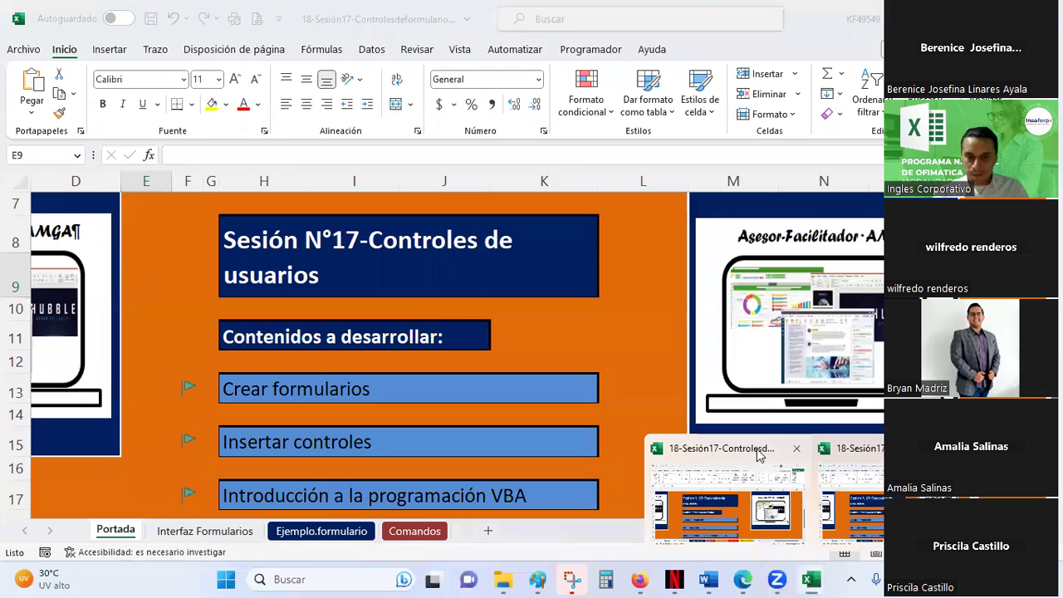
# Bring the Sesión 17 workbook forward and look over its Portada sheet.
pyautogui.click(759, 455)
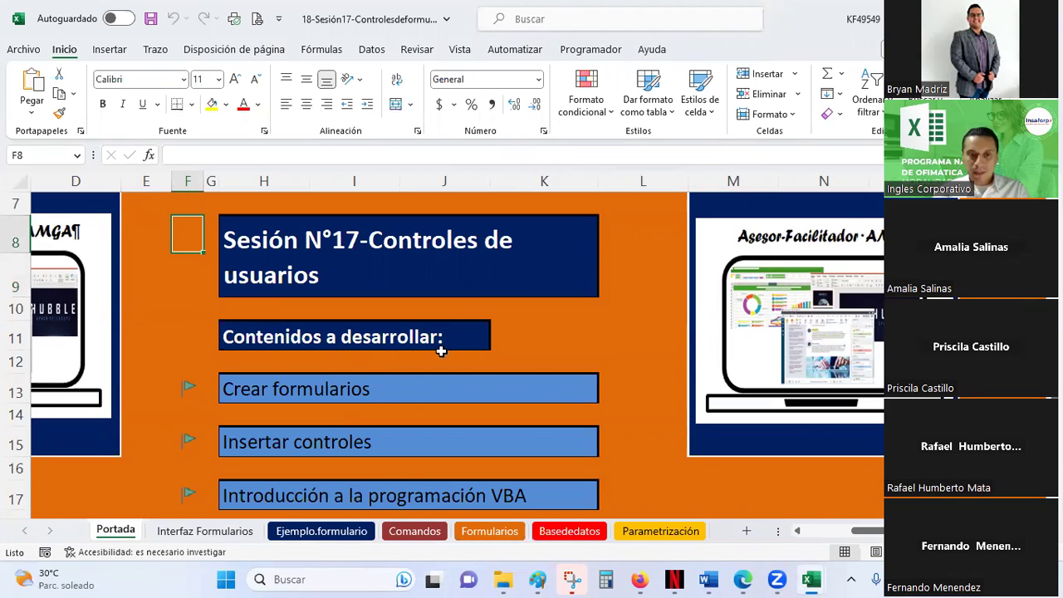
pyautogui.scroll(2, 439, 347)
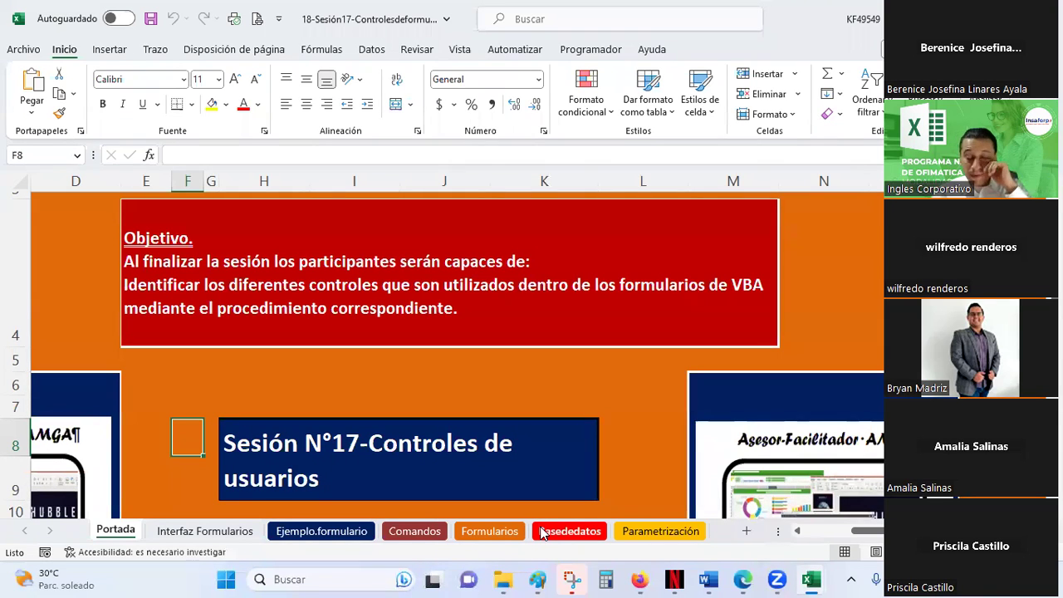
pyautogui.click(278, 384)
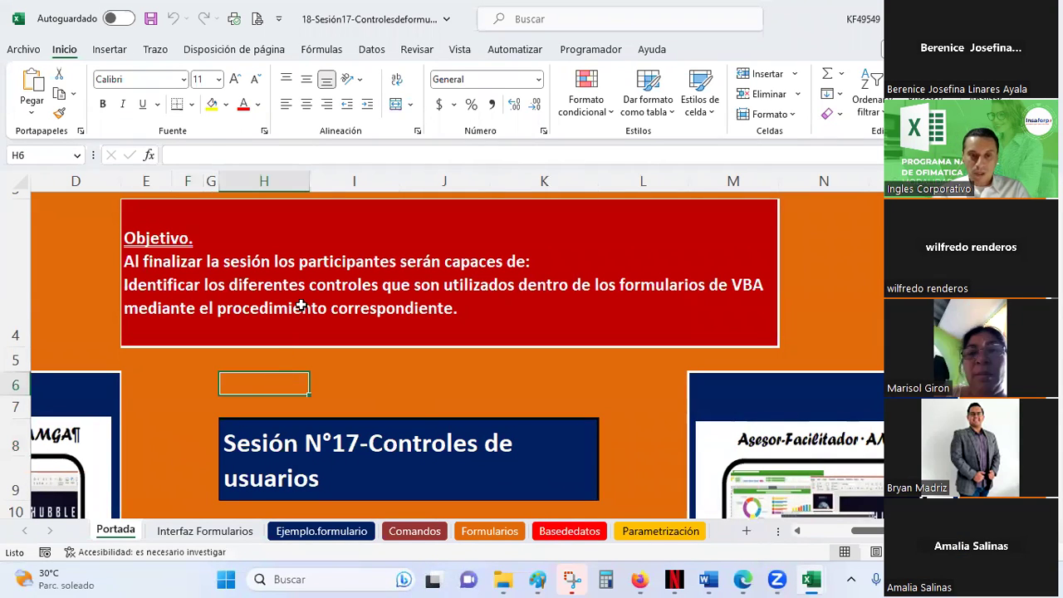
pyautogui.scroll(1, 302, 300)
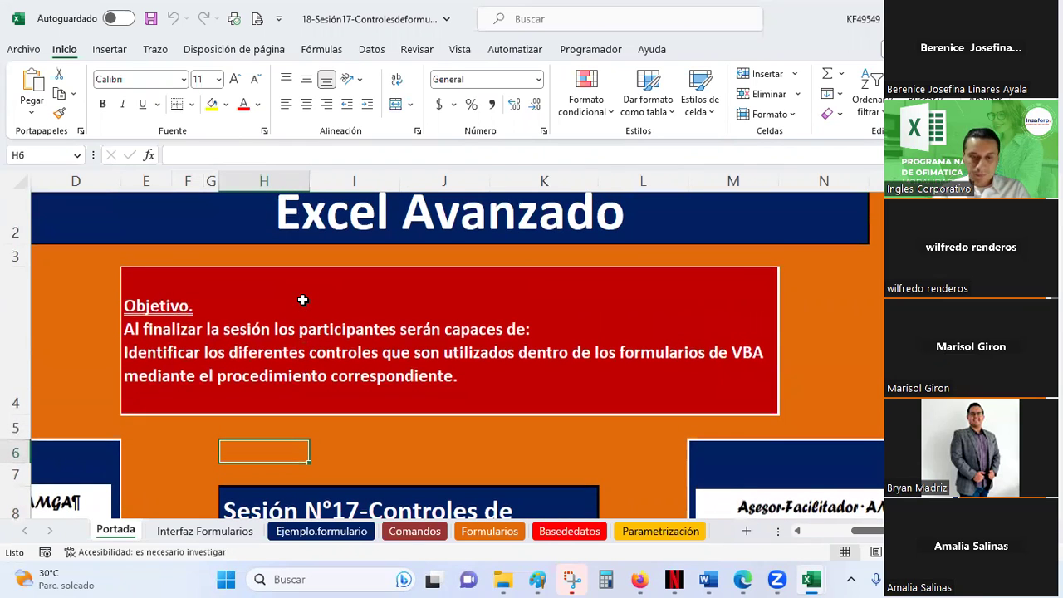
pyautogui.scroll(-1, 302, 299)
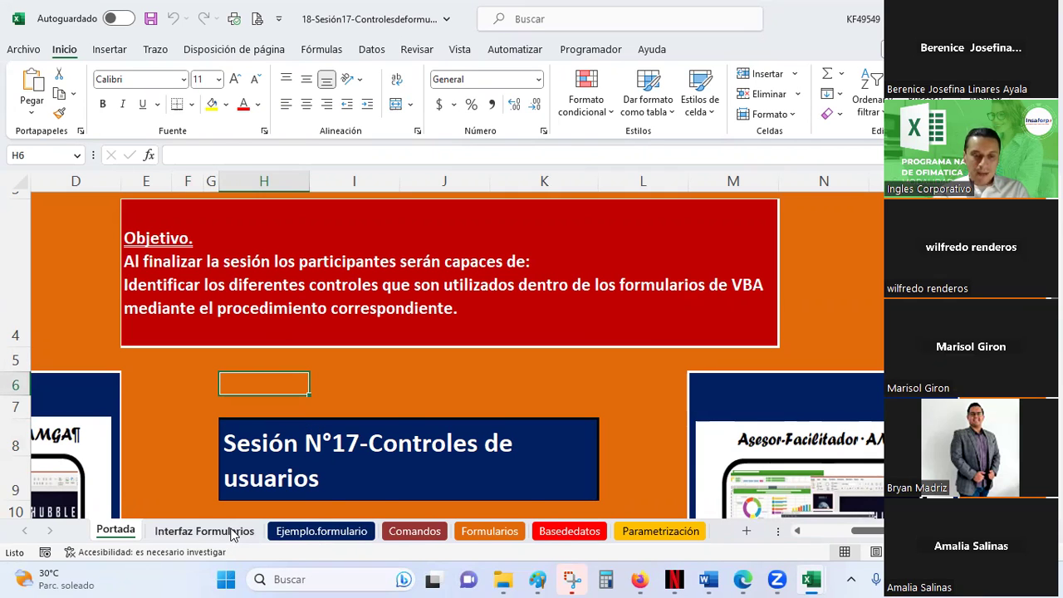
# Scroll through the Ejemplo.formulario vehicle form example, then switch to the Comandos sheet.
pyautogui.click(284, 538)
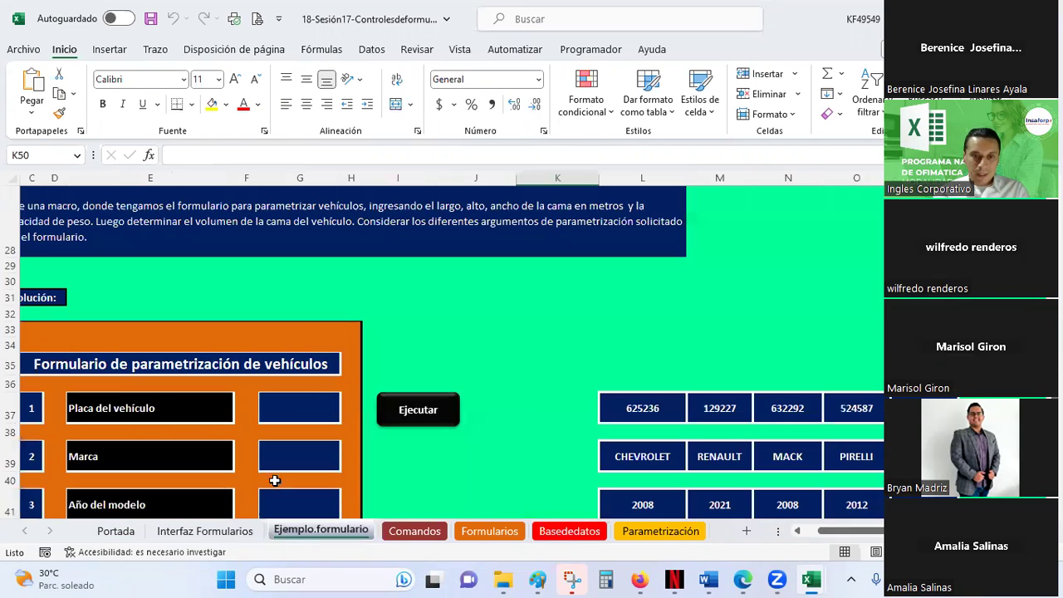
pyautogui.scroll(-1, 312, 325)
pyautogui.moveTo(846, 535); pyautogui.dragTo(833, 536)
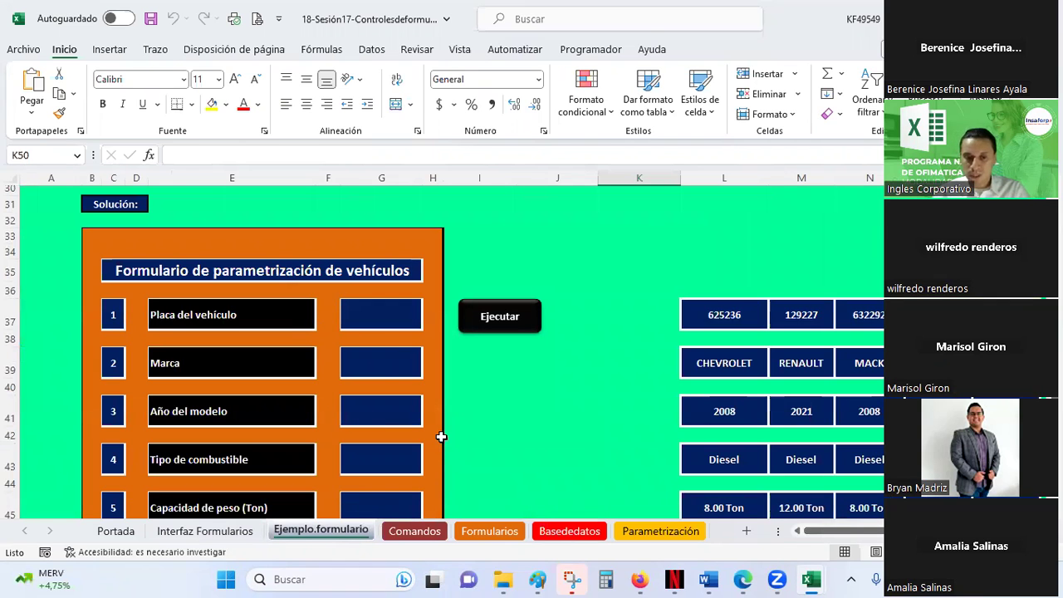
pyautogui.scroll(-2, 350, 341)
pyautogui.scroll(-1, 351, 342)
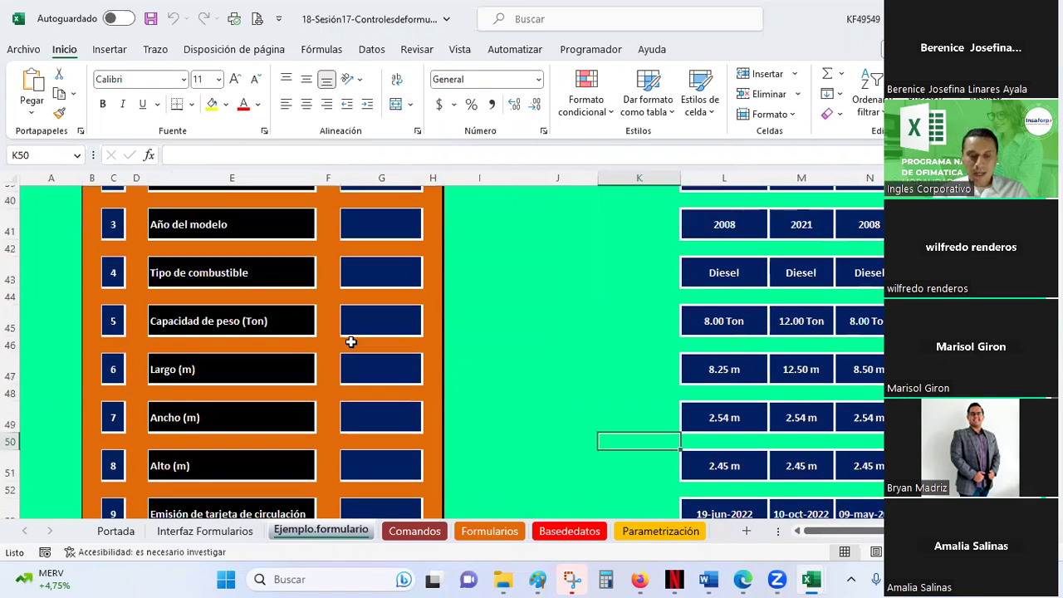
pyautogui.scroll(-1, 350, 342)
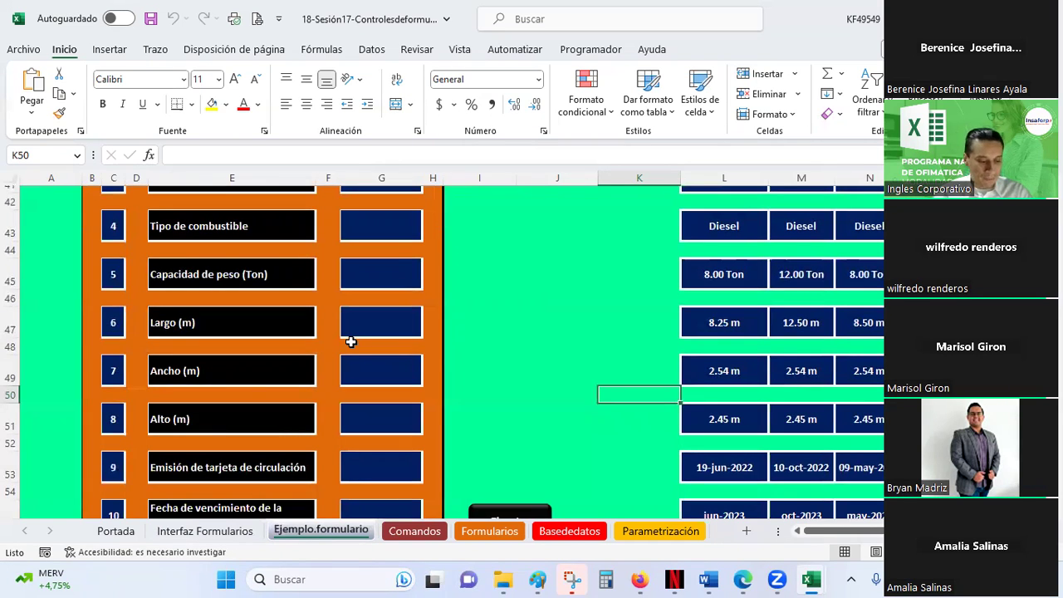
pyautogui.scroll(-1, 471, 337)
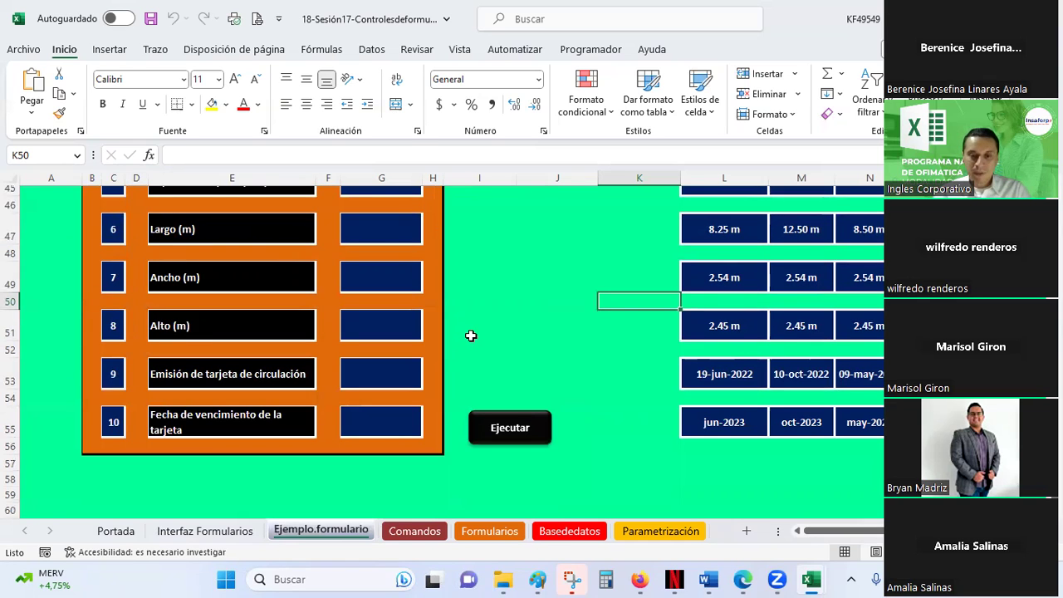
pyautogui.click(427, 533)
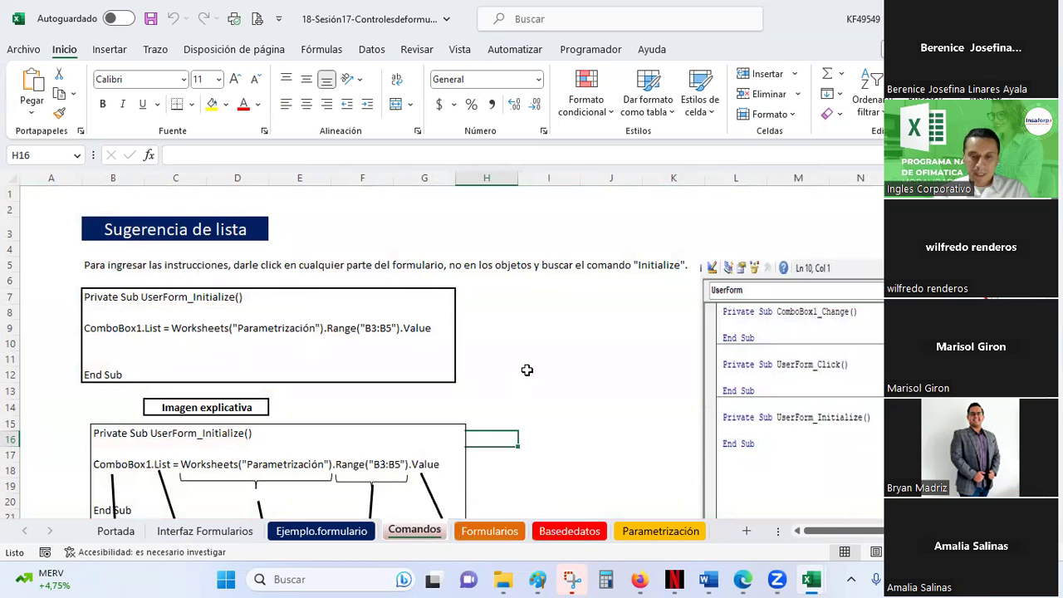
pyautogui.click(533, 331)
pyautogui.scroll(-2, 533, 330)
pyautogui.scroll(-3, 533, 330)
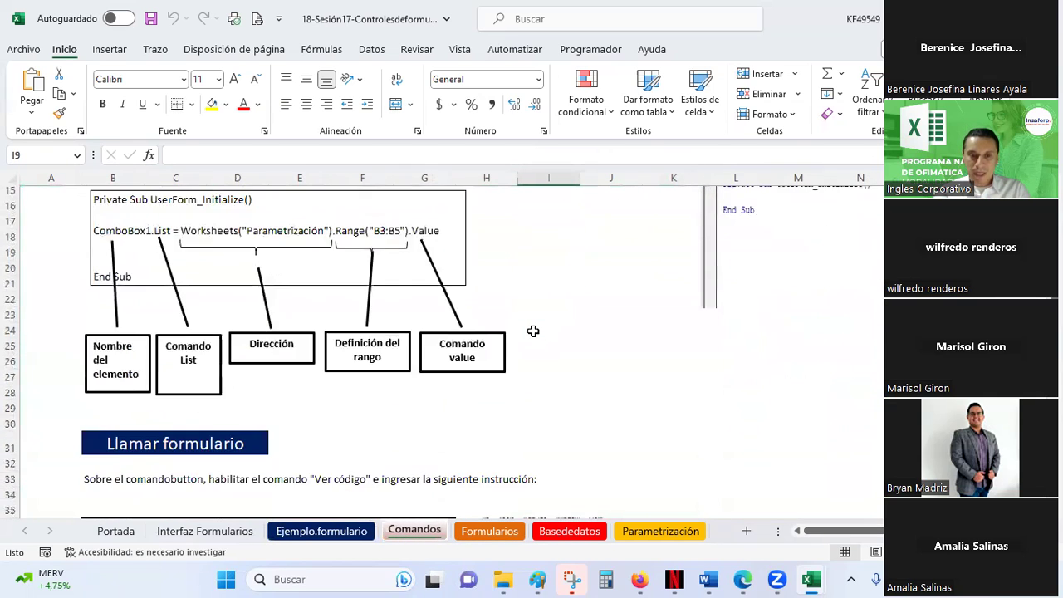
pyautogui.scroll(-2, 533, 330)
pyautogui.scroll(3, 533, 330)
pyautogui.scroll(4, 533, 331)
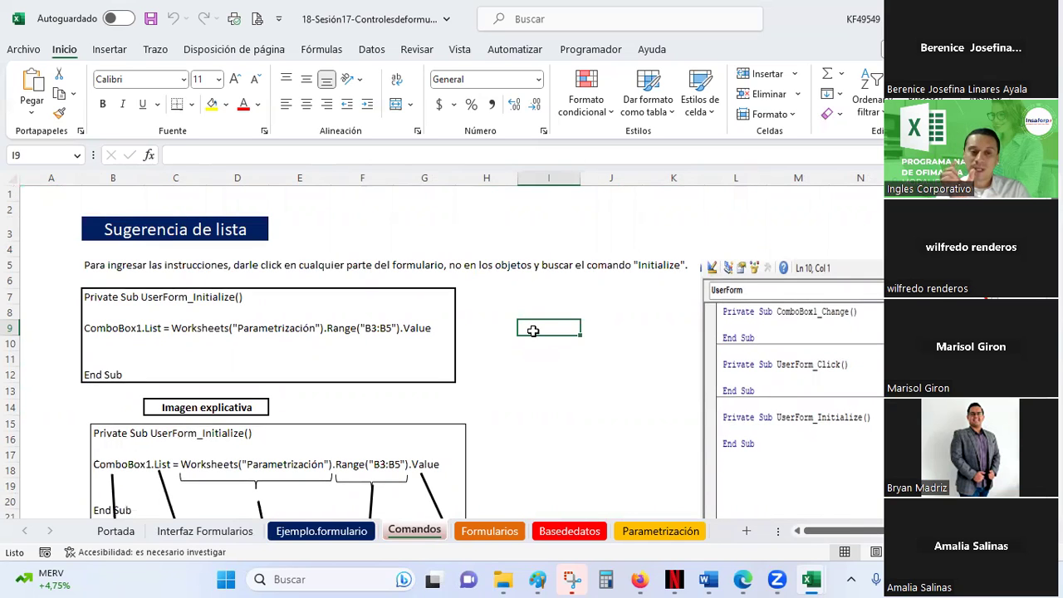
pyautogui.scroll(-6, 532, 331)
pyautogui.scroll(-4, 532, 330)
pyautogui.scroll(1, 534, 336)
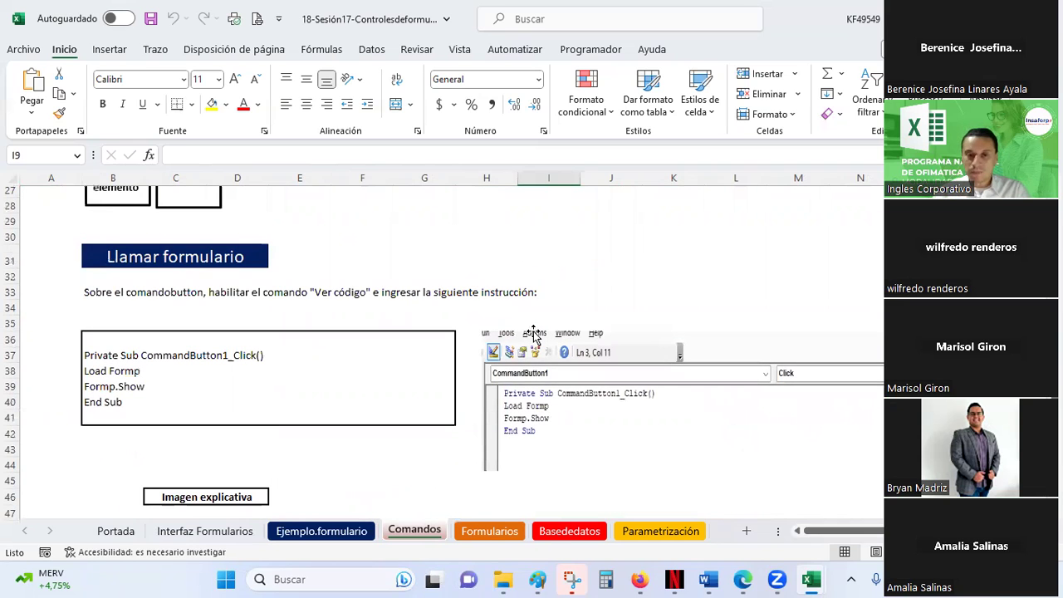
pyautogui.scroll(4, 533, 336)
pyautogui.scroll(5, 534, 336)
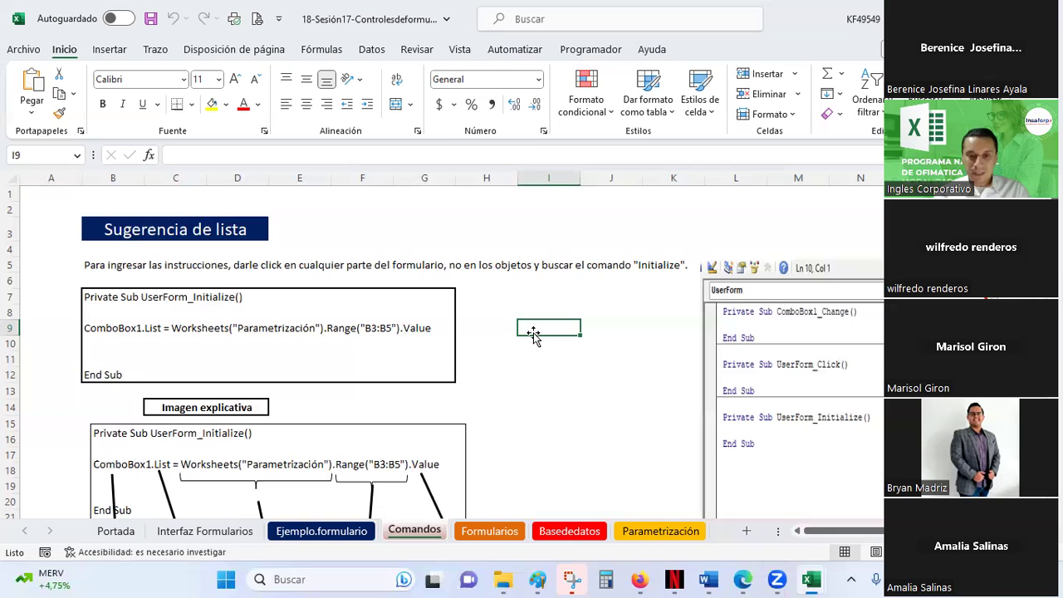
# Open the Formularios sheet and select cells C10 through C19 in the Menú box, then I12.
pyautogui.click(492, 531)
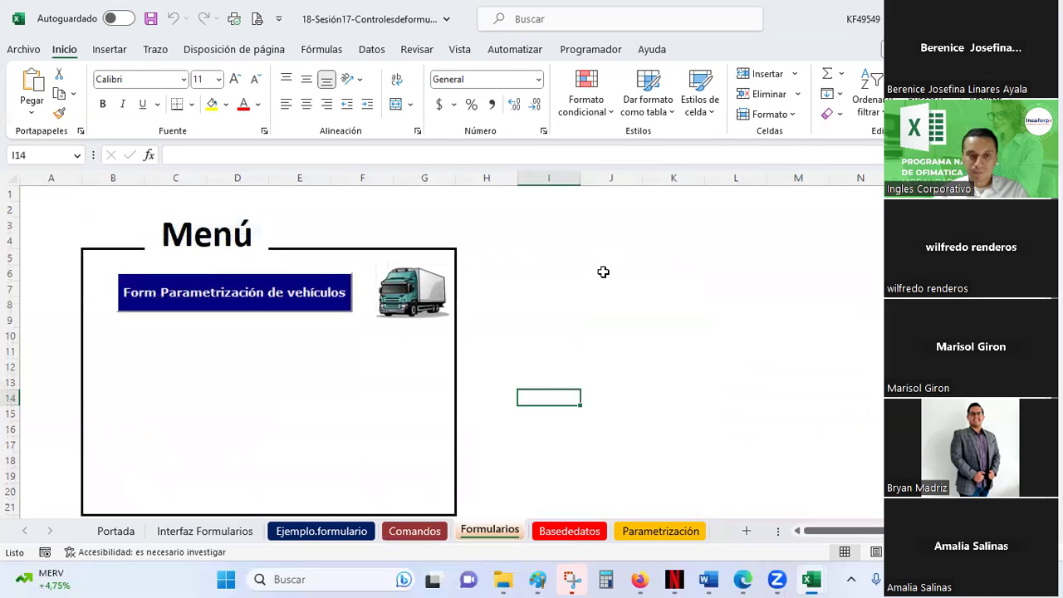
pyautogui.scroll(-2, 603, 272)
pyautogui.scroll(2, 602, 271)
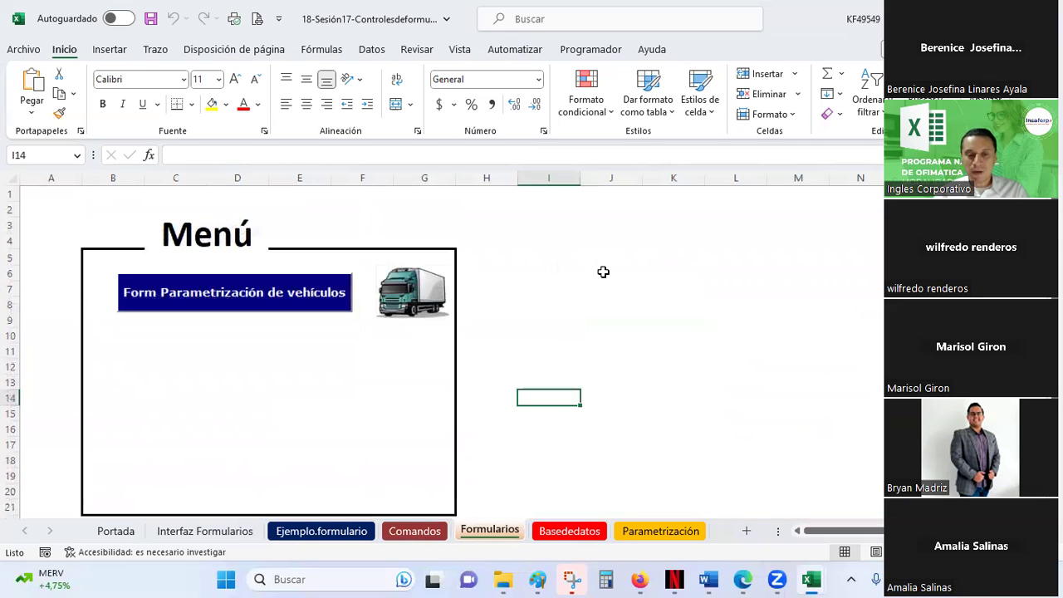
pyautogui.click(159, 338)
pyautogui.click(156, 365)
pyautogui.click(155, 388)
pyautogui.click(152, 428)
pyautogui.click(150, 470)
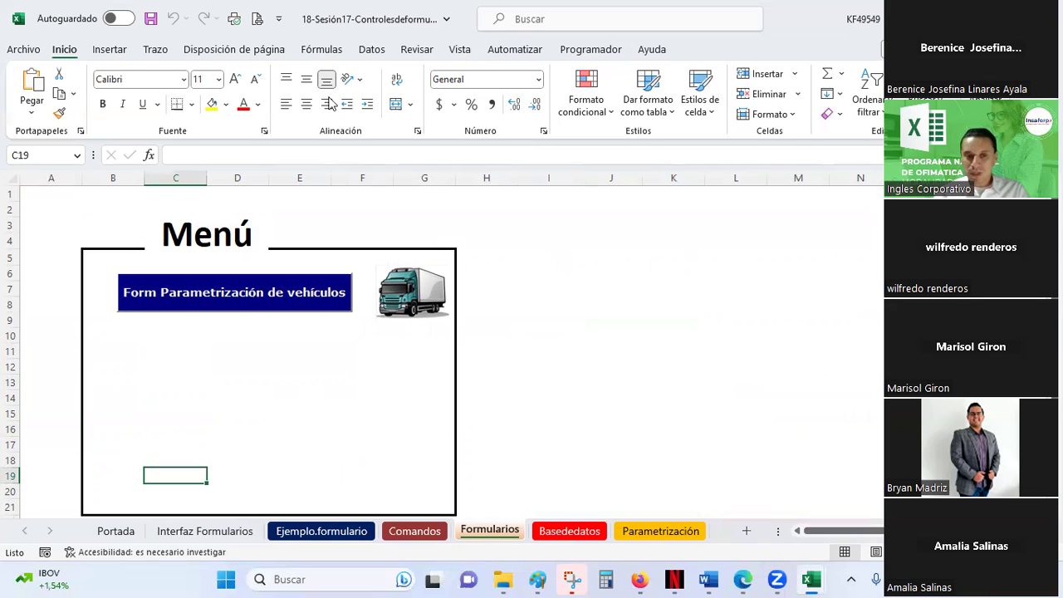
pyautogui.click(567, 372)
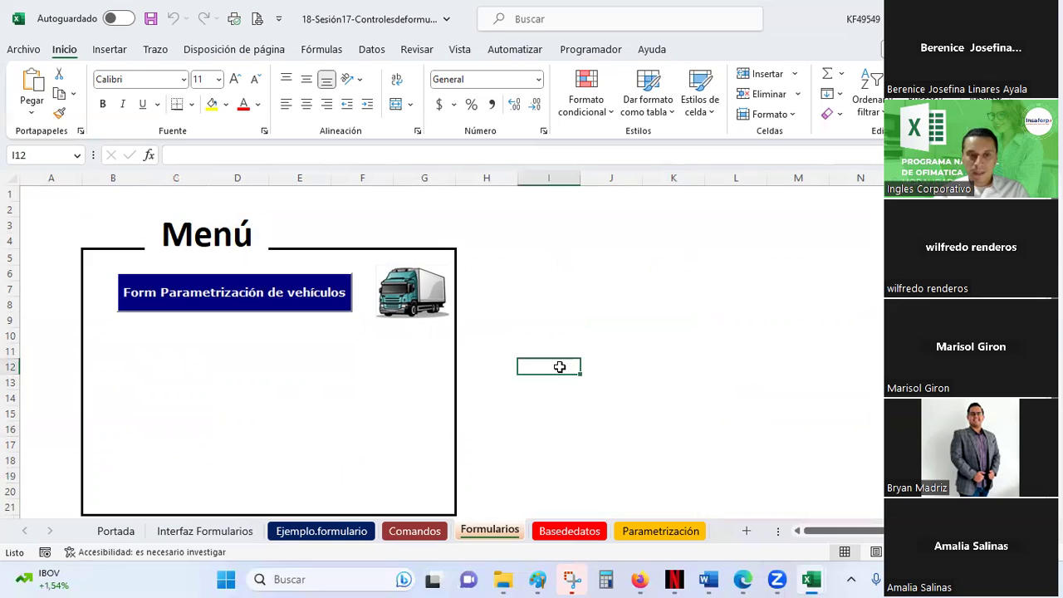
pyautogui.click(573, 531)
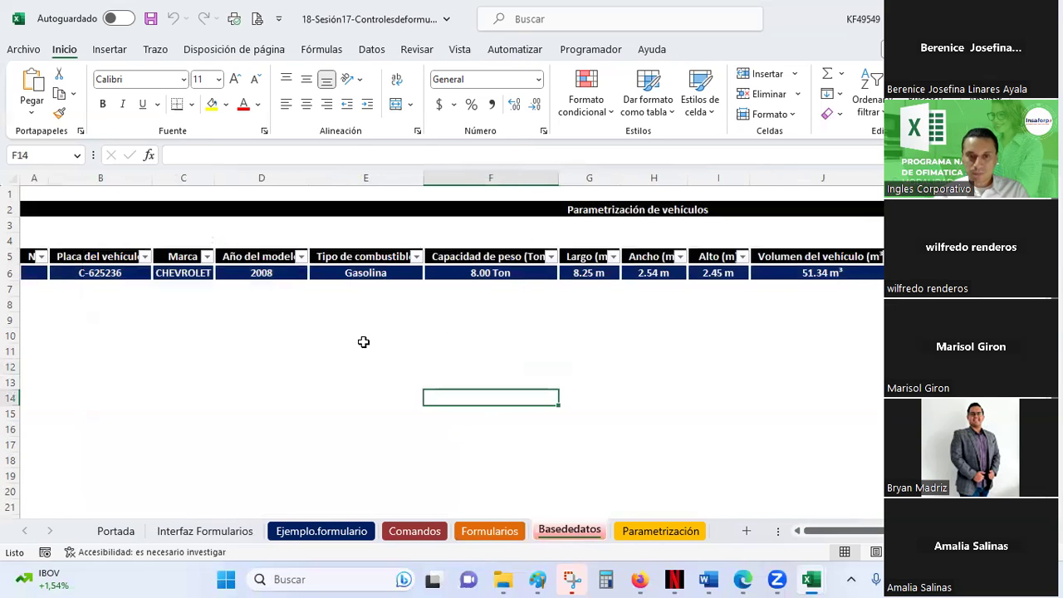
pyautogui.moveTo(24, 256)
pyautogui.mouseDown()
pyautogui.moveTo(784, 295)
pyautogui.moveTo(880, 278)
pyautogui.mouseUp()
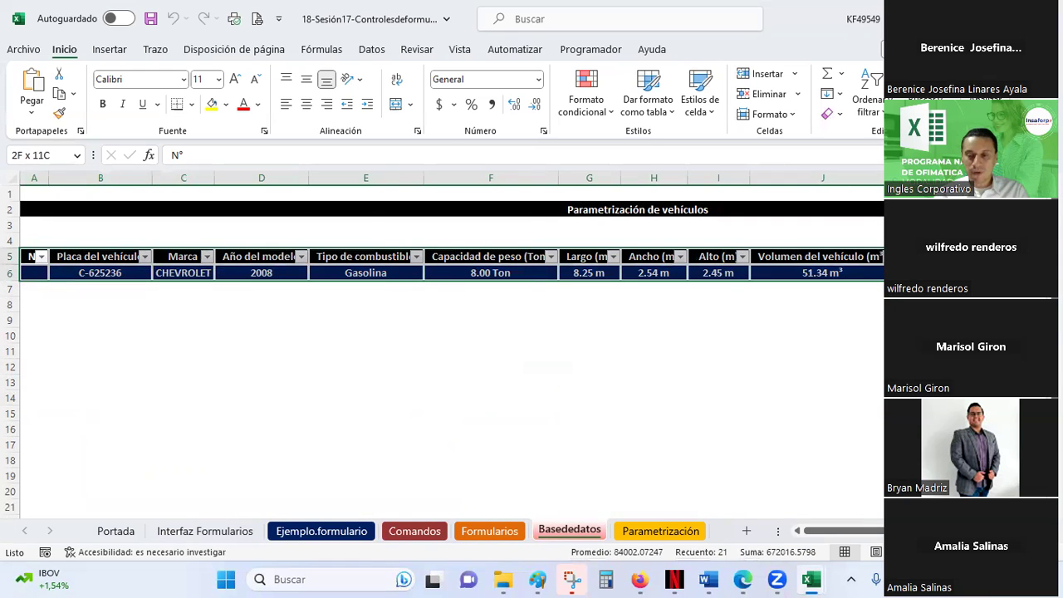
pyautogui.click(867, 406)
pyautogui.moveTo(822, 536)
pyautogui.mouseDown()
pyautogui.moveTo(862, 535)
pyautogui.moveTo(818, 530)
pyautogui.mouseUp()
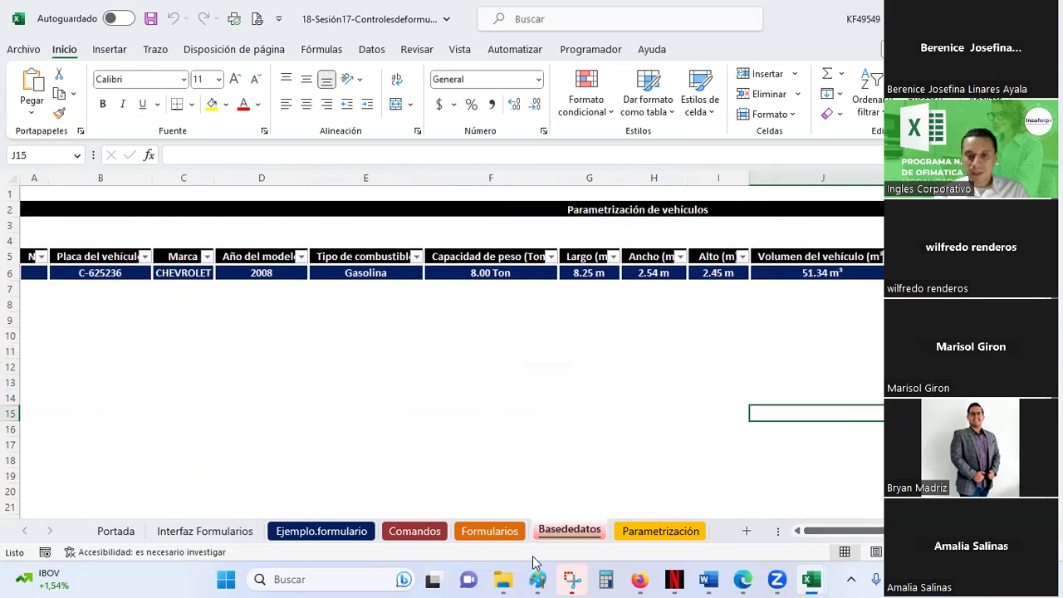
pyautogui.click(649, 532)
pyautogui.click(196, 225)
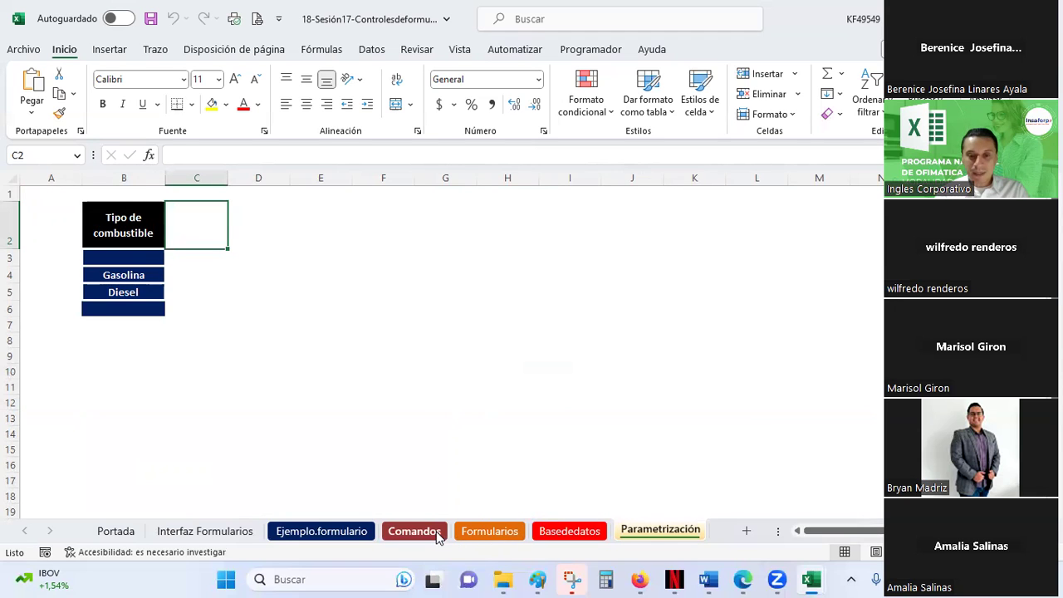
pyautogui.click(506, 534)
pyautogui.click(561, 531)
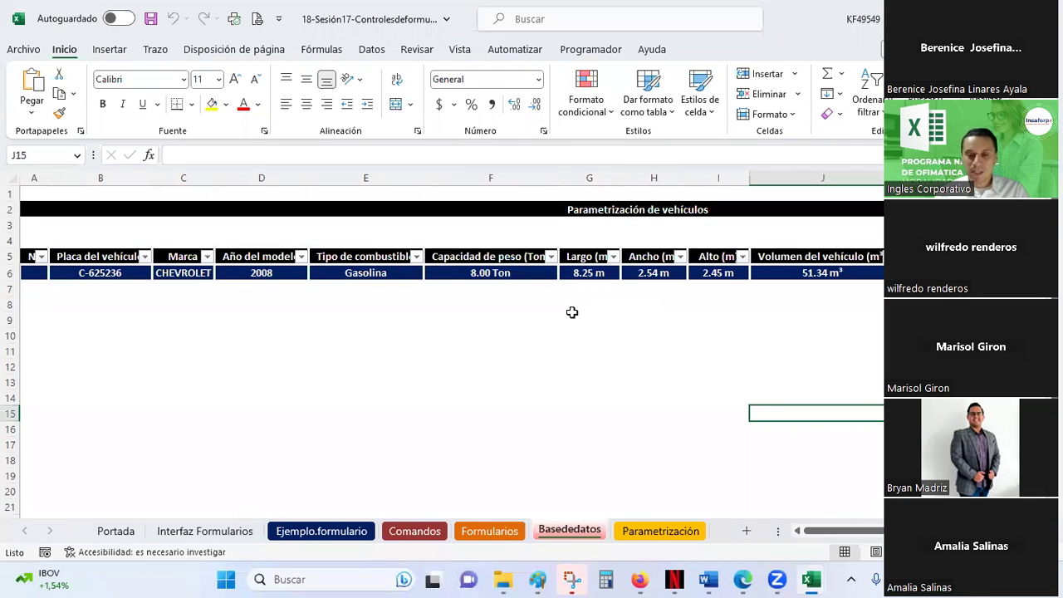
pyautogui.click(505, 536)
pyautogui.click(563, 532)
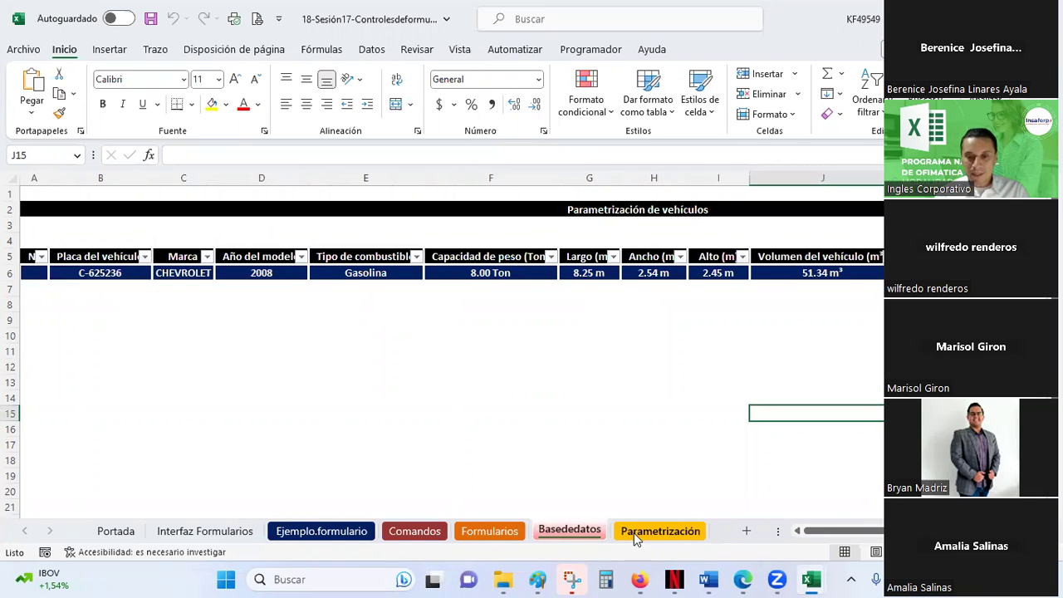
pyautogui.click(644, 534)
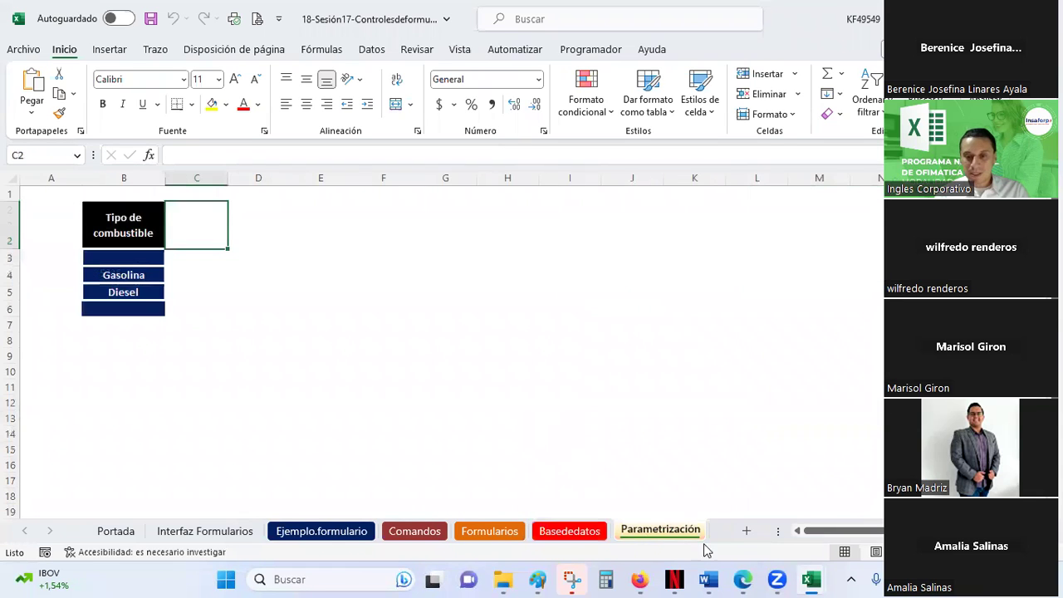
pyautogui.click(481, 535)
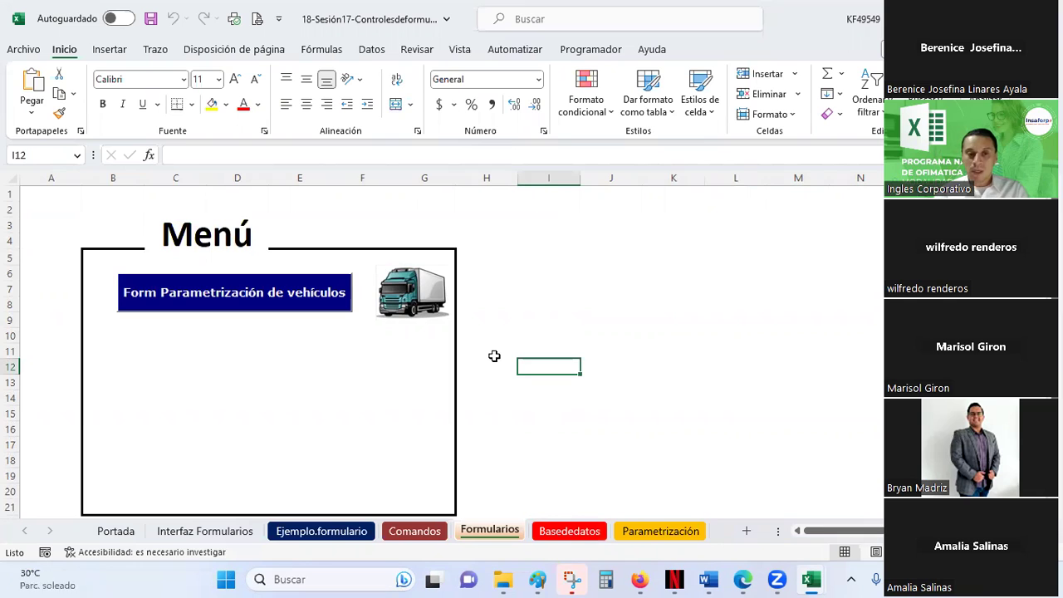
# Launch the vehicle parametrization form and open and close its fuel type list.
pyautogui.scroll(-1, 231, 429)
pyautogui.scroll(1, 231, 429)
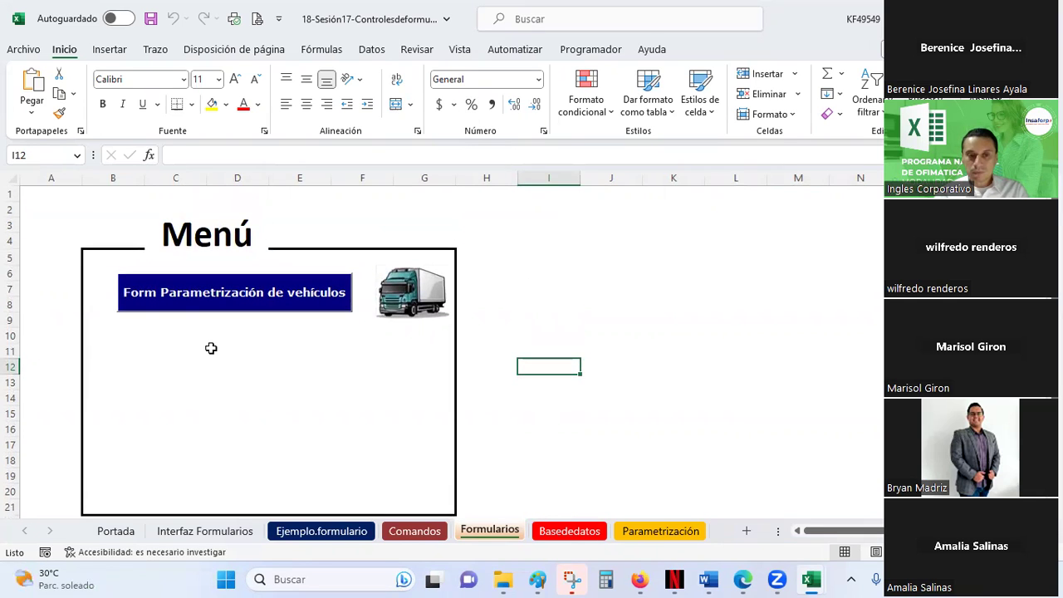
pyautogui.click(185, 298)
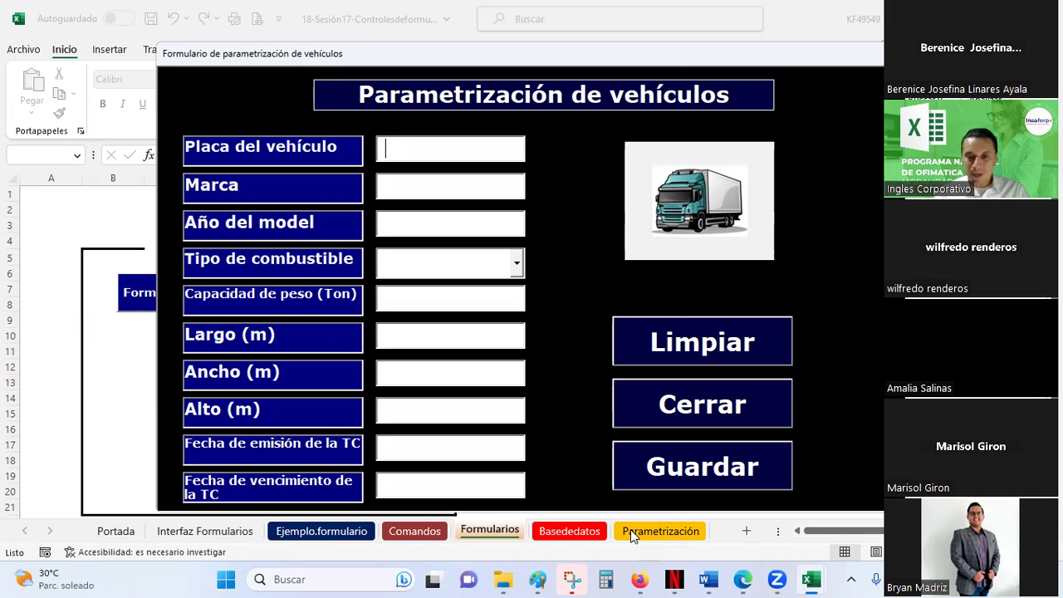
pyautogui.click(516, 264)
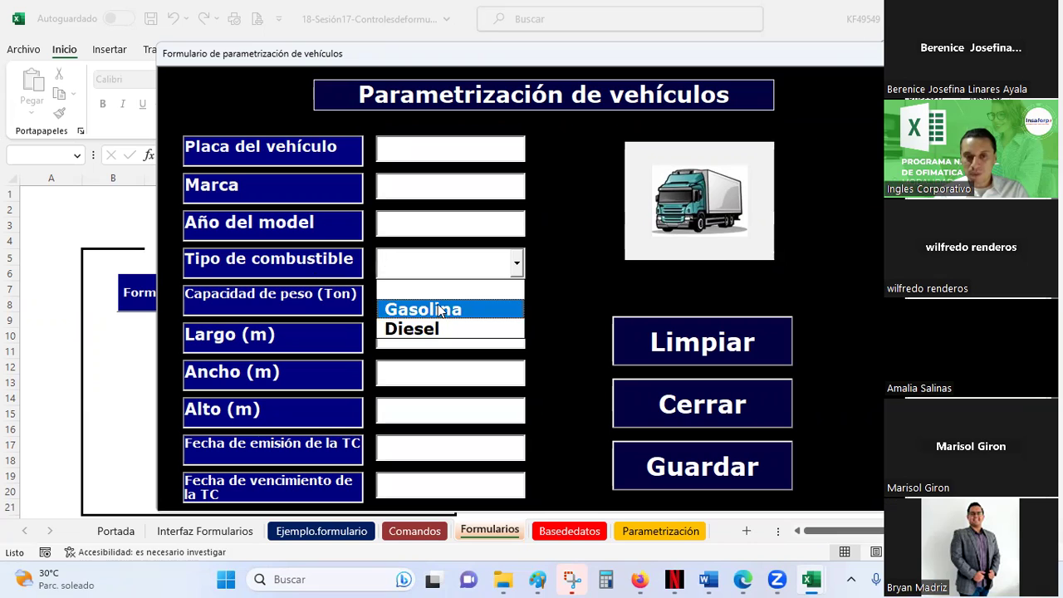
pyautogui.click(516, 264)
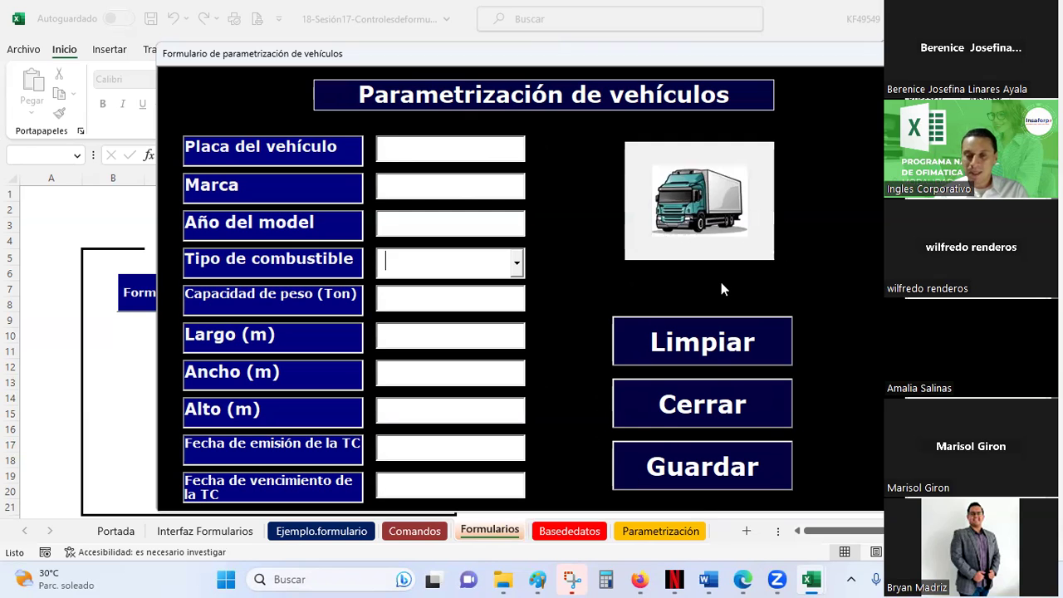
# Reopen the form and move through the Marca, Año, Capacidad and Ancho fields.
pyautogui.click(702, 405)
pyautogui.click(282, 292)
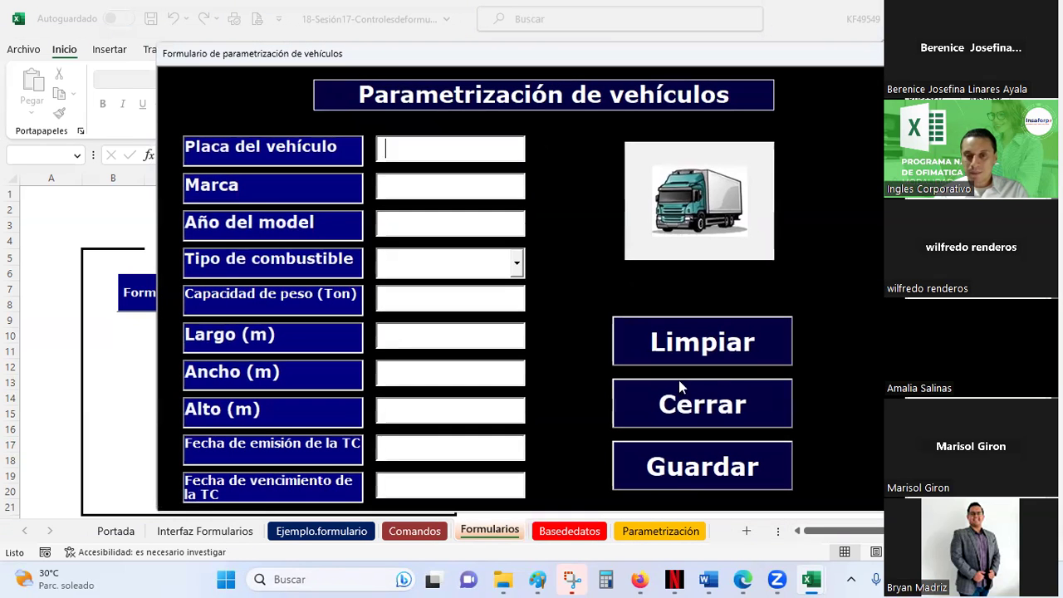
pyautogui.click(379, 189)
pyautogui.click(418, 231)
pyautogui.click(399, 302)
pyautogui.click(433, 376)
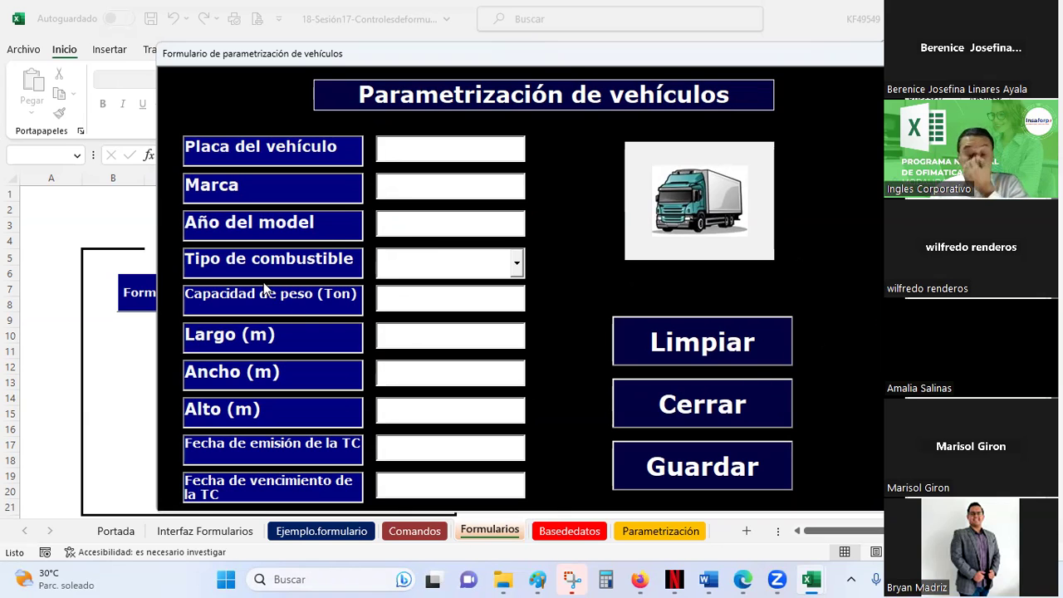
pyautogui.click(572, 578)
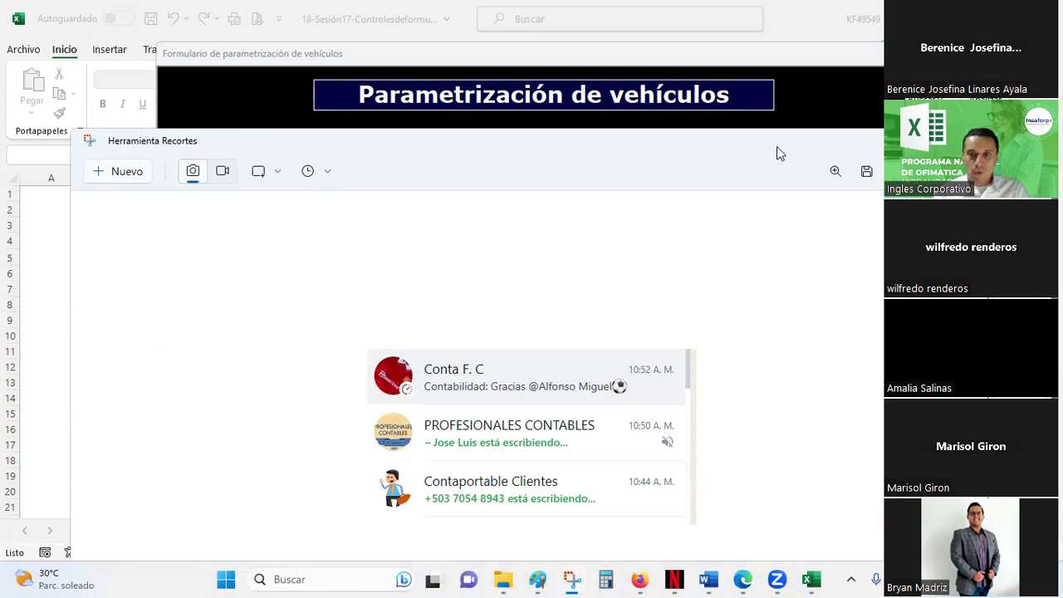
# Resize and reposition the Snipping Tool window to view the form screenshot.
pyautogui.hotkey('alt', 'Tab')
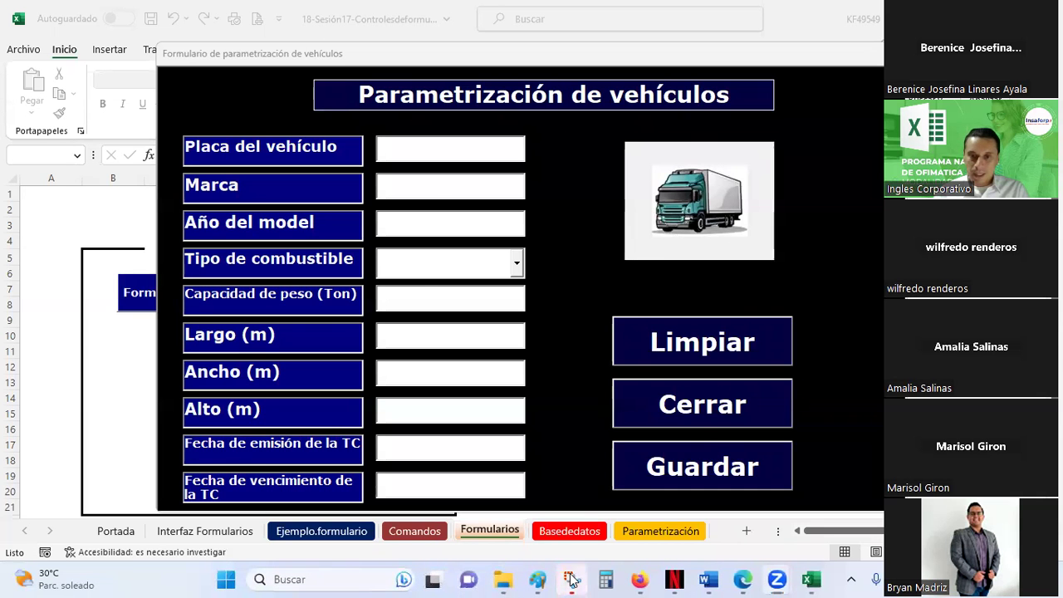
pyautogui.click(572, 579)
pyautogui.moveTo(657, 111); pyautogui.dragTo(335, 52)
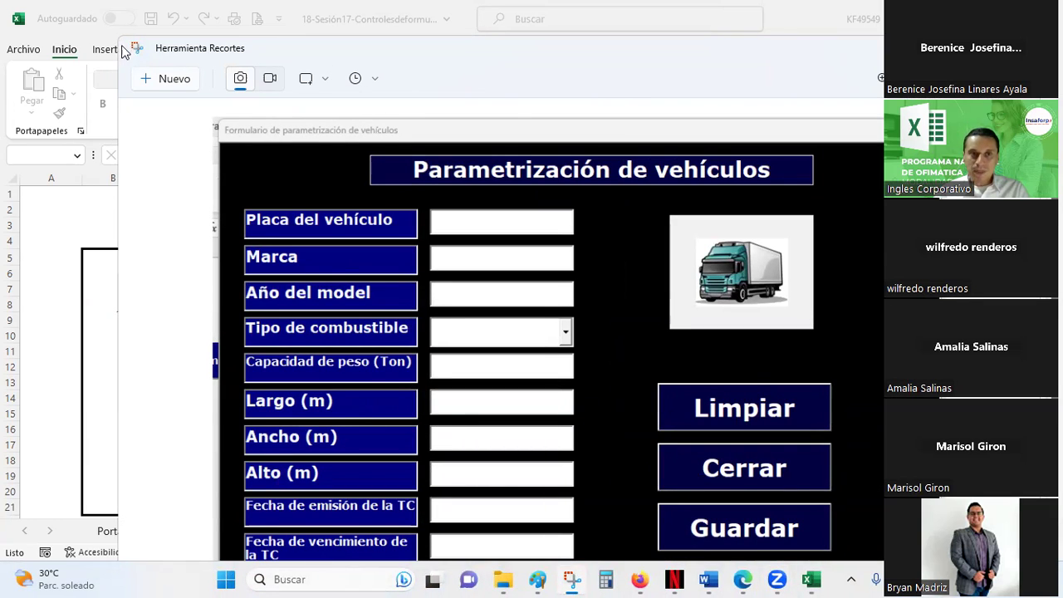
pyautogui.moveTo(120, 39); pyautogui.dragTo(32, 537)
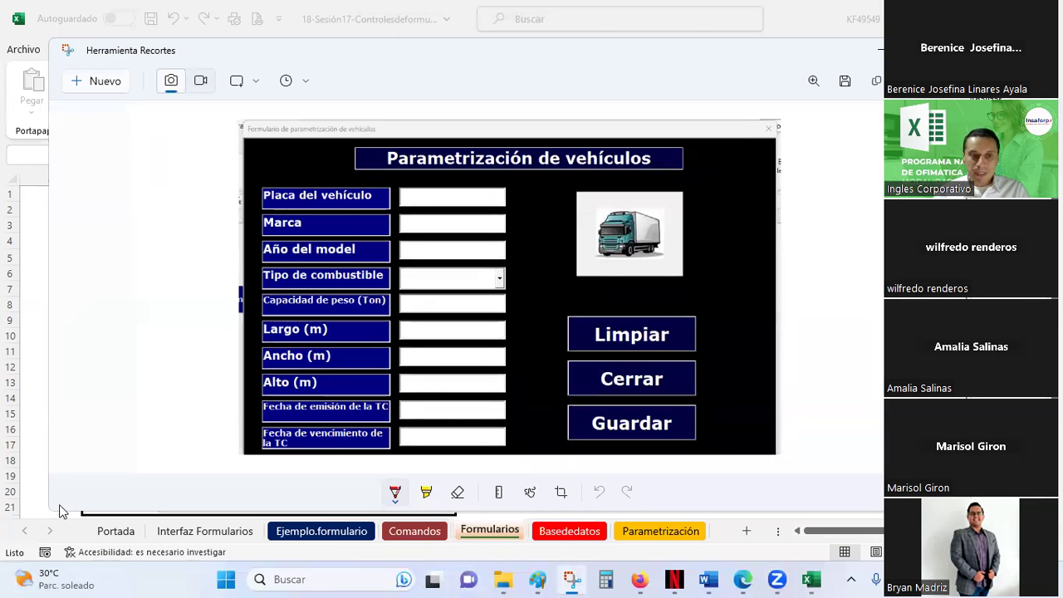
pyautogui.moveTo(53, 510); pyautogui.dragTo(291, 438)
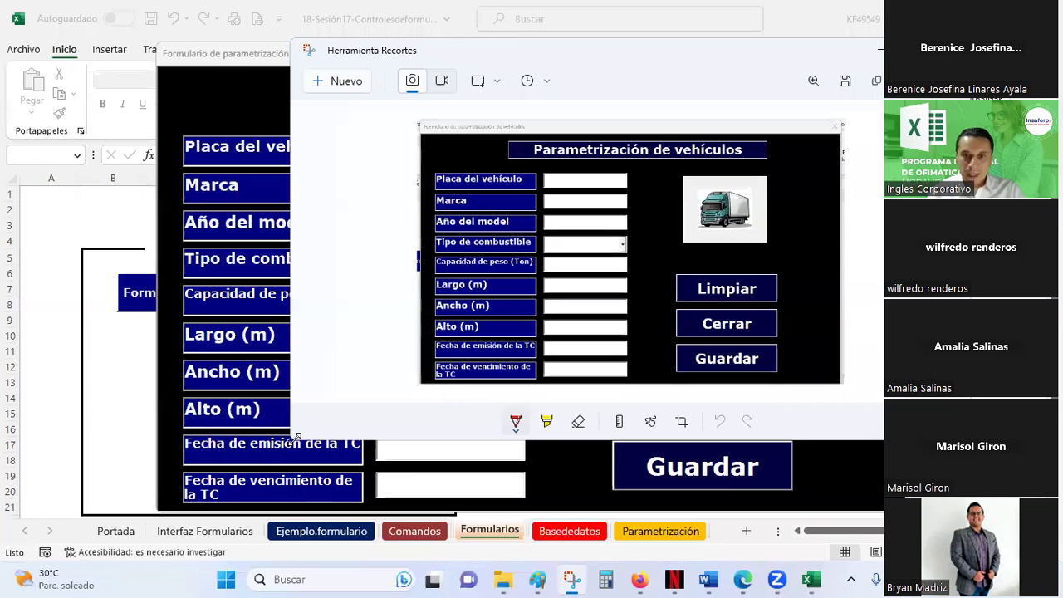
pyautogui.moveTo(295, 435); pyautogui.dragTo(184, 502)
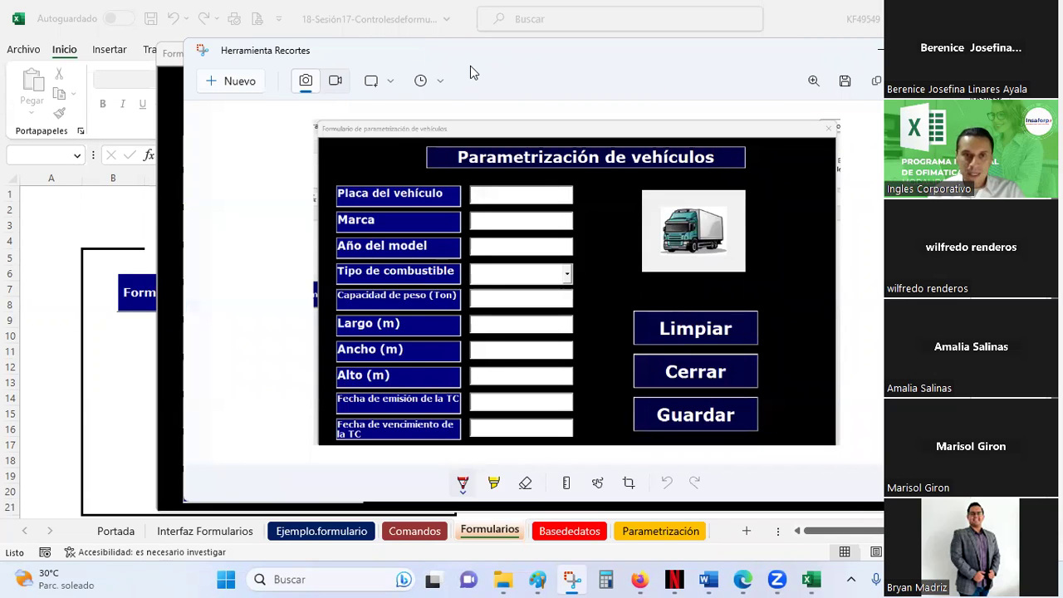
pyautogui.moveTo(470, 65); pyautogui.dragTo(325, 87)
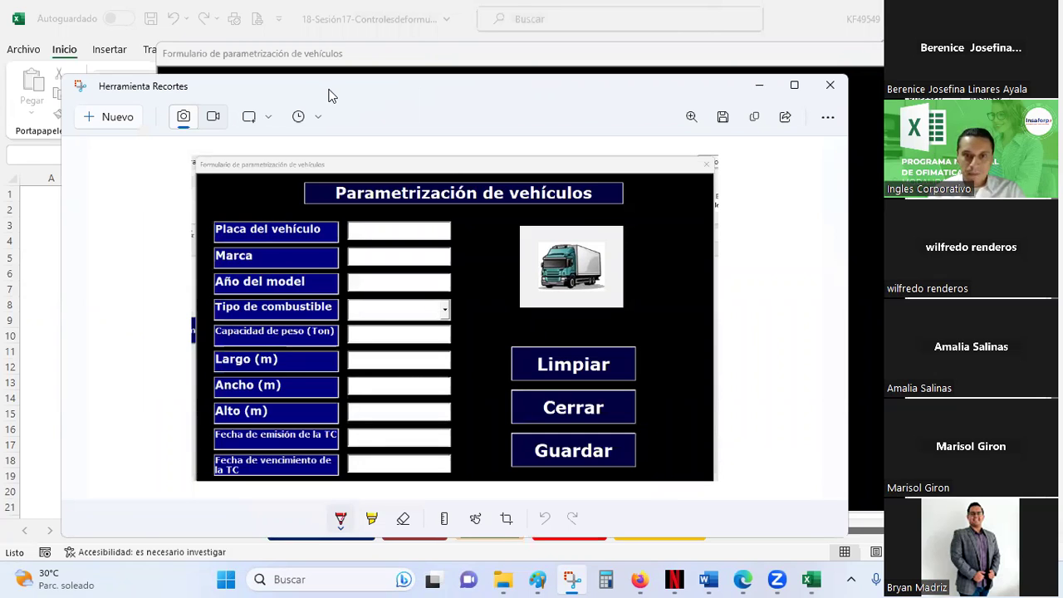
pyautogui.moveTo(328, 96)
pyautogui.mouseDown()
pyautogui.moveTo(359, 106)
pyautogui.moveTo(295, 88)
pyautogui.mouseUp()
# Close the vehicle parametrization form and put the Snipping Tool capture away.
pyautogui.click(295, 65)
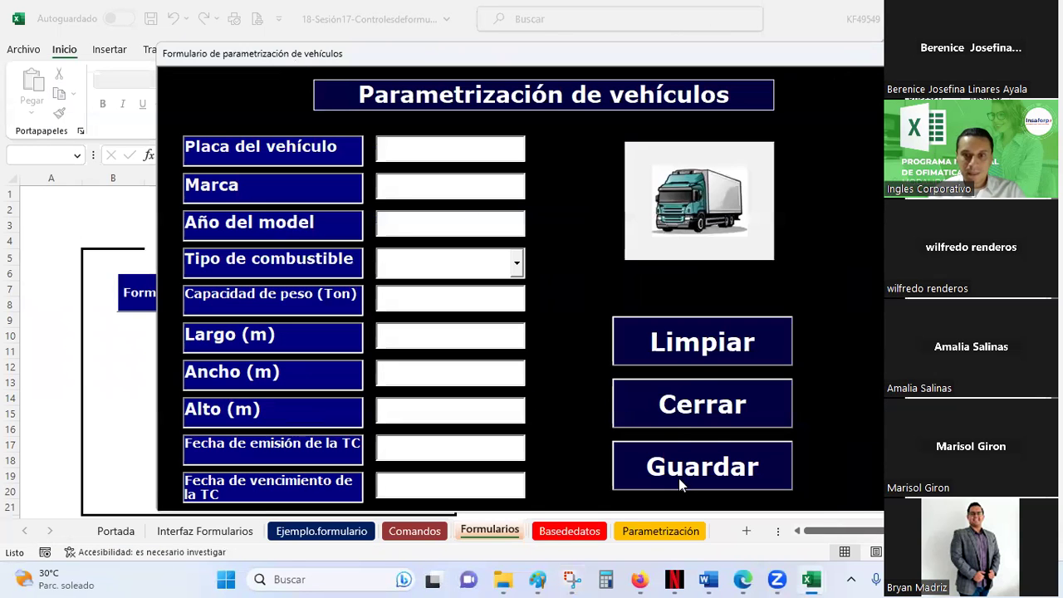
pyautogui.click(708, 400)
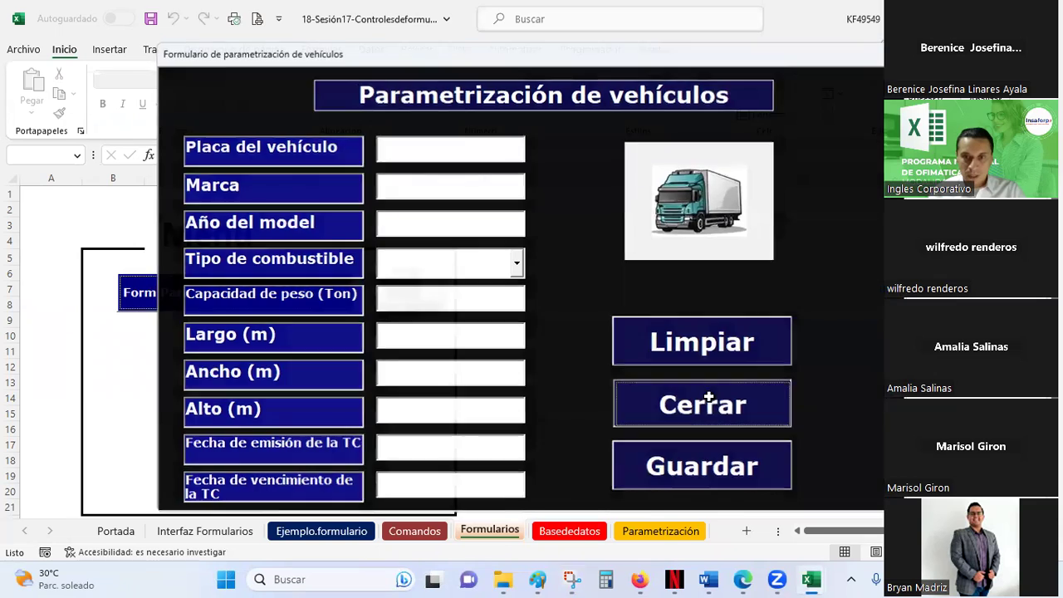
pyautogui.click(572, 578)
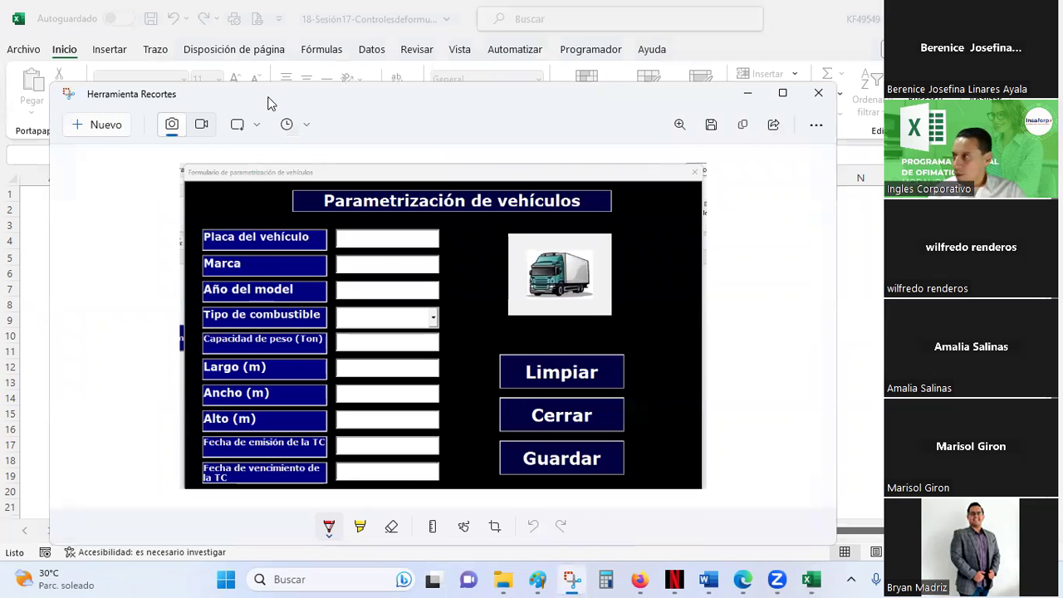
pyautogui.hotkey('alt', 'F4')
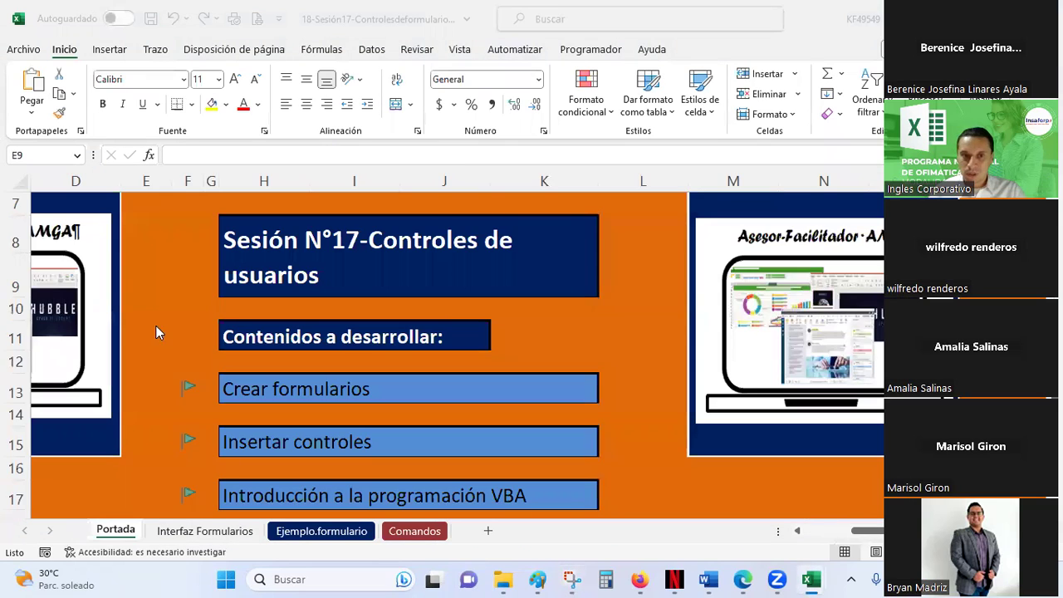
# Save the workbook and switch to the Comandos sheet.
pyautogui.scroll(2, 178, 279)
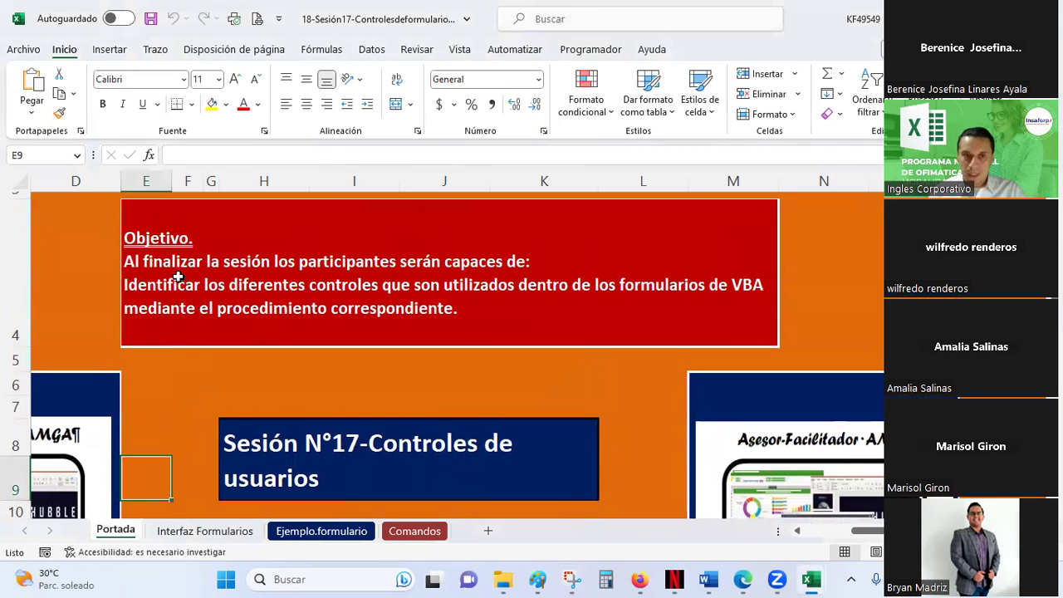
pyautogui.click(150, 17)
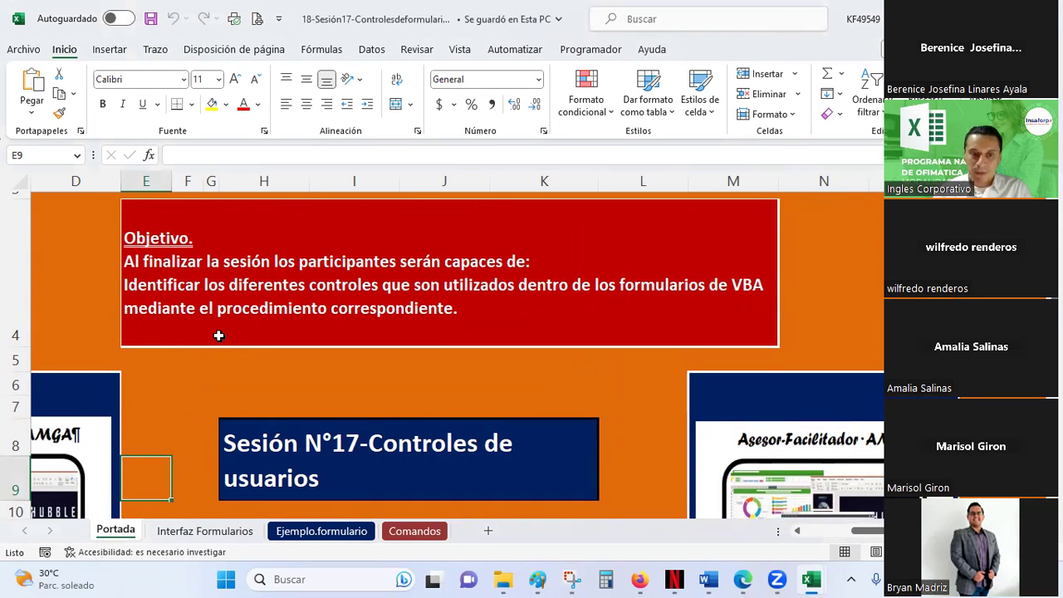
pyautogui.click(349, 530)
pyautogui.click(409, 530)
# Select and review the first UserForm_Initialize code box, then deselect it.
pyautogui.scroll(-3, 541, 379)
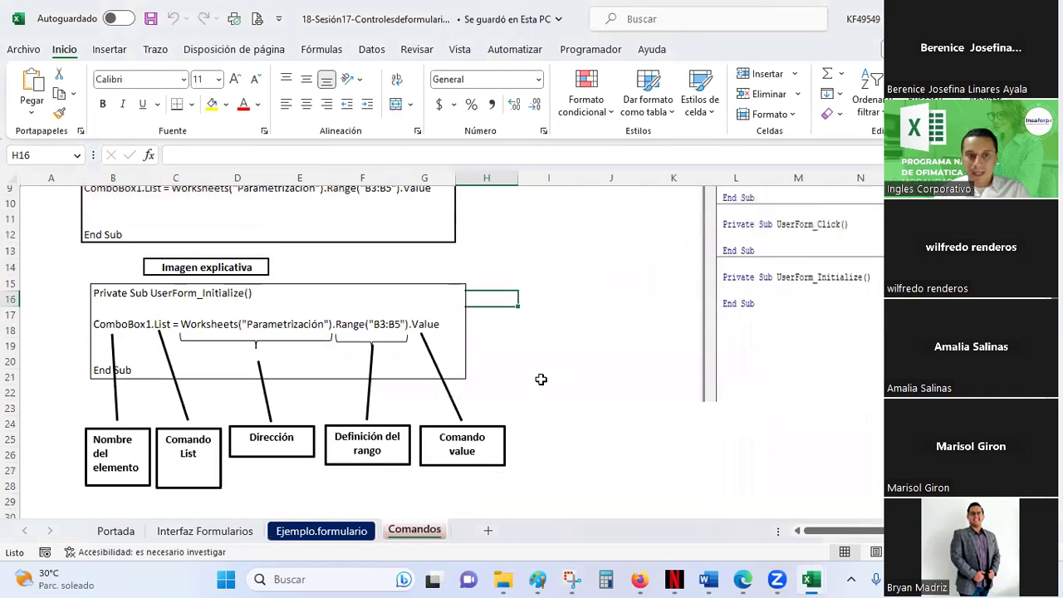
pyautogui.scroll(2, 540, 379)
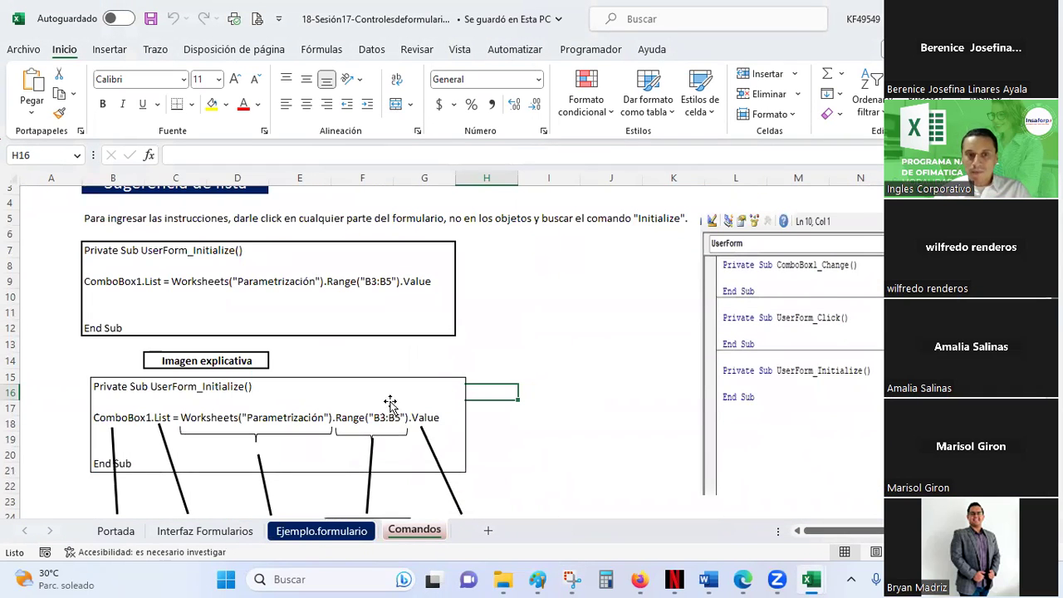
pyautogui.click(240, 295)
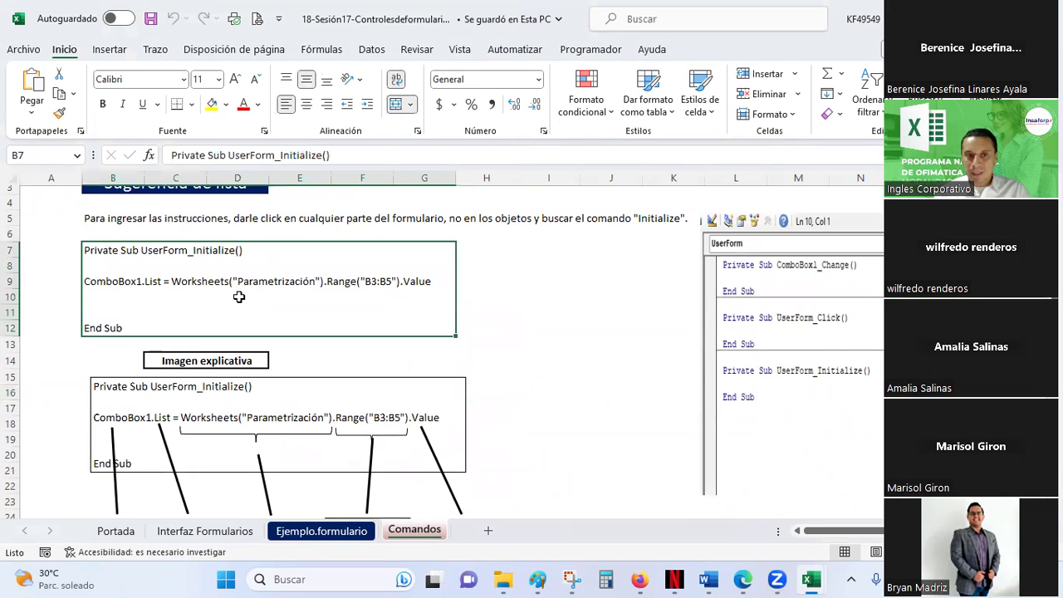
pyautogui.scroll(-2, 128, 367)
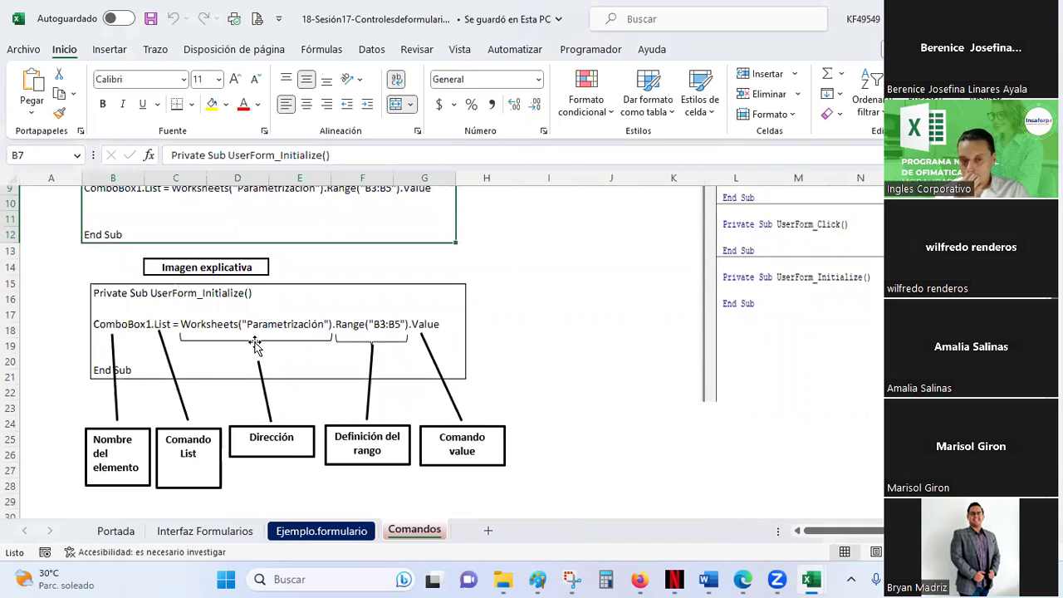
pyautogui.scroll(1, 255, 347)
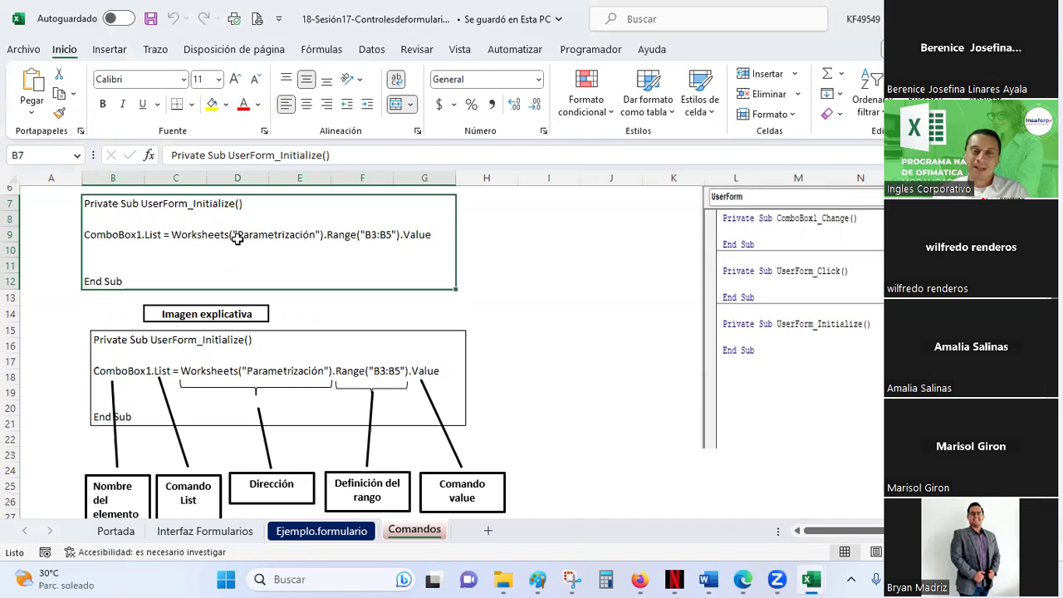
pyautogui.scroll(2, 236, 238)
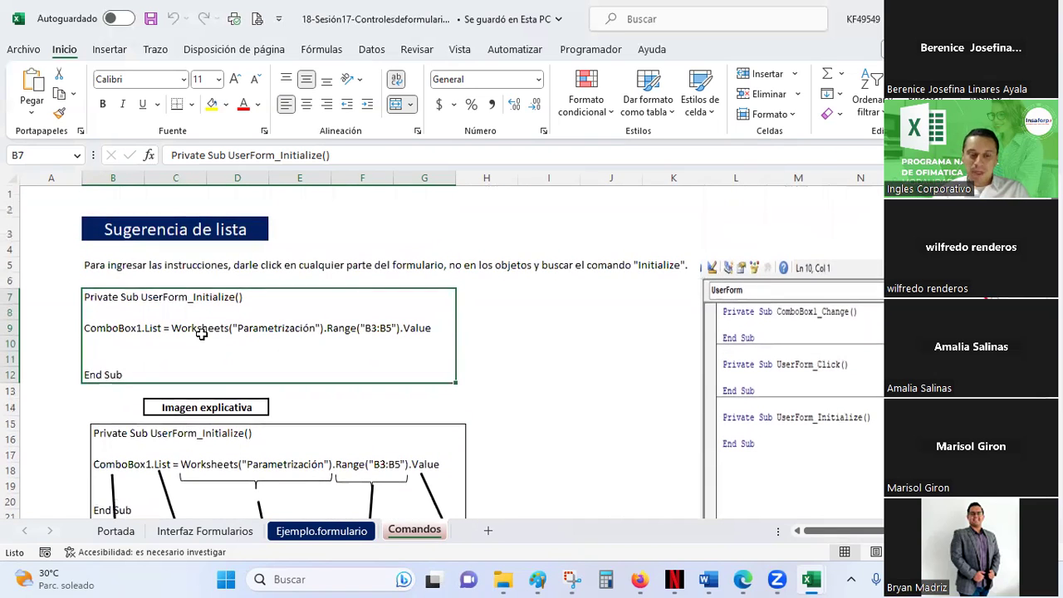
pyautogui.scroll(-2, 202, 333)
pyautogui.scroll(1, 201, 333)
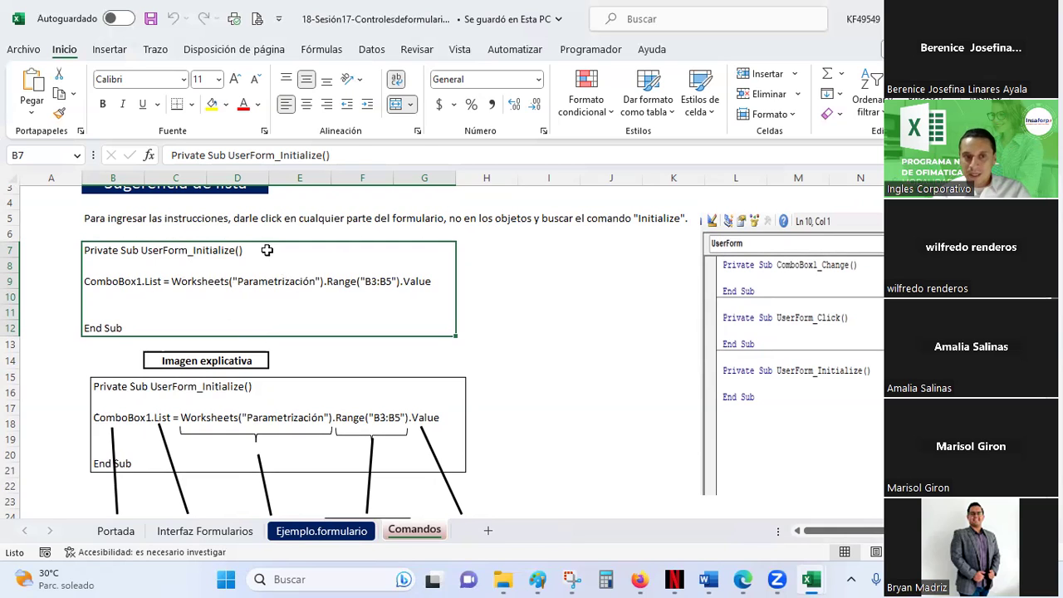
pyautogui.click(535, 281)
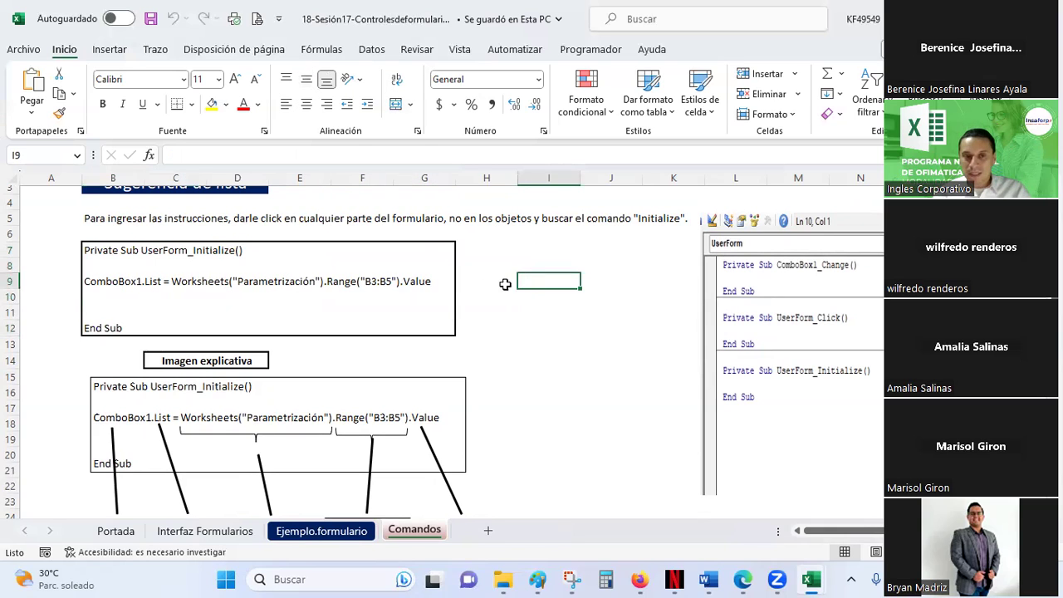
# Enter and then leave edit mode on empty cell I9.
pyautogui.click(321, 157)
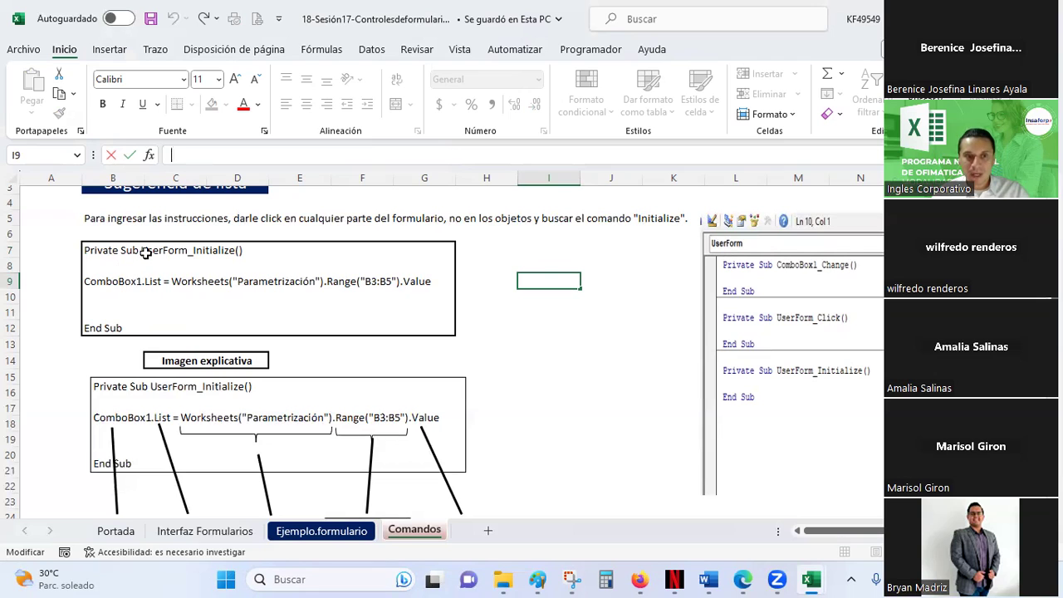
pyautogui.scroll(-2, 182, 280)
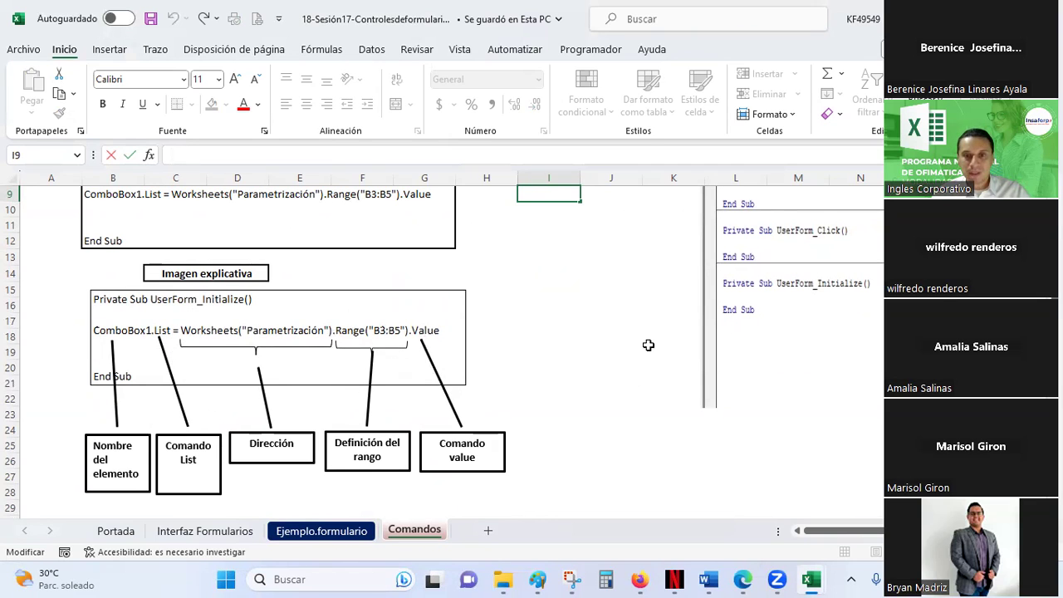
pyautogui.click(521, 473)
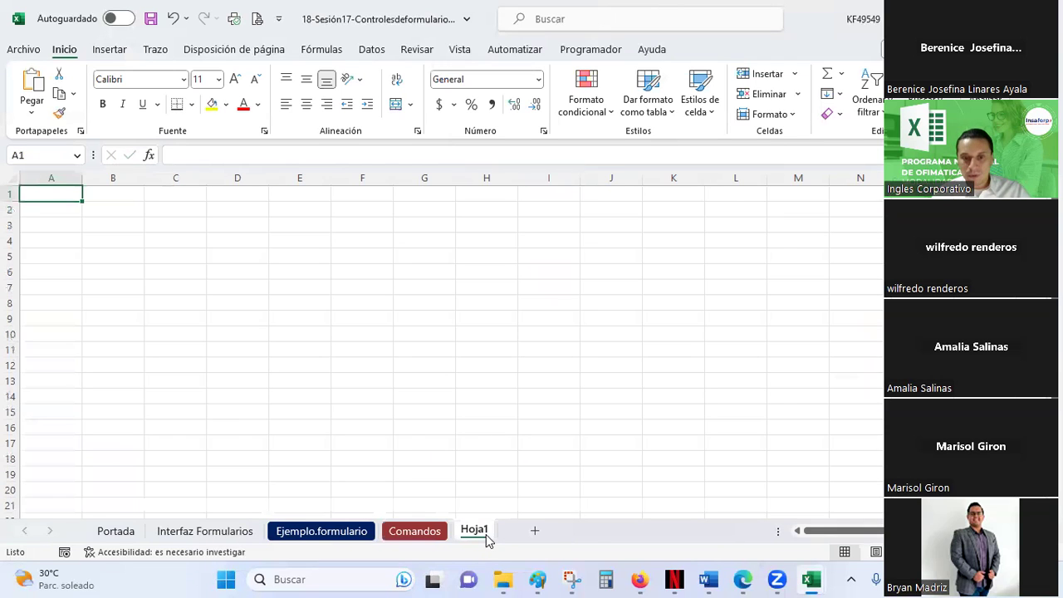
# Add two blank sheets and rename Hoja1 to Formularios.
pyautogui.click(534, 529)
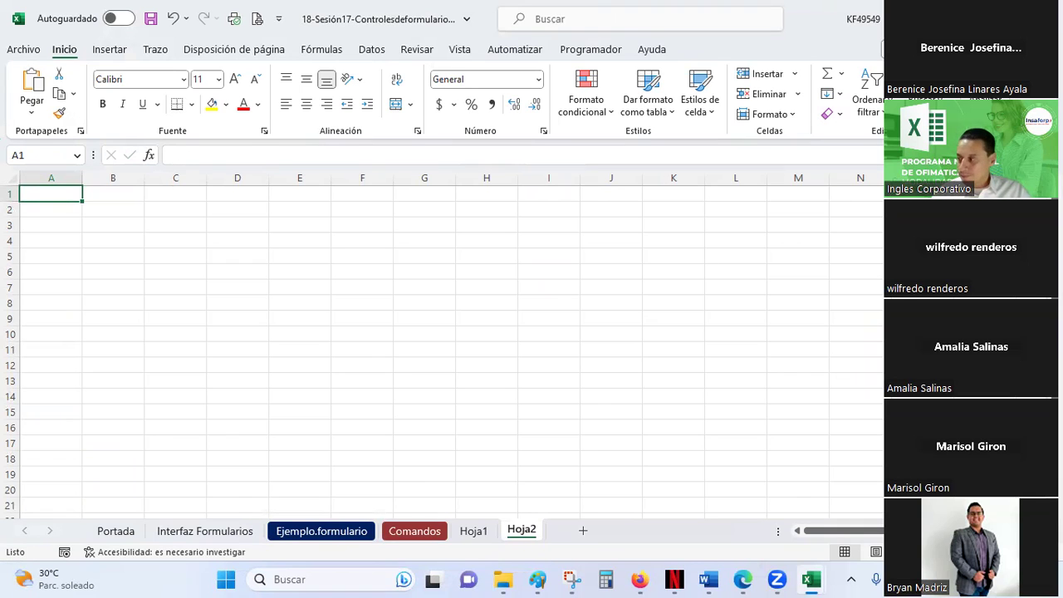
pyautogui.click(583, 529)
pyautogui.doubleClick(475, 530)
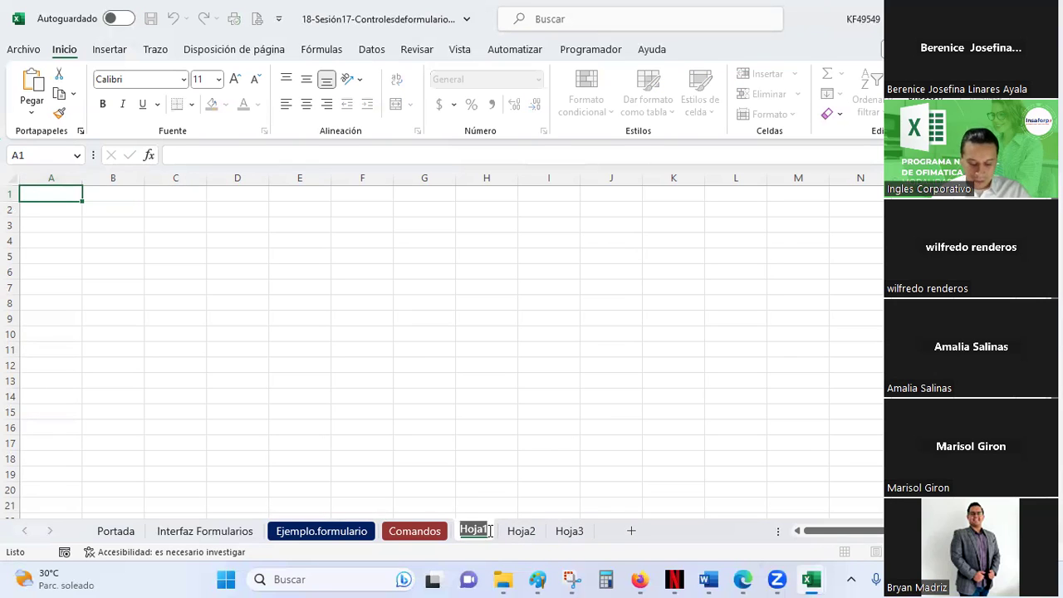
pyautogui.write('fORM')
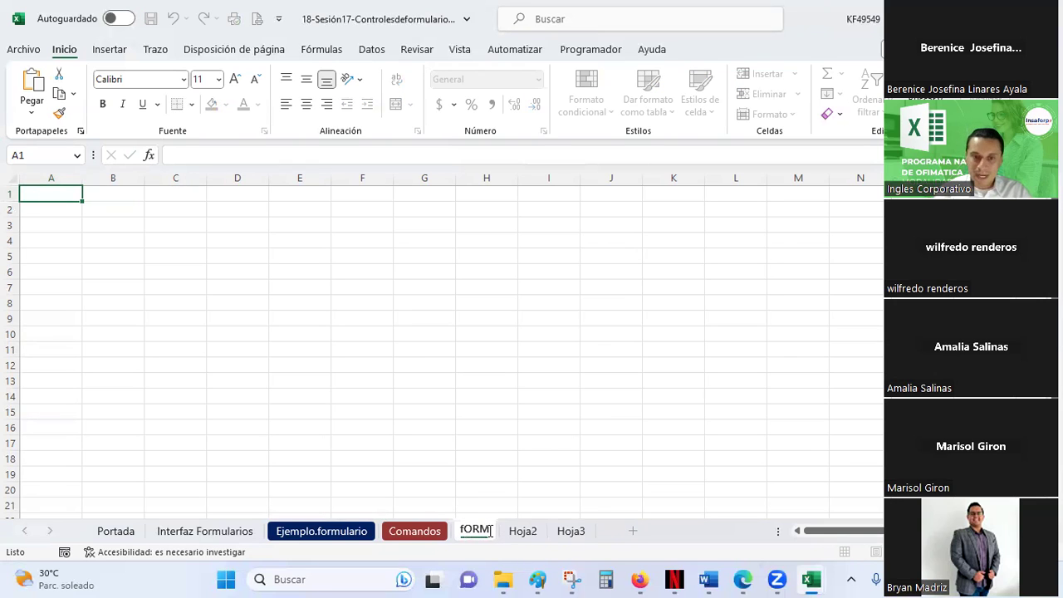
pyautogui.press('BackSpace')
pyautogui.press('BackSpace')
pyautogui.press('BackSpace')
pyautogui.write('Formularios')
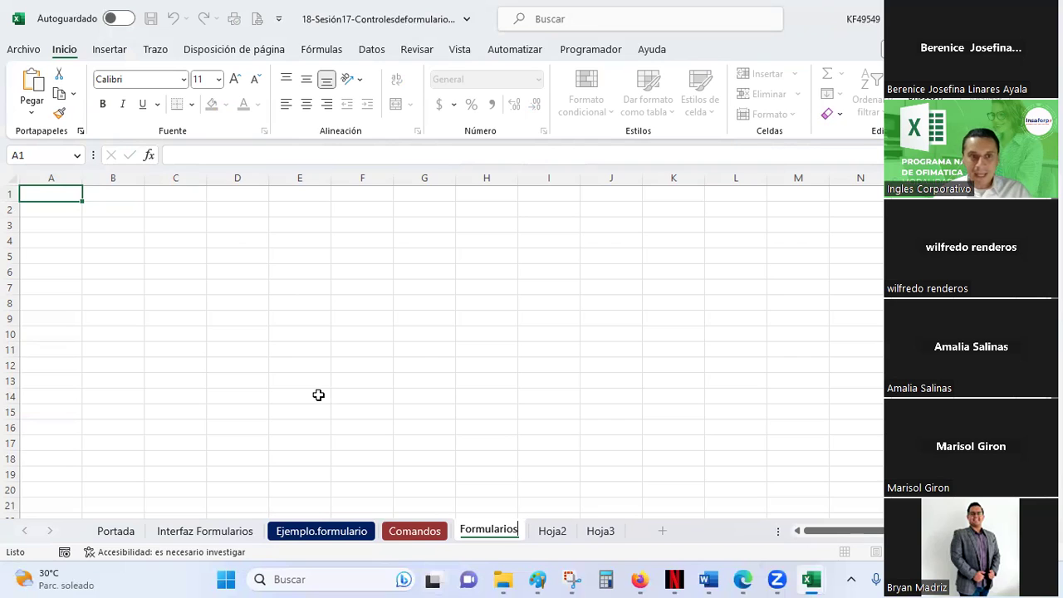
pyautogui.click(318, 394)
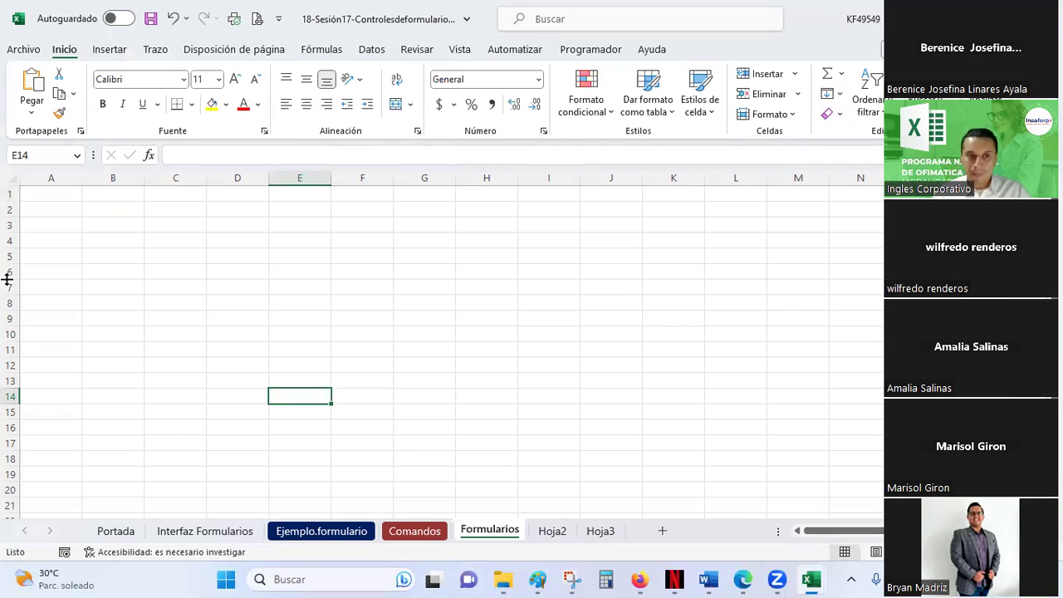
# Fill the entire Formularios sheet with white to hide gridlines.
pyautogui.click(11, 174)
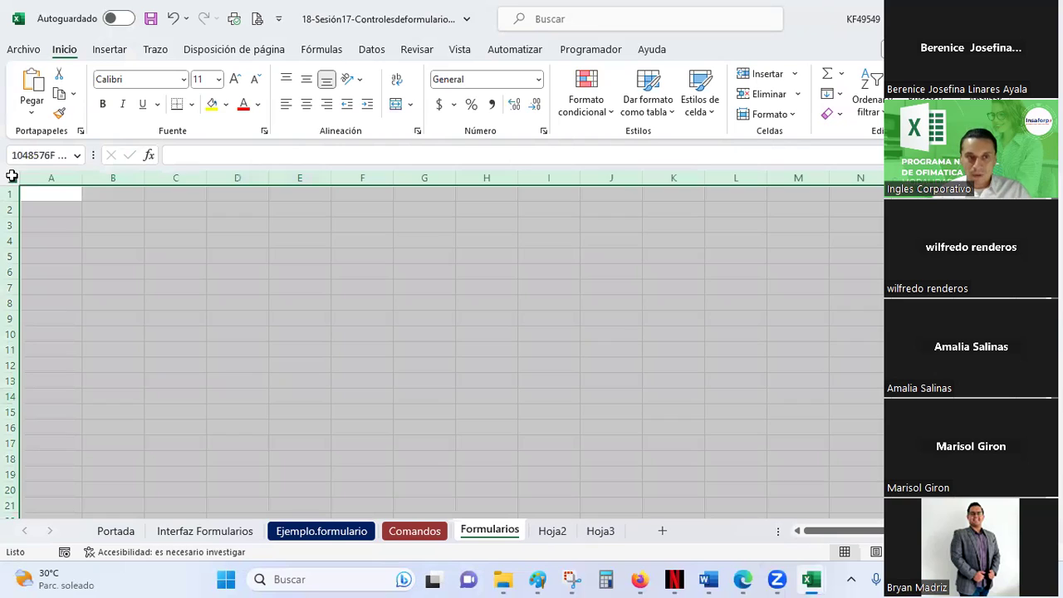
pyautogui.click(225, 104)
pyautogui.click(210, 145)
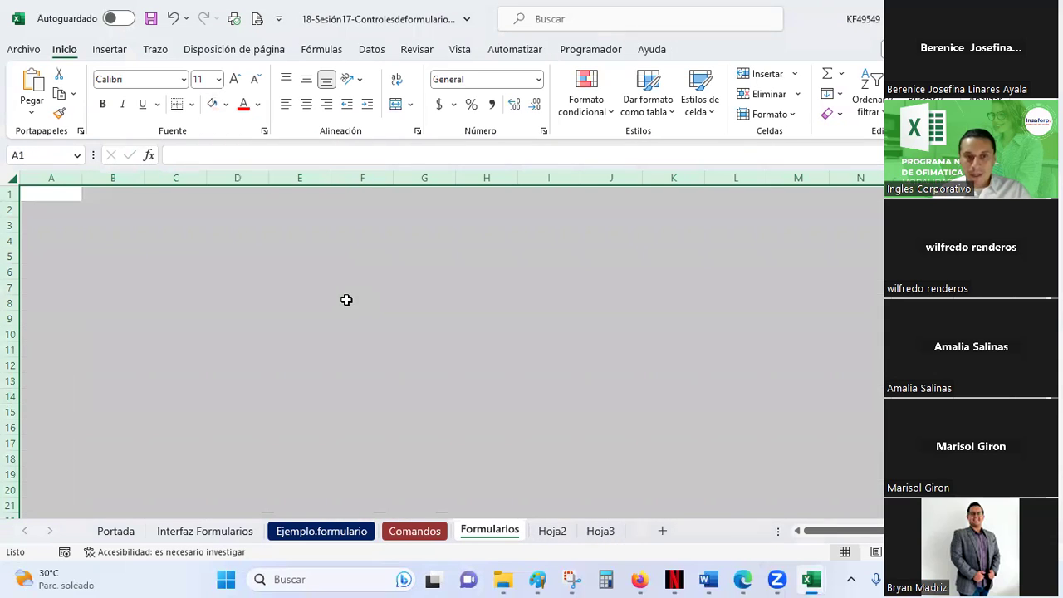
pyautogui.click(346, 300)
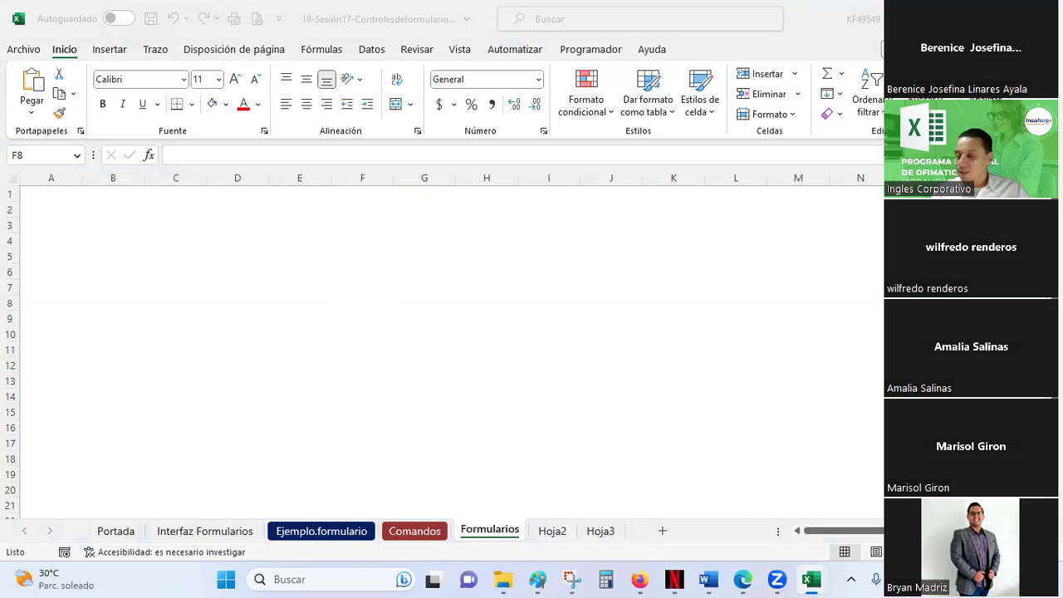
# Rename the Hoja2 sheet to Basededatos.
pyautogui.click(560, 535)
pyautogui.doubleClick(563, 531)
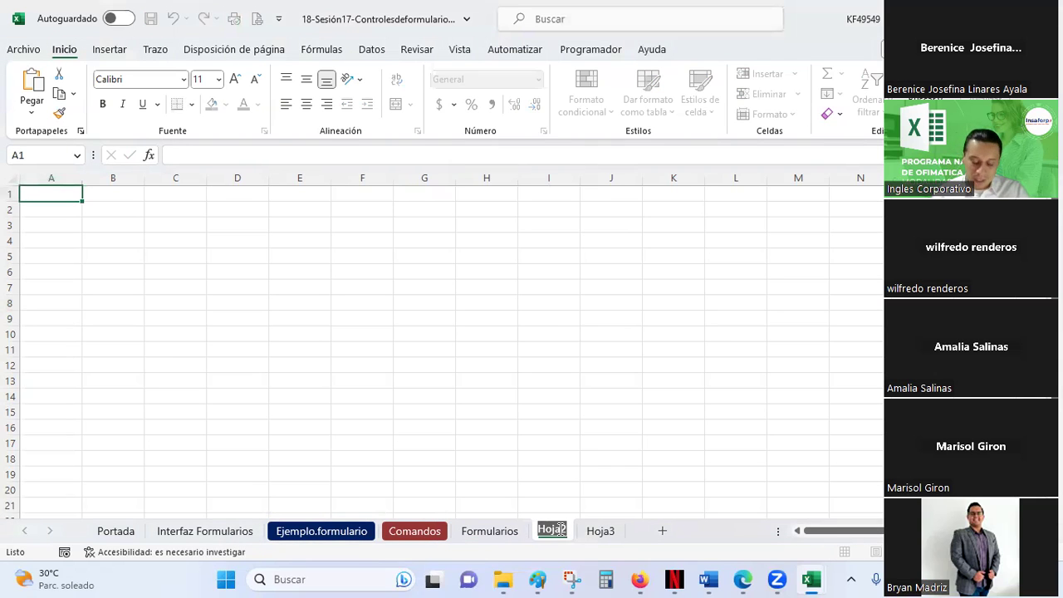
pyautogui.write('Bas')
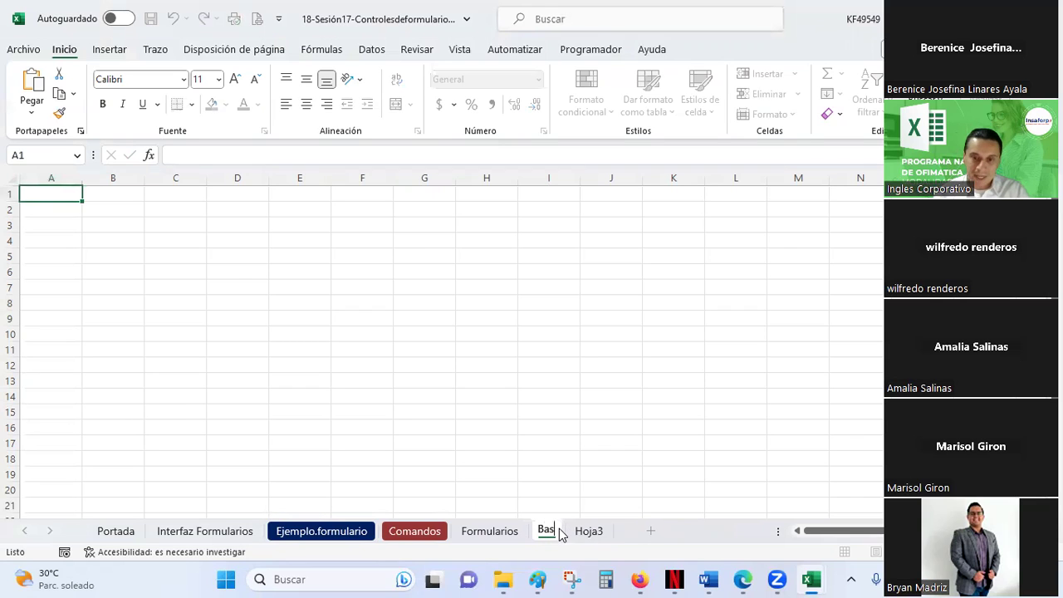
pyautogui.write('ededatos')
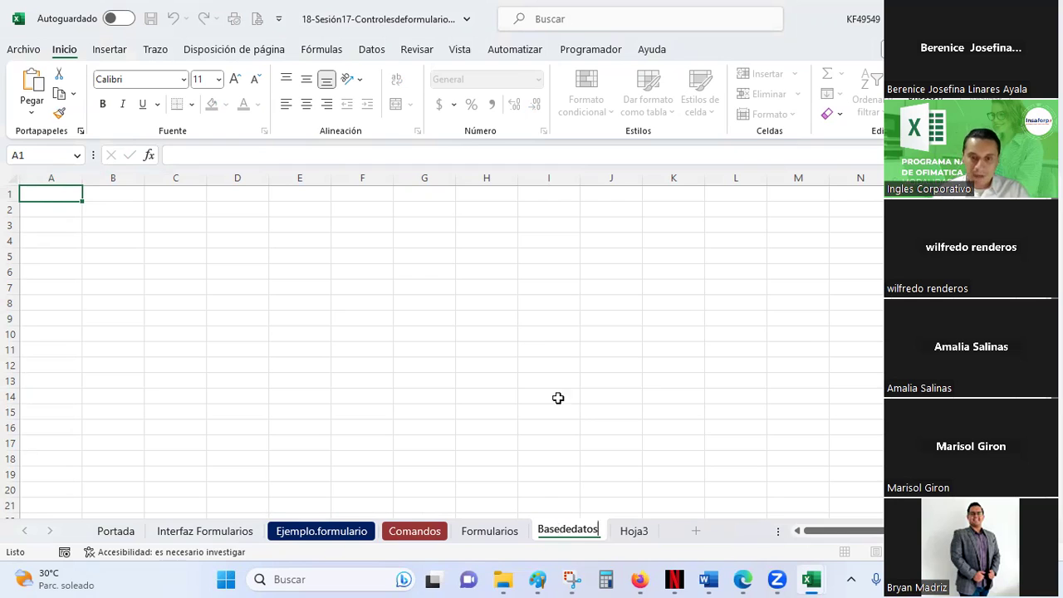
pyautogui.click(552, 322)
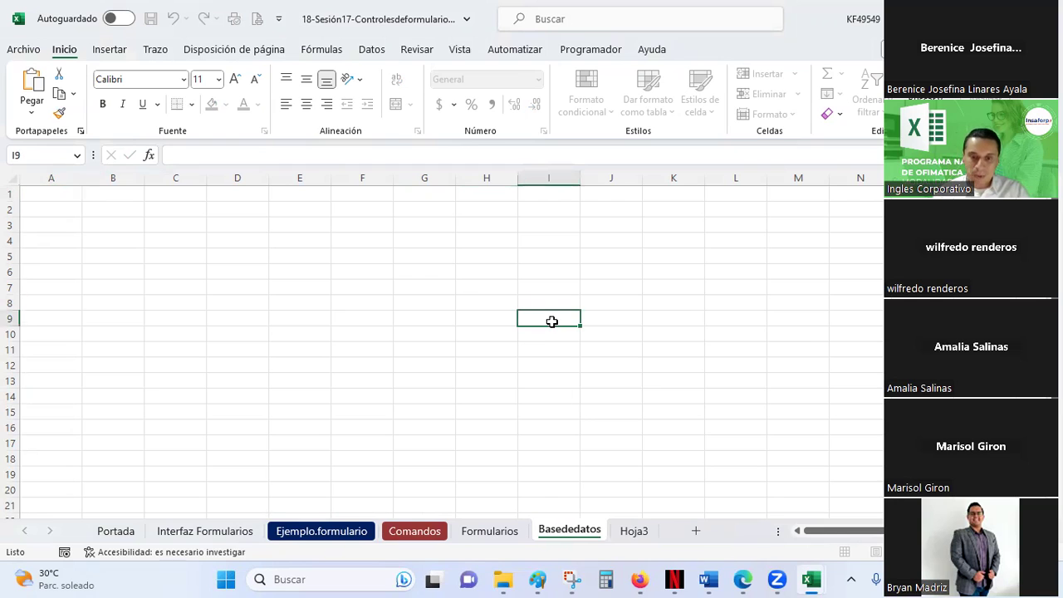
# Fill the whole Basededatos sheet white to hide gridlines, then move to Hoja3.
pyautogui.click(11, 178)
pyautogui.click(211, 103)
pyautogui.click(371, 324)
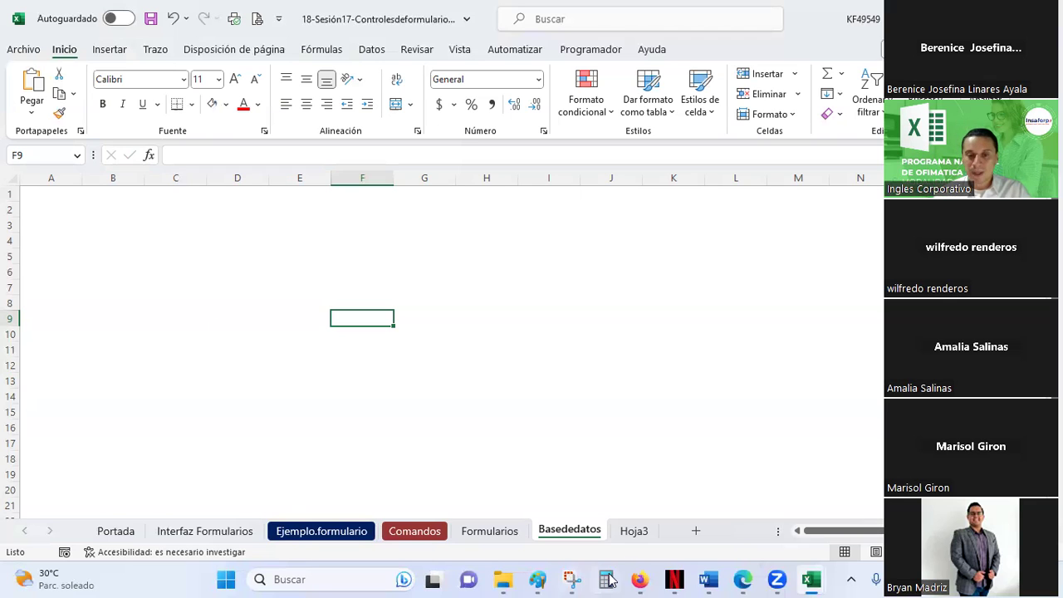
pyautogui.click(515, 538)
pyautogui.click(572, 531)
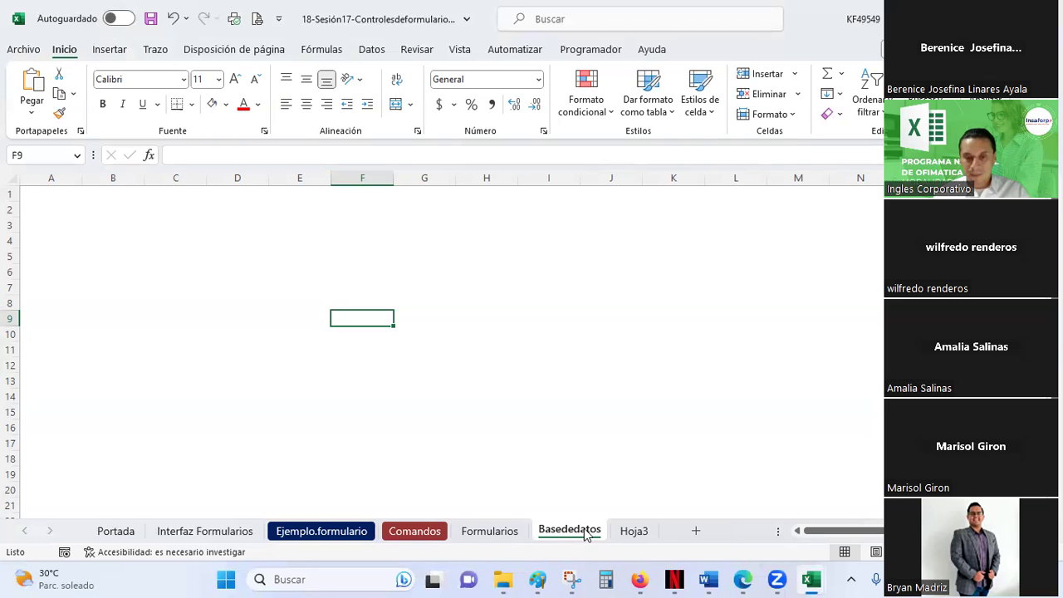
pyautogui.click(635, 532)
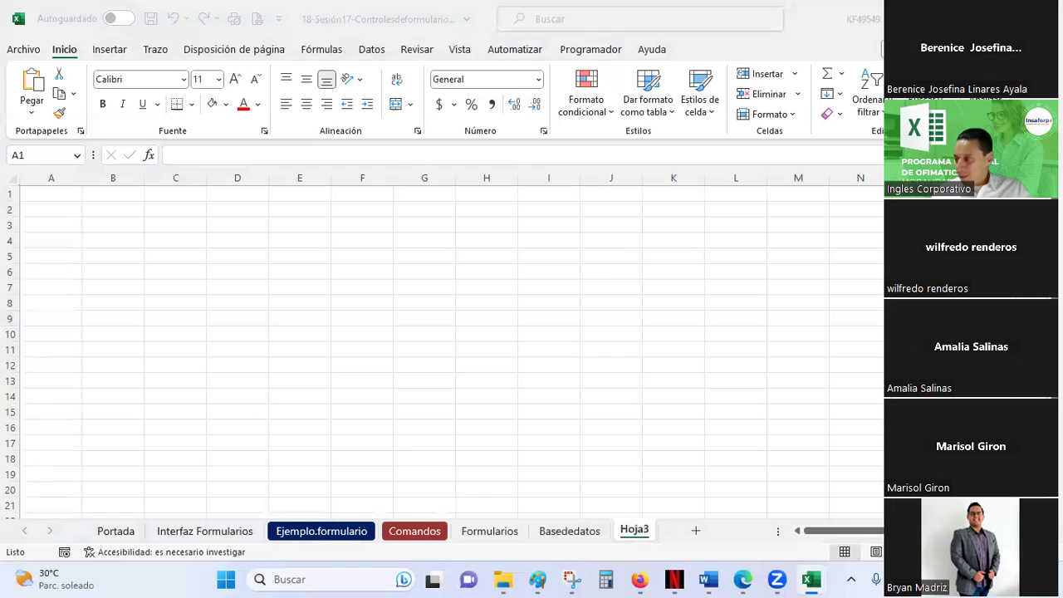
# Rename the Hoja3 sheet to Parametrización.
pyautogui.click(640, 534)
pyautogui.write('Par')
pyautogui.doubleClick(640, 531)
pyautogui.write('Parametrización')
pyautogui.click(405, 370)
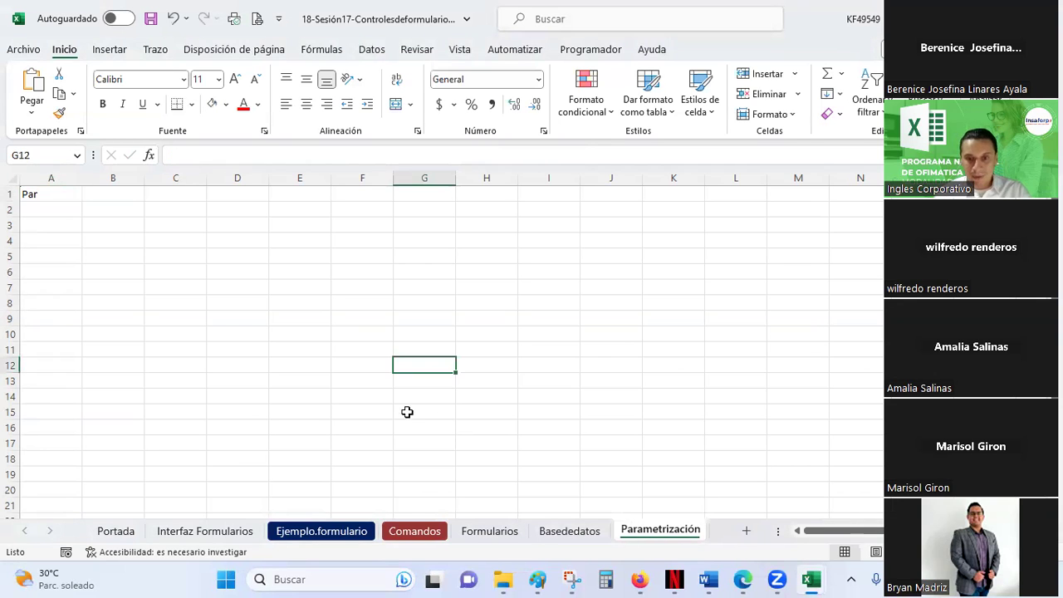
# Delete the stray 'Par' text in A1 and fill the whole sheet white.
pyautogui.click(508, 536)
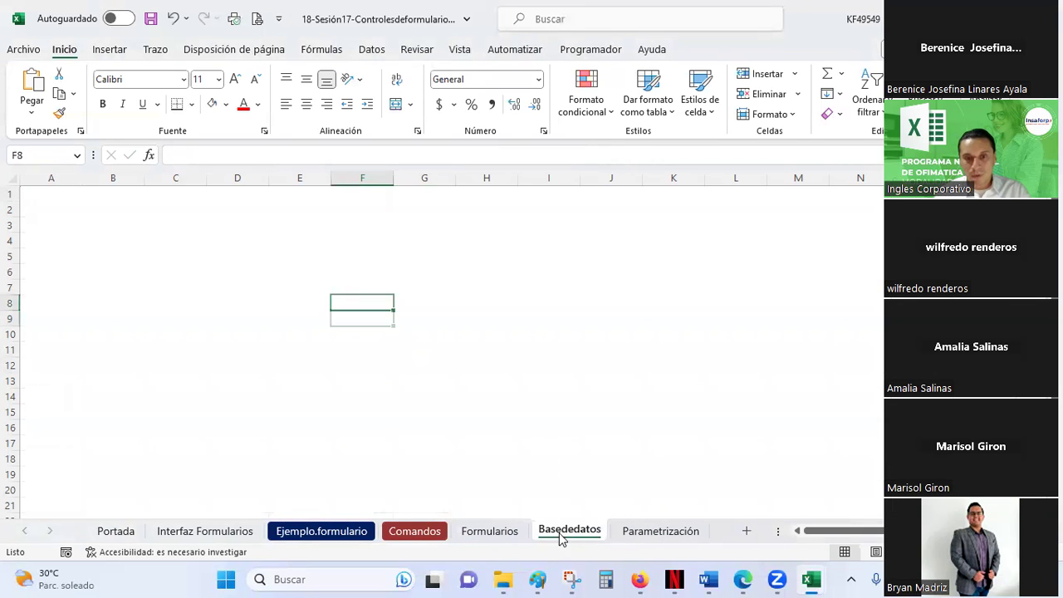
pyautogui.click(645, 531)
pyautogui.click(49, 193)
pyautogui.press('Delete')
pyautogui.click(12, 182)
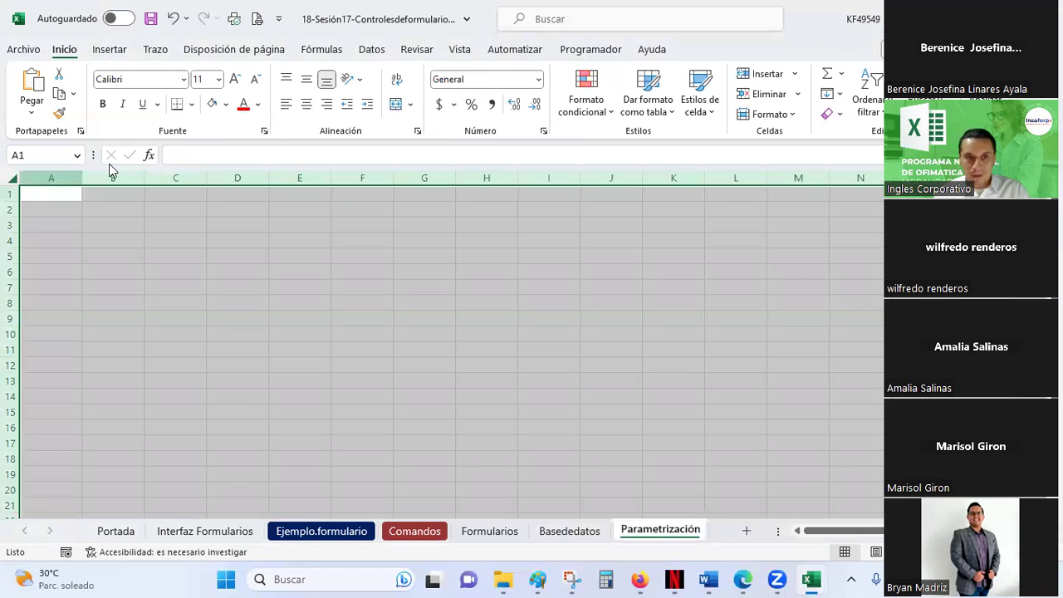
pyautogui.click(663, 434)
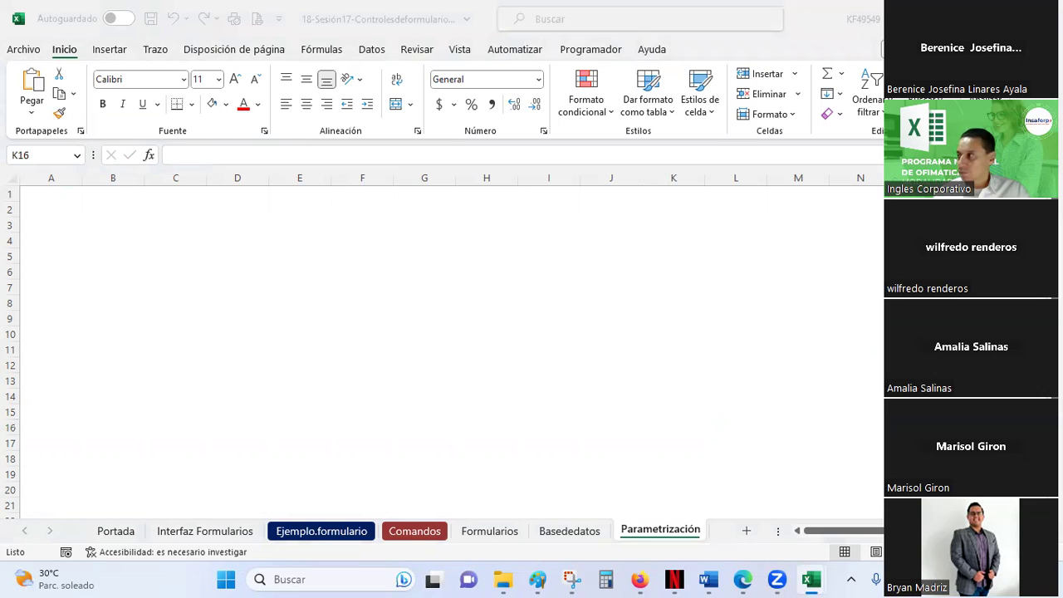
# Bring Excel back to the front and switch to the Formularios sheet.
pyautogui.click(470, 548)
pyautogui.click(475, 530)
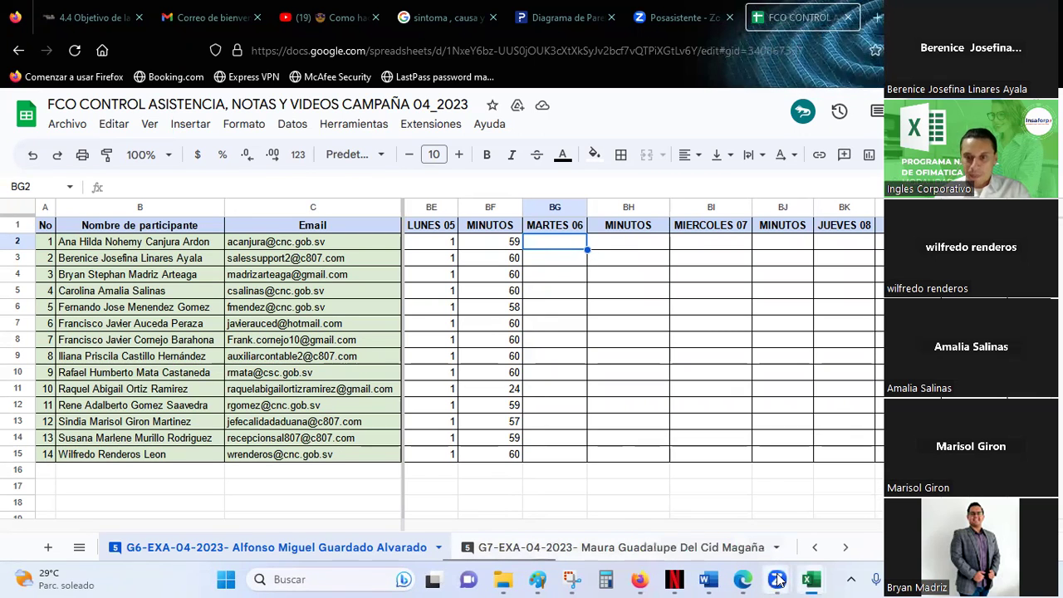
# Return to Excel and select the block of cells beginning at B4 on Formularios.
pyautogui.moveTo(811, 580)
pyautogui.click(848, 510)
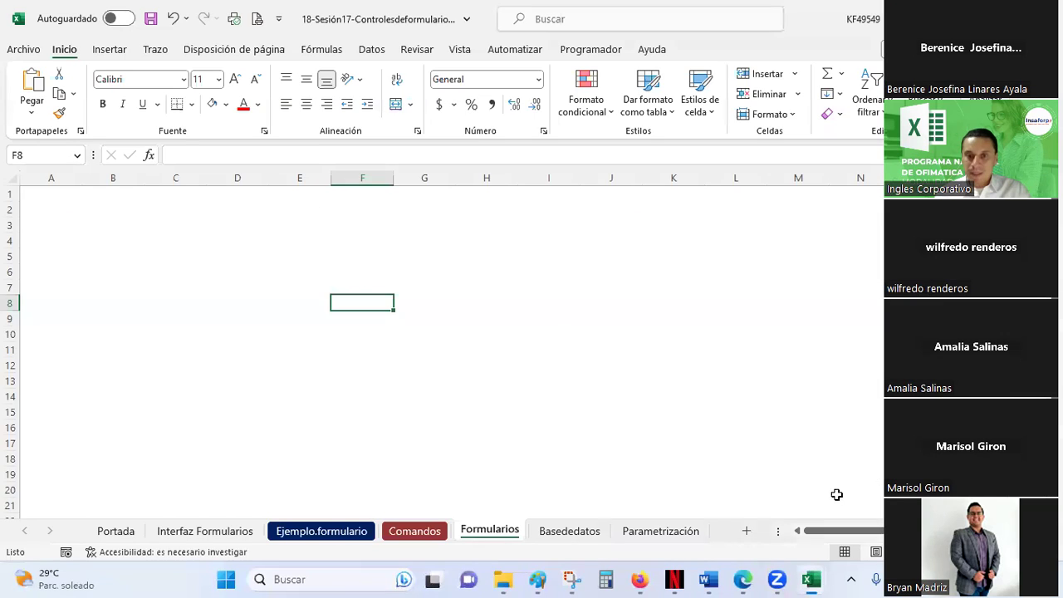
pyautogui.click(435, 384)
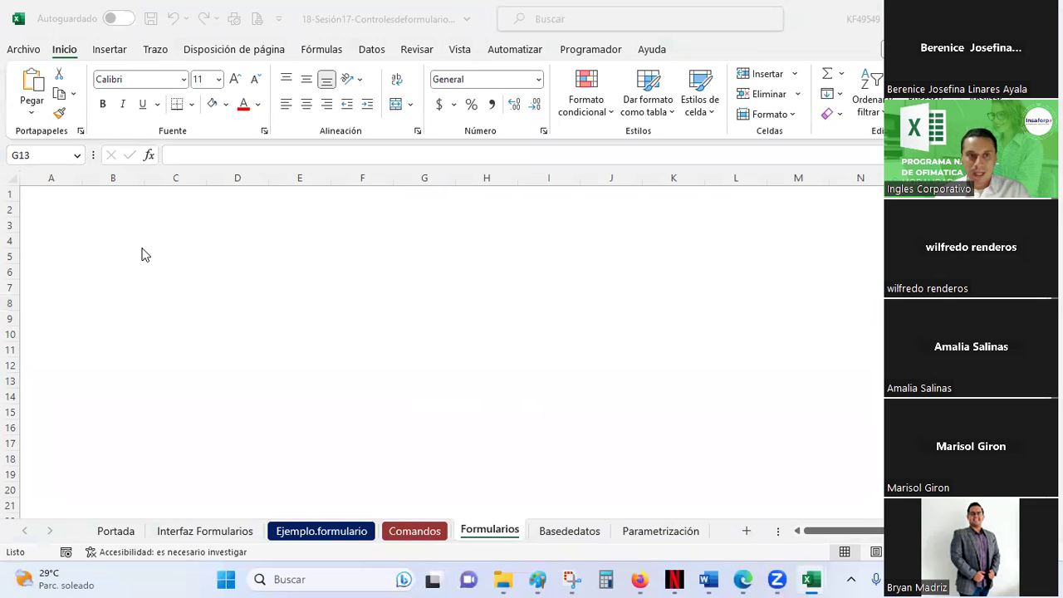
pyautogui.moveTo(118, 243)
pyautogui.mouseDown()
pyautogui.moveTo(411, 268)
pyautogui.moveTo(408, 495)
pyautogui.mouseUp()
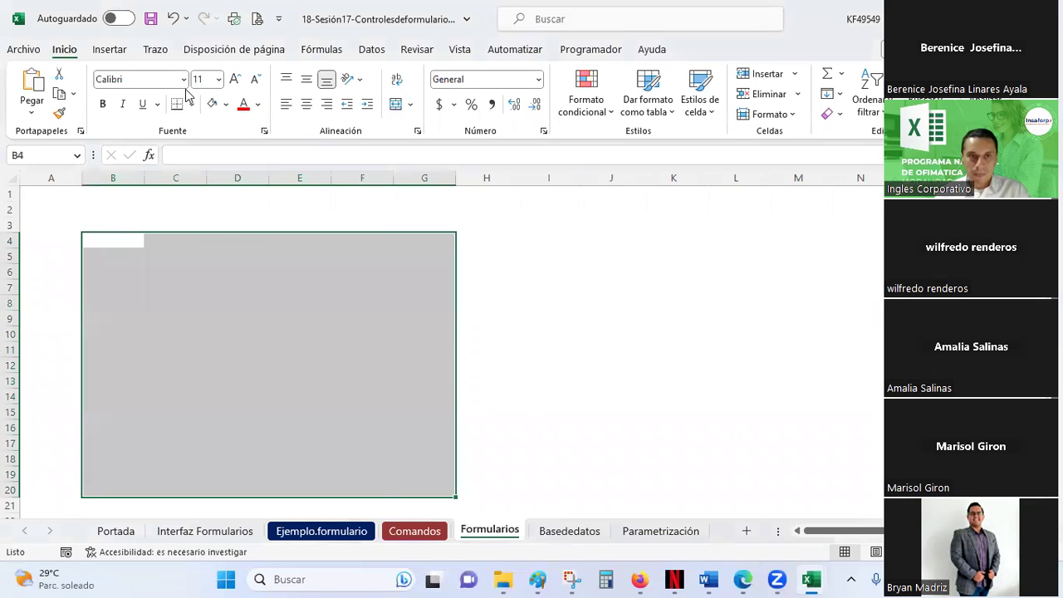
# In Formato de celdas > Borde, pick a thick line and add top, left, bottom and right edges.
pyautogui.rightClick(293, 271)
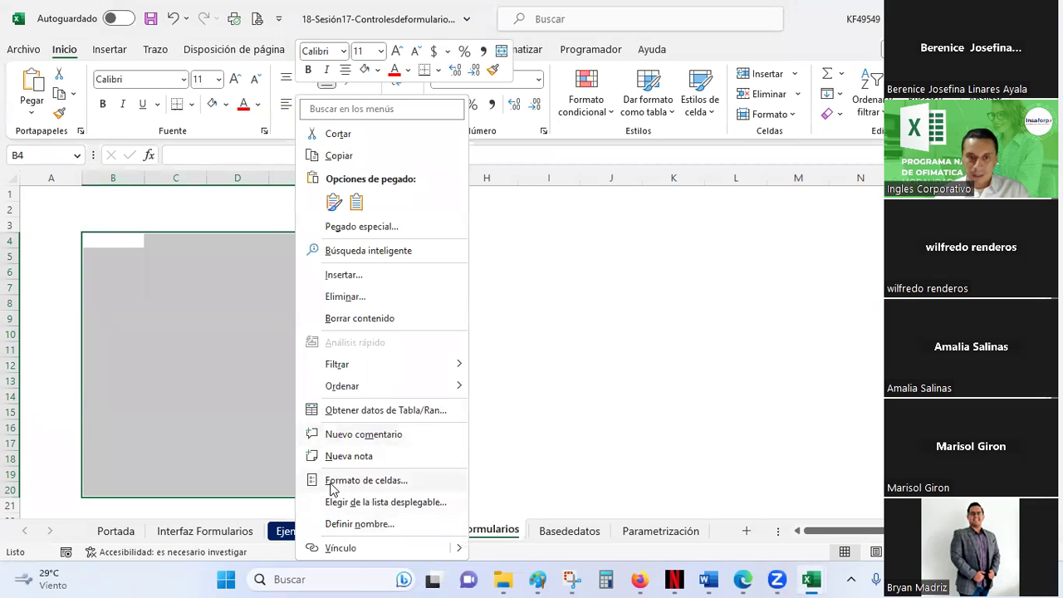
pyautogui.click(330, 479)
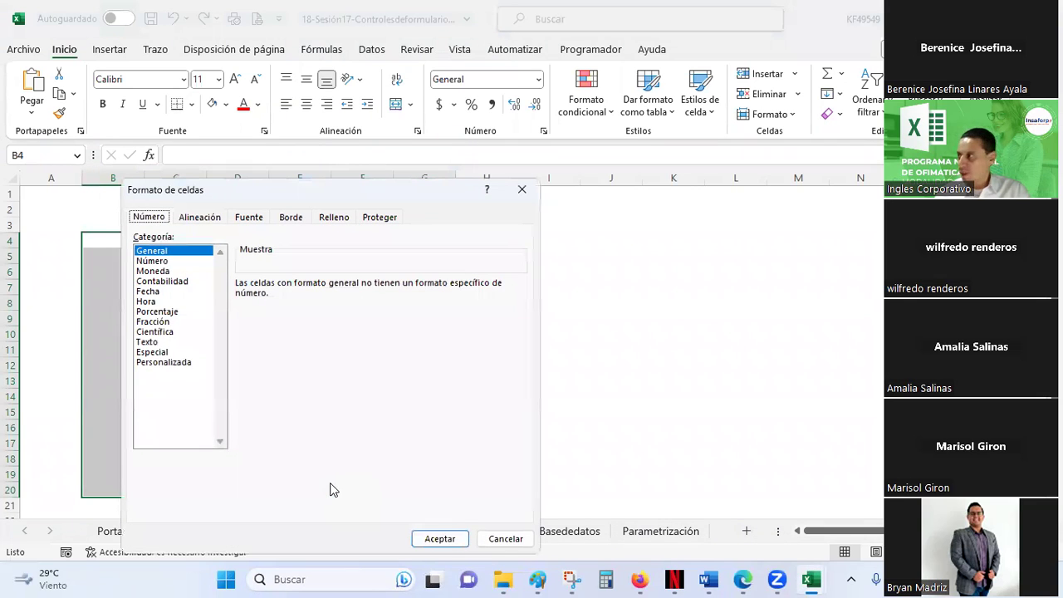
pyautogui.click(295, 216)
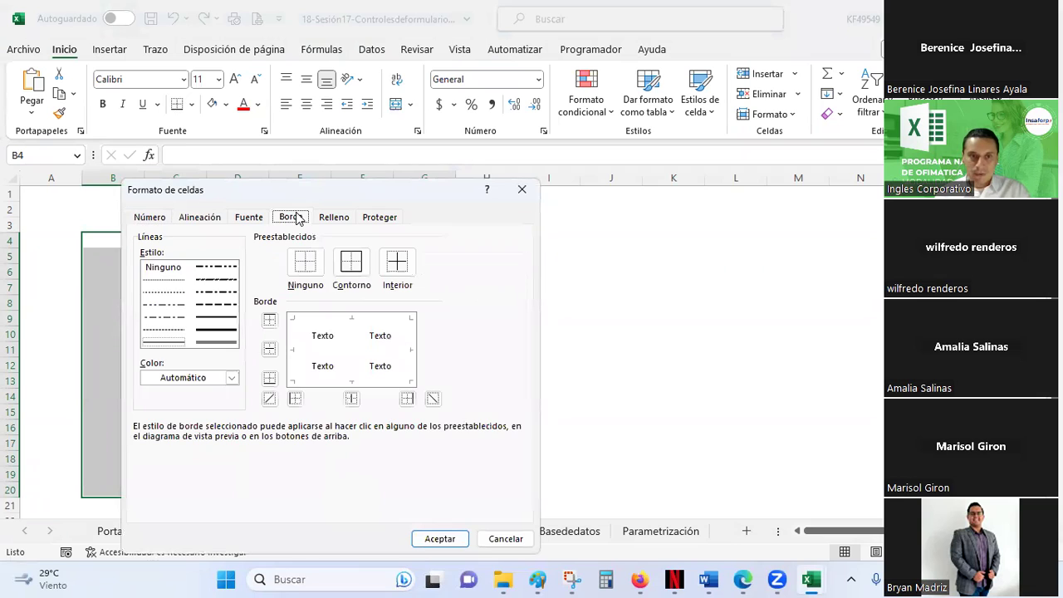
pyautogui.click(219, 330)
pyautogui.click(323, 322)
pyautogui.click(294, 353)
pyautogui.click(311, 380)
pyautogui.click(410, 366)
# Fix the edges into a clean outer outline, apply it, and select C4:D4.
pyautogui.click(398, 351)
pyautogui.click(397, 352)
pyautogui.click(411, 380)
pyautogui.click(408, 373)
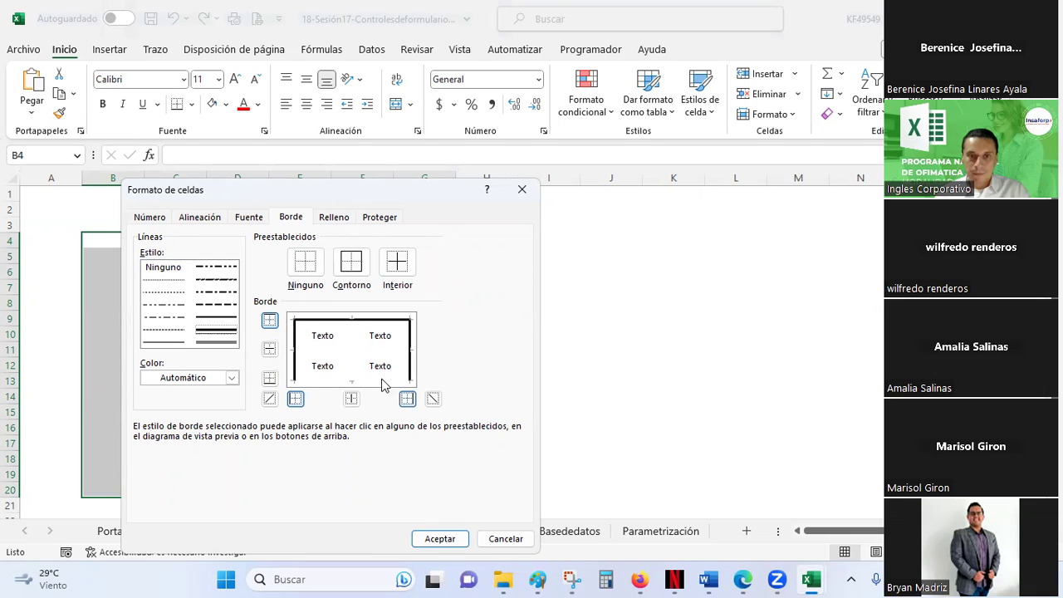
pyautogui.click(387, 380)
pyautogui.click(440, 538)
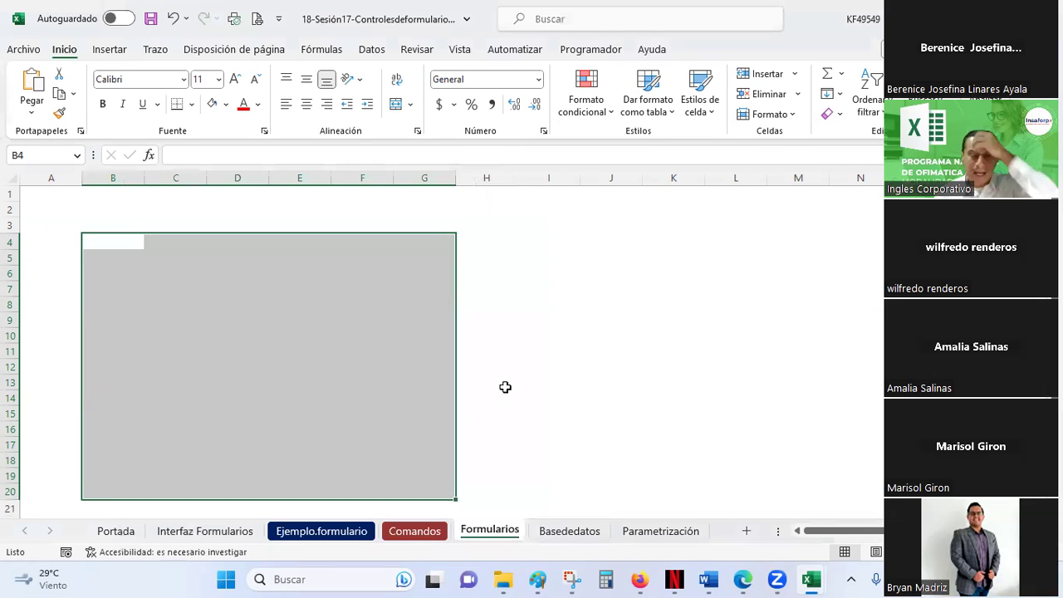
pyautogui.click(503, 387)
pyautogui.moveTo(178, 240); pyautogui.dragTo(250, 242)
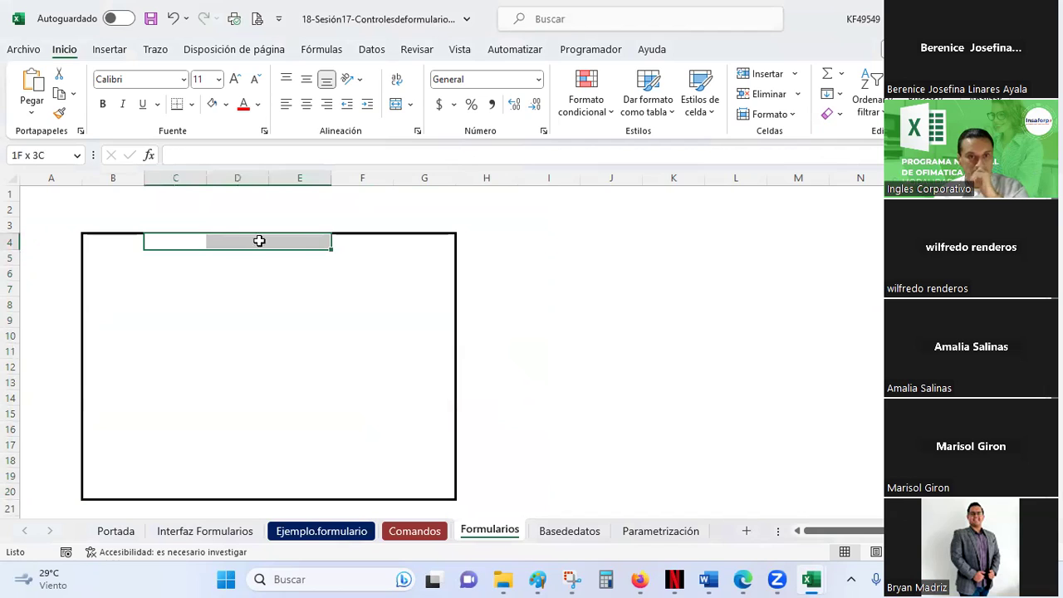
# Merge and centre C3:D3 above the box, formatted bold with black font.
pyautogui.click(191, 104)
pyautogui.click(169, 217)
pyautogui.moveTo(174, 225)
pyautogui.mouseDown()
pyautogui.moveTo(297, 212)
pyautogui.moveTo(228, 211)
pyautogui.moveTo(227, 224)
pyautogui.mouseUp()
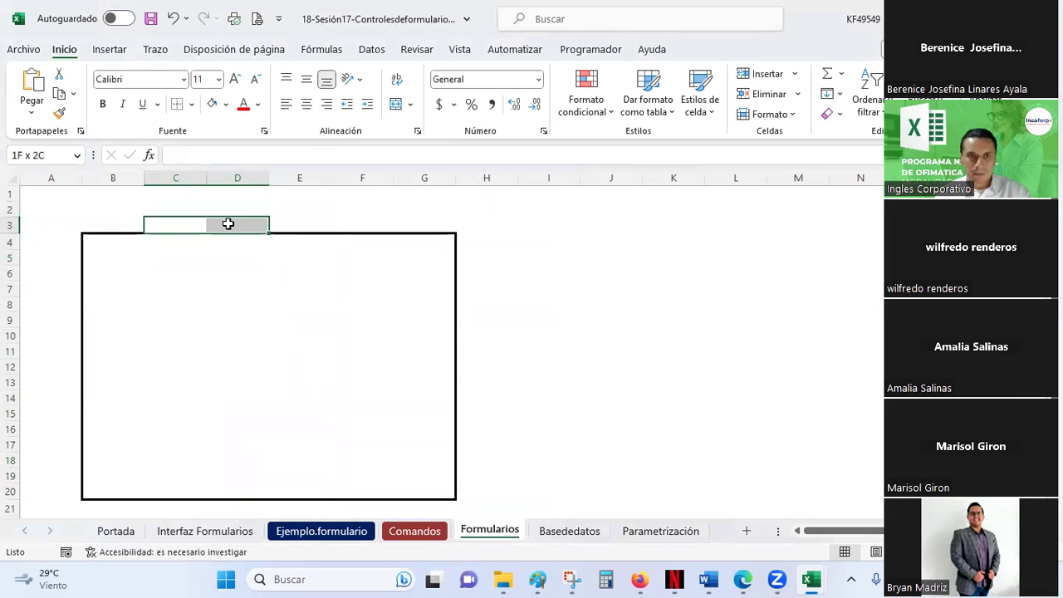
pyautogui.click(393, 105)
pyautogui.click(104, 105)
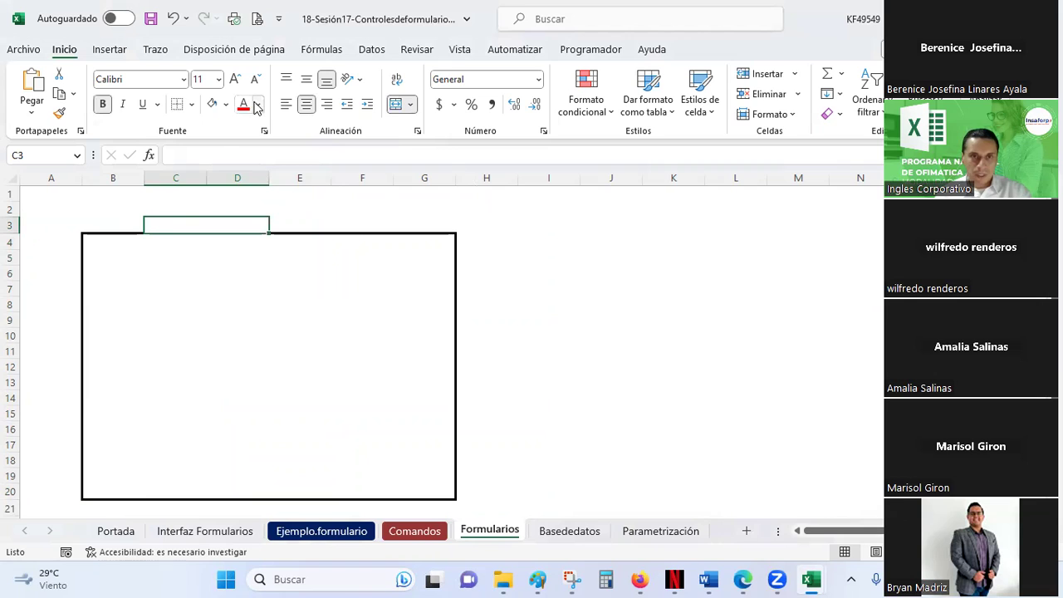
pyautogui.click(257, 105)
pyautogui.click(255, 169)
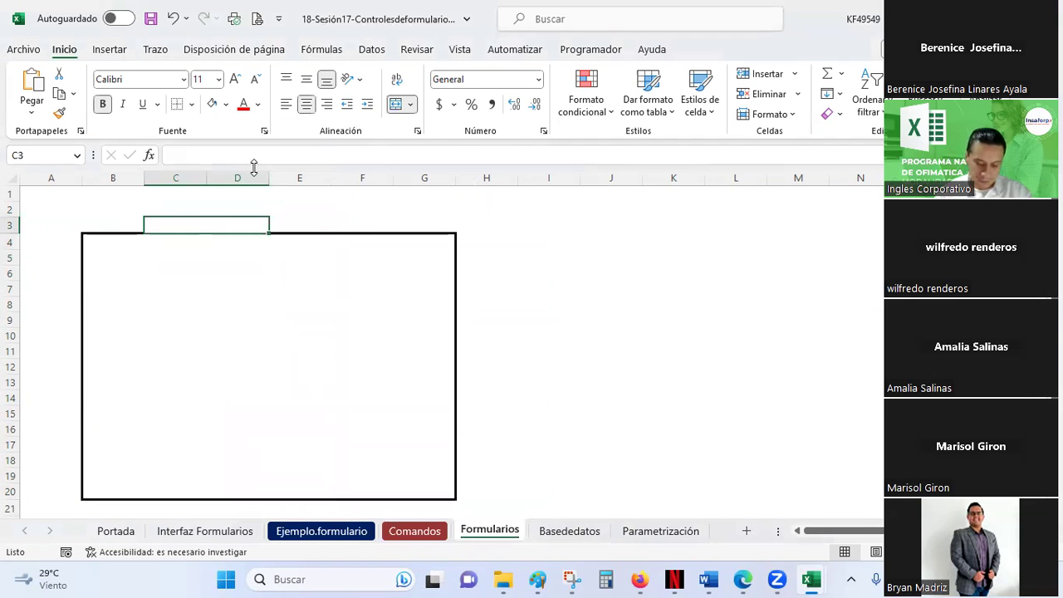
# Enter the title 'Menú' in C3, merged across C3:D3 and enlarged to about 24 pt.
pyautogui.write('en')
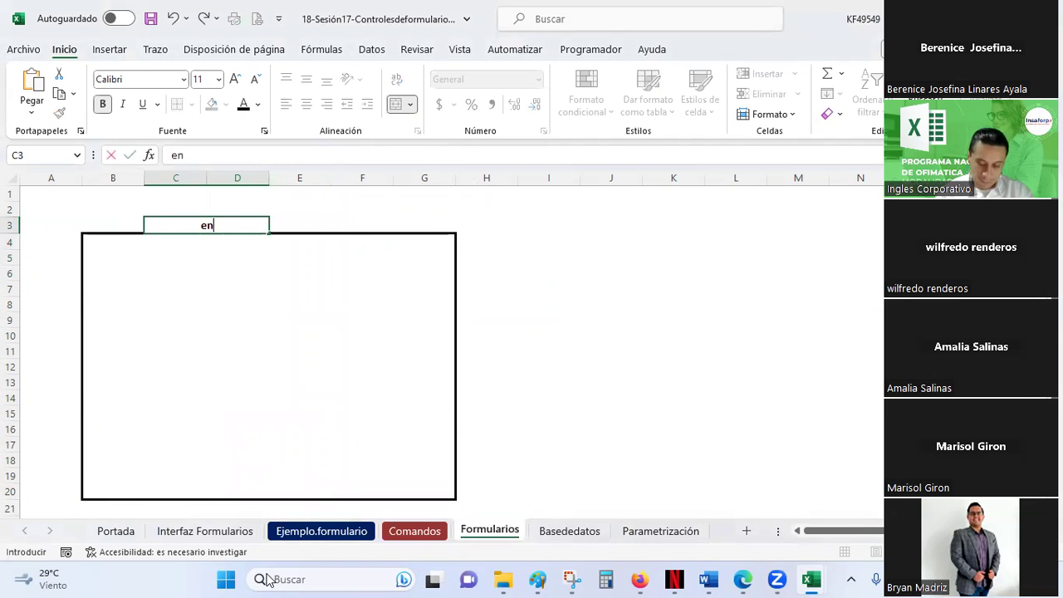
pyautogui.press('Escape')
pyautogui.write('Men')
pyautogui.write('ú')
pyautogui.press('Return')
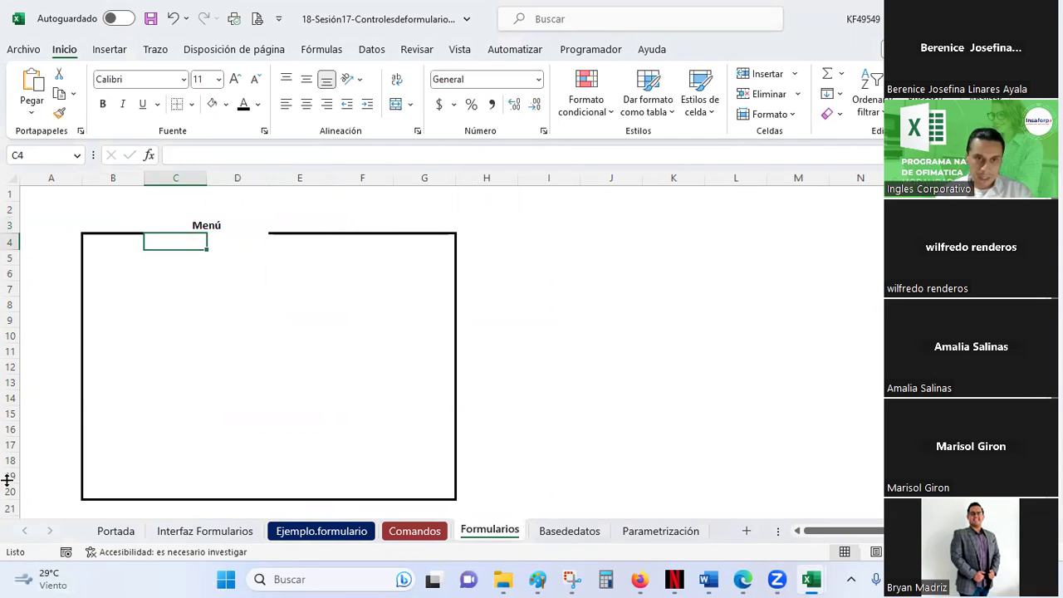
pyautogui.moveTo(191, 226); pyautogui.dragTo(209, 226)
pyautogui.click(396, 104)
pyautogui.click(233, 81)
pyautogui.click(234, 81)
pyautogui.click(233, 81)
pyautogui.click(233, 81)
pyautogui.click(234, 80)
pyautogui.click(234, 81)
pyautogui.click(233, 81)
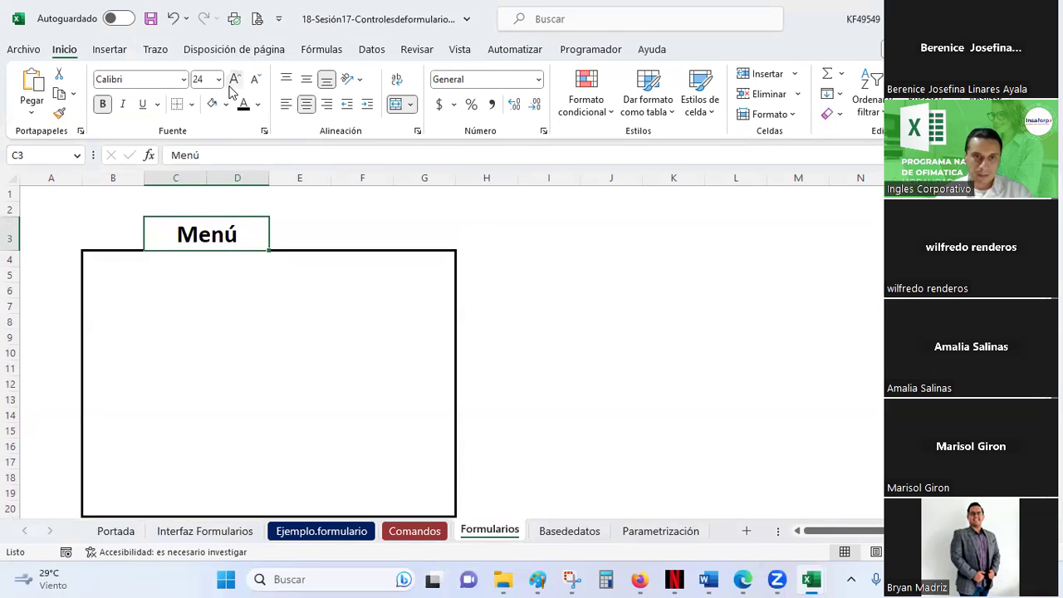
# Select cell F7 as the insertion spot and bring up the Insertar commands.
pyautogui.click(387, 318)
pyautogui.scroll(-1, 325, 266)
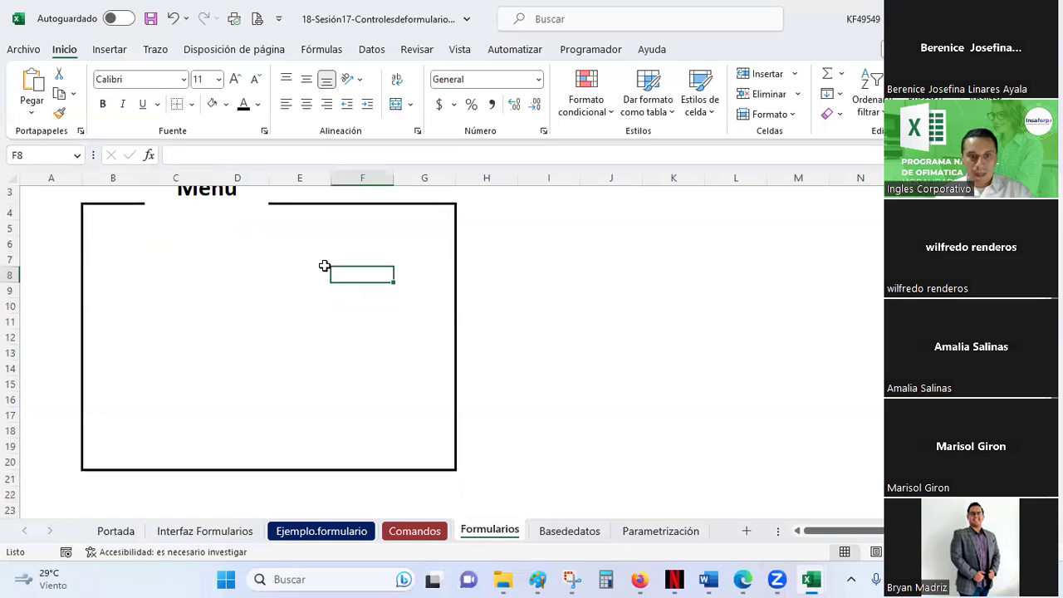
pyautogui.scroll(1, 325, 265)
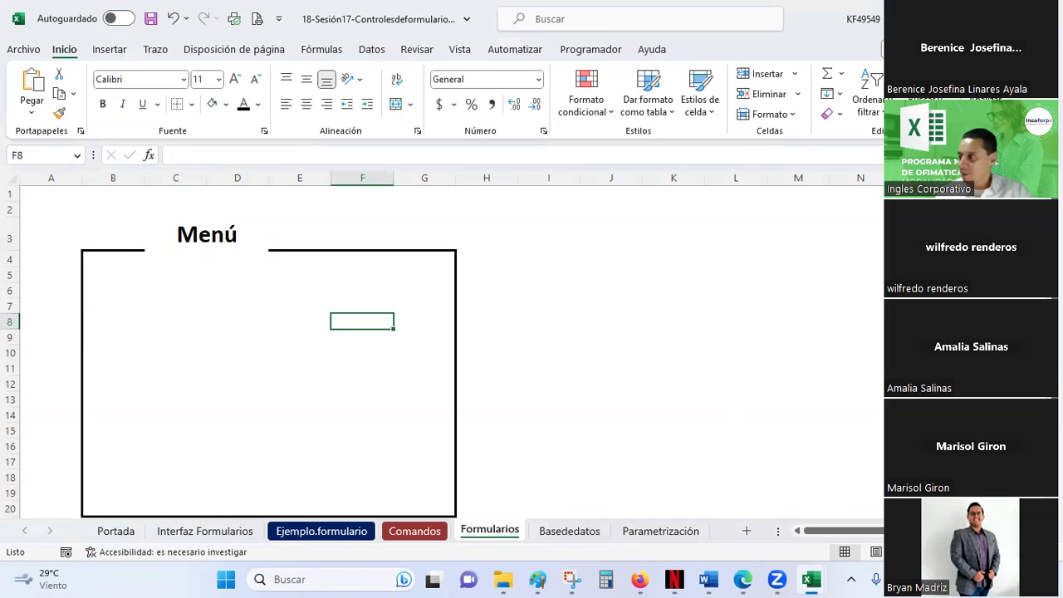
pyautogui.click(381, 304)
pyautogui.click(110, 49)
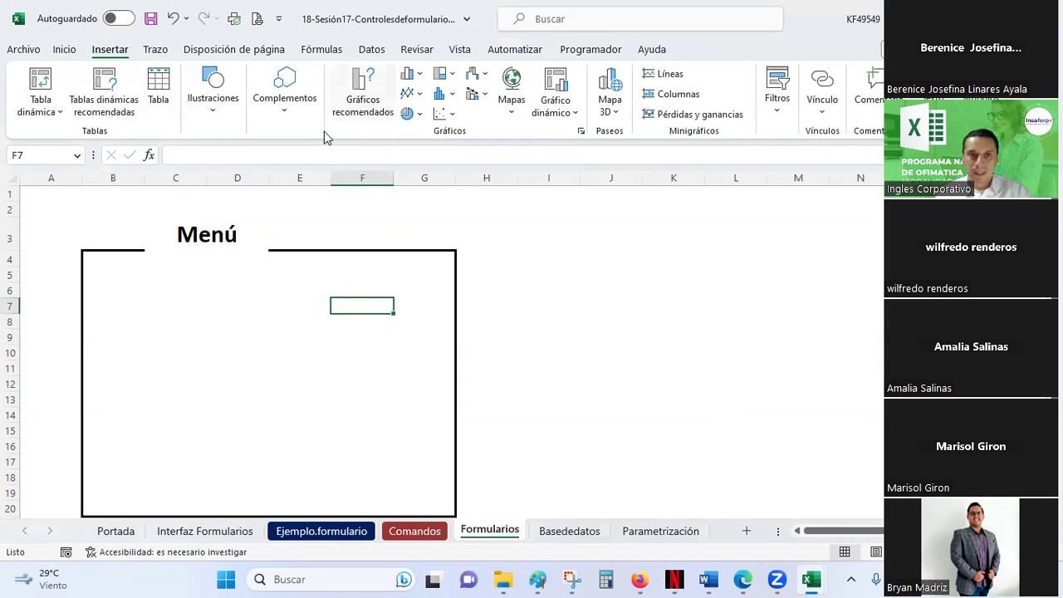
# Insert the camionIII picture from the Imágenes folder on this device.
pyautogui.click(216, 113)
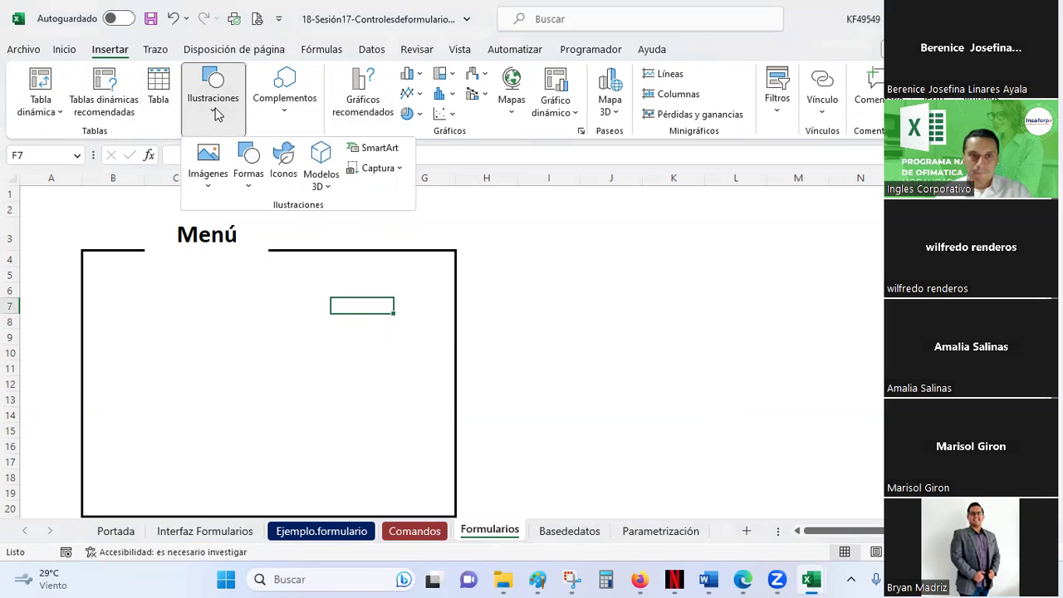
pyautogui.click(212, 152)
pyautogui.click(237, 233)
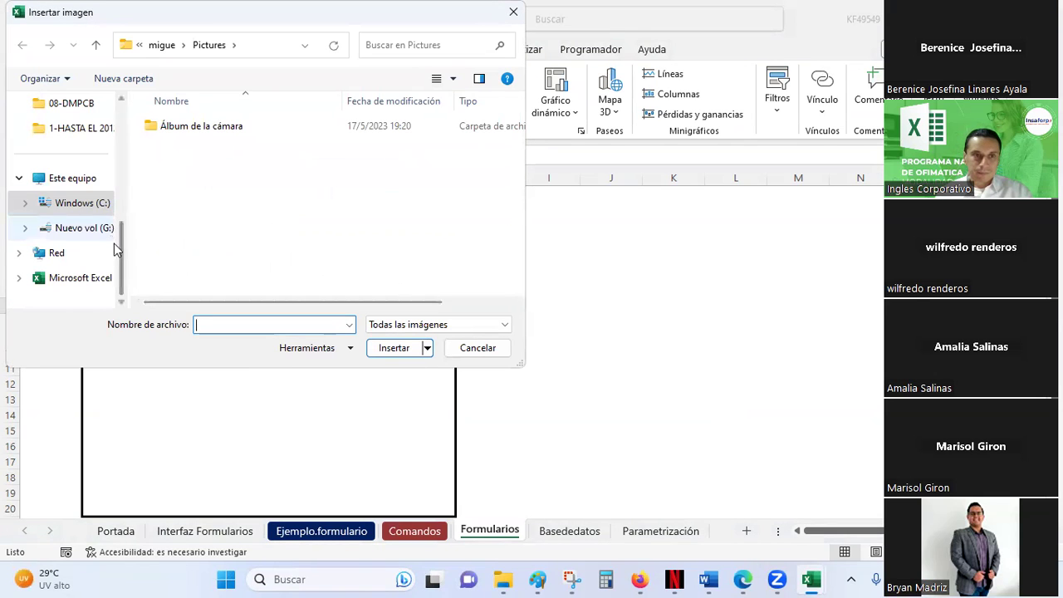
pyautogui.moveTo(117, 253); pyautogui.dragTo(116, 88)
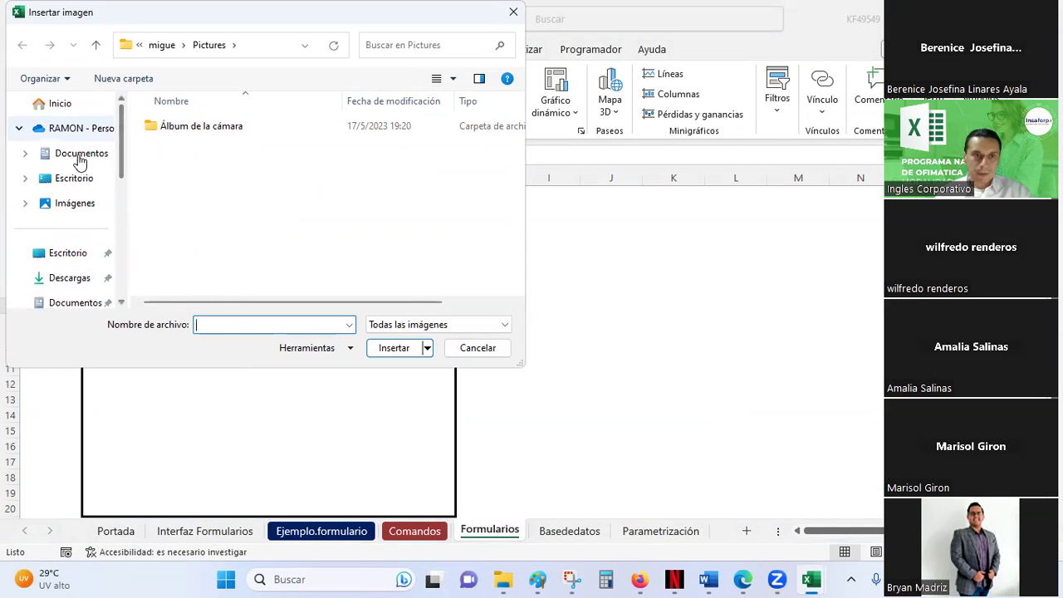
pyautogui.click(75, 208)
pyautogui.scroll(-2, 409, 249)
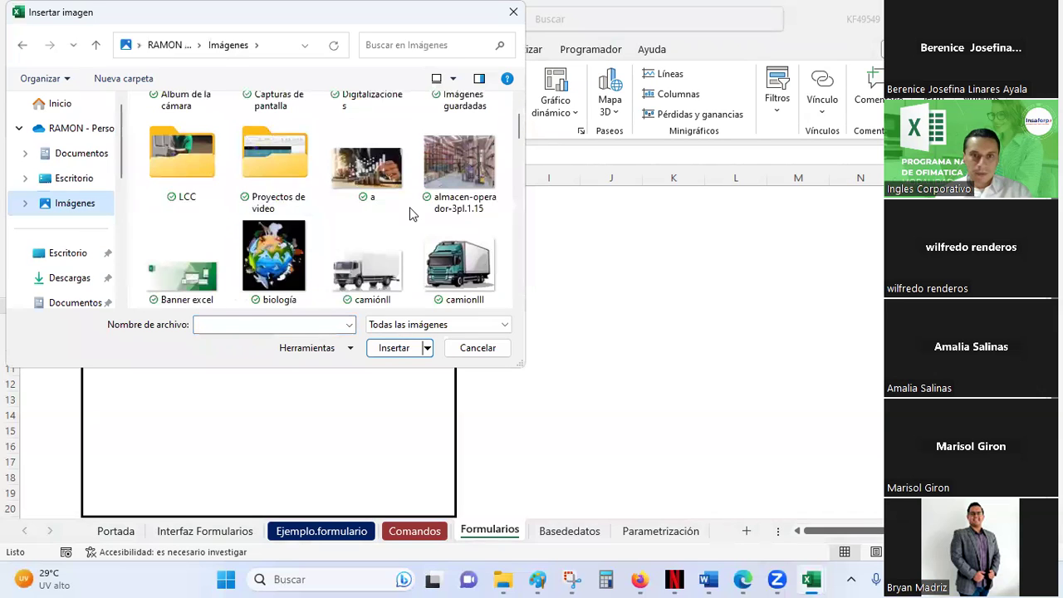
pyautogui.doubleClick(459, 264)
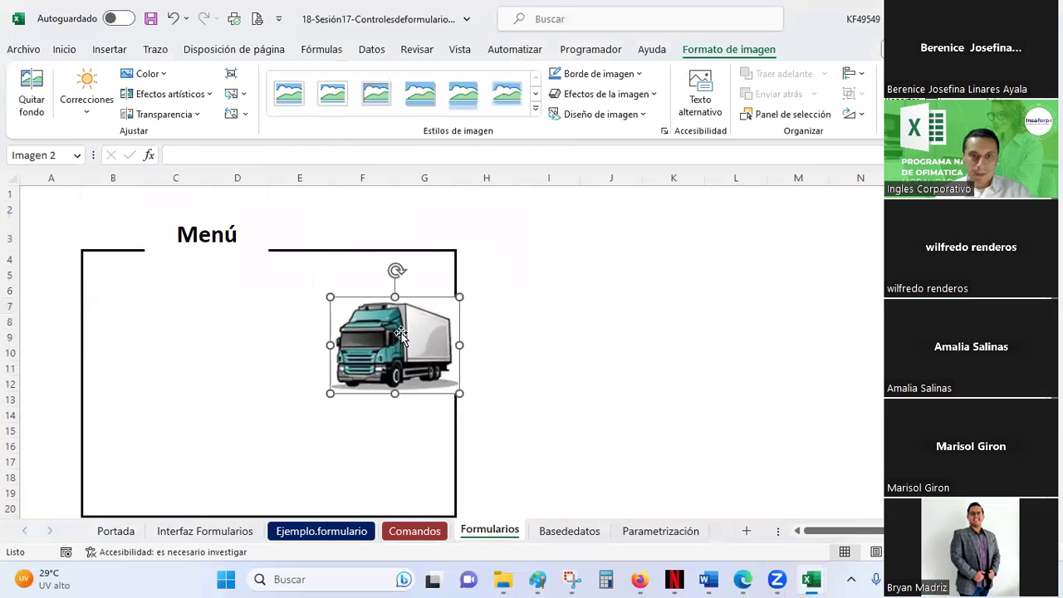
# Shrink the truck picture to icon size in the upper right of the Menú frame.
pyautogui.moveTo(396, 326); pyautogui.dragTo(375, 305)
pyautogui.moveTo(305, 268)
pyautogui.mouseDown()
pyautogui.moveTo(393, 322)
pyautogui.moveTo(415, 309)
pyautogui.mouseUp()
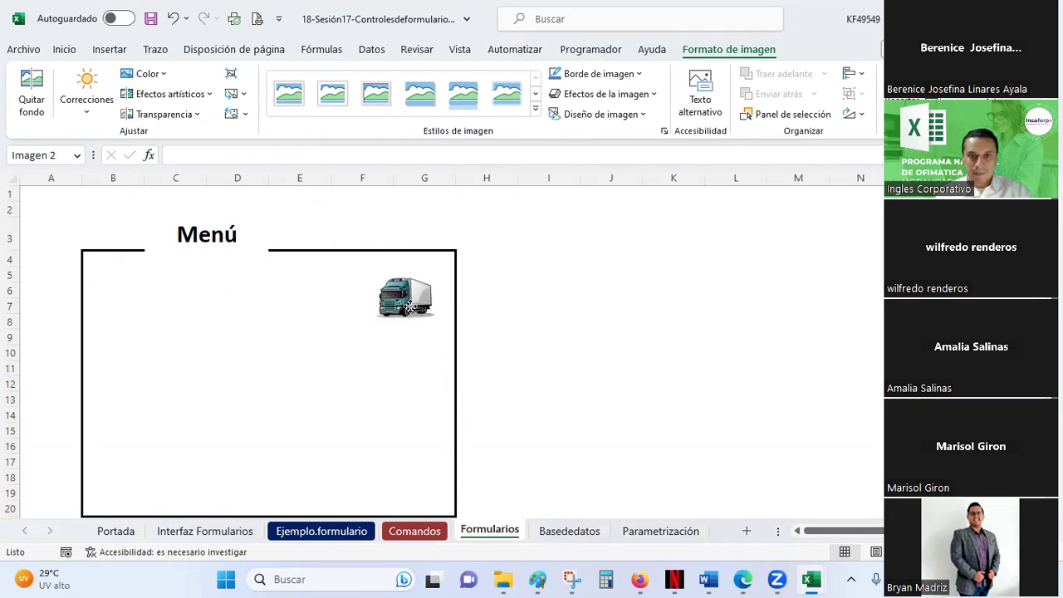
pyautogui.click(253, 304)
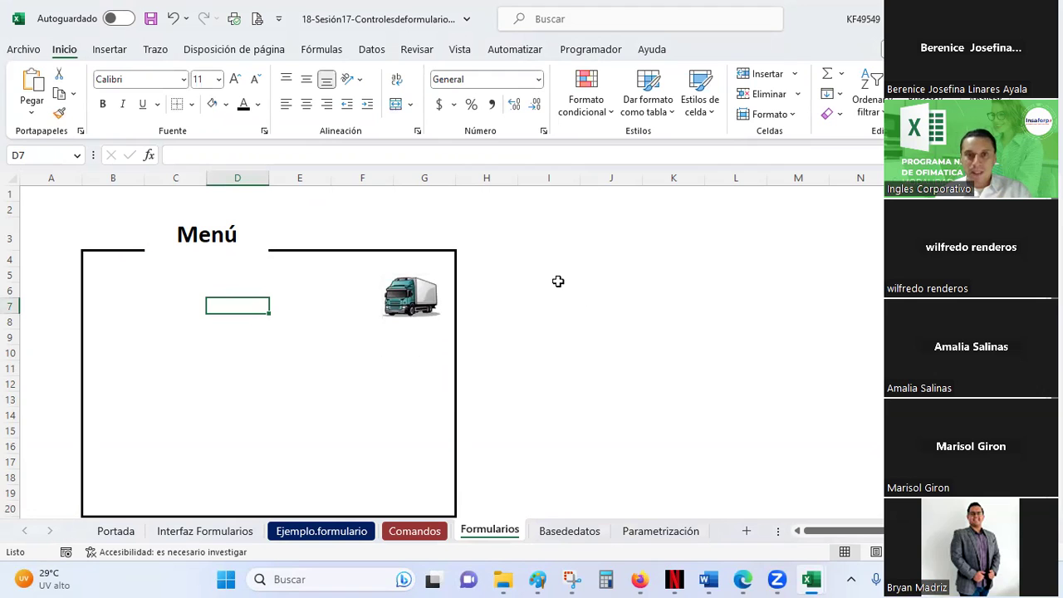
pyautogui.click(584, 53)
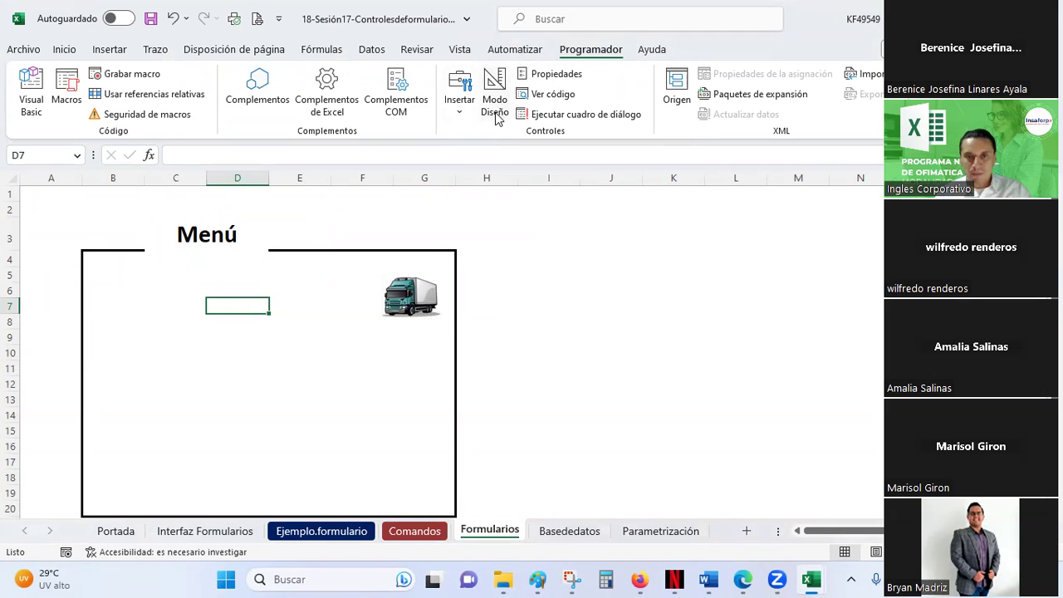
# Draw an ActiveX command button, CommandButton1, inside the Menú frame.
pyautogui.click(459, 109)
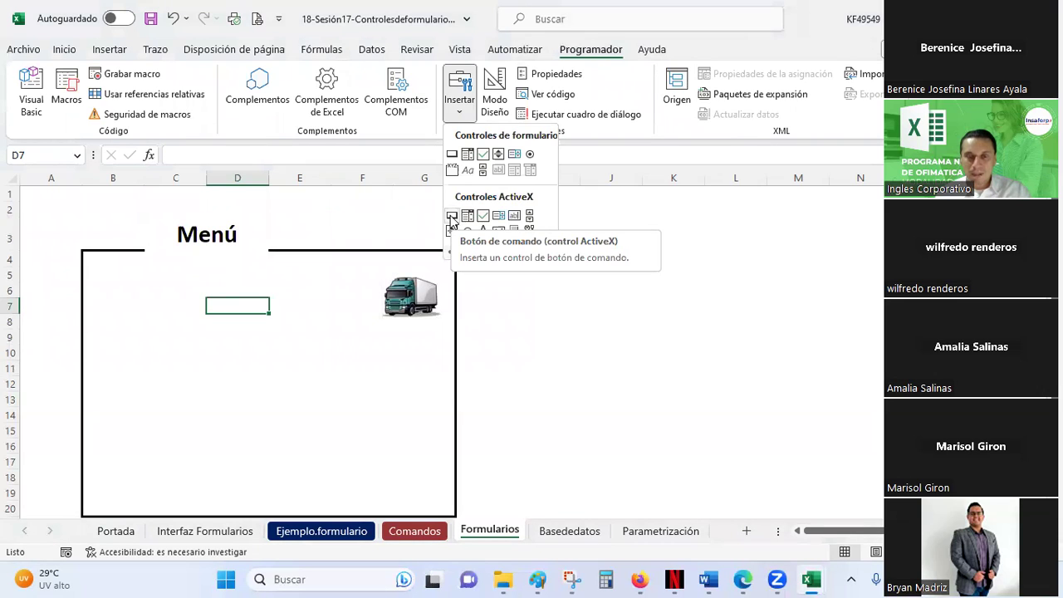
pyautogui.click(451, 216)
pyautogui.moveTo(137, 281); pyautogui.dragTo(300, 326)
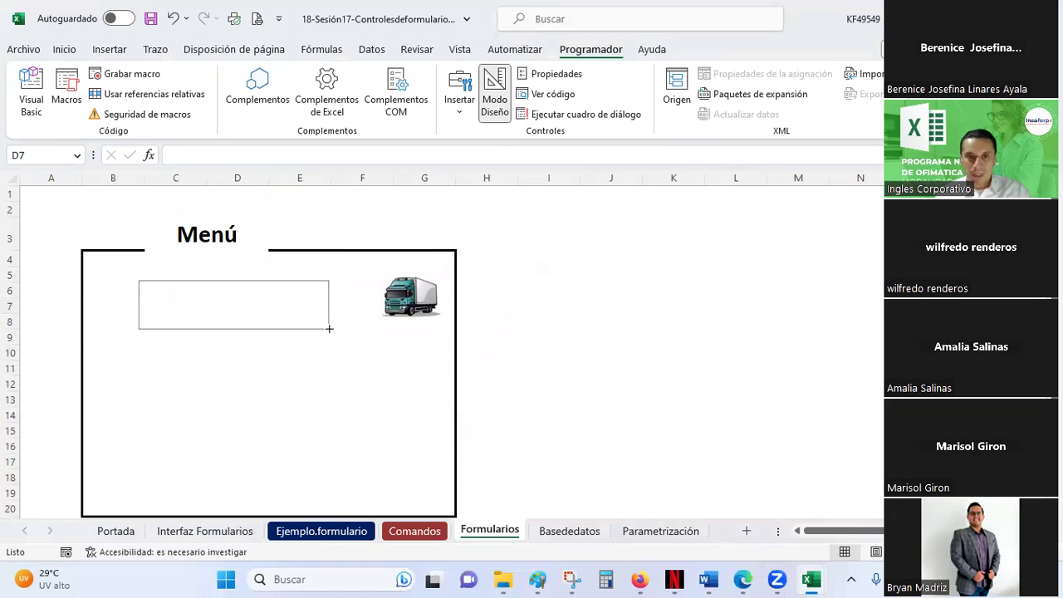
pyautogui.moveTo(300, 325); pyautogui.dragTo(337, 325)
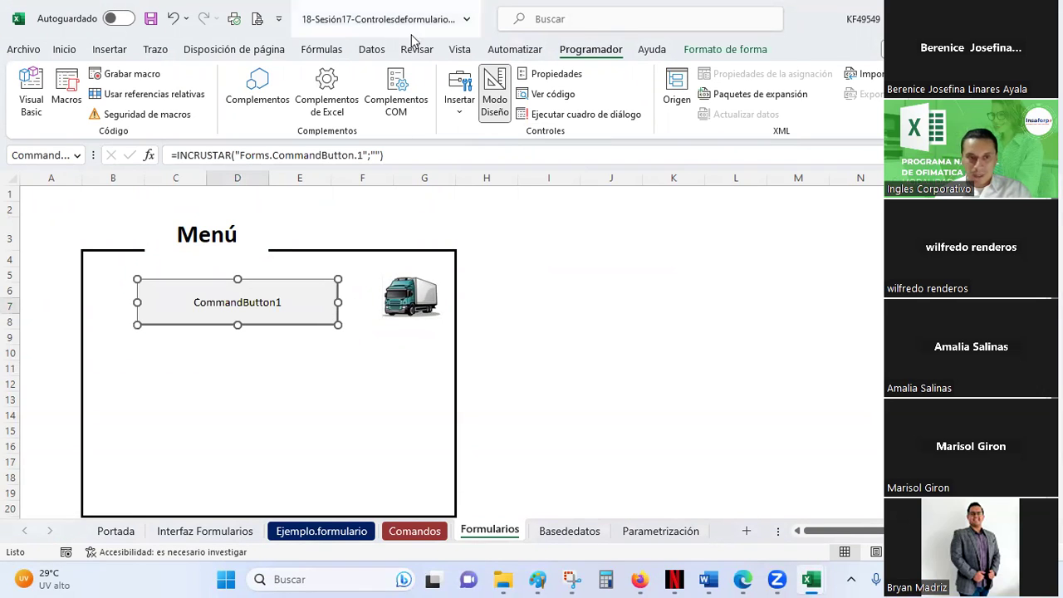
# Line up CommandButton1 and the truck picture side by side in the frame.
pyautogui.moveTo(249, 289)
pyautogui.mouseDown()
pyautogui.moveTo(233, 283)
pyautogui.moveTo(238, 291)
pyautogui.mouseUp()
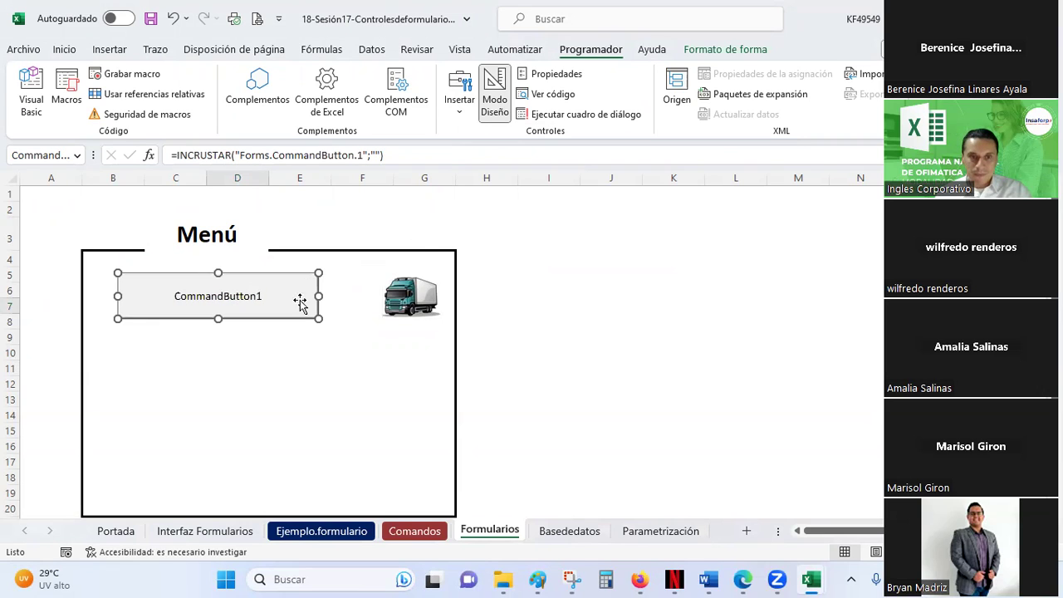
pyautogui.moveTo(413, 307); pyautogui.dragTo(392, 308)
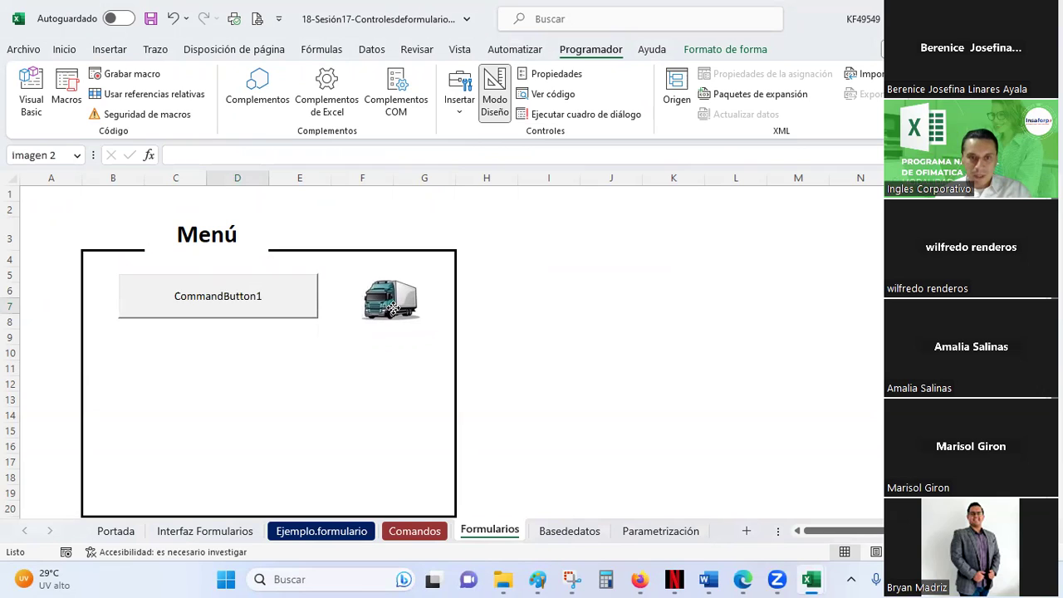
pyautogui.moveTo(289, 306); pyautogui.dragTo(284, 312)
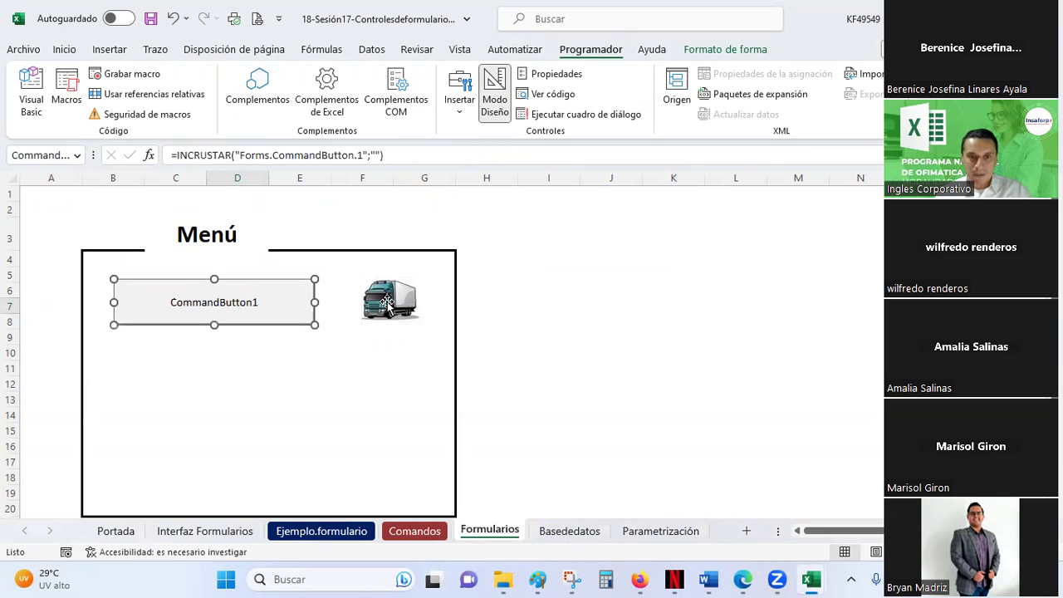
pyautogui.click(368, 316)
pyautogui.moveTo(359, 321); pyautogui.dragTo(285, 324)
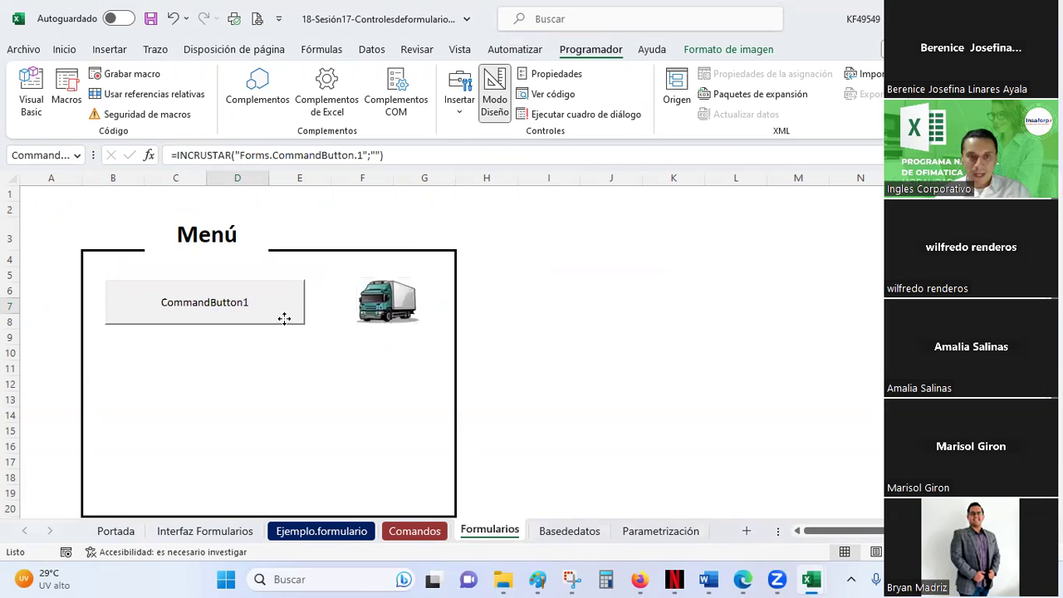
pyautogui.moveTo(382, 311); pyautogui.dragTo(371, 311)
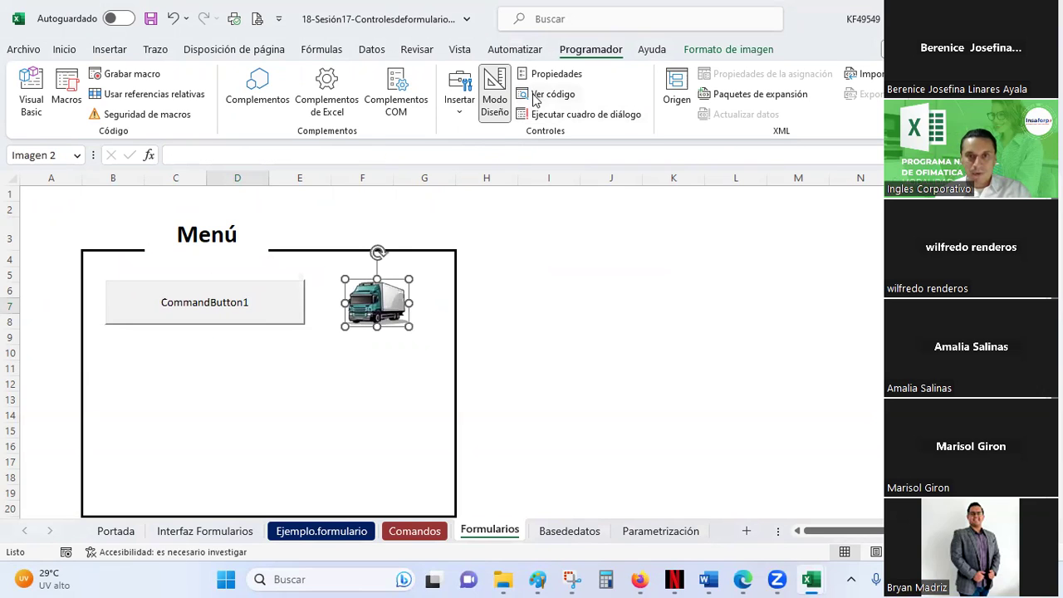
# Review CommandButton1's property list (caption, width 192.75), then close it and deselect the button.
pyautogui.click(556, 79)
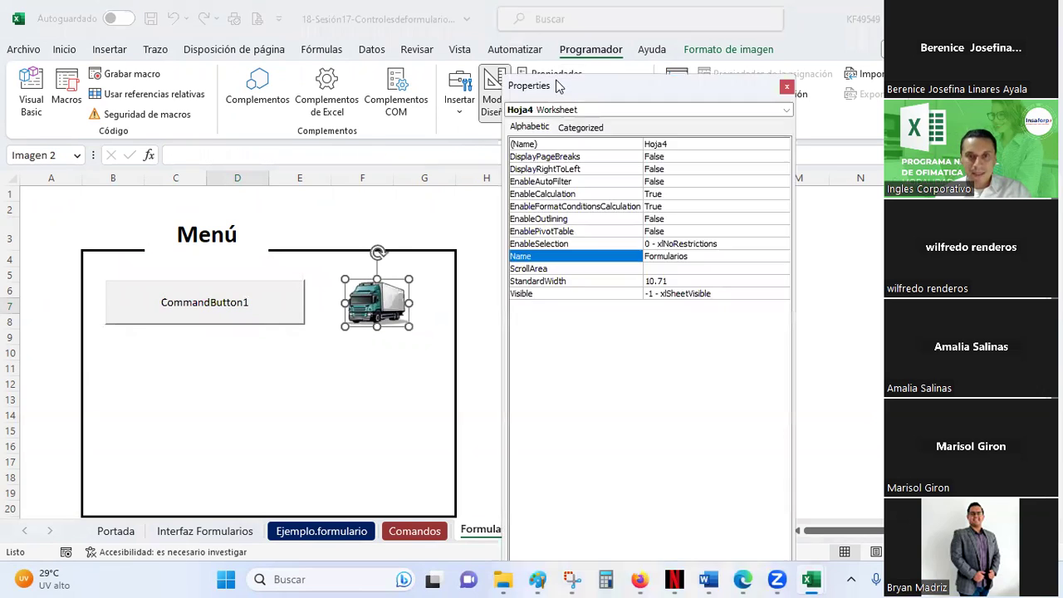
pyautogui.click(787, 87)
pyautogui.click(267, 310)
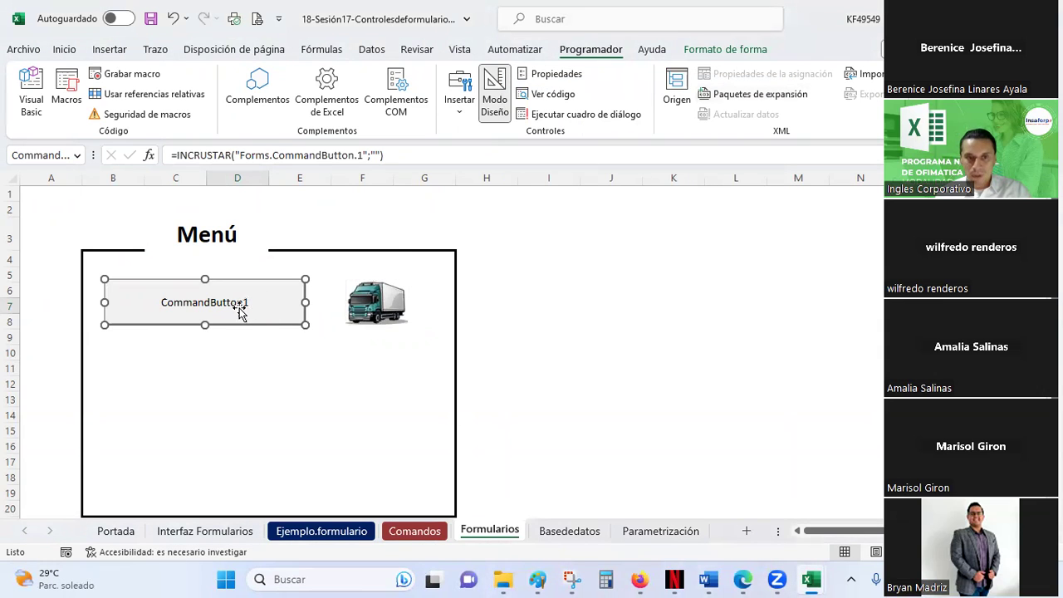
pyautogui.click(552, 74)
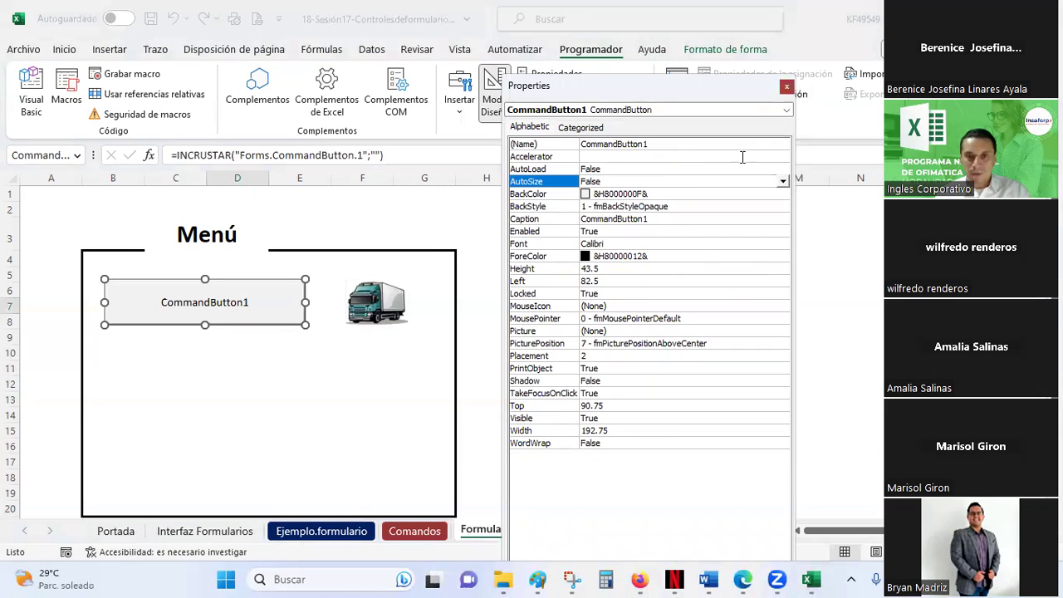
pyautogui.click(786, 86)
pyautogui.click(672, 232)
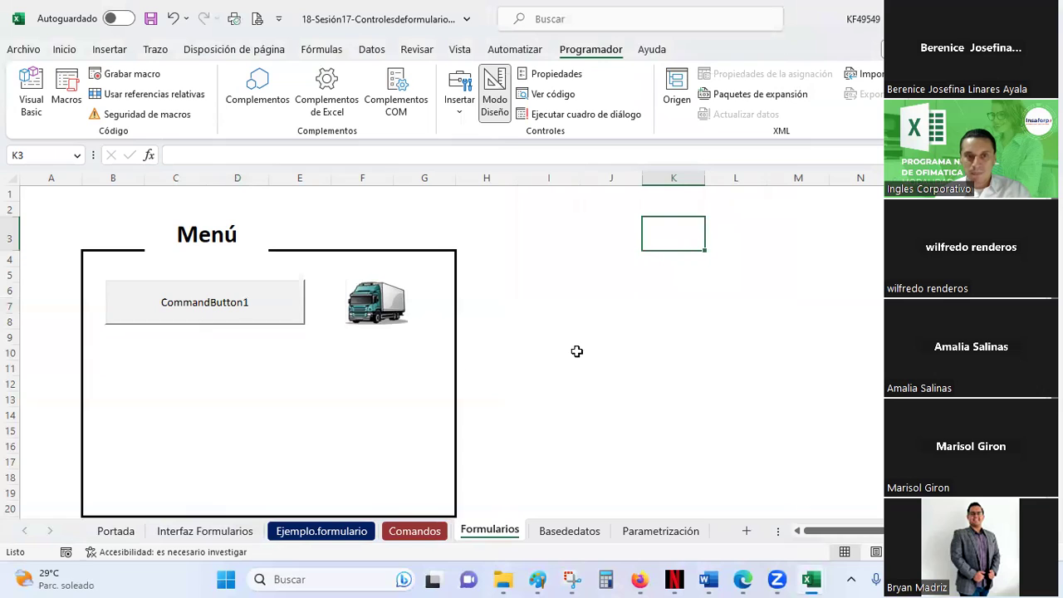
pyautogui.click(473, 121)
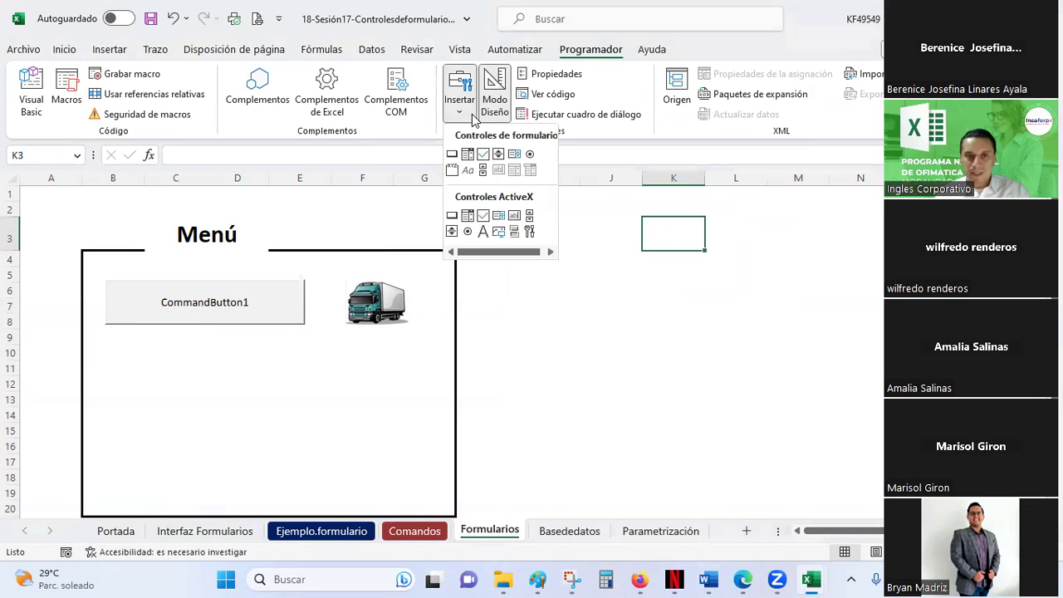
pyautogui.click(509, 409)
pyautogui.moveTo(96, 257); pyautogui.dragTo(430, 520)
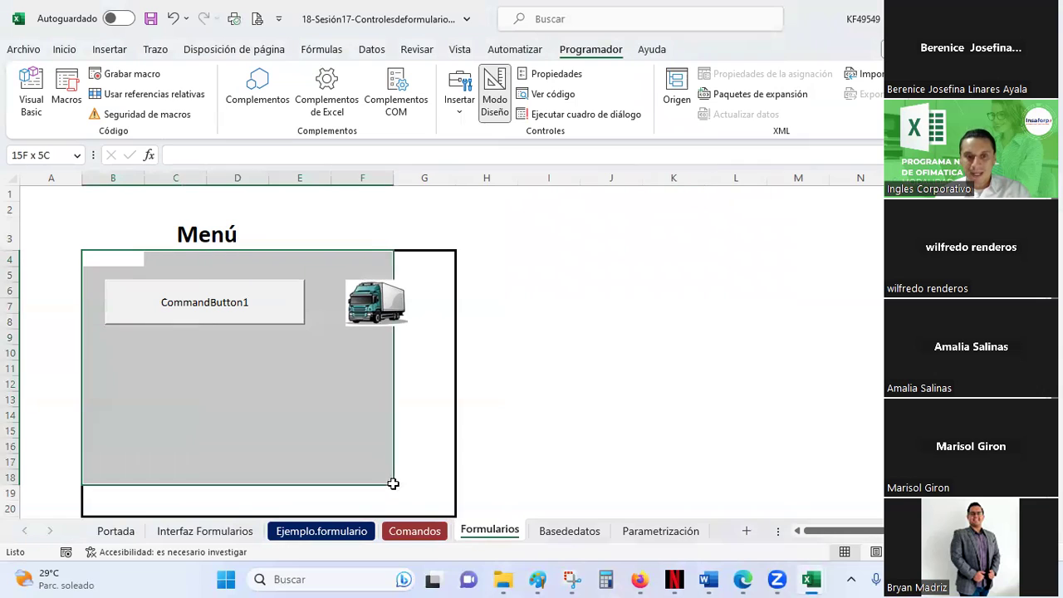
pyautogui.click(548, 344)
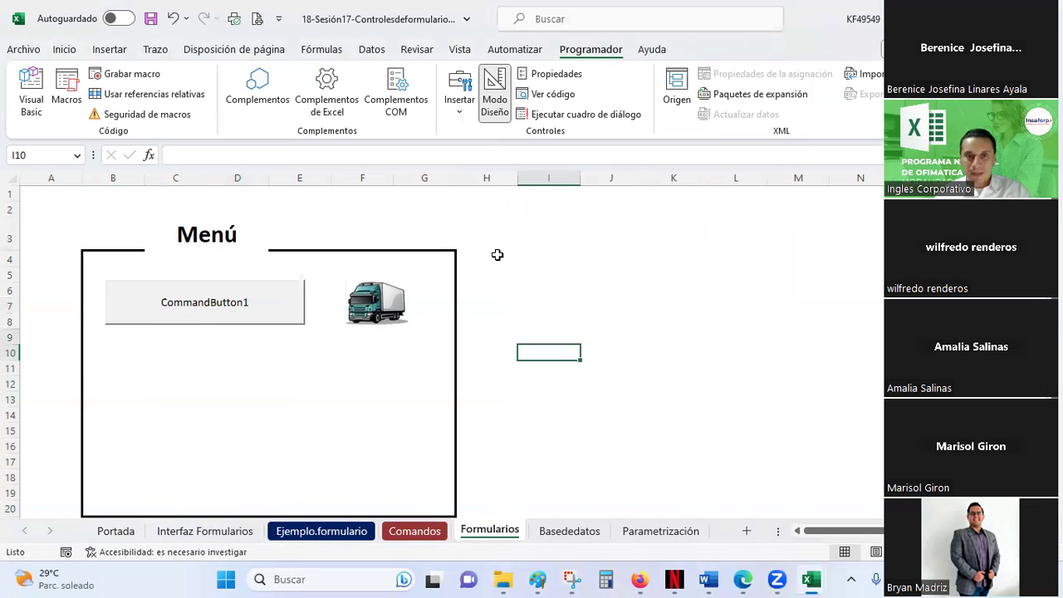
pyautogui.click(470, 113)
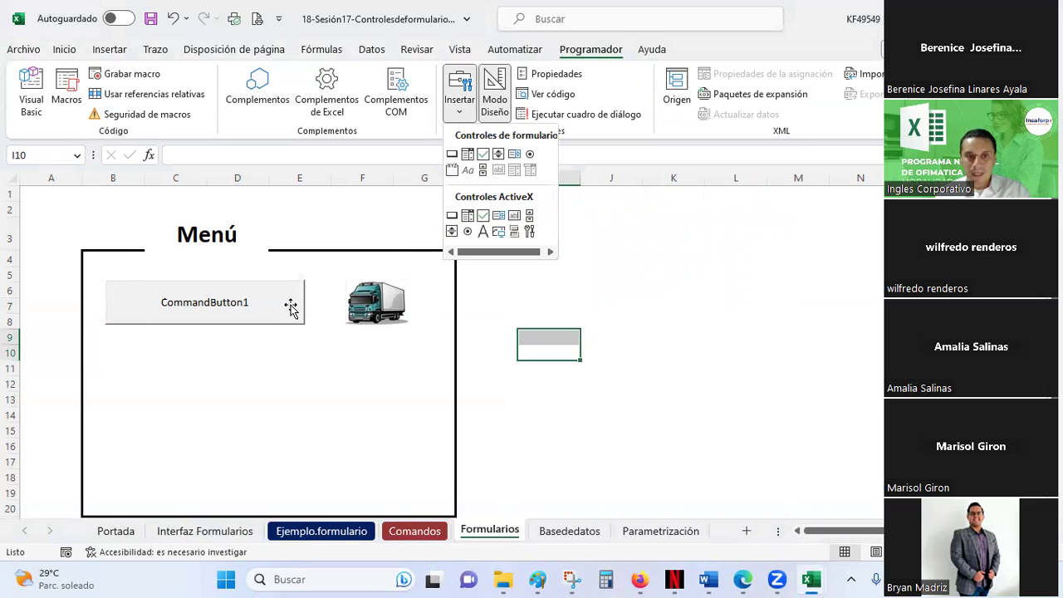
pyautogui.click(392, 296)
# Select and delete the truck picture, then restore it with Ctrl+Z.
pyautogui.click(458, 274)
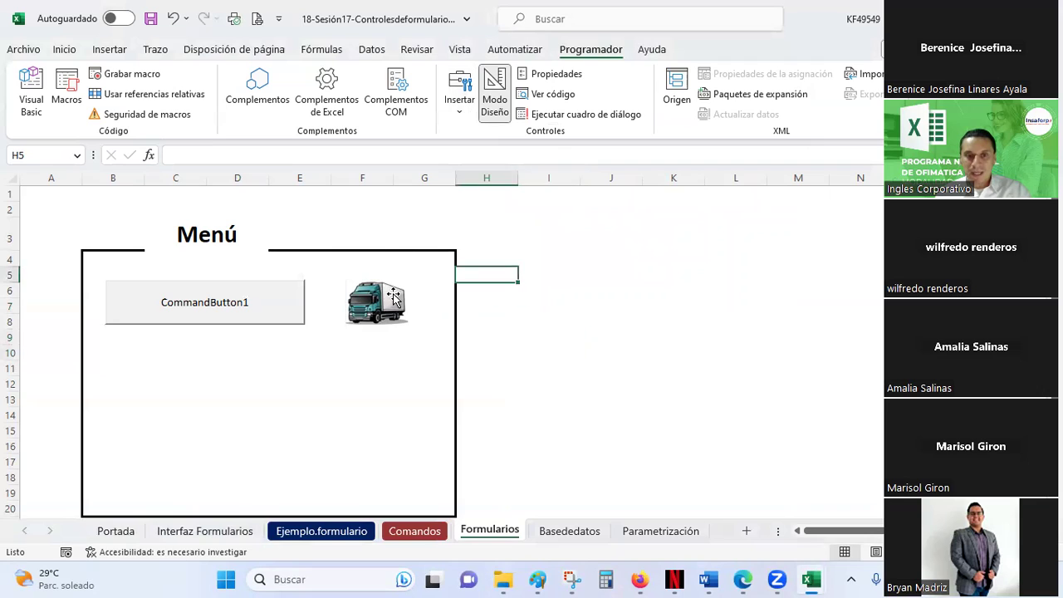
pyautogui.click(393, 296)
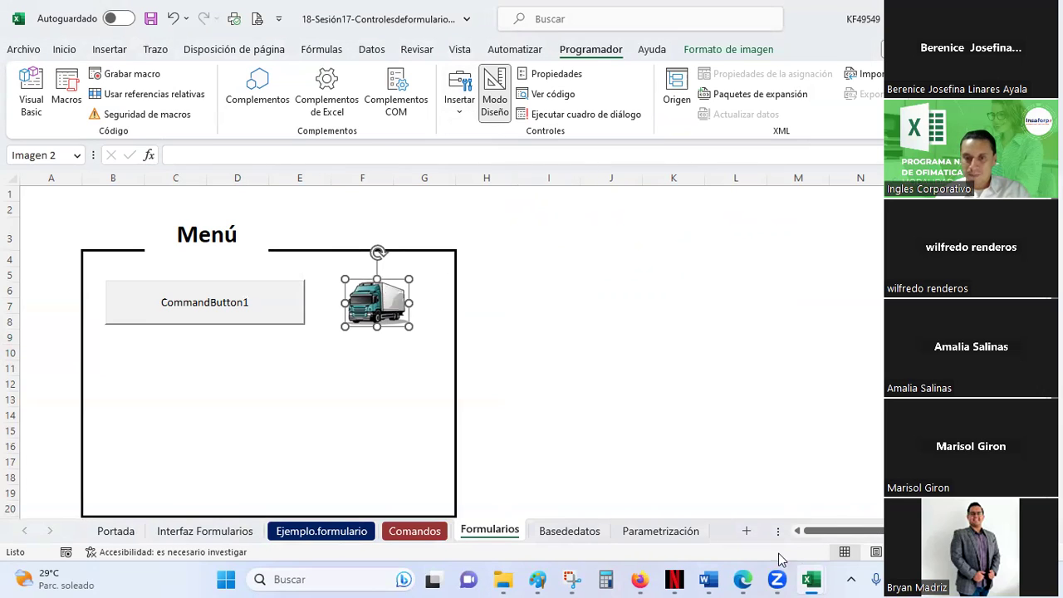
pyautogui.click(742, 578)
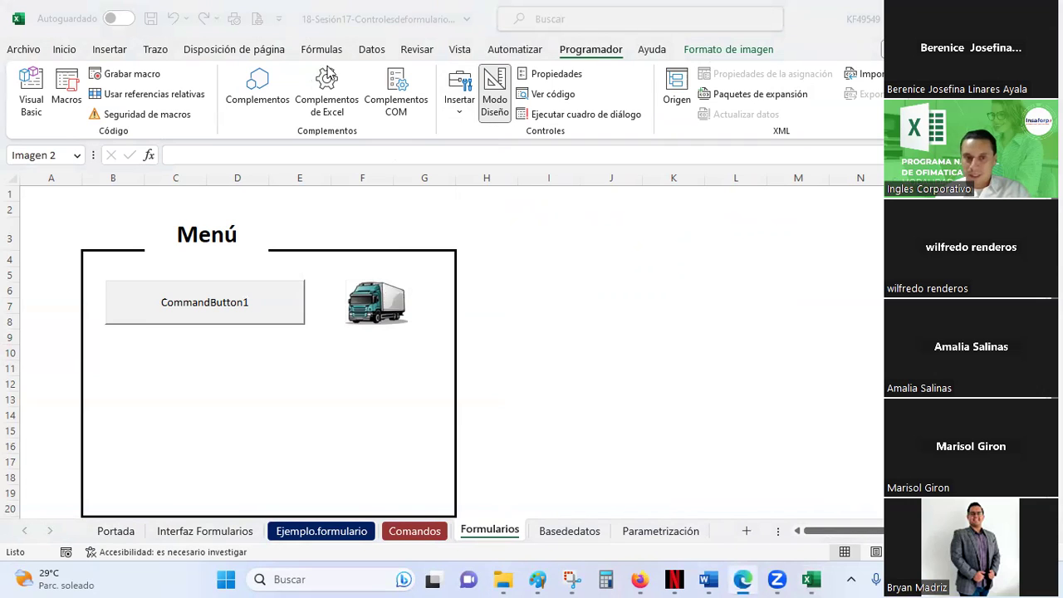
pyautogui.click(387, 300)
pyautogui.press('Delete')
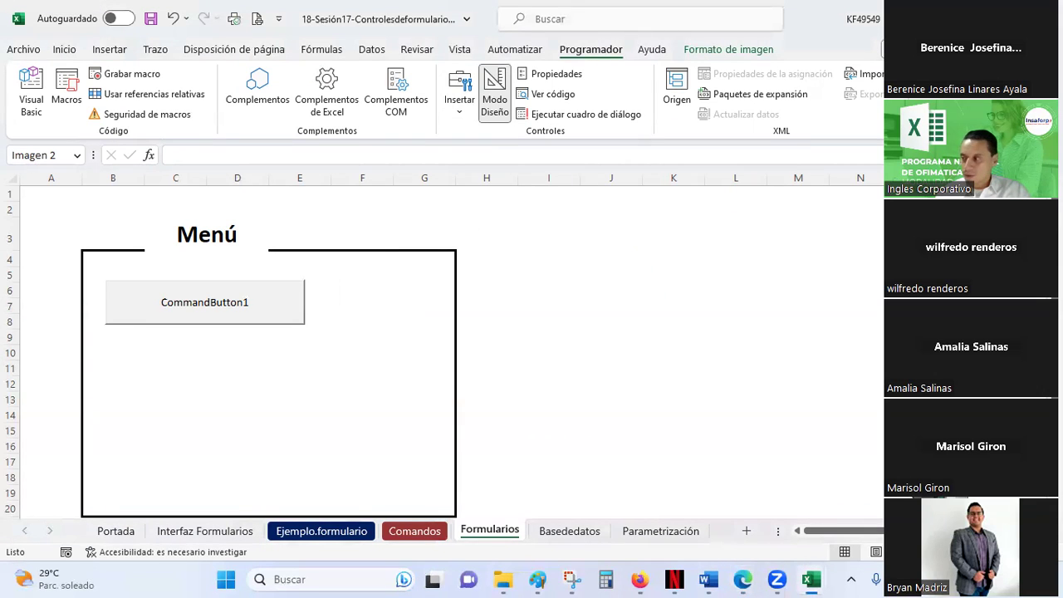
pyautogui.hotkey('ctrl', 'z')
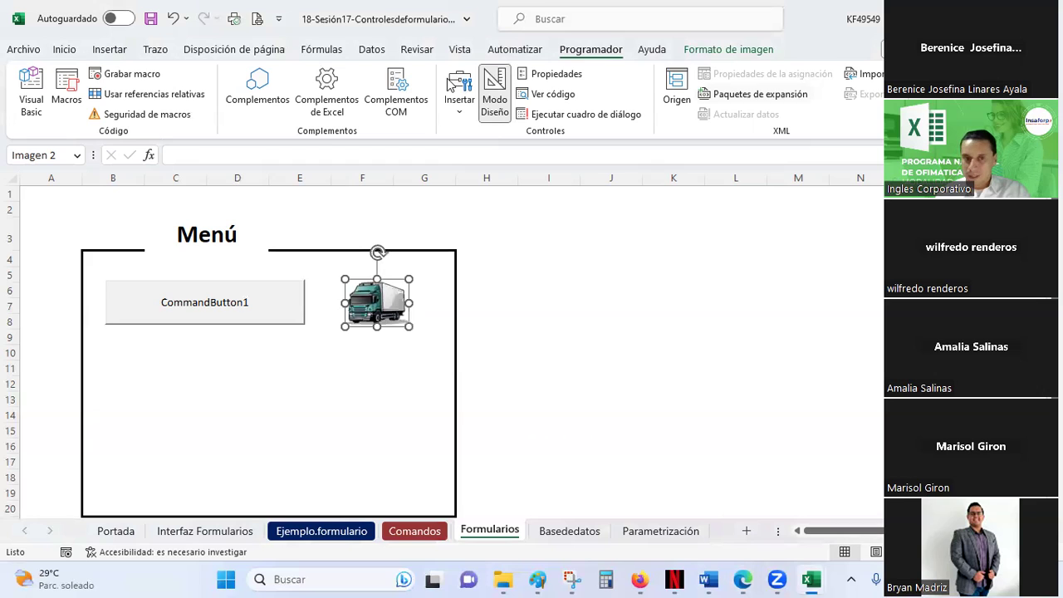
pyautogui.click(648, 274)
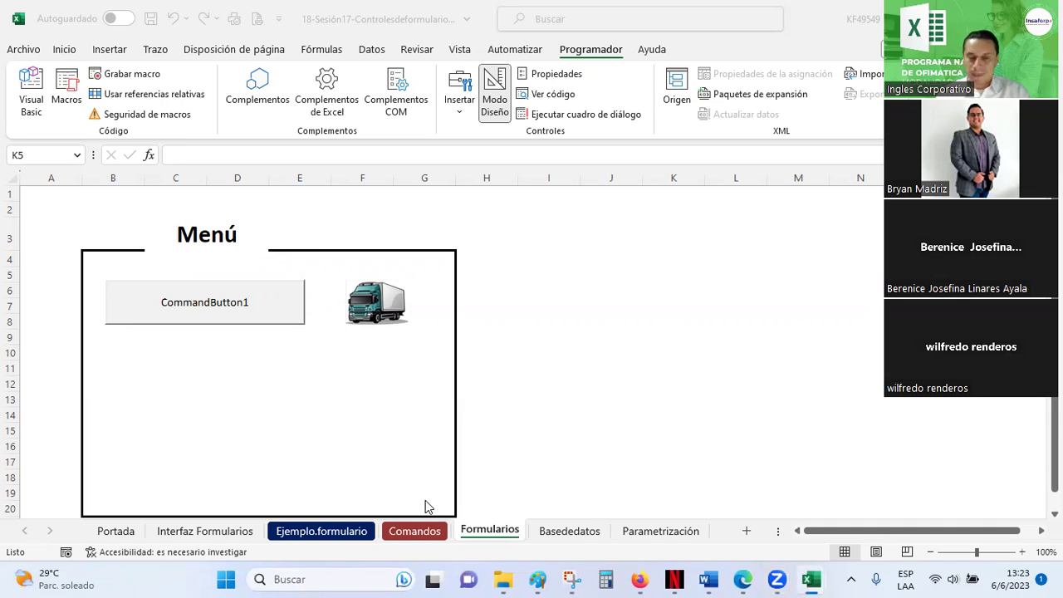
pyautogui.click(260, 302)
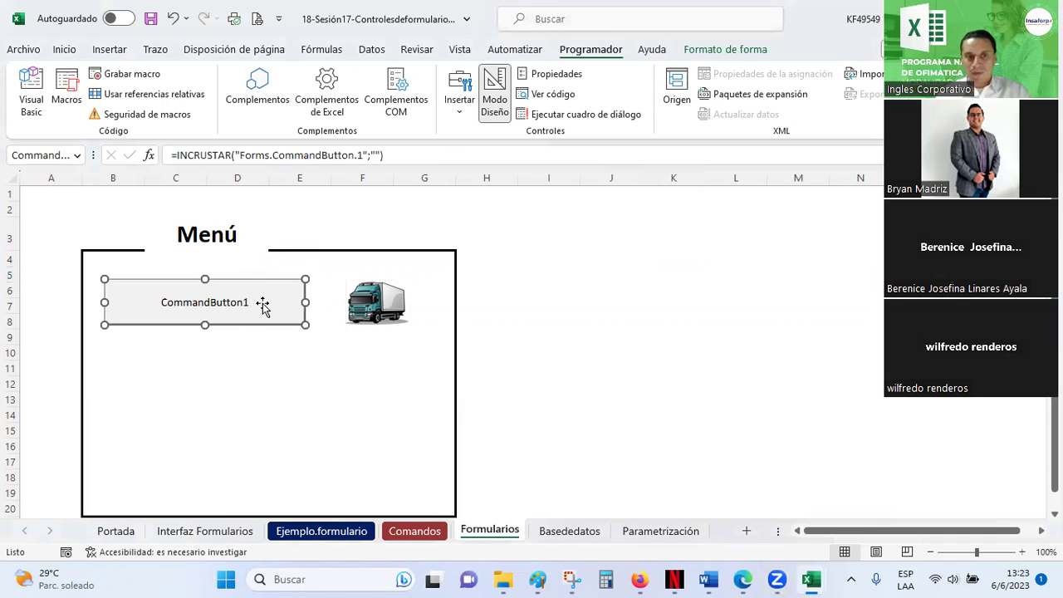
pyautogui.click(534, 84)
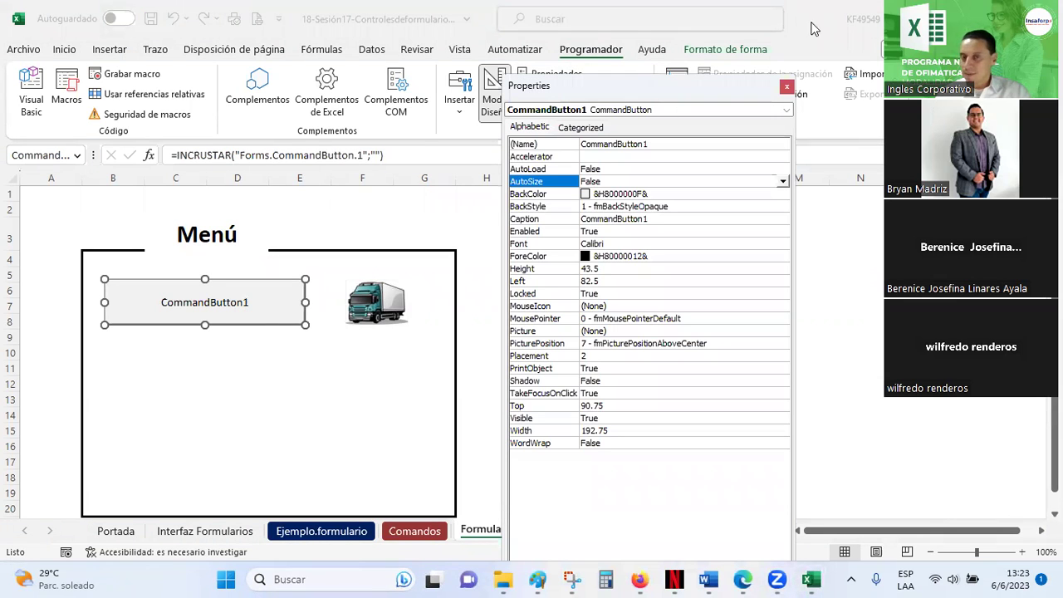
pyautogui.click(787, 86)
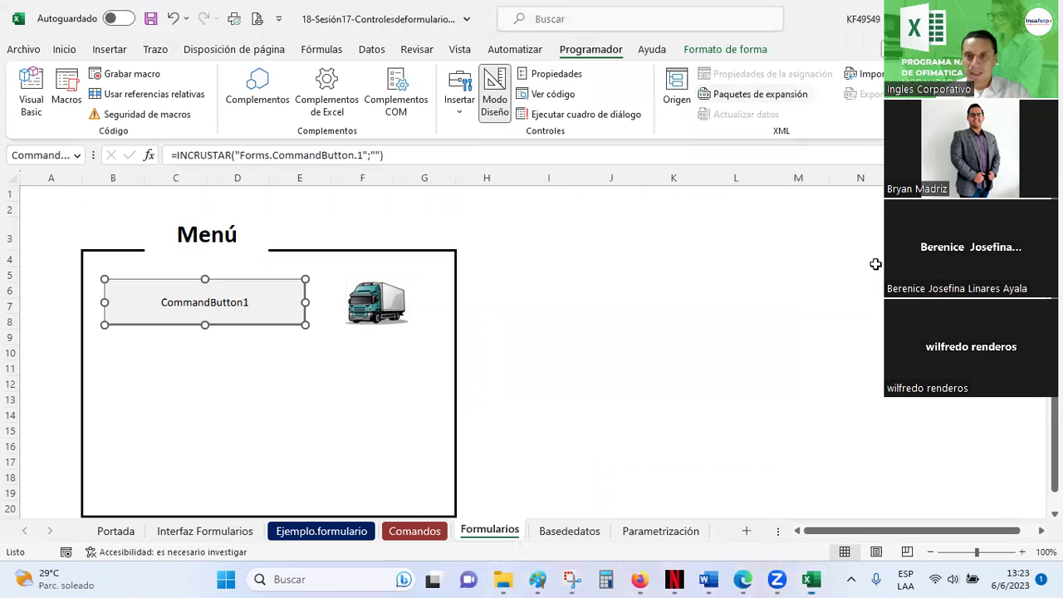
pyautogui.click(856, 257)
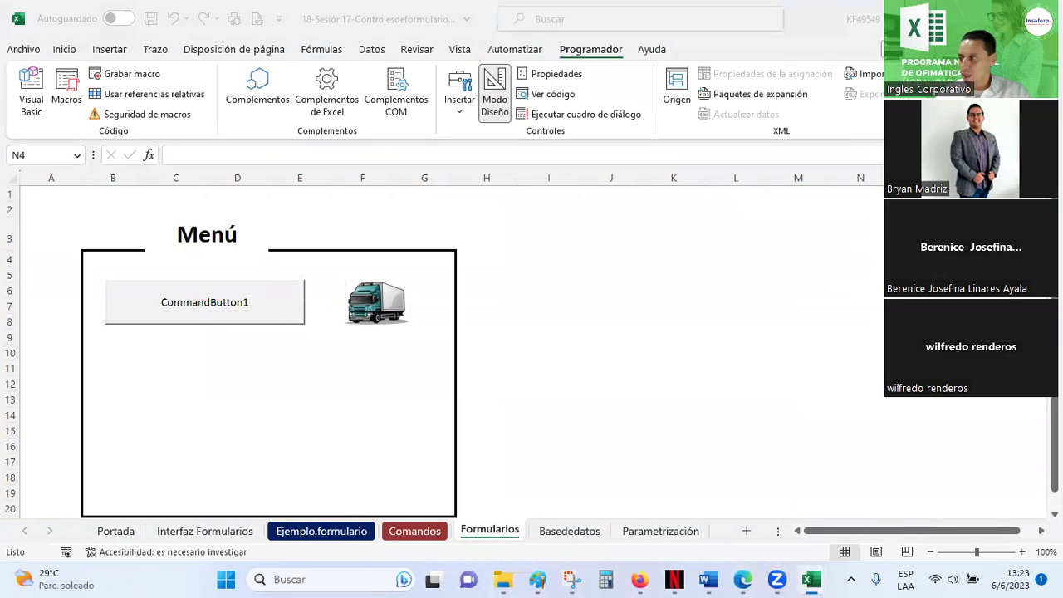
pyautogui.press('F5')
pyautogui.click(814, 363)
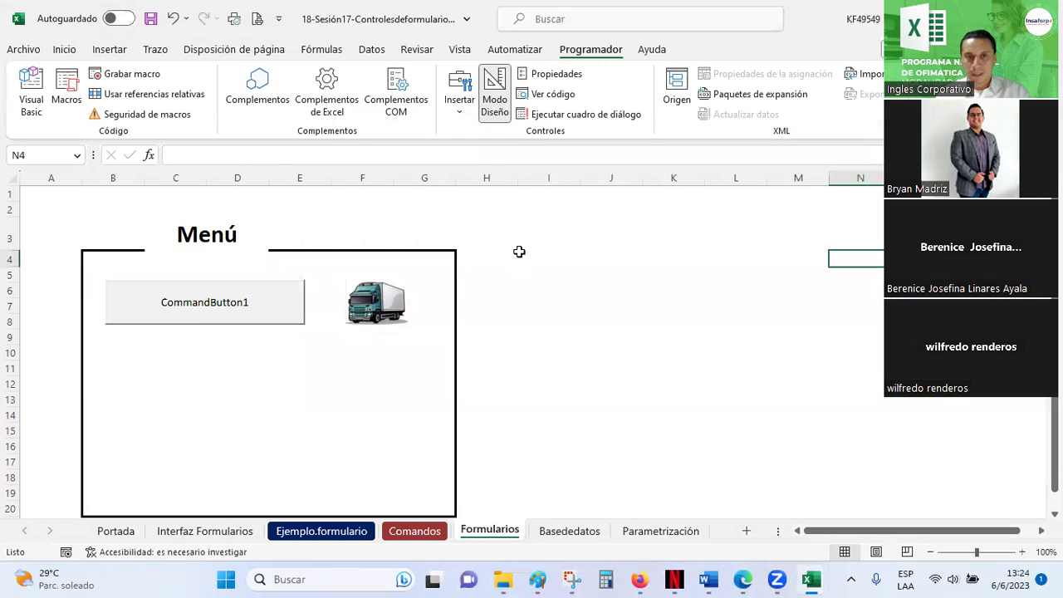
pyautogui.click(456, 108)
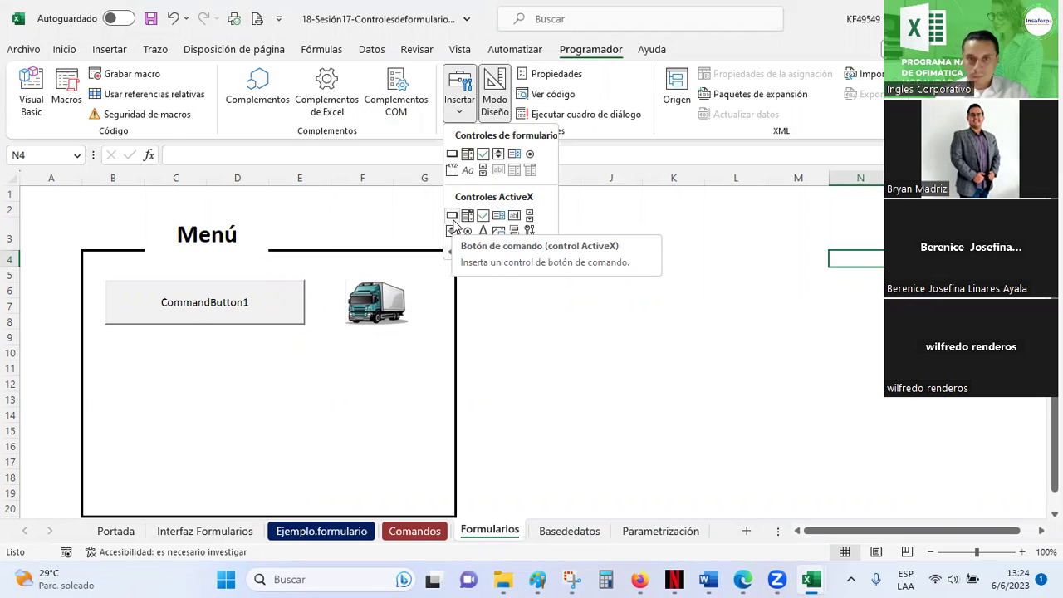
pyautogui.click(630, 297)
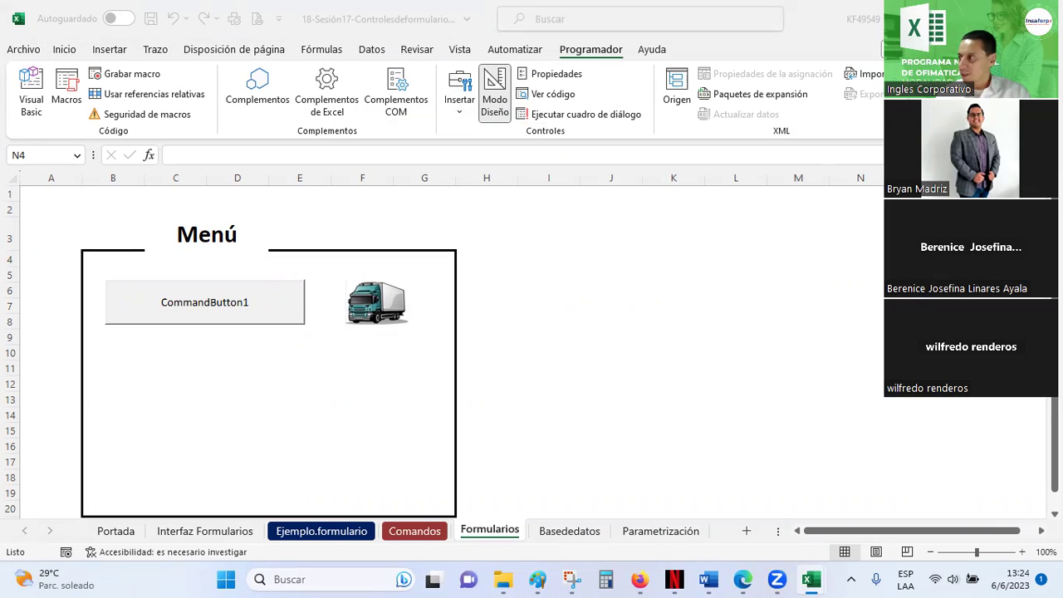
# Open the reference button's property list, shrink it, and snip it with Win+Shift+S.
pyautogui.click(555, 73)
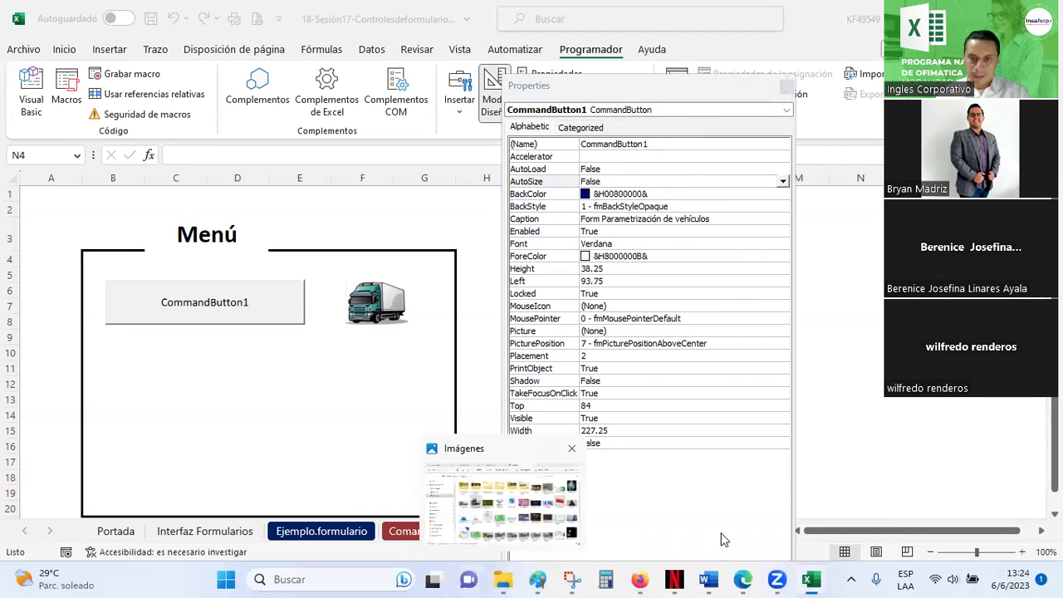
pyautogui.moveTo(683, 89); pyautogui.dragTo(725, 87)
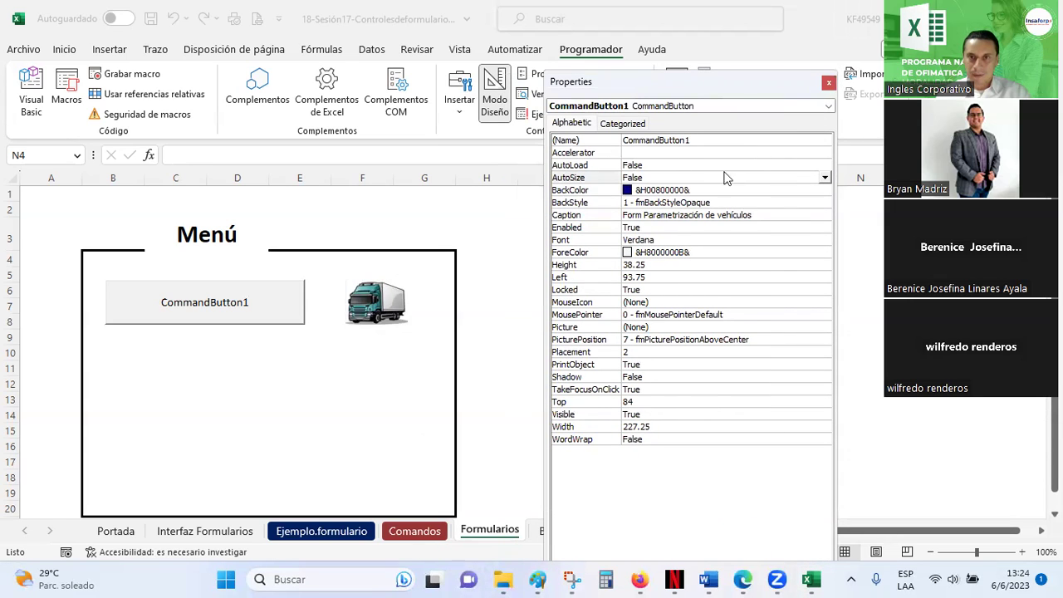
pyautogui.moveTo(682, 153); pyautogui.dragTo(676, 83)
pyautogui.moveTo(754, 503)
pyautogui.mouseDown()
pyautogui.moveTo(743, 498)
pyautogui.moveTo(899, 506)
pyautogui.mouseUp()
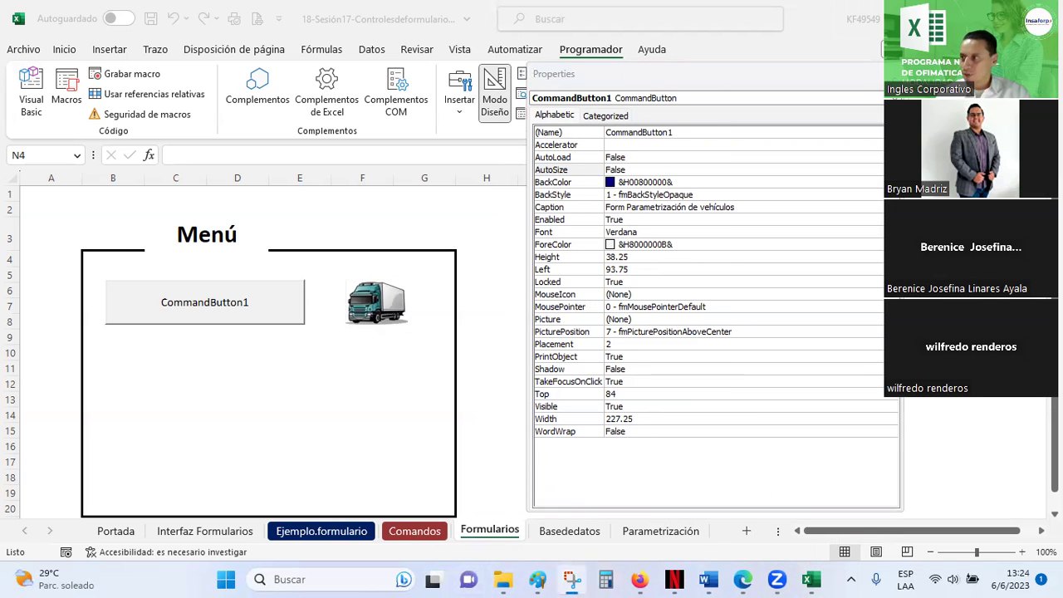
pyautogui.press('super+shift+s')
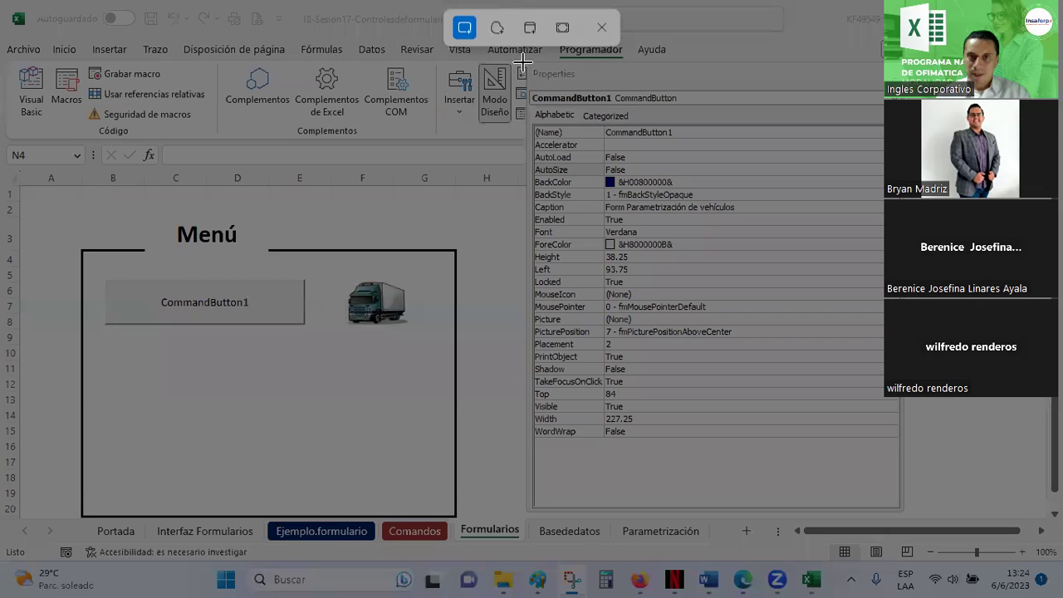
pyautogui.moveTo(526, 64); pyautogui.dragTo(905, 519)
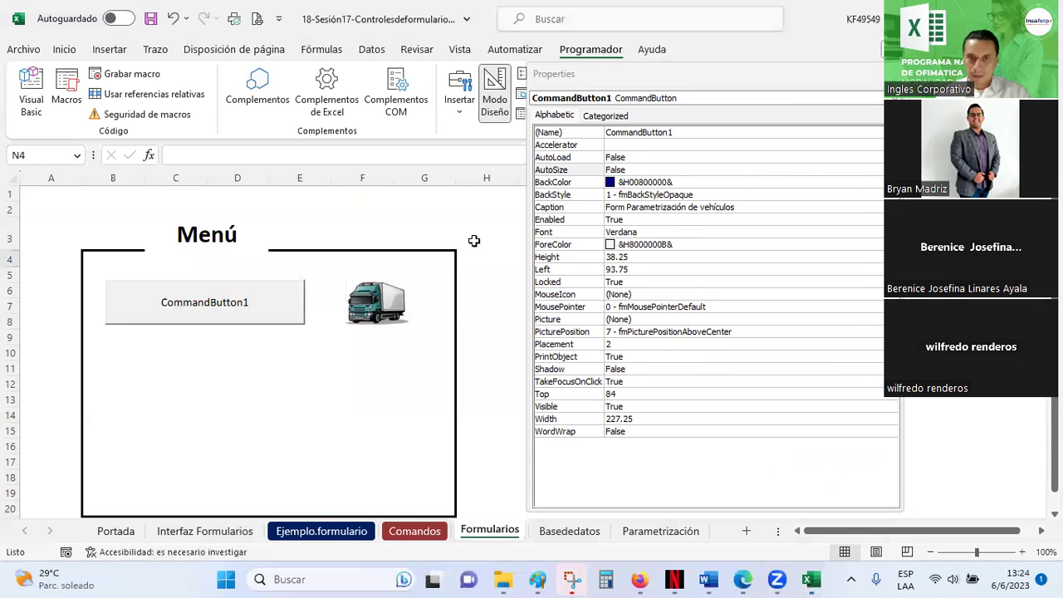
# Paste the snapshot onto the sheet and open CommandButton1's own properties.
pyautogui.click(615, 232)
pyautogui.click(64, 50)
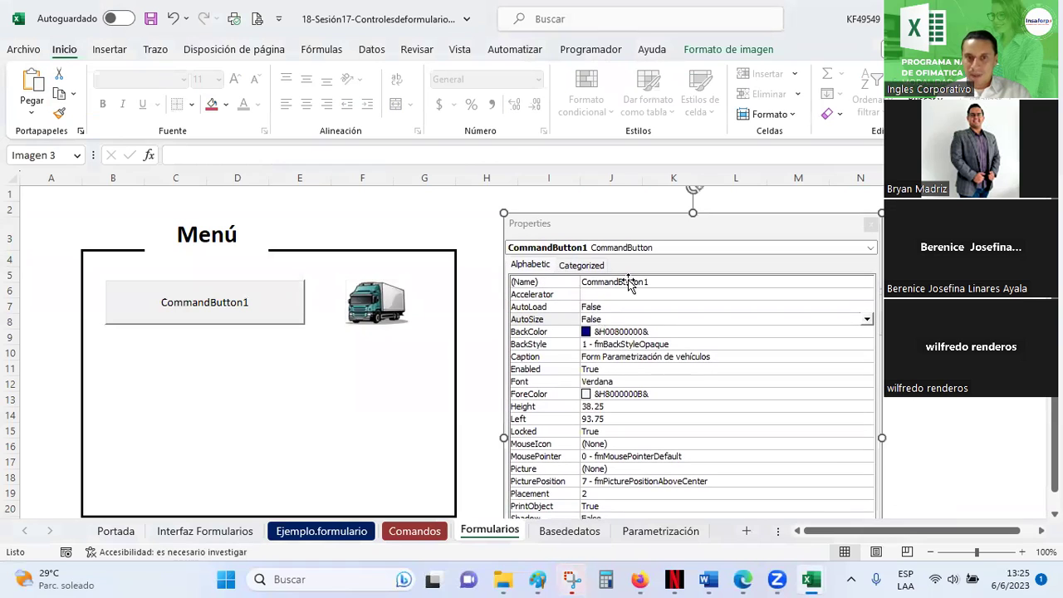
pyautogui.click(285, 309)
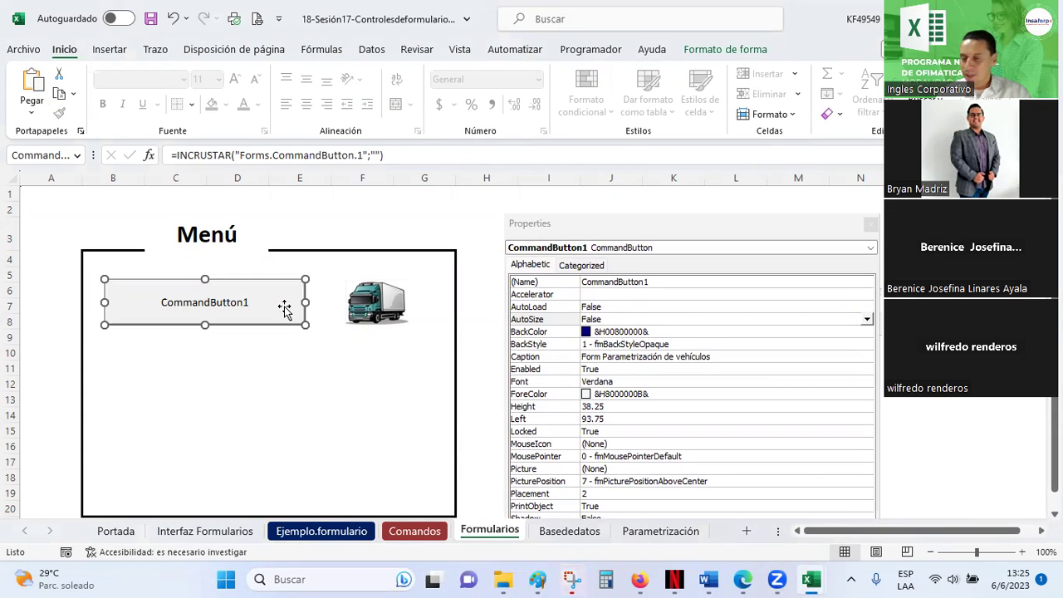
pyautogui.click(618, 50)
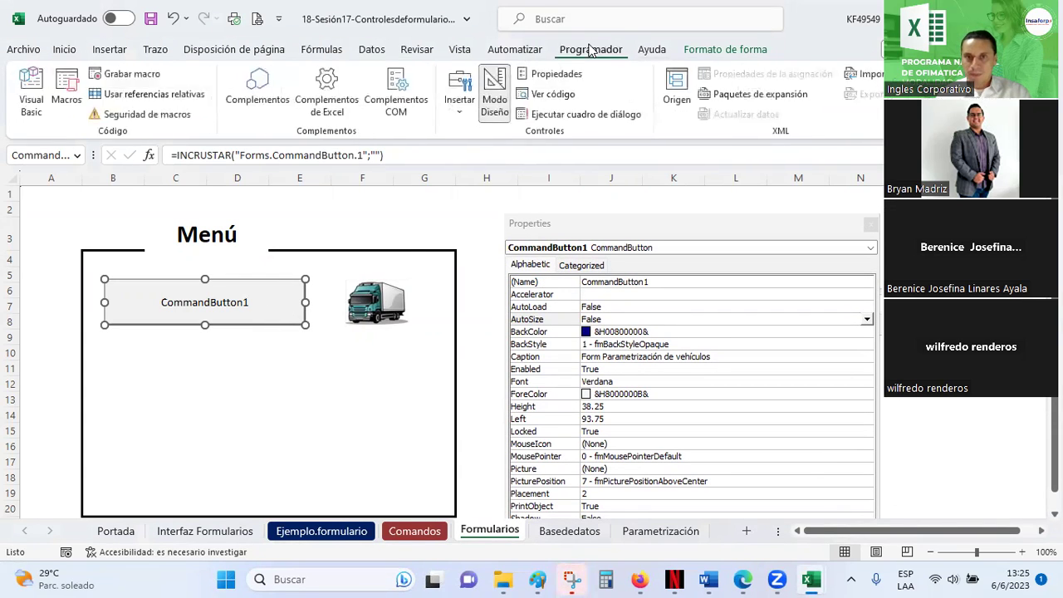
pyautogui.click(554, 76)
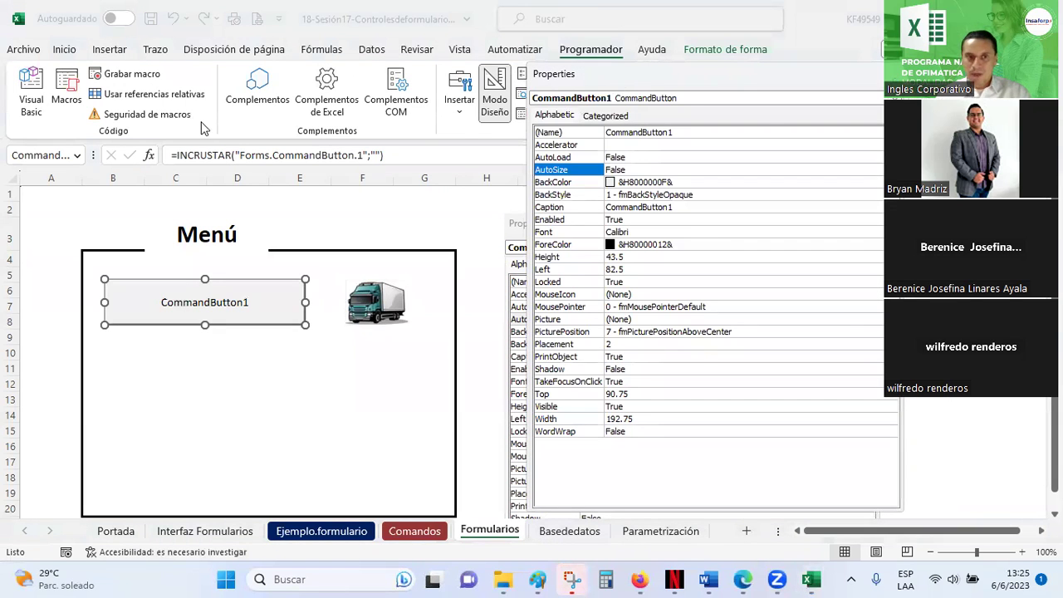
# Move CommandButton1's property list left, beside the 'Form Parametrización de vehículos' reference snapshot.
pyautogui.moveTo(615, 82); pyautogui.dragTo(199, 122)
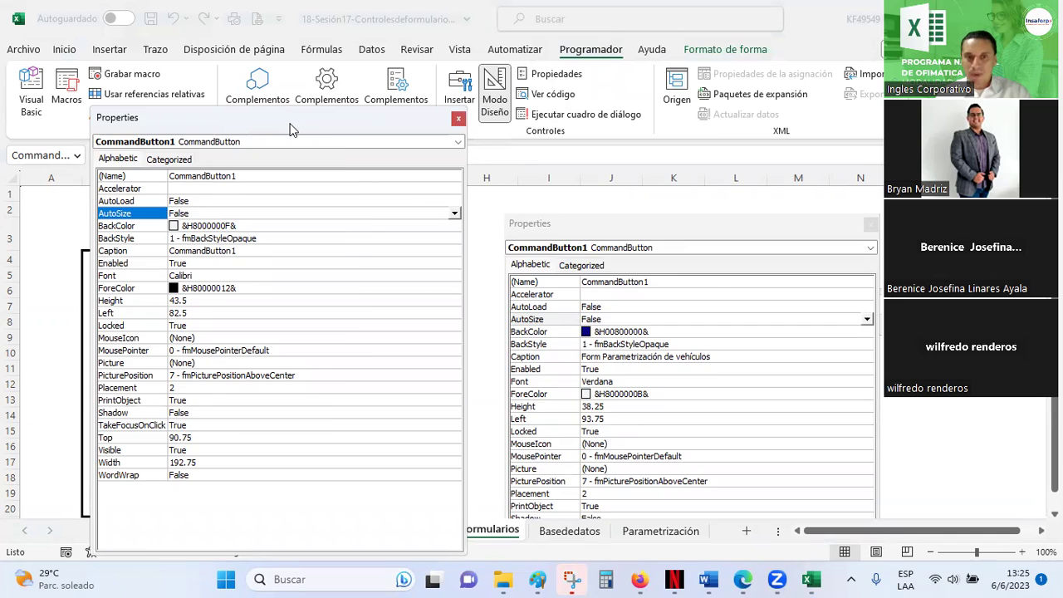
pyautogui.moveTo(290, 128); pyautogui.dragTo(540, 99)
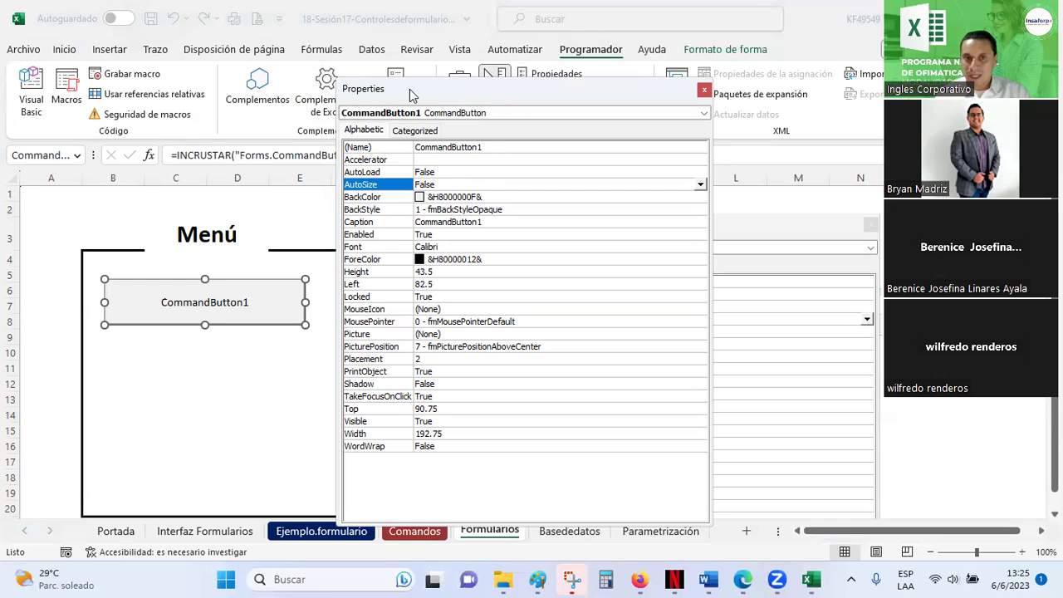
pyautogui.moveTo(409, 89); pyautogui.dragTo(187, 78)
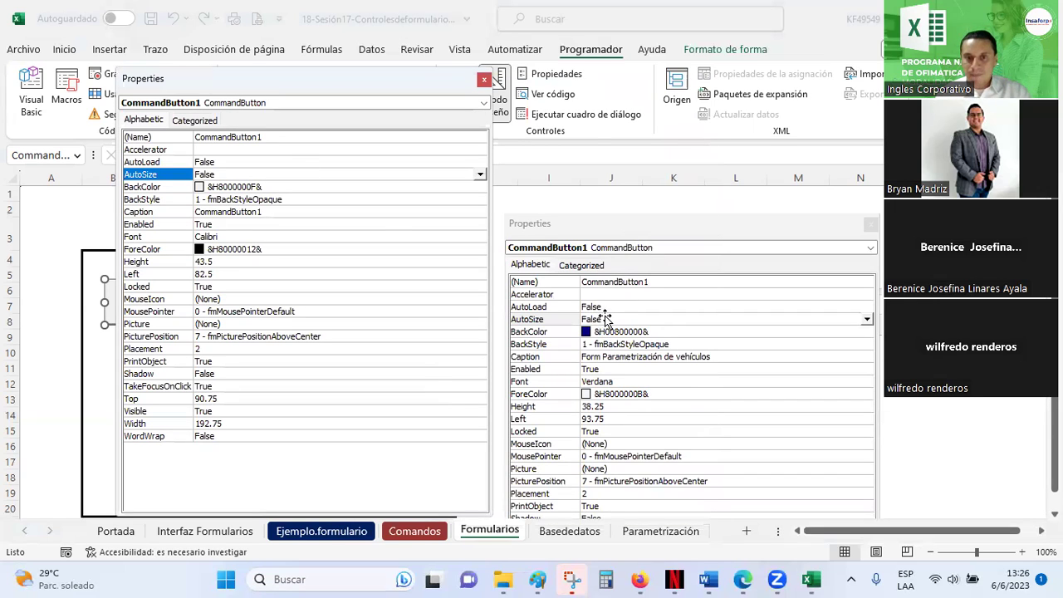
# Set CommandButton1's BackColor to dark navy blue (&H00800000&) from the Palette colours.
pyautogui.click(246, 186)
pyautogui.click(479, 187)
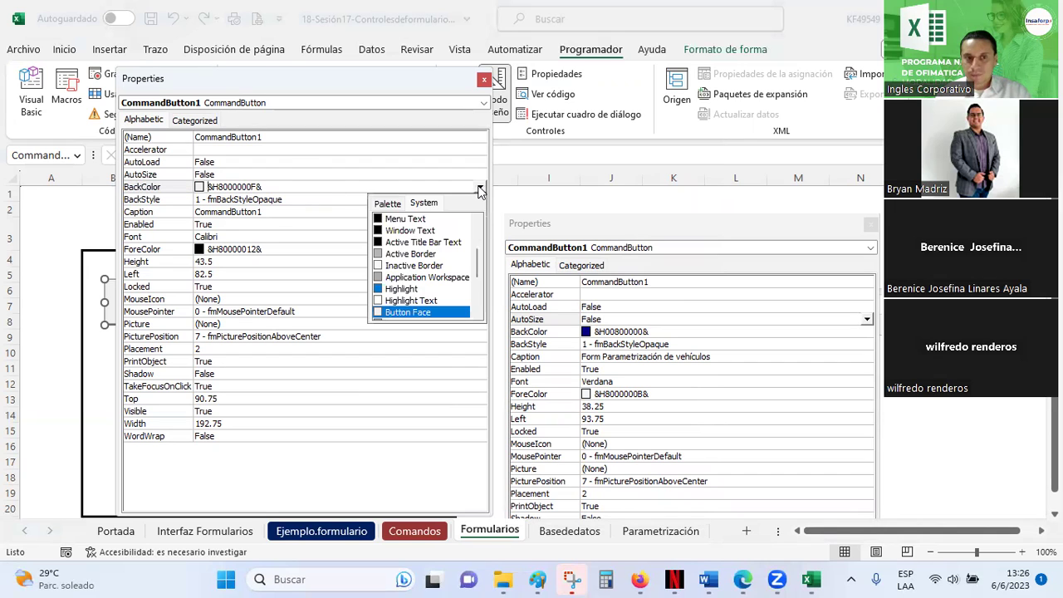
pyautogui.click(388, 204)
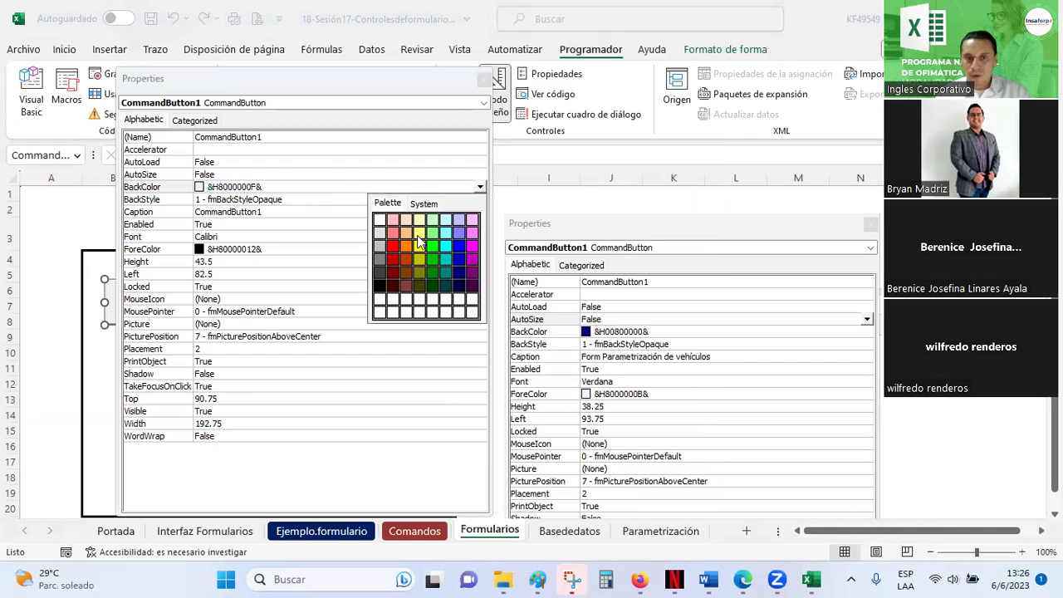
pyautogui.click(461, 271)
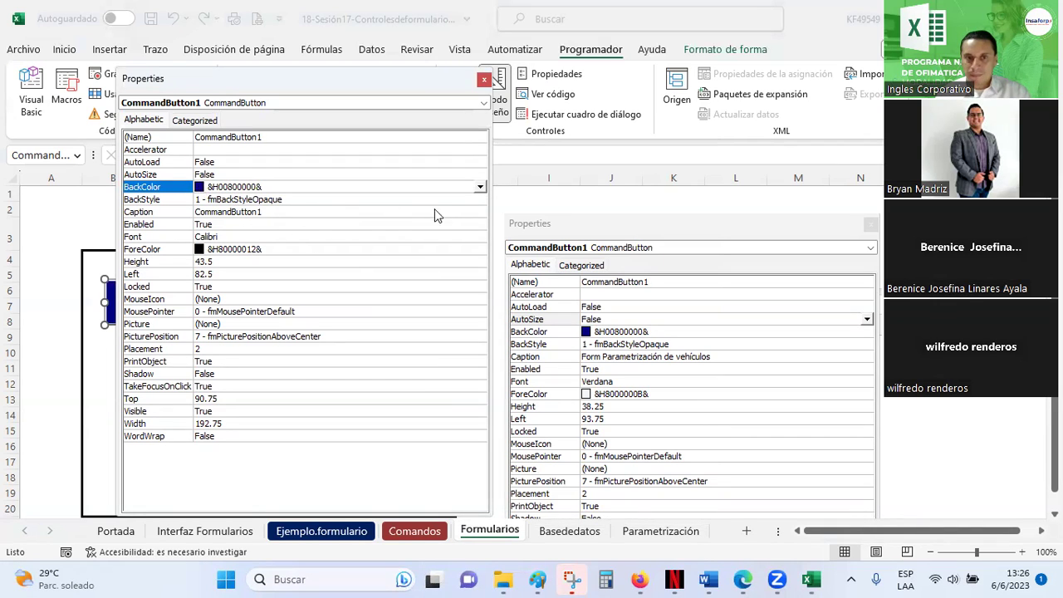
pyautogui.click(479, 188)
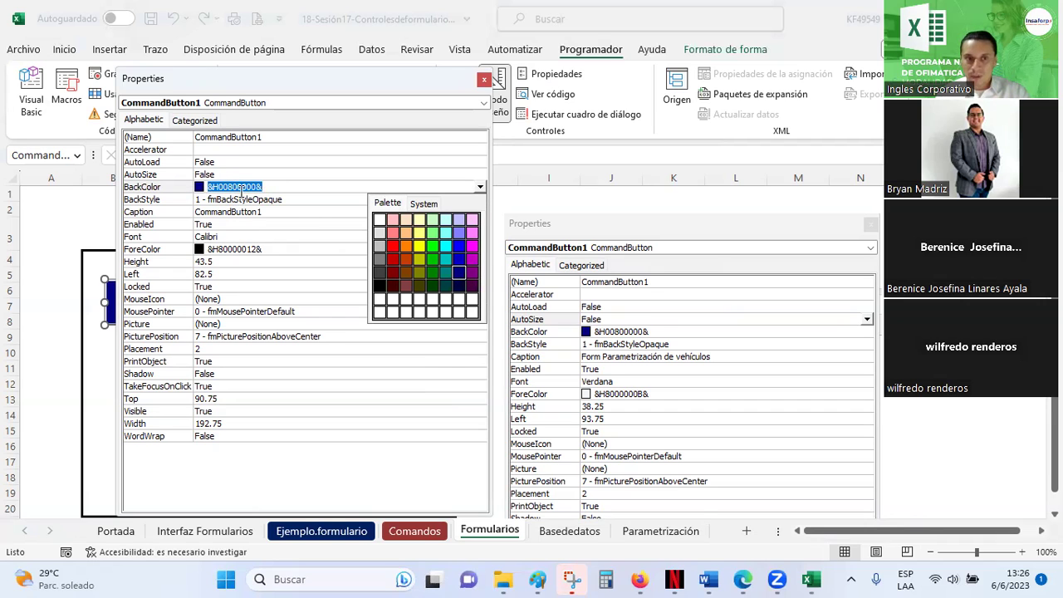
pyautogui.click(458, 276)
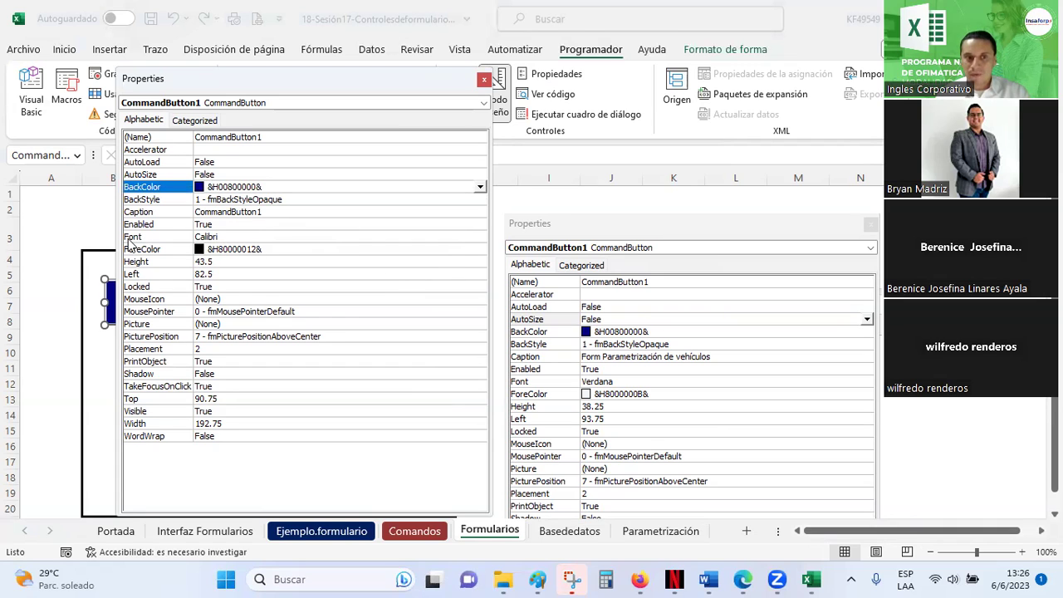
# Set the button's font to Verdana, bold, size 16.
pyautogui.click(221, 239)
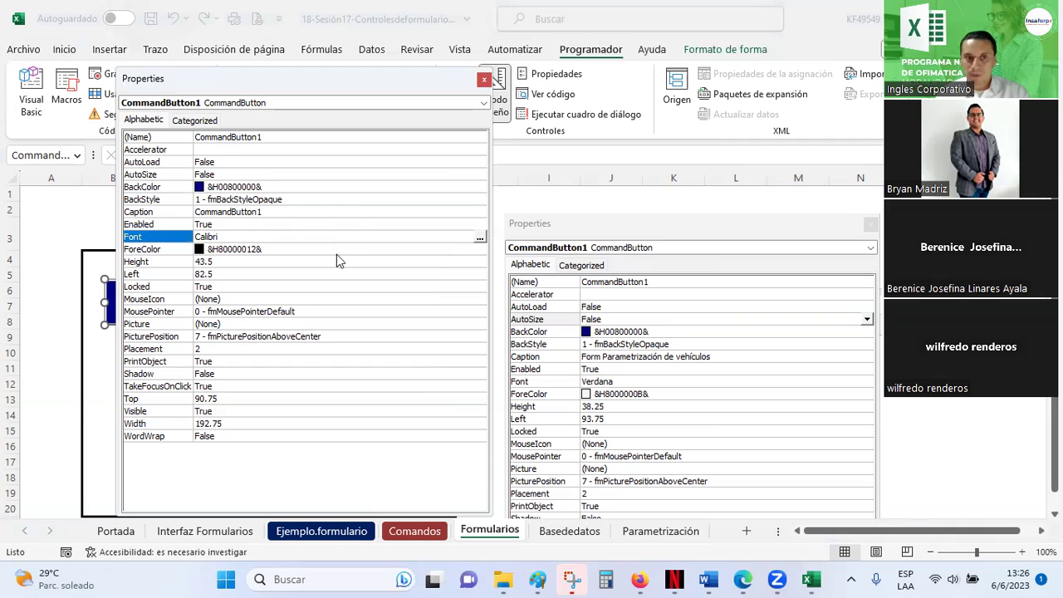
pyautogui.click(481, 239)
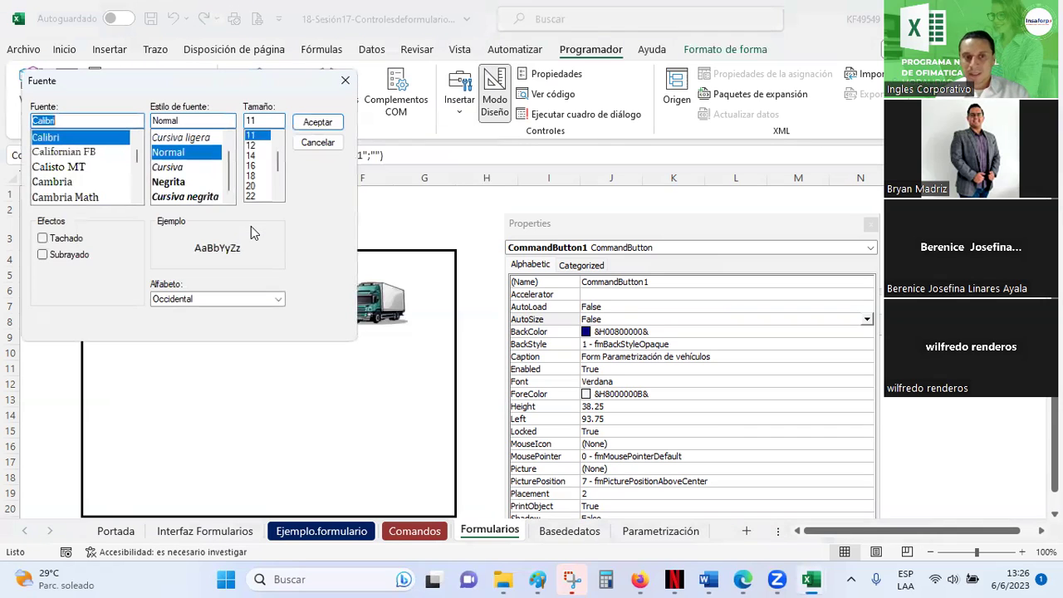
pyautogui.write('ve')
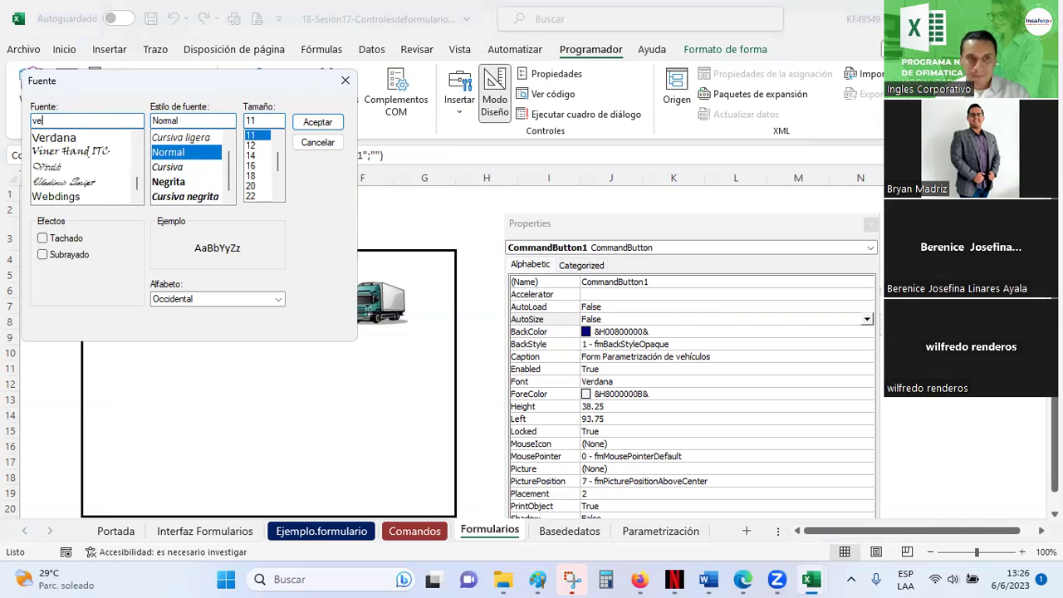
pyautogui.click(79, 138)
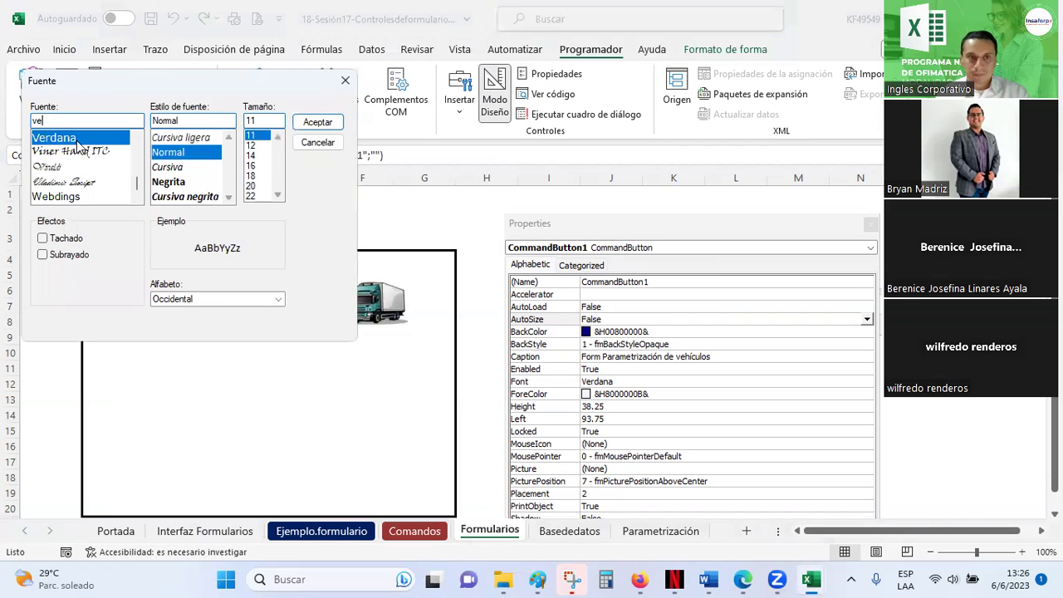
pyautogui.click(251, 165)
pyautogui.click(172, 168)
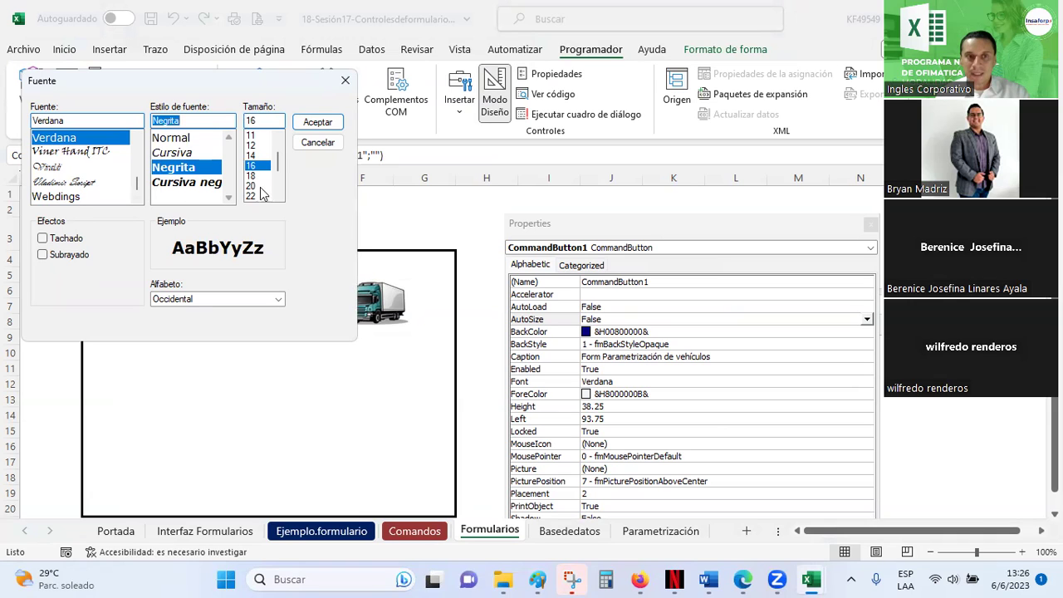
pyautogui.click(318, 125)
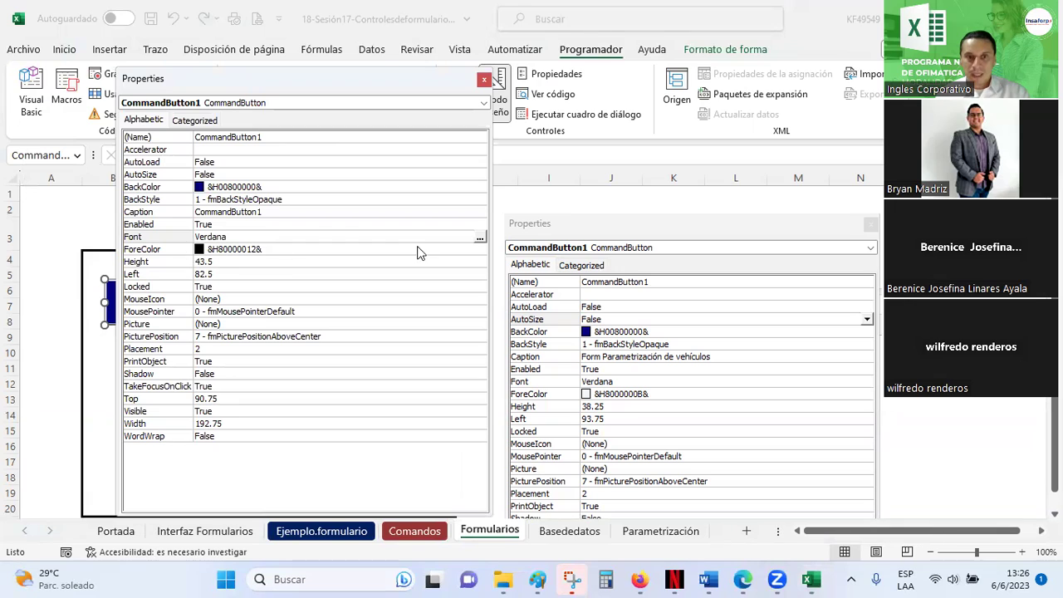
# Set the button's ForeColor to white from the palette.
pyautogui.click(478, 252)
pyautogui.click(480, 250)
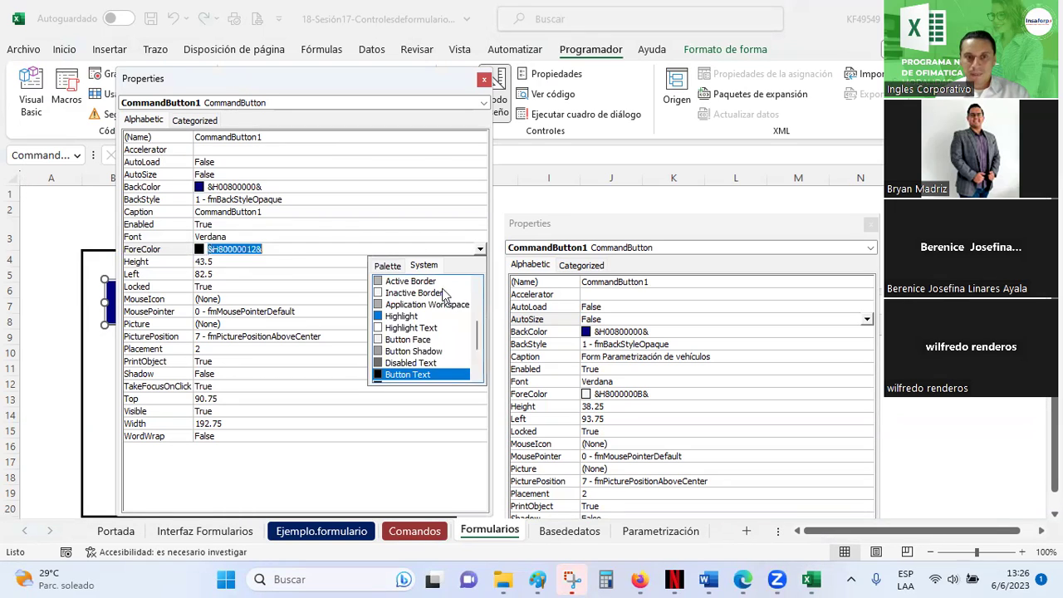
pyautogui.click(386, 265)
pyautogui.click(381, 283)
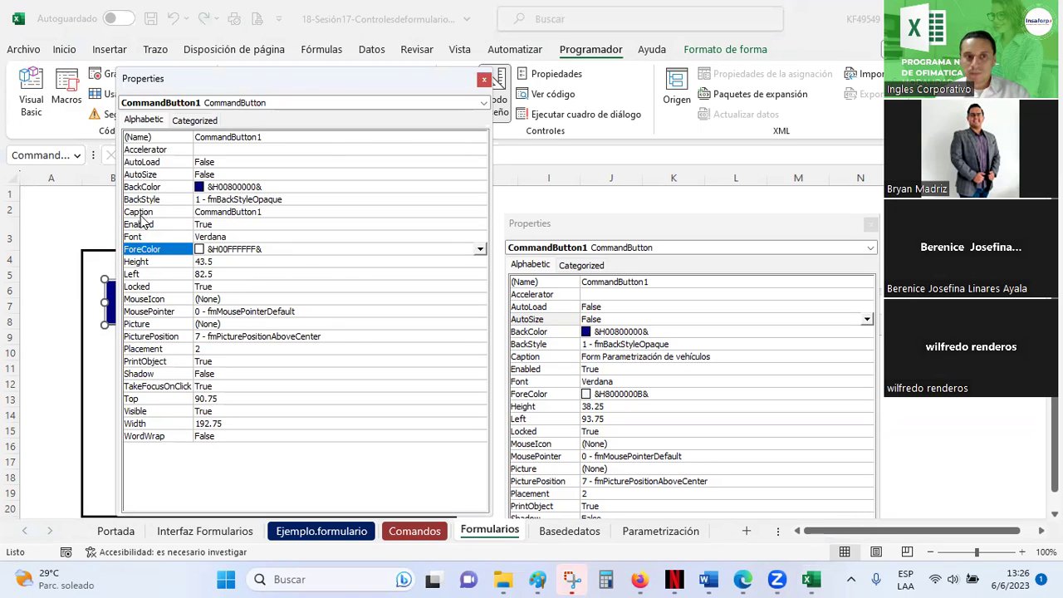
# Replace the caption with 'Form Parametrización de vehículos'.
pyautogui.click(268, 212)
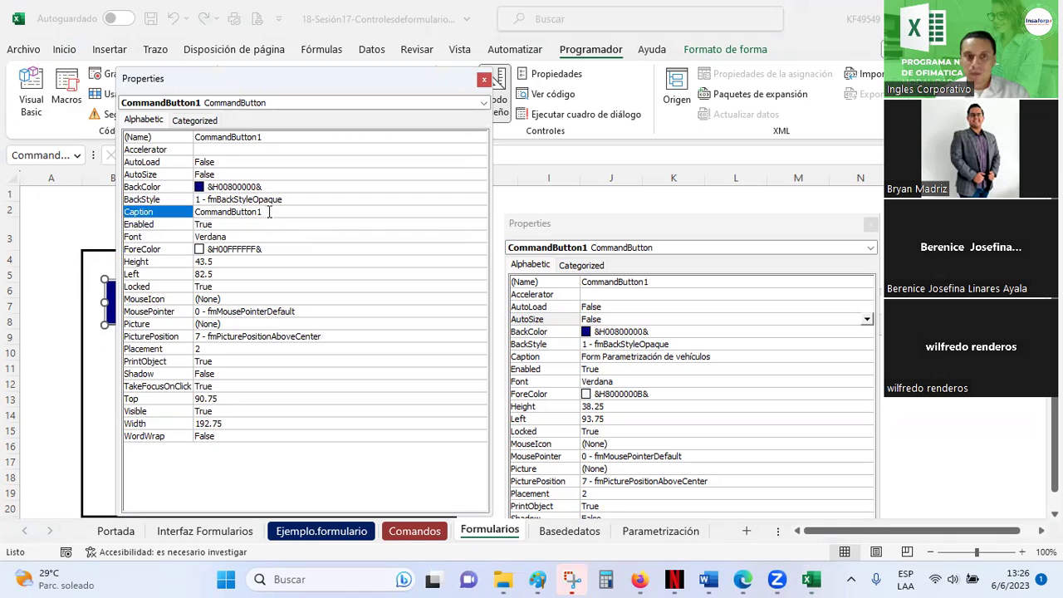
pyautogui.moveTo(267, 212); pyautogui.dragTo(86, 211)
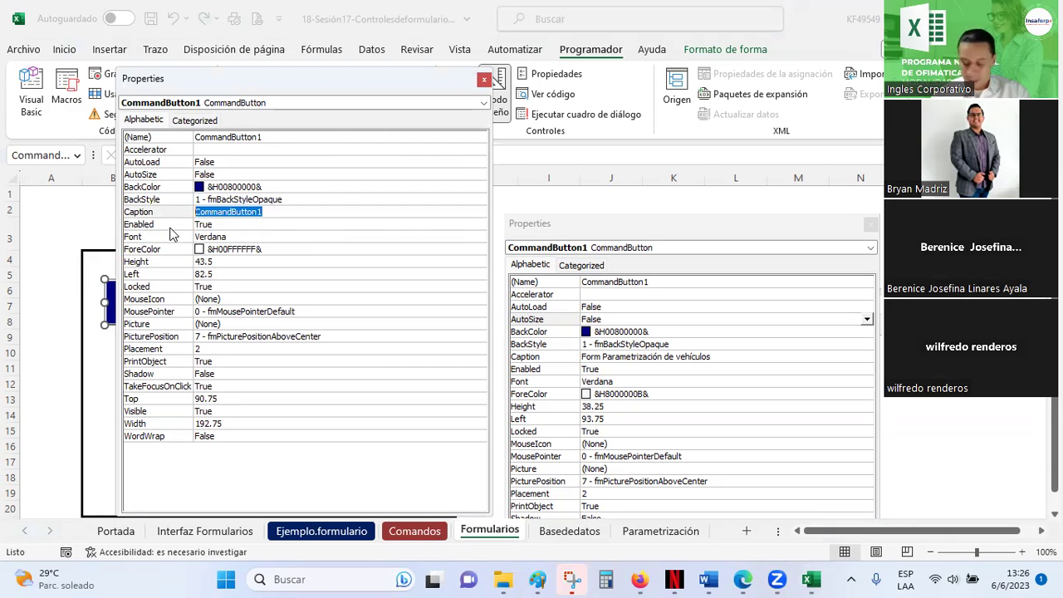
pyautogui.write('Form Pam')
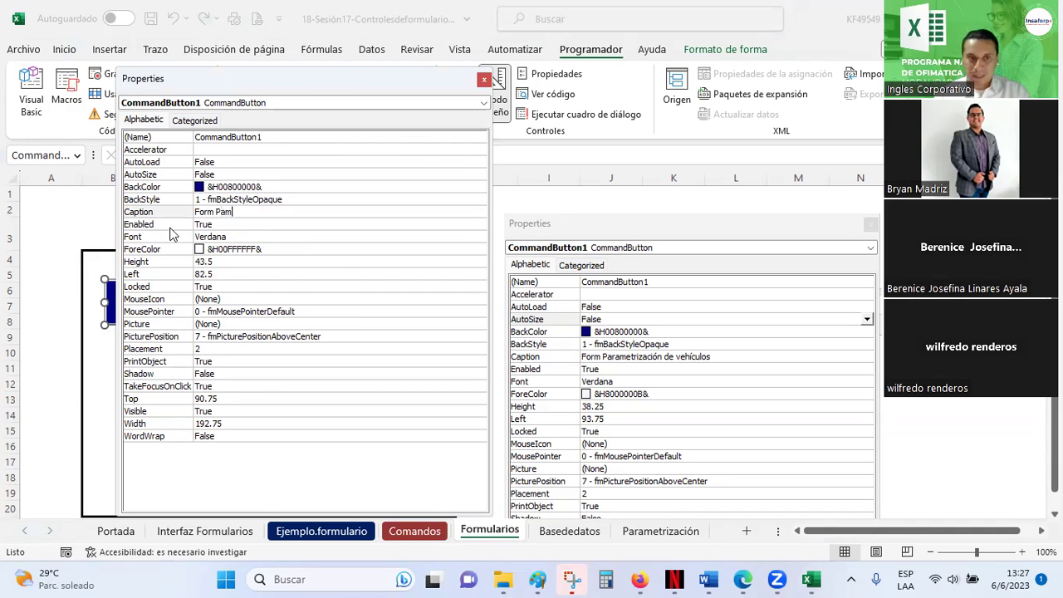
pyautogui.write('a')
pyautogui.press('BackSpace')
pyautogui.press('BackSpace')
pyautogui.write('ra')
pyautogui.write('metrización')
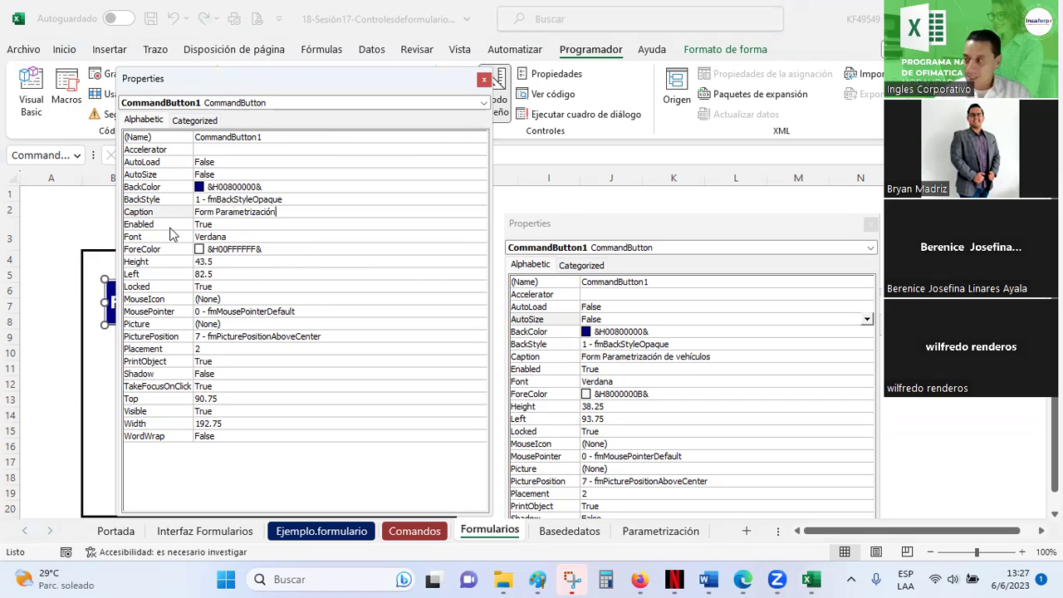
pyautogui.write('vehículos')
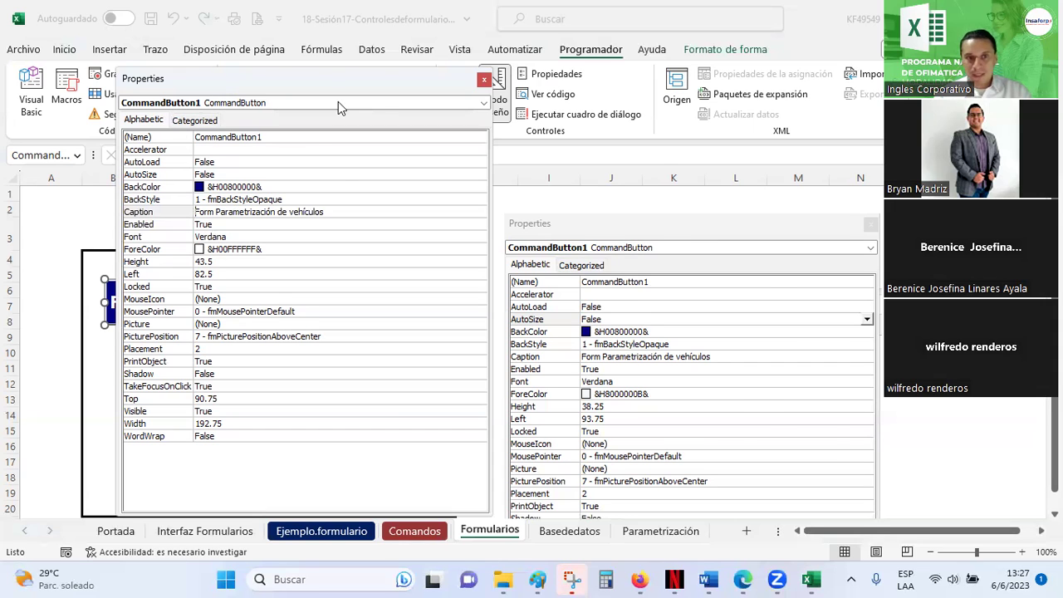
pyautogui.click(273, 308)
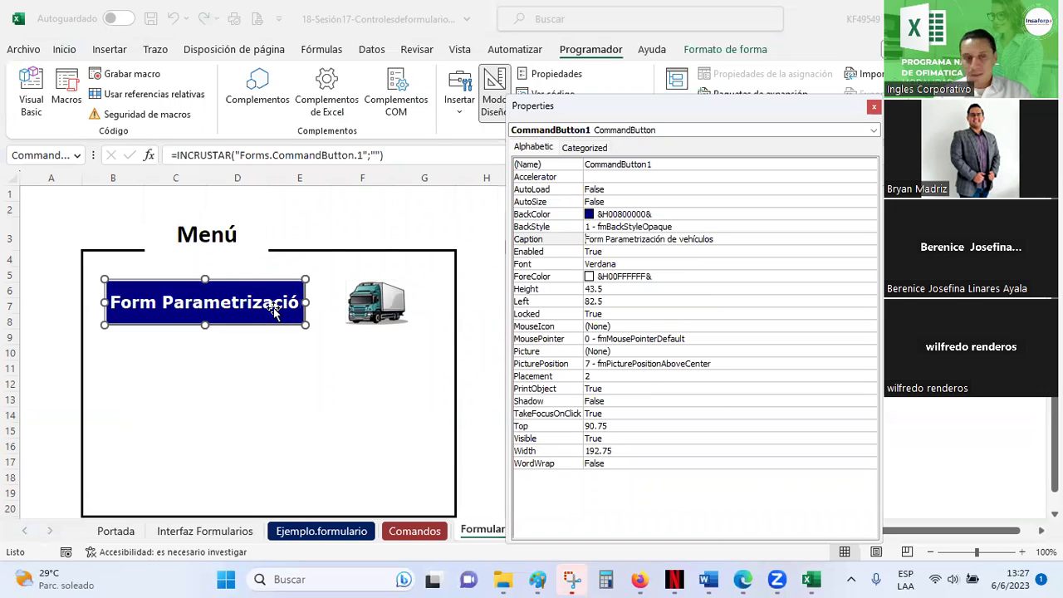
# Widen CommandButton1 and move it into the Menú frame, with the truck picture placed below it.
pyautogui.moveTo(305, 301)
pyautogui.mouseDown()
pyautogui.moveTo(498, 303)
pyautogui.moveTo(469, 303)
pyautogui.mouseUp()
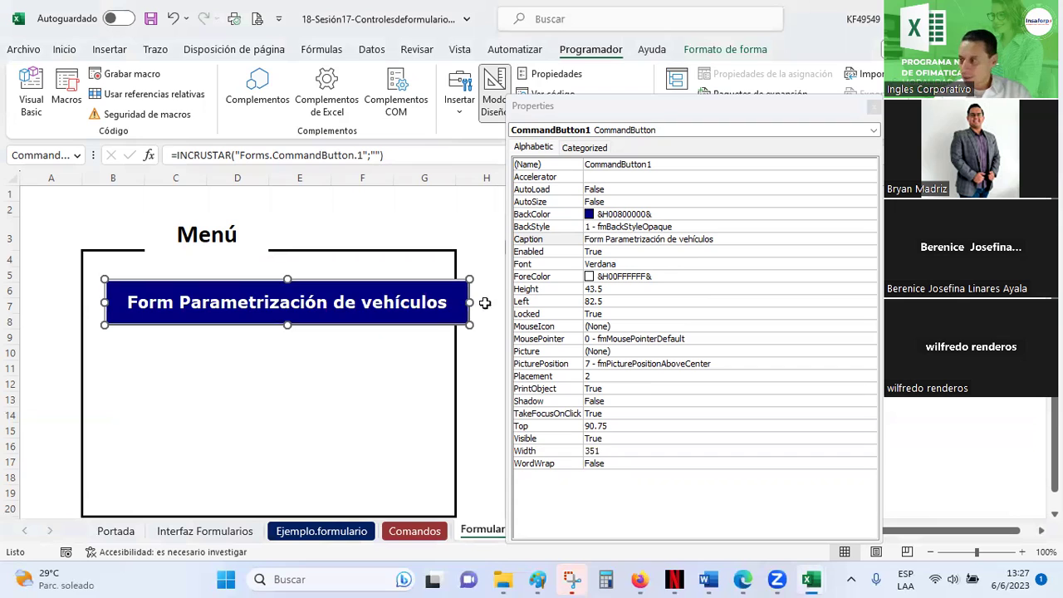
pyautogui.click(411, 361)
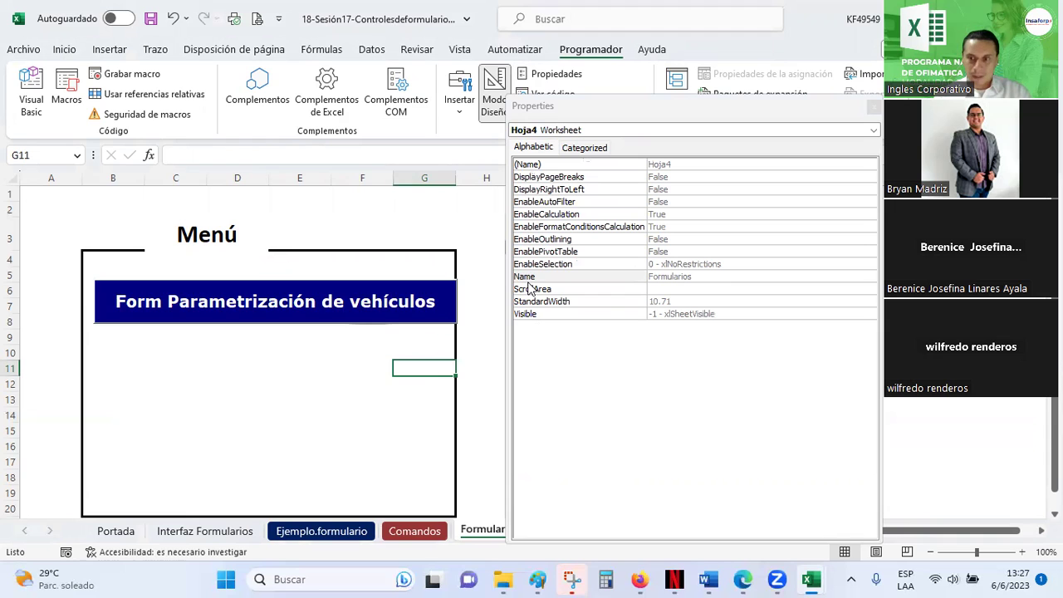
pyautogui.moveTo(358, 296); pyautogui.dragTo(408, 387)
pyautogui.click(371, 307)
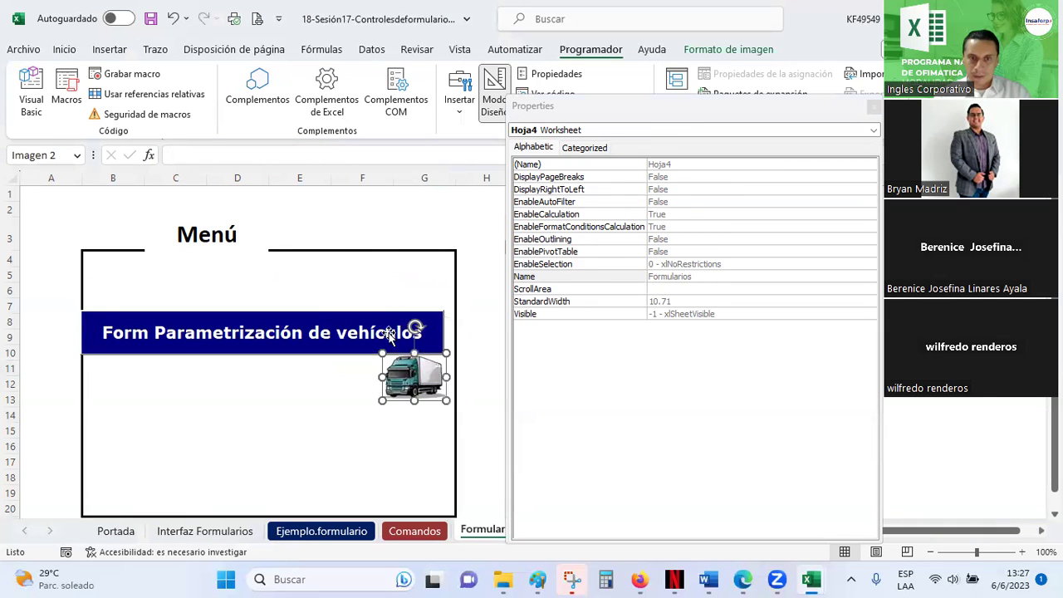
pyautogui.moveTo(388, 314); pyautogui.dragTo(396, 281)
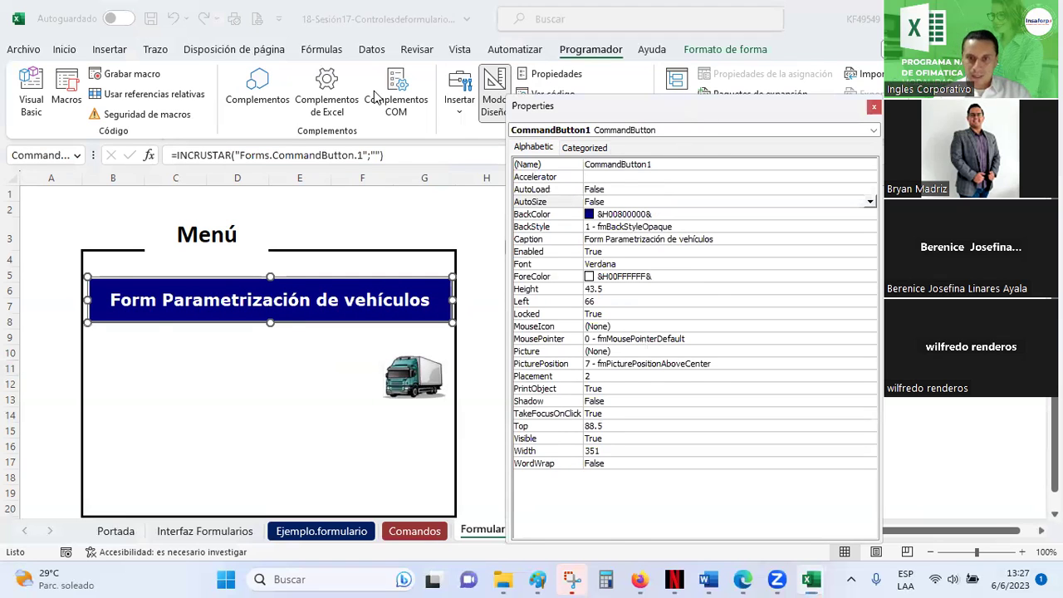
pyautogui.moveTo(673, 107); pyautogui.dragTo(264, 80)
pyautogui.scroll(-3, 718, 335)
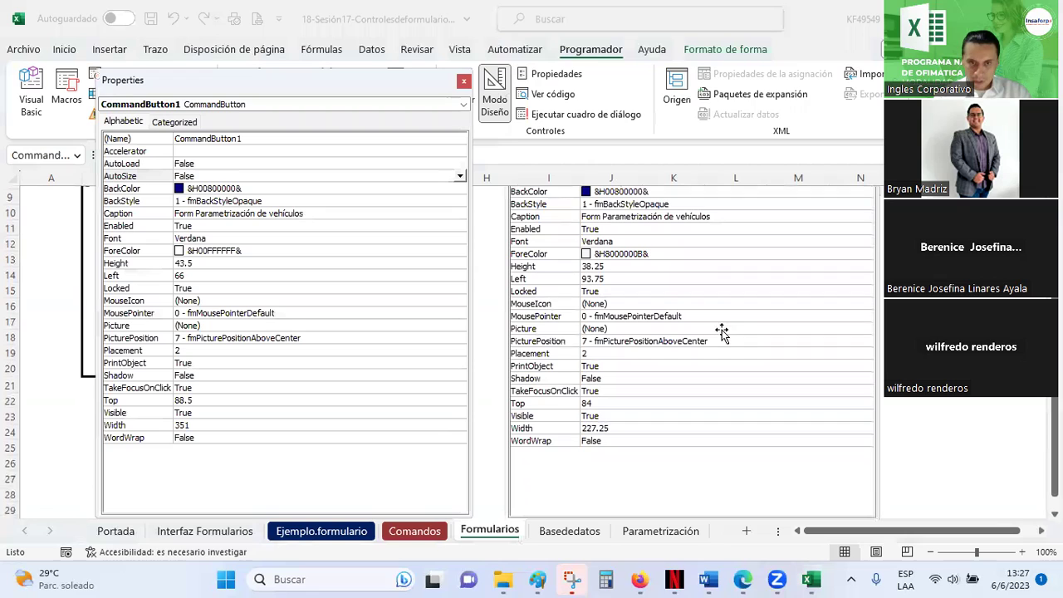
# Set CommandButton1's Width to 227.25 and Top to 84 in Properties.
pyautogui.click(196, 424)
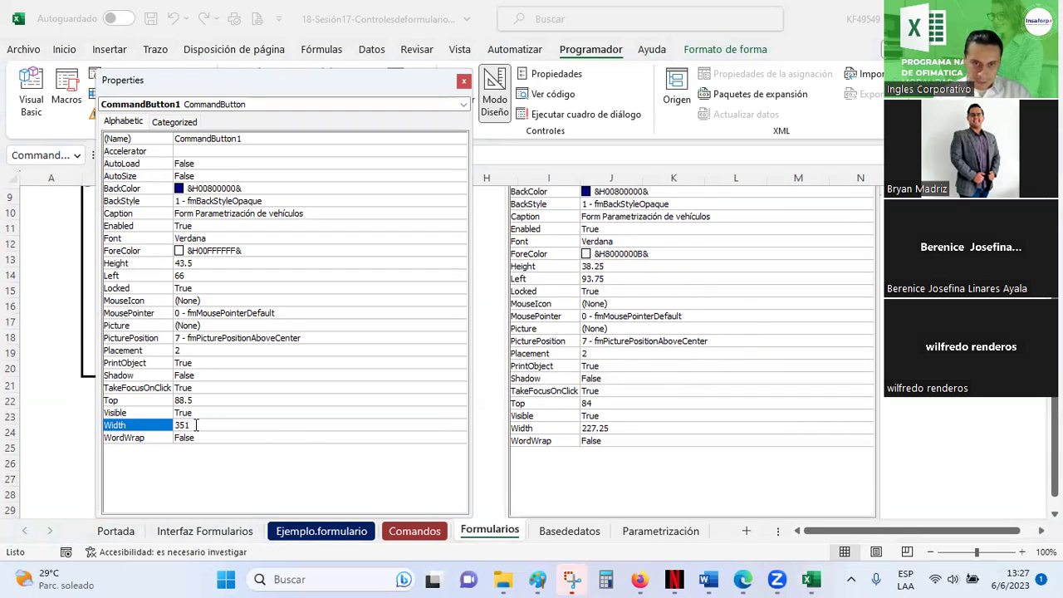
pyautogui.doubleClick(196, 424)
pyautogui.write('227.25')
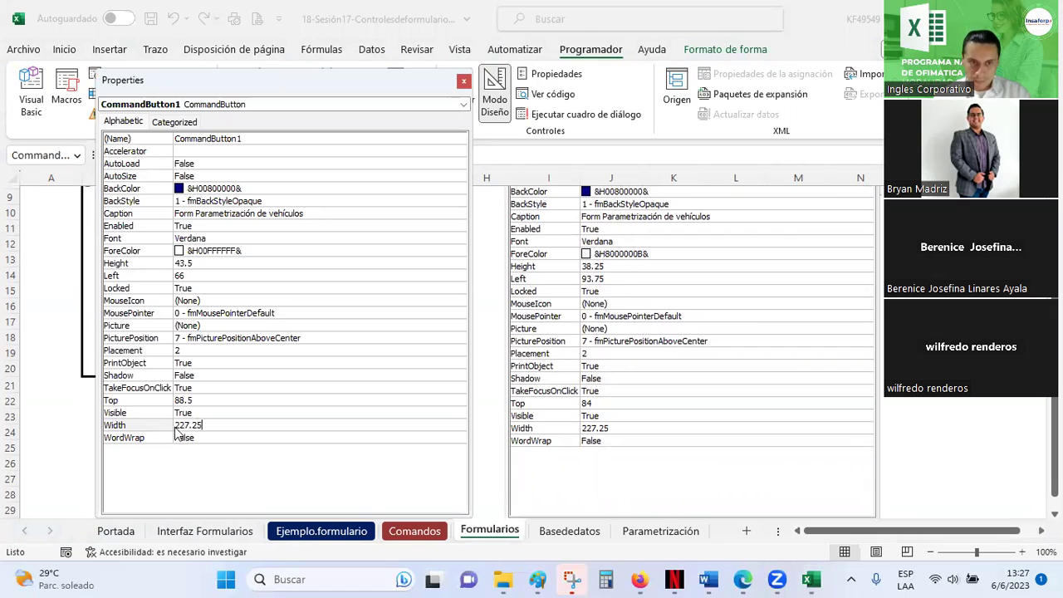
pyautogui.click(122, 400)
pyautogui.click(122, 400)
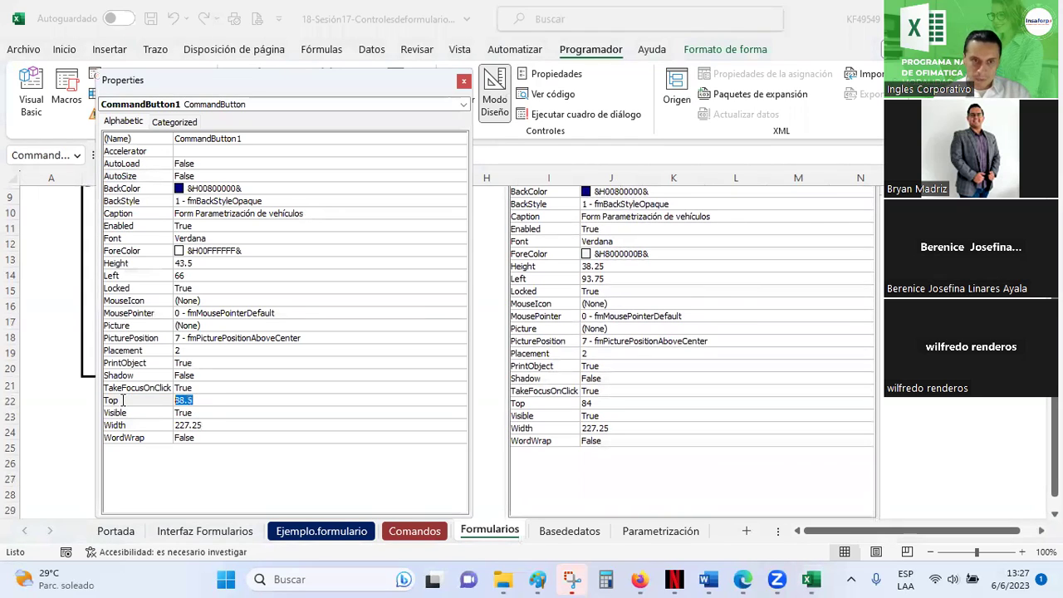
pyautogui.write('84')
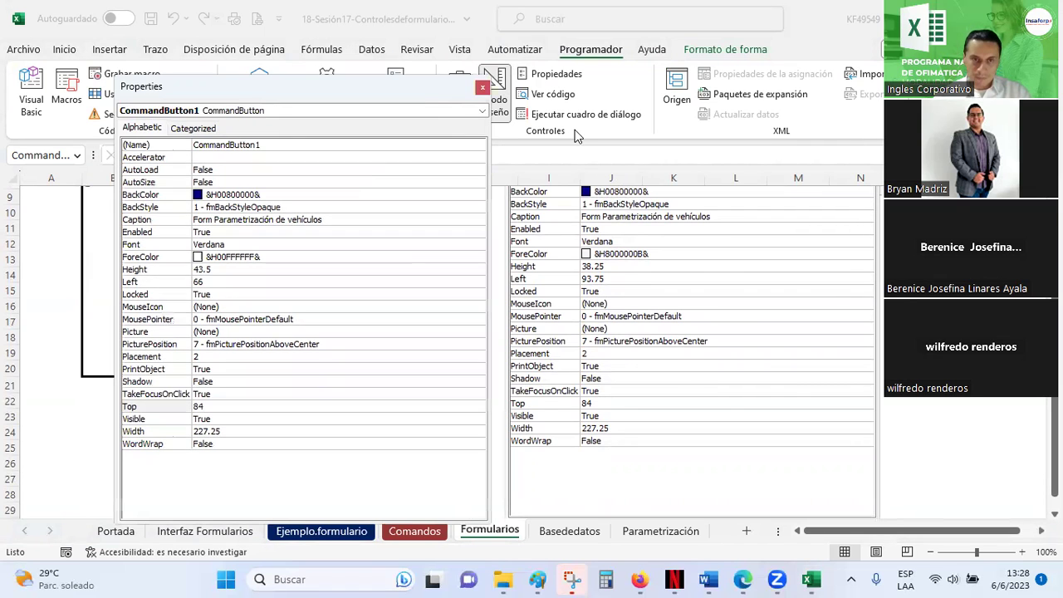
# Drag the truck picture up beside the command button and reselect the button.
pyautogui.moveTo(270, 80); pyautogui.dragTo(699, 142)
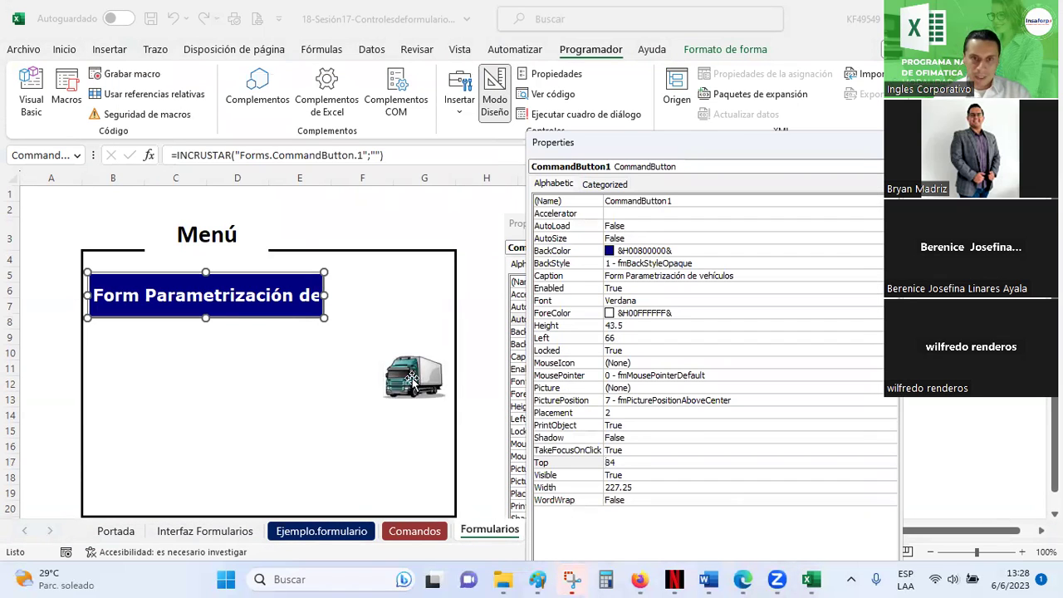
pyautogui.click(411, 378)
pyautogui.moveTo(411, 378); pyautogui.dragTo(403, 295)
pyautogui.click(303, 296)
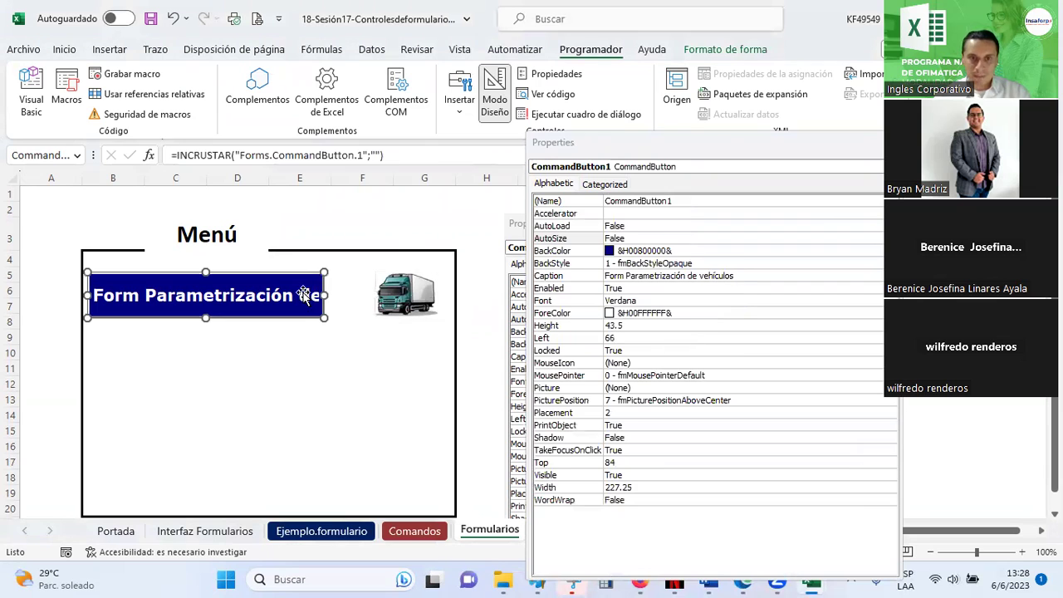
pyautogui.click(843, 301)
# Shrink the caption font size, first to 12 and then to 10.
pyautogui.click(880, 300)
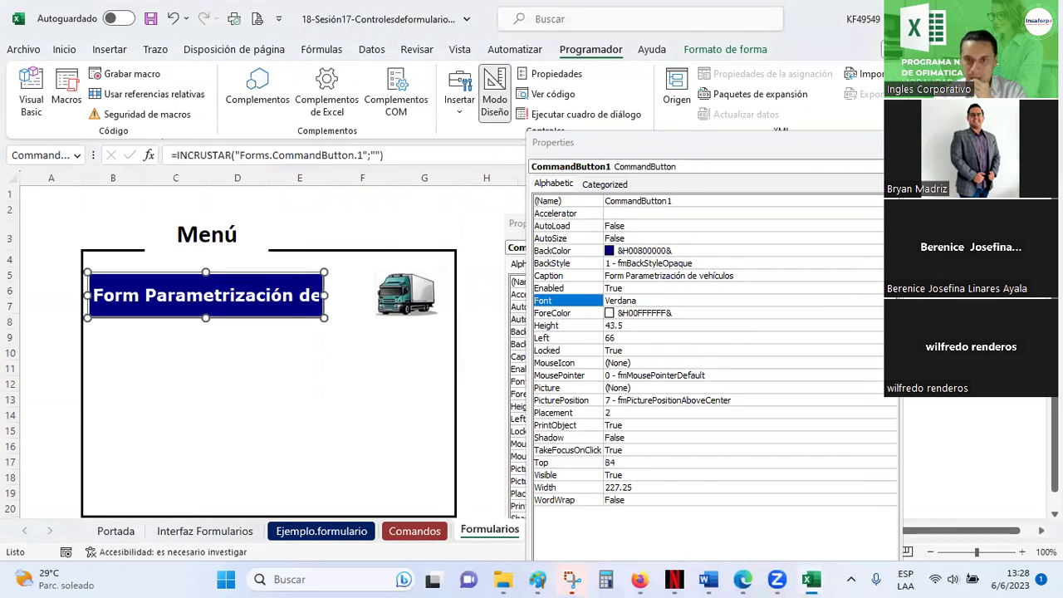
pyautogui.scroll(2, 274, 148)
pyautogui.click(254, 163)
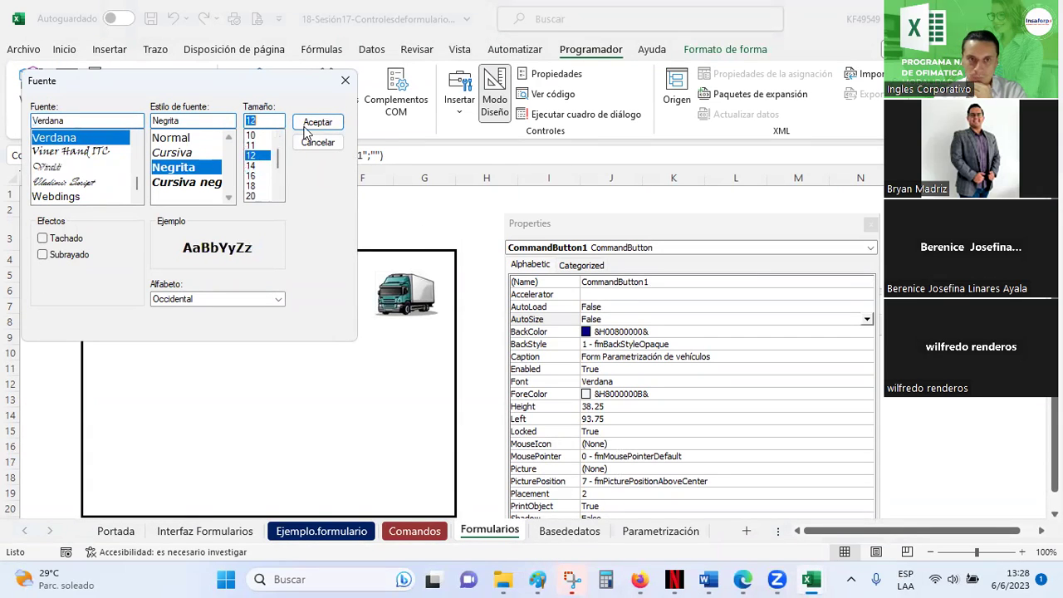
pyautogui.click(308, 124)
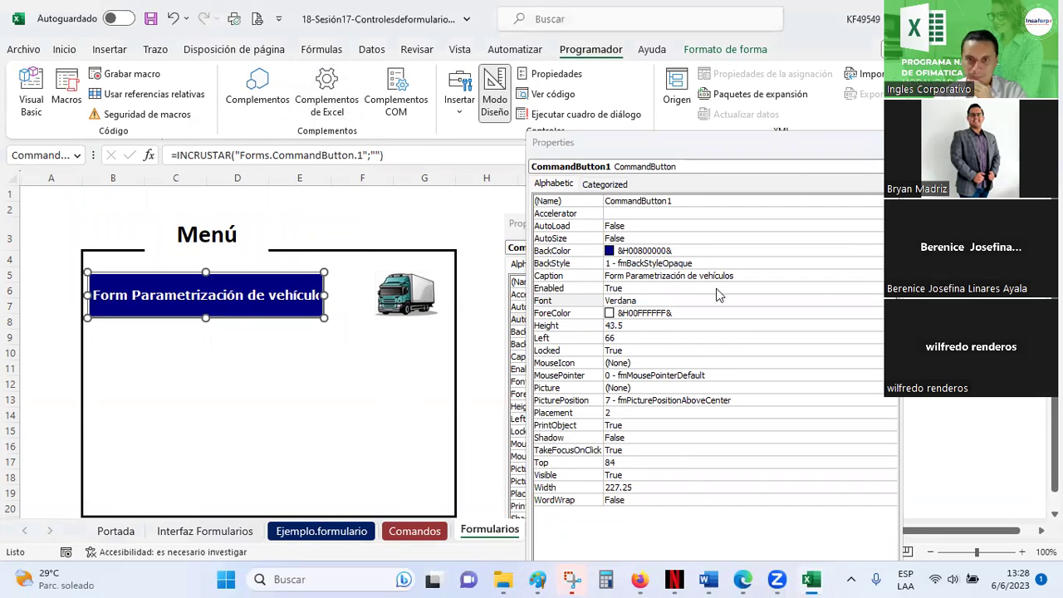
pyautogui.scroll(1, 260, 163)
pyautogui.scroll(1, 257, 161)
pyautogui.click(255, 156)
pyautogui.click(317, 122)
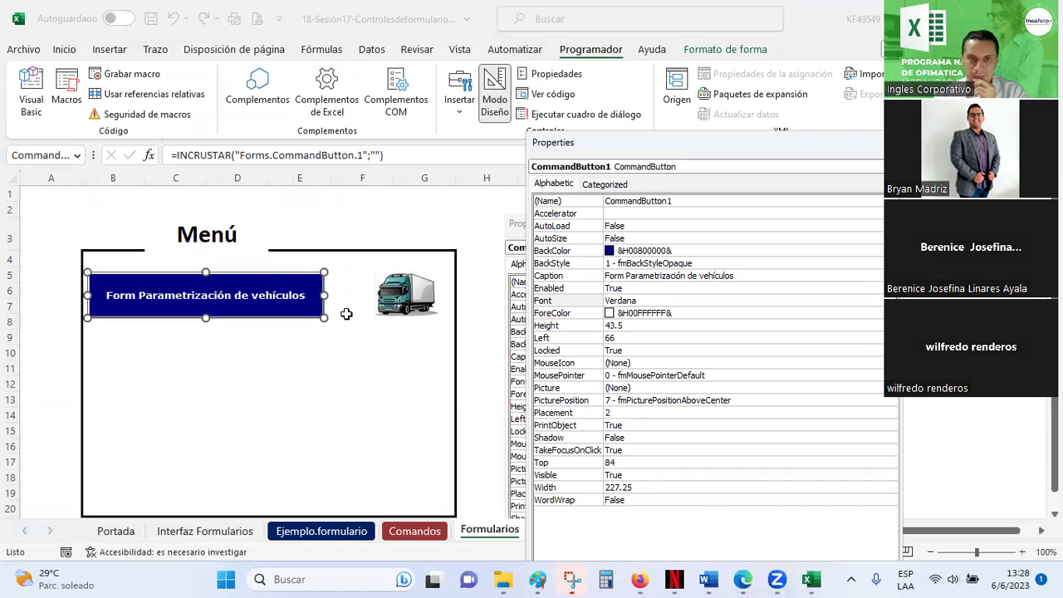
# Widen the button to 250.5 and raise the caption font size again.
pyautogui.moveTo(324, 295); pyautogui.dragTo(349, 295)
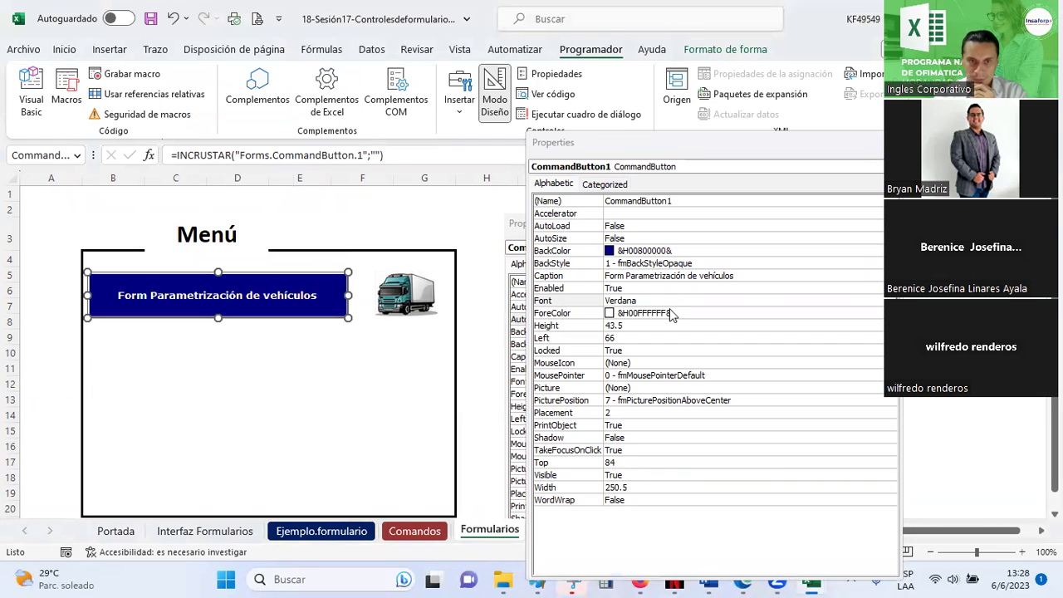
pyautogui.click(882, 301)
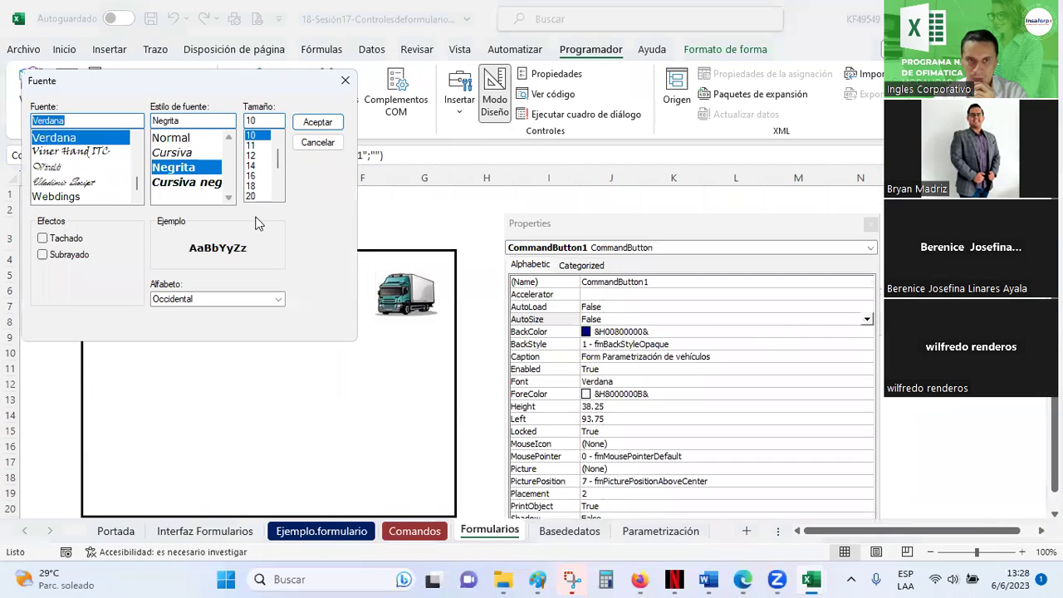
pyautogui.click(251, 156)
pyautogui.click(317, 122)
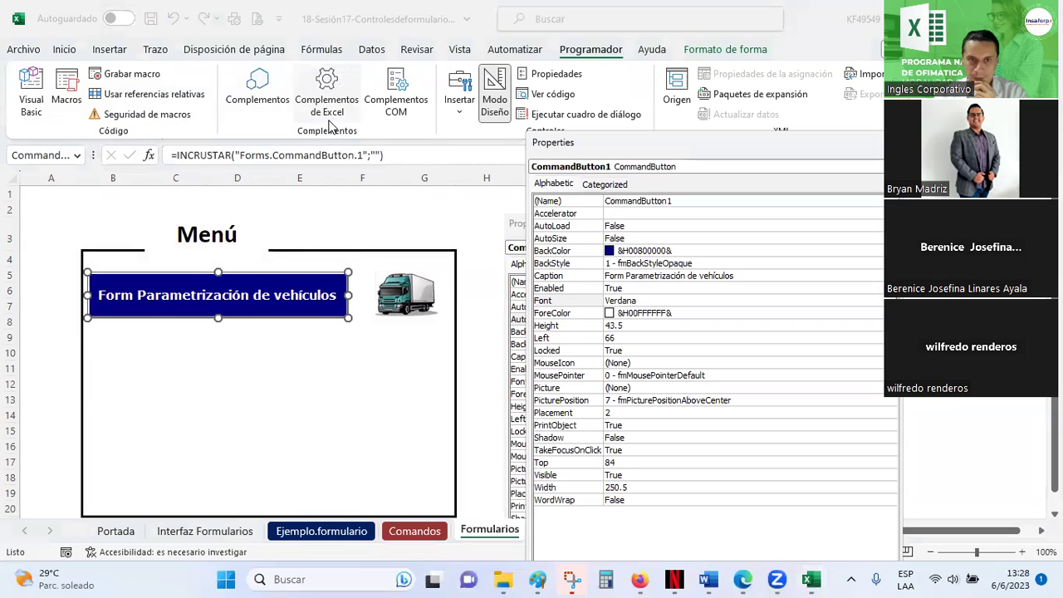
pyautogui.click(480, 318)
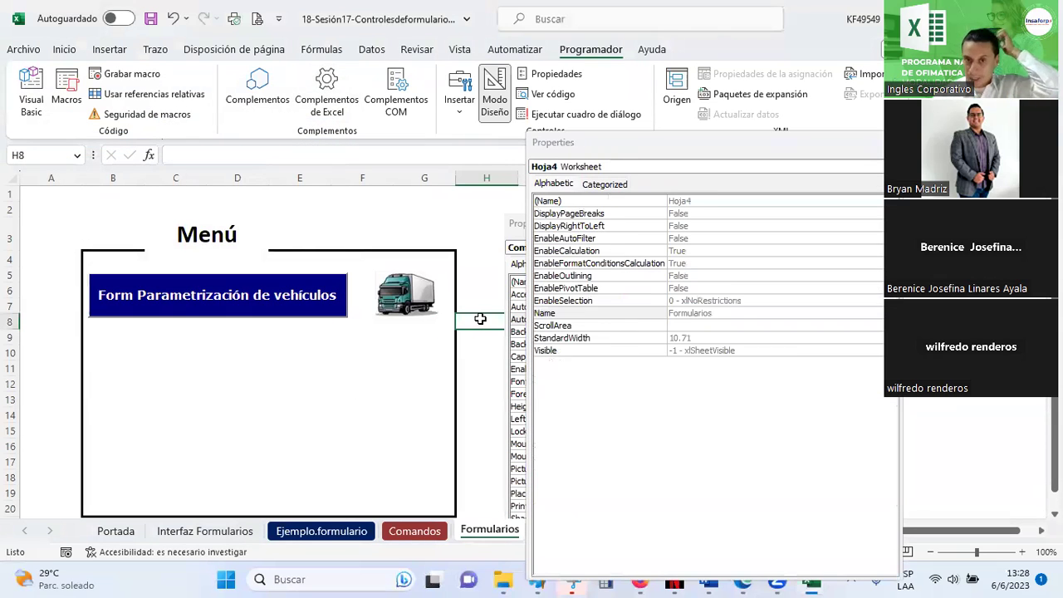
pyautogui.click(222, 288)
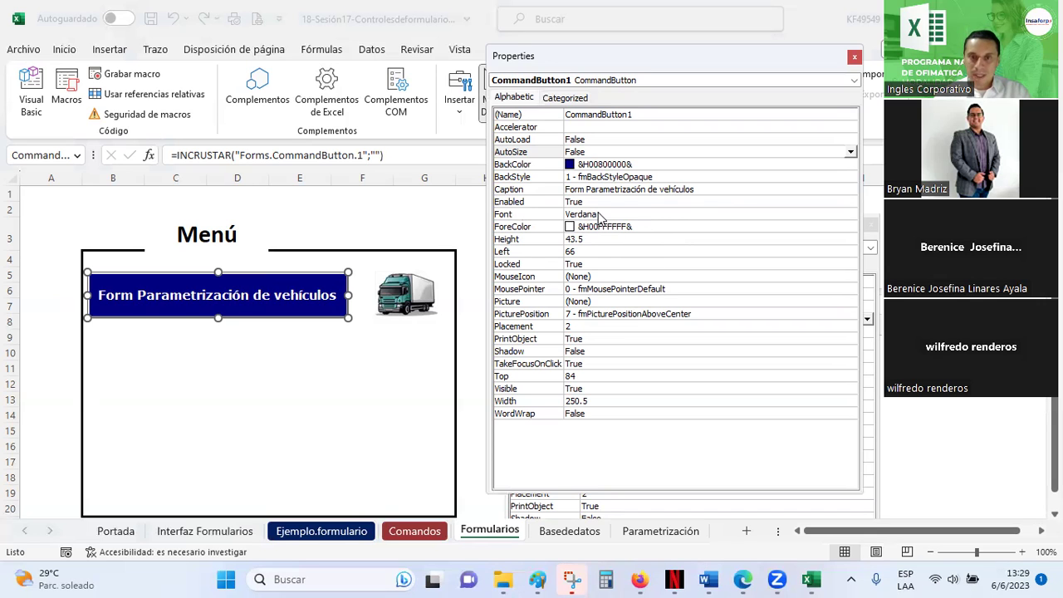
pyautogui.click(599, 215)
pyautogui.click(851, 216)
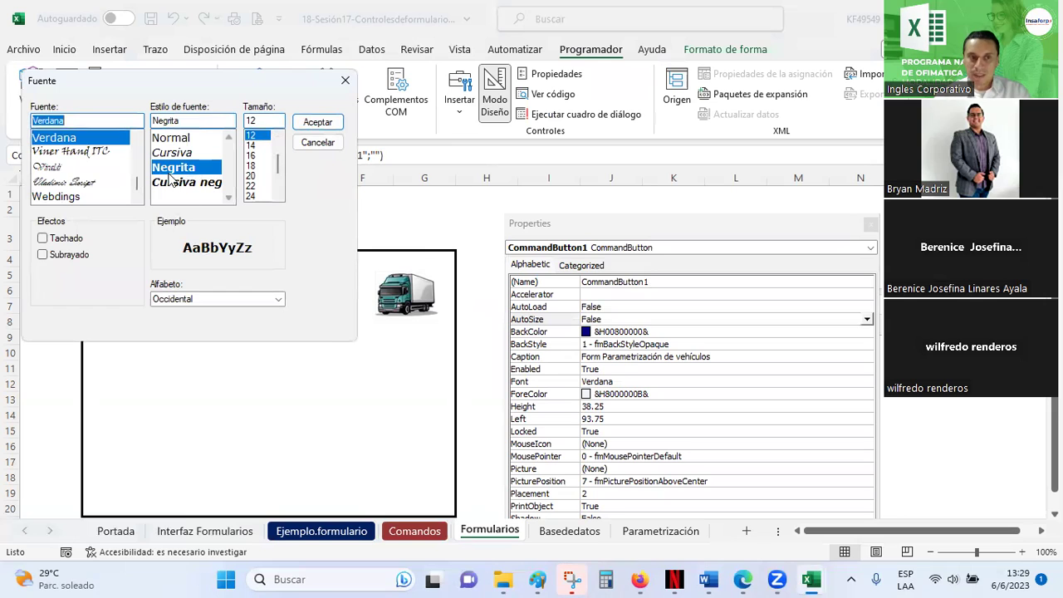
pyautogui.click(316, 122)
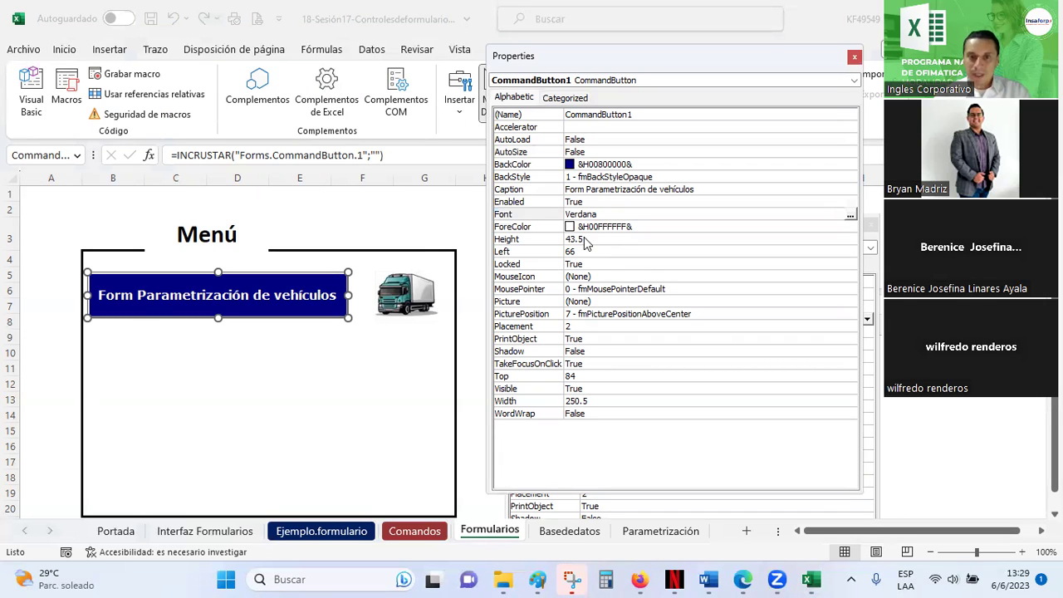
pyautogui.click(592, 227)
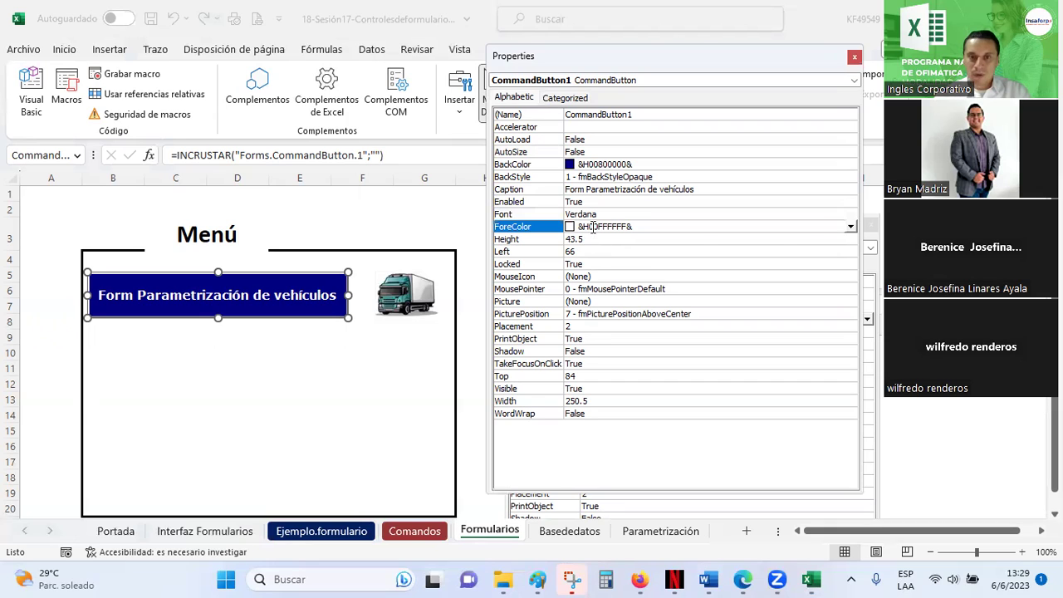
pyautogui.click(851, 226)
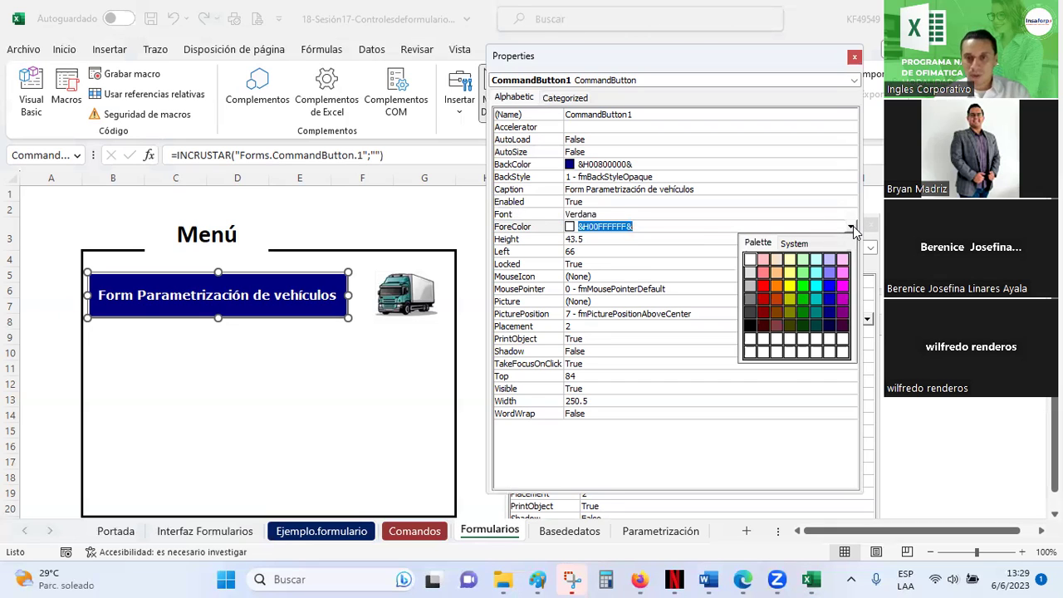
pyautogui.click(774, 256)
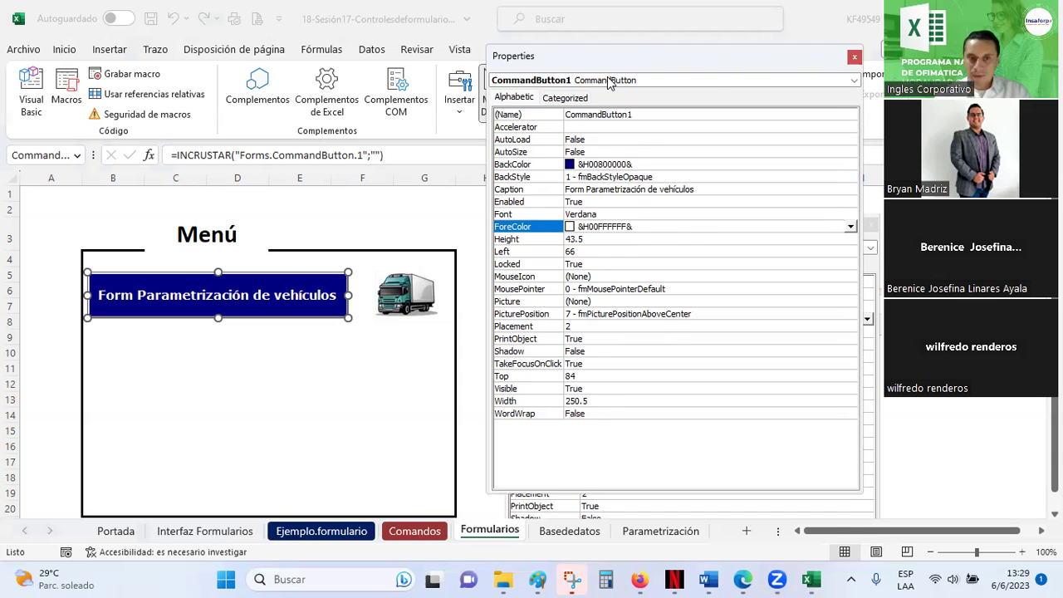
# Move the button's Properties window aside, then close it.
pyautogui.moveTo(608, 81); pyautogui.dragTo(609, 136)
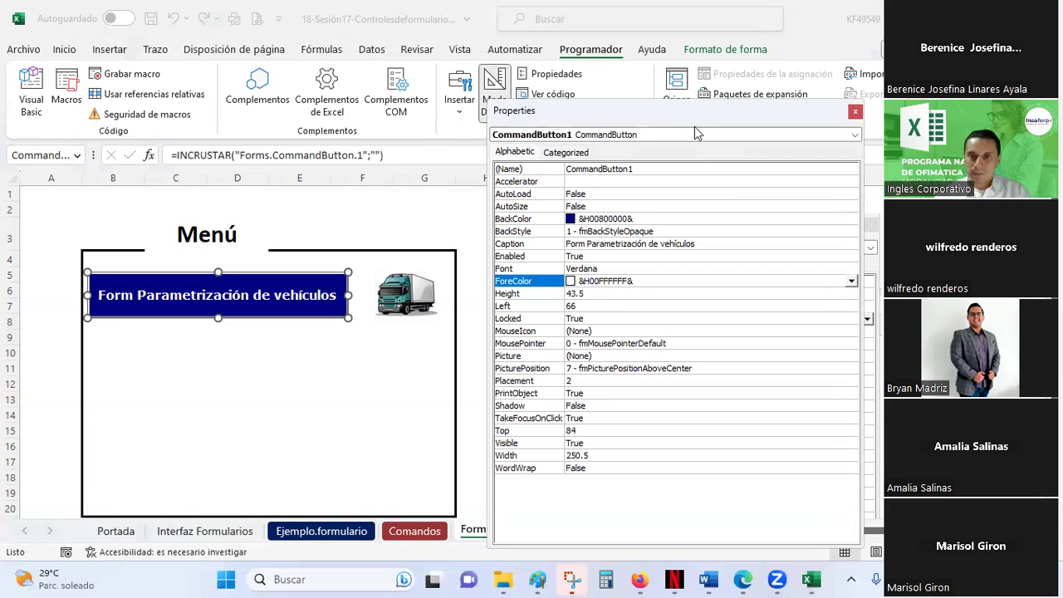
pyautogui.moveTo(684, 117); pyautogui.dragTo(622, 103)
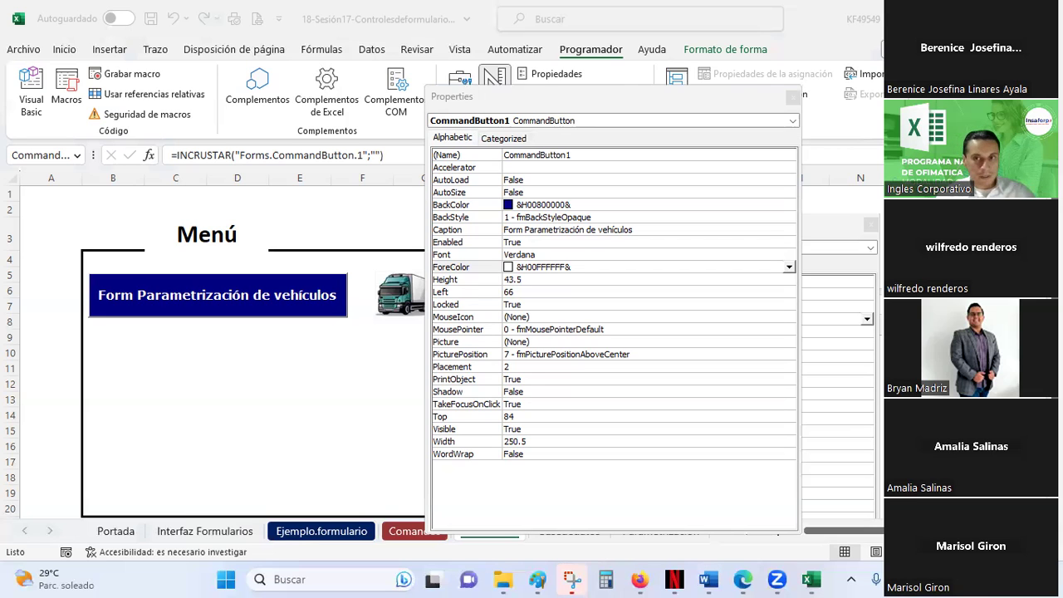
pyautogui.click(793, 97)
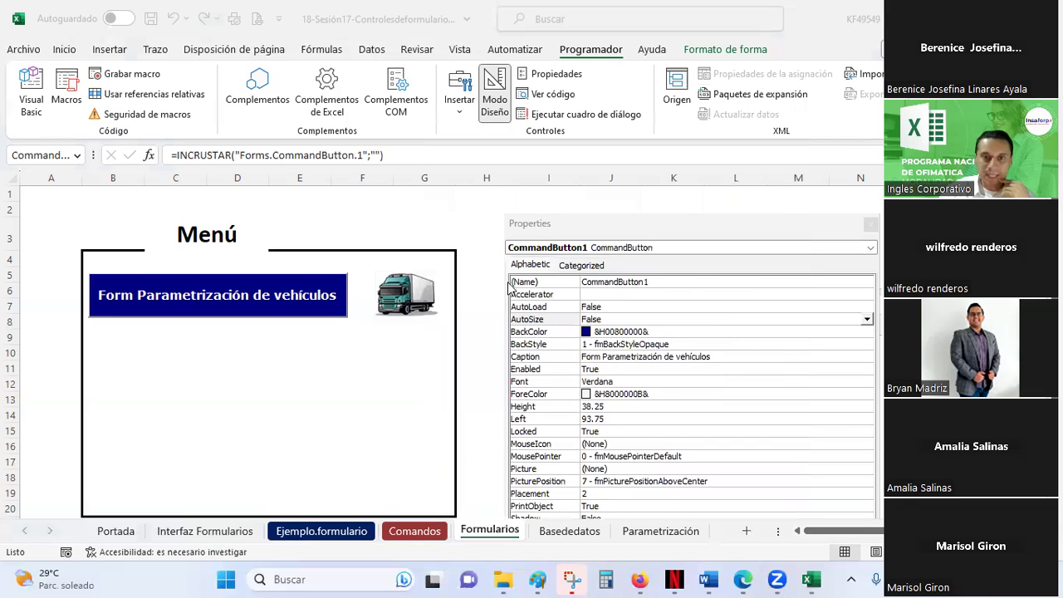
# Nudge the pasted properties screenshot right and down, then save the workbook.
pyautogui.click(573, 256)
pyautogui.scroll(-1, 600, 266)
pyautogui.scroll(-6, 600, 266)
pyautogui.scroll(4, 599, 266)
pyautogui.scroll(3, 599, 266)
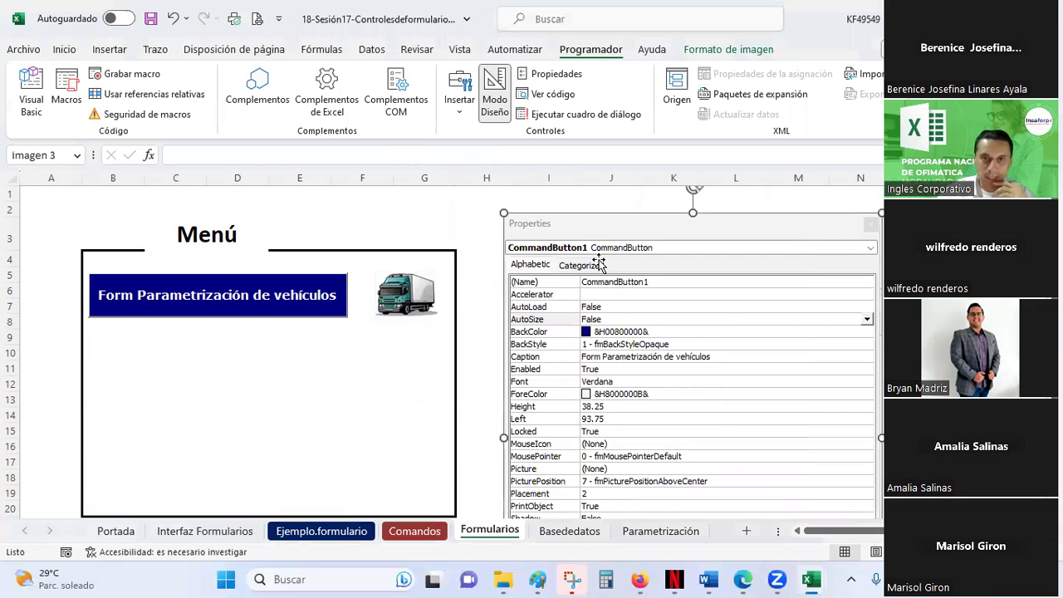
pyautogui.moveTo(587, 232); pyautogui.dragTo(618, 262)
pyautogui.click(500, 340)
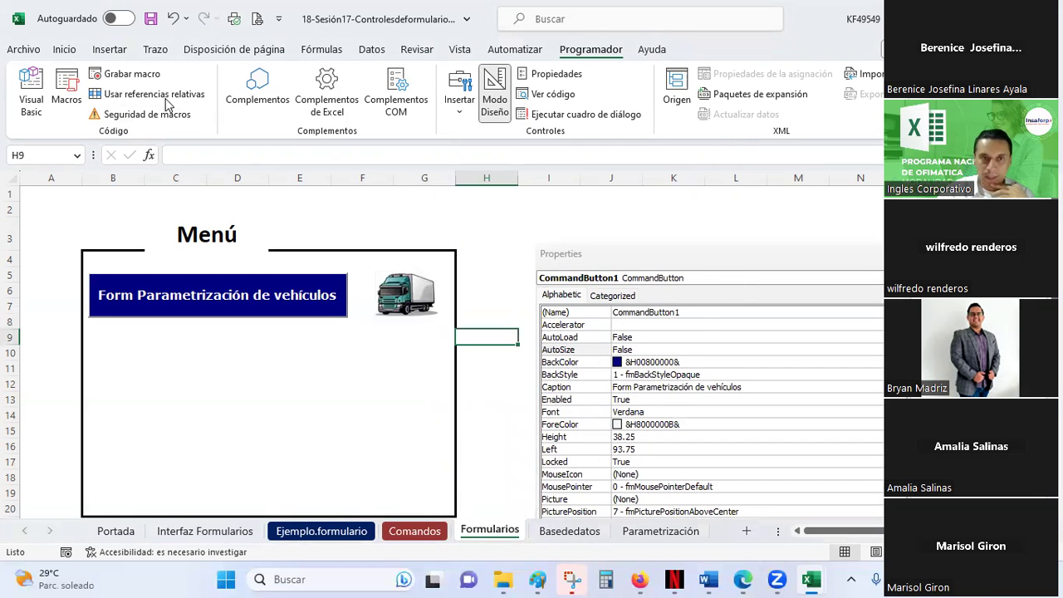
pyautogui.click(151, 18)
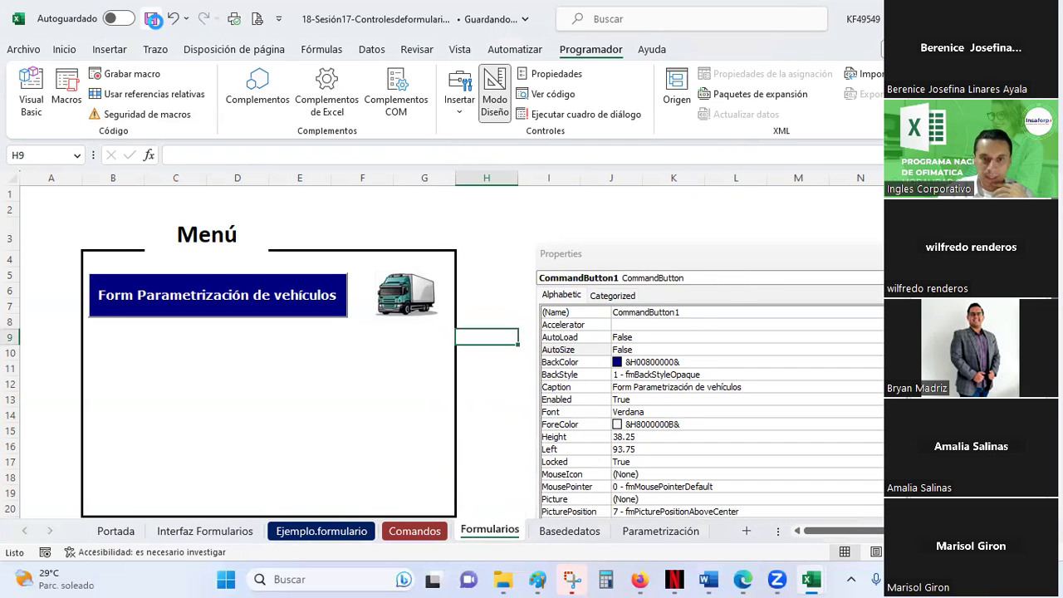
# Paste the copied vehicle-parameter table at A1 of the Basededatos sheet.
pyautogui.click(564, 536)
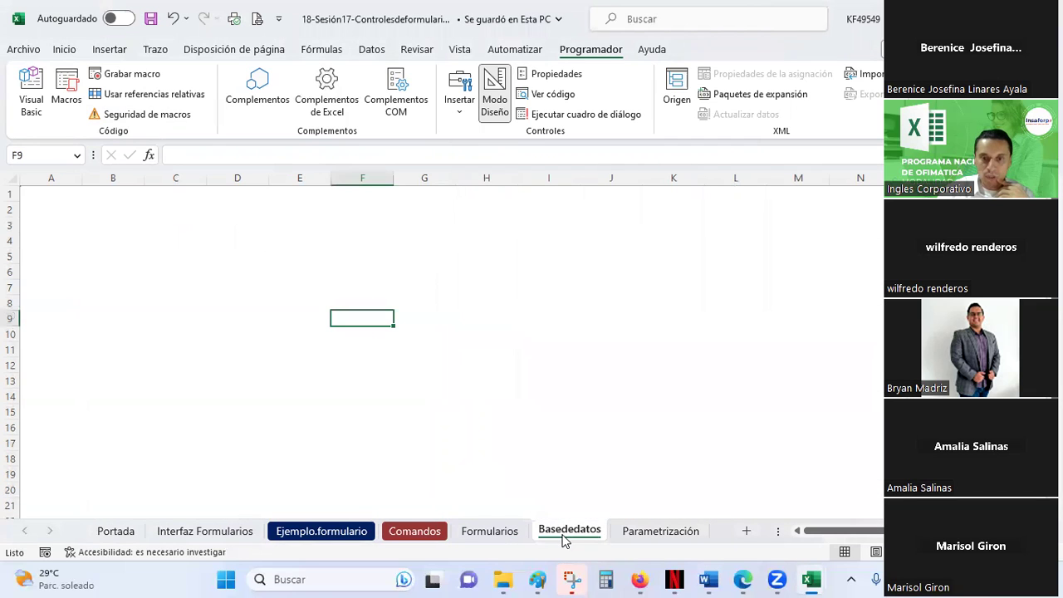
pyautogui.click(482, 529)
pyautogui.click(561, 532)
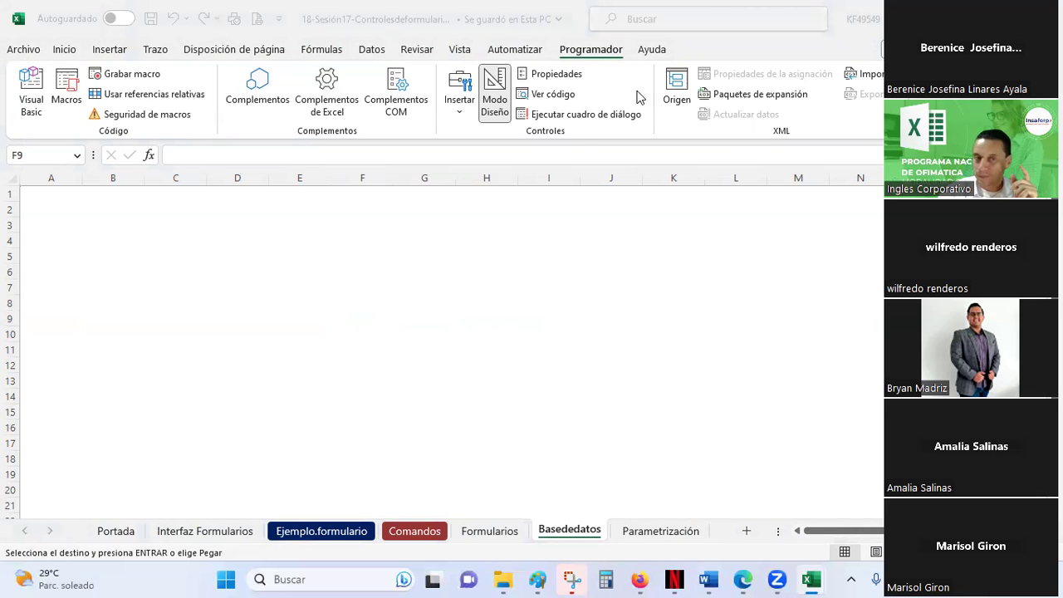
pyautogui.click(41, 195)
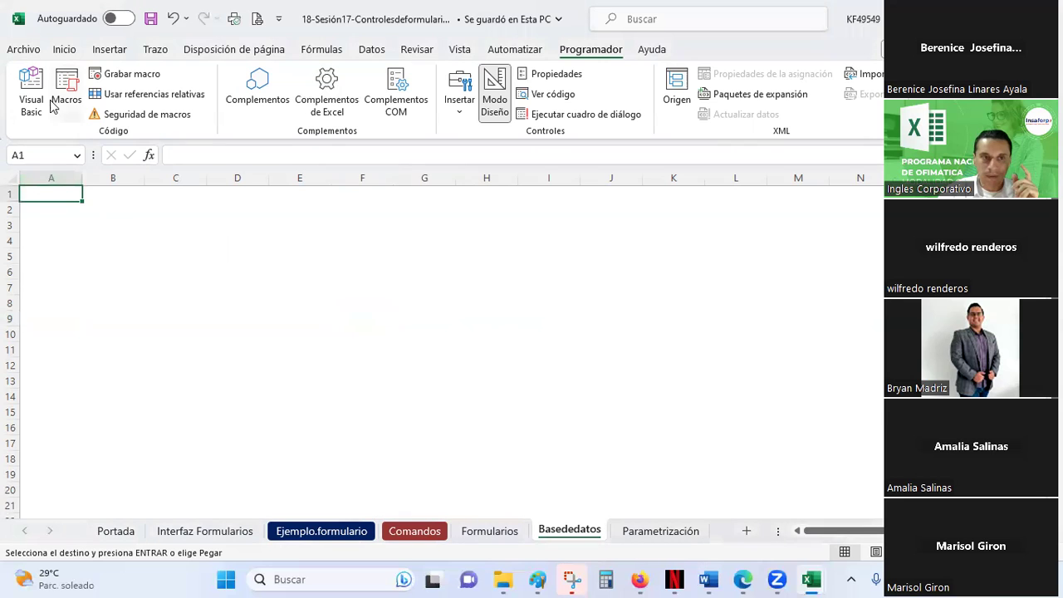
pyautogui.click(64, 49)
pyautogui.click(33, 83)
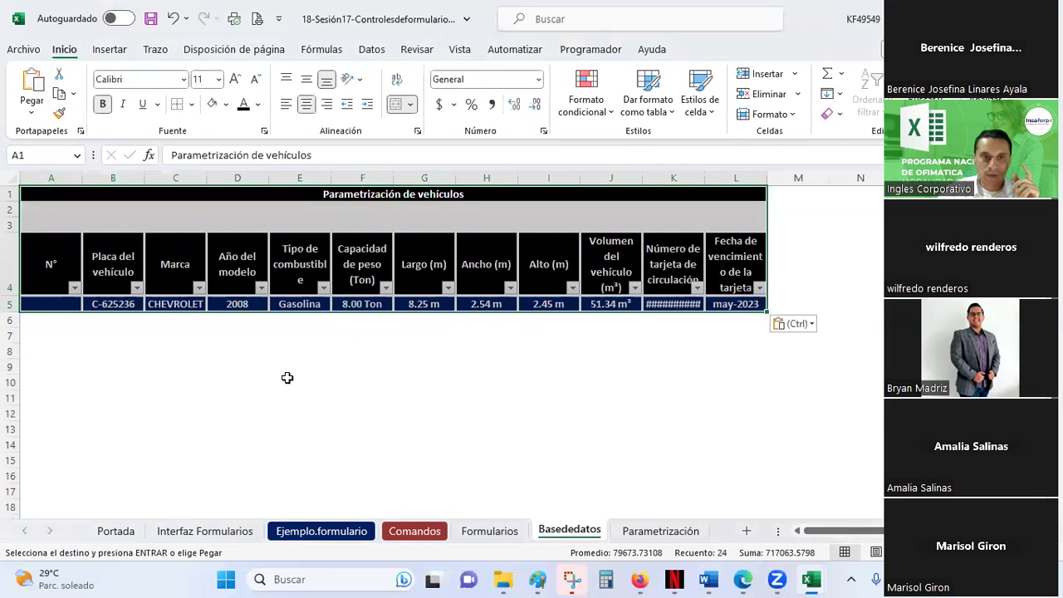
# Autofit column K so the 19-may-2022 date displays fully.
pyautogui.click(285, 380)
pyautogui.moveTo(52, 269)
pyautogui.mouseDown()
pyautogui.moveTo(724, 282)
pyautogui.moveTo(724, 304)
pyautogui.mouseUp()
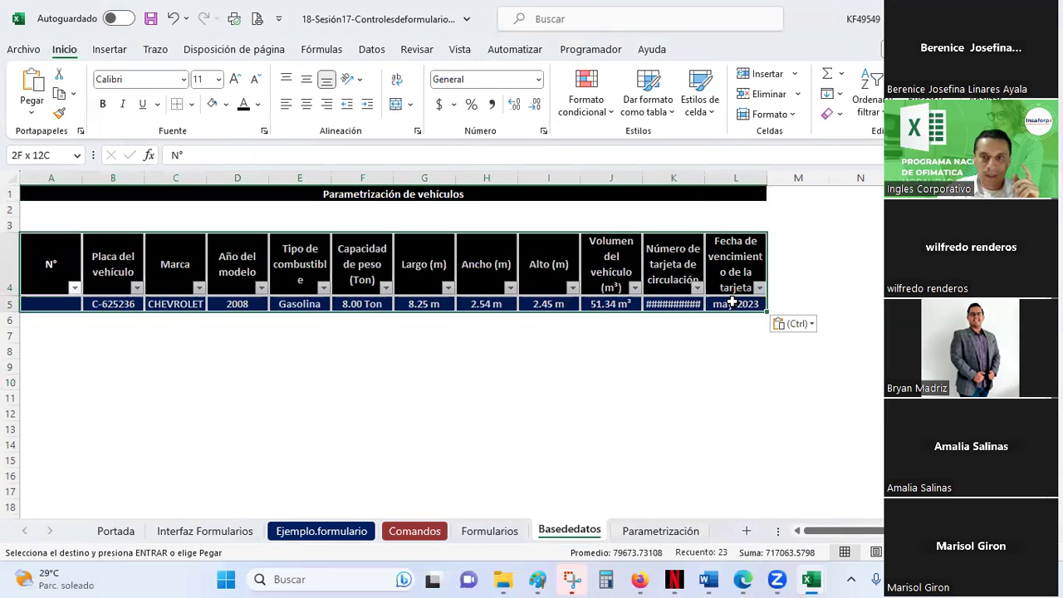
pyautogui.doubleClick(704, 178)
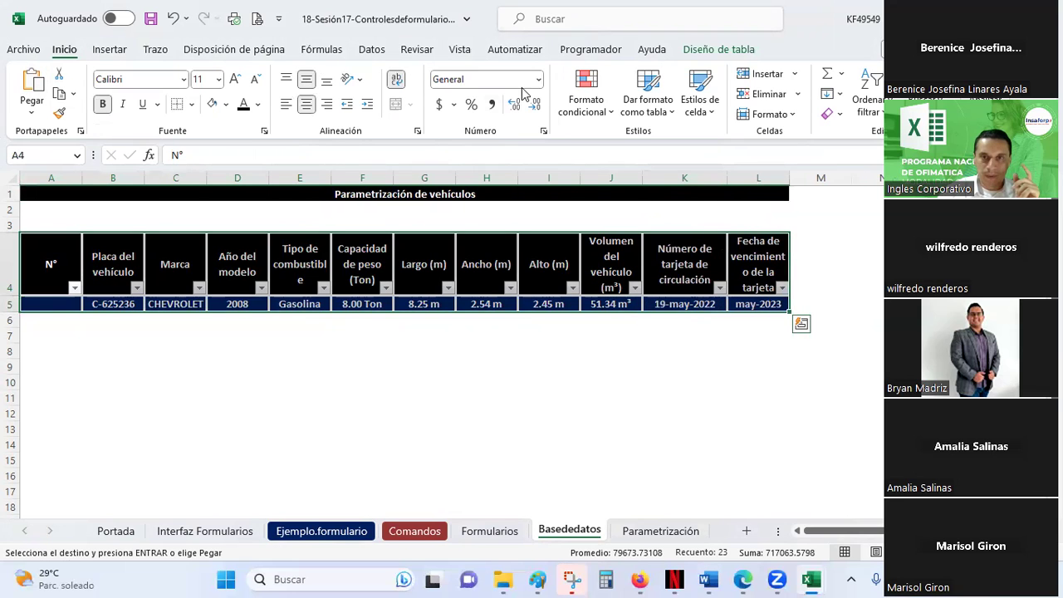
# Browse the ribbon tabs and check the defined names in Fórmulas' Administrador de nombres.
pyautogui.click(372, 51)
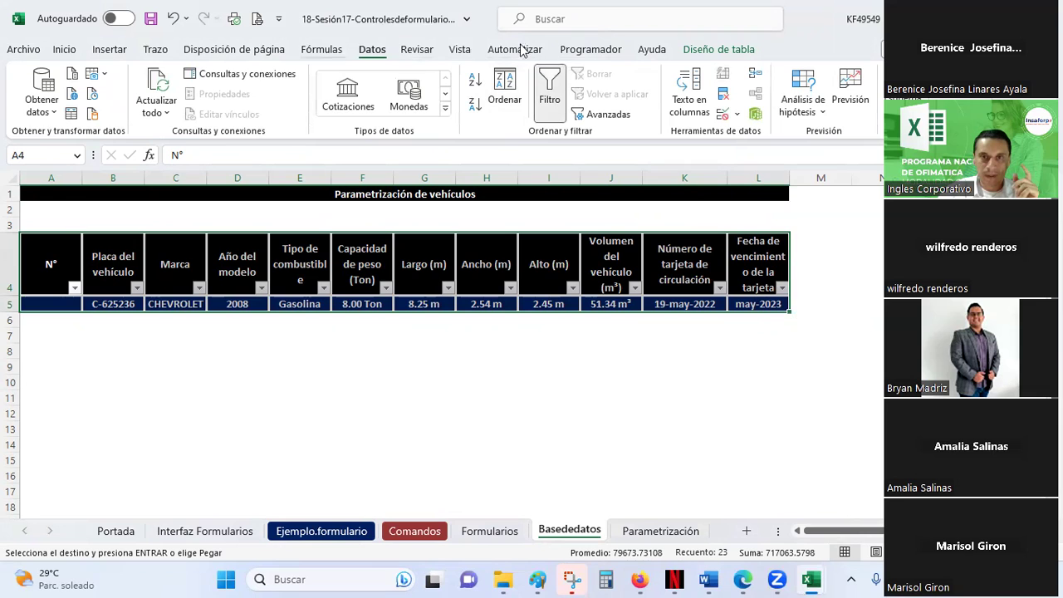
pyautogui.click(588, 51)
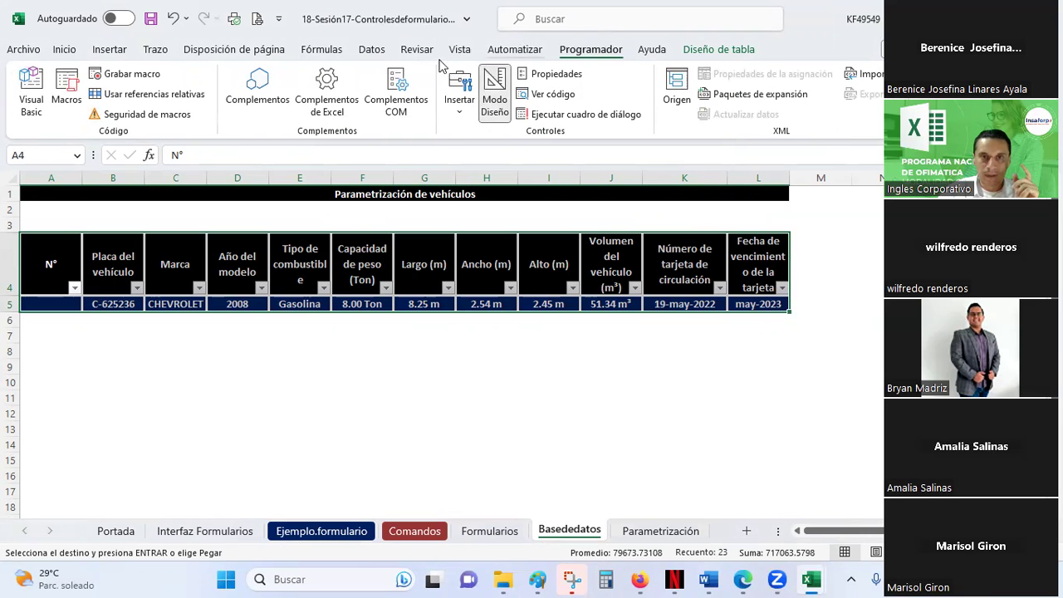
pyautogui.click(325, 51)
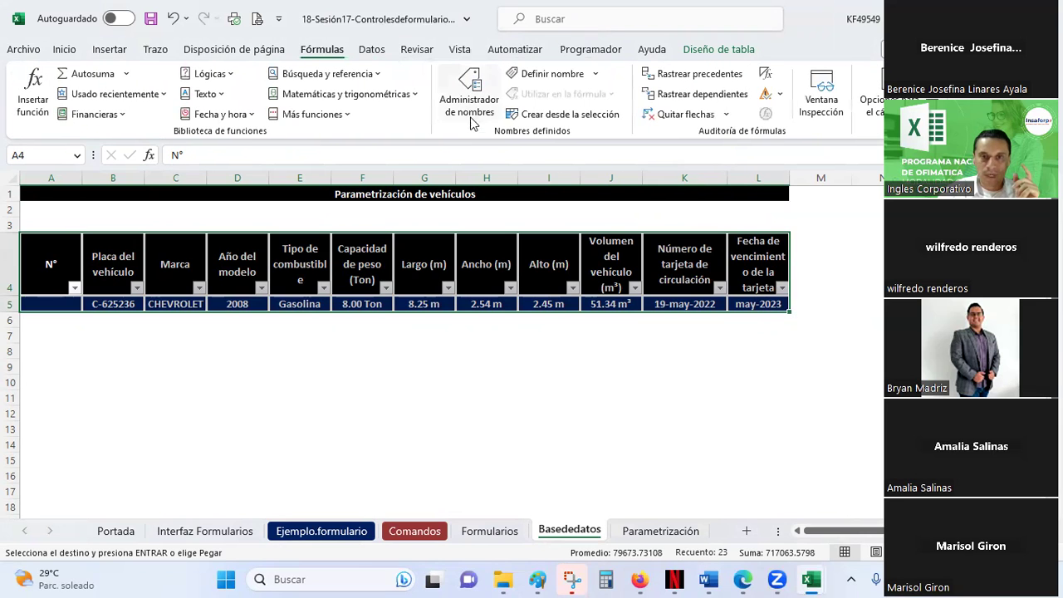
pyautogui.click(467, 106)
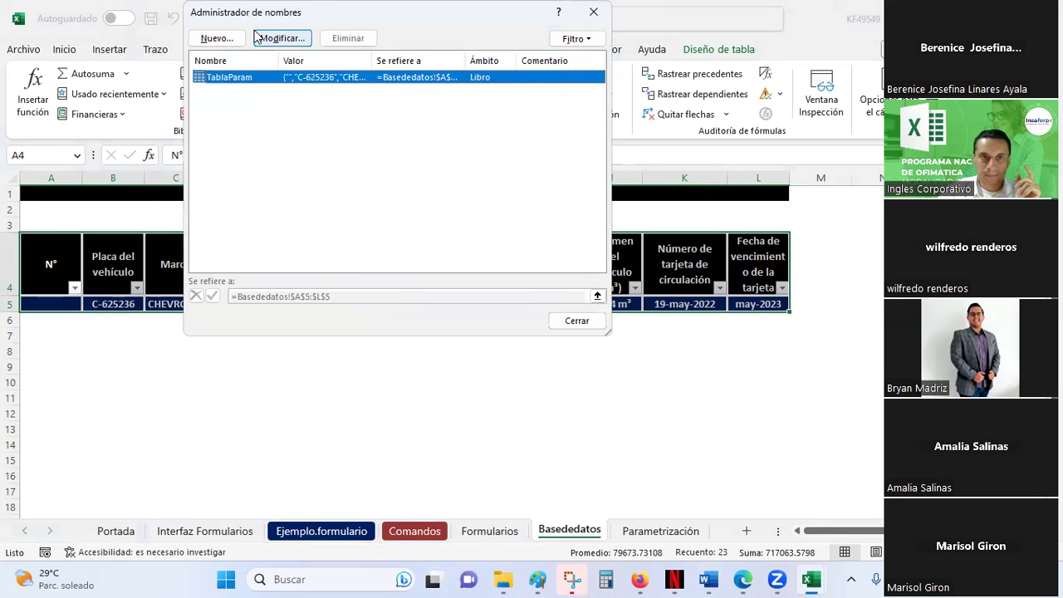
pyautogui.click(592, 13)
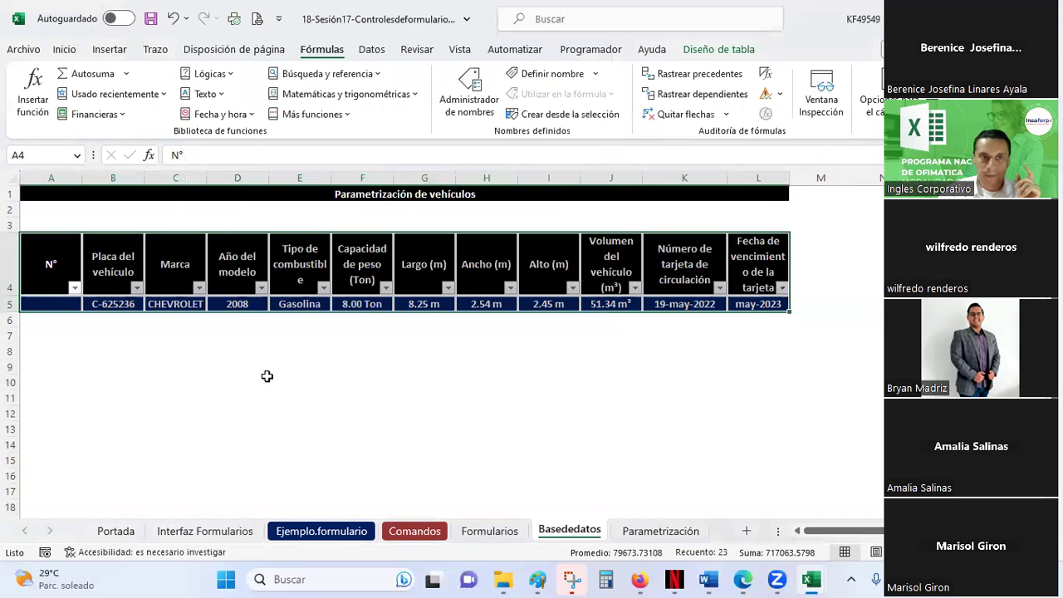
# Convert the vehicle table to a normal range, confirming with Sí.
pyautogui.rightClick(507, 298)
pyautogui.moveTo(550, 359)
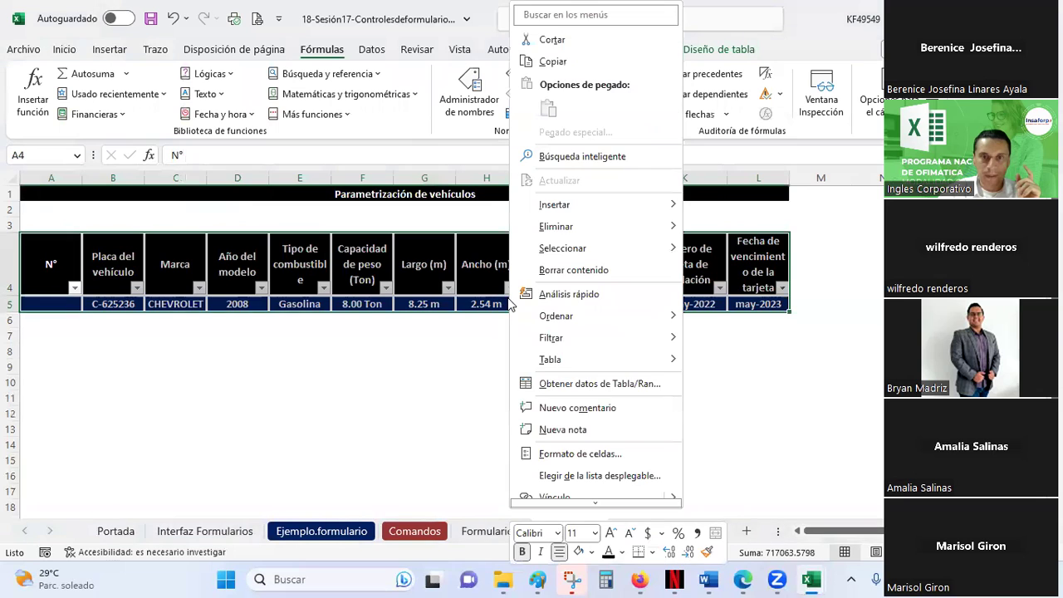
pyautogui.click(743, 383)
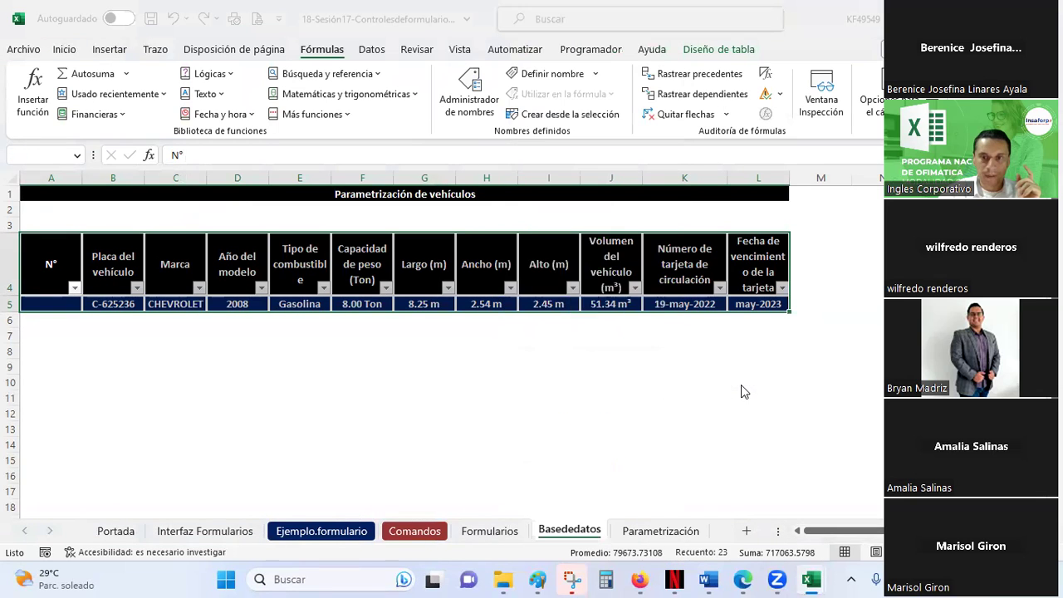
pyautogui.click(505, 330)
pyautogui.click(521, 401)
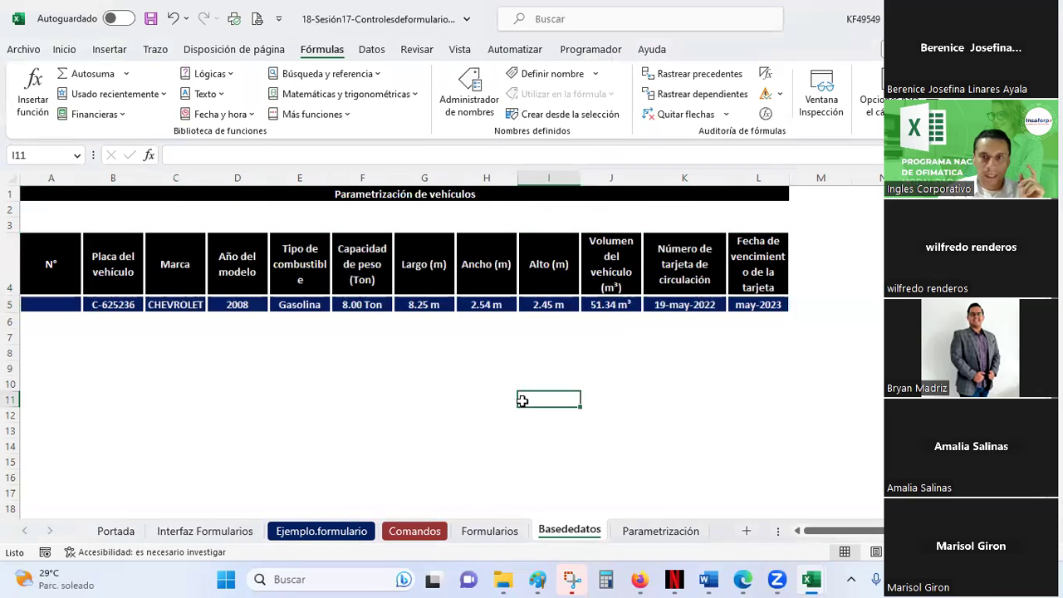
# Narrow column A, widen columns B and E to fit headers, and save.
pyautogui.moveTo(81, 178); pyautogui.dragTo(37, 178)
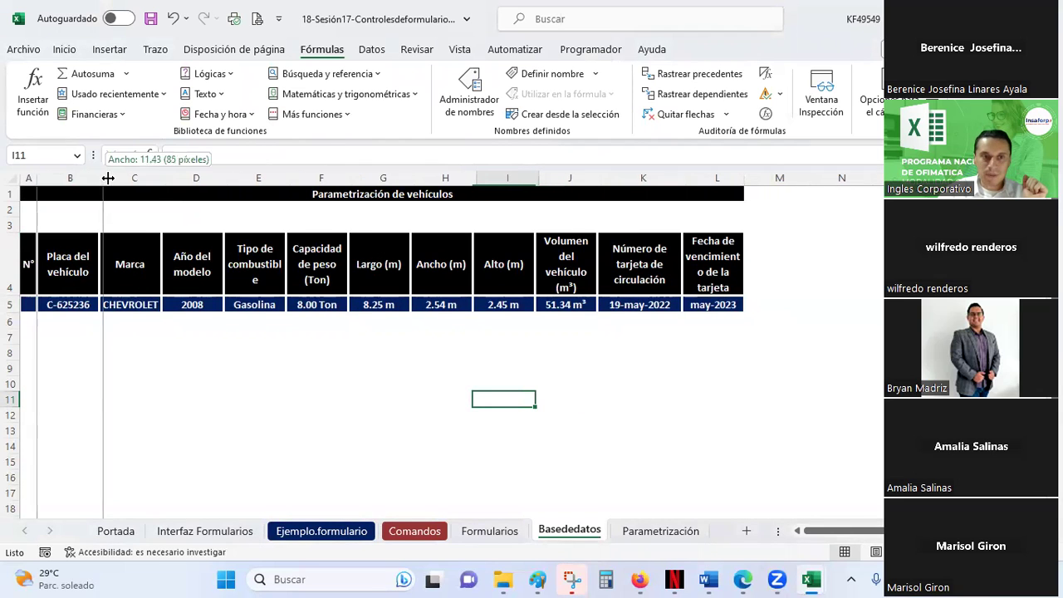
pyautogui.moveTo(105, 177); pyautogui.dragTo(109, 178)
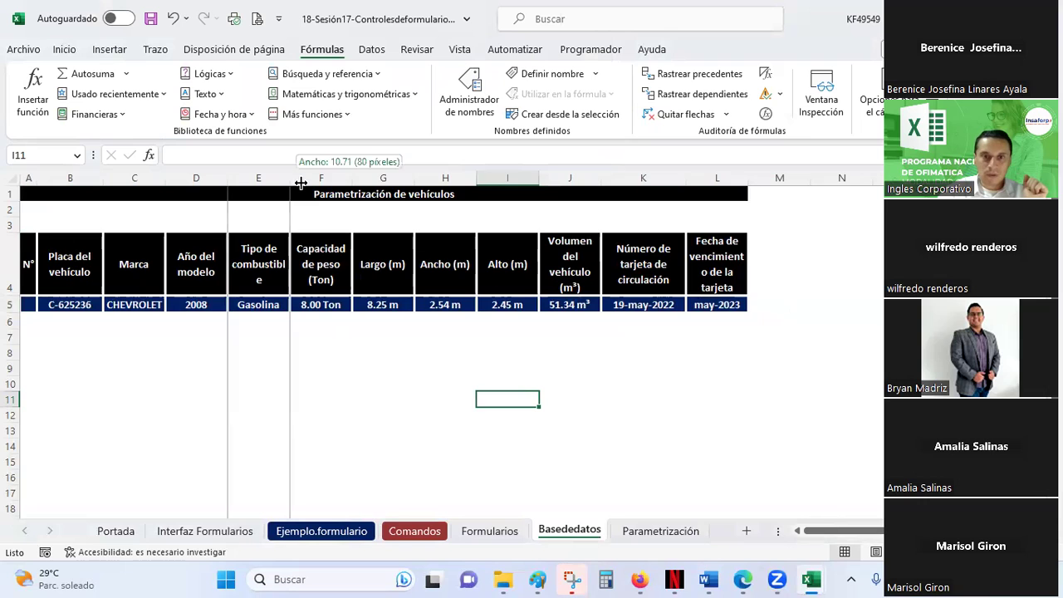
pyautogui.moveTo(288, 178); pyautogui.dragTo(299, 178)
pyautogui.click(590, 253)
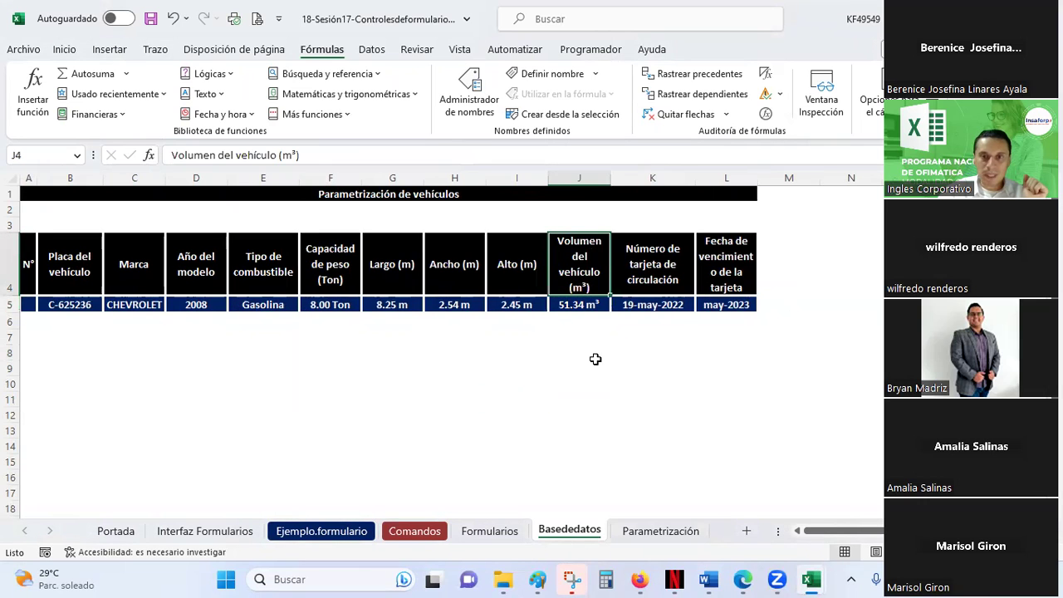
pyautogui.click(150, 19)
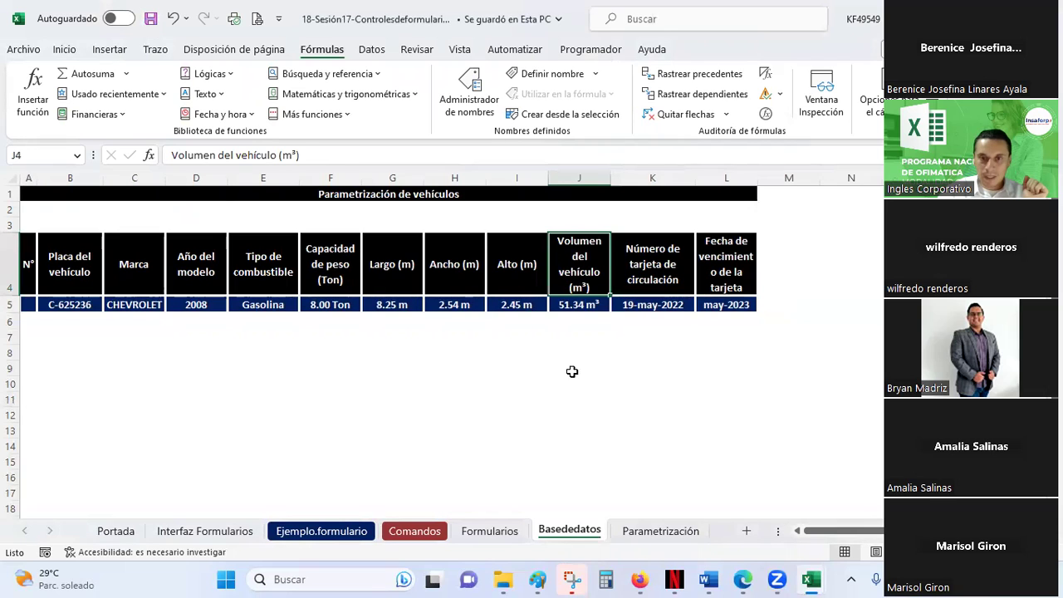
# Check J5's volume formula =G5*H5*I5 against row 5, then select A4:L5.
pyautogui.click(568, 302)
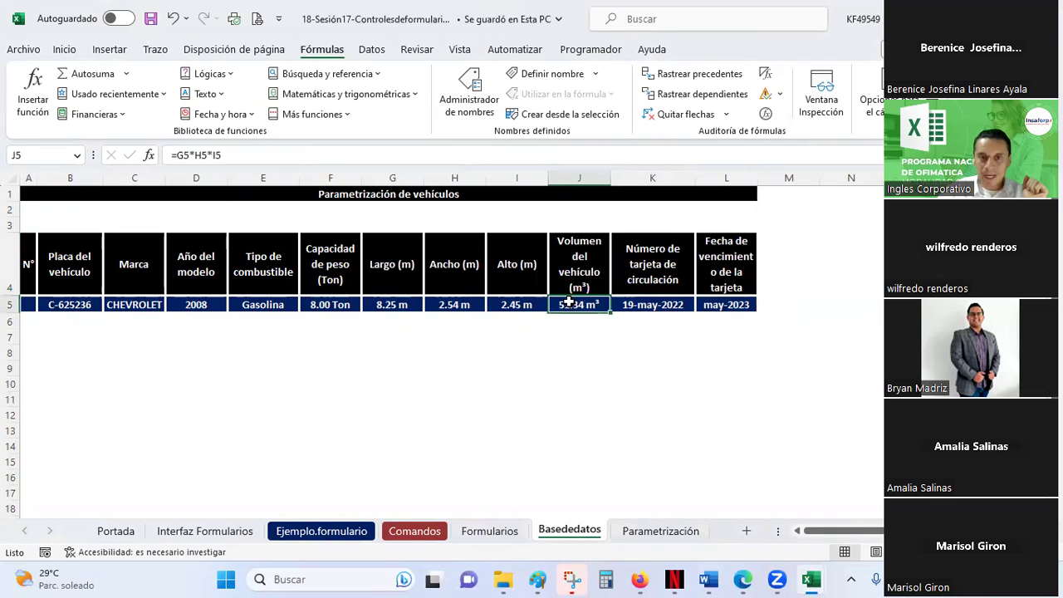
pyautogui.click(392, 309)
pyautogui.click(453, 305)
pyautogui.click(506, 304)
pyautogui.click(564, 303)
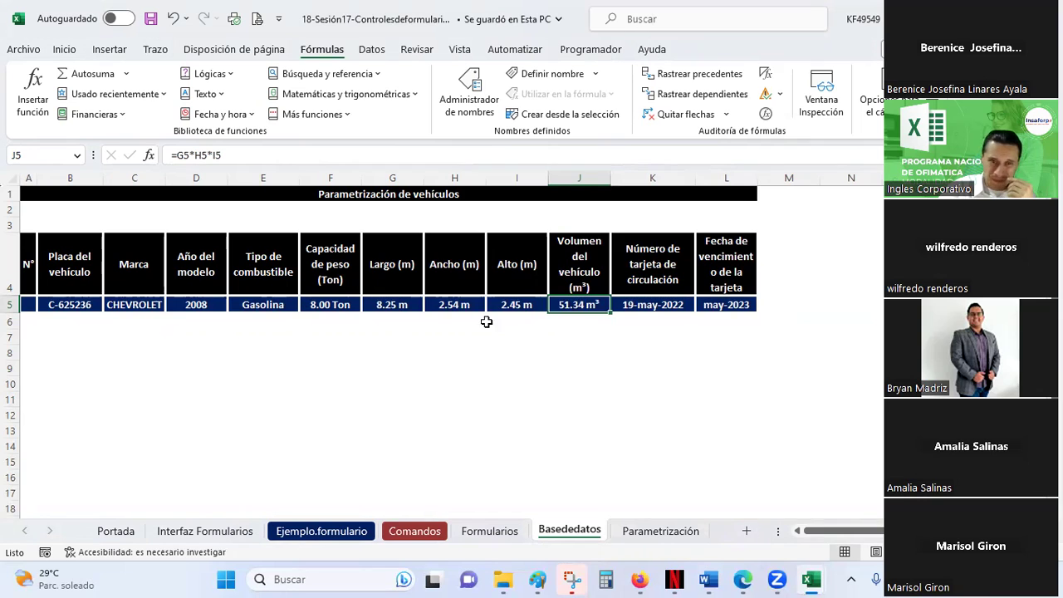
pyautogui.moveTo(27, 257); pyautogui.dragTo(743, 305)
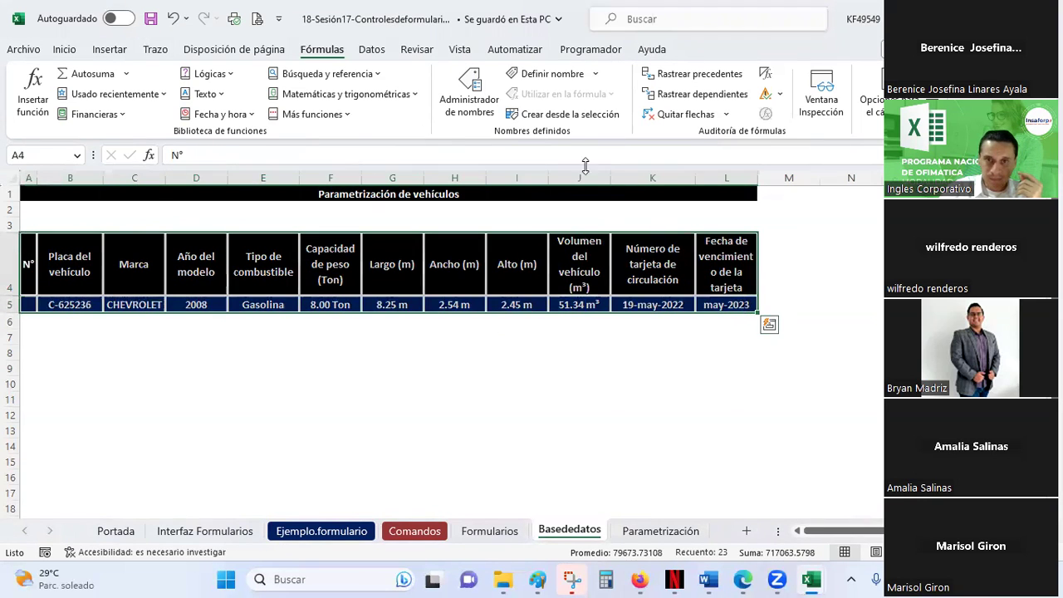
# Insert a table from $A$4:$L$5 with headers enabled, creating Tabla2.
pyautogui.click(102, 52)
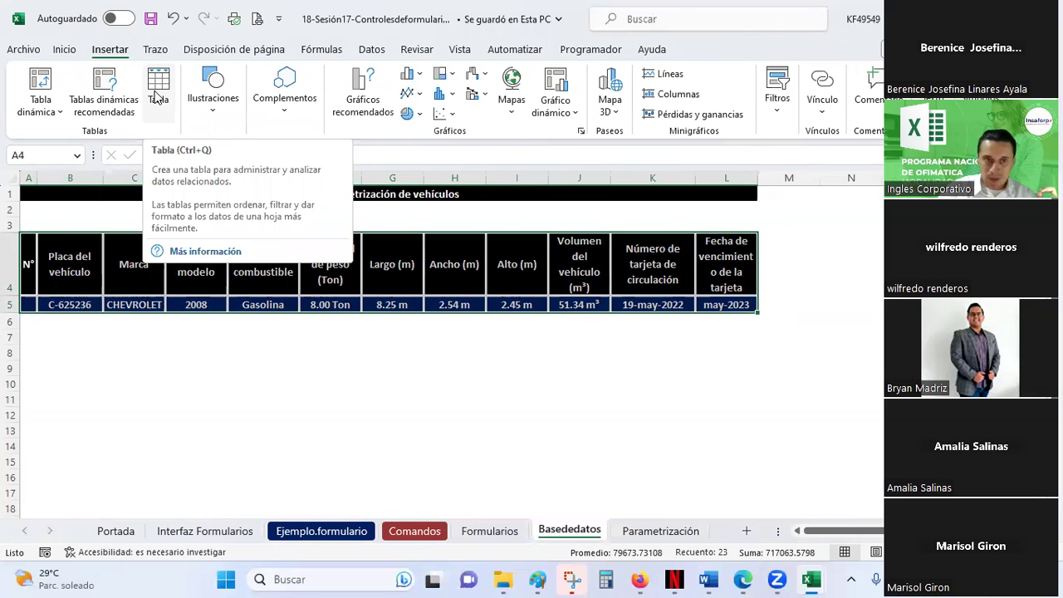
pyautogui.click(158, 98)
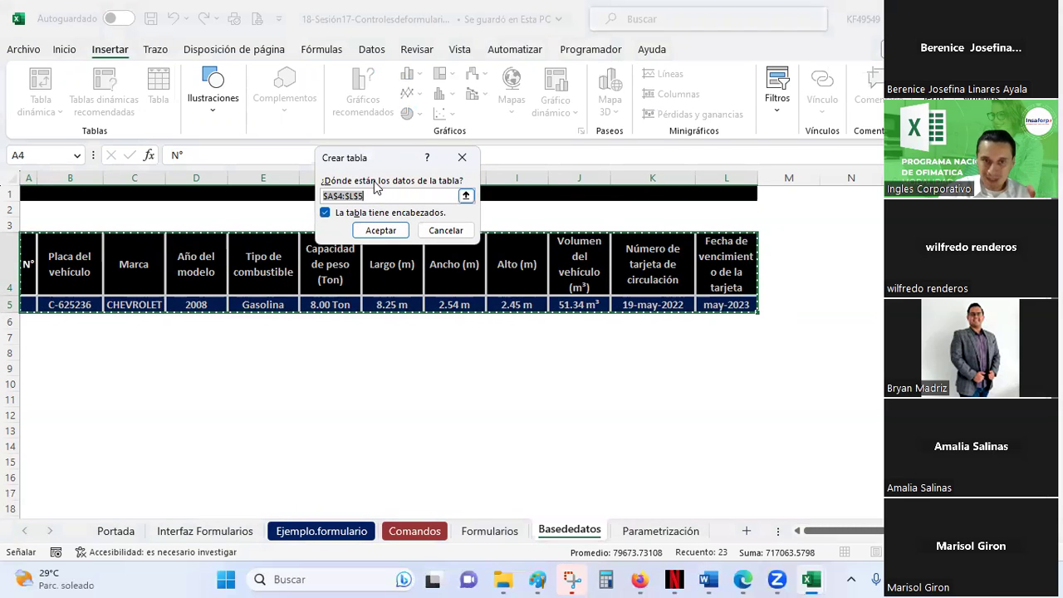
pyautogui.click(379, 233)
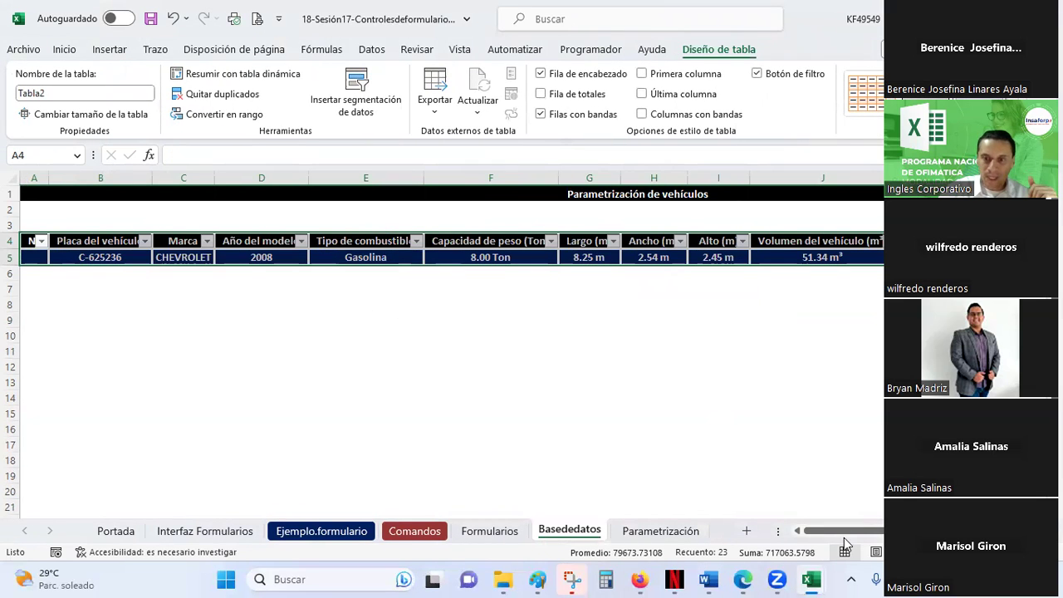
# Change the vehicle table's name from Tabla2 to tablabd in the Nombre de la tabla box.
pyautogui.moveTo(879, 531)
pyautogui.mouseDown()
pyautogui.moveTo(919, 530)
pyautogui.moveTo(824, 530)
pyautogui.mouseUp()
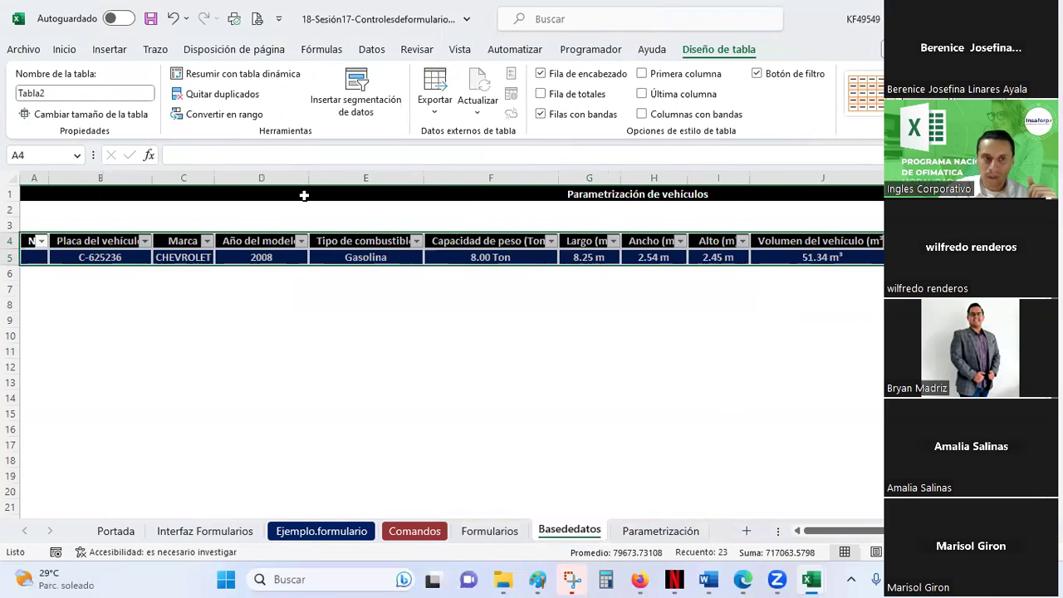
pyautogui.doubleClick(63, 93)
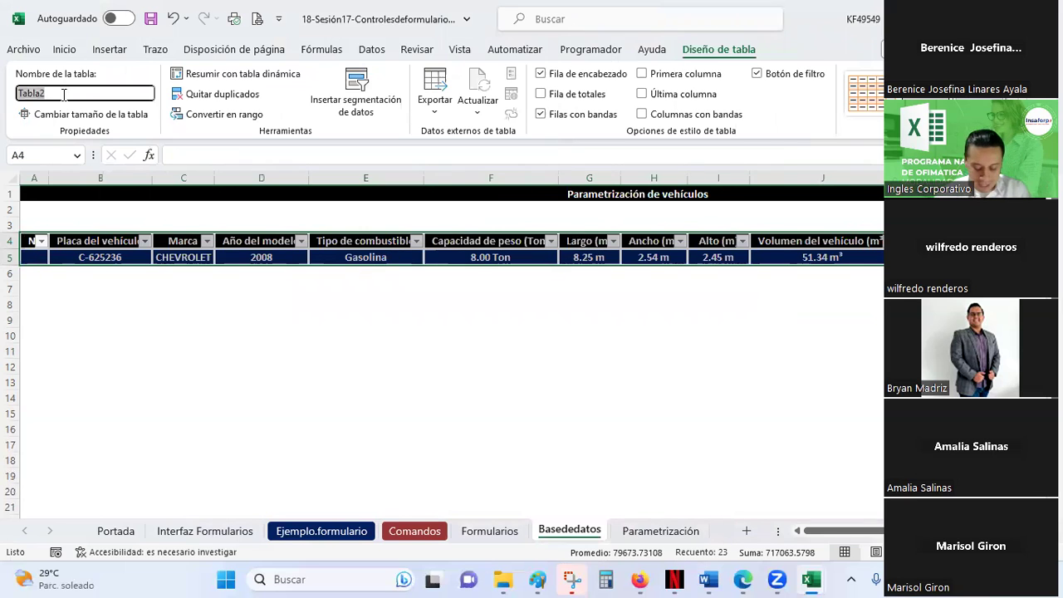
pyautogui.press('BackSpace')
pyautogui.write('Tabla')
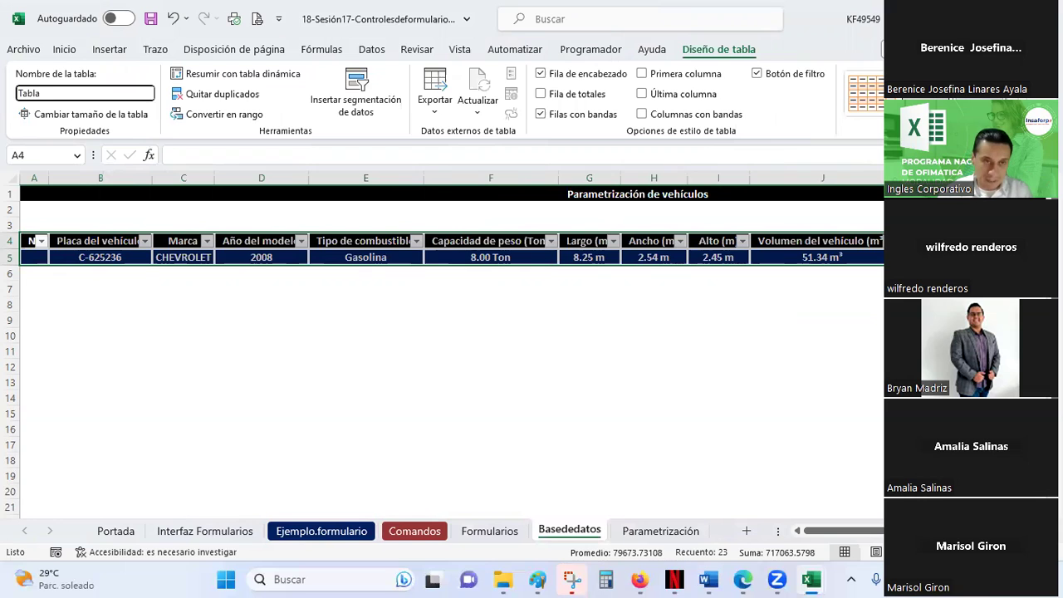
pyautogui.write('BD')
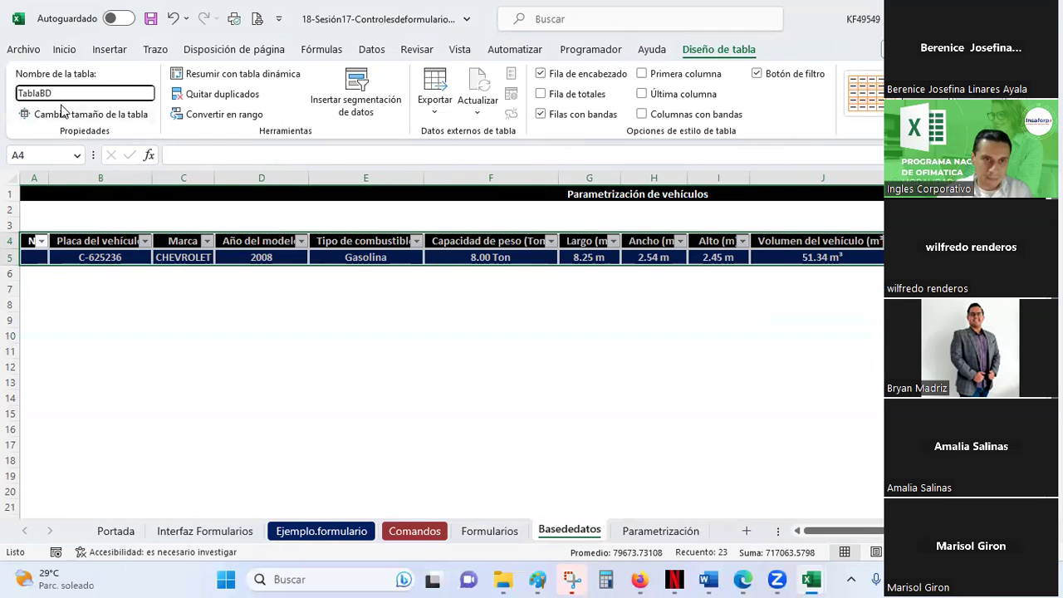
pyautogui.doubleClick(47, 92)
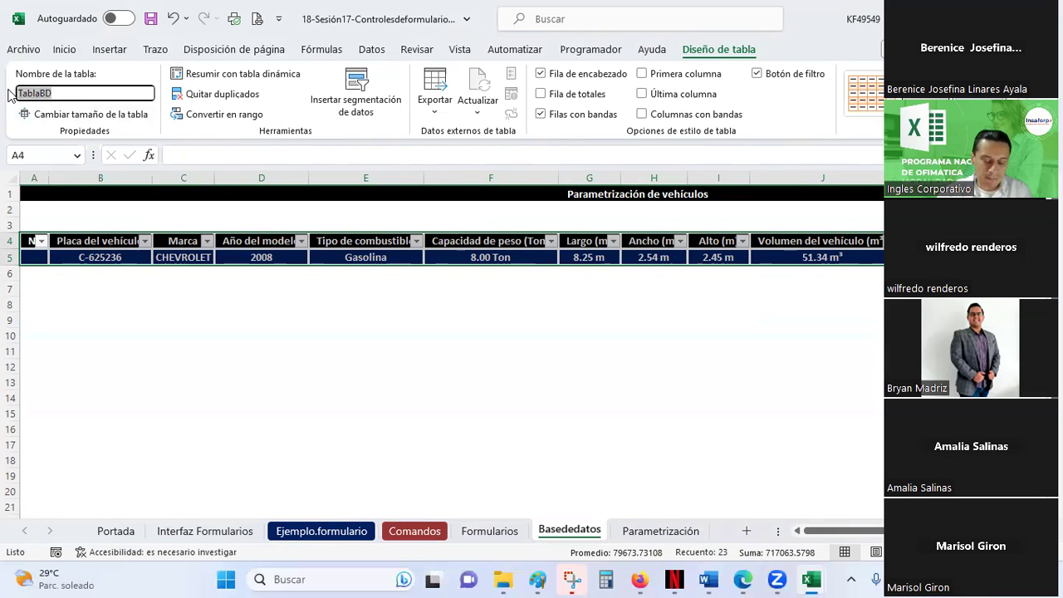
pyautogui.write('tabla')
pyautogui.write('d')
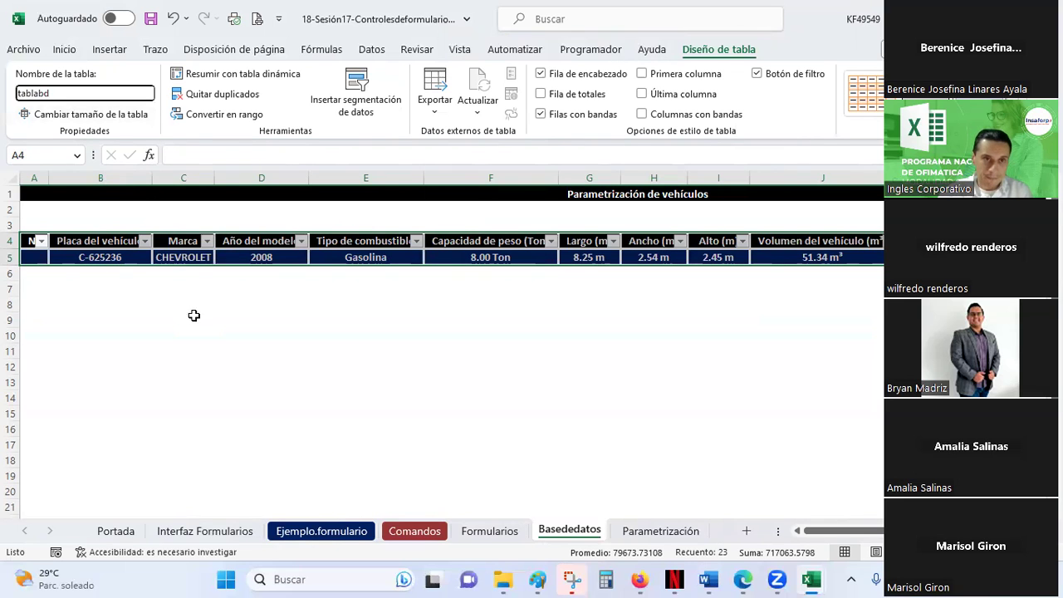
pyautogui.click(207, 350)
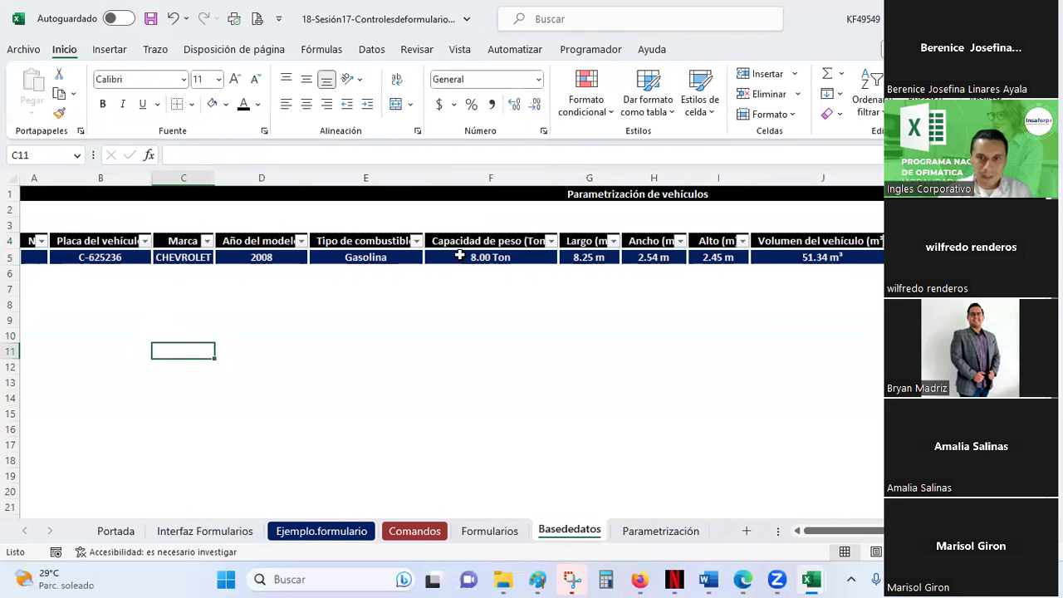
# Delete the Chevrolet sample values in B5:I5 and the card dates in K5:L5.
pyautogui.click(95, 259)
pyautogui.moveTo(197, 260); pyautogui.dragTo(739, 259)
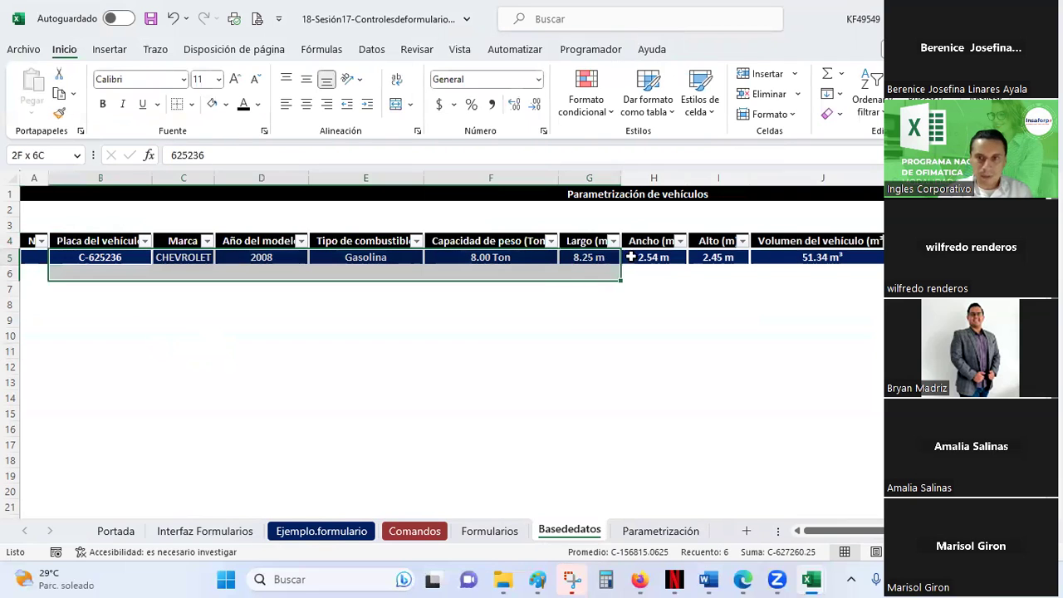
pyautogui.press('Delete')
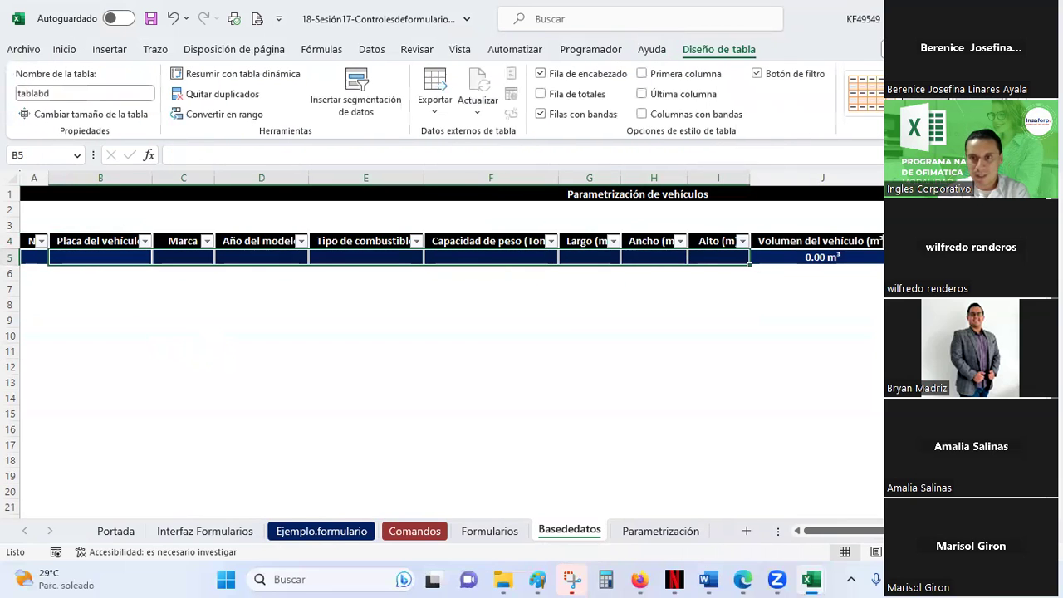
pyautogui.moveTo(880, 258); pyautogui.dragTo(863, 281)
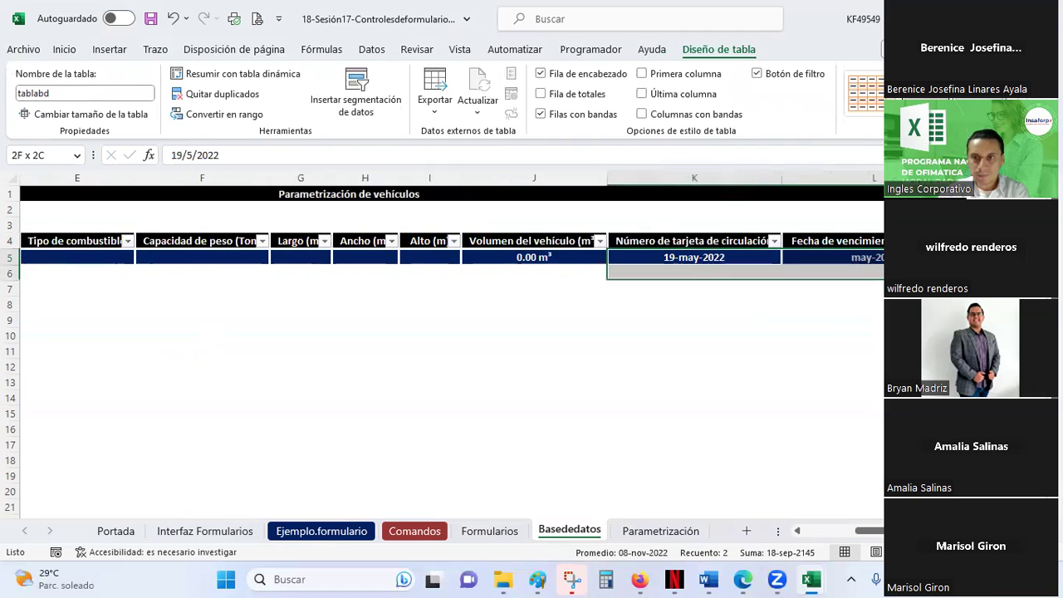
pyautogui.press('Delete')
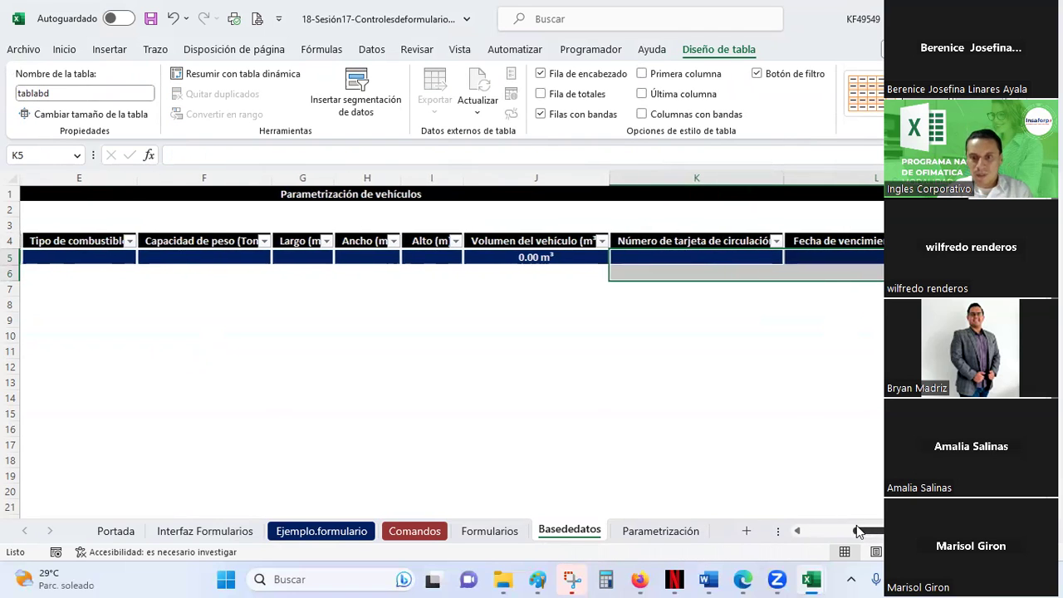
pyautogui.moveTo(868, 530); pyautogui.dragTo(809, 531)
pyautogui.click(365, 350)
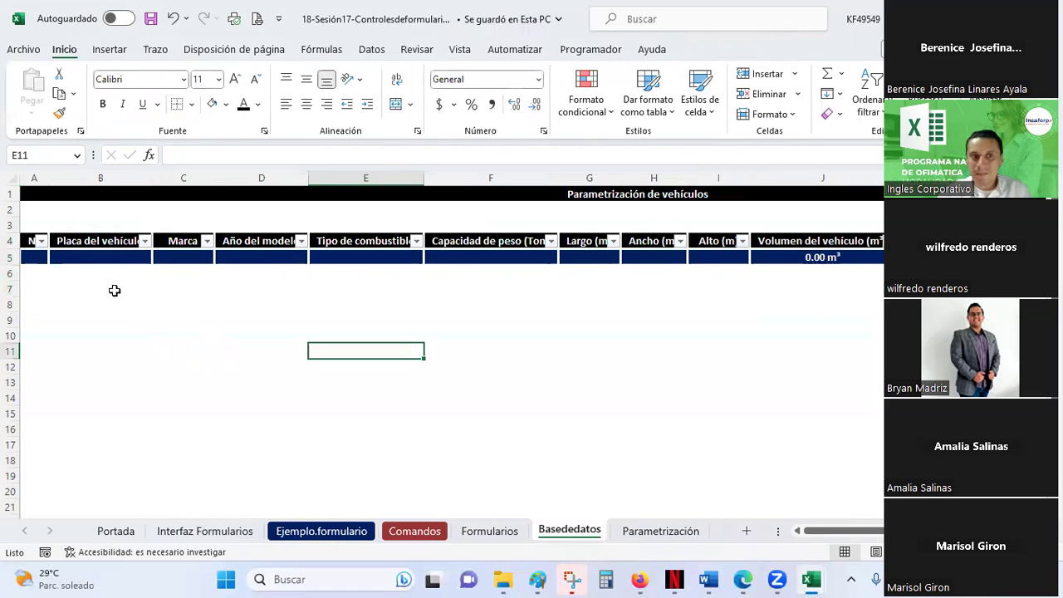
# Insert an empty row above the title in row 1 using Inicio > Insertar.
pyautogui.keyDown('ctrl'); pyautogui.scroll(1, 109, 316); pyautogui.keyUp('ctrl')
pyautogui.keyDown('ctrl'); pyautogui.scroll(1, 110, 316); pyautogui.keyUp('ctrl')
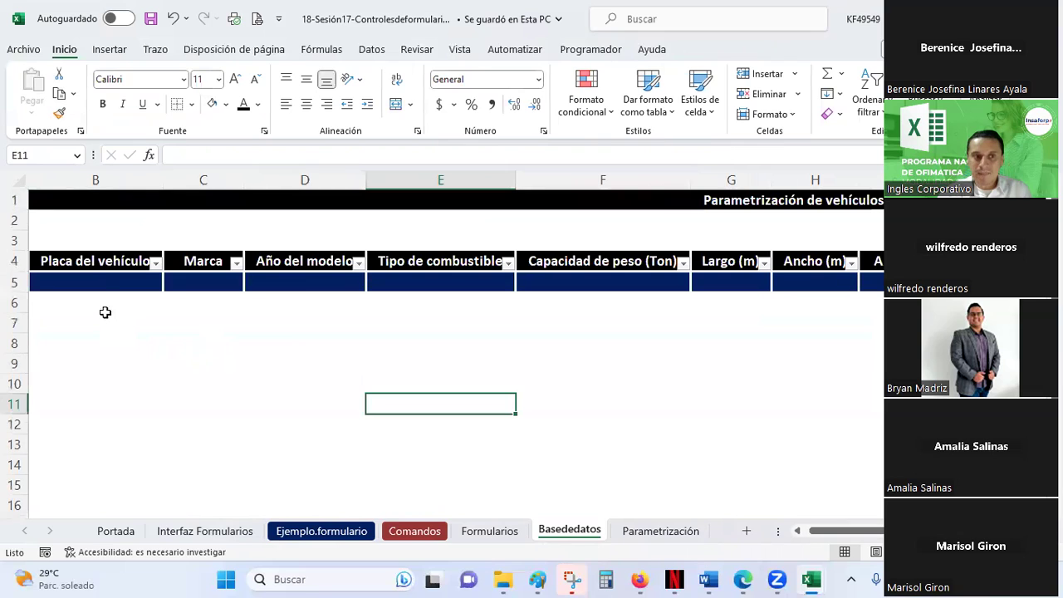
pyautogui.click(41, 260)
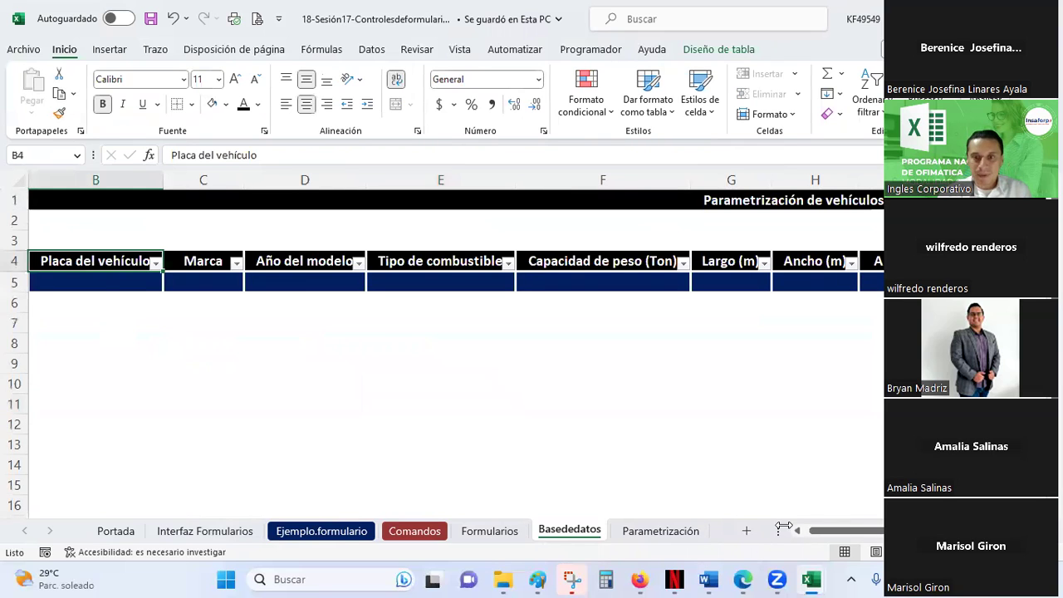
pyautogui.click(796, 530)
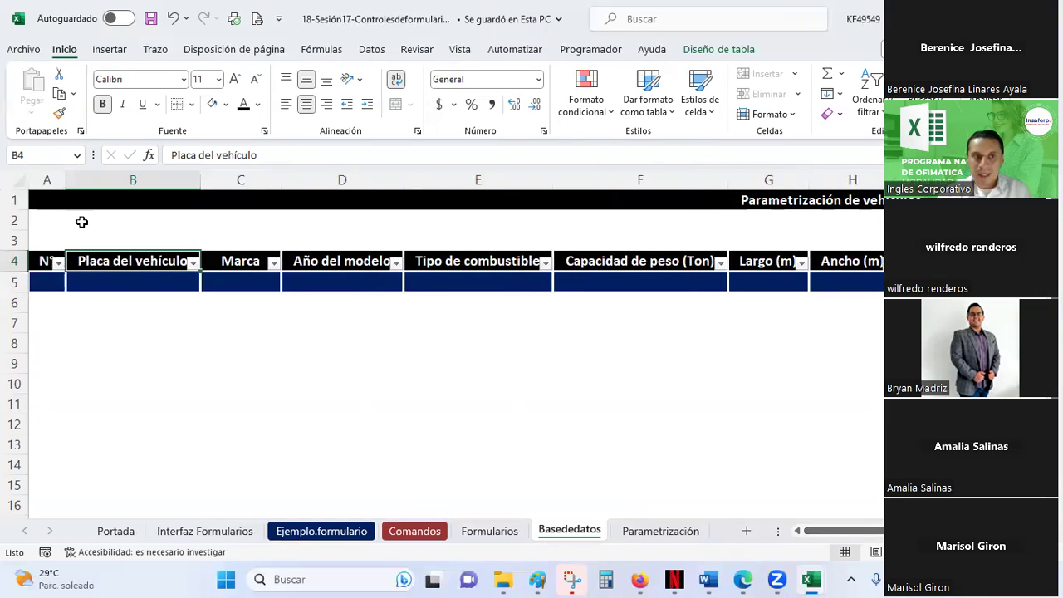
pyautogui.click(37, 261)
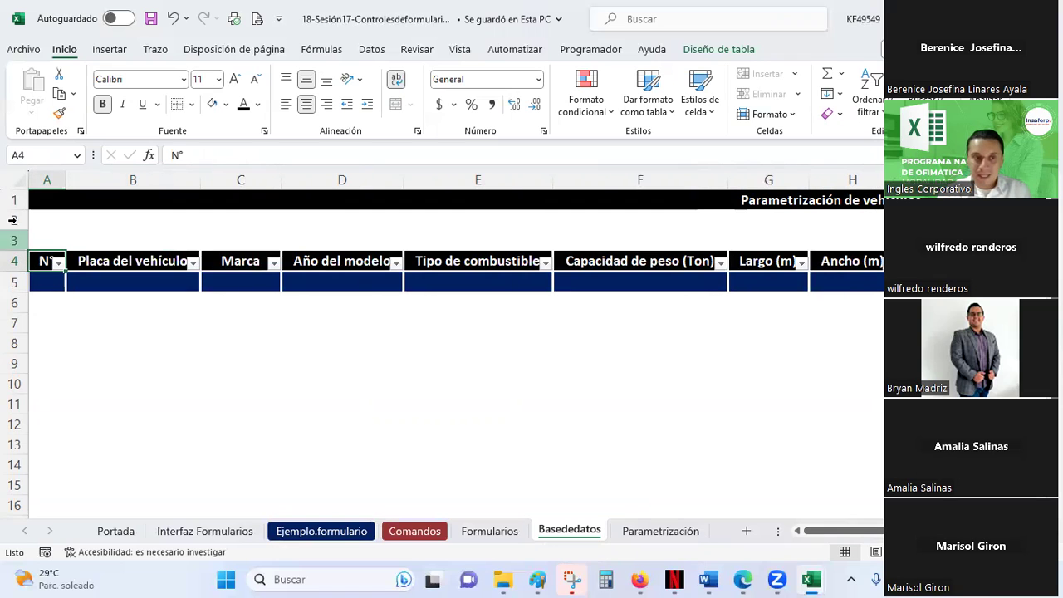
pyautogui.click(13, 202)
pyautogui.click(740, 79)
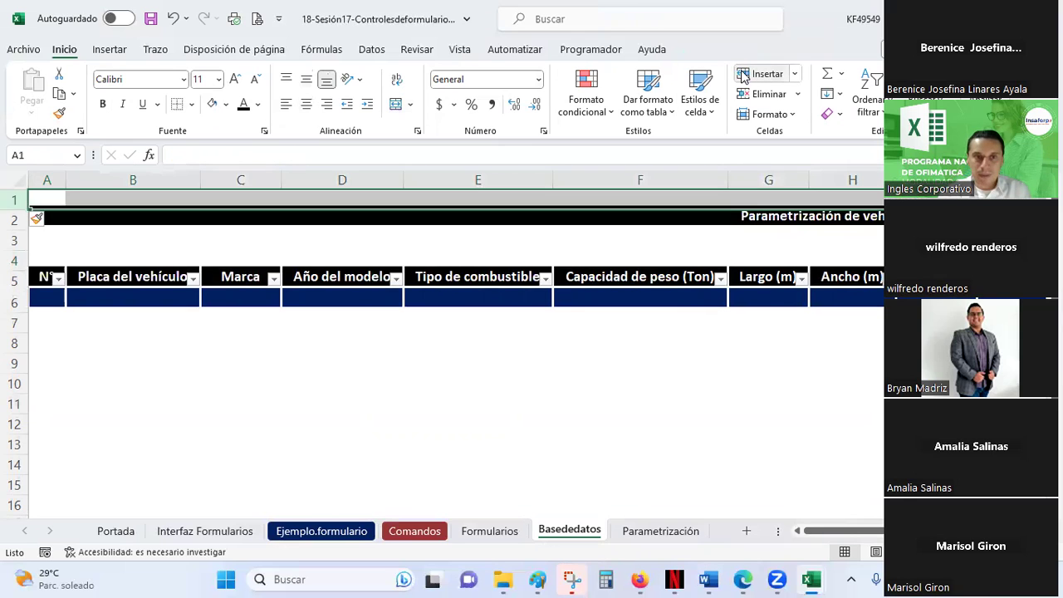
pyautogui.click(594, 241)
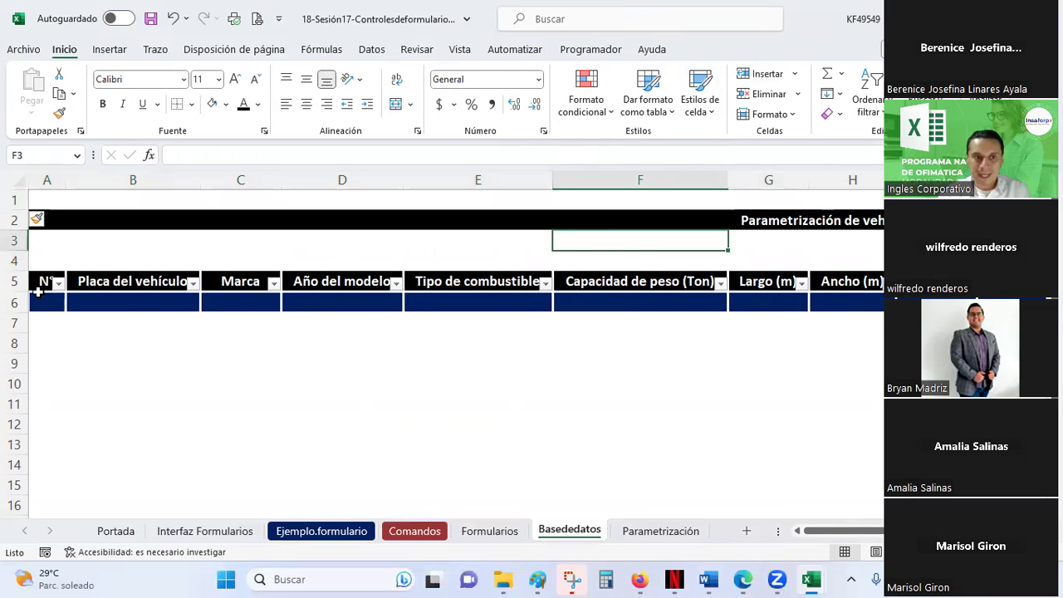
# Check the shifted table by selecting its header and data rows, then deselect.
pyautogui.click(38, 282)
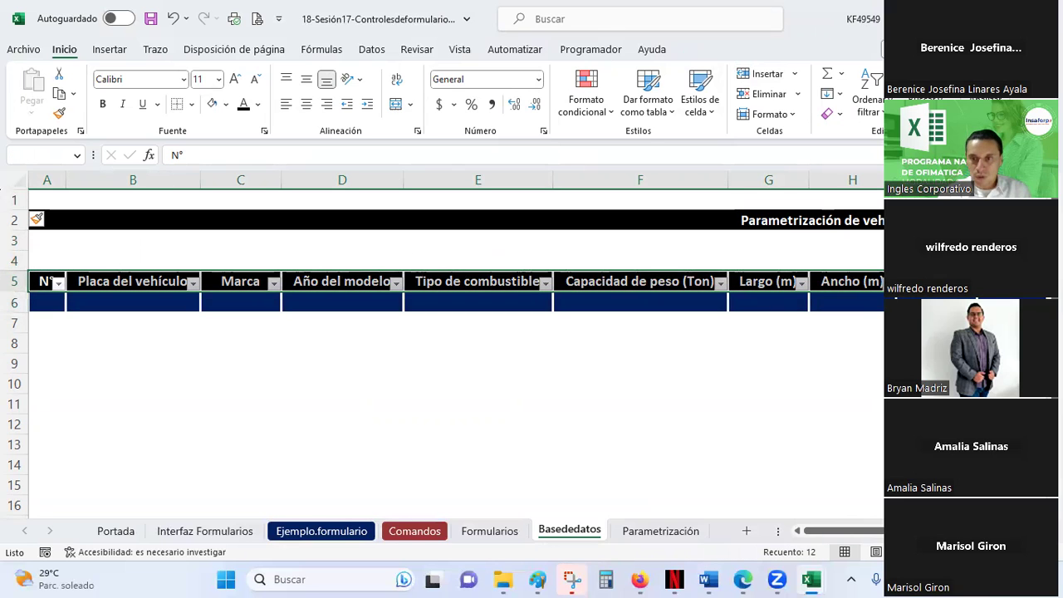
pyautogui.hotkey('shift', 'Down')
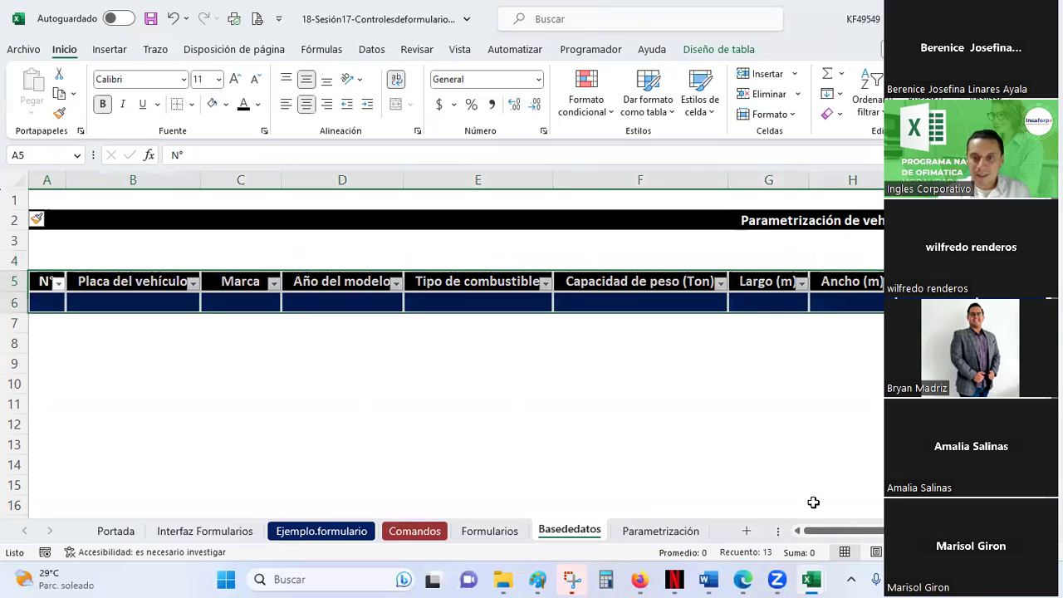
pyautogui.moveTo(837, 531); pyautogui.dragTo(913, 530)
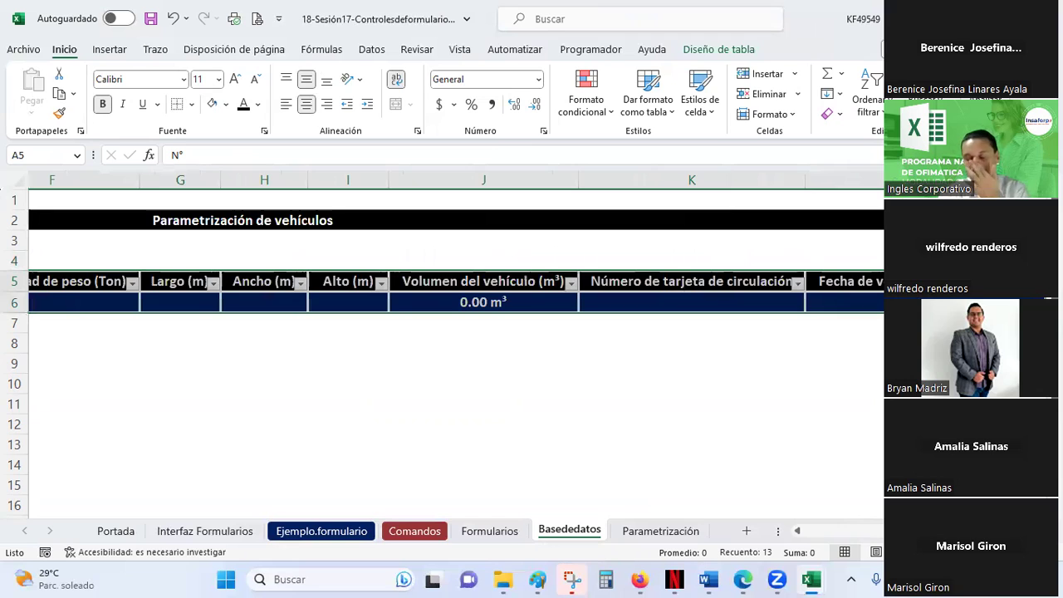
pyautogui.hscroll(-3, 747, 493)
pyautogui.hscroll(-3, 491, 450)
pyautogui.click(463, 443)
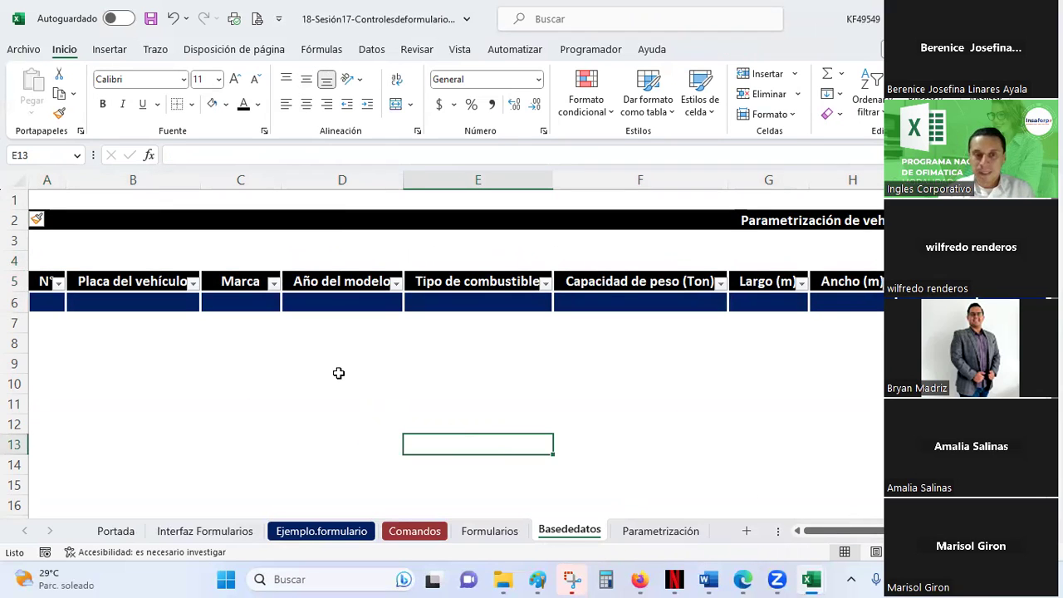
# Turn off Datos > Filtro from the Tipo de combustible header to drop tablabd's filter buttons.
pyautogui.click(374, 51)
pyautogui.click(549, 93)
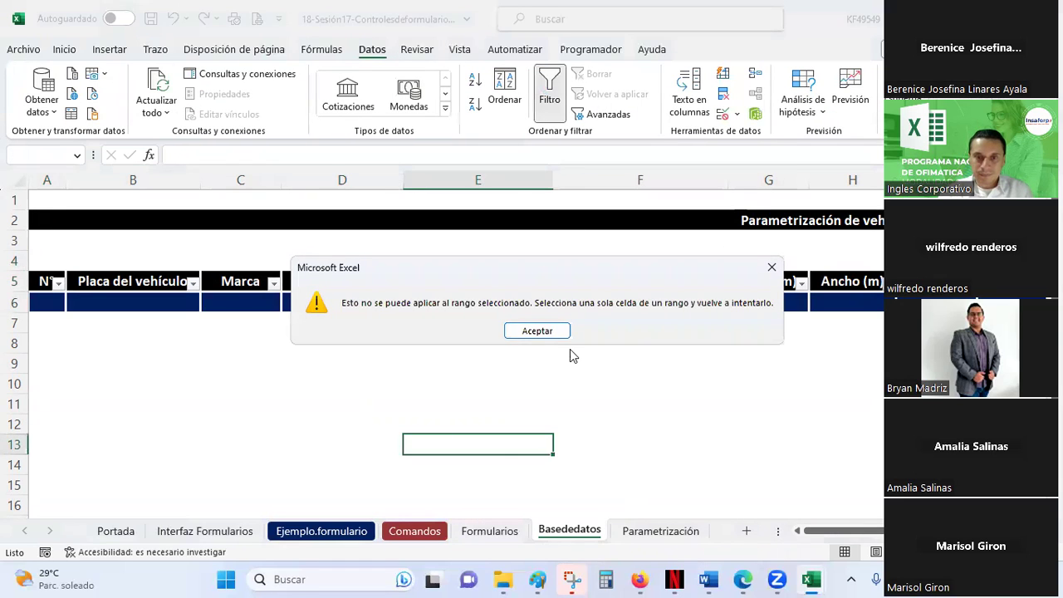
pyautogui.click(547, 329)
pyautogui.click(506, 281)
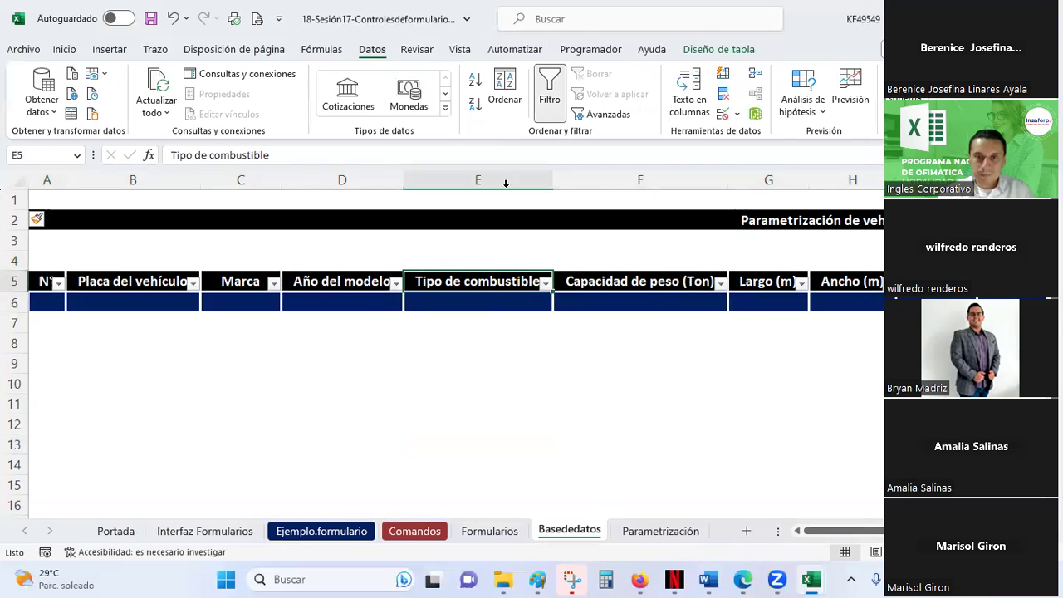
pyautogui.click(548, 91)
pyautogui.click(515, 378)
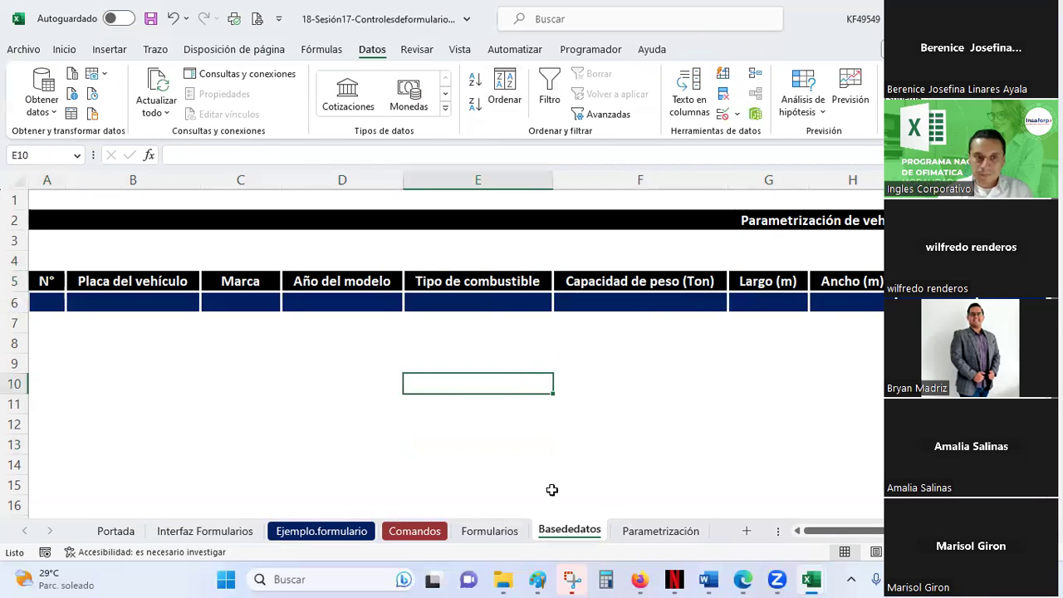
# Select the table's header and data rows C5:J6 on Basededatos to review them.
pyautogui.keyDown('ctrl'); pyautogui.scroll(-1, 670, 361); pyautogui.keyUp('ctrl')
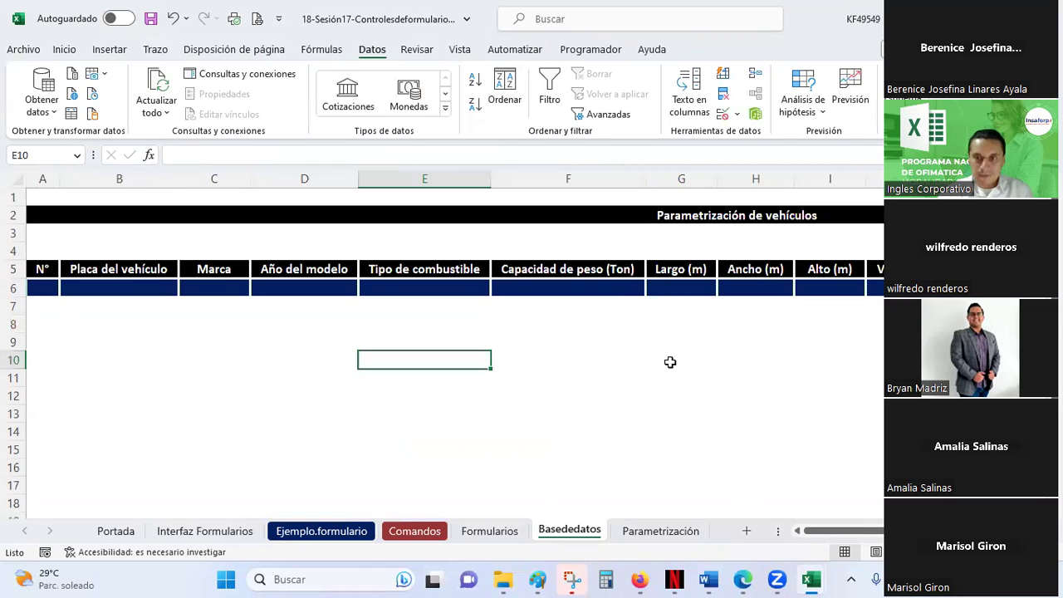
pyautogui.keyDown('ctrl'); pyautogui.scroll(-1, 670, 362); pyautogui.keyUp('ctrl')
pyautogui.keyDown('ctrl'); pyautogui.scroll(-1, 670, 362); pyautogui.keyUp('ctrl')
pyautogui.keyDown('ctrl'); pyautogui.scroll(1, 670, 362); pyautogui.keyUp('ctrl')
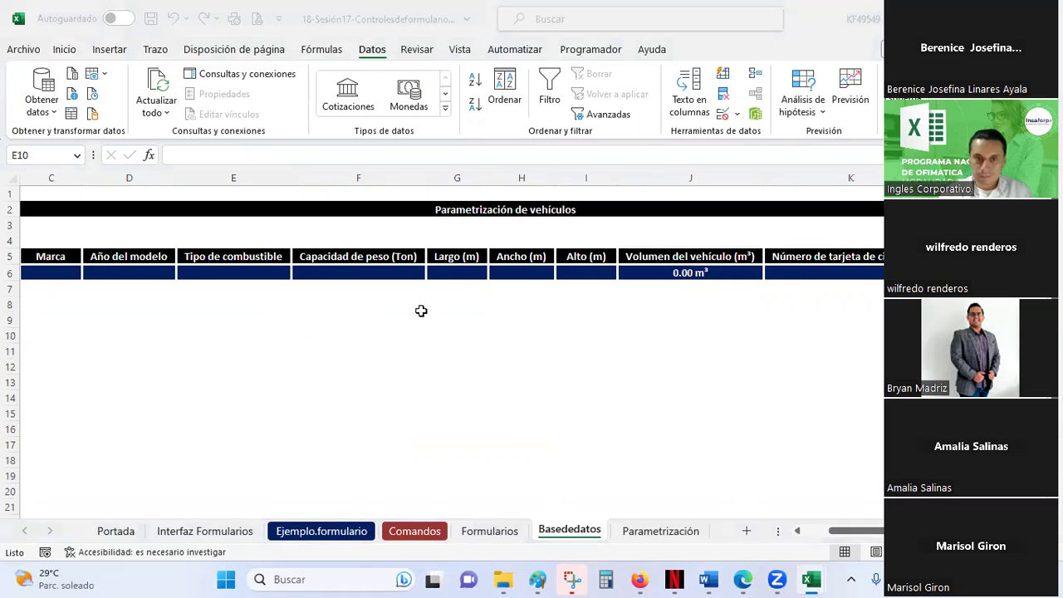
pyautogui.click(66, 259)
pyautogui.moveTo(176, 276); pyautogui.dragTo(756, 268)
pyautogui.click(656, 378)
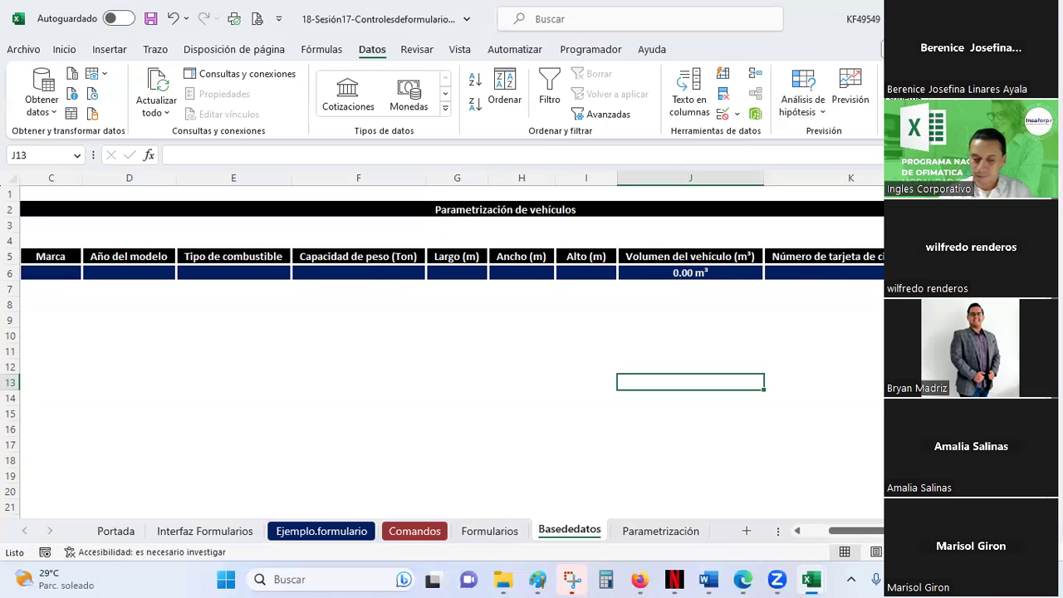
# Scroll back to column A and switch to the Google Sheets attendance spreadsheet.
pyautogui.click(407, 409)
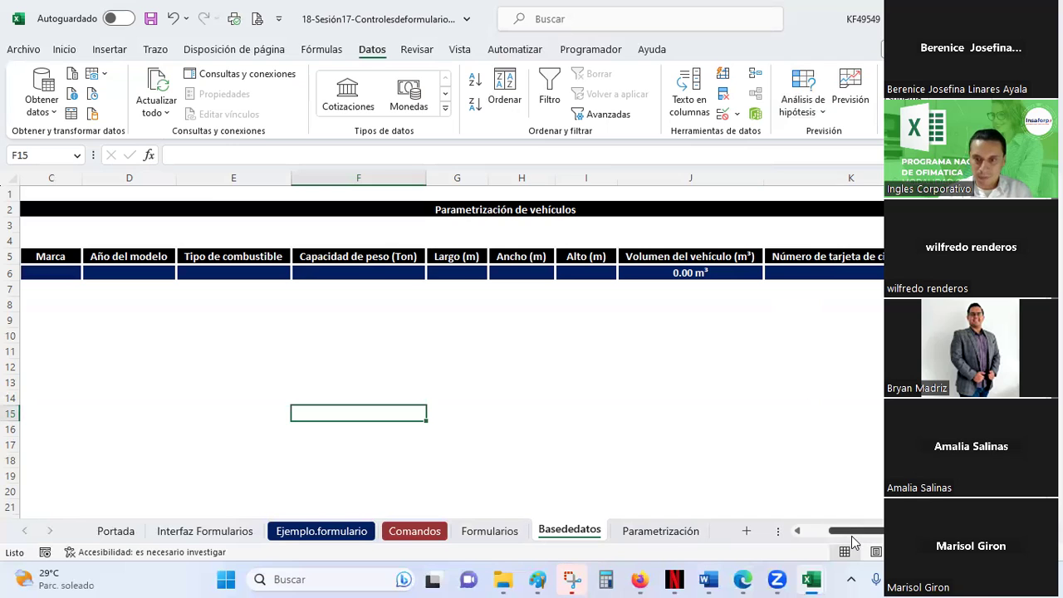
pyautogui.moveTo(852, 532); pyautogui.dragTo(868, 532)
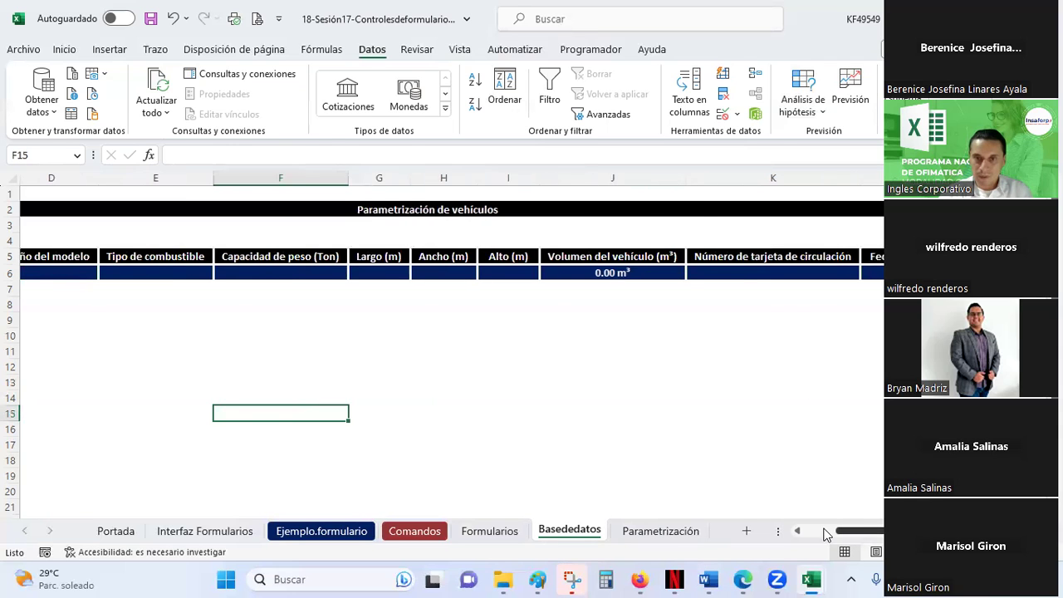
pyautogui.click(822, 532)
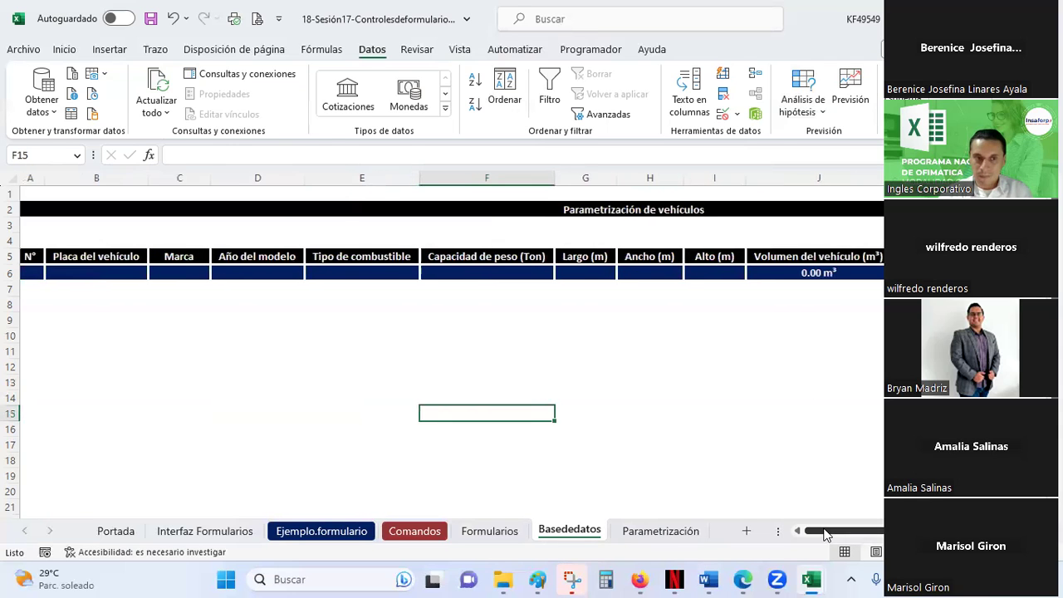
pyautogui.click(639, 579)
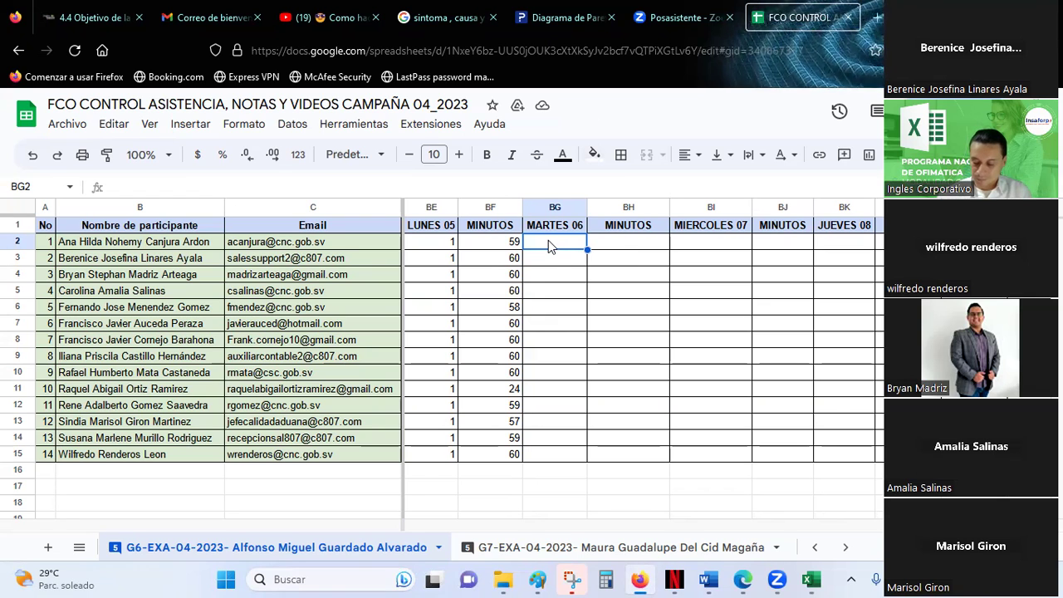
# Enter 1 in cells BG2 through BG11 for participants 1–10 under MARTES 06.
pyautogui.write('1')
pyautogui.press('Return')
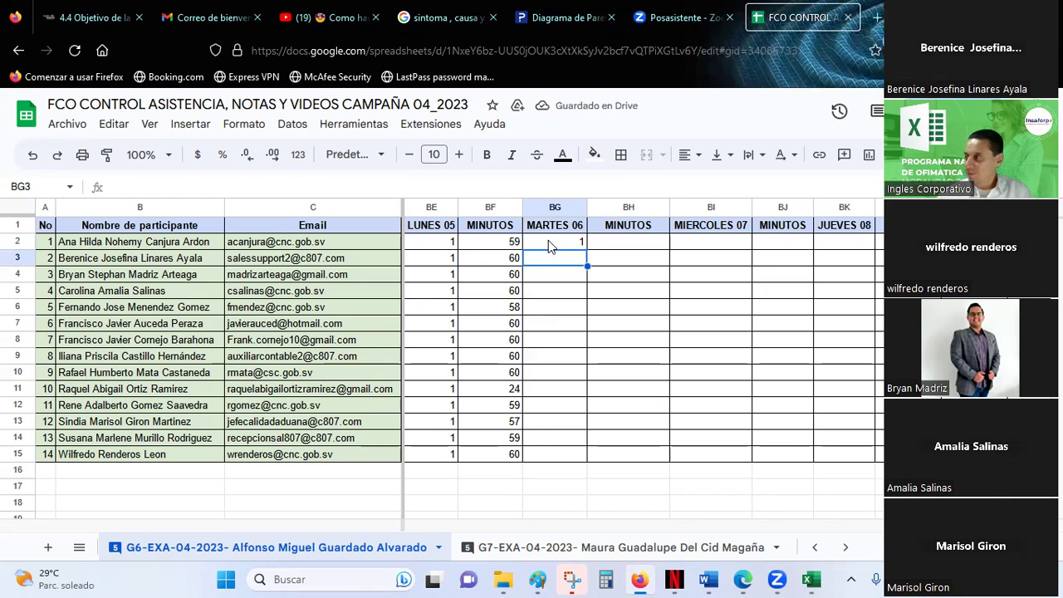
pyautogui.write('1')
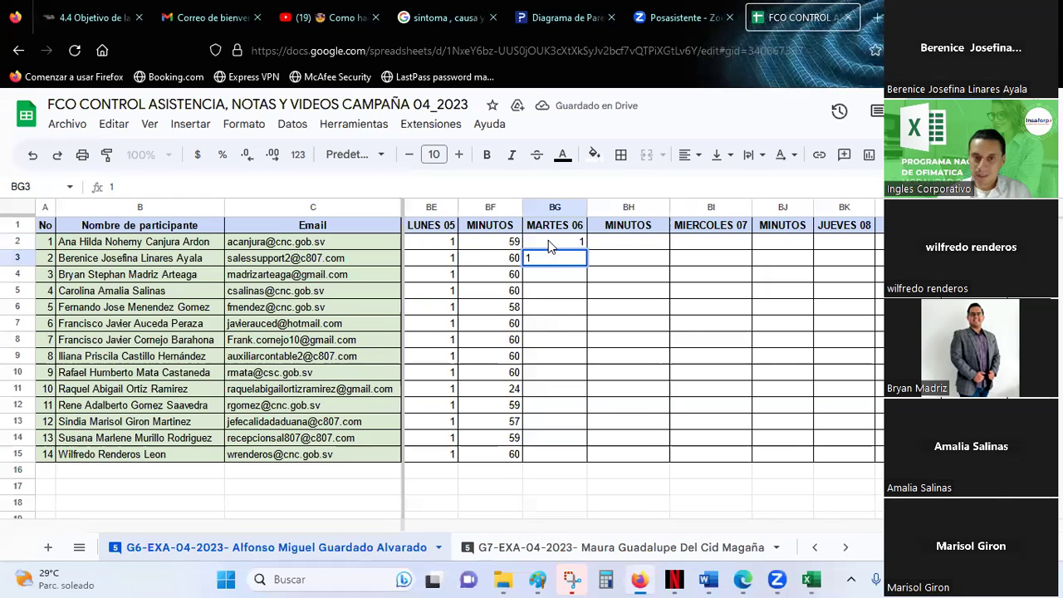
pyautogui.press('Return')
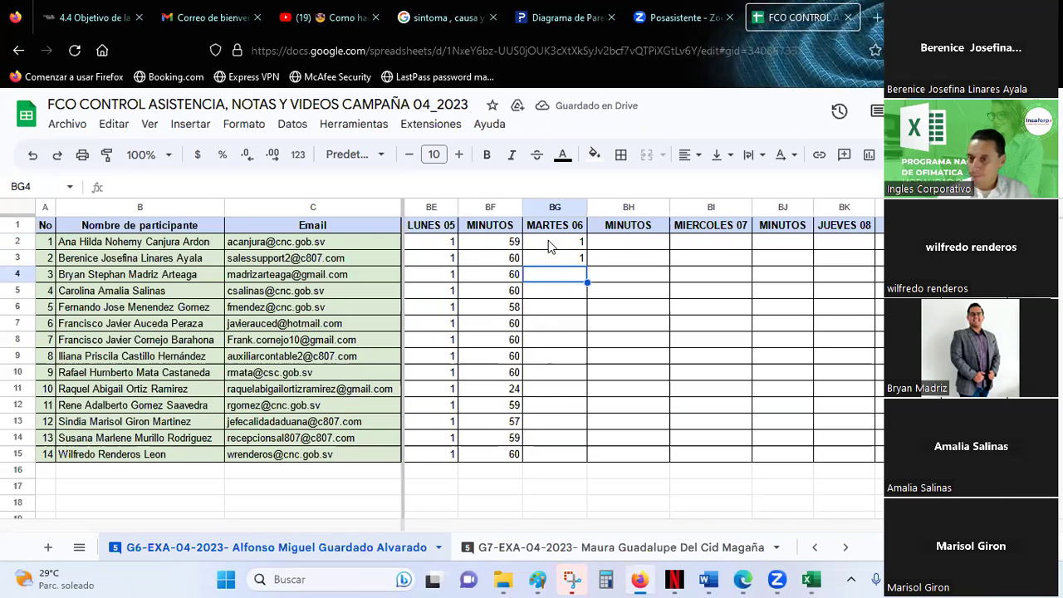
pyautogui.write('1')
pyautogui.press('Return')
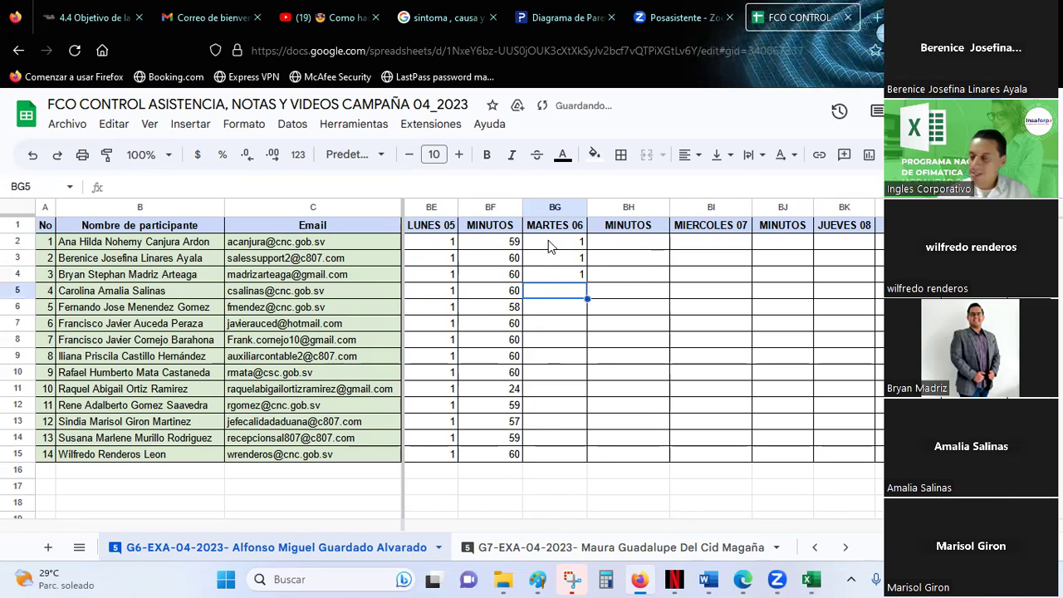
pyautogui.write('1')
pyautogui.press('Return')
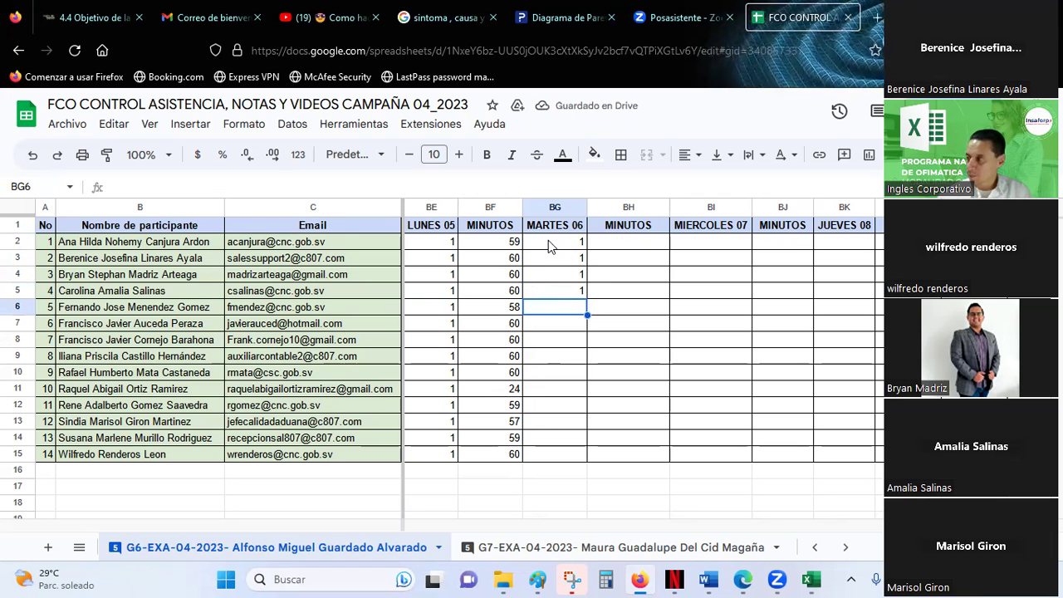
pyautogui.write('1')
pyautogui.press('Return')
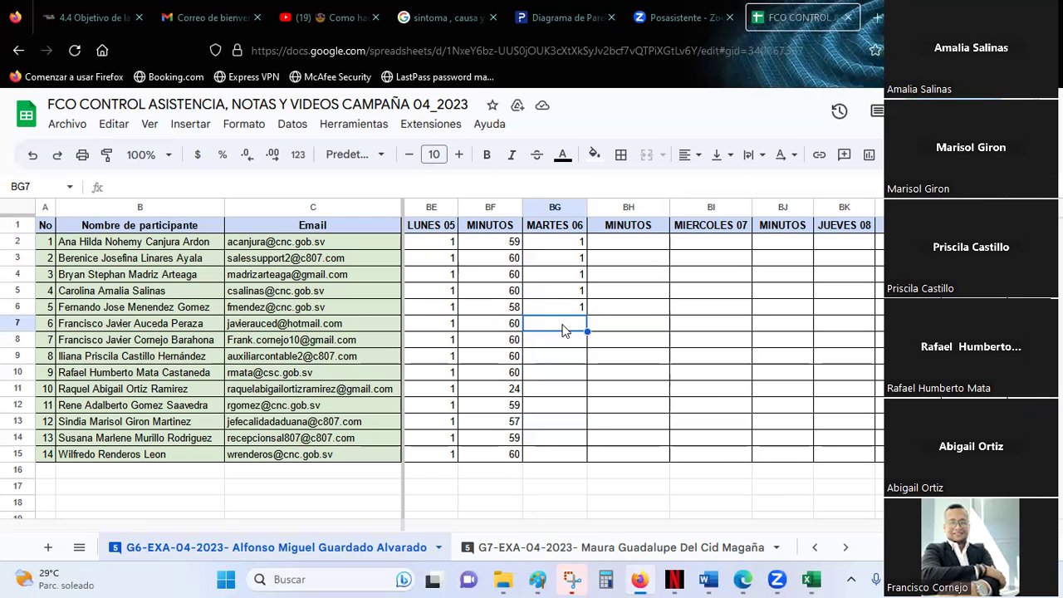
pyautogui.write('1')
pyautogui.press('Return')
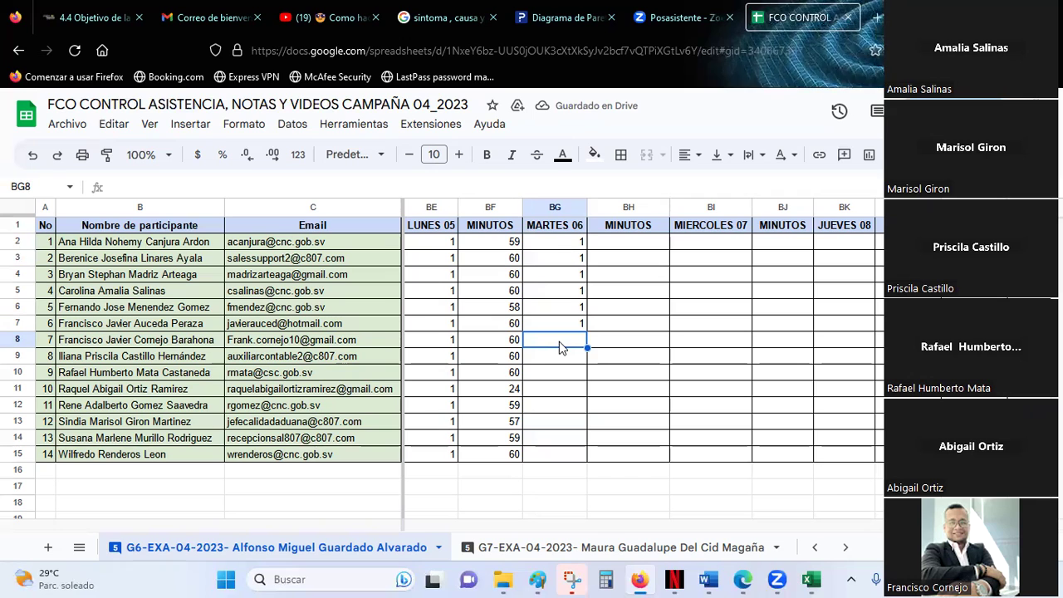
pyautogui.write('1')
pyautogui.press('Return')
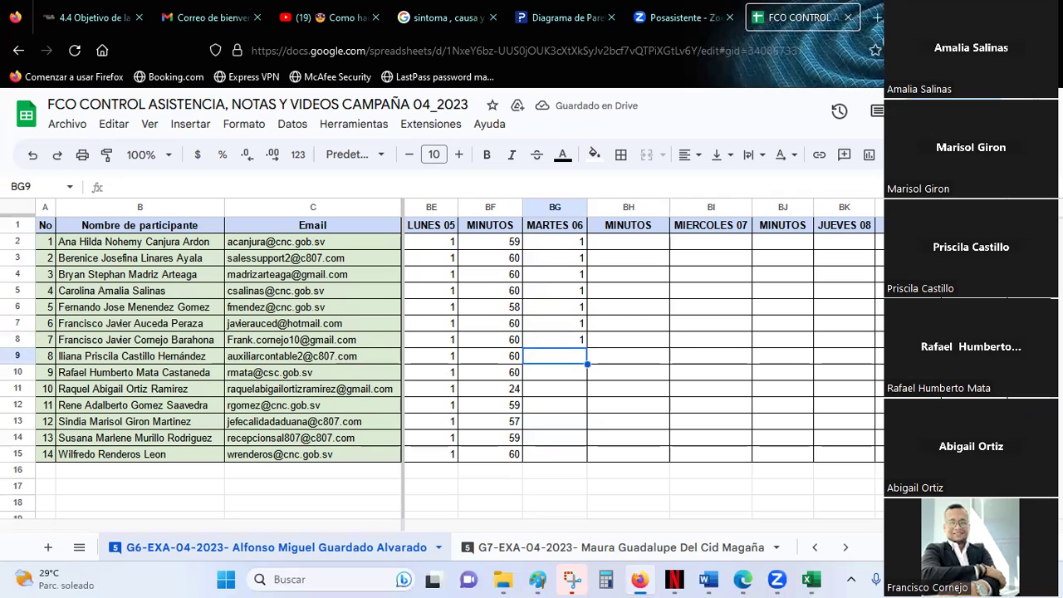
pyautogui.write('1')
pyautogui.press('Return')
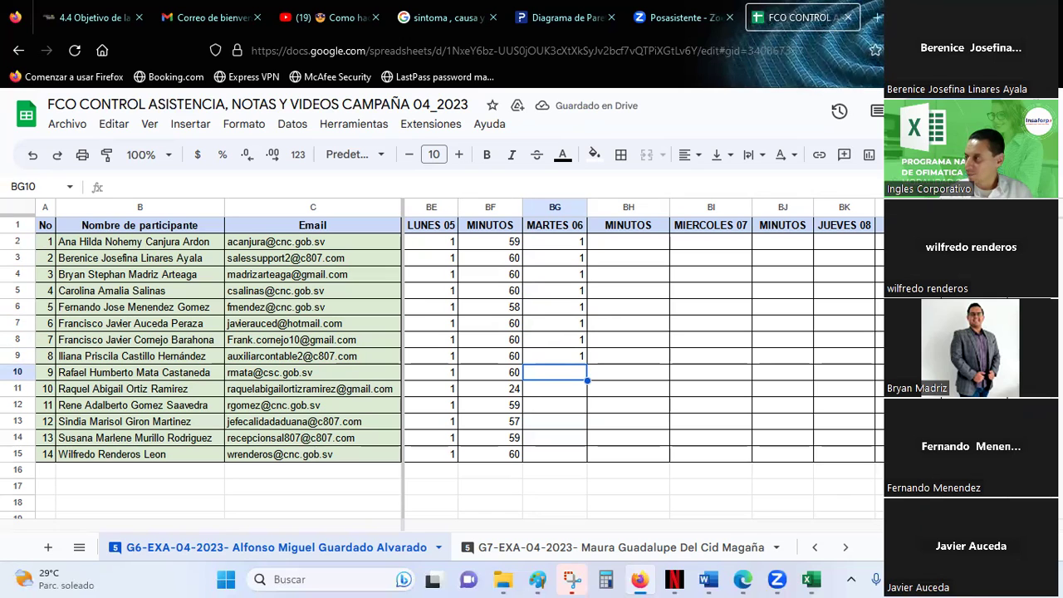
pyautogui.write('1')
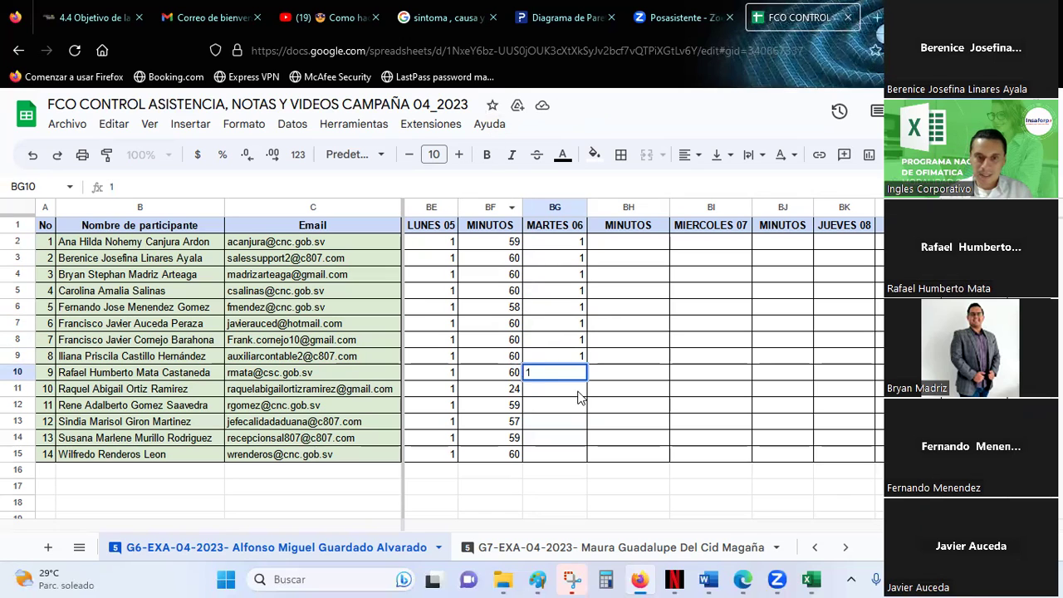
pyautogui.press('Return')
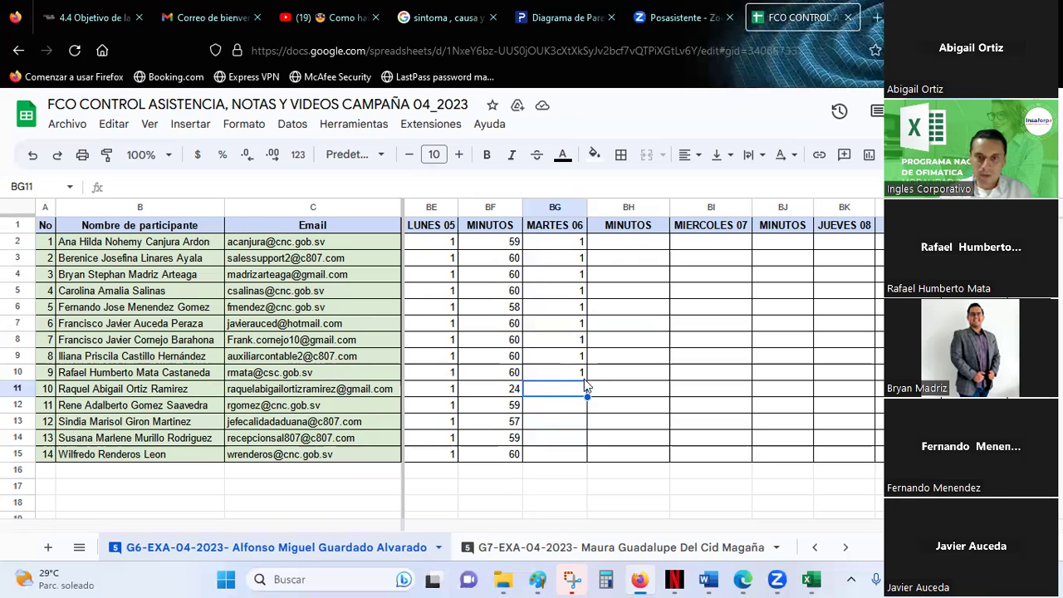
pyautogui.write('1')
pyautogui.press('Return')
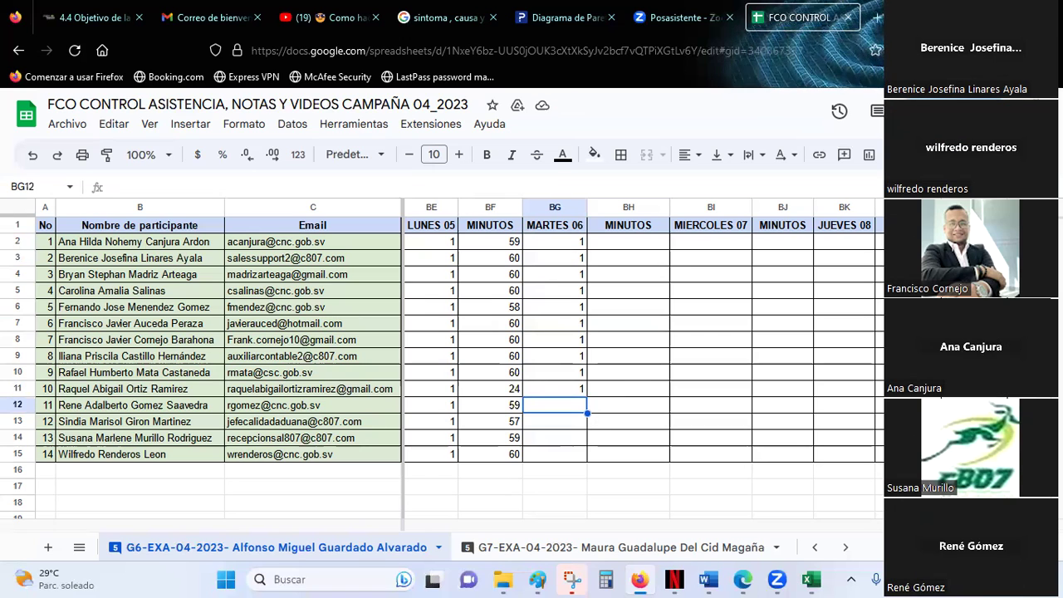
# Enter 1 in BG12 through BG15 for the remaining participants under MARTES 06.
pyautogui.write('1')
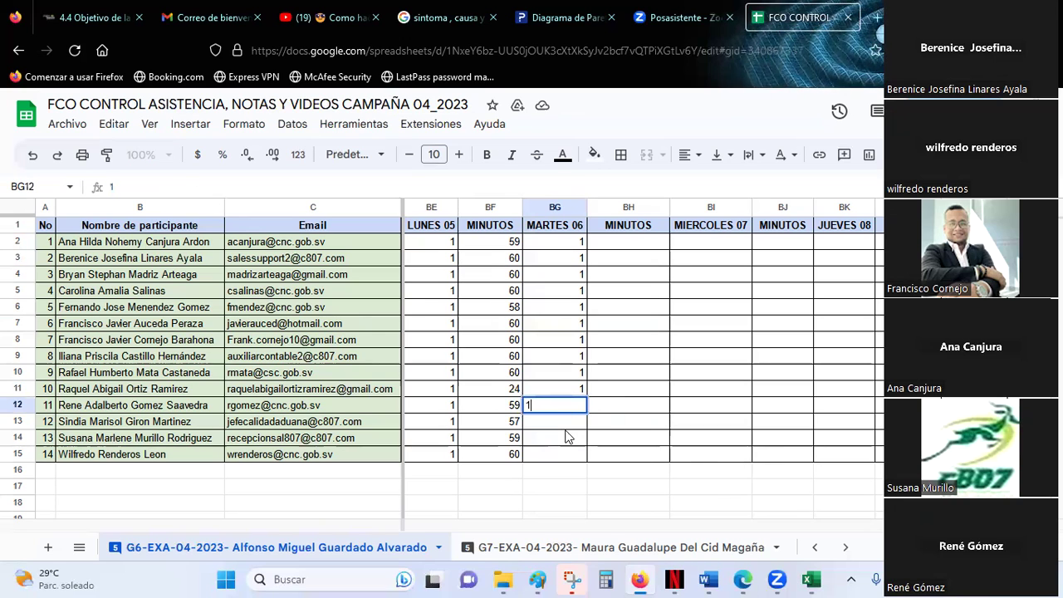
pyautogui.click(565, 435)
pyautogui.moveTo(564, 426); pyautogui.dragTo(631, 422)
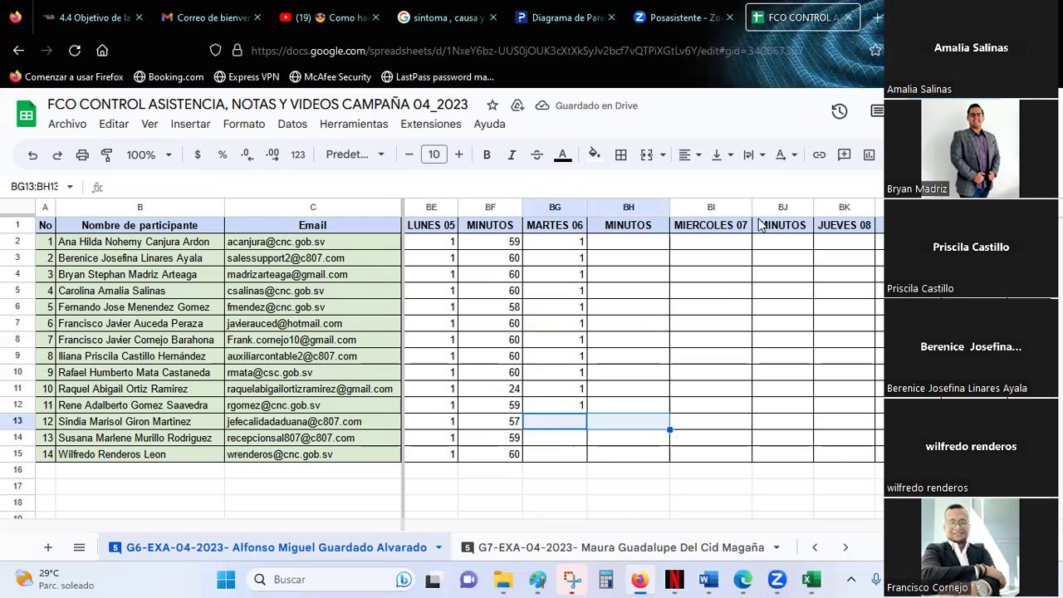
pyautogui.click(574, 422)
pyautogui.write('1')
pyautogui.click(571, 438)
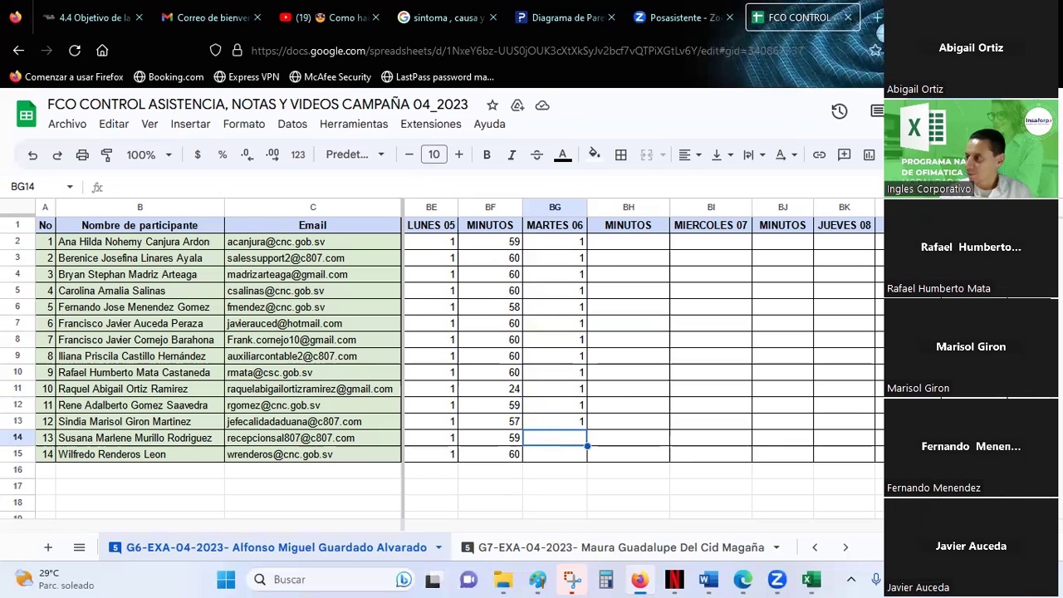
pyautogui.write('1')
pyautogui.press('Return')
pyautogui.click(570, 456)
pyautogui.write('1')
pyautogui.click(630, 439)
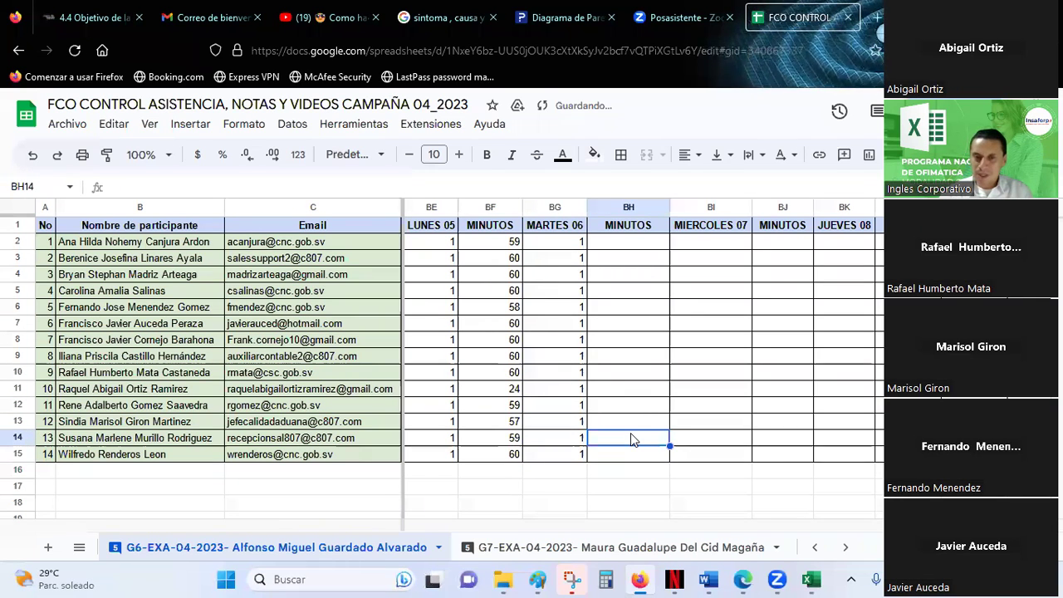
# Centre the values in column BG horizontally, then return to the Excel workbook.
pyautogui.click(553, 207)
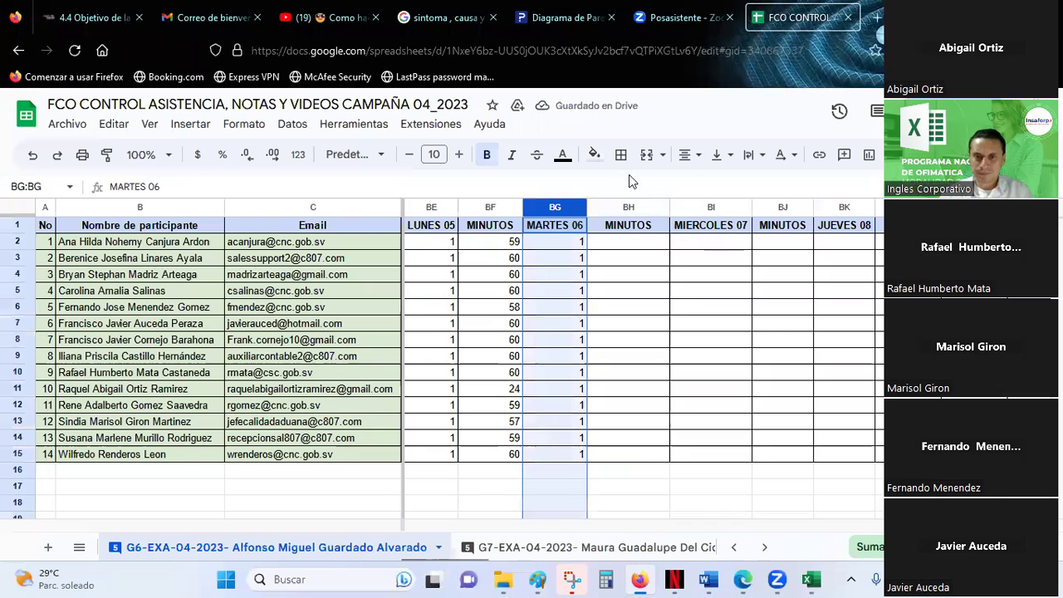
pyautogui.click(691, 154)
pyautogui.click(718, 189)
pyautogui.click(629, 290)
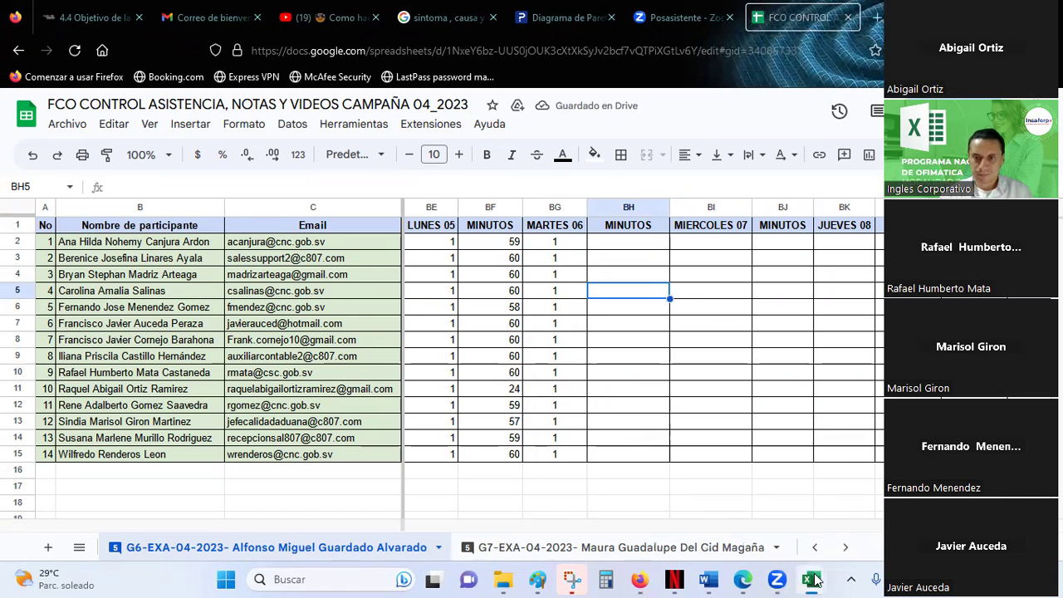
pyautogui.moveTo(811, 579)
pyautogui.click(714, 510)
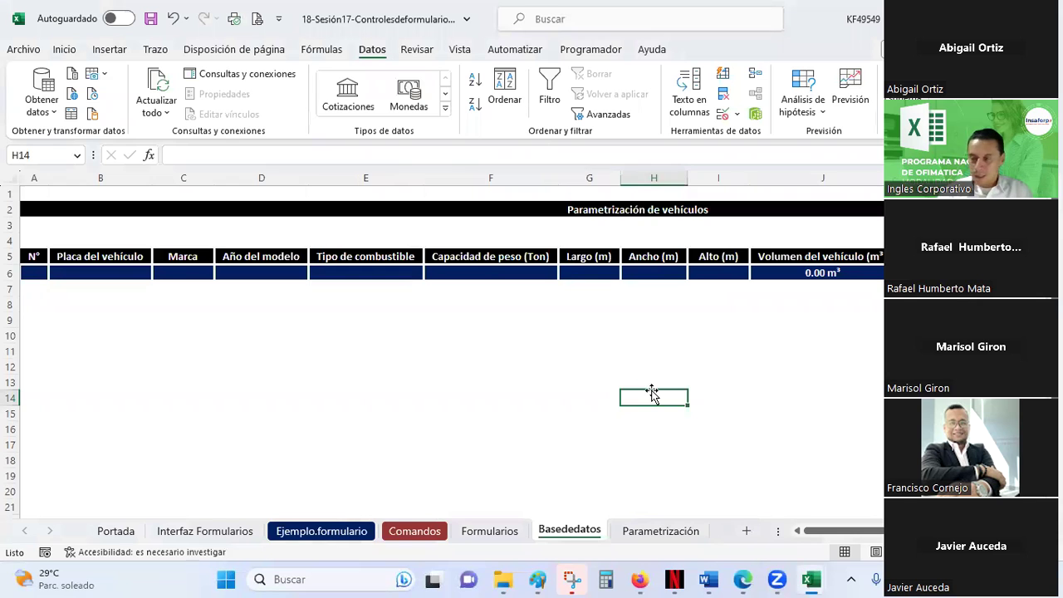
pyautogui.hotkey('alt', 'Tab')
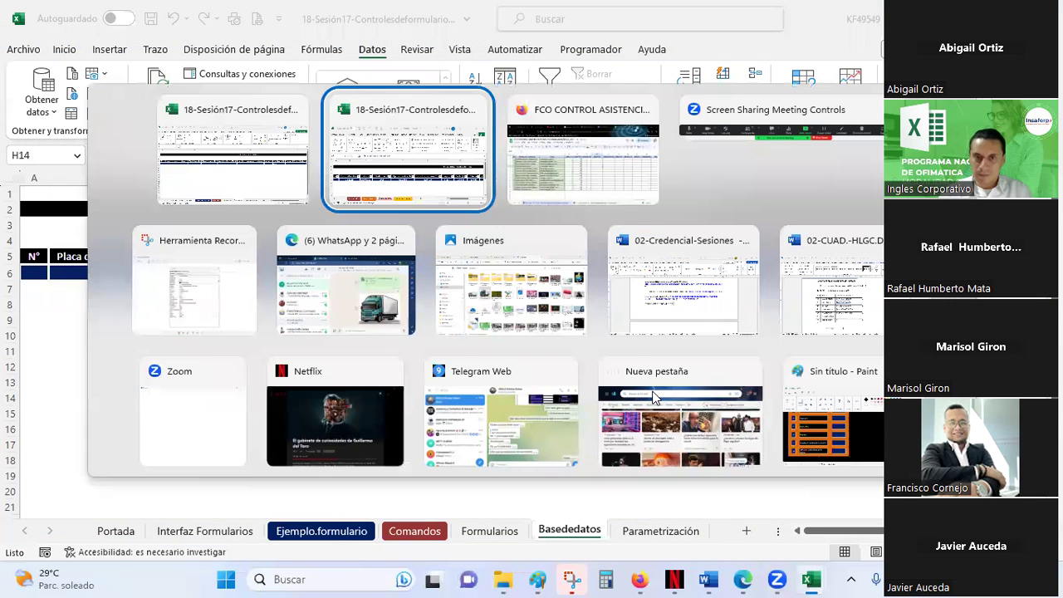
pyautogui.press('Tab')
pyautogui.click(552, 295)
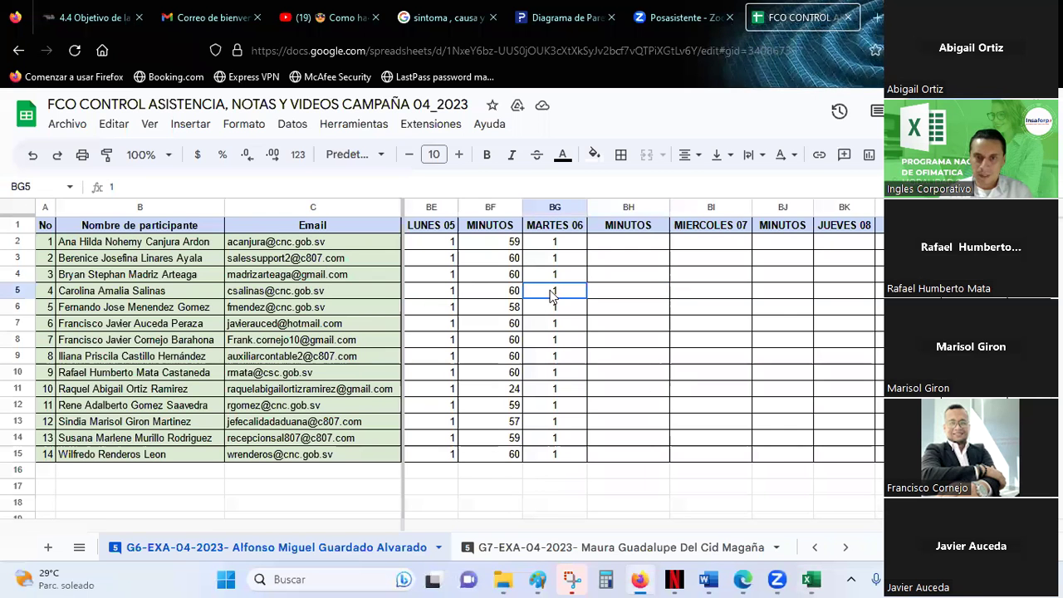
pyautogui.moveTo(554, 242); pyautogui.dragTo(561, 455)
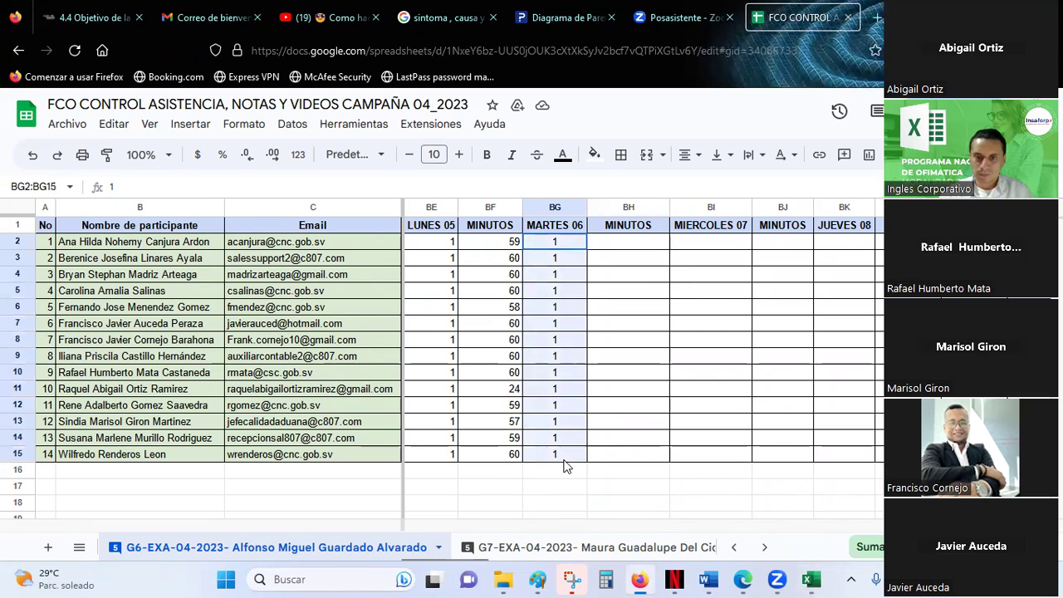
pyautogui.hotkey('ctrl', 'c')
pyautogui.hotkey('alt', 'Tab')
pyautogui.click(568, 341)
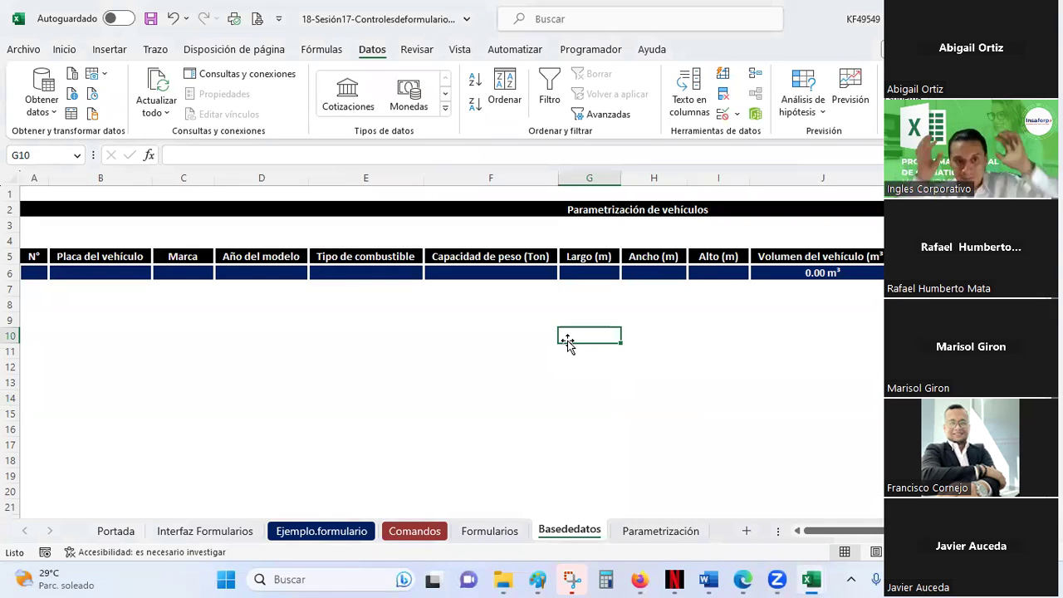
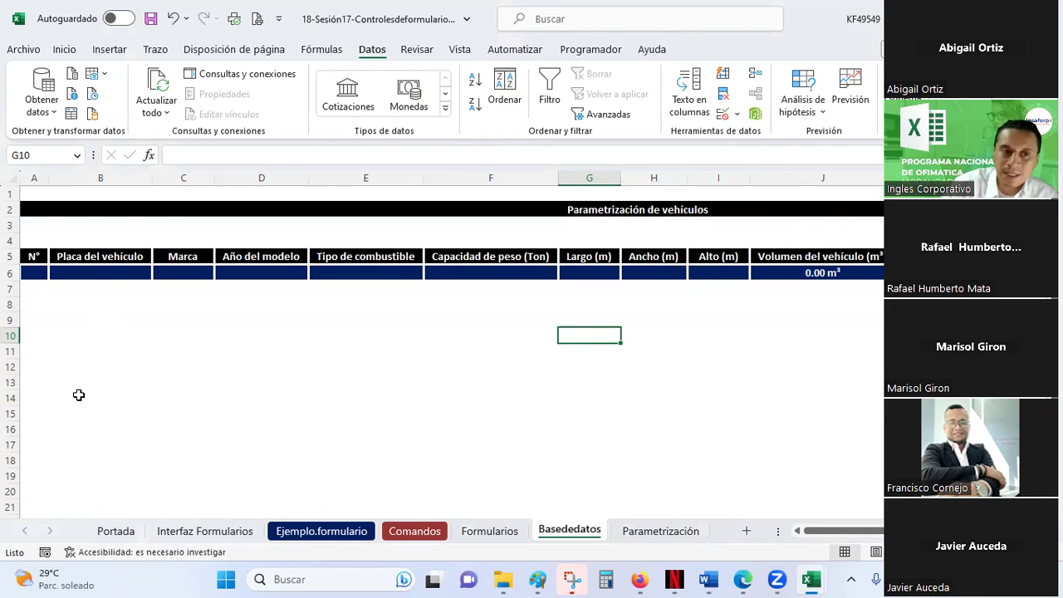
# Review the vehicle table's header row 5, column A and the header cells.
pyautogui.click(11, 256)
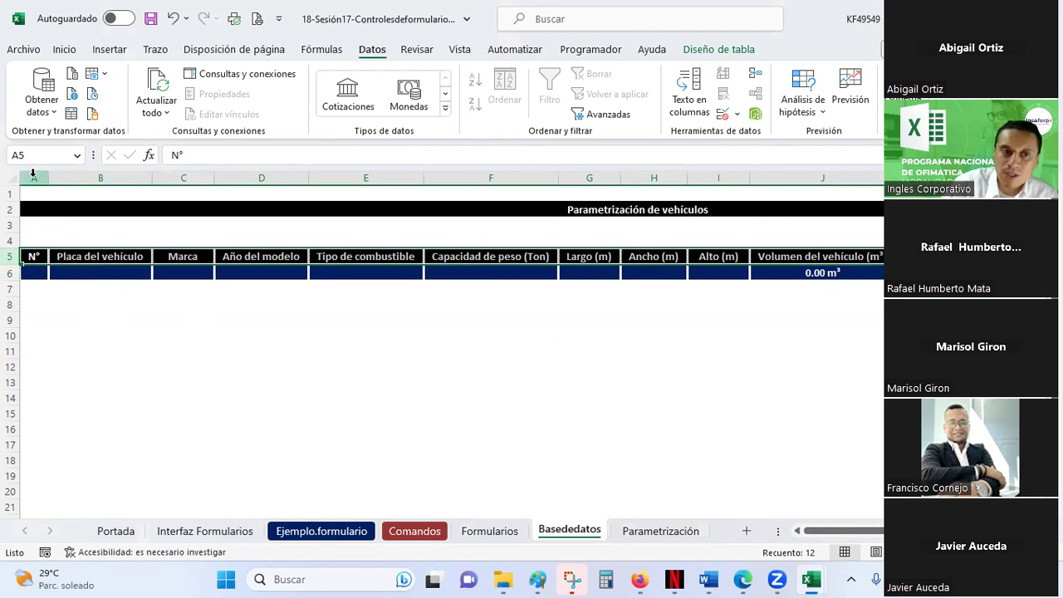
pyautogui.click(34, 177)
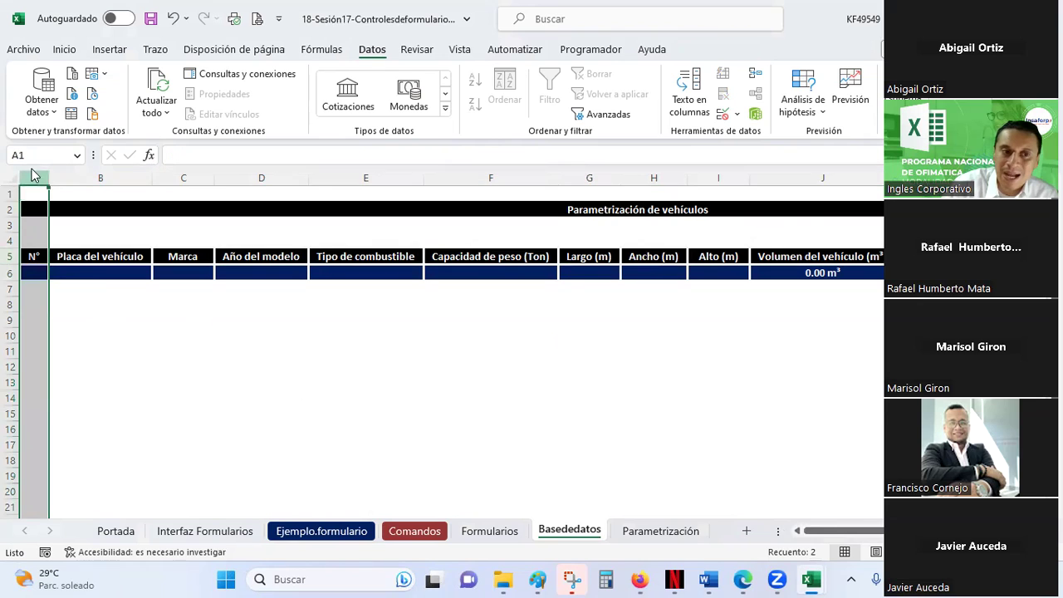
pyautogui.click(12, 255)
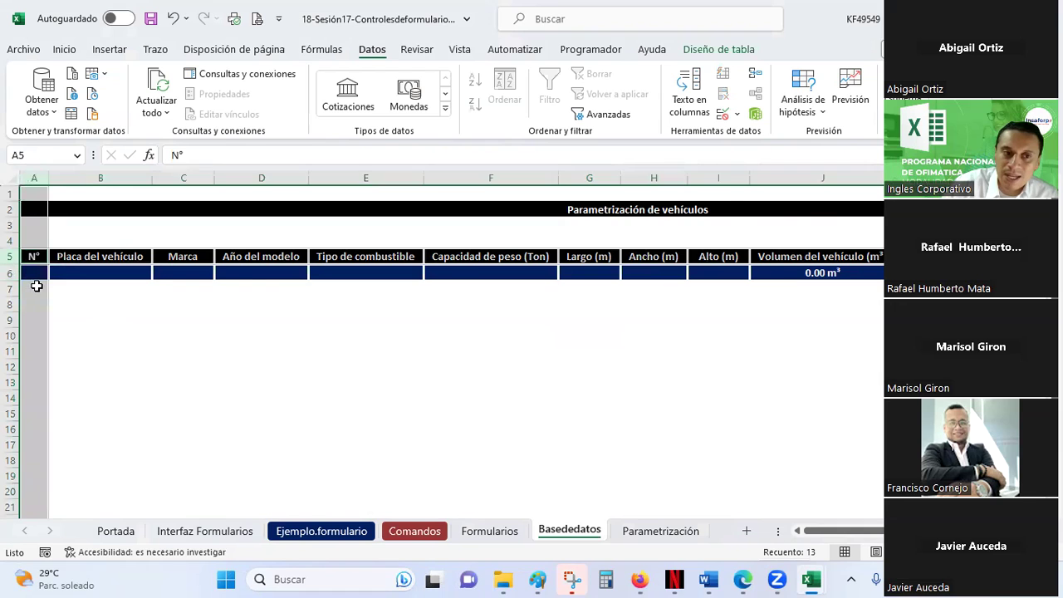
pyautogui.keyDown('ctrl'); pyautogui.scroll(3, 35, 286); pyautogui.keyUp('ctrl')
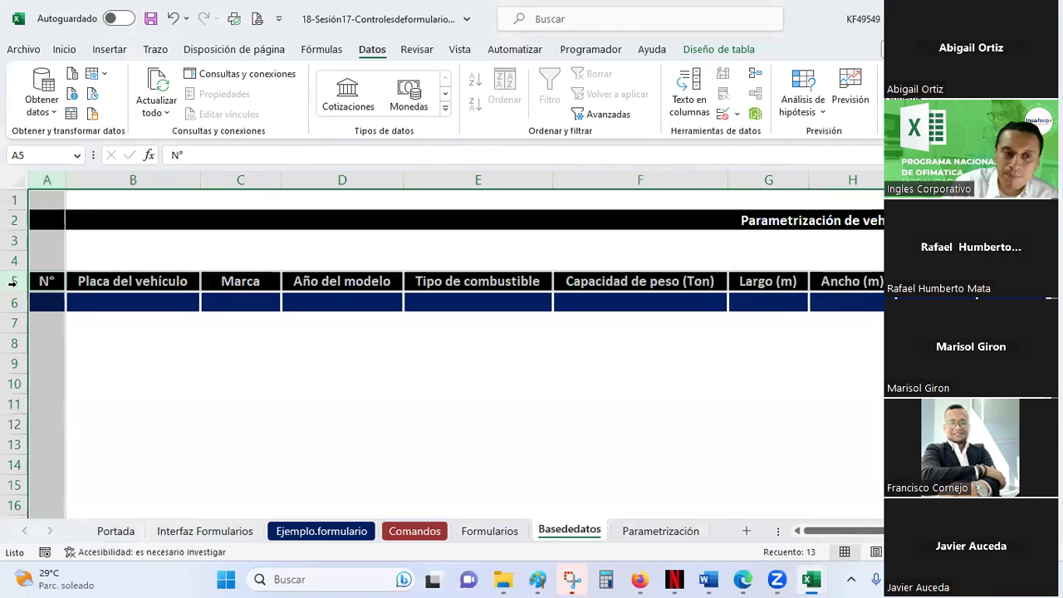
pyautogui.click(41, 280)
pyautogui.moveTo(44, 280)
pyautogui.mouseDown()
pyautogui.moveTo(793, 300)
pyautogui.moveTo(859, 286)
pyautogui.mouseUp()
pyautogui.click(830, 384)
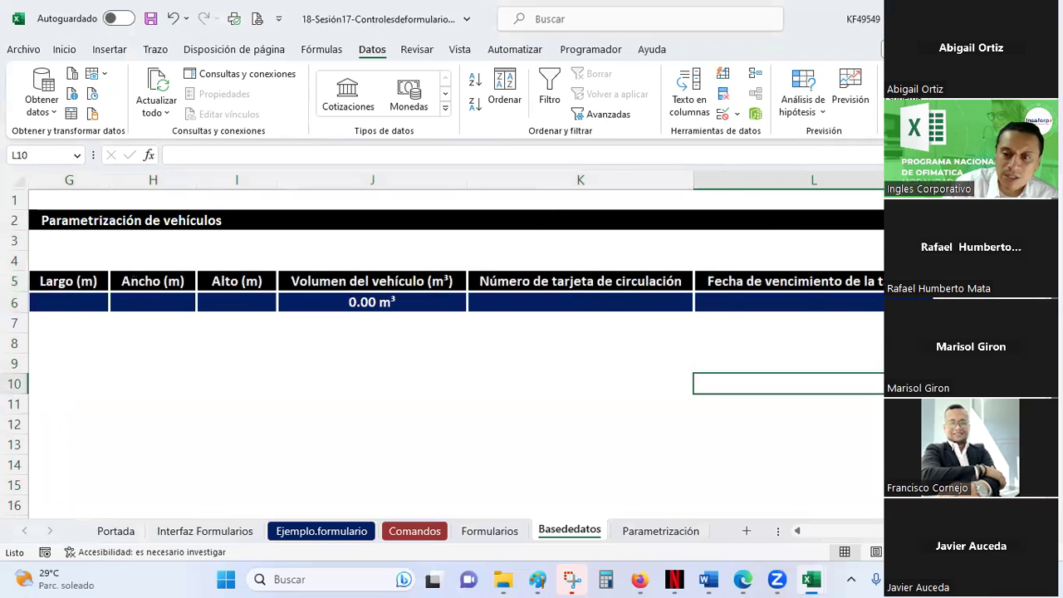
# Inspect row 6, checking J6's volume formula =G6*H6*I6 and cell K6, with Inicio showing.
pyautogui.hscroll(-5, 456, 373)
pyautogui.moveTo(43, 302); pyautogui.dragTo(411, 304)
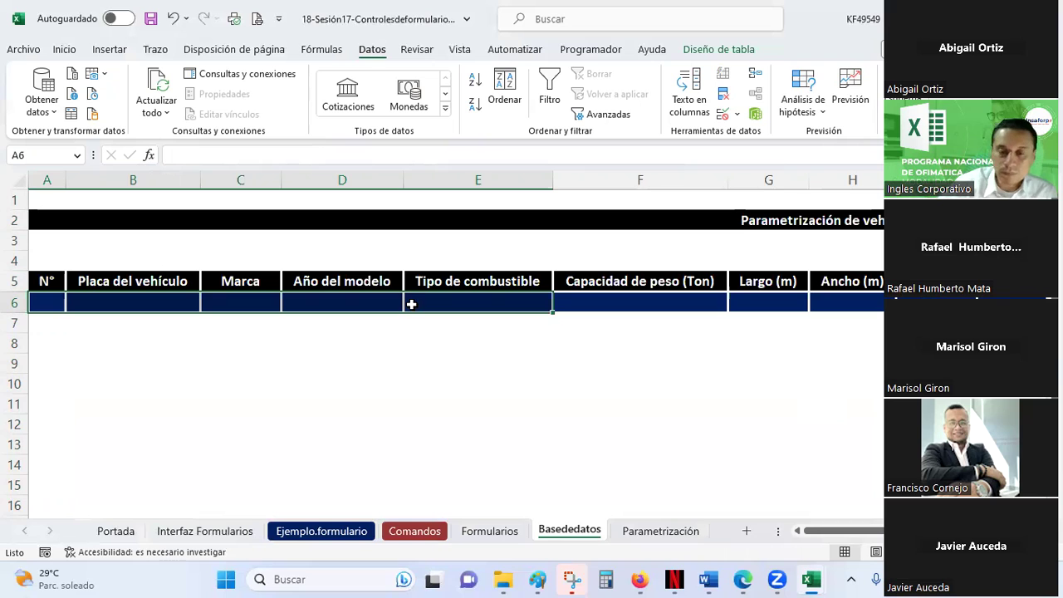
pyautogui.click(455, 409)
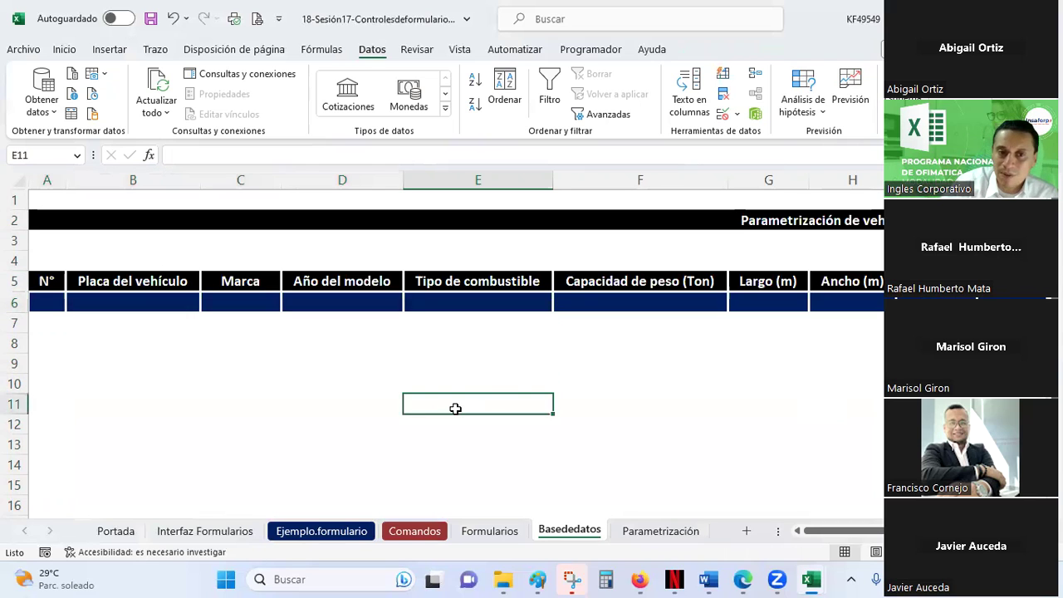
pyautogui.moveTo(867, 530); pyautogui.dragTo(930, 531)
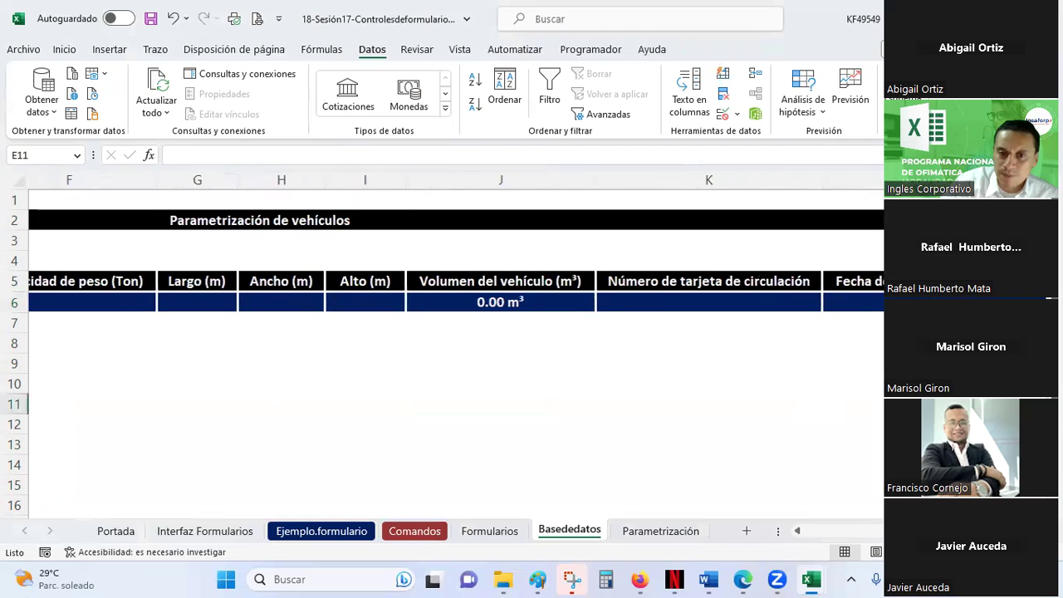
pyautogui.click(512, 302)
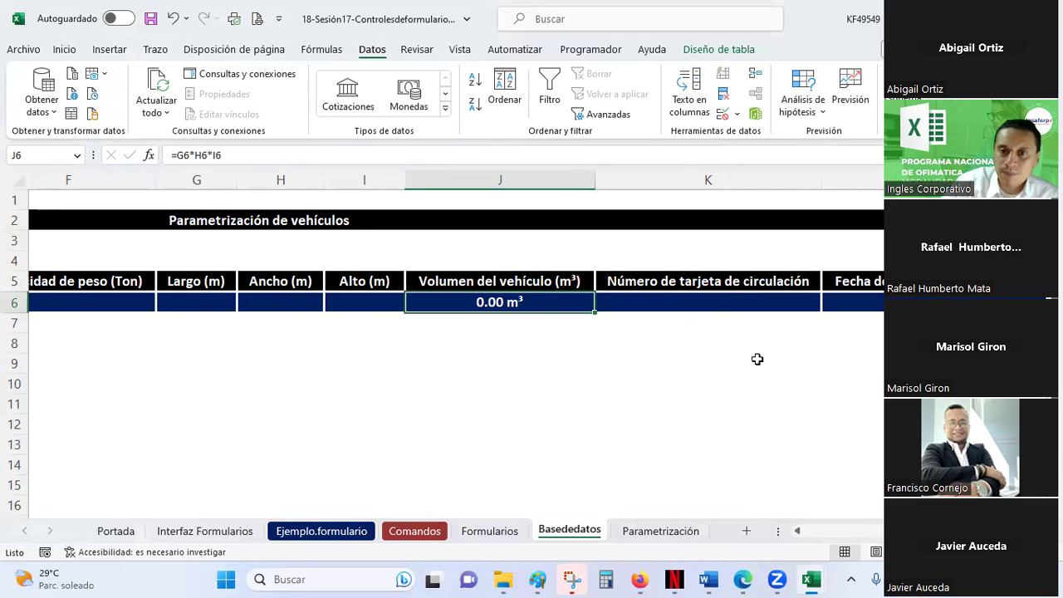
pyautogui.click(724, 304)
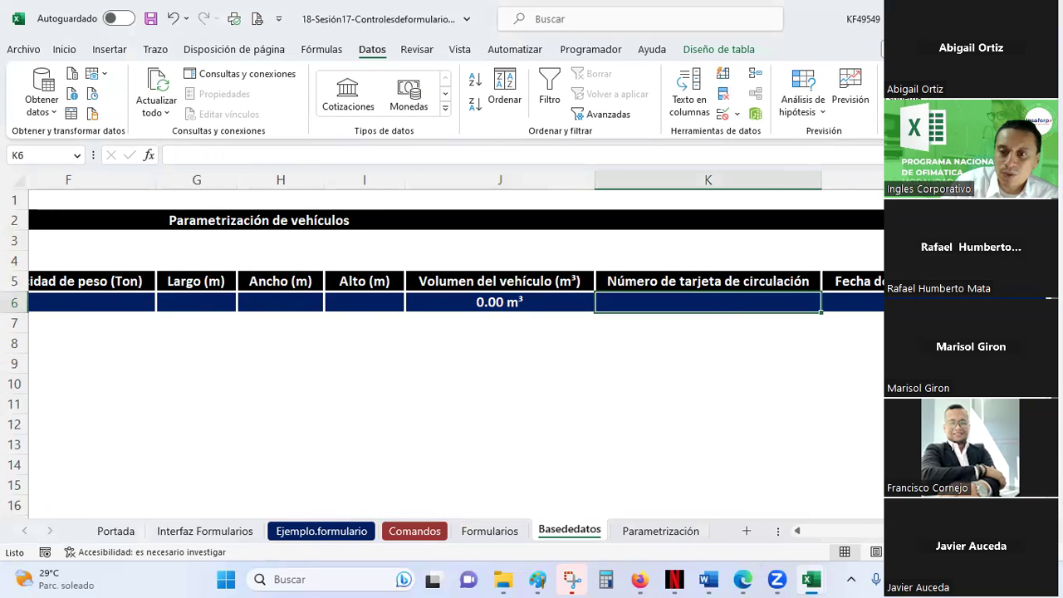
pyautogui.hscroll(2, 724, 304)
pyautogui.moveTo(690, 304); pyautogui.dragTo(675, 299)
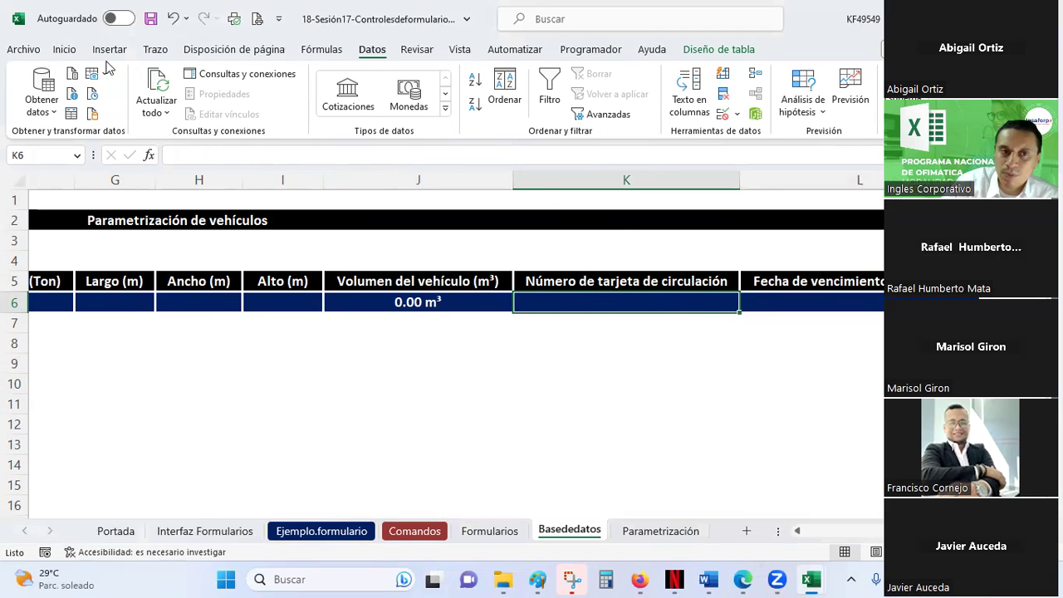
pyautogui.click(65, 49)
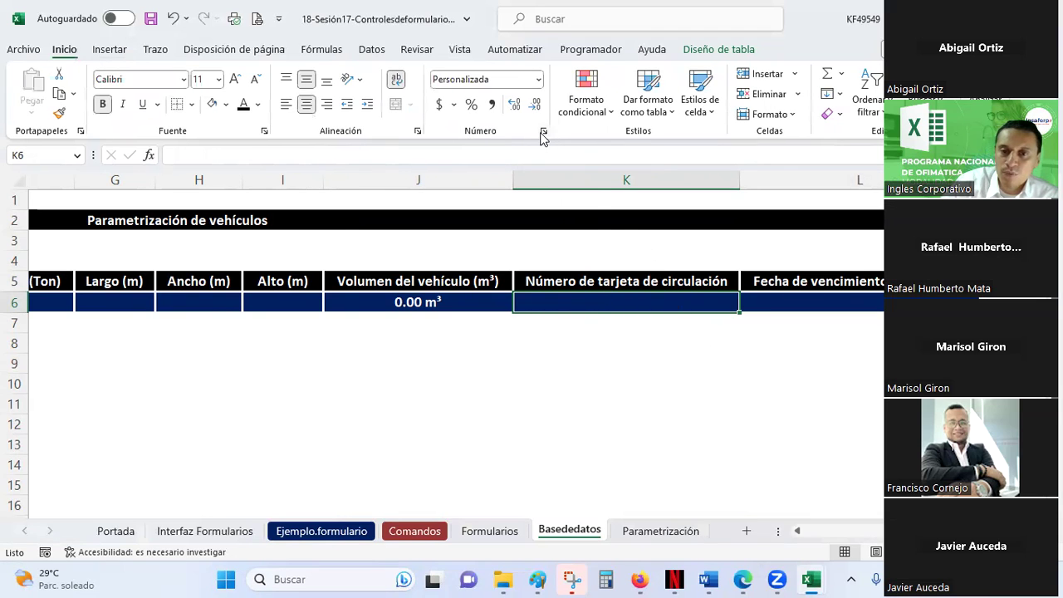
pyautogui.click(543, 132)
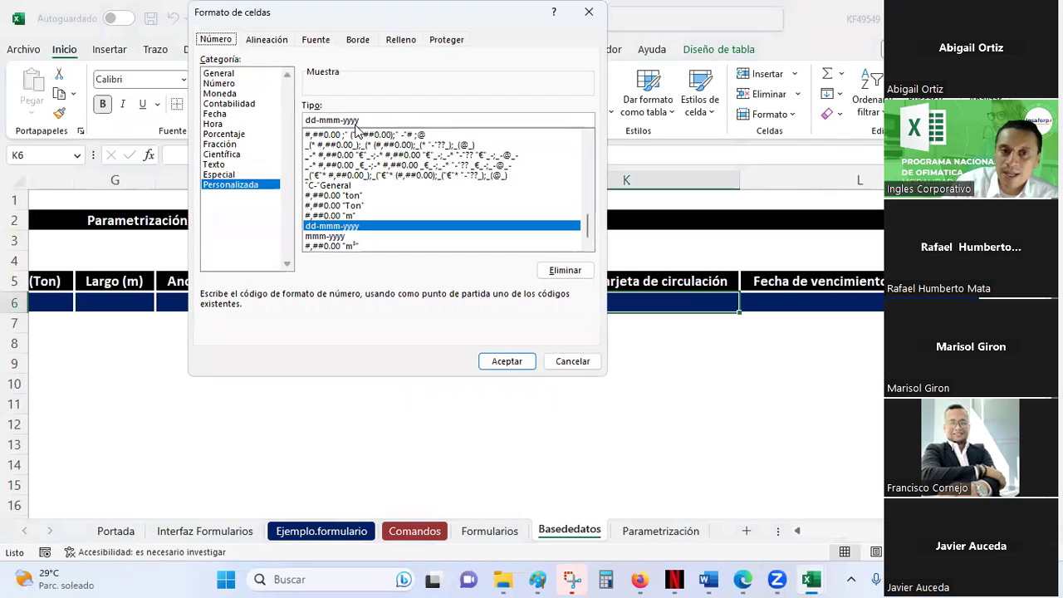
pyautogui.click(572, 363)
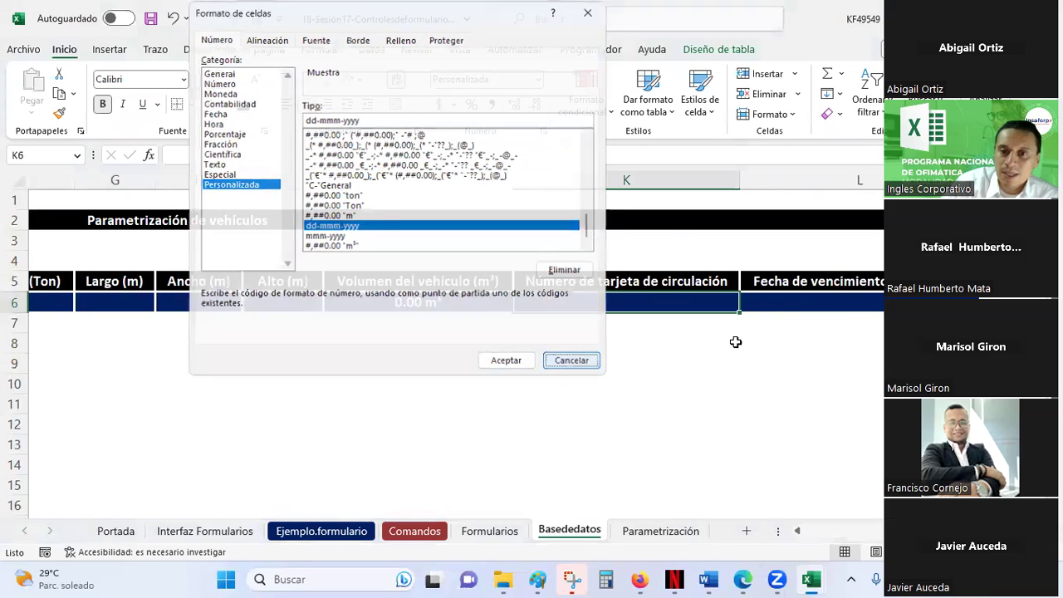
pyautogui.click(772, 300)
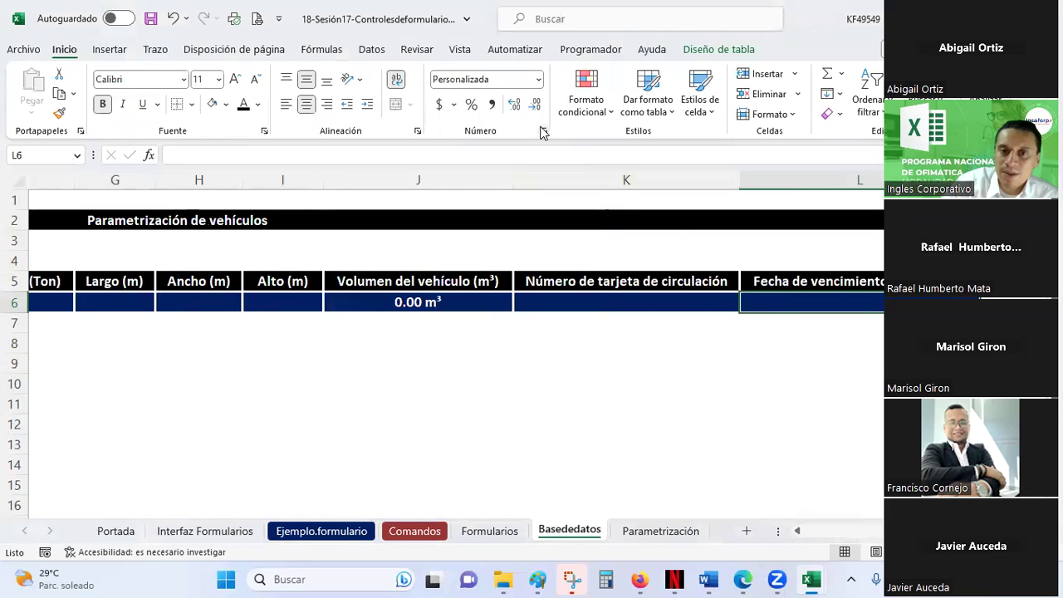
pyautogui.click(543, 131)
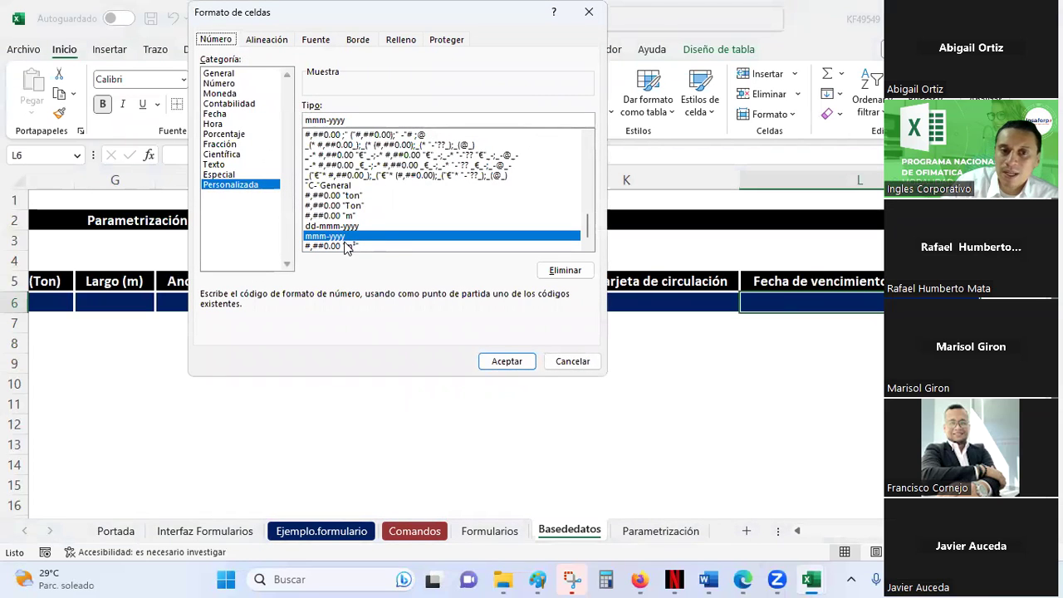
pyautogui.doubleClick(324, 121)
pyautogui.press('End')
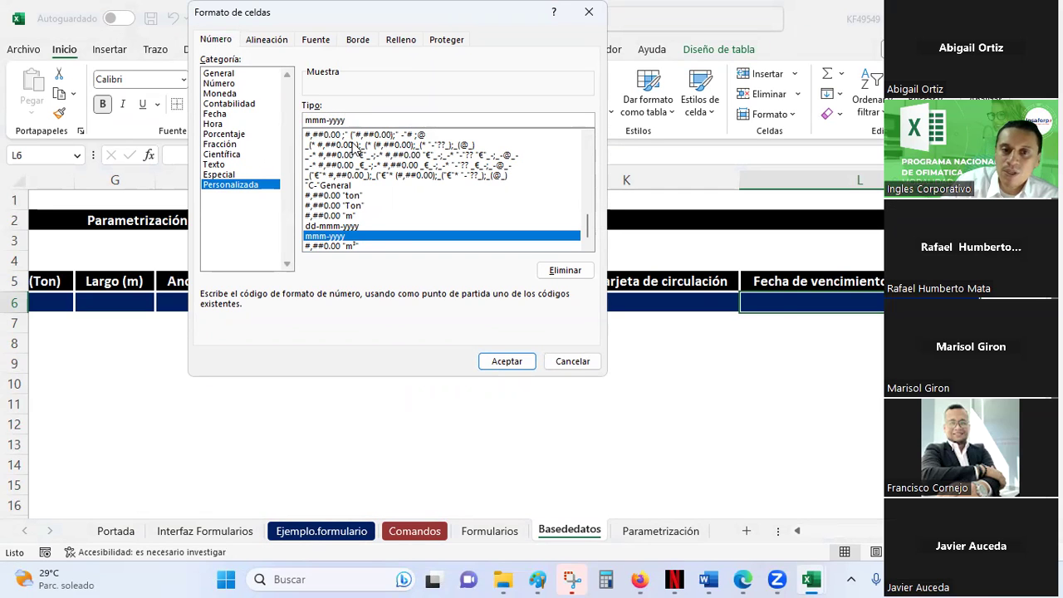
pyautogui.click(580, 364)
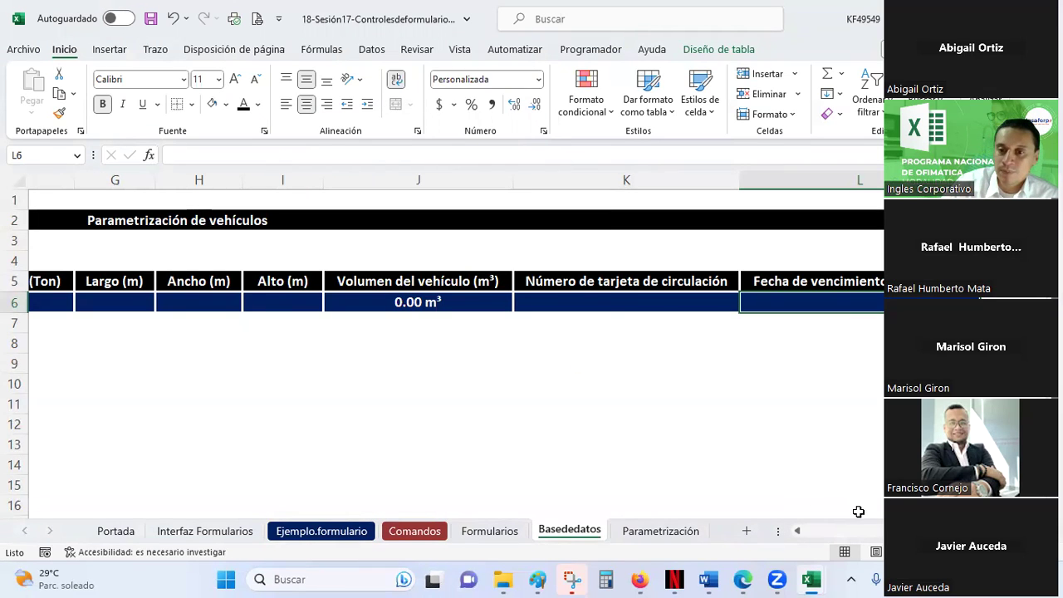
# Browse across the Basededatos table, select K9, then move to the Parametrización sheet.
pyautogui.hscroll(-6, 813, 528)
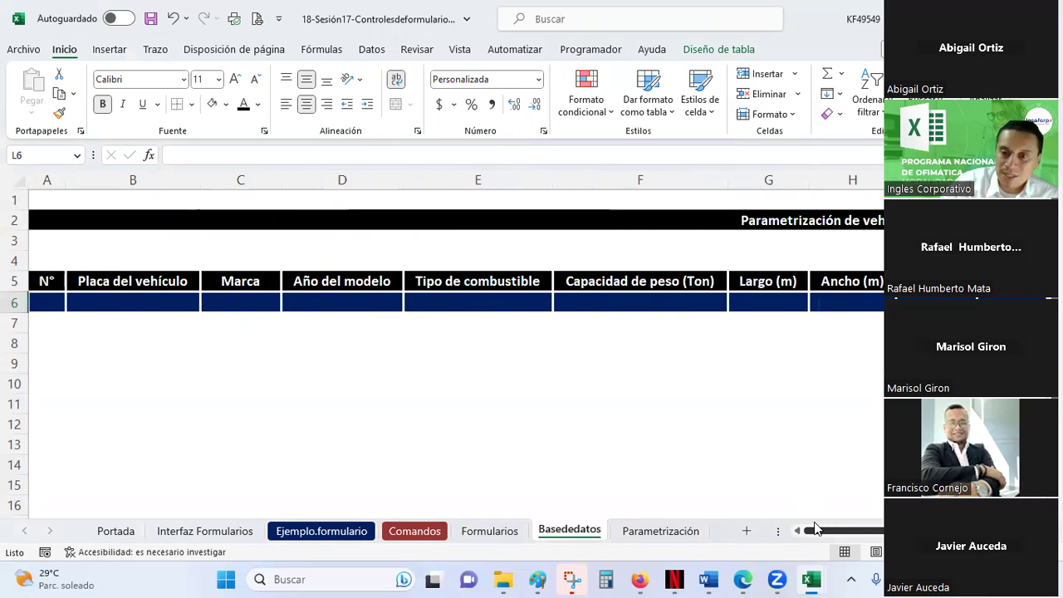
pyautogui.hscroll(5, 813, 528)
pyautogui.hscroll(1, 813, 528)
pyautogui.hscroll(1, 484, 249)
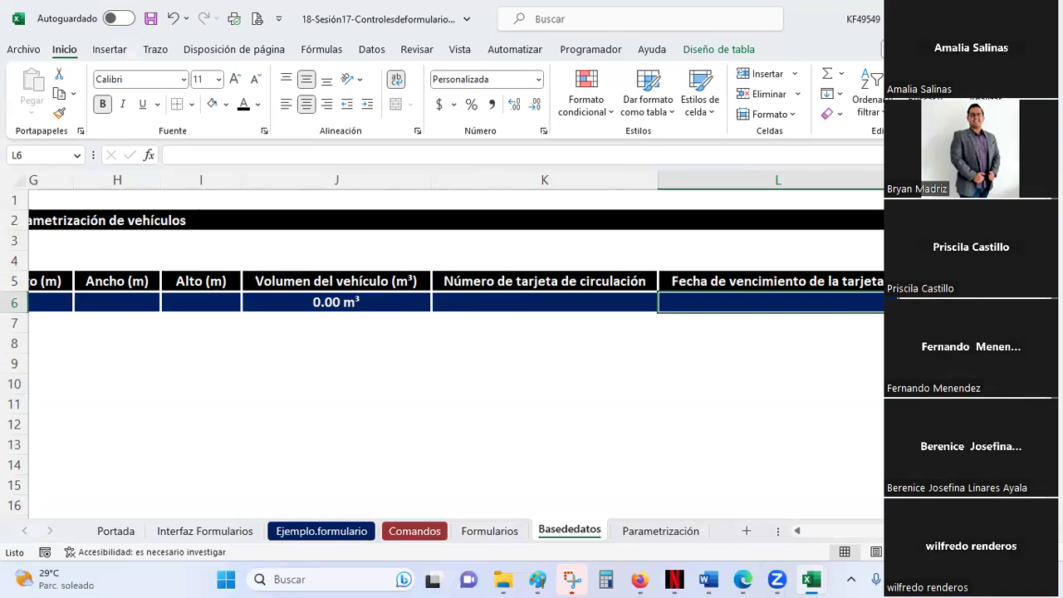
pyautogui.click(605, 362)
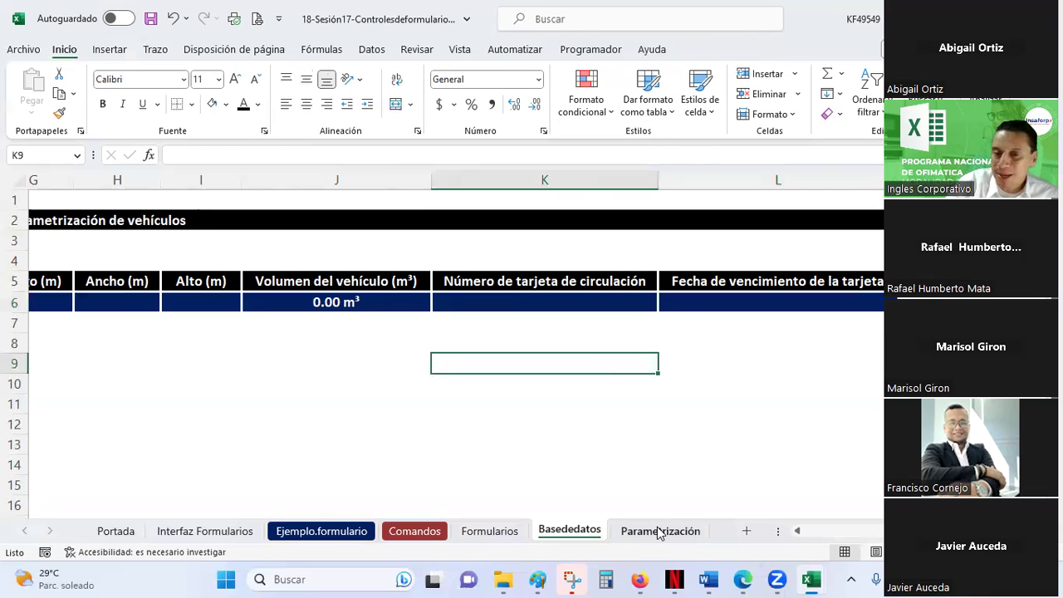
pyautogui.click(659, 532)
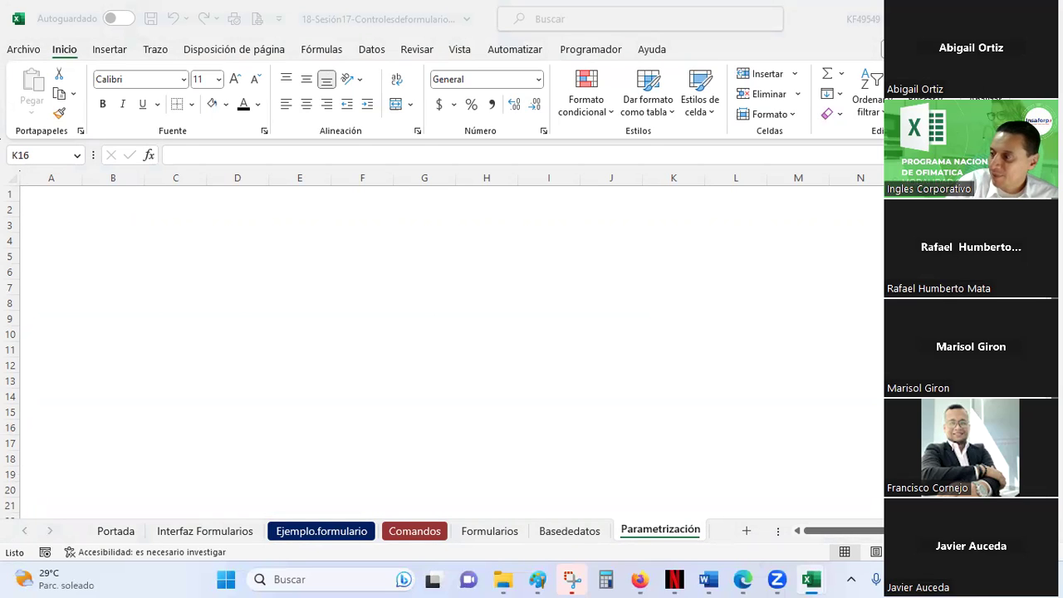
pyautogui.hotkey('ctrl', 'c')
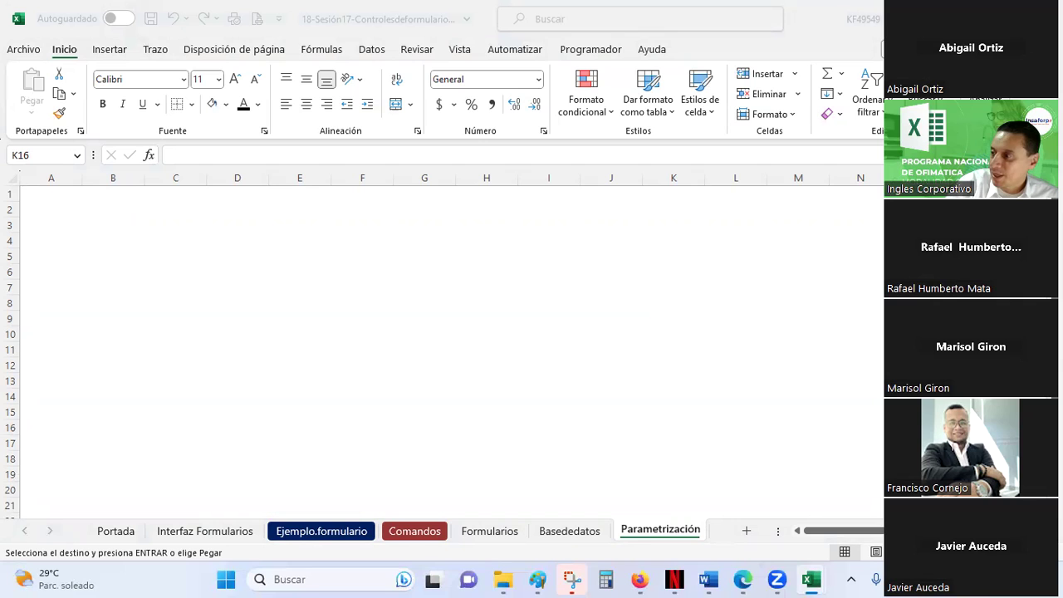
pyautogui.click(117, 220)
pyautogui.click(115, 207)
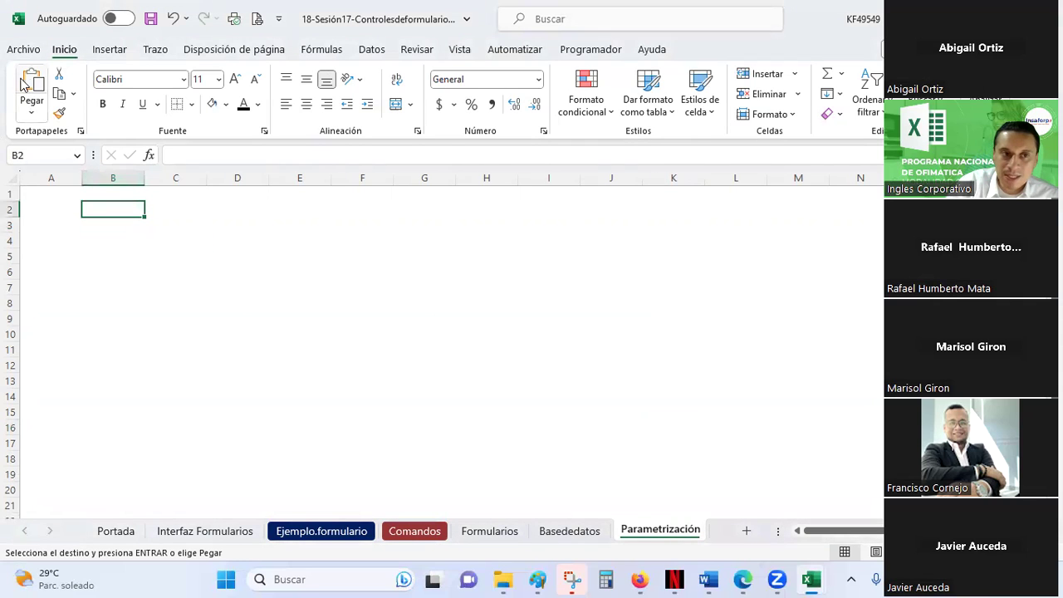
pyautogui.click(46, 93)
pyautogui.moveTo(145, 178); pyautogui.dragTo(178, 183)
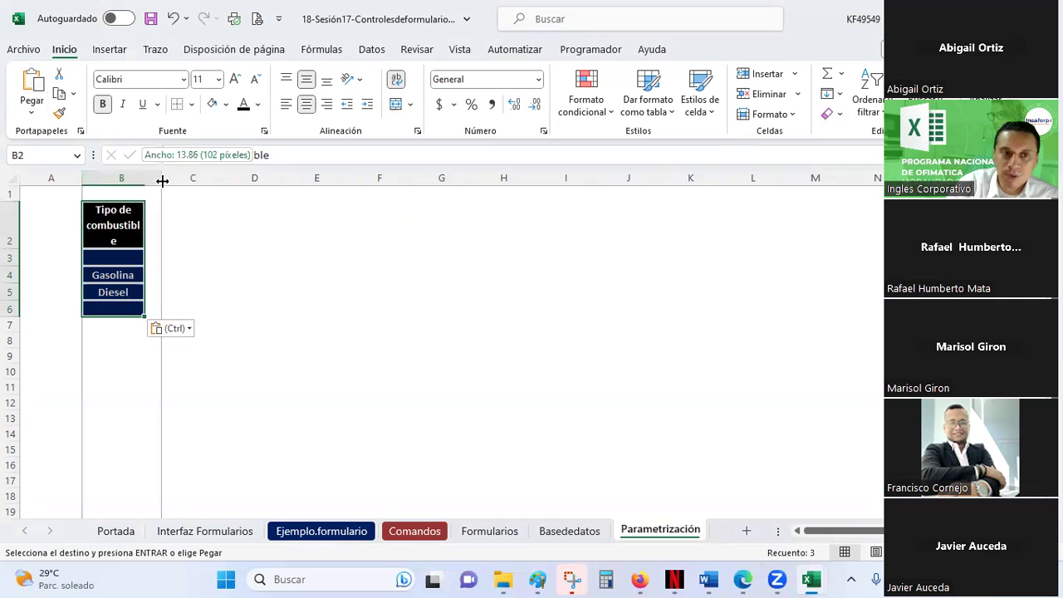
pyautogui.click(235, 267)
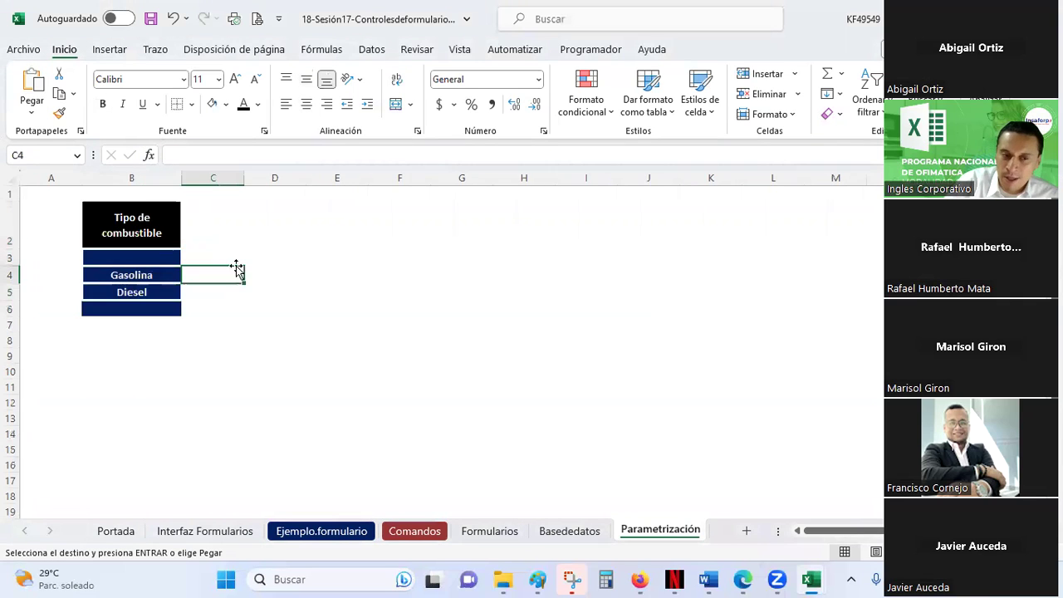
pyautogui.click(135, 232)
pyautogui.click(150, 18)
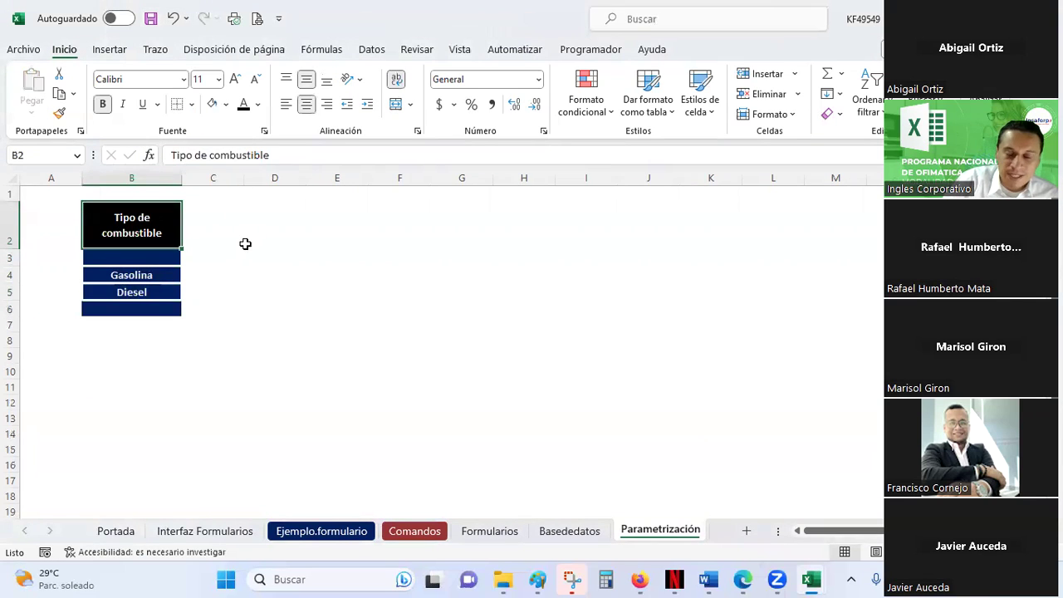
pyautogui.scroll(1, 176, 355)
pyautogui.scroll(1, 176, 356)
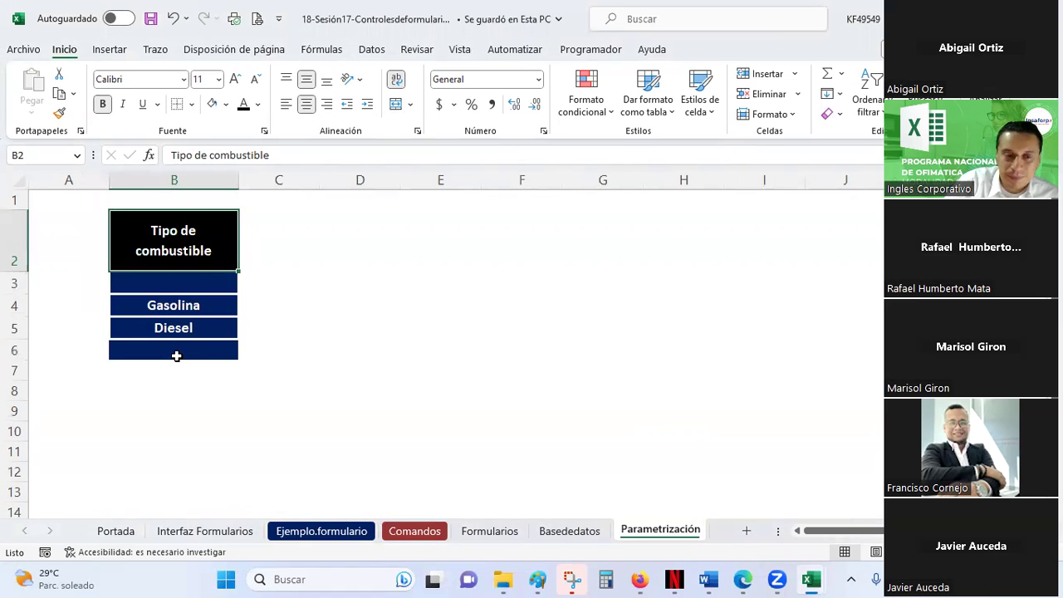
pyautogui.scroll(1, 176, 355)
pyautogui.scroll(2, 176, 356)
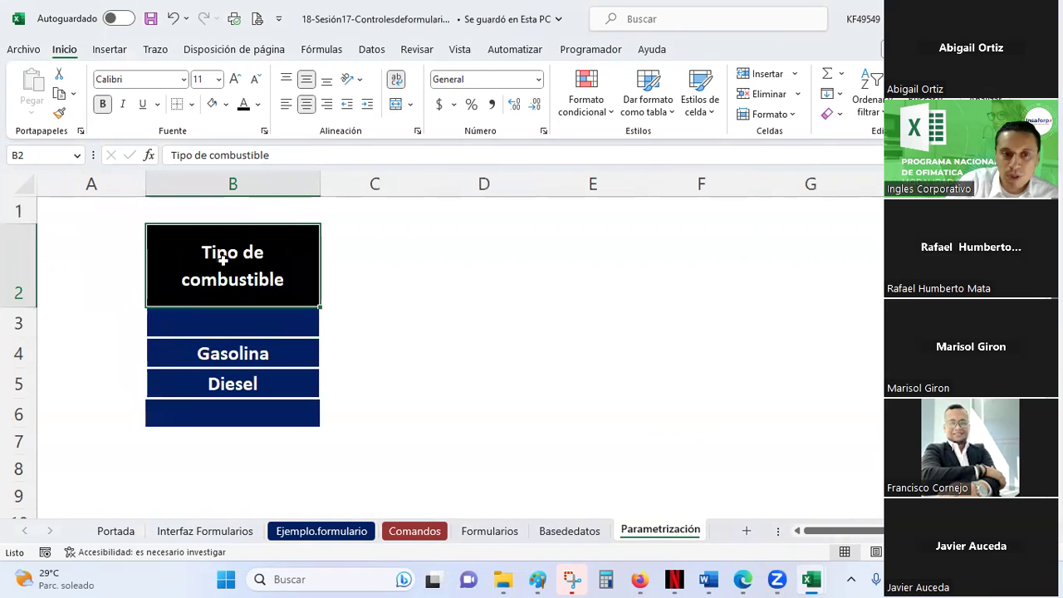
pyautogui.click(210, 324)
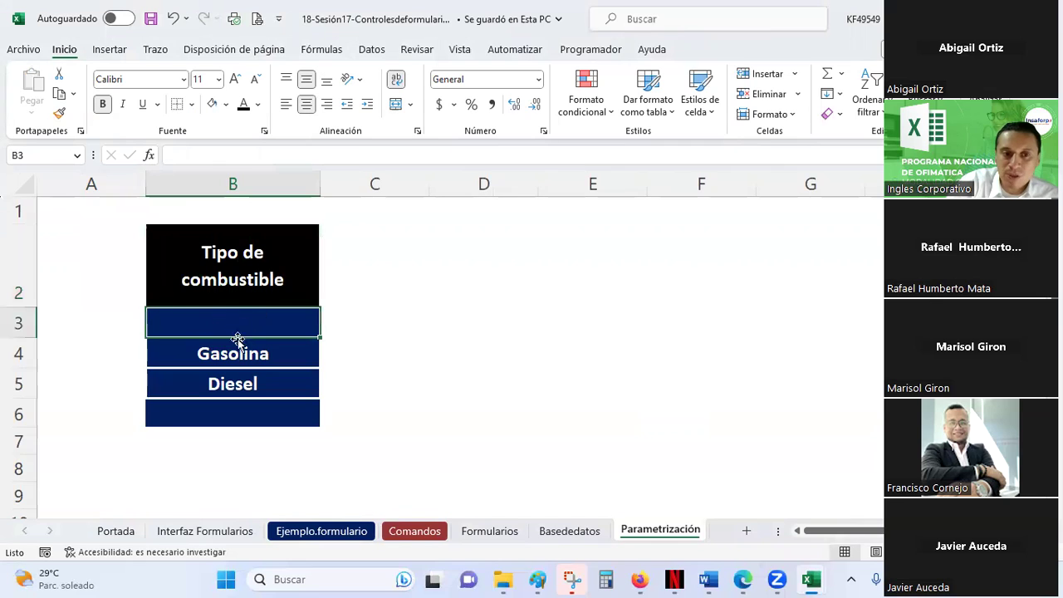
pyautogui.scroll(-1, 235, 314)
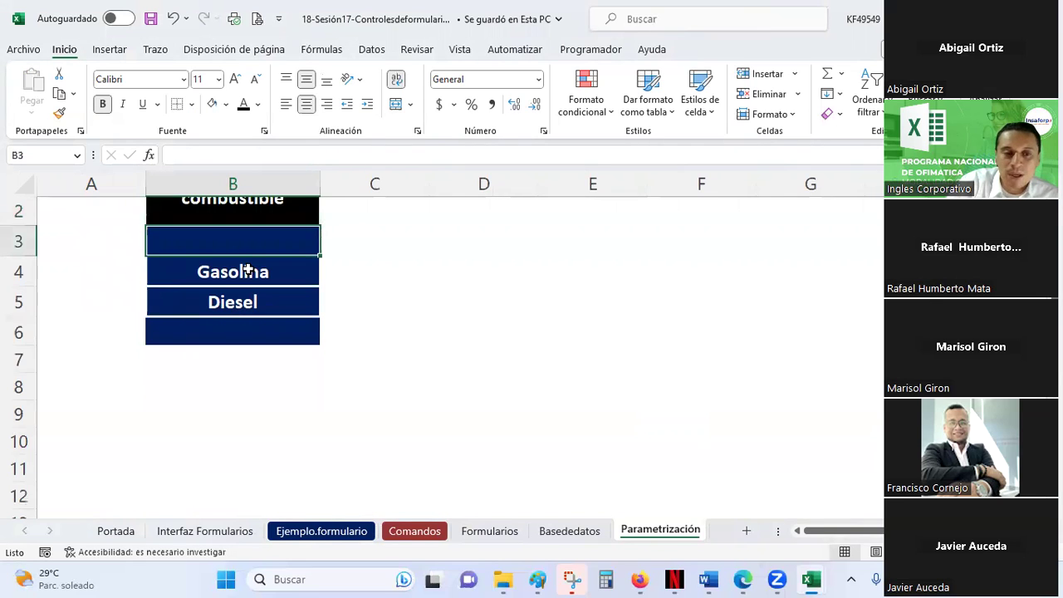
pyautogui.click(247, 270)
pyautogui.click(227, 306)
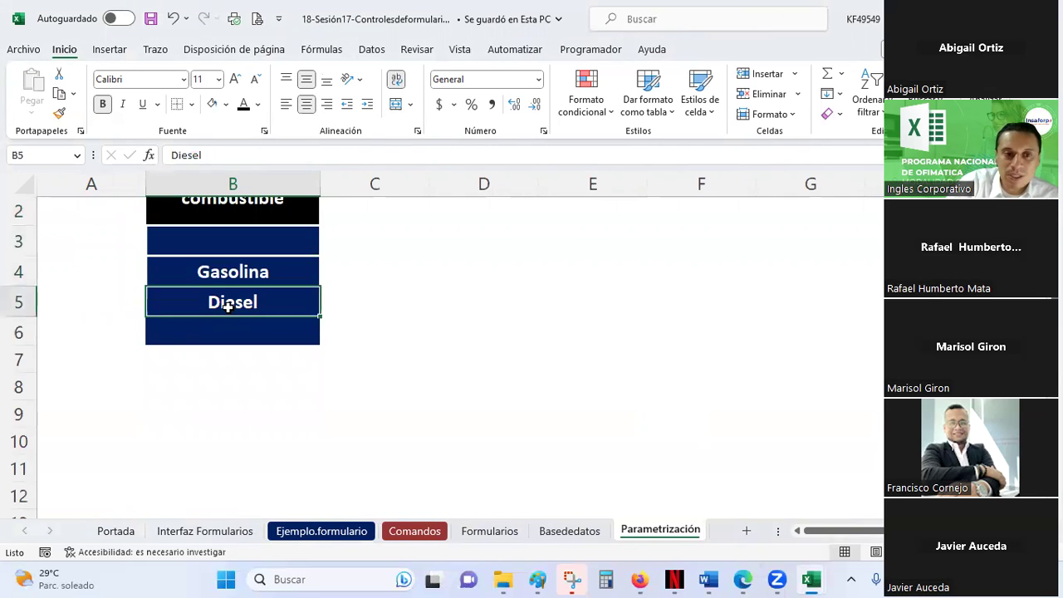
pyautogui.click(228, 278)
pyautogui.click(227, 307)
pyautogui.scroll(1, 228, 306)
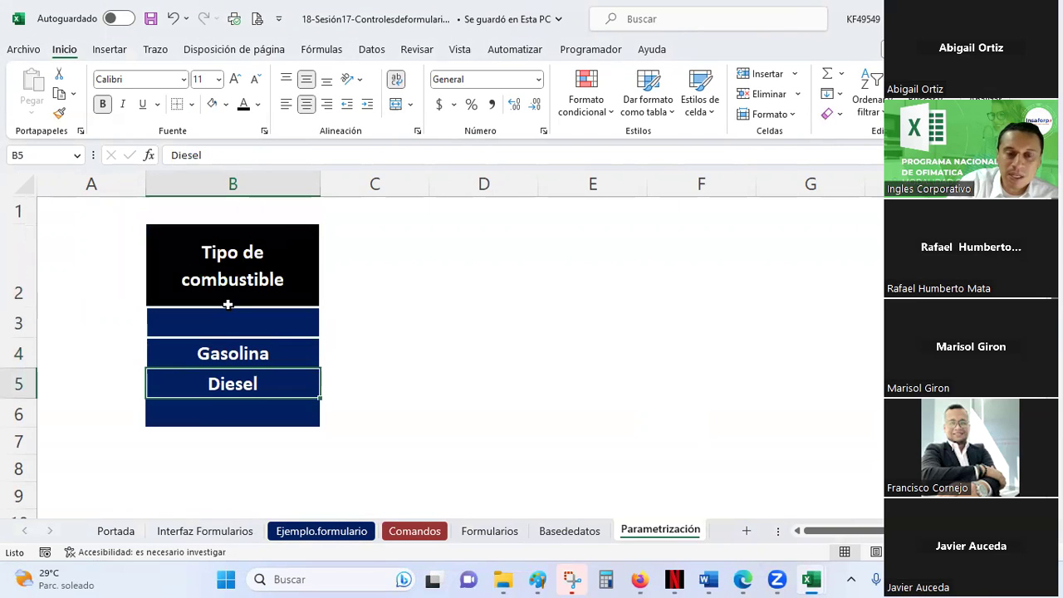
pyautogui.moveTo(233, 274); pyautogui.dragTo(249, 401)
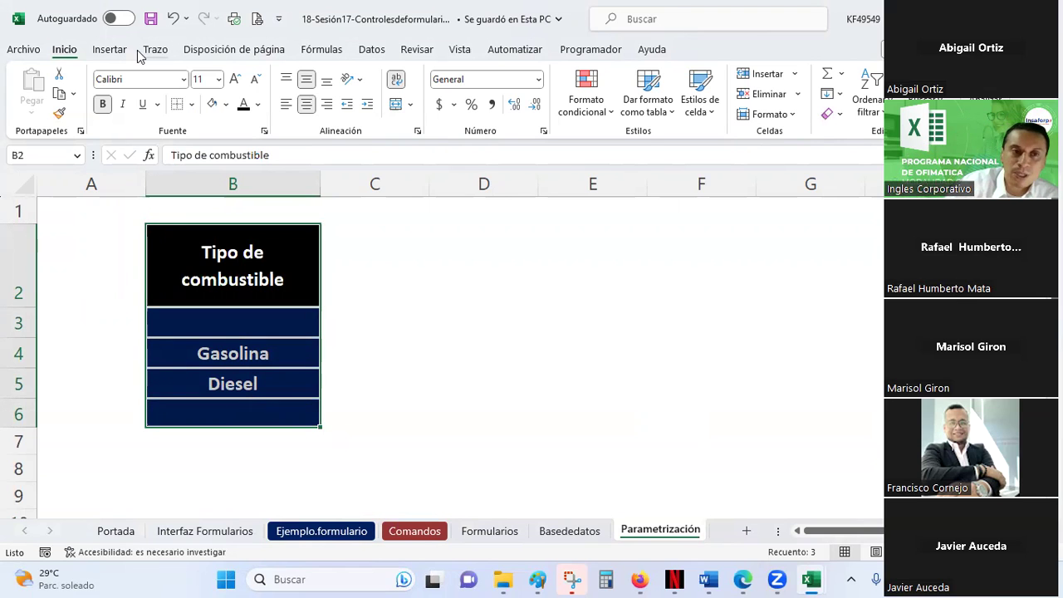
# Show the Insertar commands and select the Tipo de combustible list B2:B5.
pyautogui.click(110, 50)
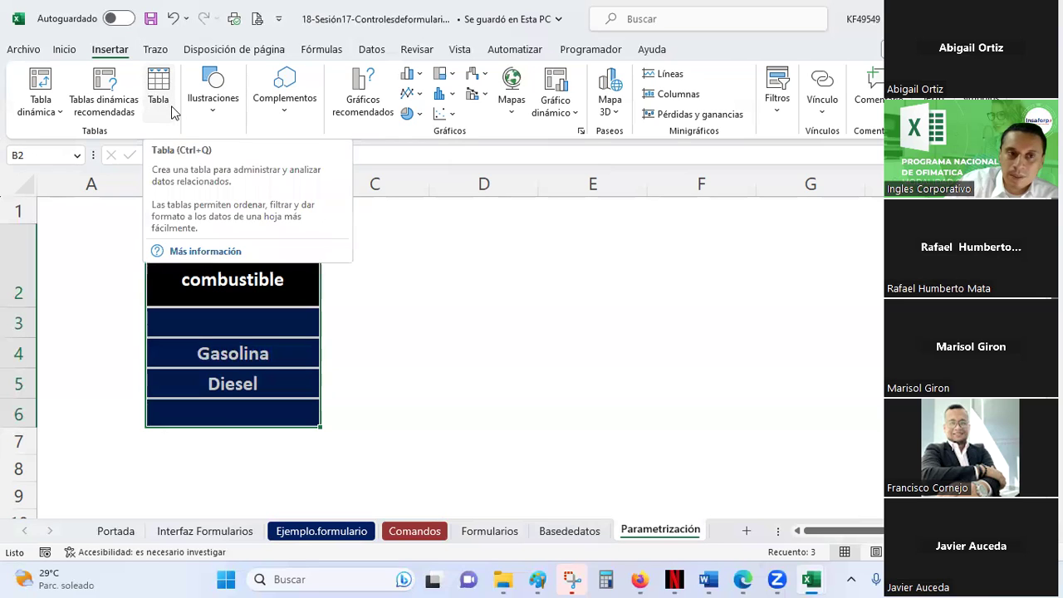
pyautogui.click(408, 301)
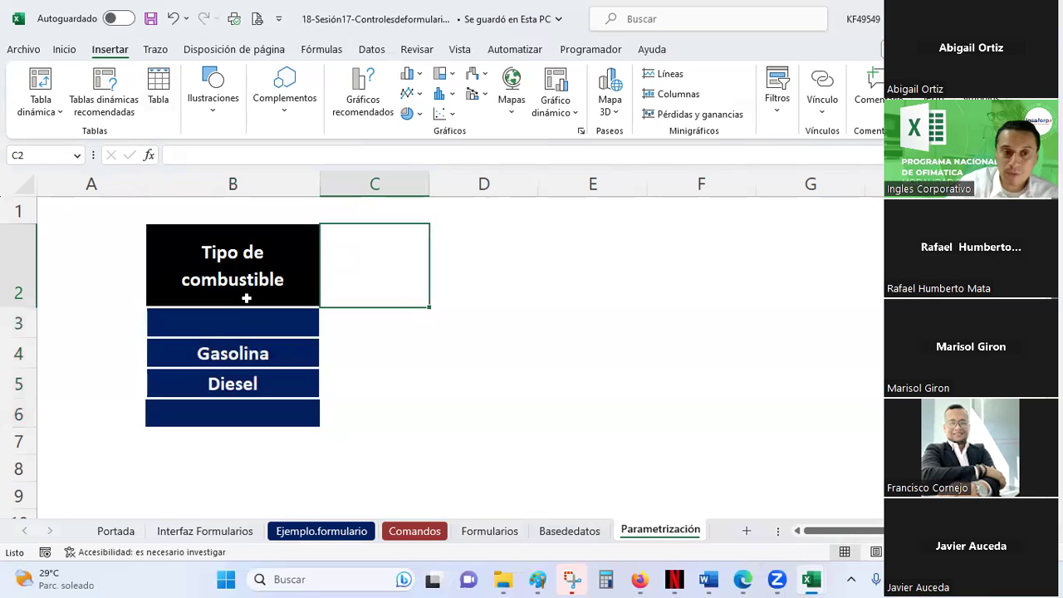
pyautogui.moveTo(242, 283)
pyautogui.mouseDown()
pyautogui.moveTo(244, 398)
pyautogui.moveTo(229, 376)
pyautogui.mouseUp()
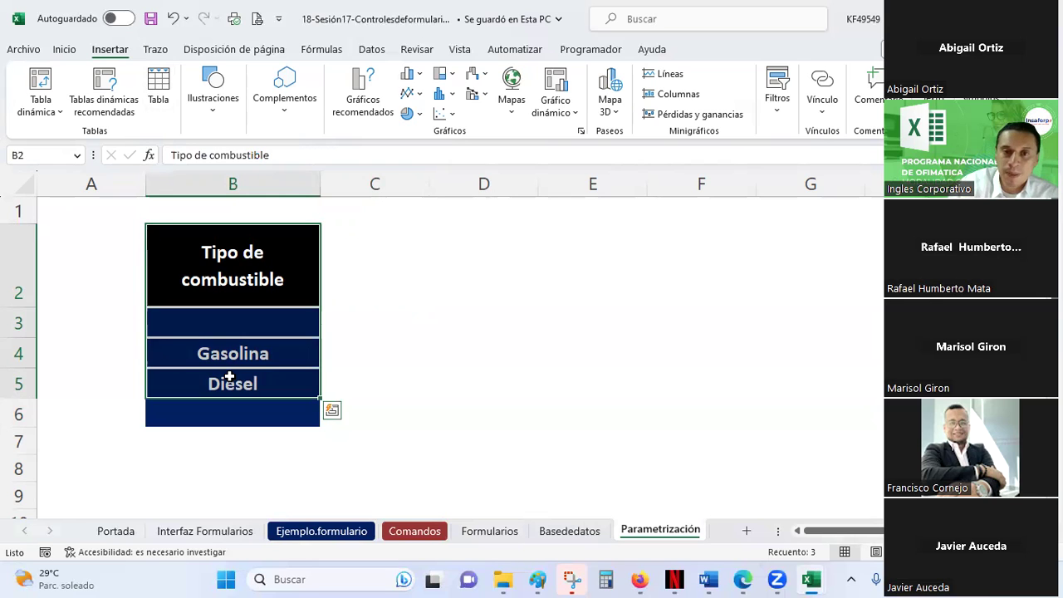
pyautogui.click(378, 306)
pyautogui.moveTo(278, 277); pyautogui.dragTo(291, 372)
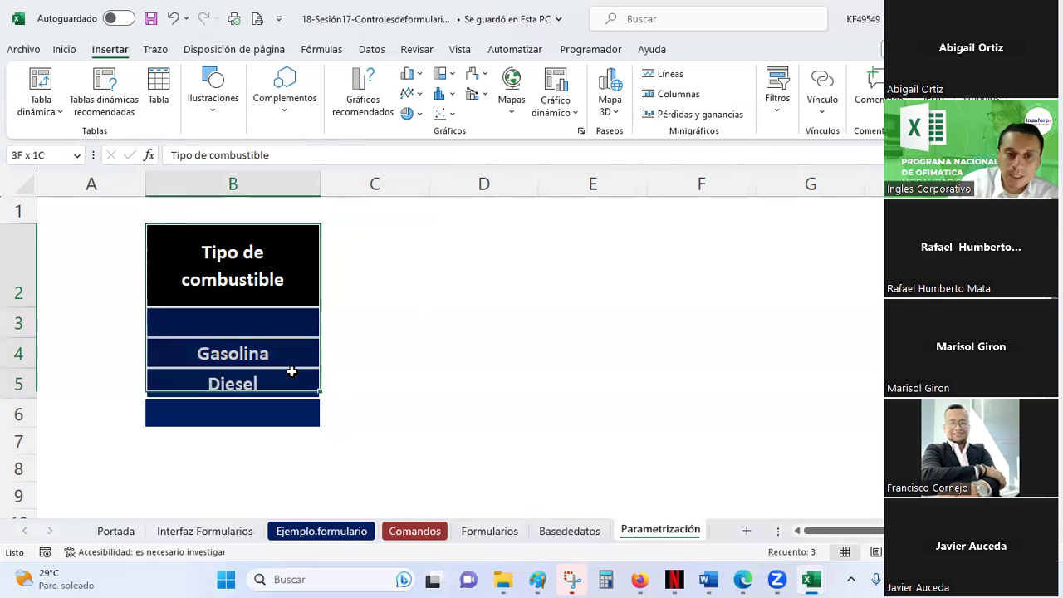
pyautogui.click(390, 343)
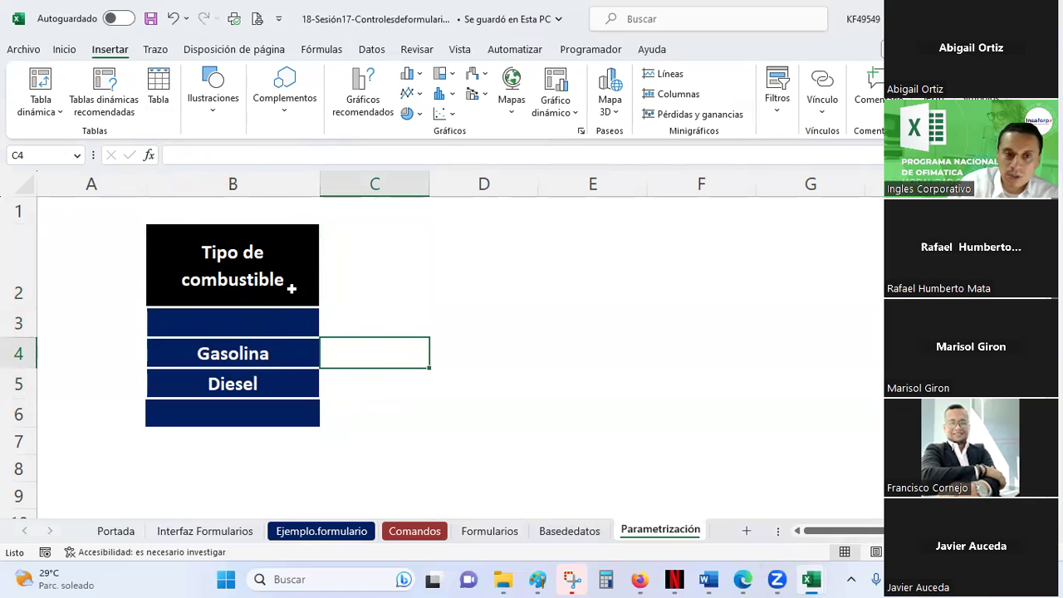
pyautogui.moveTo(292, 286); pyautogui.dragTo(277, 374)
# Reselect the fuel type list from the Tipo de combustible heading down to Diesel.
pyautogui.click(490, 332)
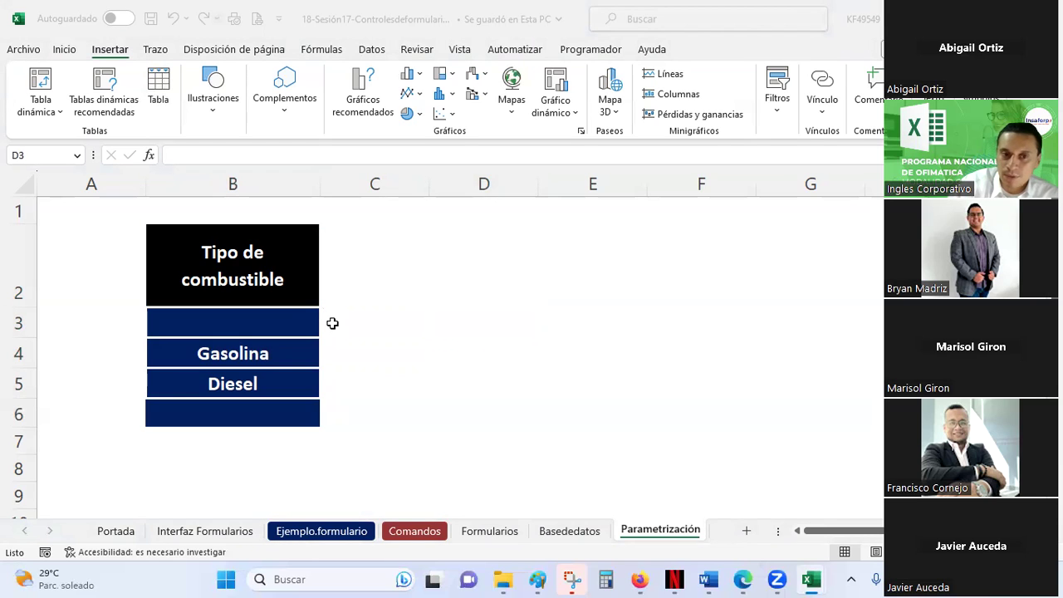
pyautogui.moveTo(264, 270); pyautogui.dragTo(256, 413)
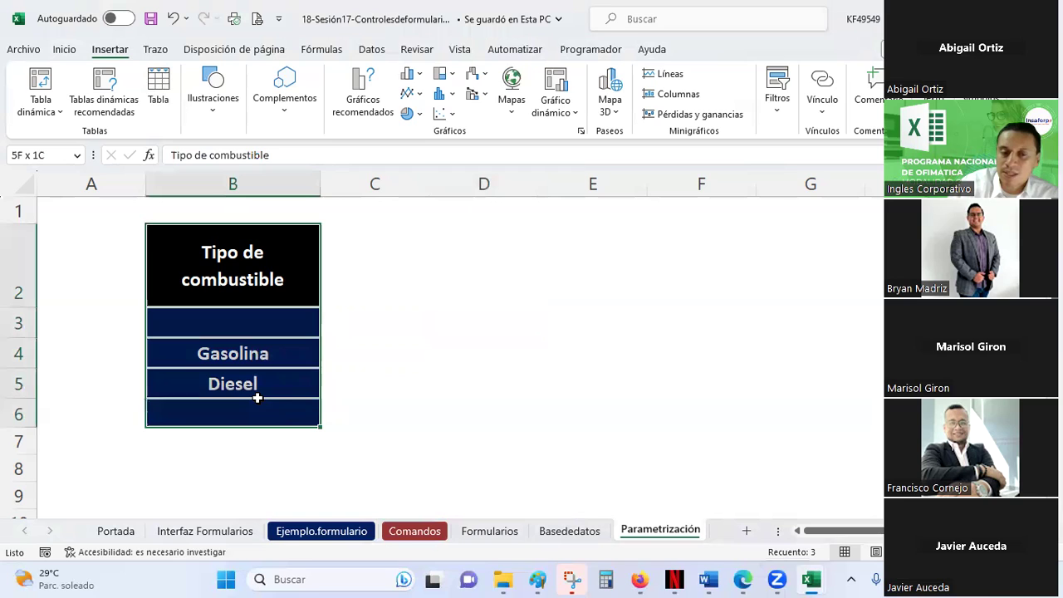
pyautogui.click(583, 343)
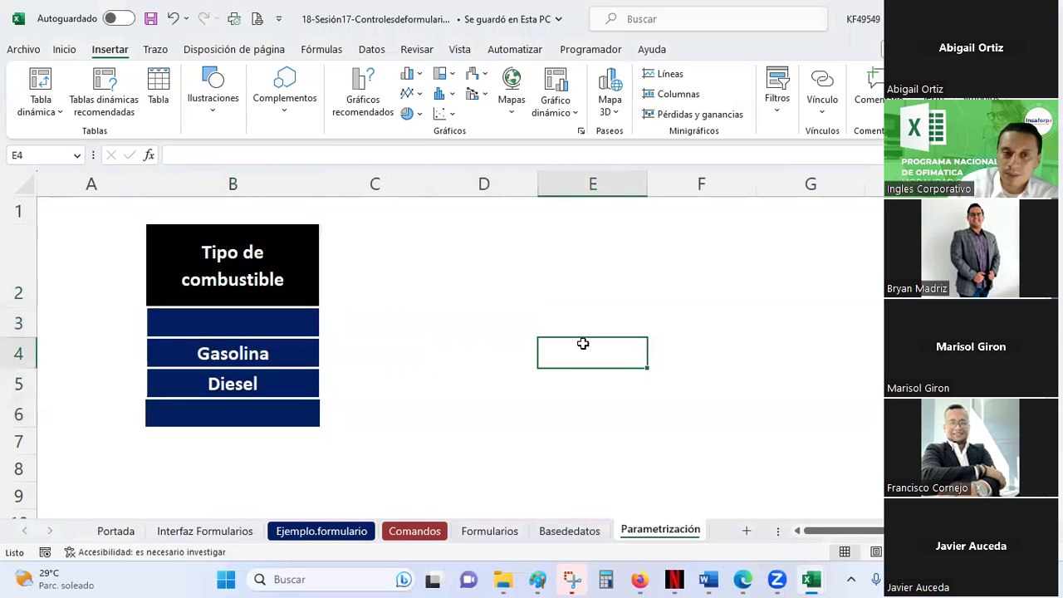
pyautogui.click(268, 265)
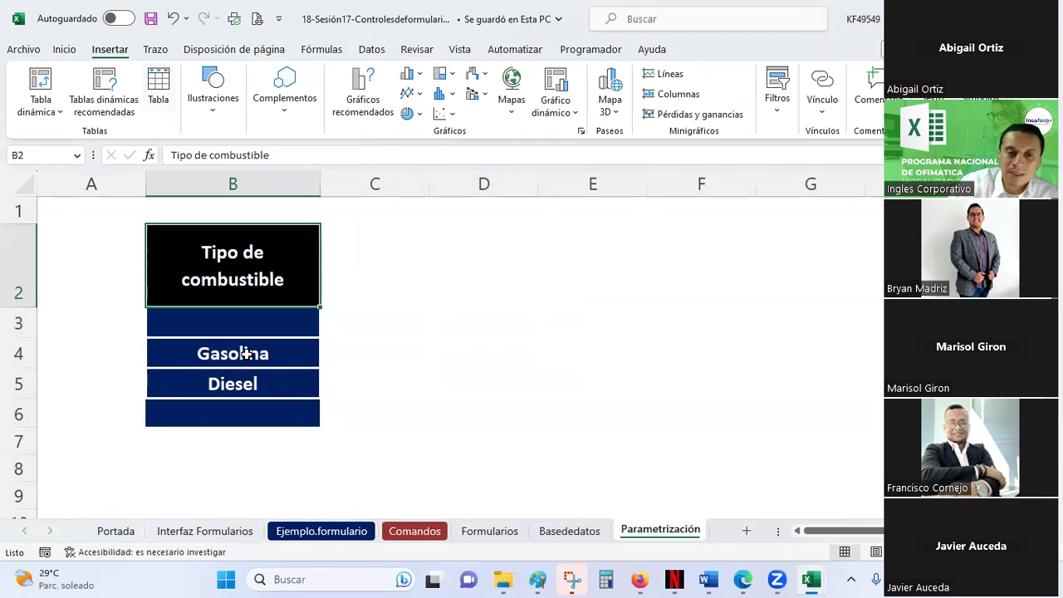
pyautogui.moveTo(215, 284); pyautogui.dragTo(224, 379)
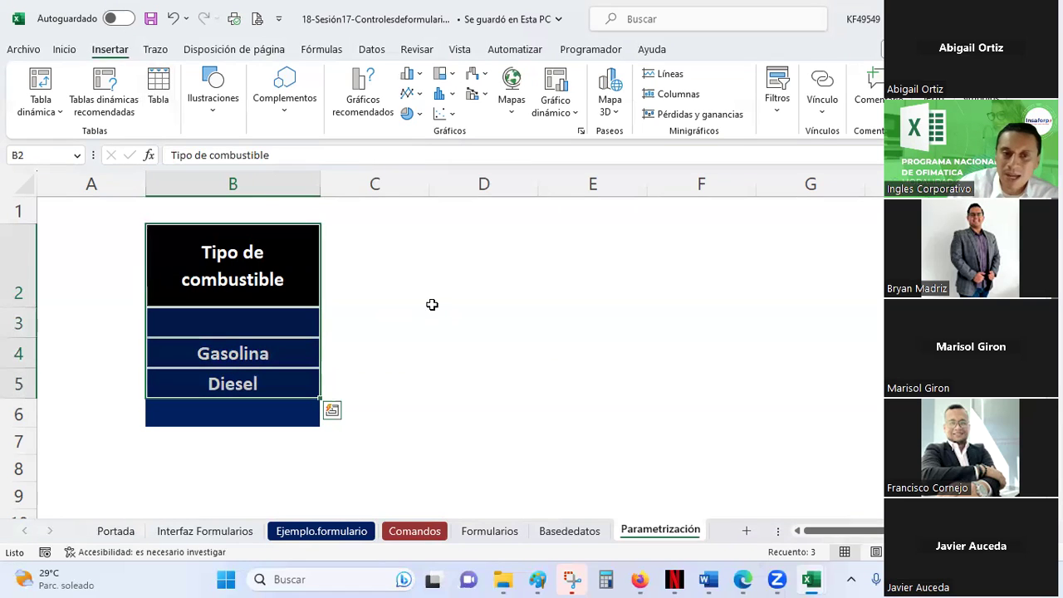
pyautogui.click(432, 303)
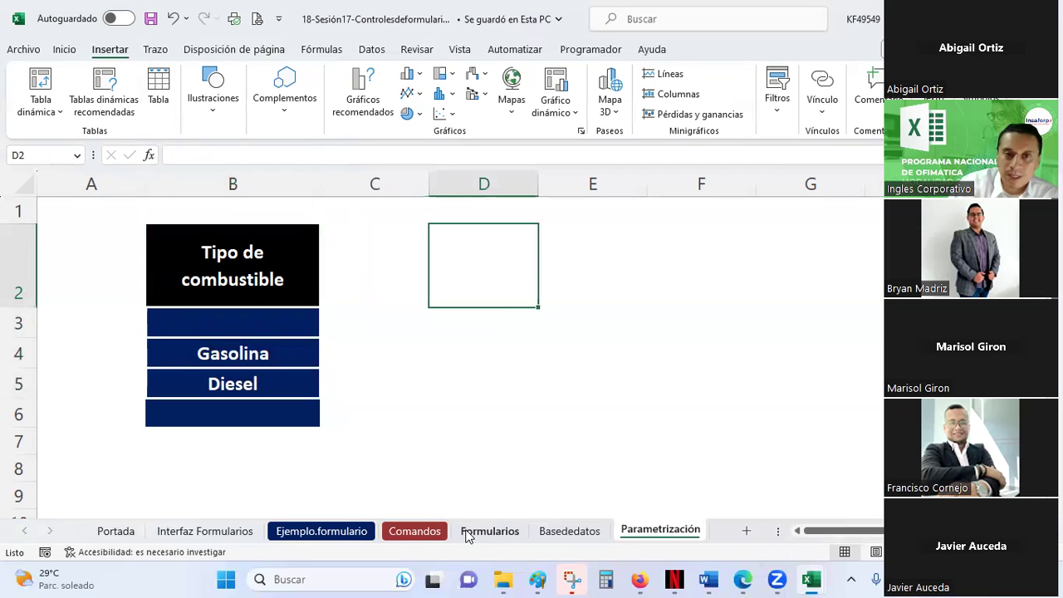
# Visit the Formularios sheet's empty Menú box, then return to the Basededatos sheet.
pyautogui.click(468, 536)
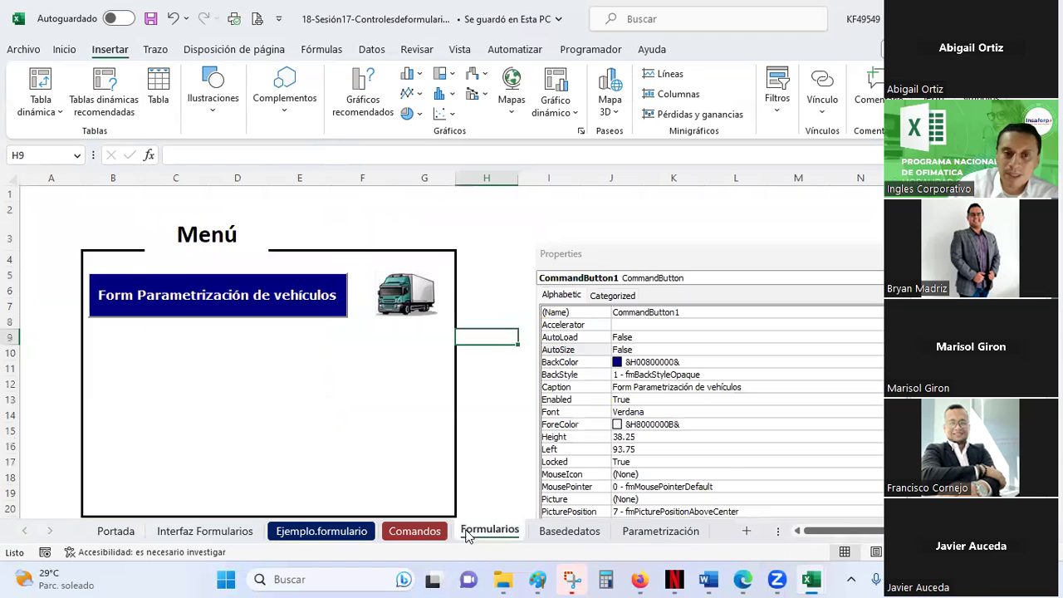
pyautogui.scroll(-2, 491, 322)
pyautogui.scroll(-2, 490, 321)
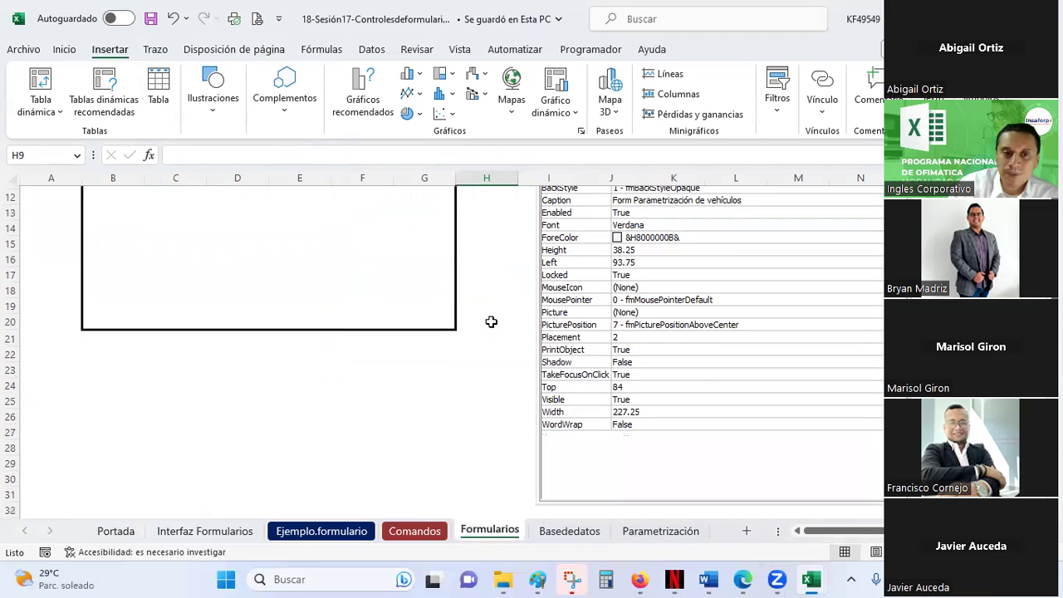
pyautogui.scroll(2, 493, 318)
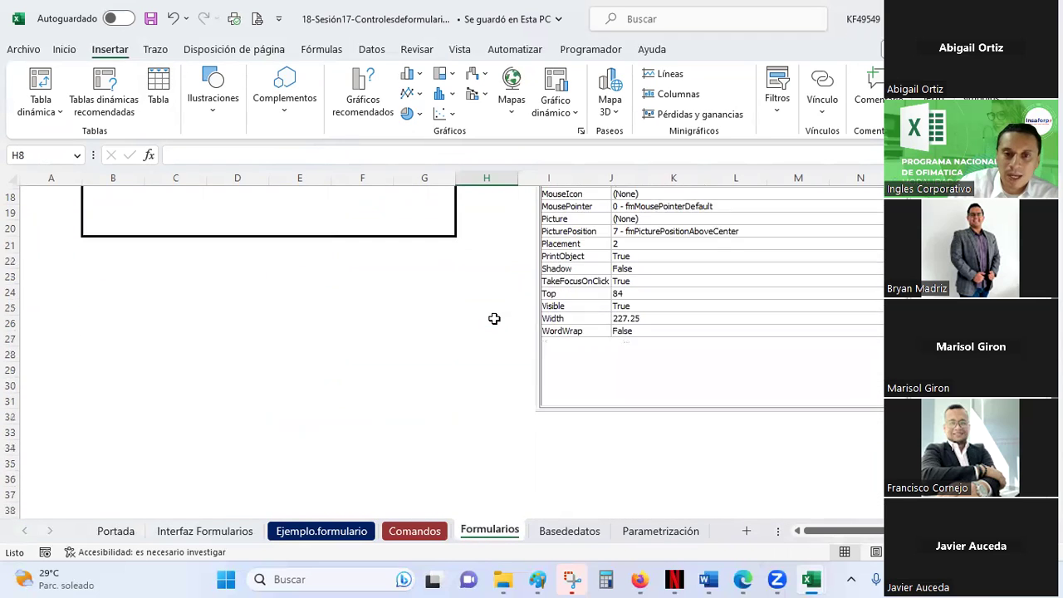
pyautogui.scroll(2, 494, 319)
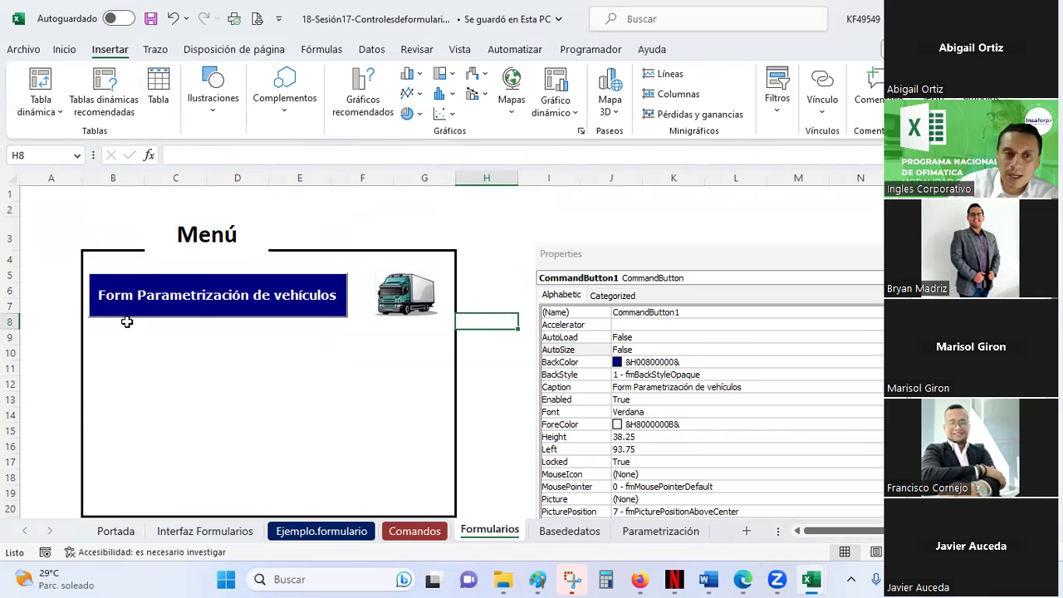
pyautogui.click(109, 350)
pyautogui.click(108, 399)
pyautogui.click(110, 426)
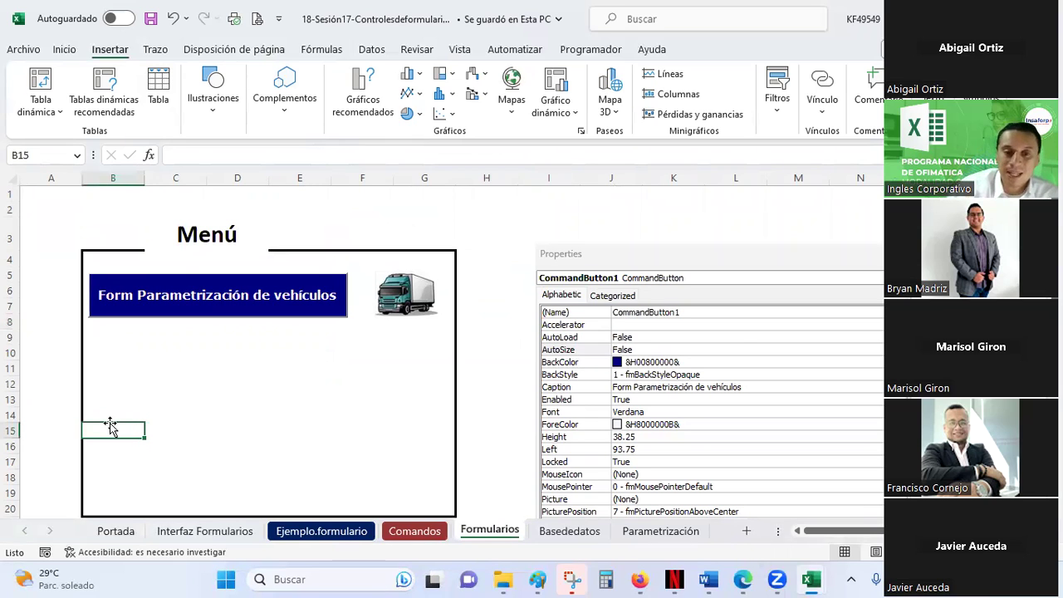
pyautogui.click(572, 531)
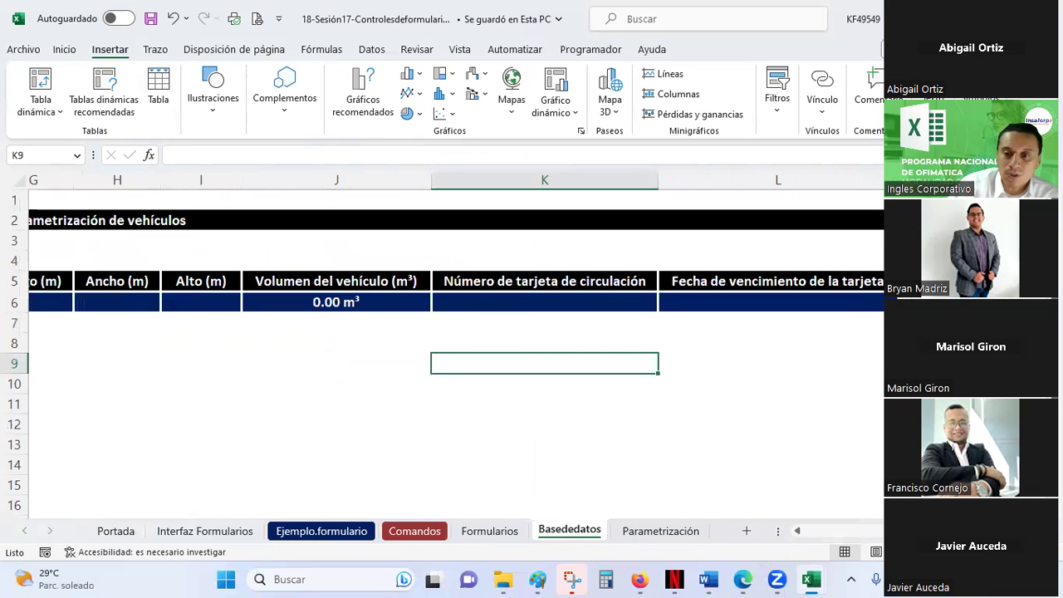
pyautogui.hscroll(-6, 457, 332)
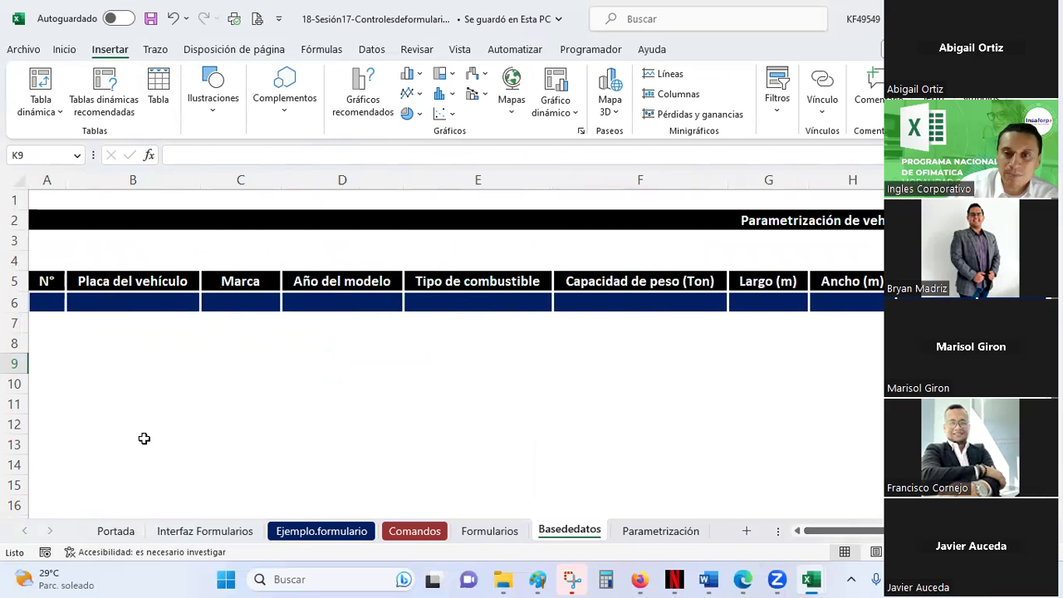
pyautogui.moveTo(48, 280)
pyautogui.mouseDown()
pyautogui.moveTo(475, 299)
pyautogui.moveTo(880, 300)
pyautogui.mouseUp()
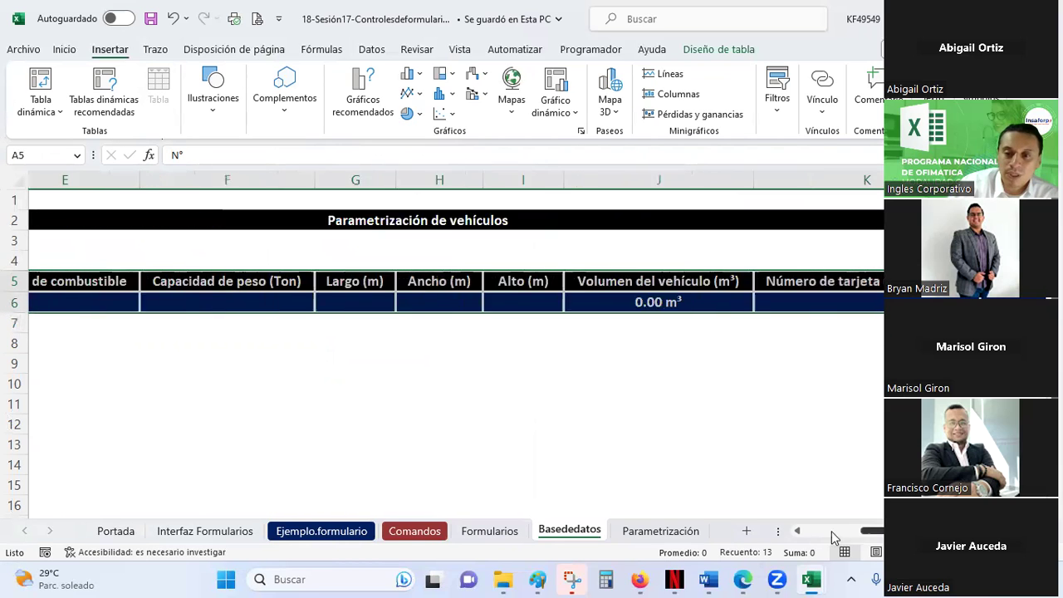
pyautogui.moveTo(839, 532); pyautogui.dragTo(813, 535)
pyautogui.click(441, 422)
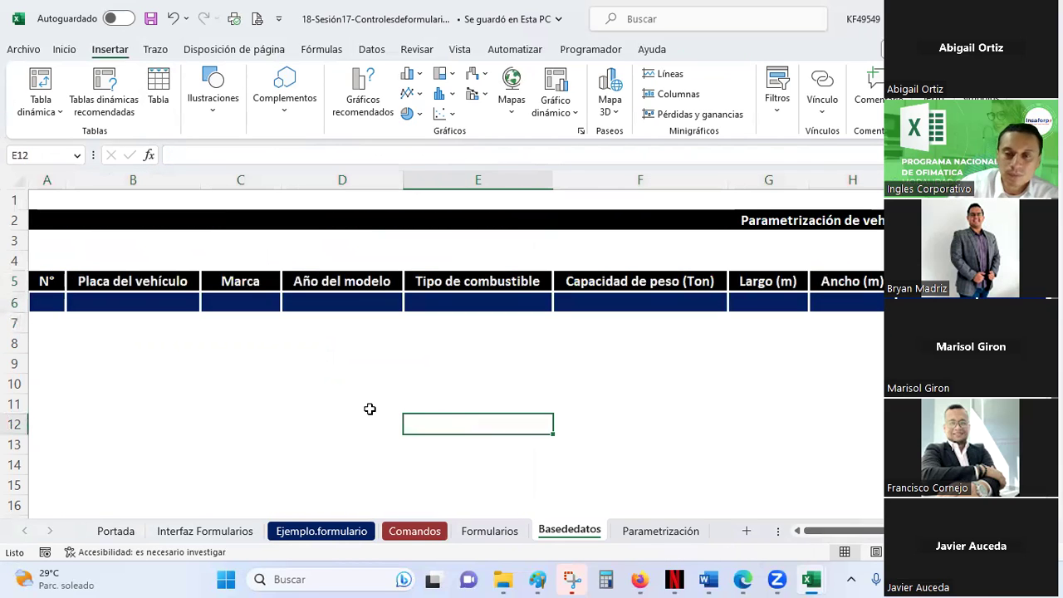
pyautogui.click(40, 304)
pyautogui.hscroll(4, 664, 312)
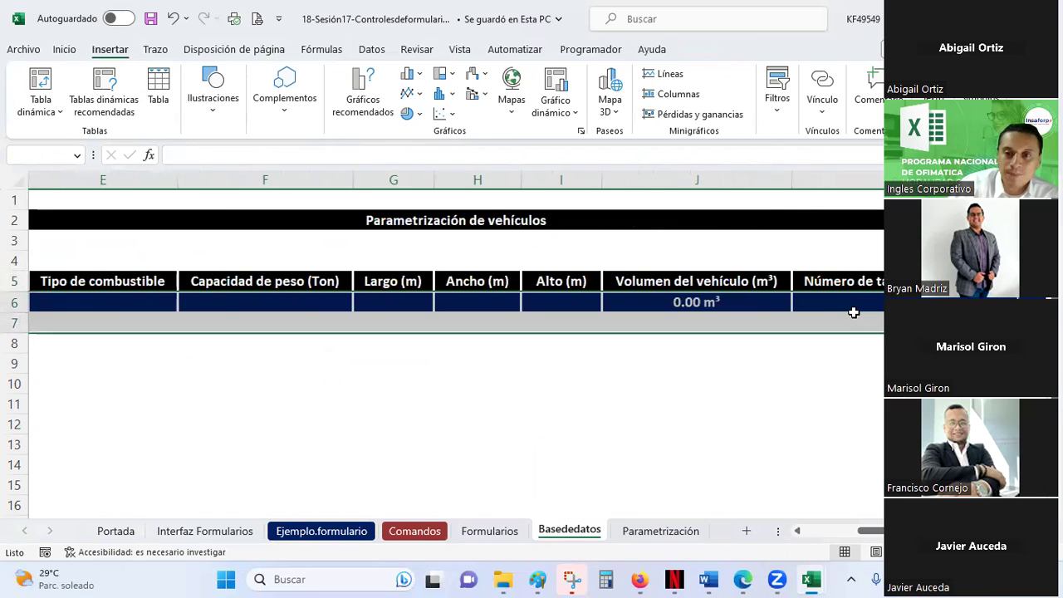
pyautogui.click(733, 301)
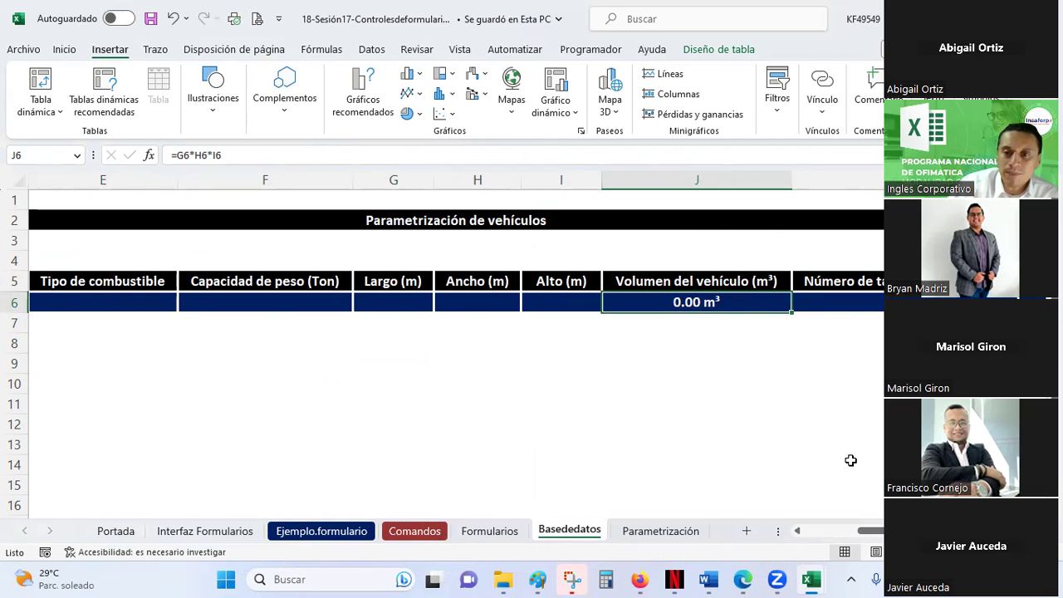
pyautogui.hscroll(2, 850, 457)
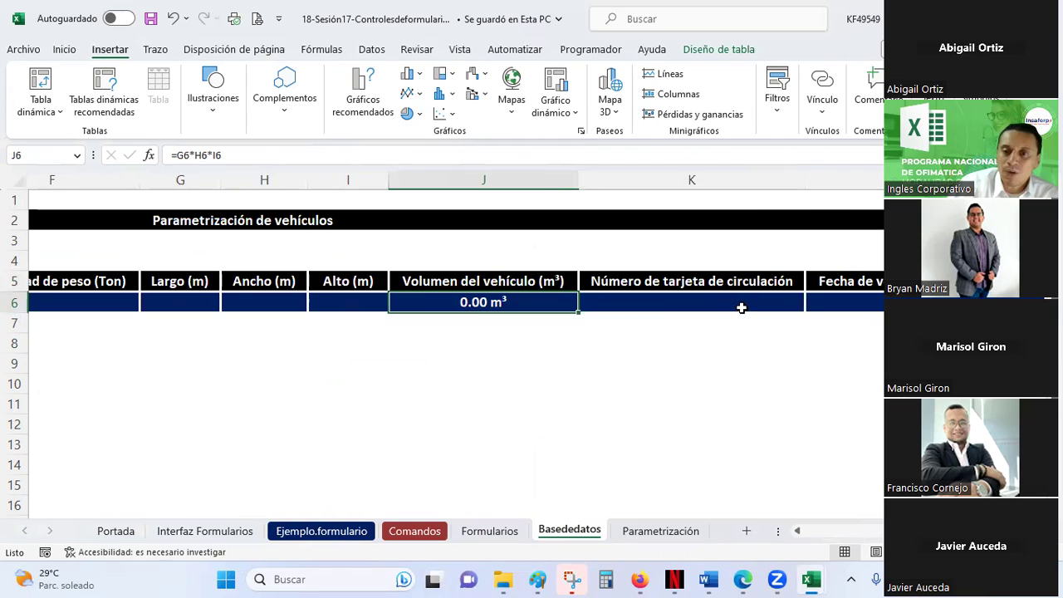
pyautogui.moveTo(739, 306); pyautogui.dragTo(867, 299)
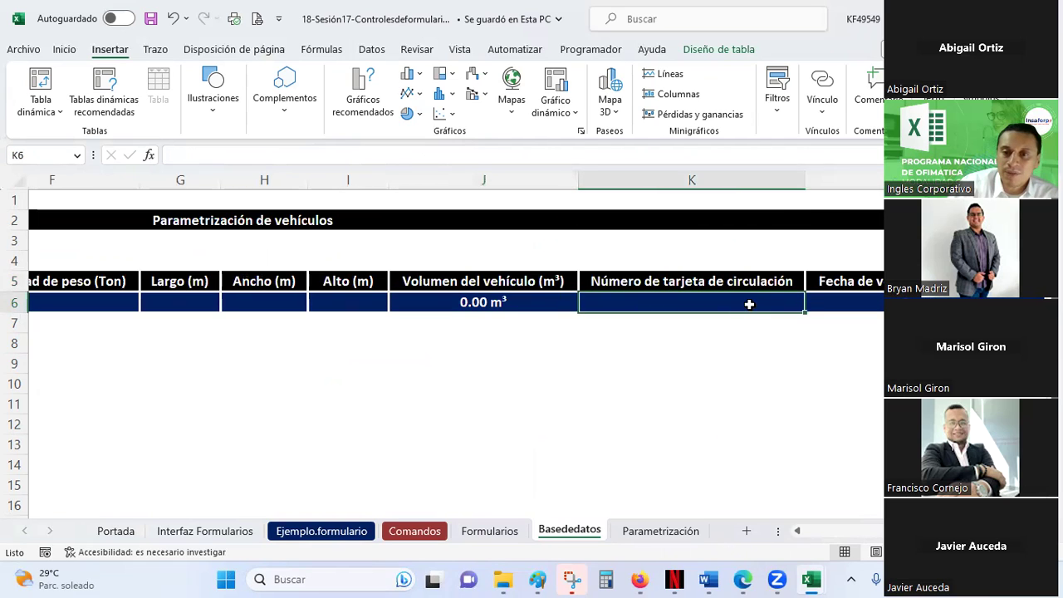
pyautogui.moveTo(867, 296); pyautogui.dragTo(752, 303)
pyautogui.click(847, 307)
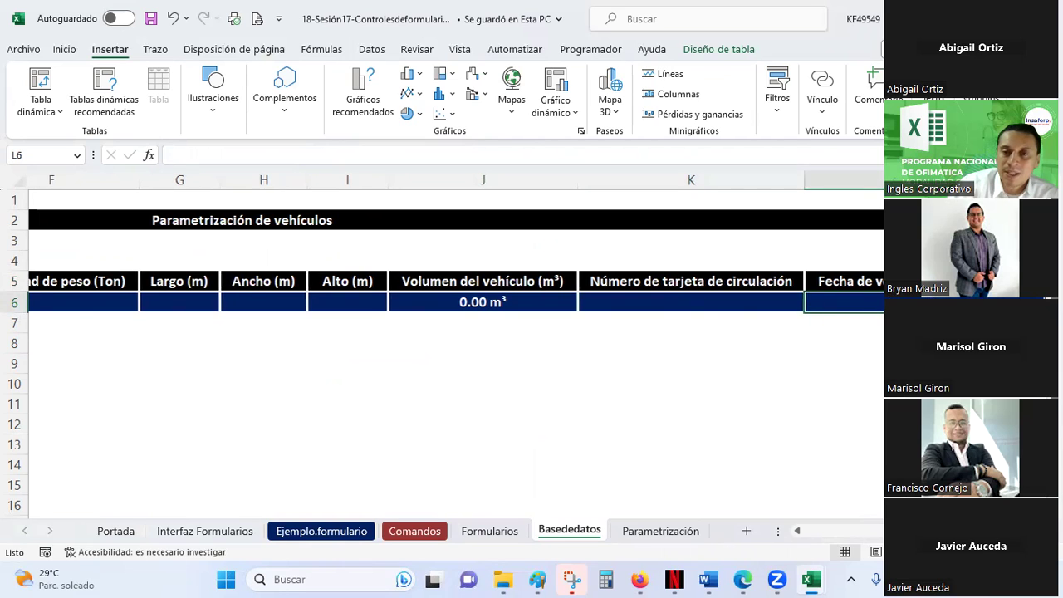
pyautogui.hscroll(-3, 872, 529)
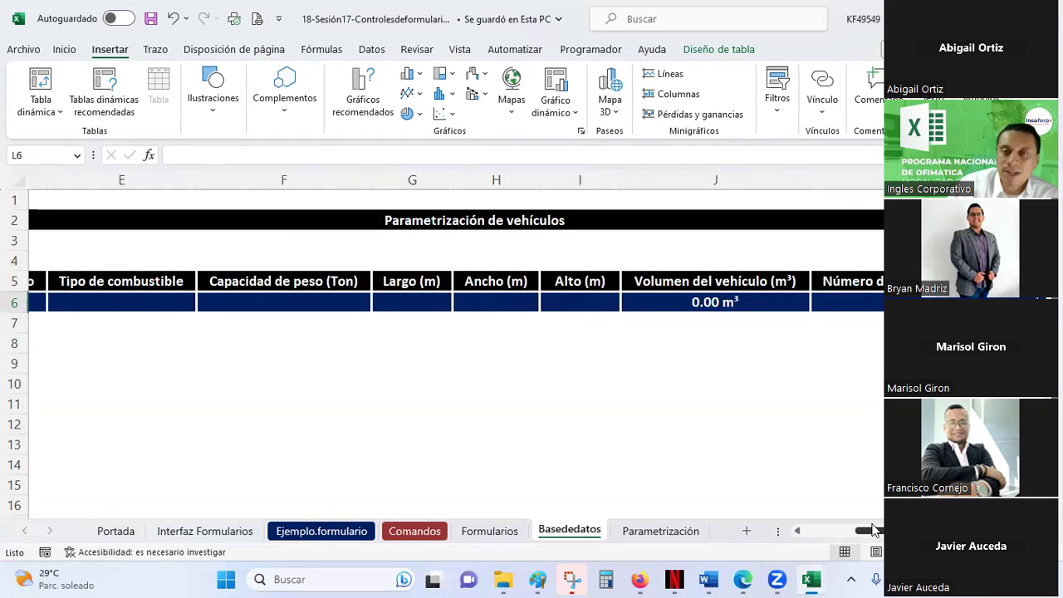
pyautogui.moveTo(872, 529); pyautogui.dragTo(806, 528)
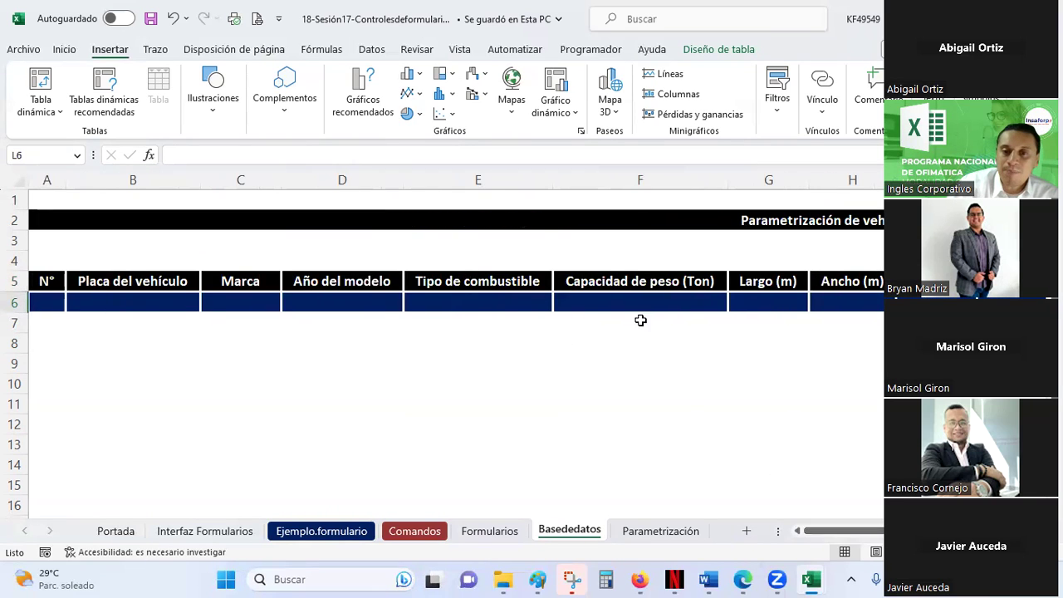
pyautogui.click(683, 308)
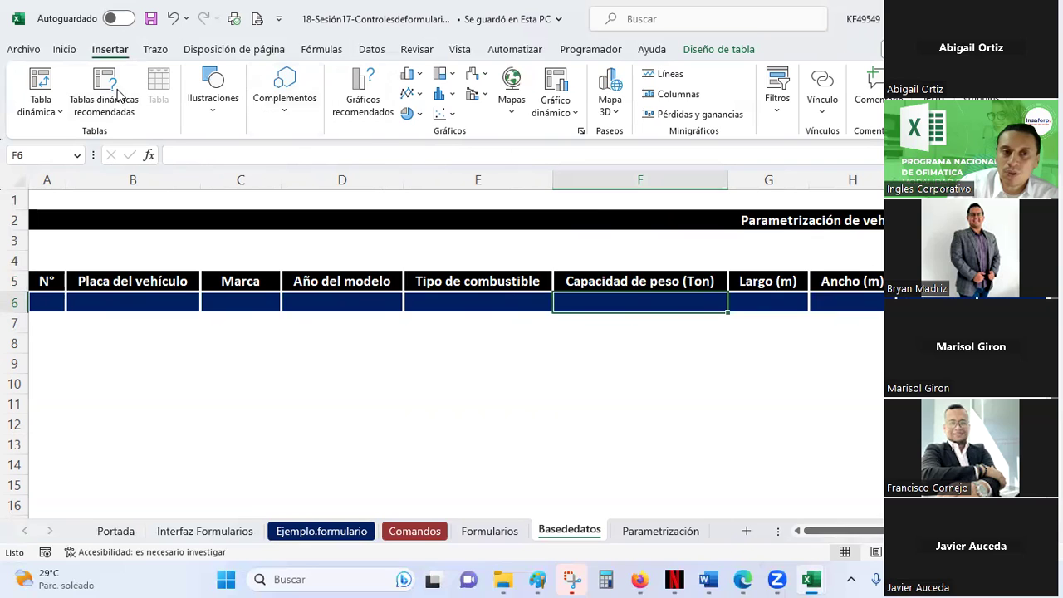
pyautogui.click(64, 50)
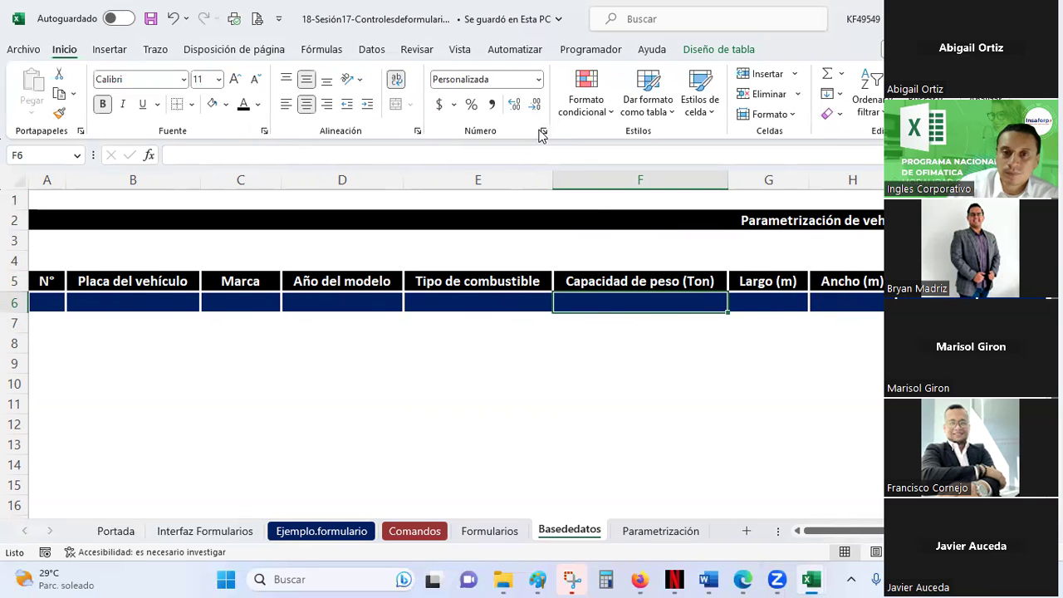
# Inspect the weight cell's custom Ton format in Formato de celdas and cancel unchanged.
pyautogui.click(543, 130)
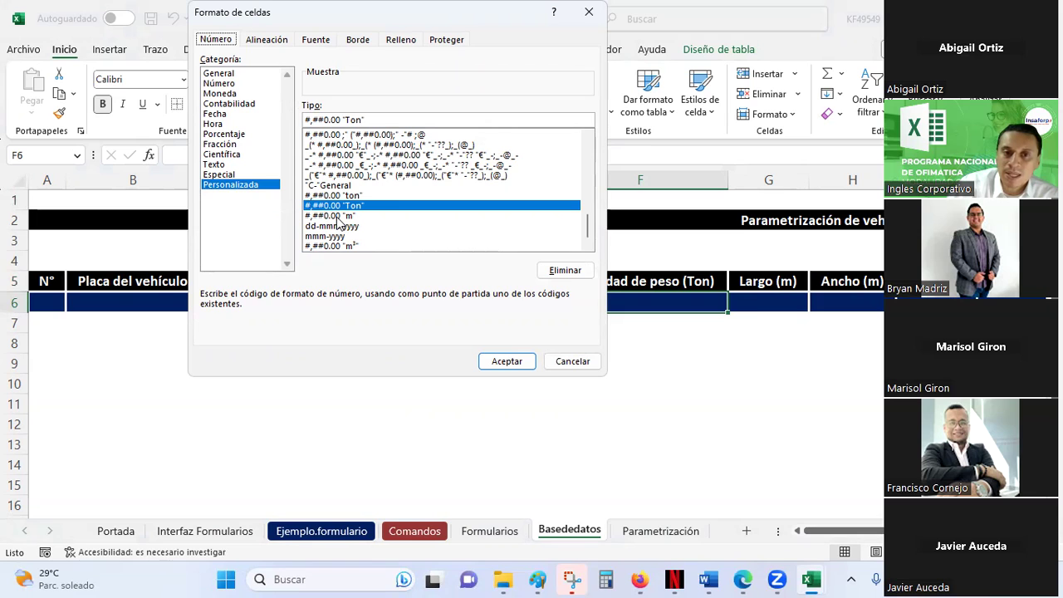
pyautogui.click(572, 362)
pyautogui.click(797, 297)
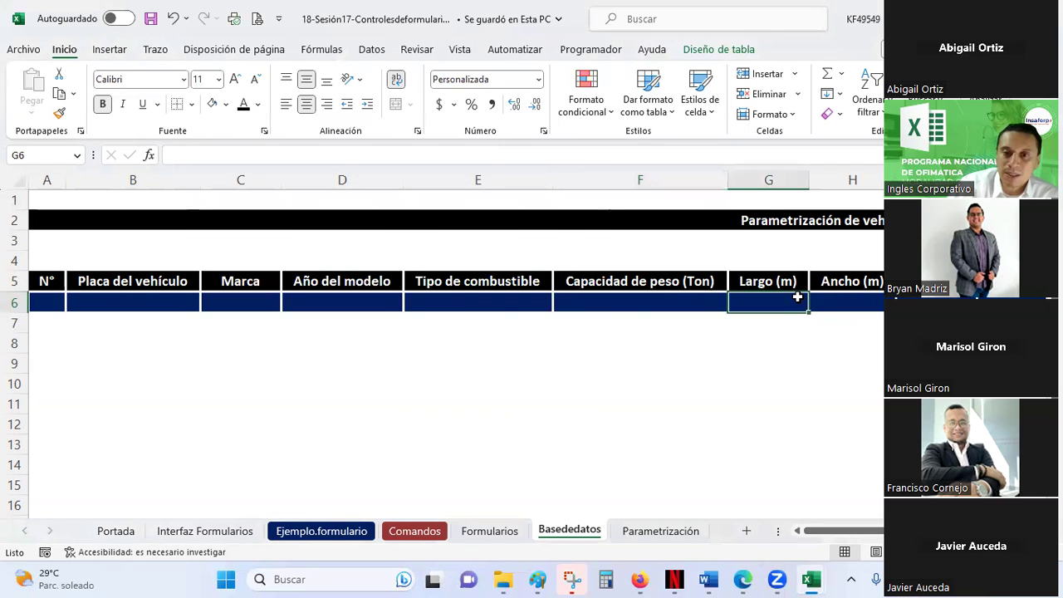
# Select header row 5, column A and title cell A2, then go to Parametrización.
pyautogui.click(15, 283)
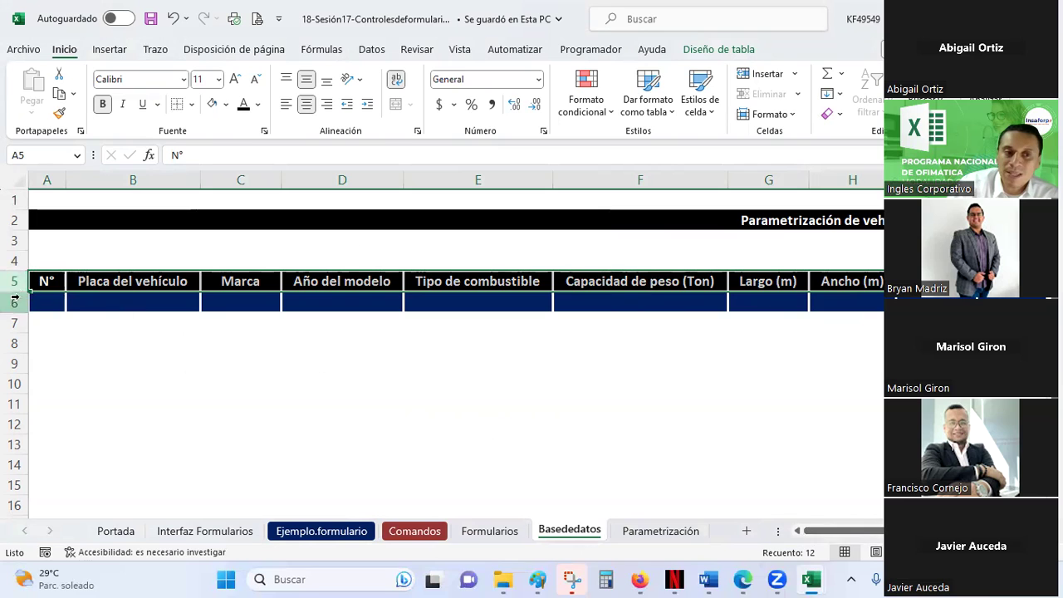
pyautogui.click(47, 180)
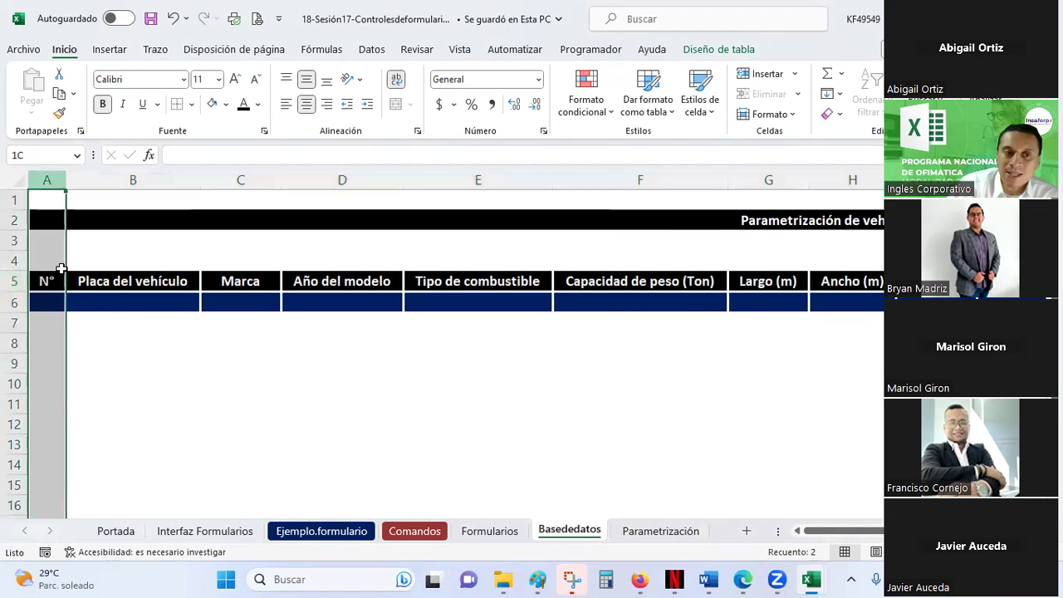
pyautogui.click(56, 217)
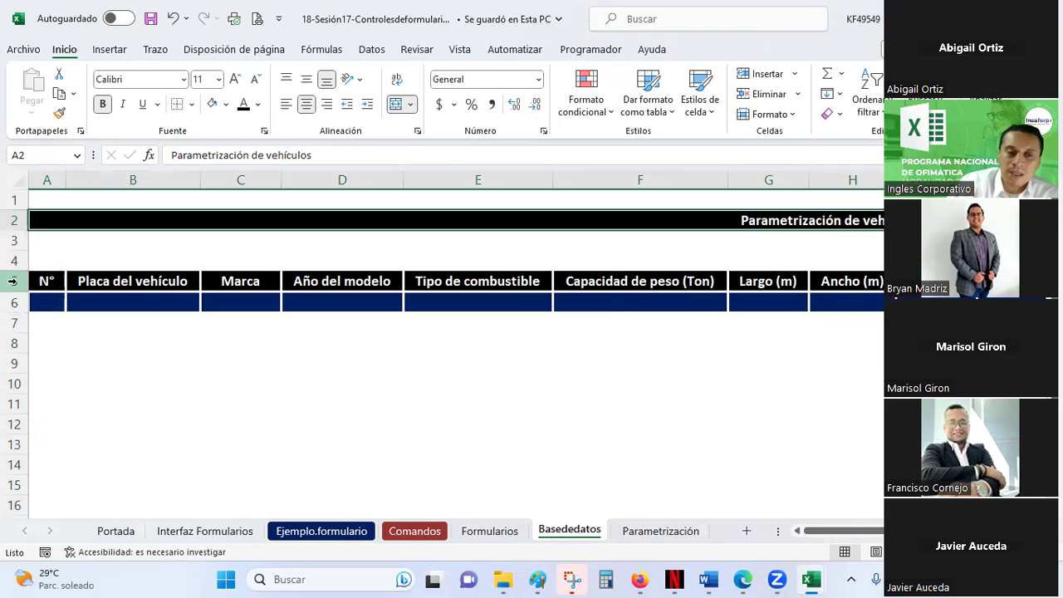
pyautogui.click(13, 280)
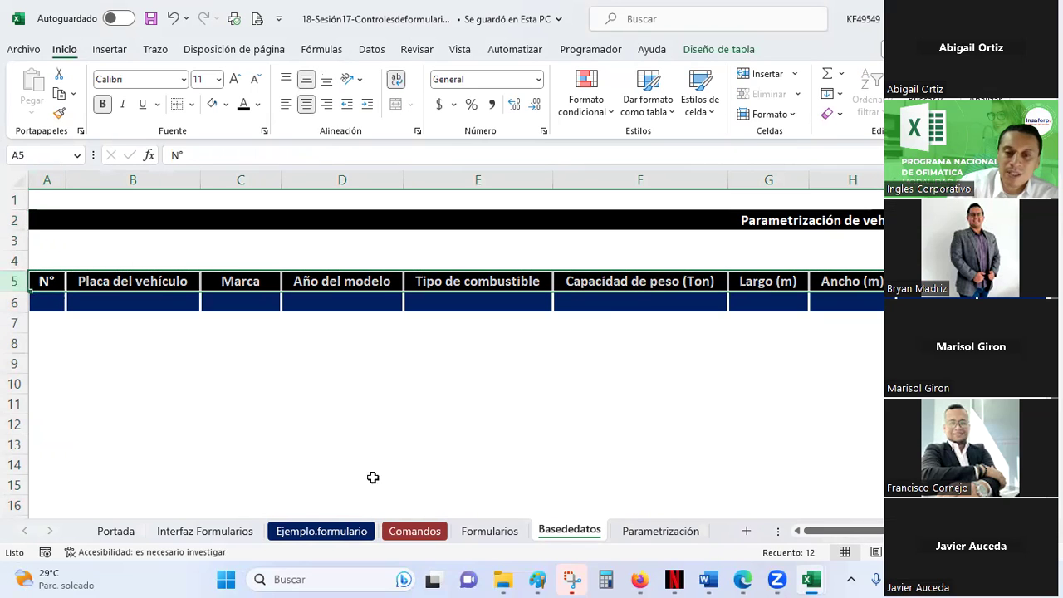
pyautogui.click(633, 532)
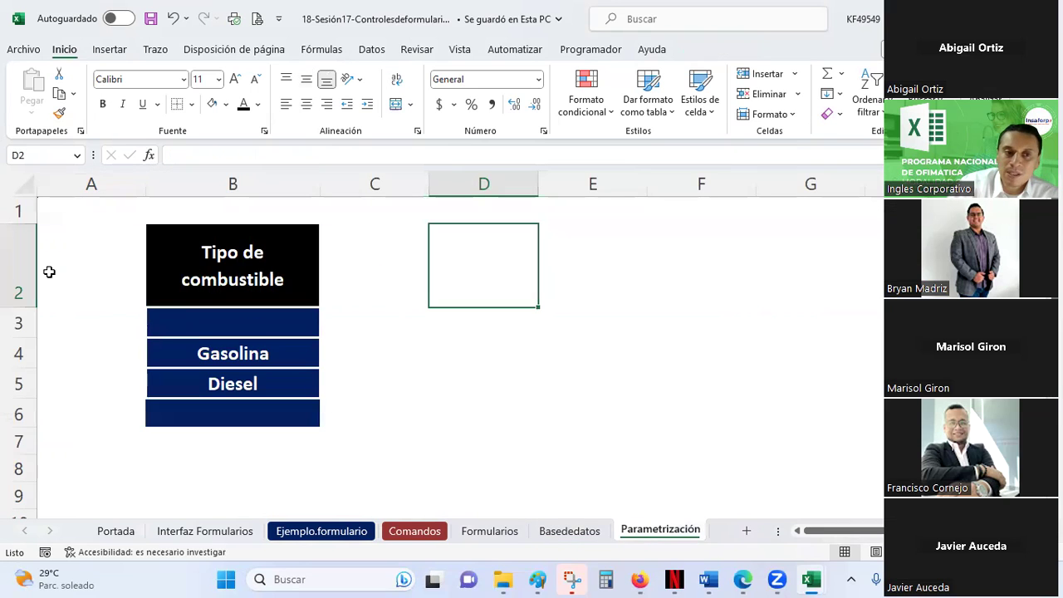
pyautogui.click(15, 266)
pyautogui.click(246, 279)
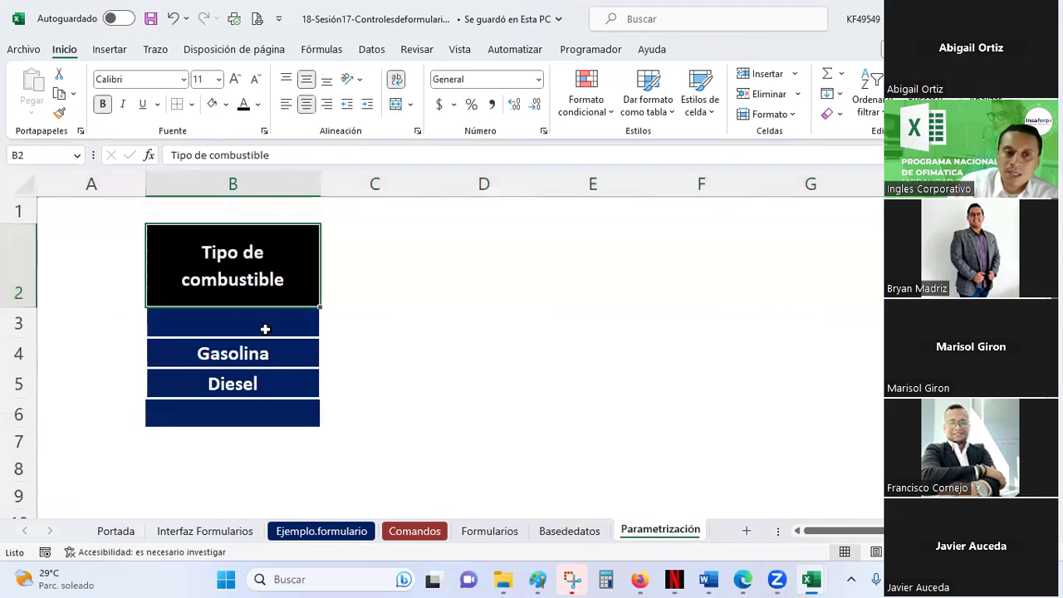
pyautogui.click(265, 355)
pyautogui.click(261, 381)
pyautogui.click(259, 353)
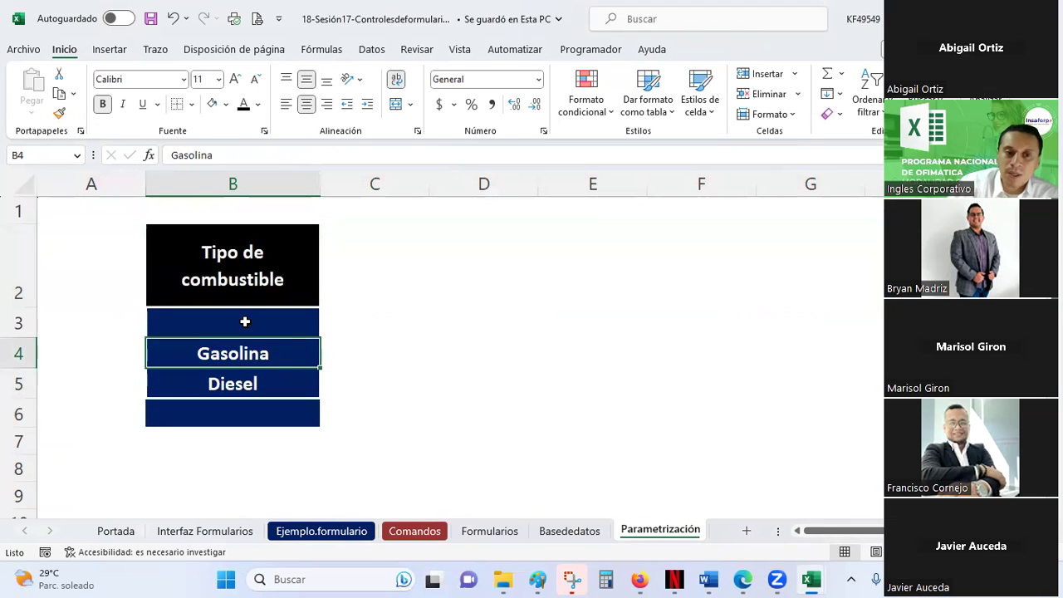
pyautogui.click(246, 322)
pyautogui.click(254, 357)
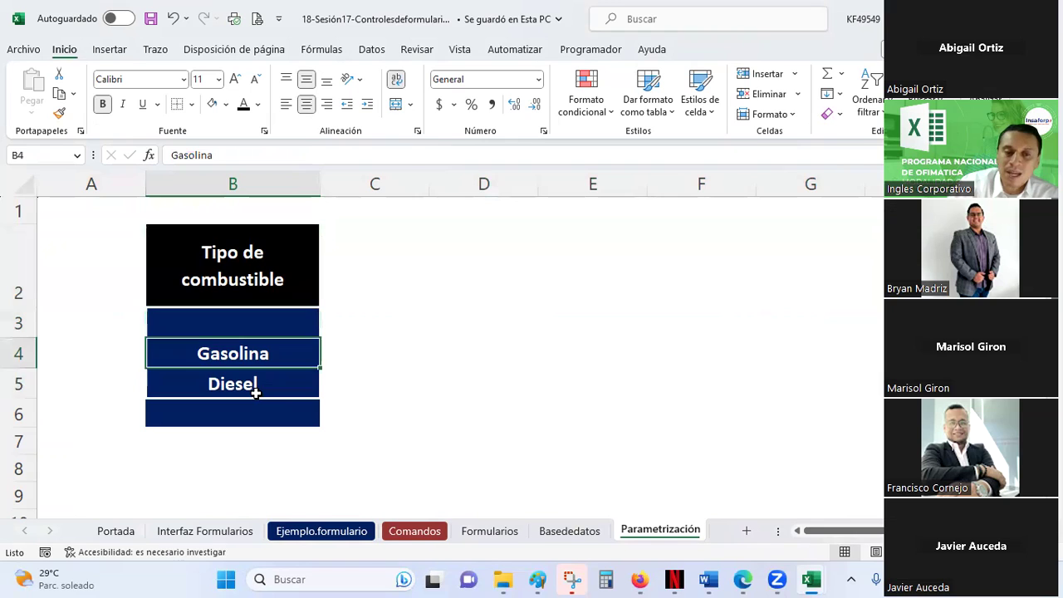
pyautogui.click(256, 394)
pyautogui.click(507, 357)
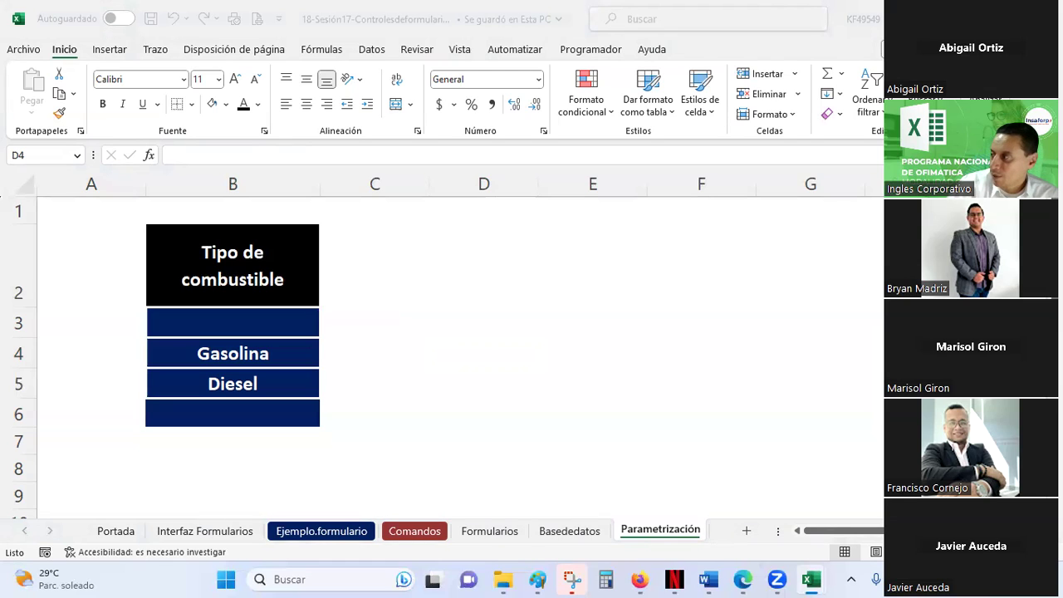
pyautogui.click(490, 360)
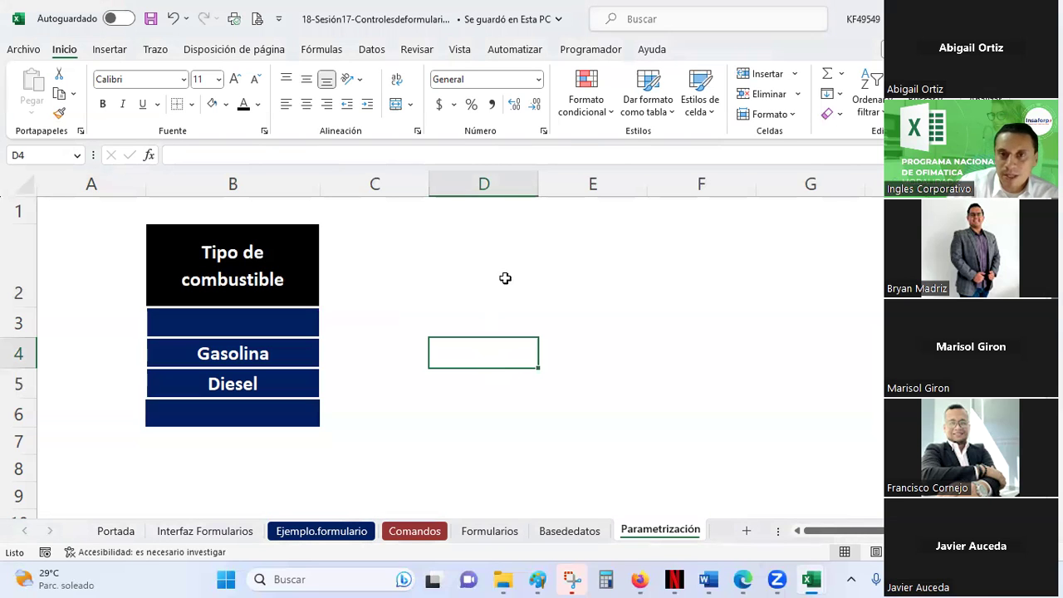
# Launch the Visual Basic editor from the Programador tab.
pyautogui.click(587, 53)
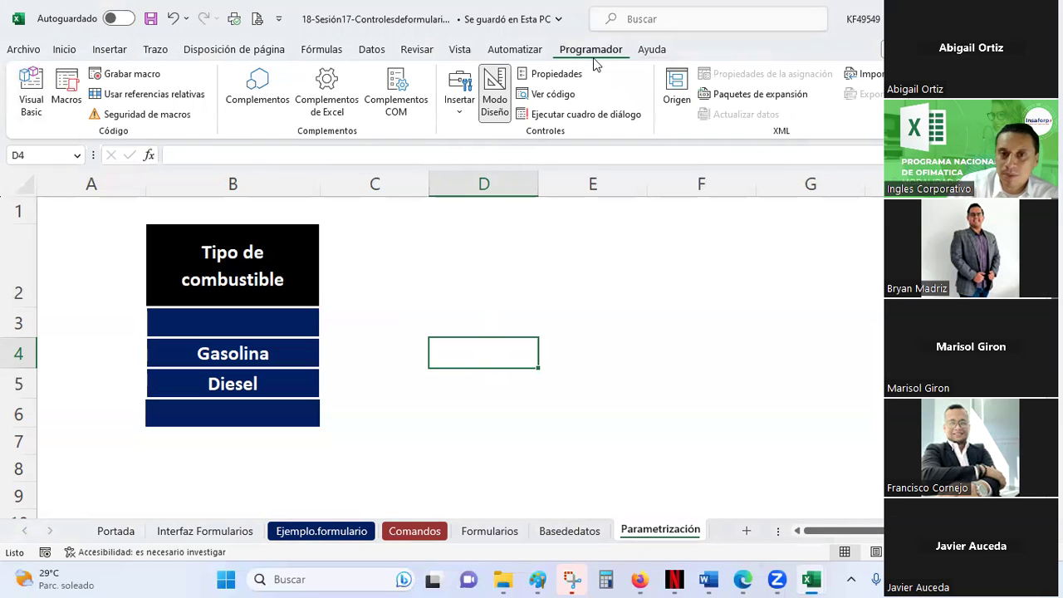
pyautogui.click(30, 90)
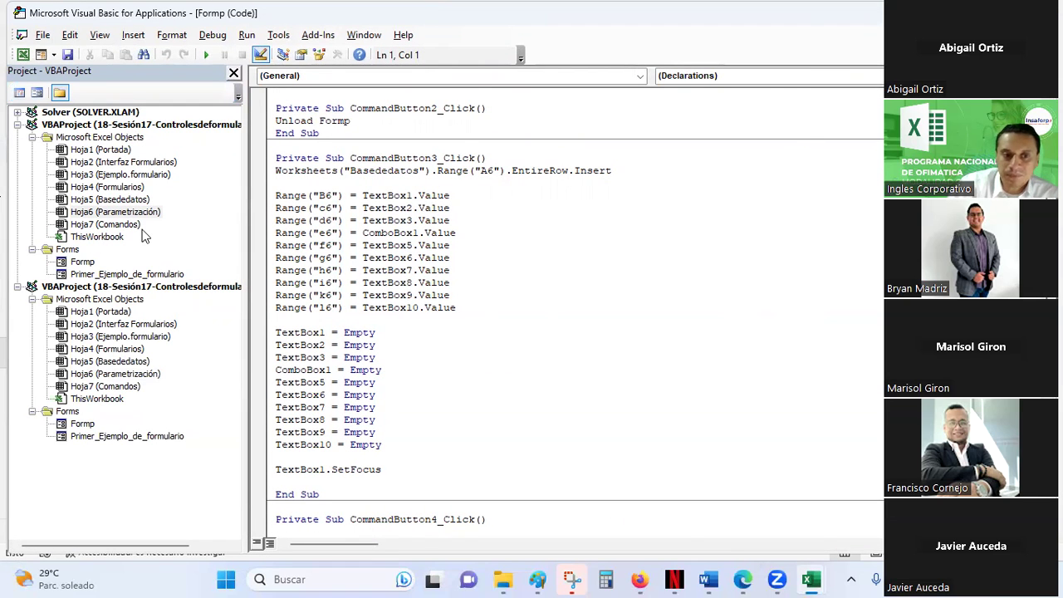
# Open the Formp form from the second project's Forms folder in the designer.
pyautogui.click(101, 315)
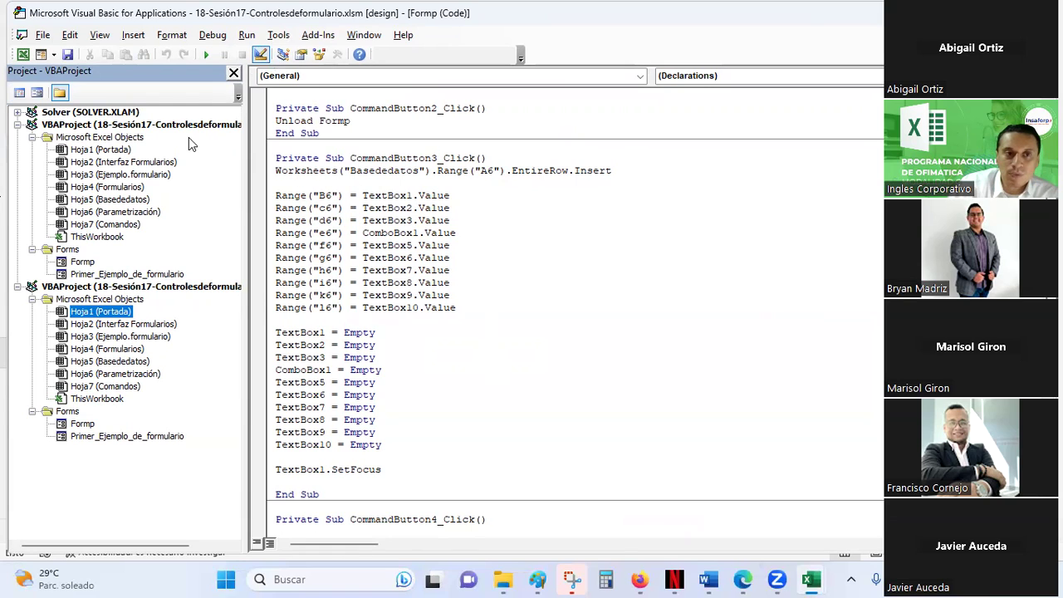
pyautogui.click(83, 424)
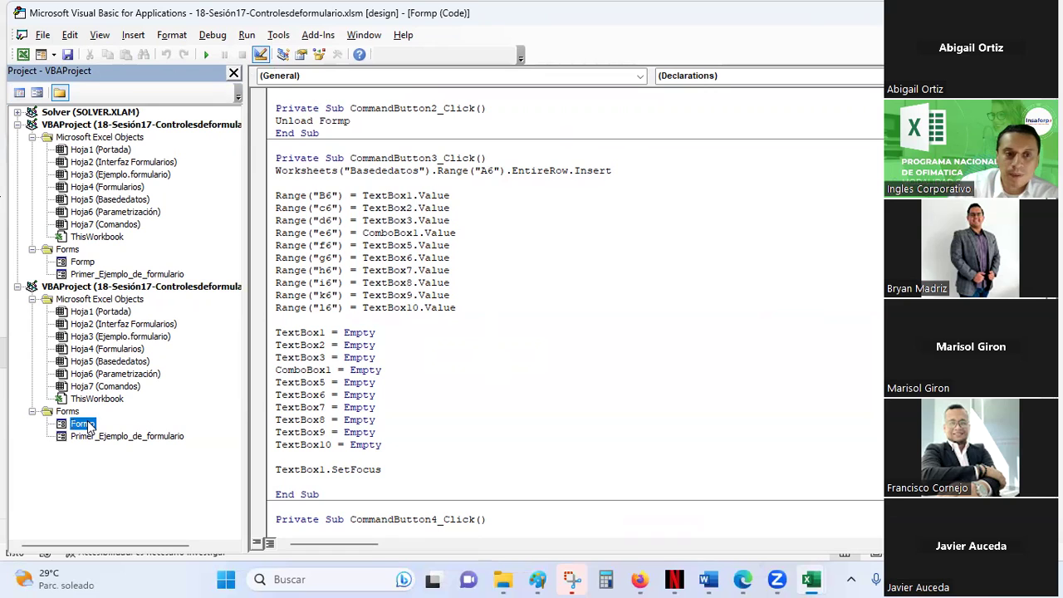
pyautogui.doubleClick(83, 424)
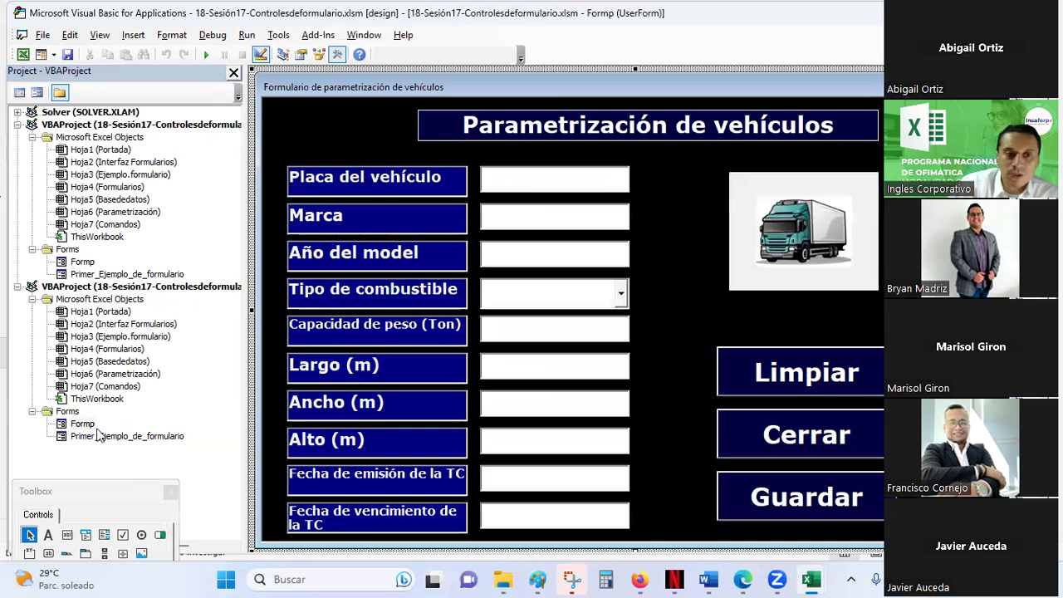
# Review Formp's property list and toggle the control toolbox off and on.
pyautogui.click(134, 459)
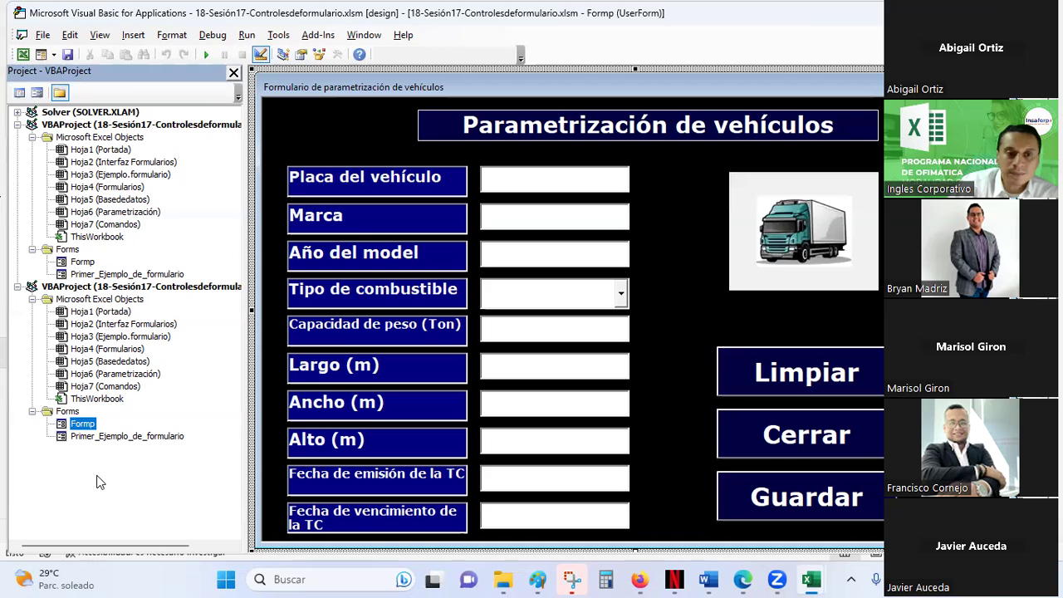
pyautogui.click(301, 55)
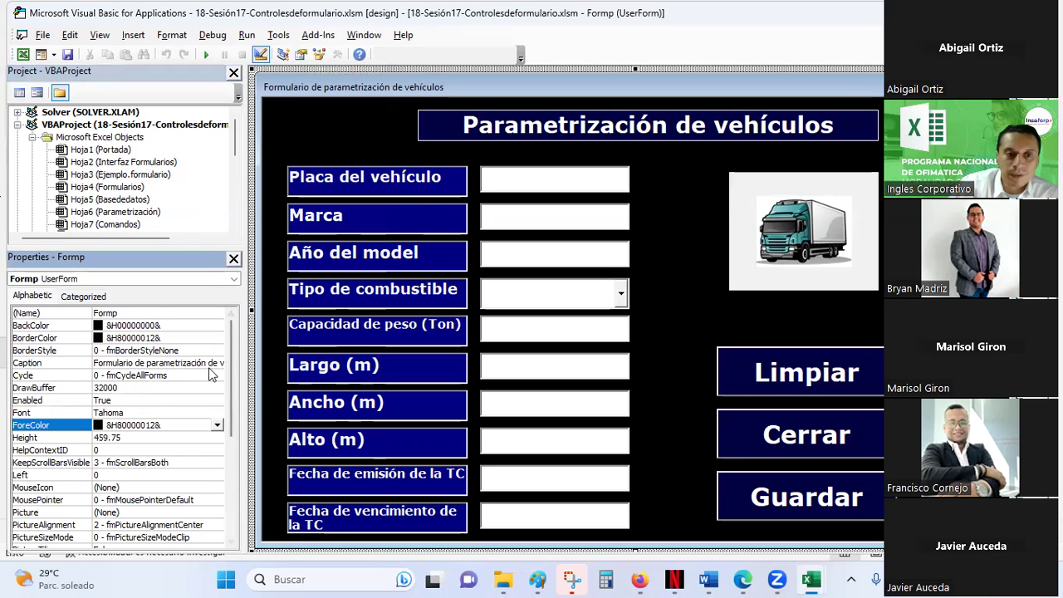
pyautogui.scroll(-1, 209, 375)
pyautogui.scroll(-1, 209, 374)
pyautogui.scroll(-2, 209, 375)
pyautogui.scroll(-1, 210, 374)
pyautogui.scroll(4, 209, 374)
pyautogui.scroll(1, 209, 374)
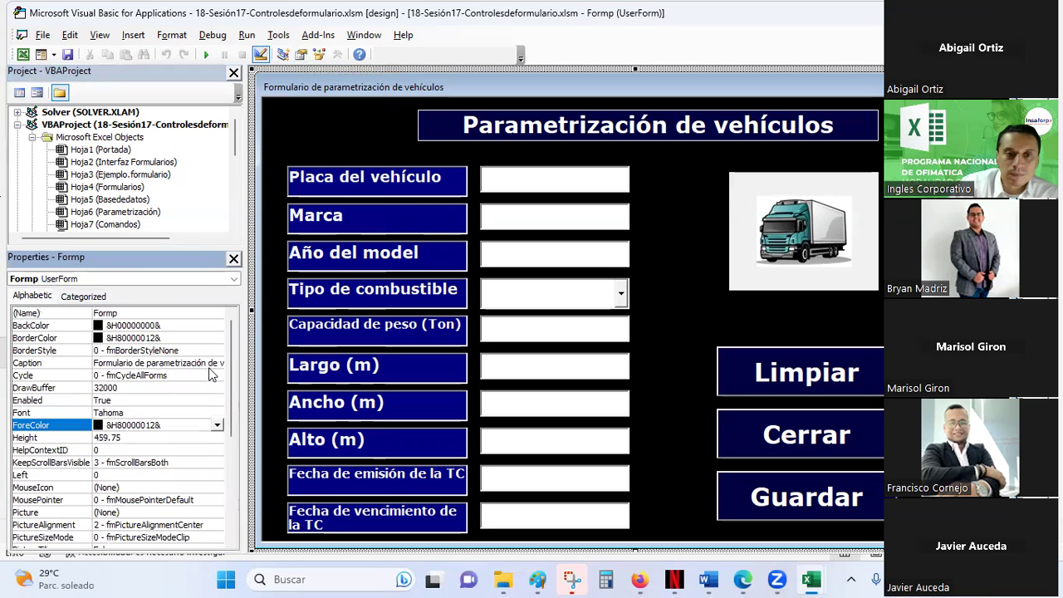
pyautogui.click(276, 304)
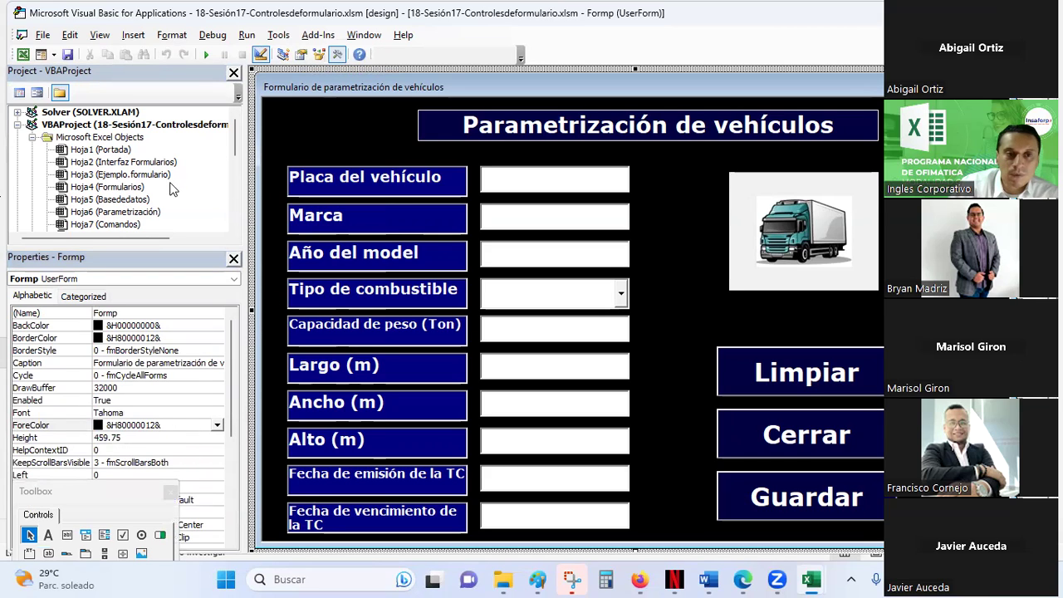
pyautogui.click(233, 258)
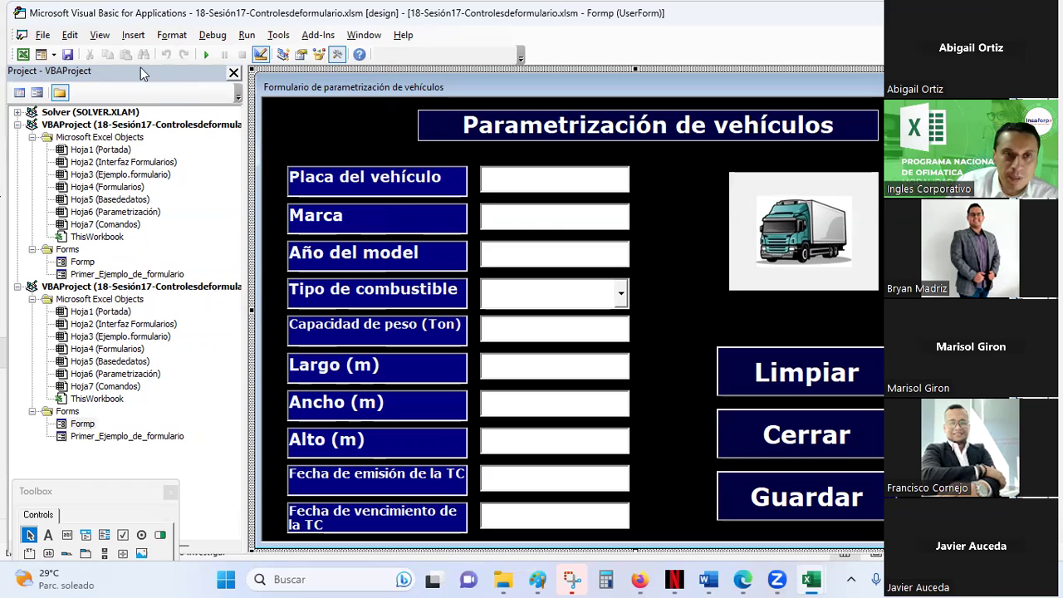
# Select the Primer_Ejemplo_de_formulario and Formp forms, then bring up the Insert menu.
pyautogui.click(132, 35)
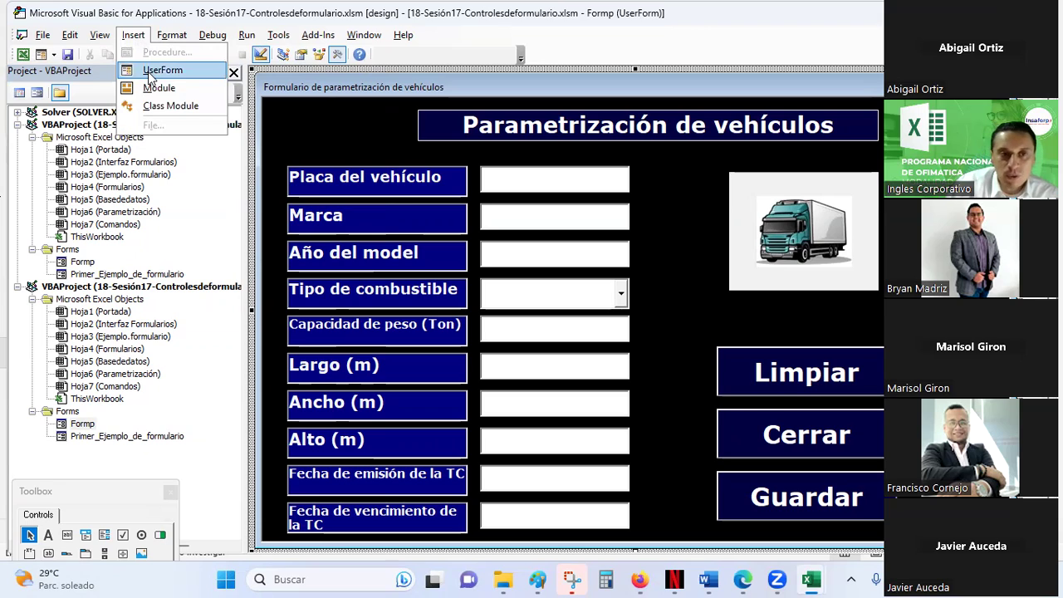
pyautogui.click(98, 462)
pyautogui.click(94, 438)
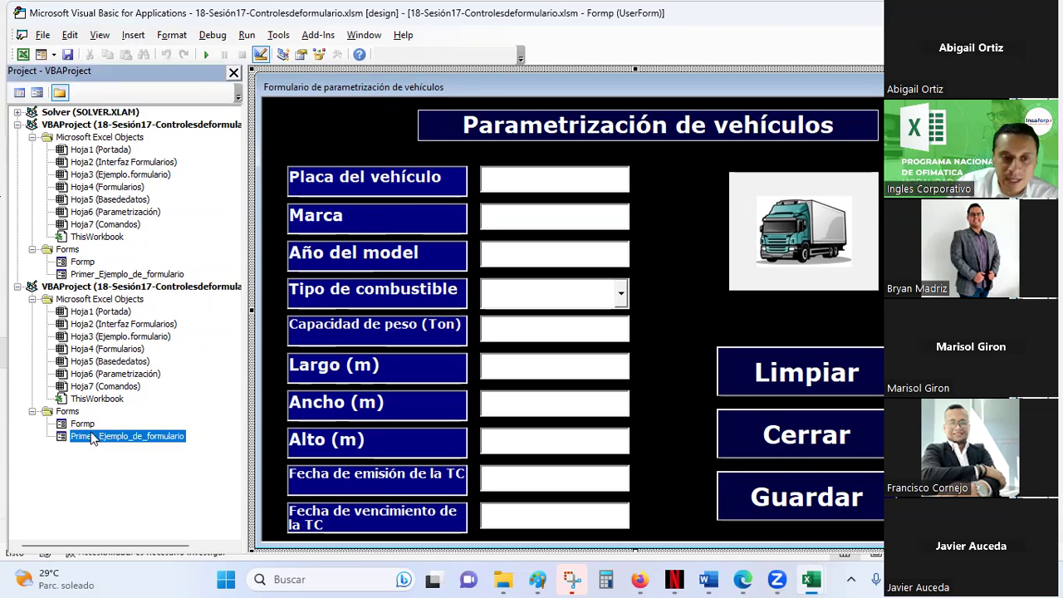
pyautogui.click(89, 427)
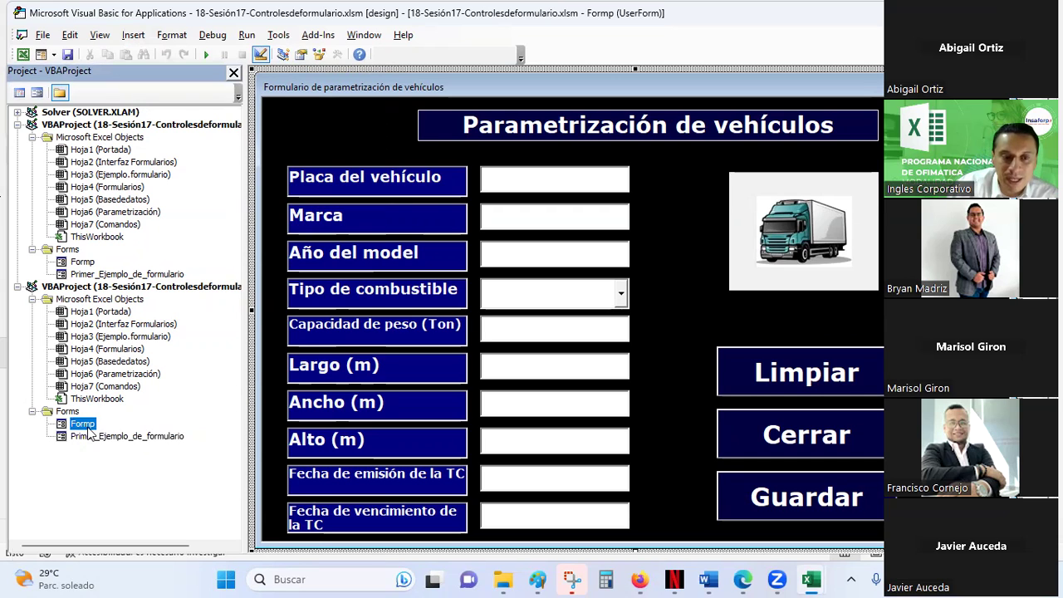
pyautogui.click(133, 35)
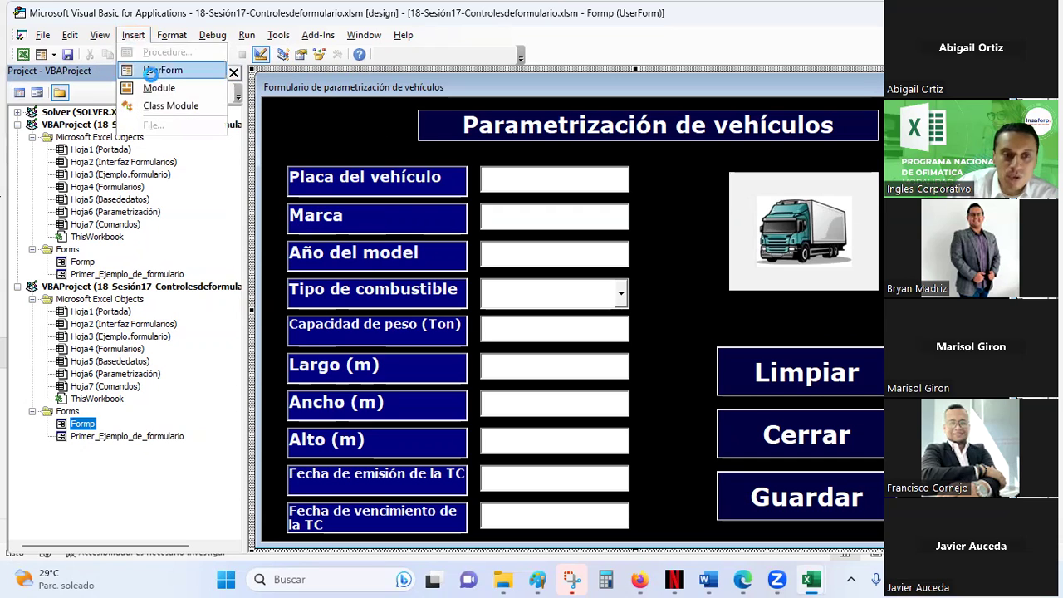
# Insert a blank UserForm1, enlarge it to fill the designer, and show its properties.
pyautogui.click(160, 70)
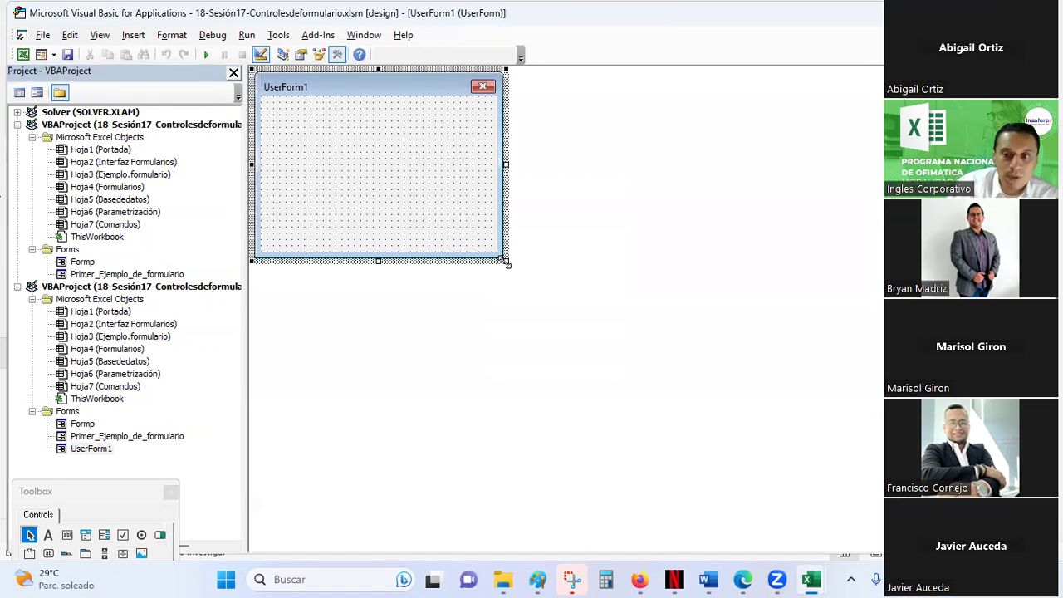
pyautogui.moveTo(504, 262); pyautogui.dragTo(1004, 541)
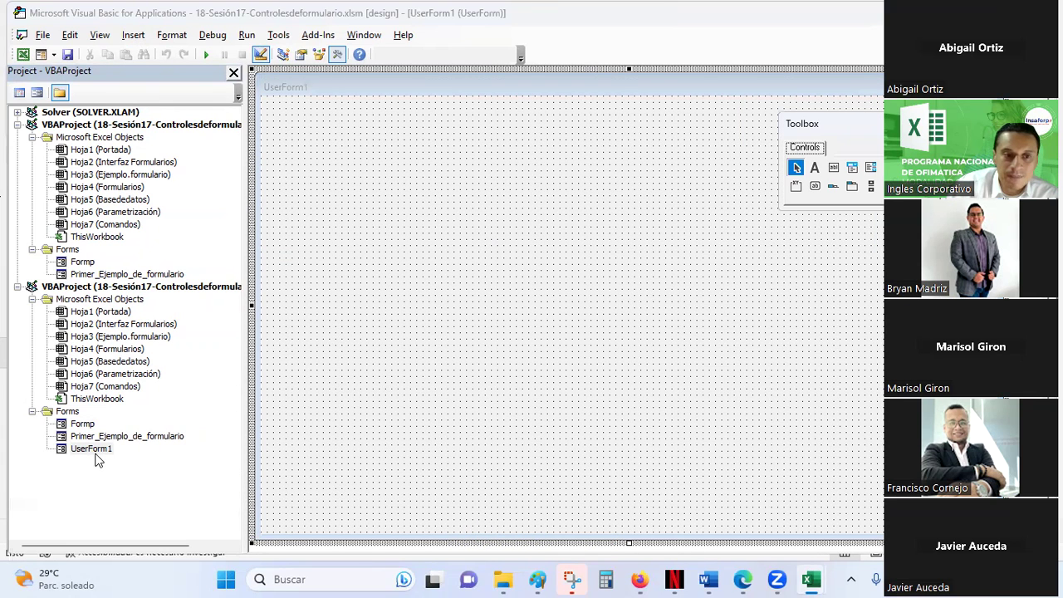
pyautogui.click(300, 54)
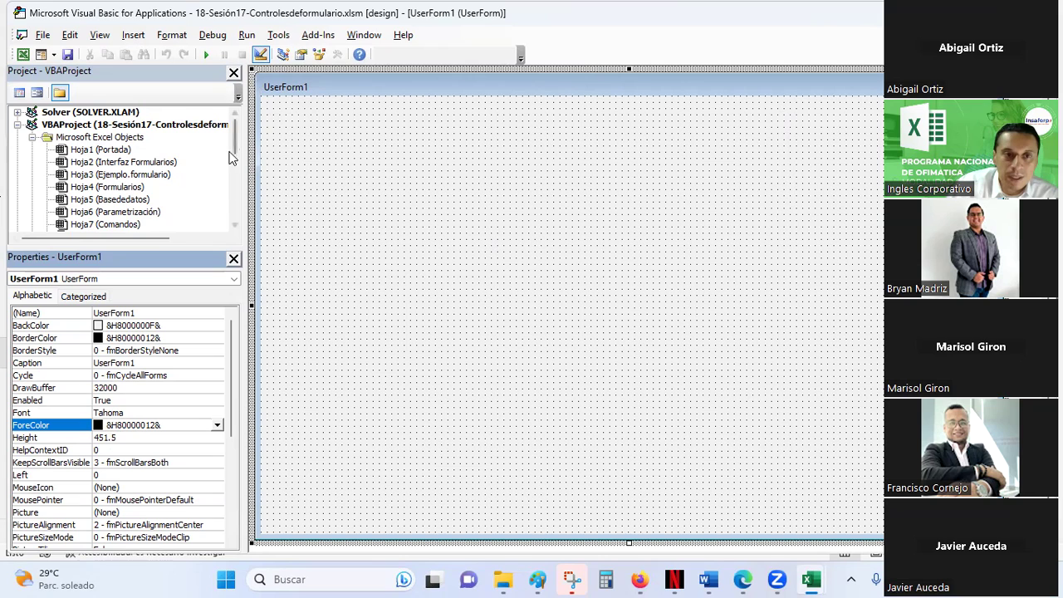
# Set UserForm1's Caption to 'Formulario para parametrización de vehículos' and select its (Name) value.
pyautogui.click(138, 363)
pyautogui.click(71, 363)
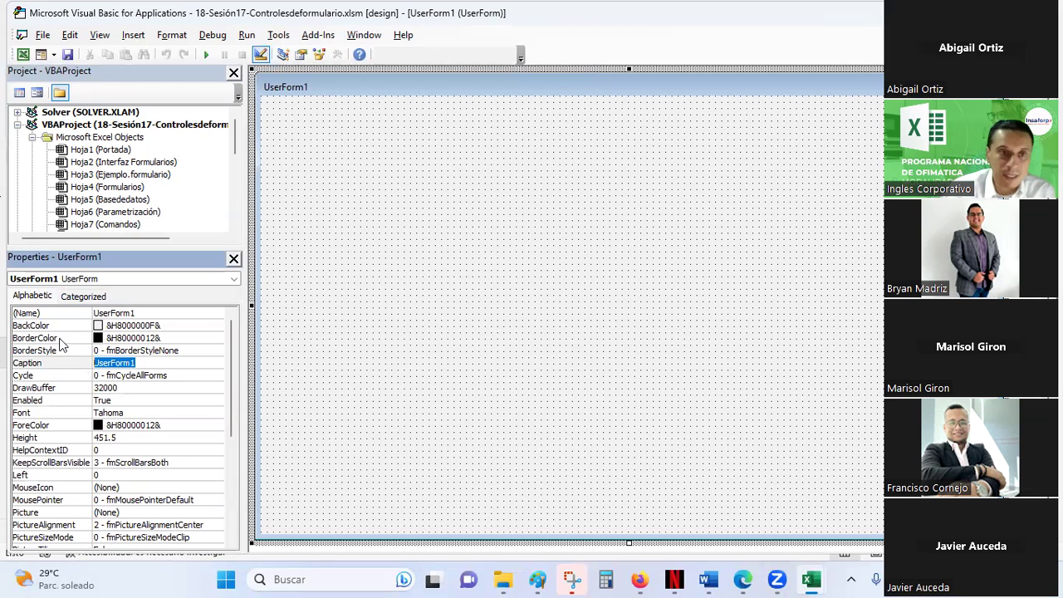
pyautogui.scroll(-1, 132, 178)
pyautogui.scroll(-1, 133, 179)
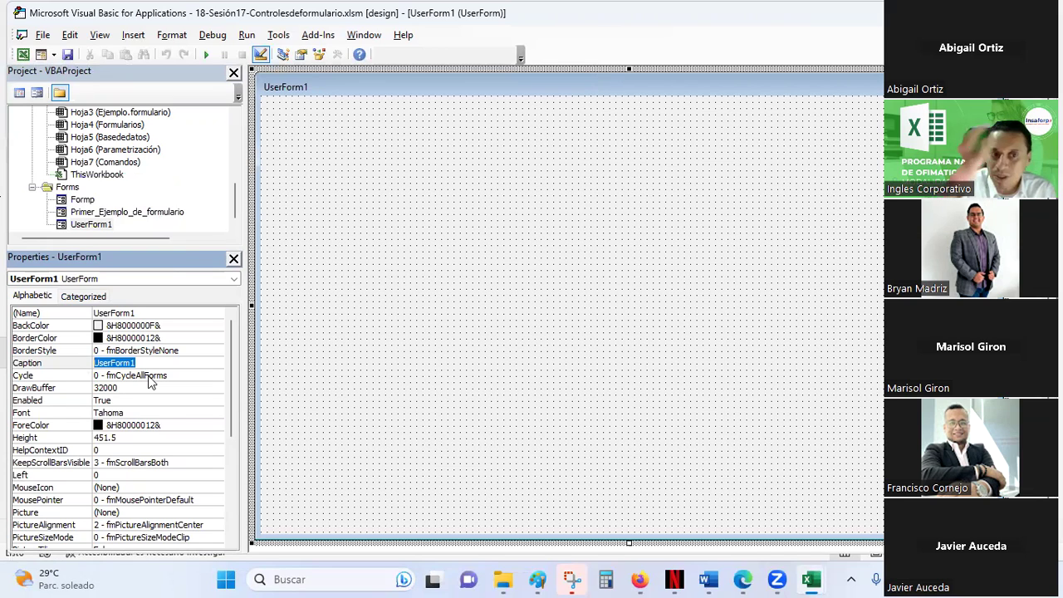
pyautogui.write('Formulari')
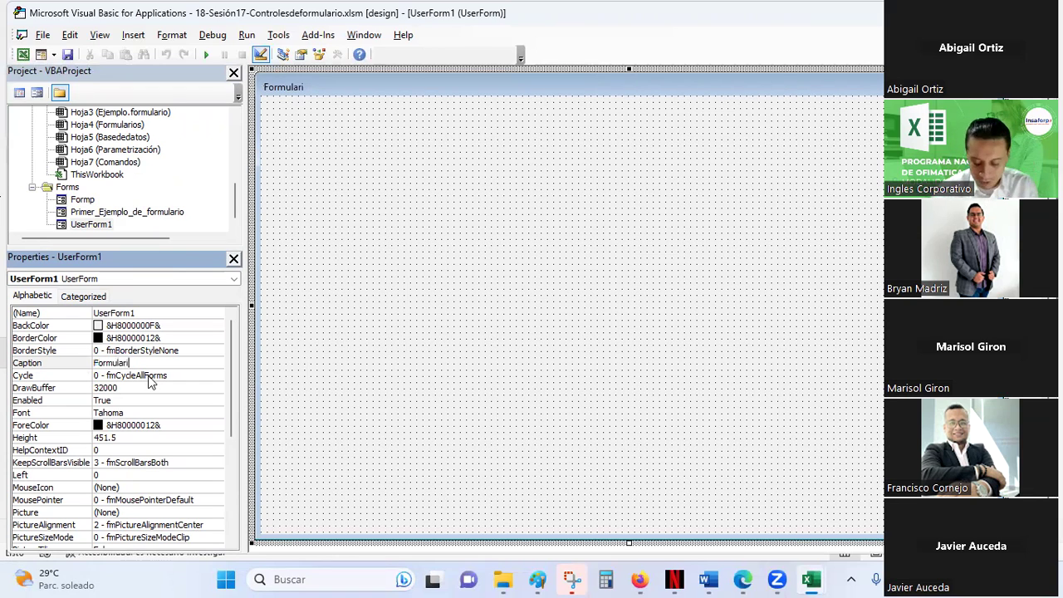
pyautogui.write('o d')
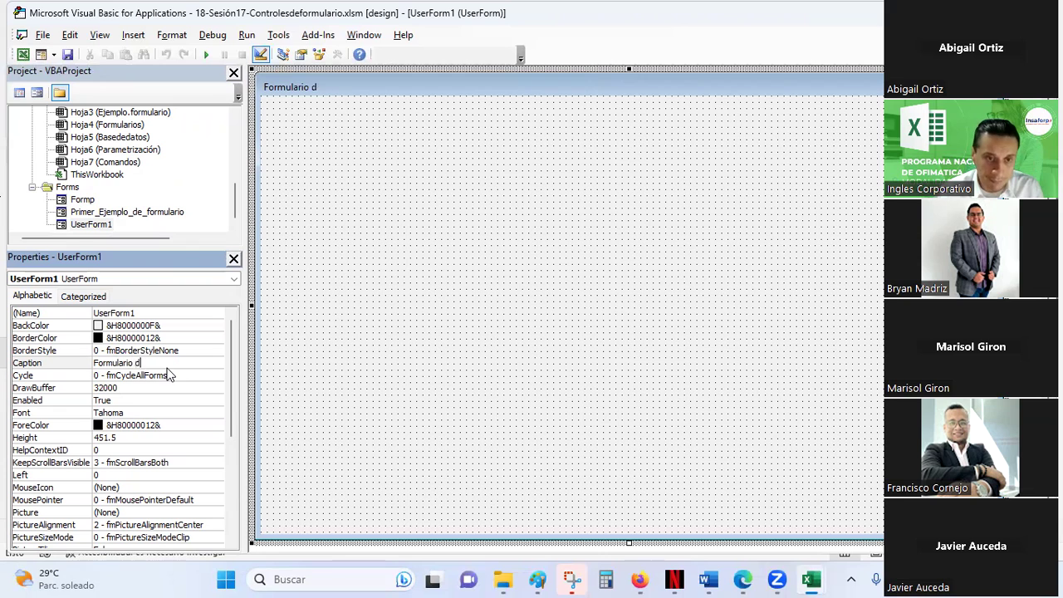
pyautogui.press('BackSpace')
pyautogui.write('para parametrización ')
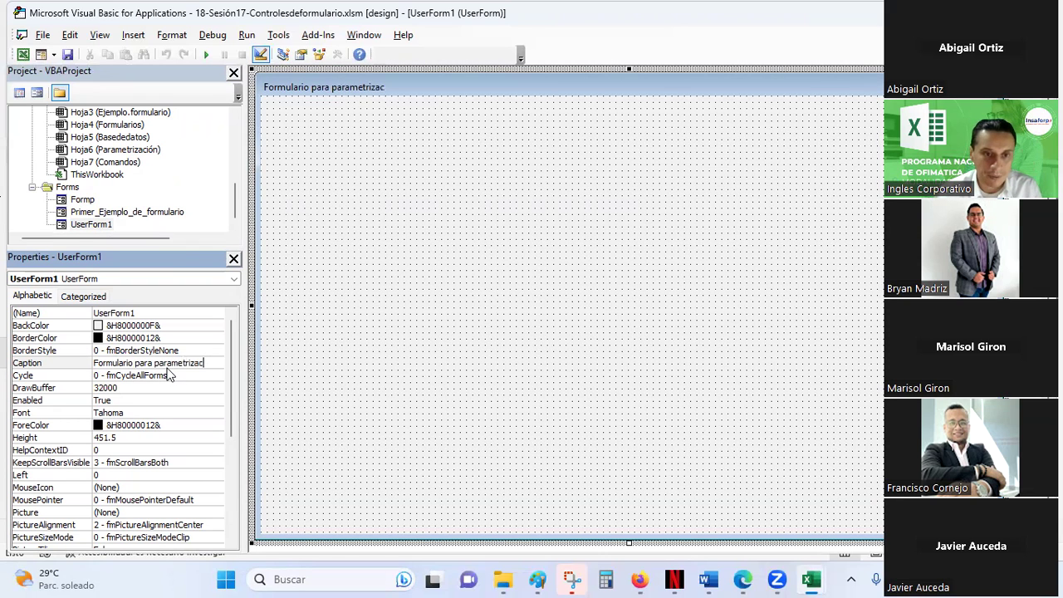
pyautogui.write('de vehículos')
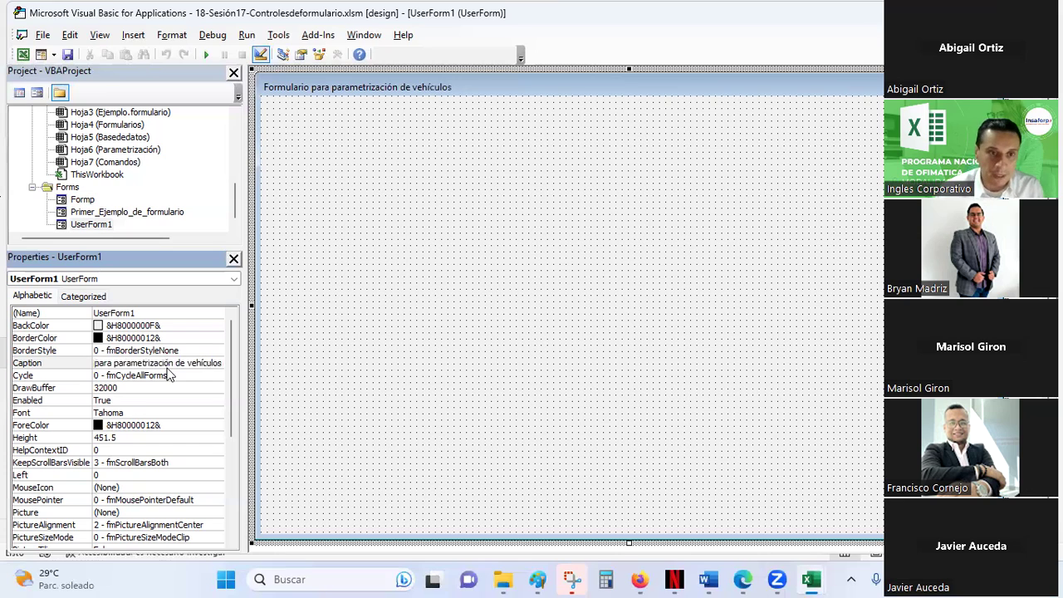
pyautogui.click(149, 312)
pyautogui.moveTo(149, 312); pyautogui.dragTo(27, 307)
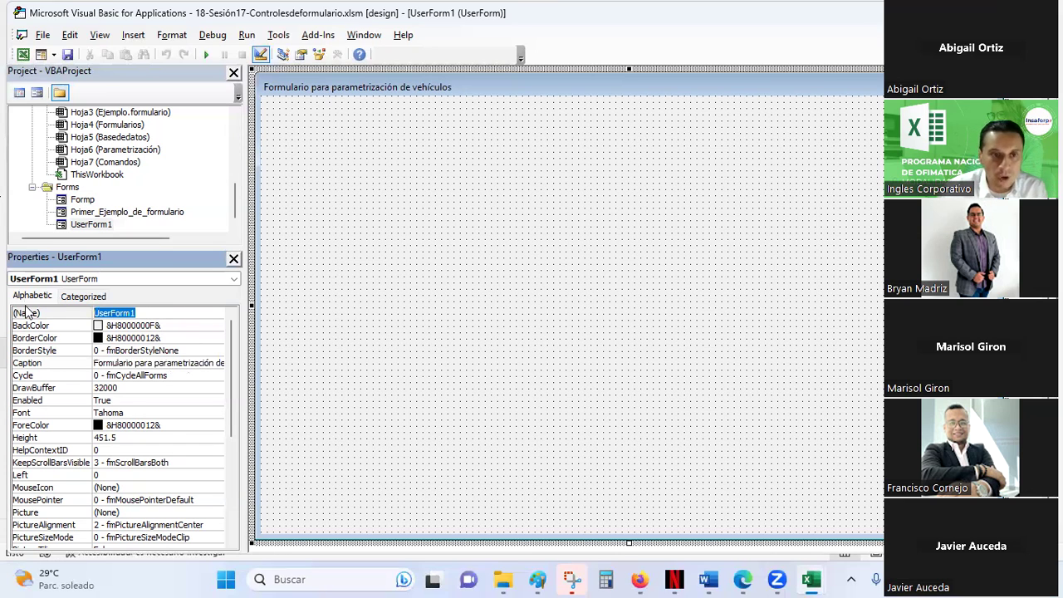
# Rename the new form to Formp2.
pyautogui.write('Form')
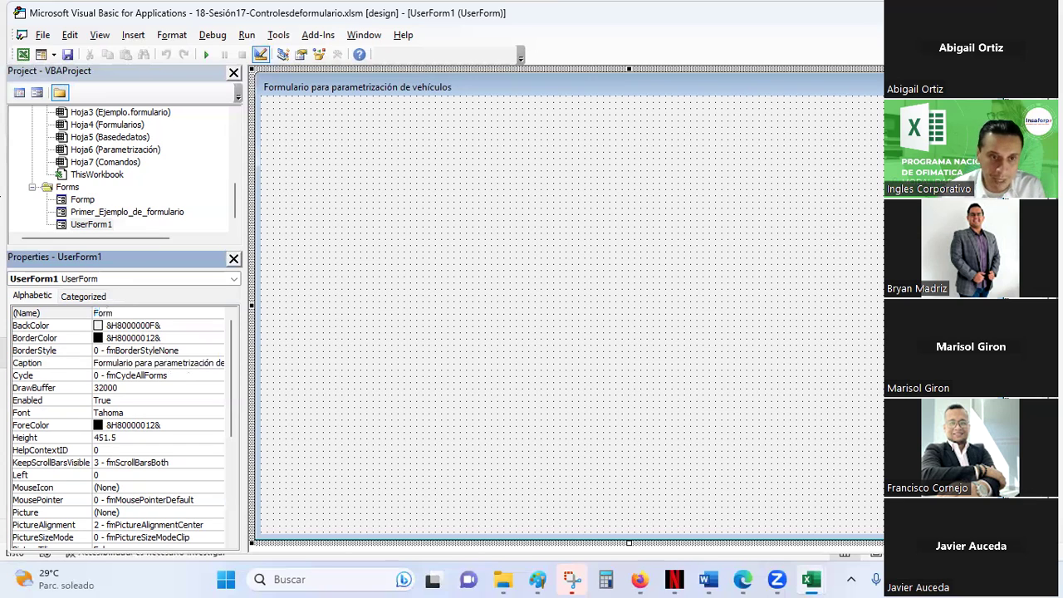
pyautogui.write('p2')
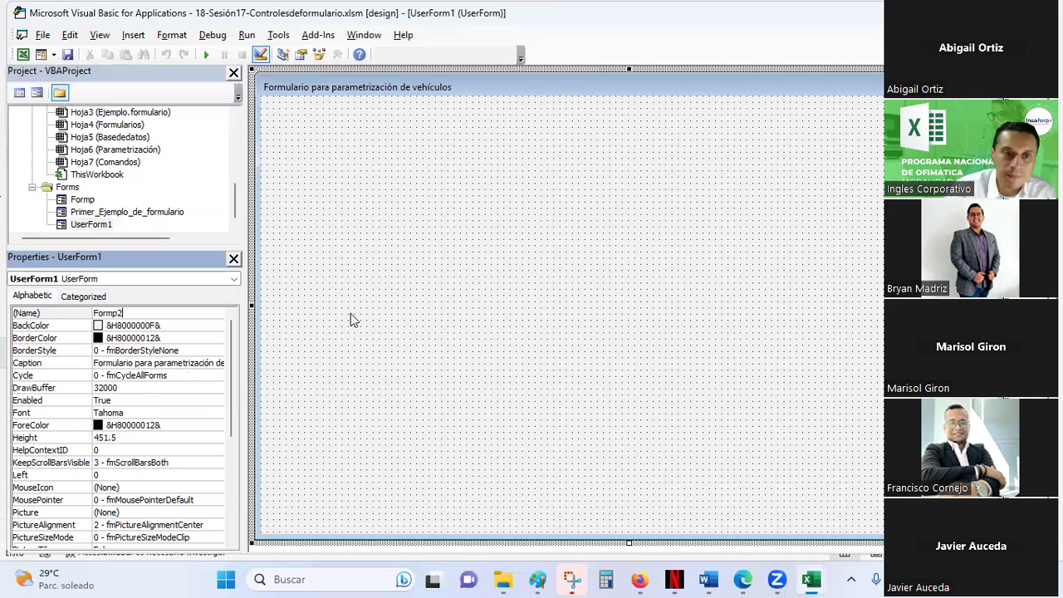
pyautogui.press('Return')
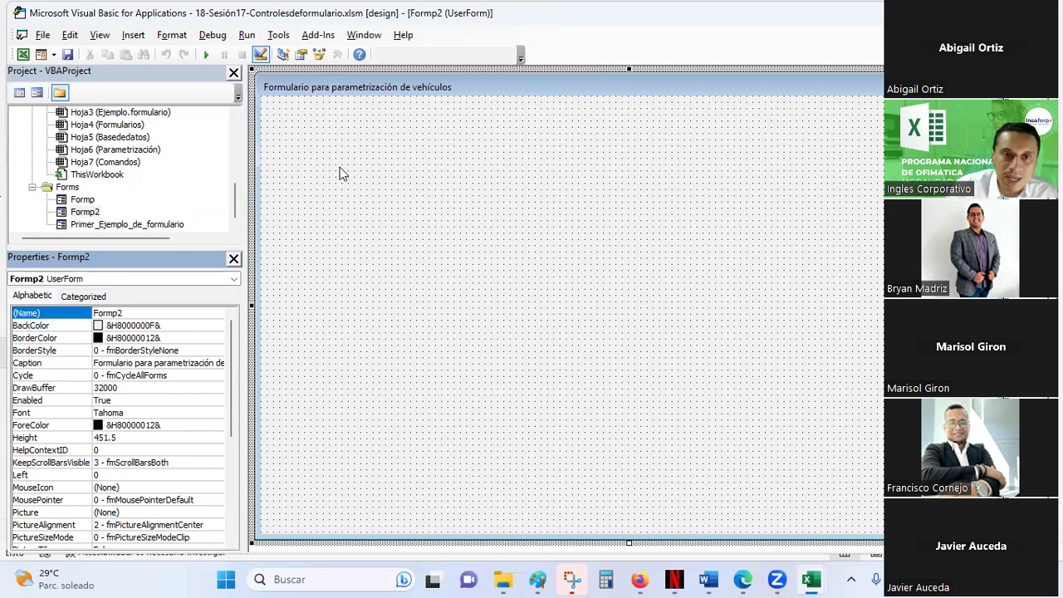
pyautogui.click(133, 35)
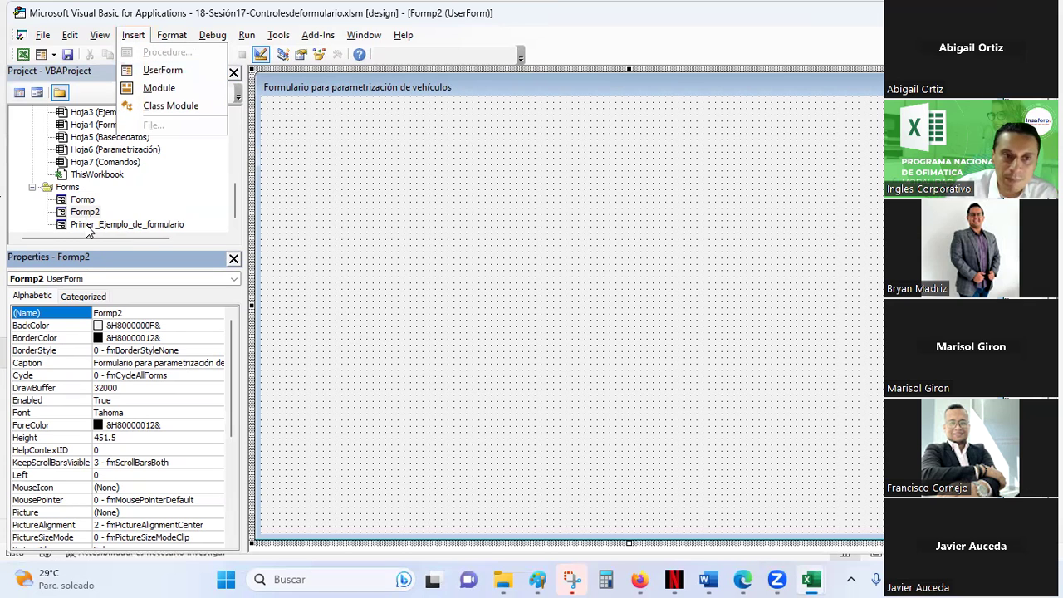
pyautogui.click(234, 201)
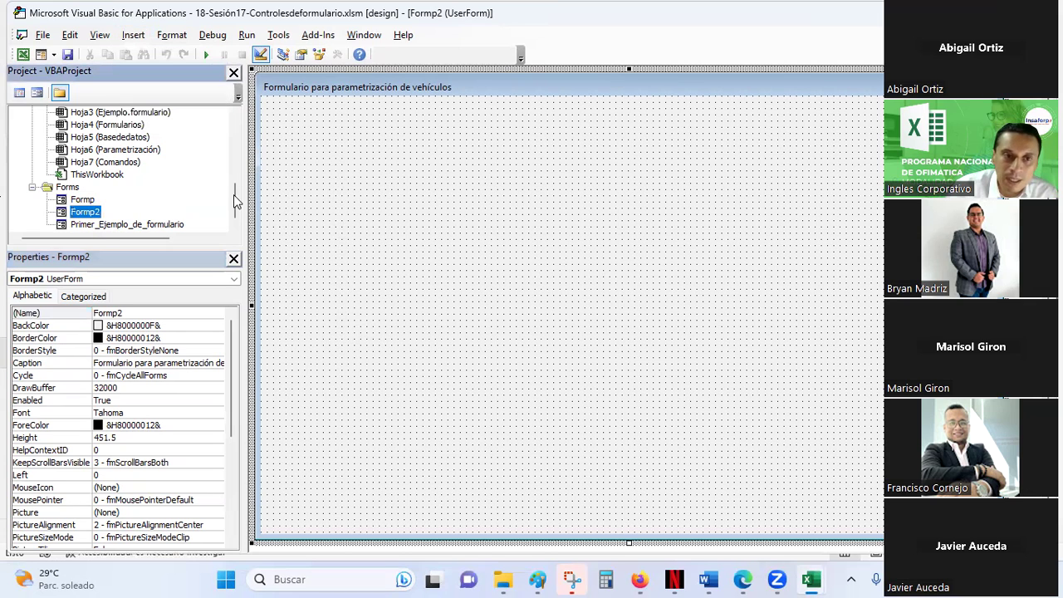
# Copy Formp's caption 'Formulario de parametrización de vehículos' into Formp2's Caption property.
pyautogui.click(83, 200)
pyautogui.click(164, 368)
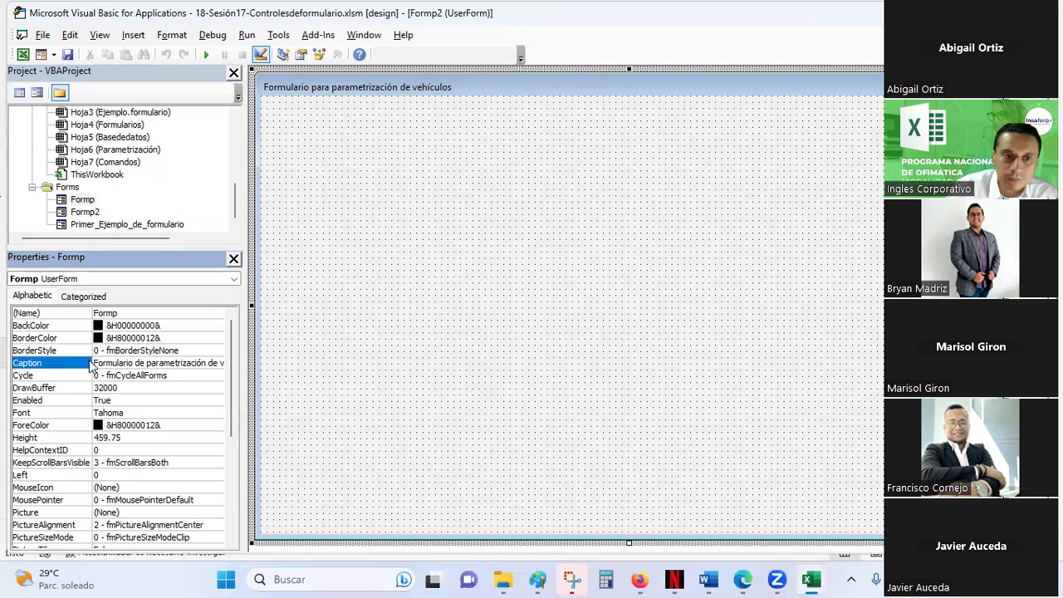
pyautogui.moveTo(94, 363); pyautogui.dragTo(302, 369)
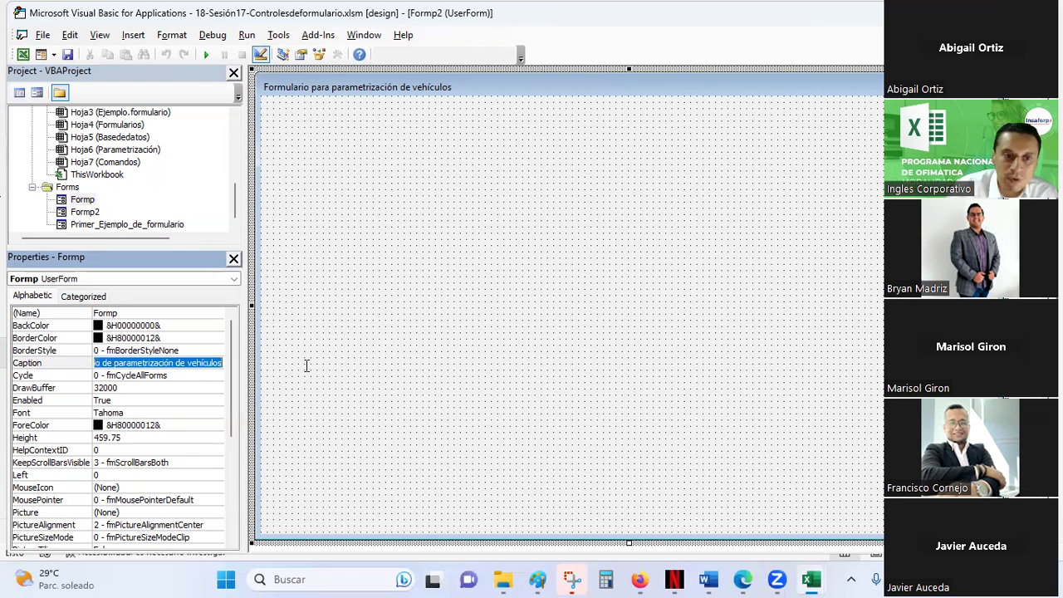
pyautogui.click(85, 212)
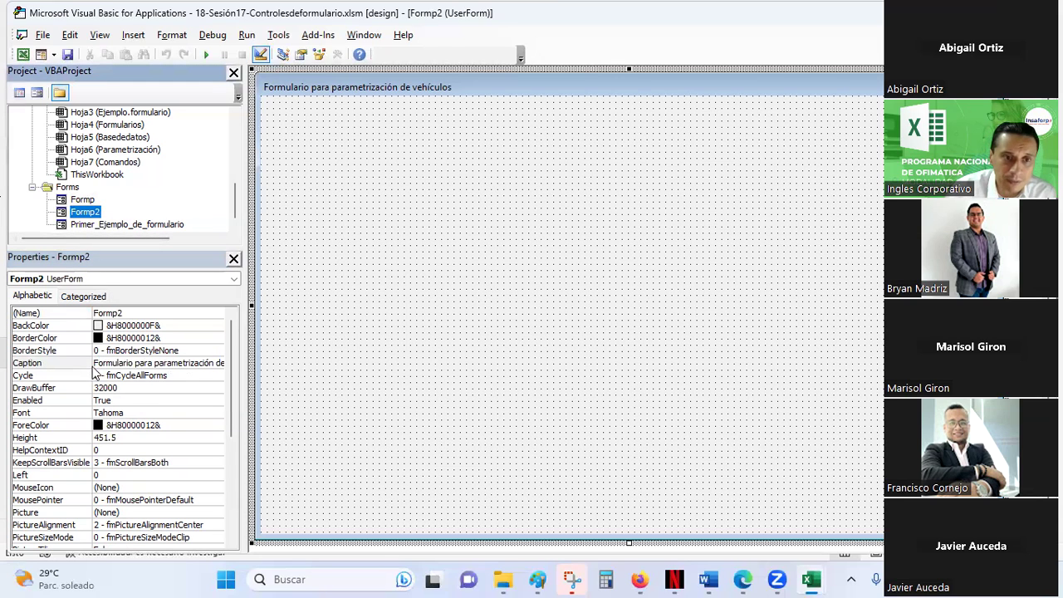
pyautogui.moveTo(97, 363); pyautogui.dragTo(363, 371)
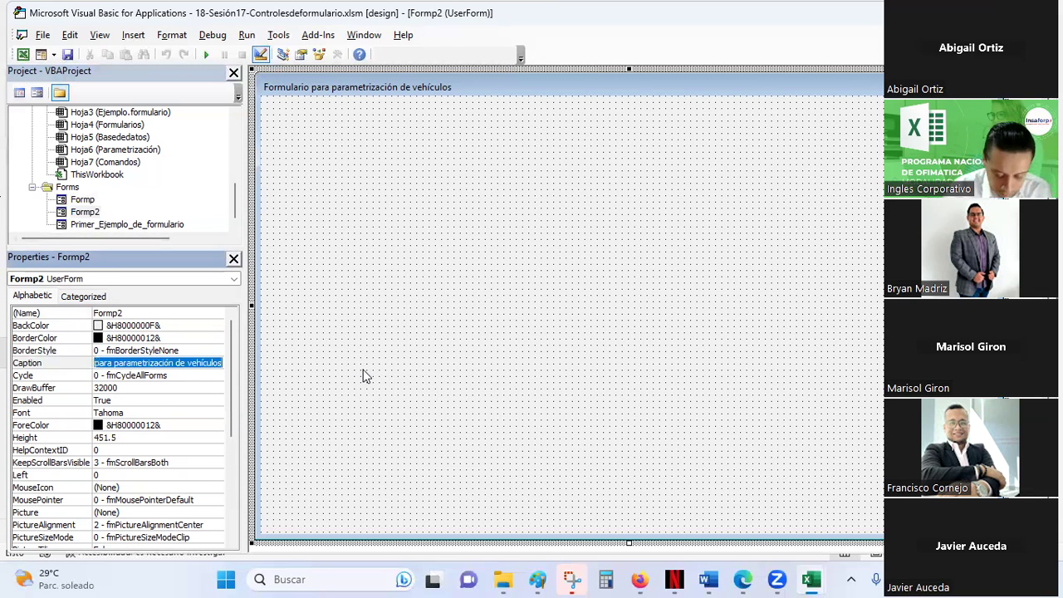
pyautogui.write('Formulario de parametrización de vehículos')
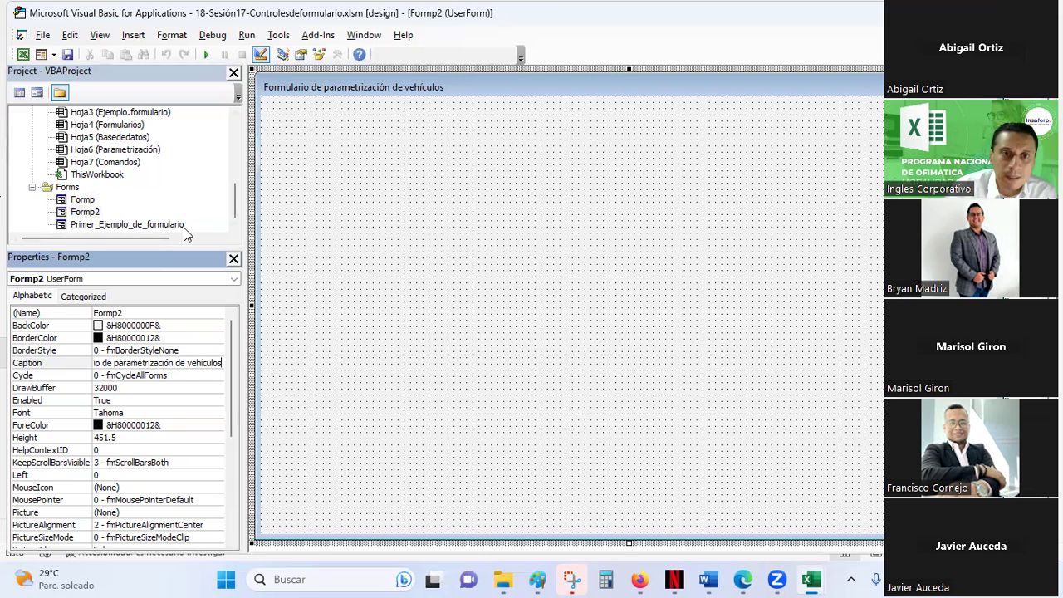
pyautogui.click(83, 212)
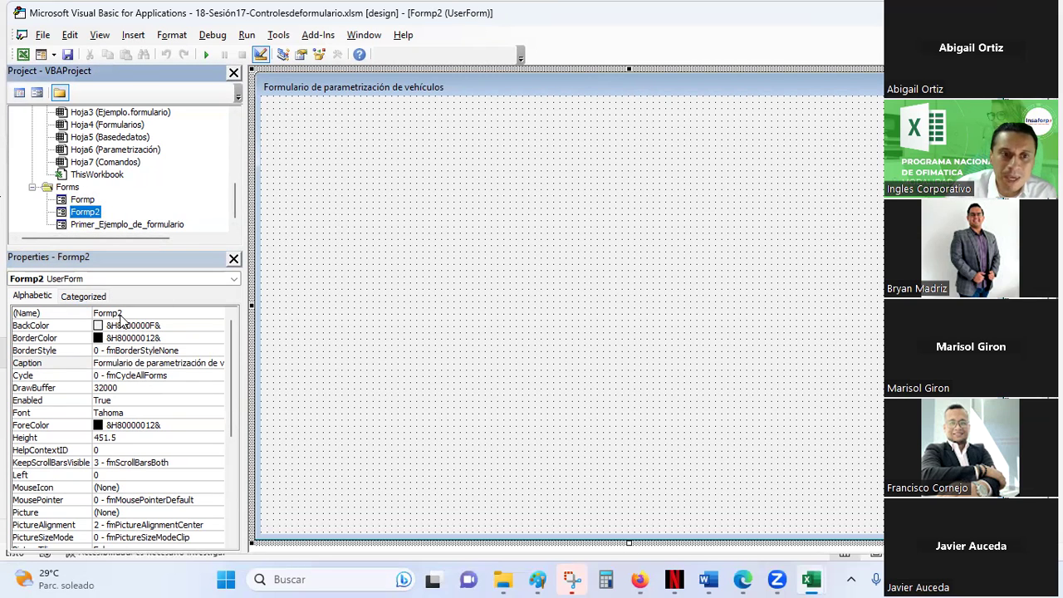
pyautogui.click(181, 338)
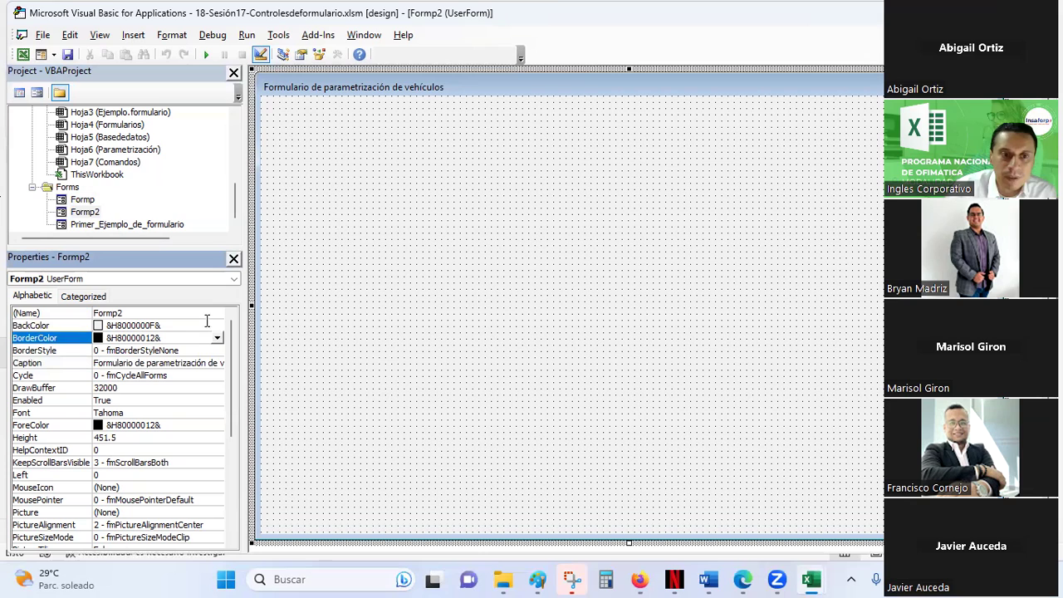
pyautogui.click(216, 326)
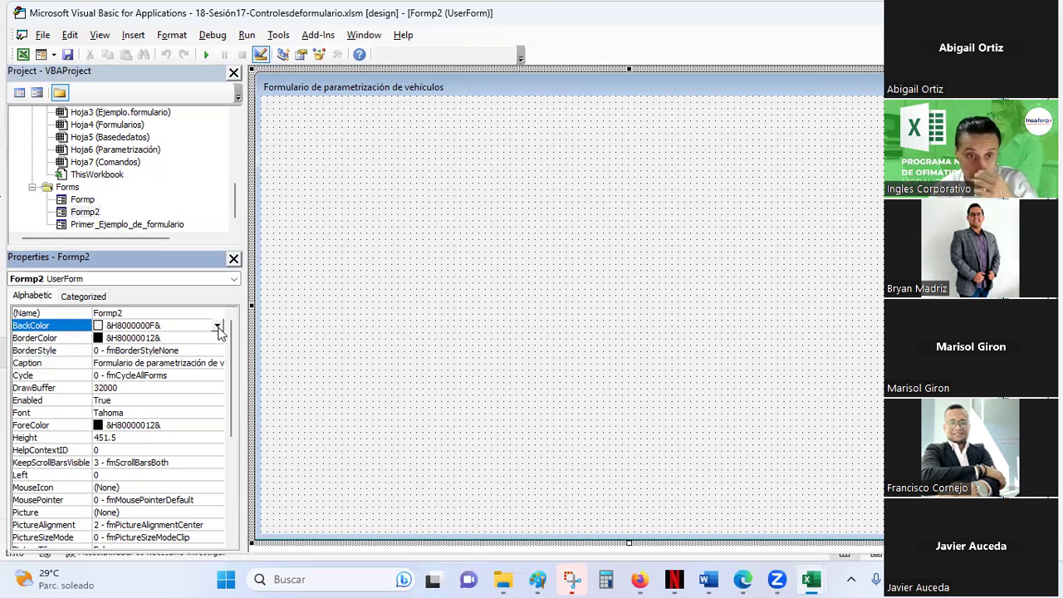
# Give Formp2 a bold Verdana font and stretch it slightly taller to height 453.75.
pyautogui.click(218, 413)
pyautogui.click(217, 413)
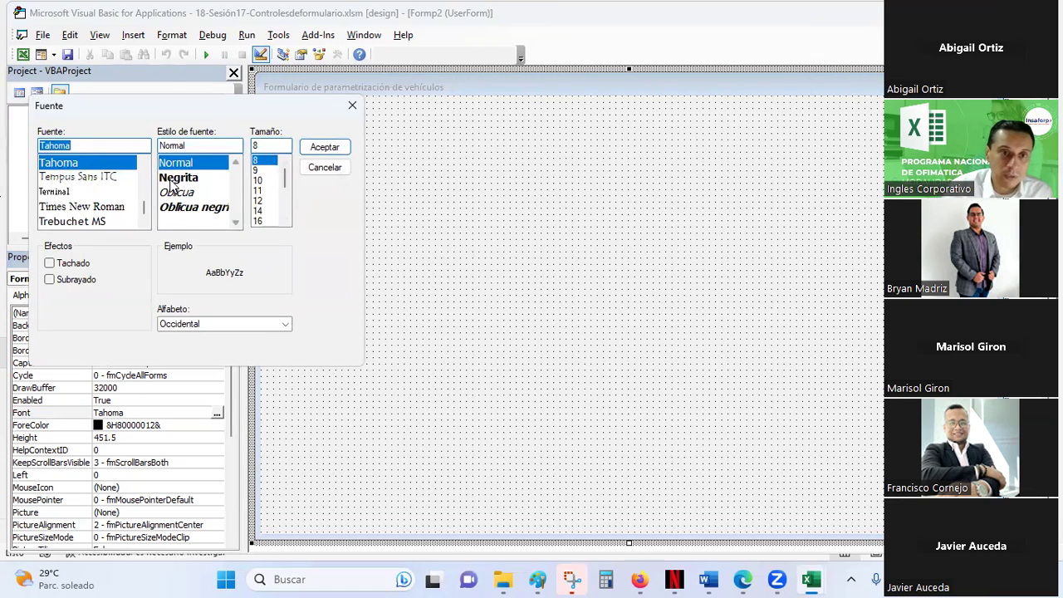
pyautogui.click(172, 178)
pyautogui.click(319, 147)
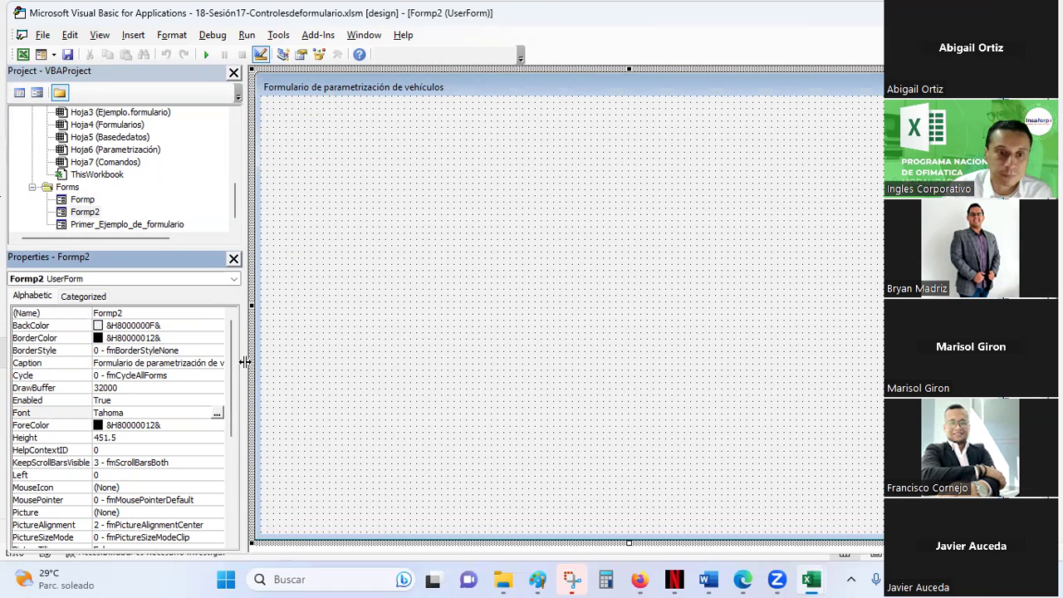
pyautogui.click(217, 413)
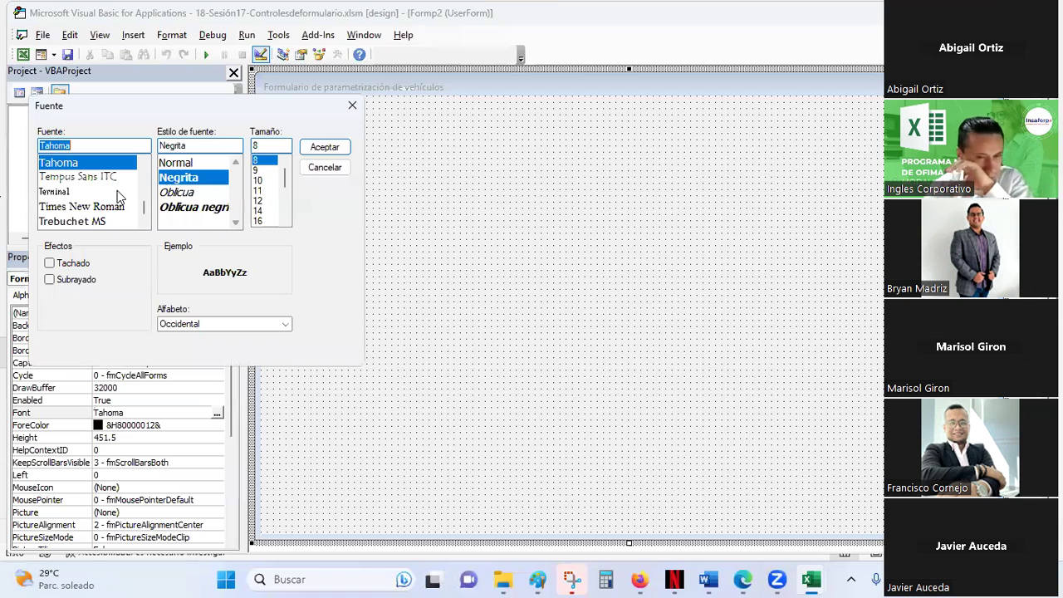
pyautogui.write('ver')
pyautogui.click(66, 163)
pyautogui.click(324, 147)
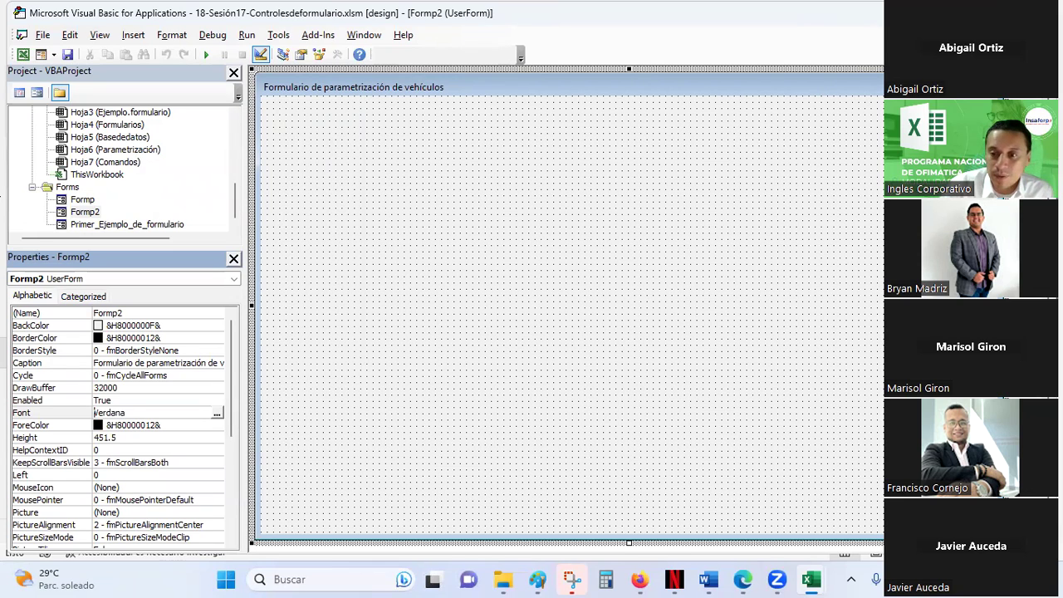
pyautogui.moveTo(897, 542); pyautogui.dragTo(913, 545)
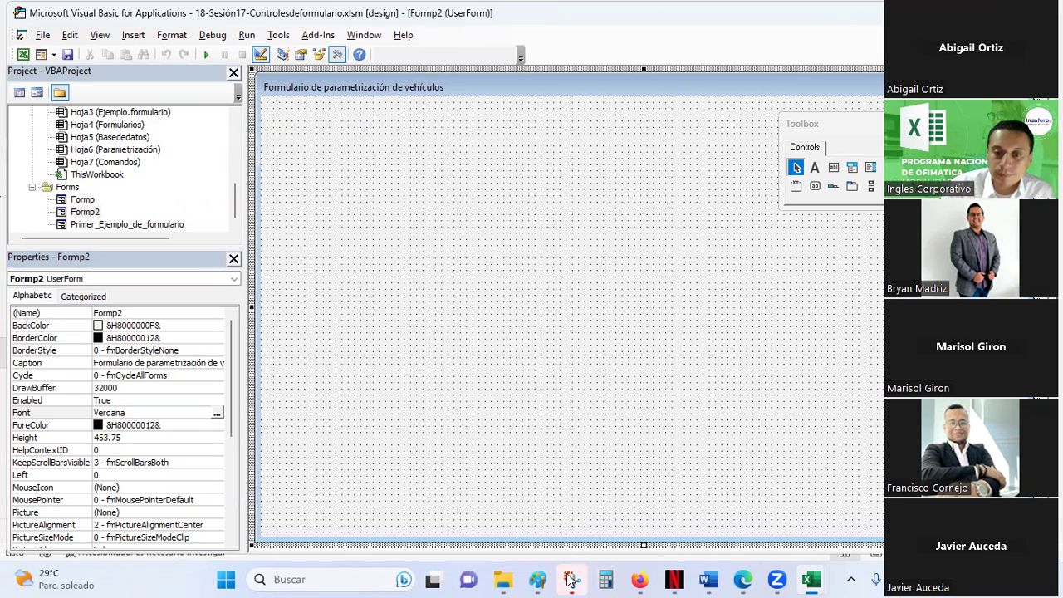
# Screenshot the finished Formp design for reference, then open the empty Formp2 in the designer.
pyautogui.click(83, 200)
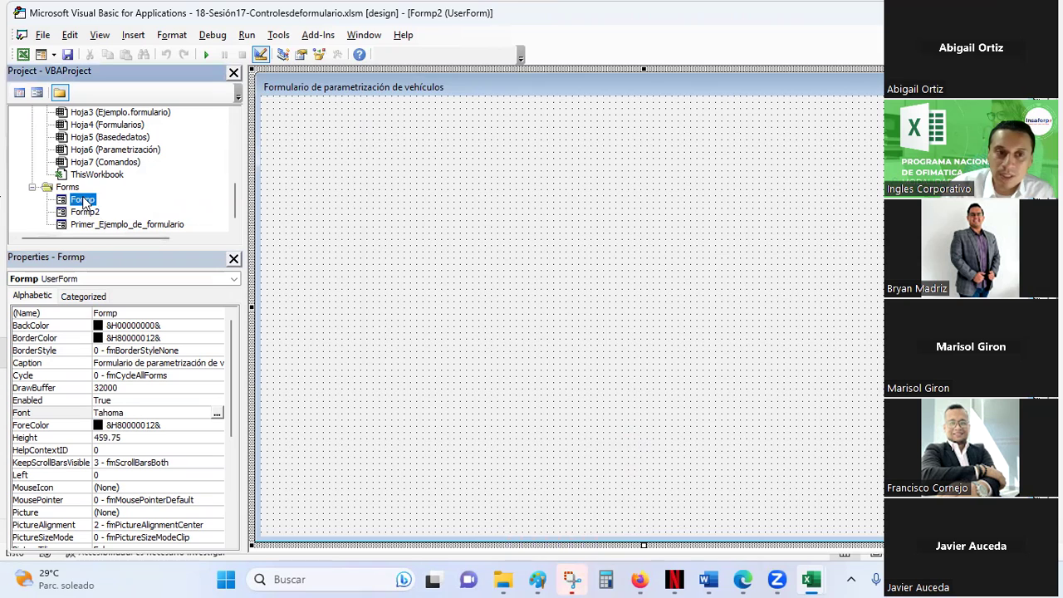
pyautogui.doubleClick(83, 200)
pyautogui.click(571, 579)
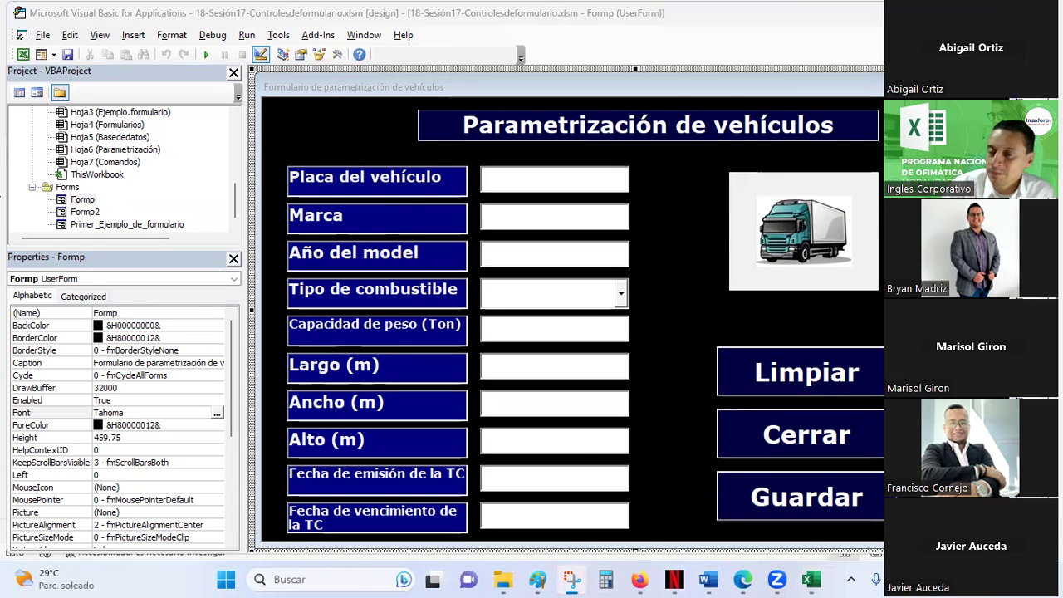
pyautogui.press('super+shift+s')
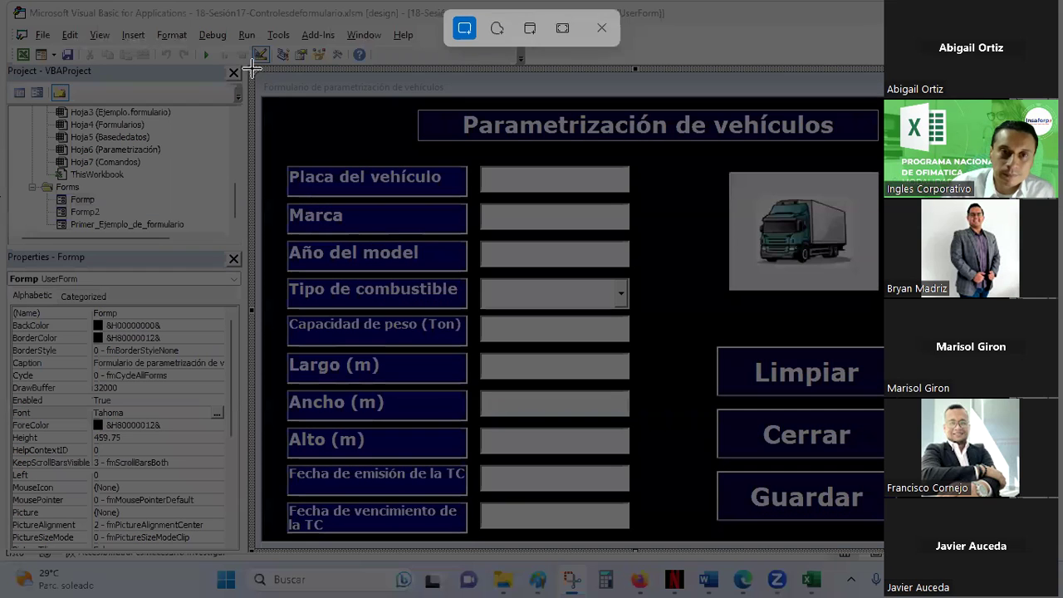
pyautogui.moveTo(250, 66); pyautogui.dragTo(885, 552)
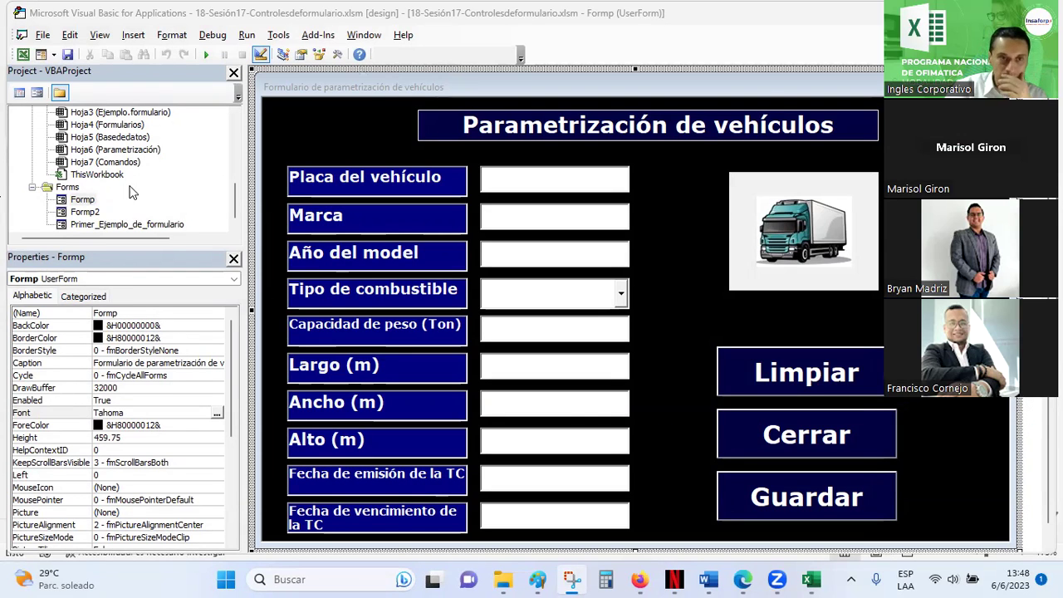
pyautogui.doubleClick(92, 213)
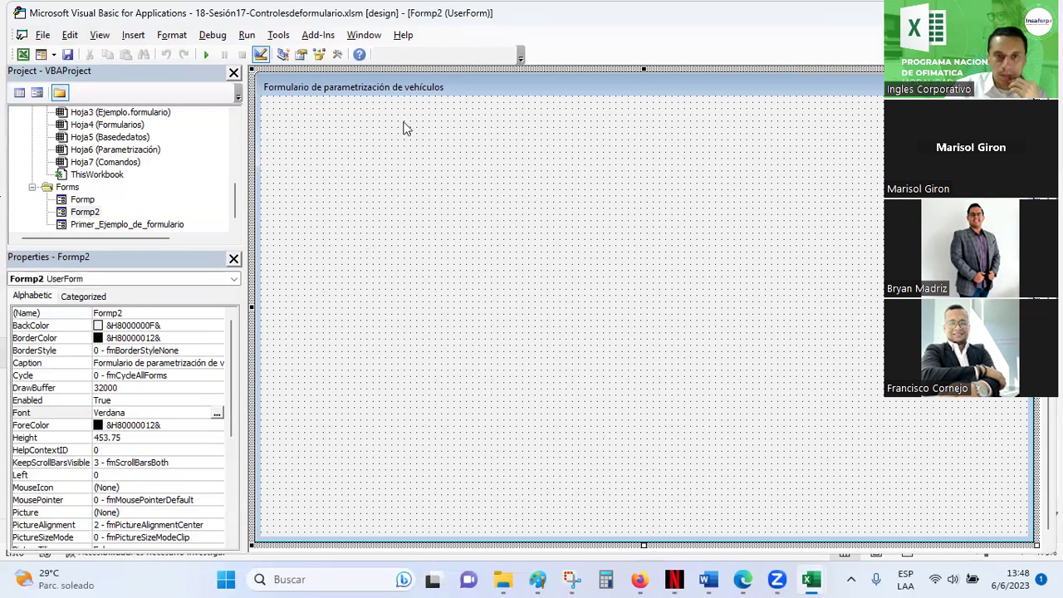
# Draw a wide Label control across the top of Formp2.
pyautogui.click(339, 56)
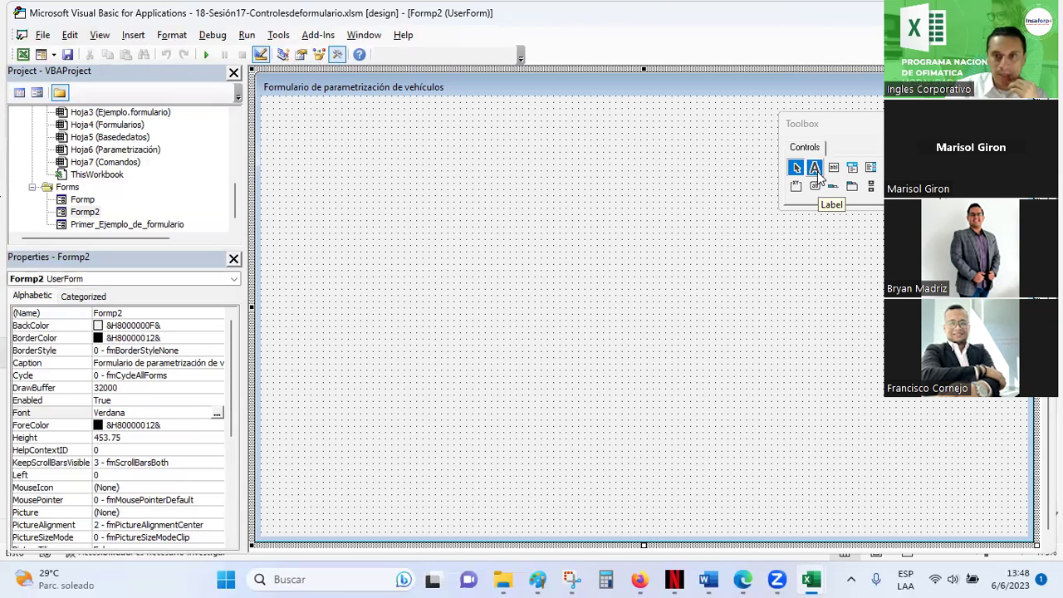
pyautogui.click(814, 168)
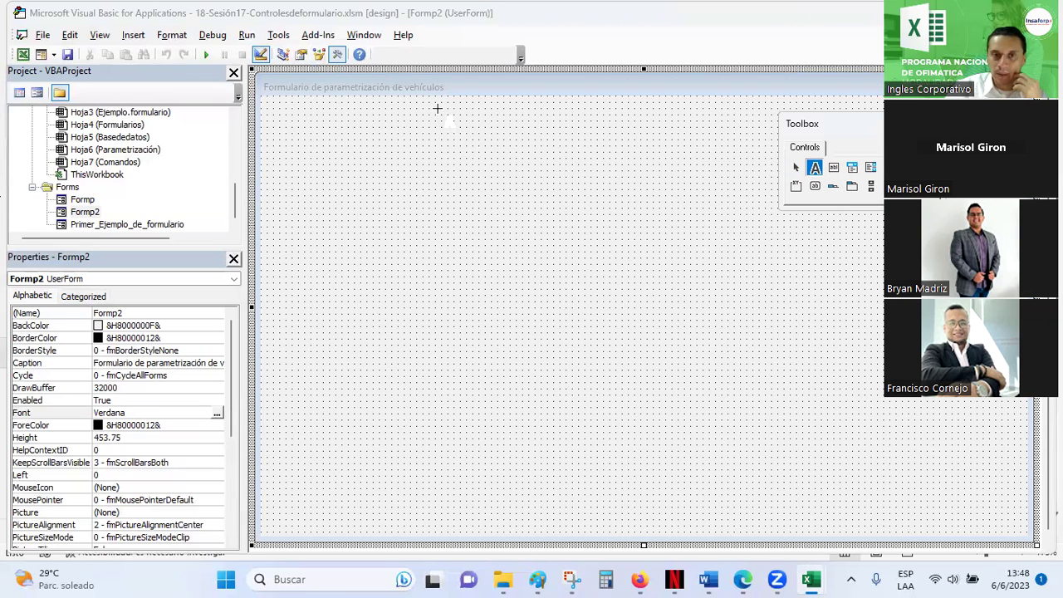
pyautogui.moveTo(436, 109); pyautogui.dragTo(785, 150)
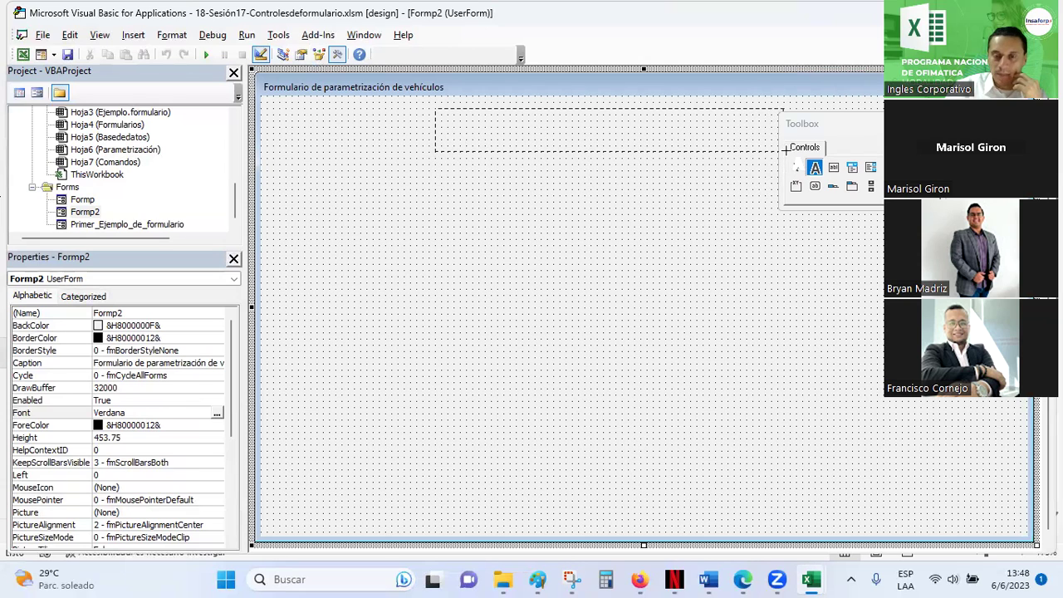
pyautogui.moveTo(821, 125); pyautogui.dragTo(860, 259)
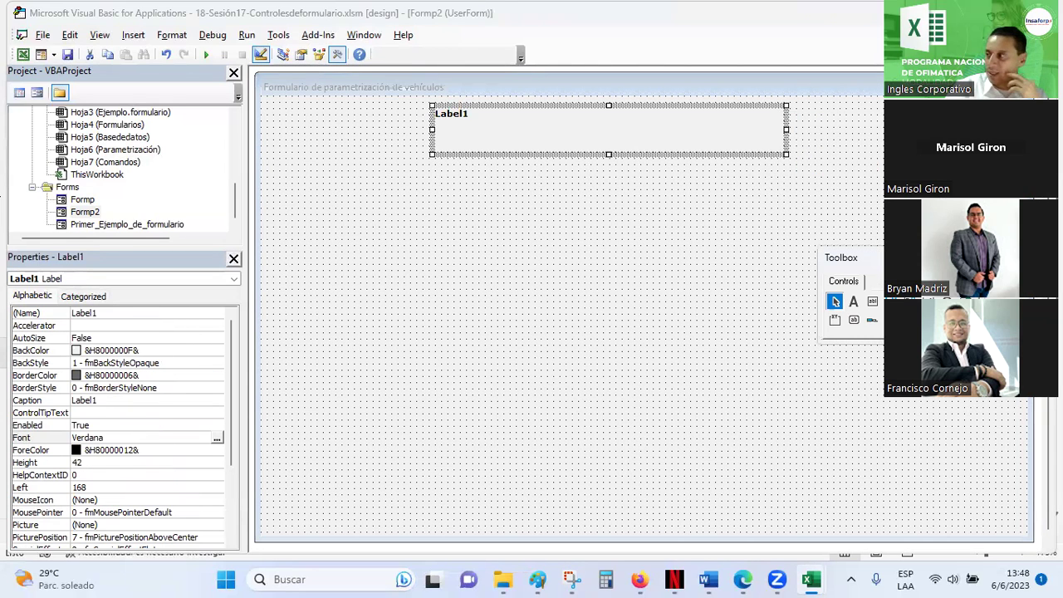
pyautogui.click(571, 579)
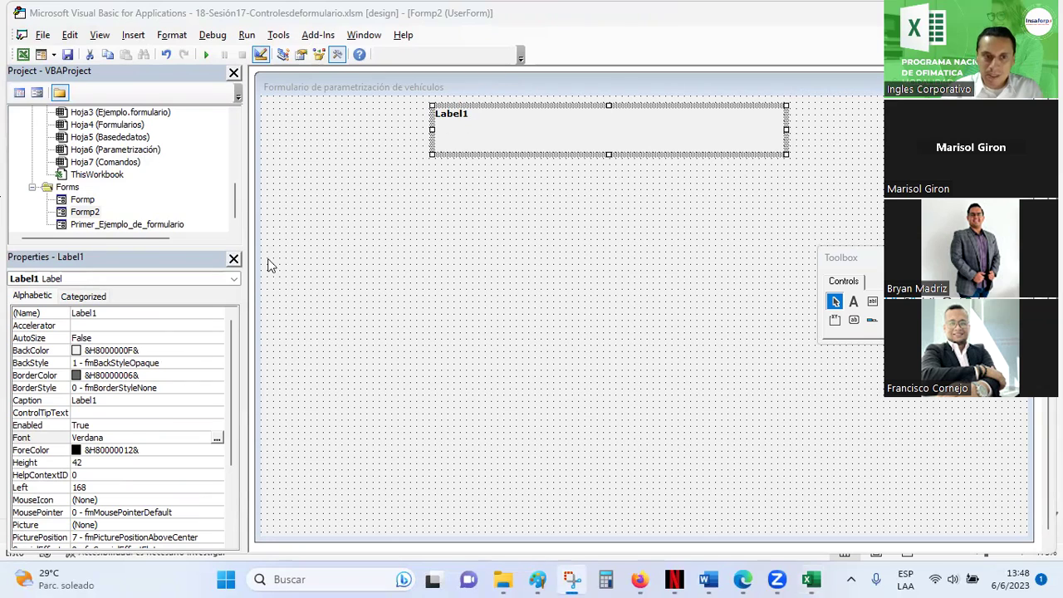
# Set the label's Caption to 'Parametrización de vehículos'.
pyautogui.click(106, 404)
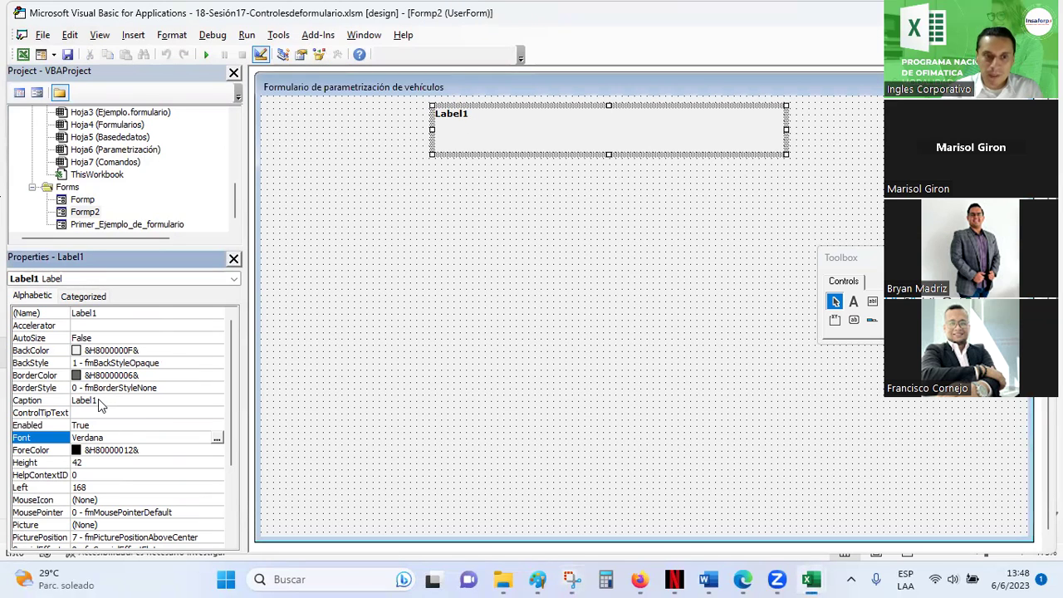
pyautogui.click(98, 400)
pyautogui.click(52, 400)
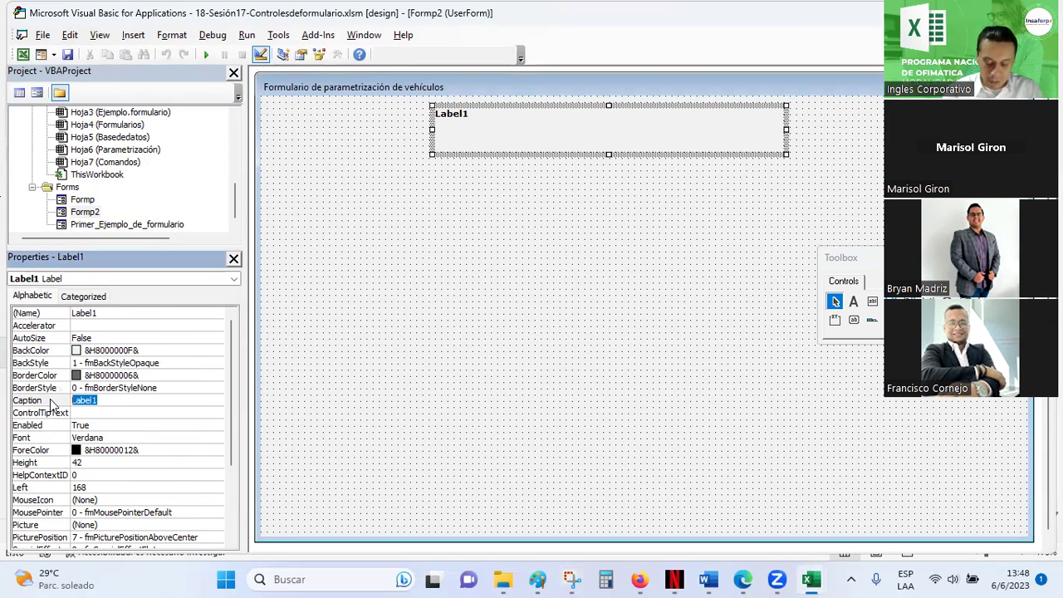
pyautogui.write('Parametrización de vehíc')
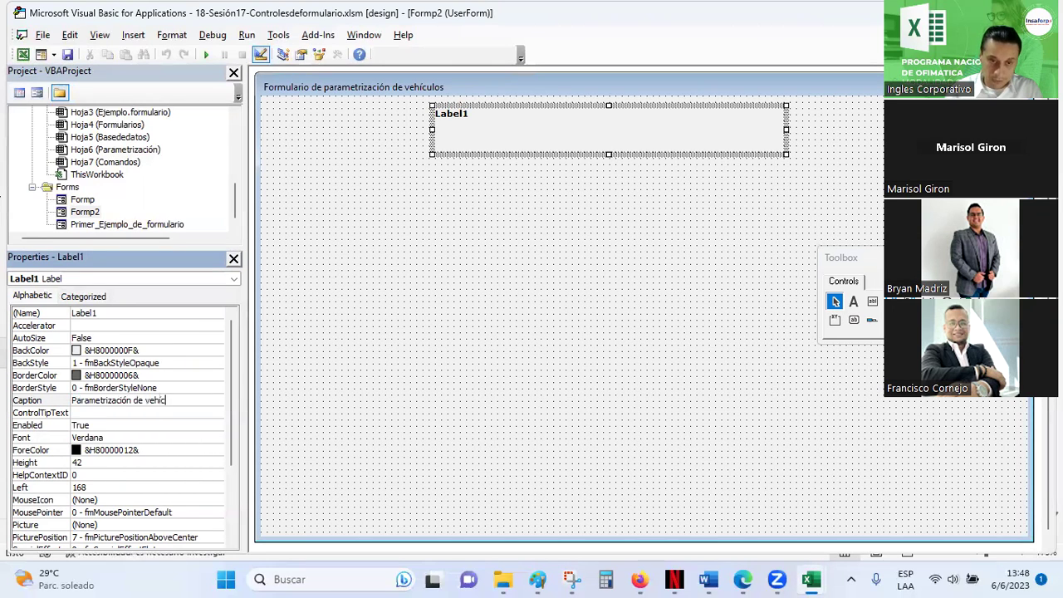
pyautogui.write('ulos')
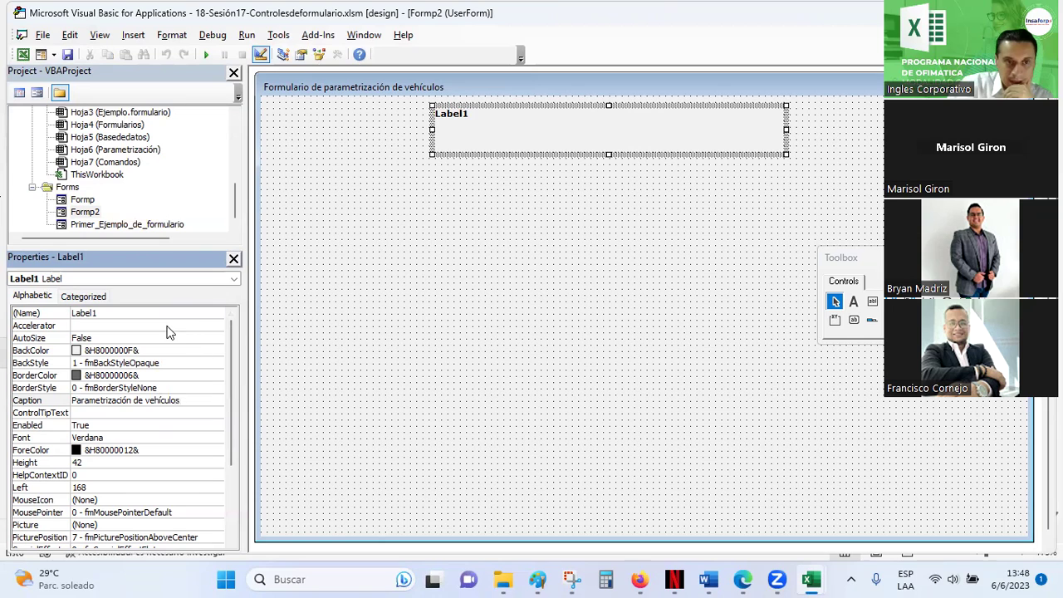
pyautogui.click(89, 324)
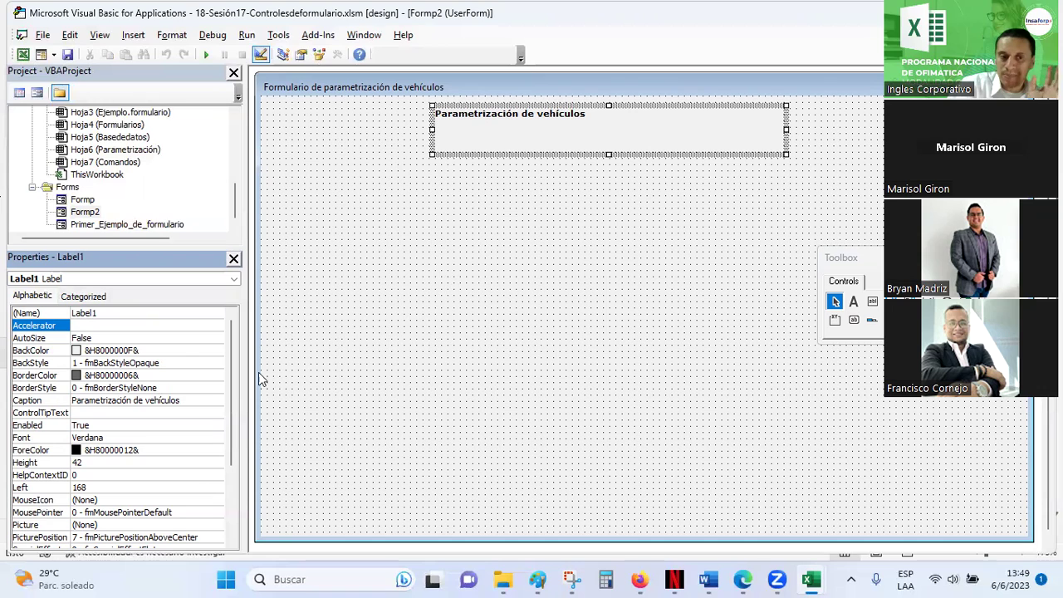
# Set Label1's BackColor to dark navy from the palette, keeping it opaque.
pyautogui.click(187, 349)
pyautogui.click(216, 350)
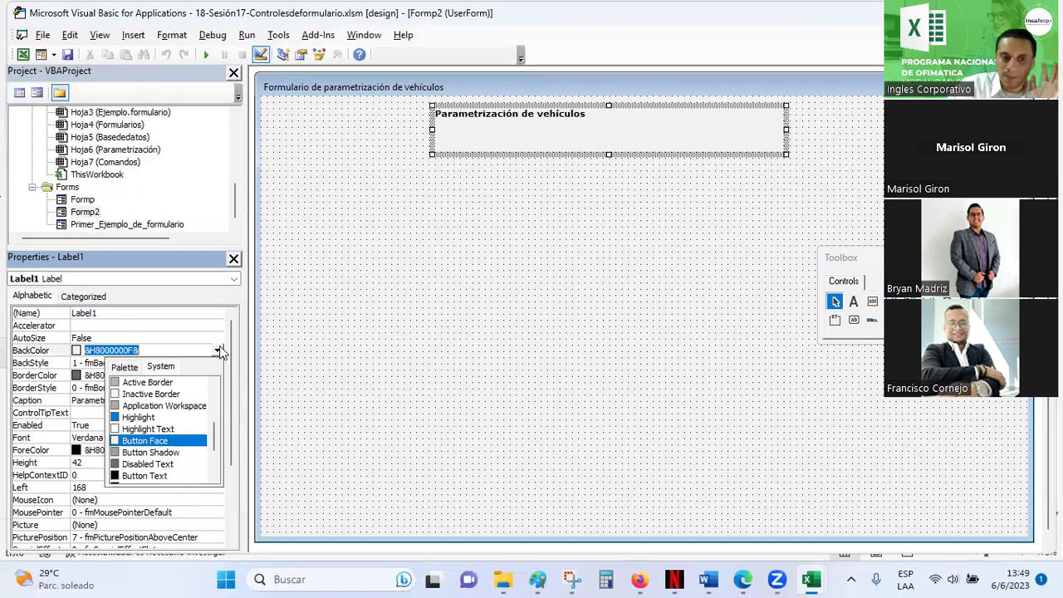
pyautogui.click(125, 366)
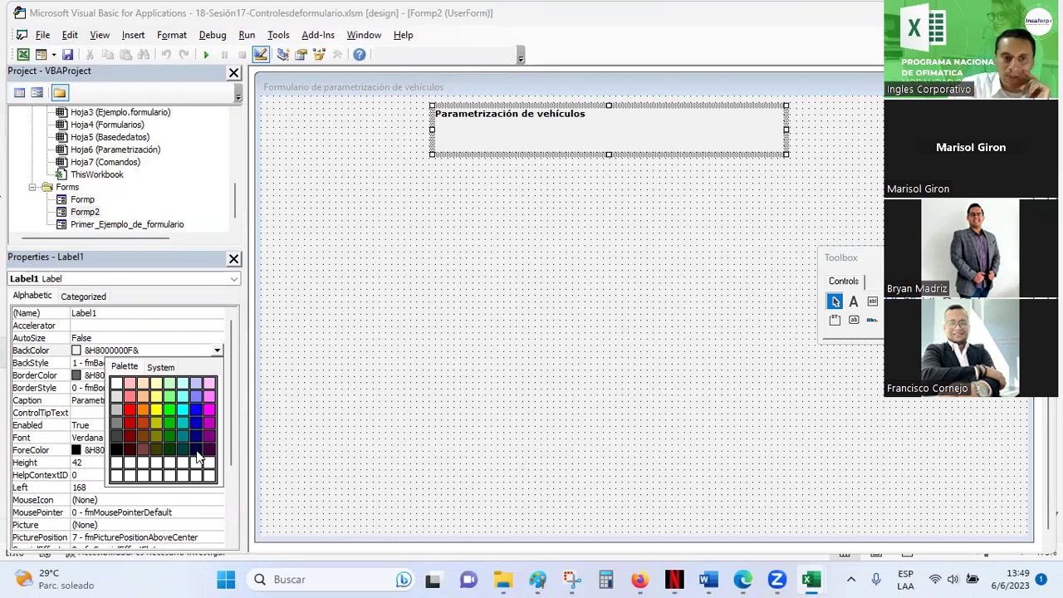
pyautogui.click(196, 448)
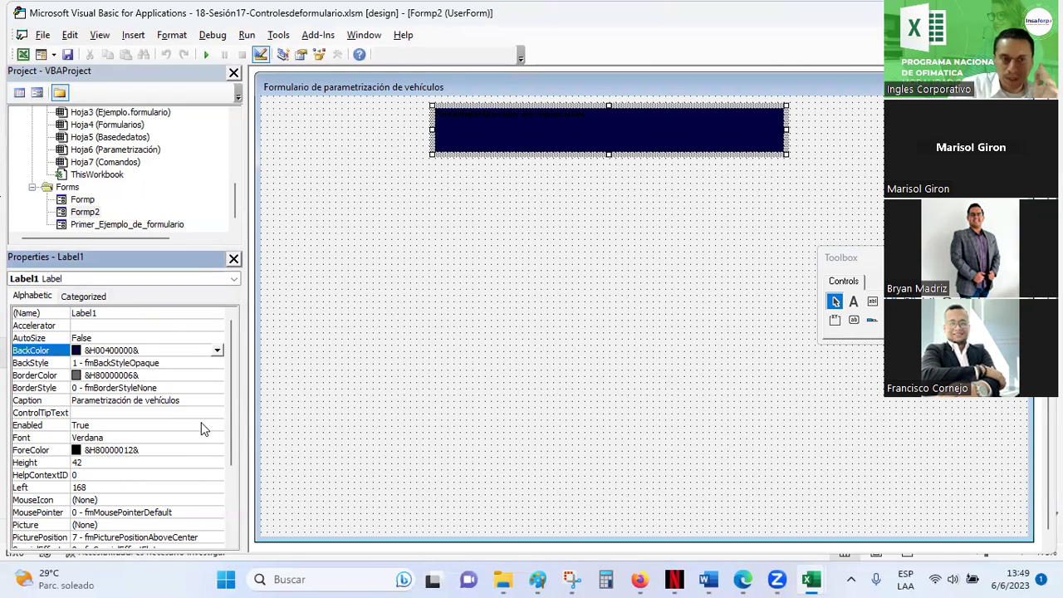
pyautogui.click(214, 366)
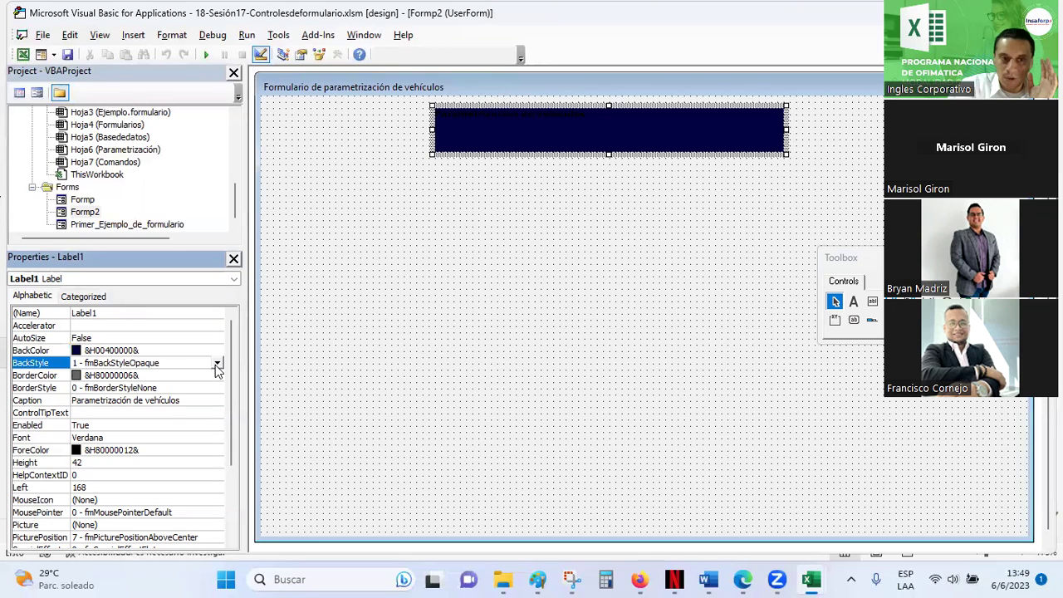
pyautogui.click(217, 363)
pyautogui.click(216, 364)
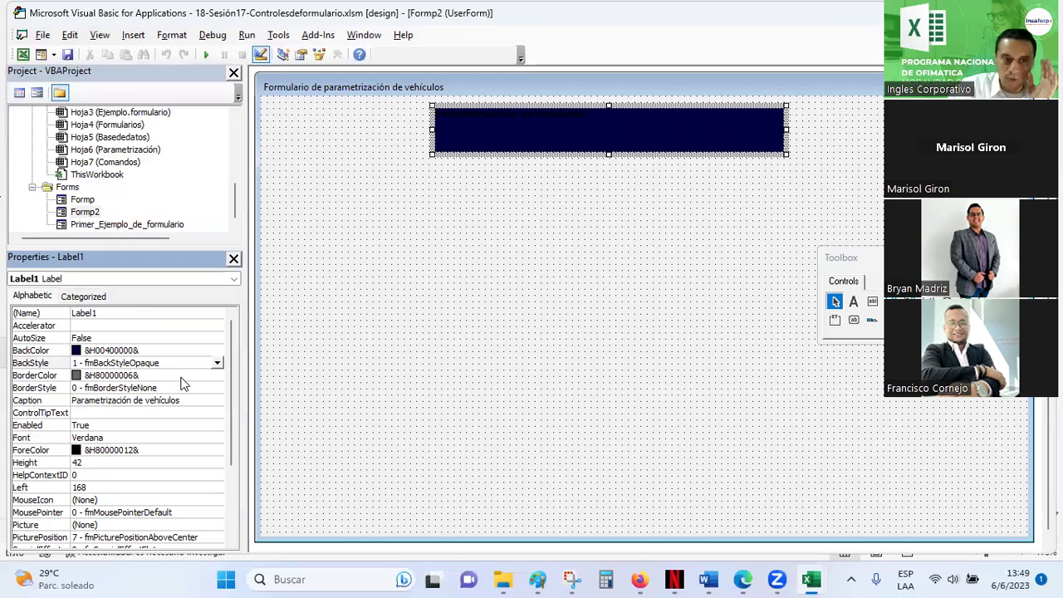
# Set Label1's BorderColor to white from the palette.
pyautogui.click(184, 375)
pyautogui.click(218, 376)
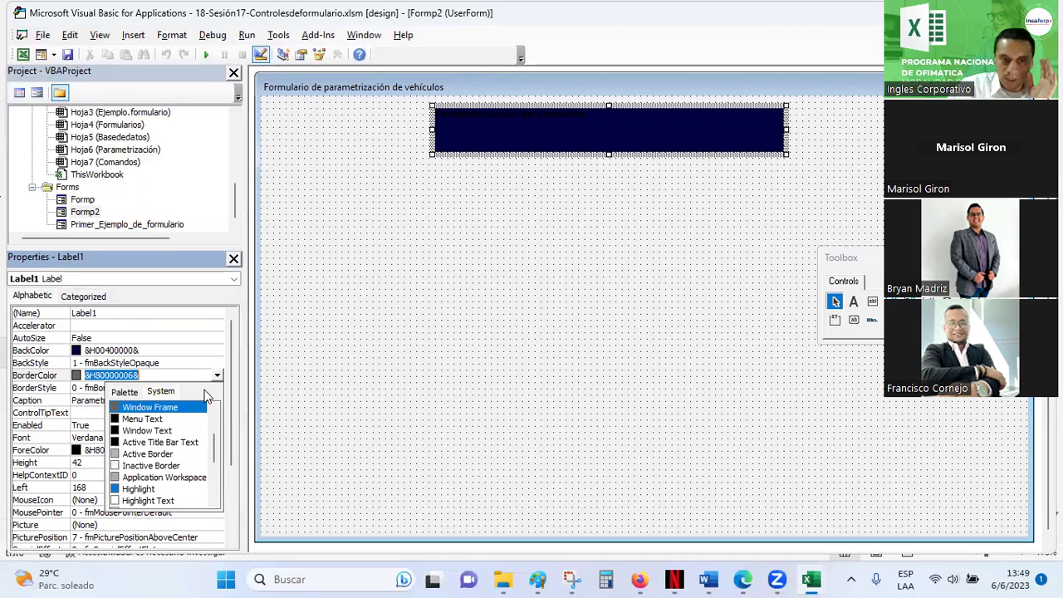
pyautogui.click(124, 392)
pyautogui.click(116, 415)
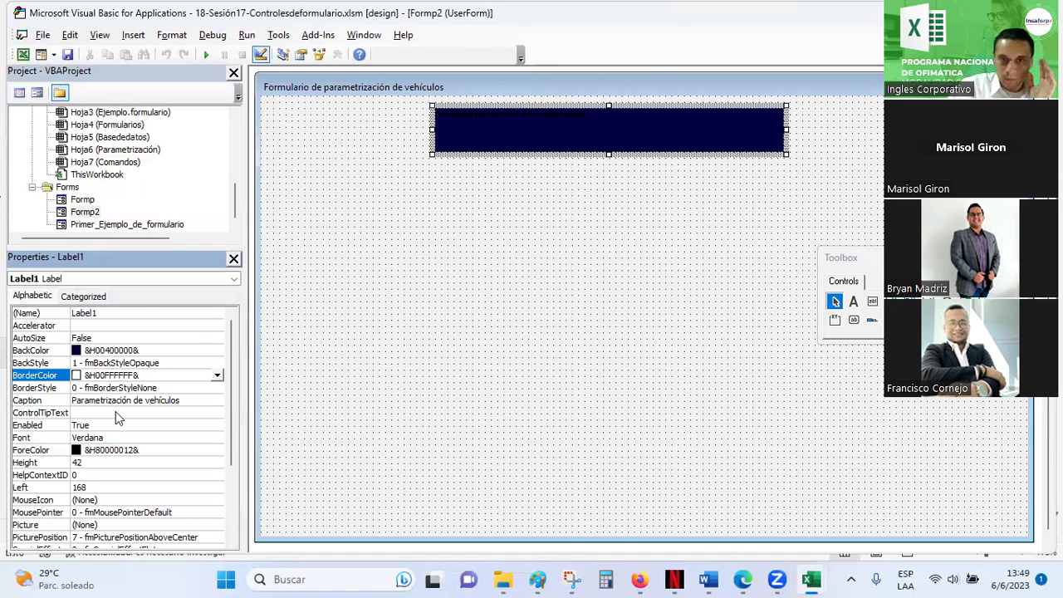
pyautogui.click(496, 156)
pyautogui.click(497, 148)
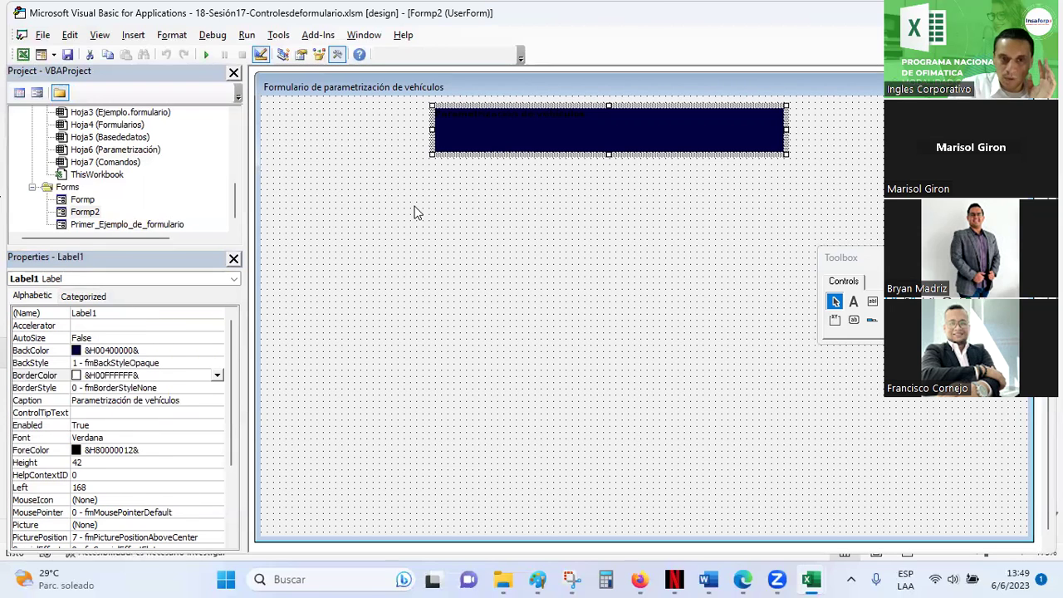
# Set Label1's BorderStyle to 1 - fmBorderStyleSingle.
pyautogui.click(151, 391)
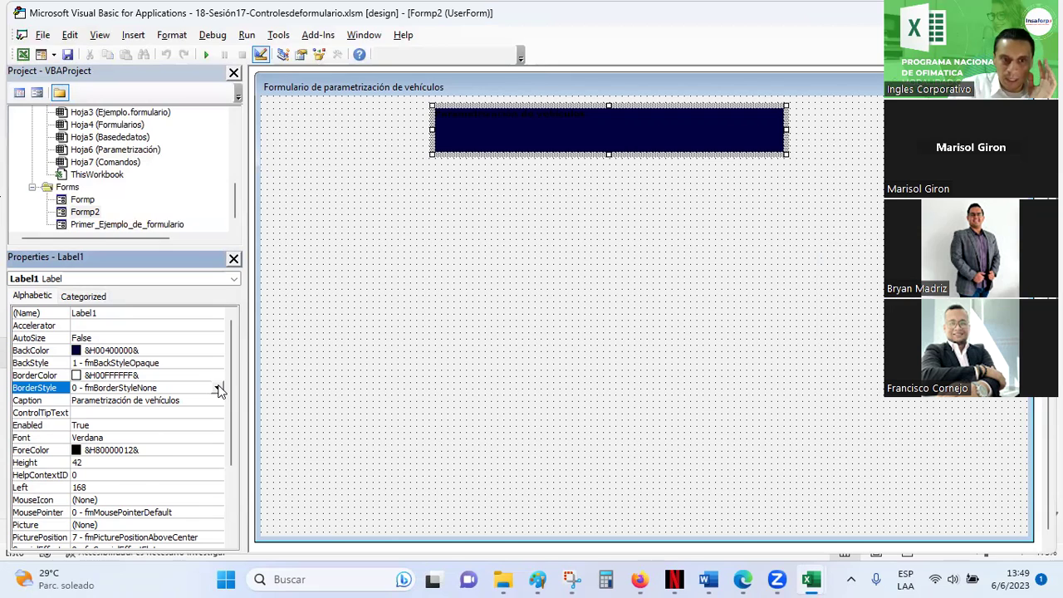
pyautogui.click(218, 388)
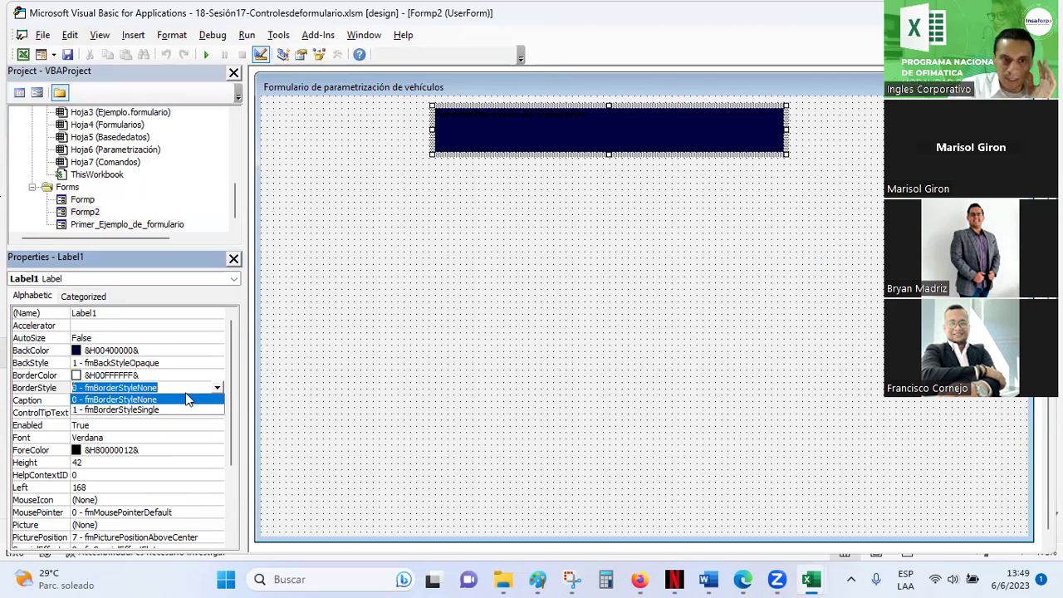
pyautogui.click(408, 348)
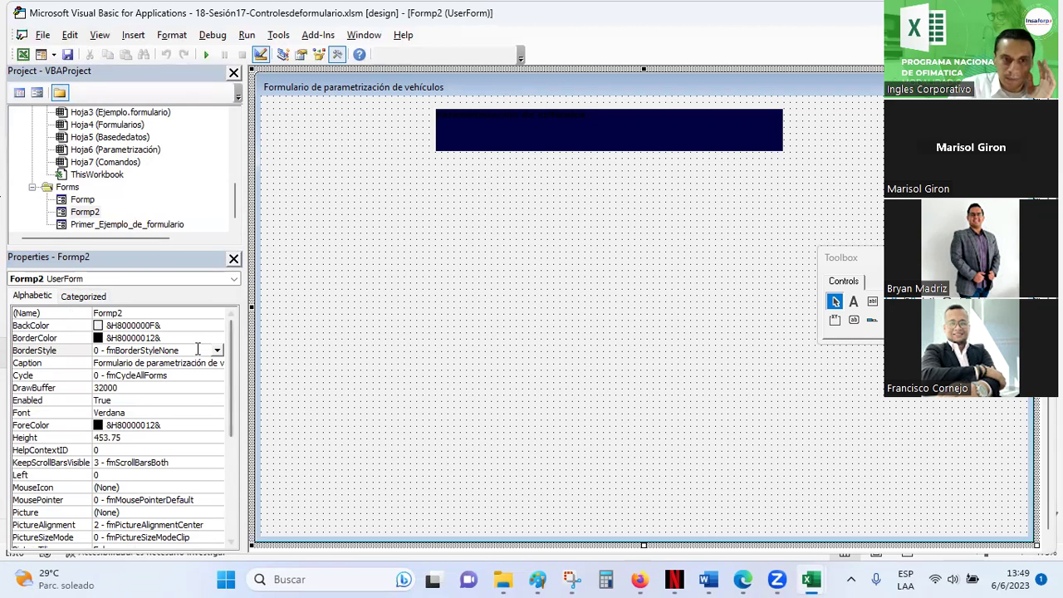
pyautogui.click(466, 148)
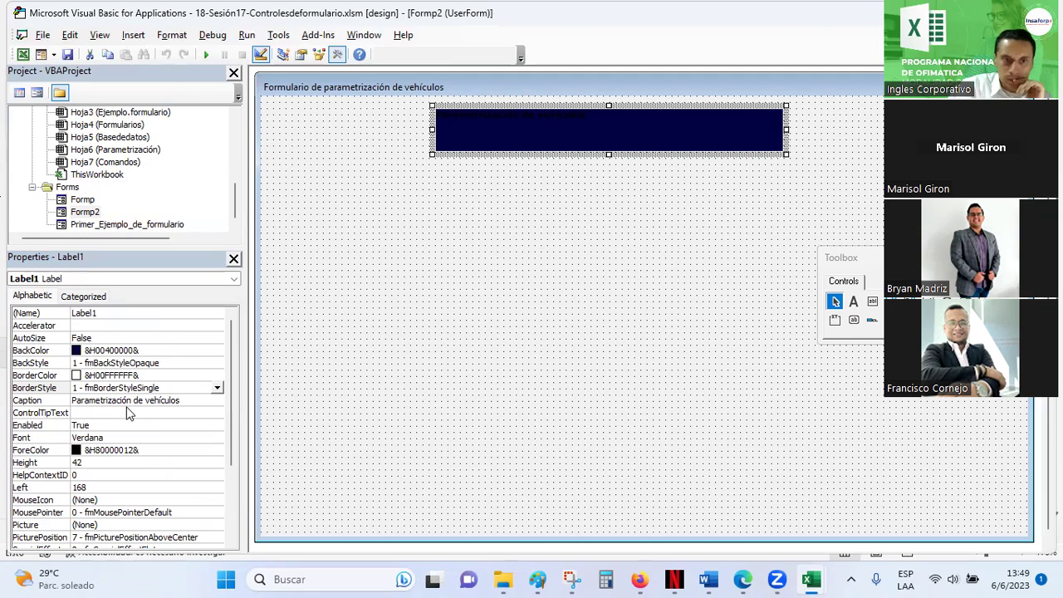
pyautogui.scroll(-1, 120, 423)
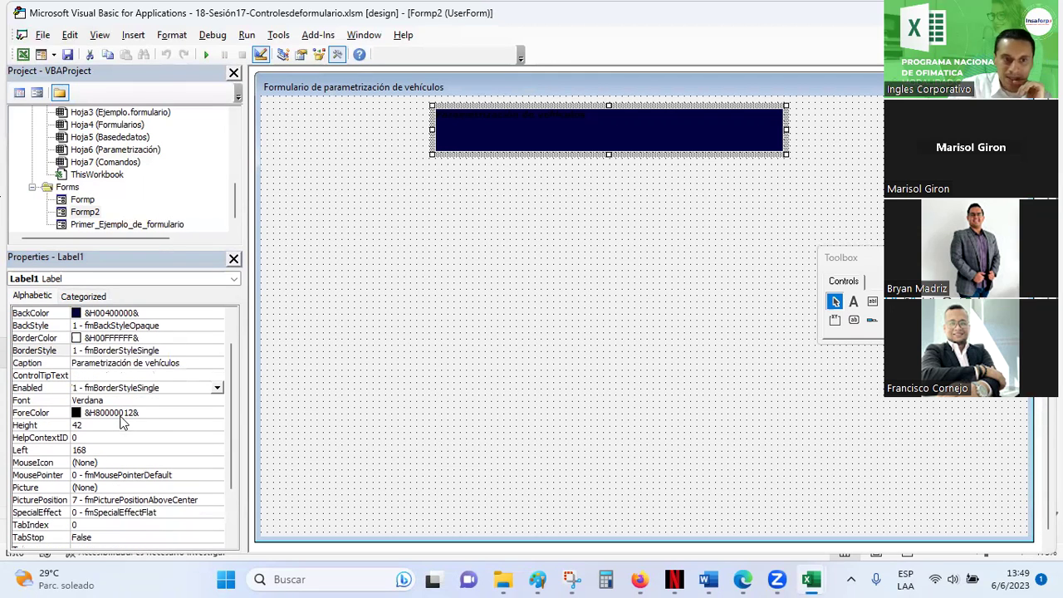
pyautogui.click(211, 400)
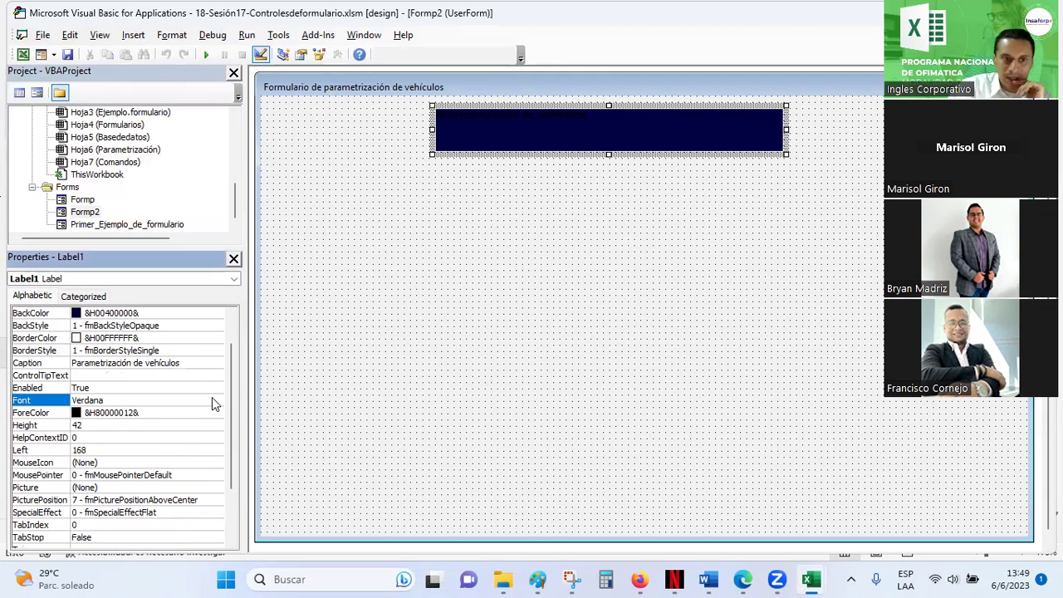
# Enlarge the title label's bold font to size 22.
pyautogui.click(217, 402)
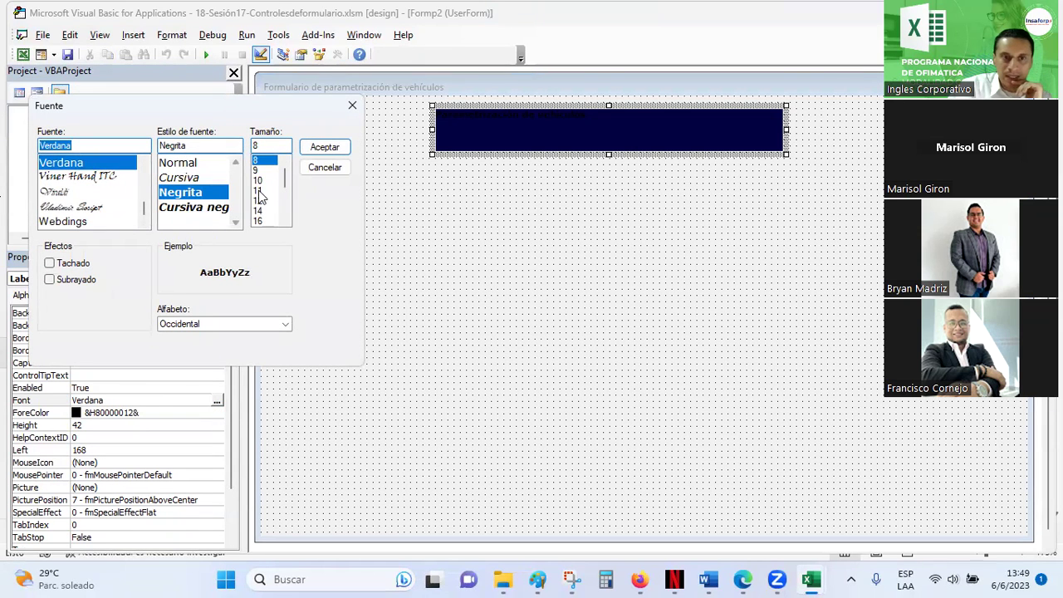
pyautogui.moveTo(283, 184)
pyautogui.moveTo(283, 184); pyautogui.dragTo(284, 198)
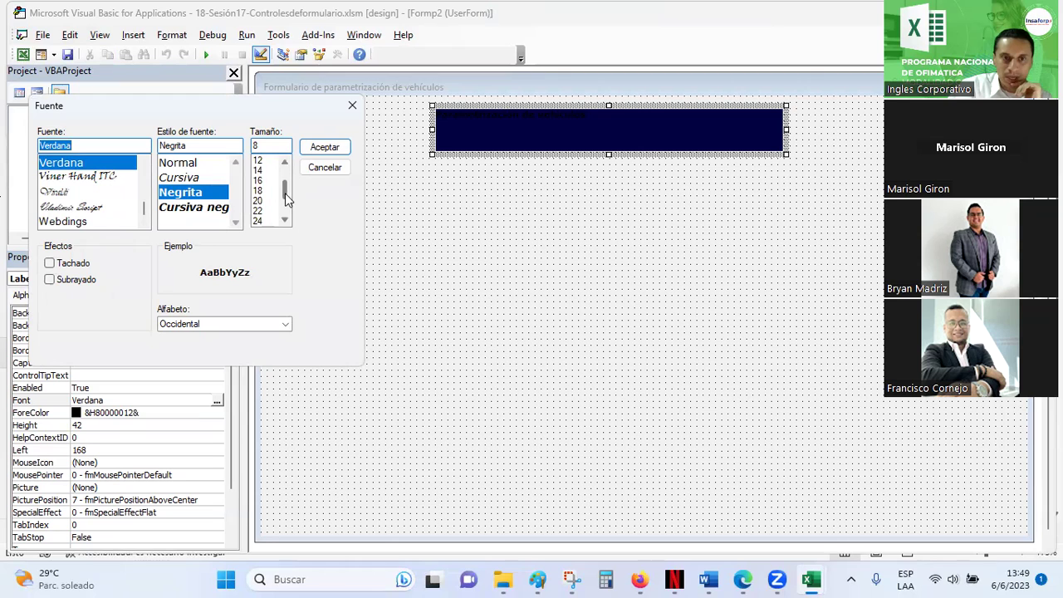
pyautogui.click(259, 211)
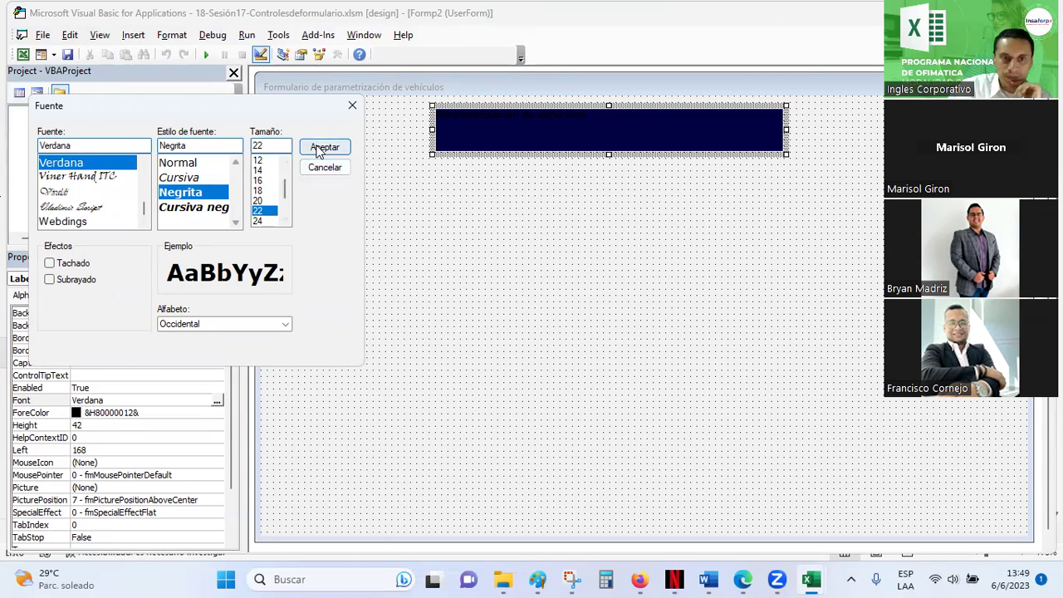
pyautogui.click(322, 147)
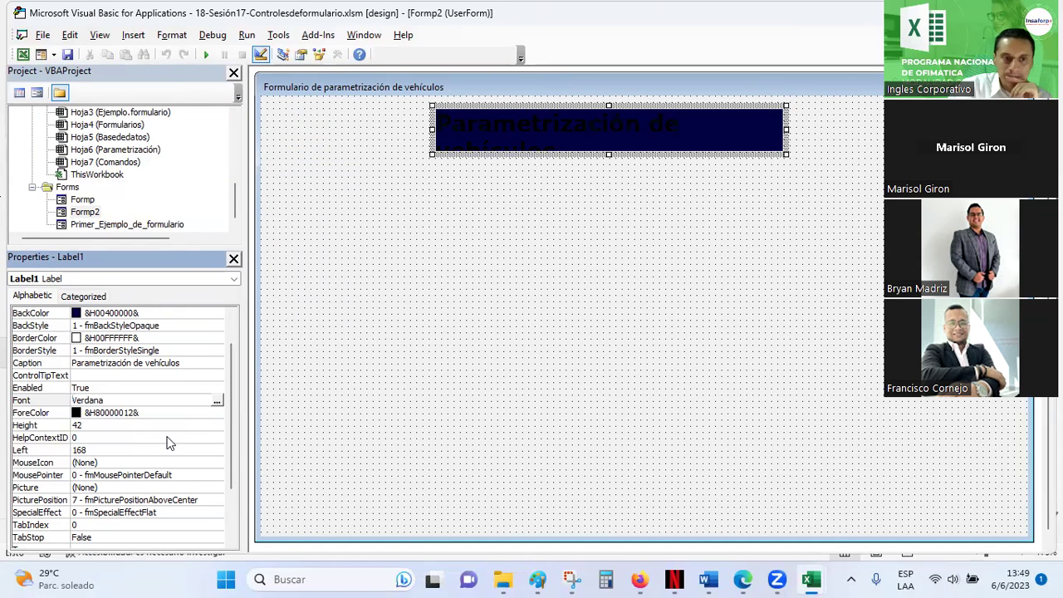
# Set the title label's ForeColor to white from the palette.
pyautogui.click(98, 413)
pyautogui.click(217, 412)
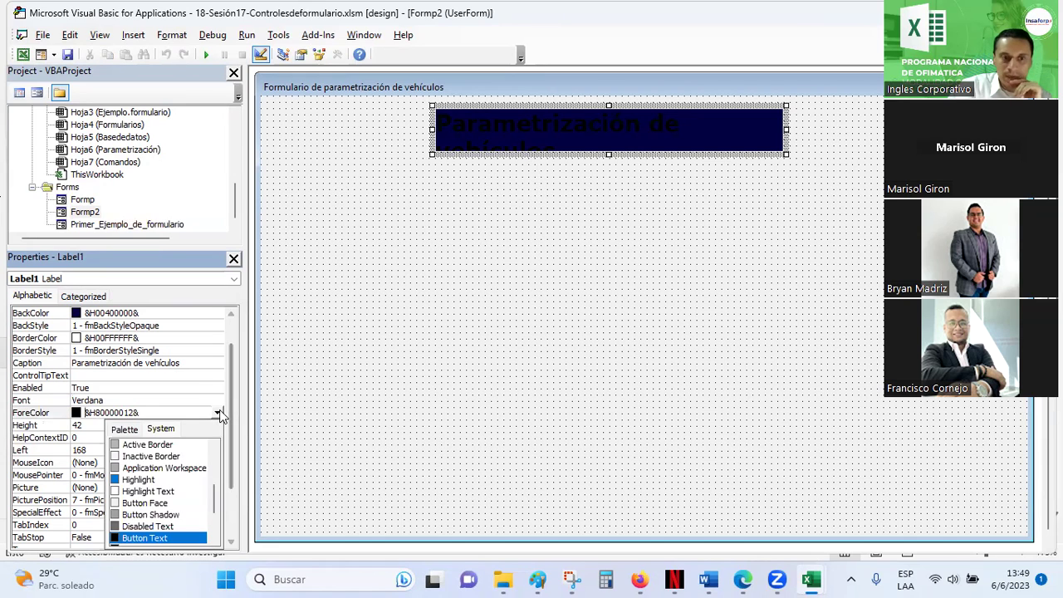
pyautogui.click(131, 429)
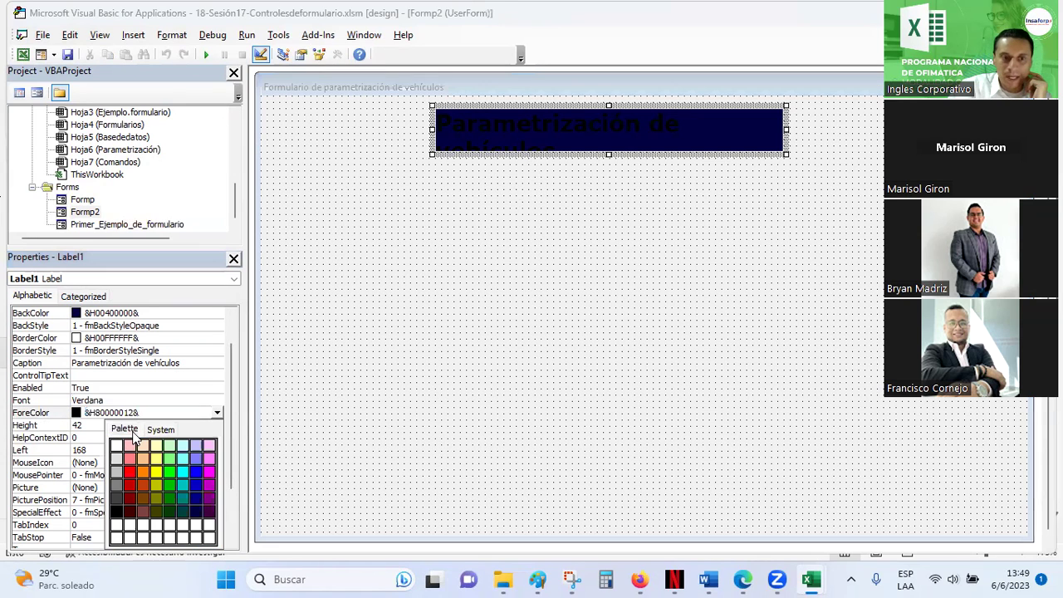
pyautogui.click(116, 448)
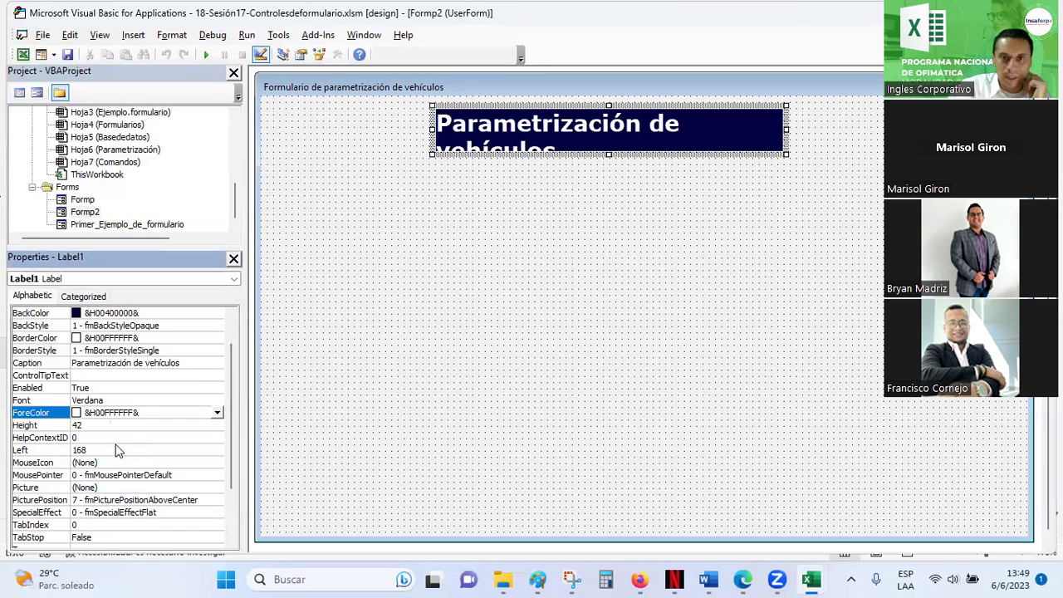
# Reduce the title font to size 20 so it fits on one line.
pyautogui.click(221, 399)
pyautogui.click(216, 400)
pyautogui.scroll(3, 274, 190)
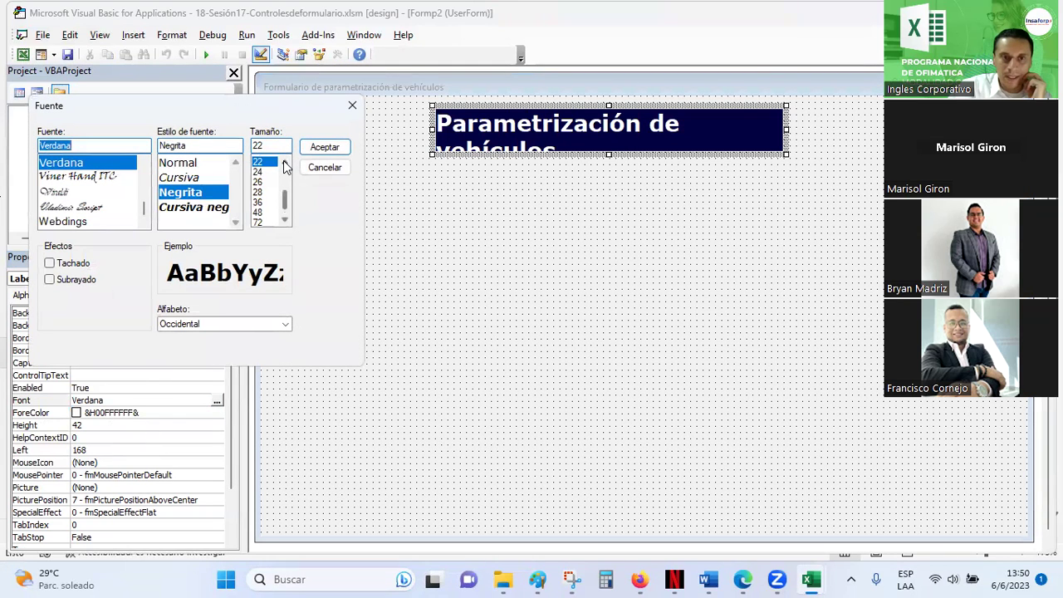
pyautogui.click(260, 181)
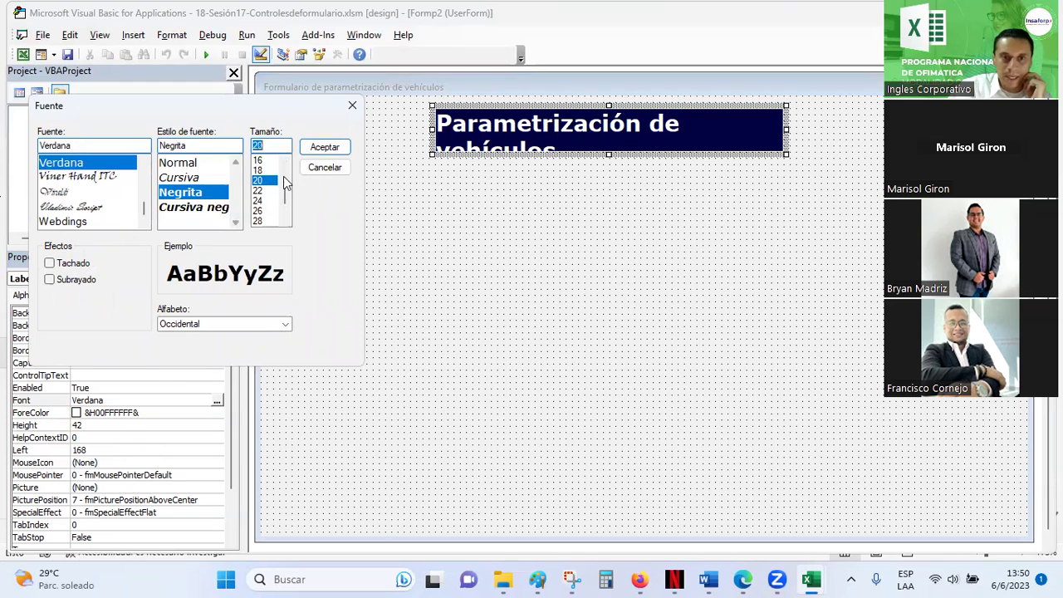
pyautogui.click(324, 147)
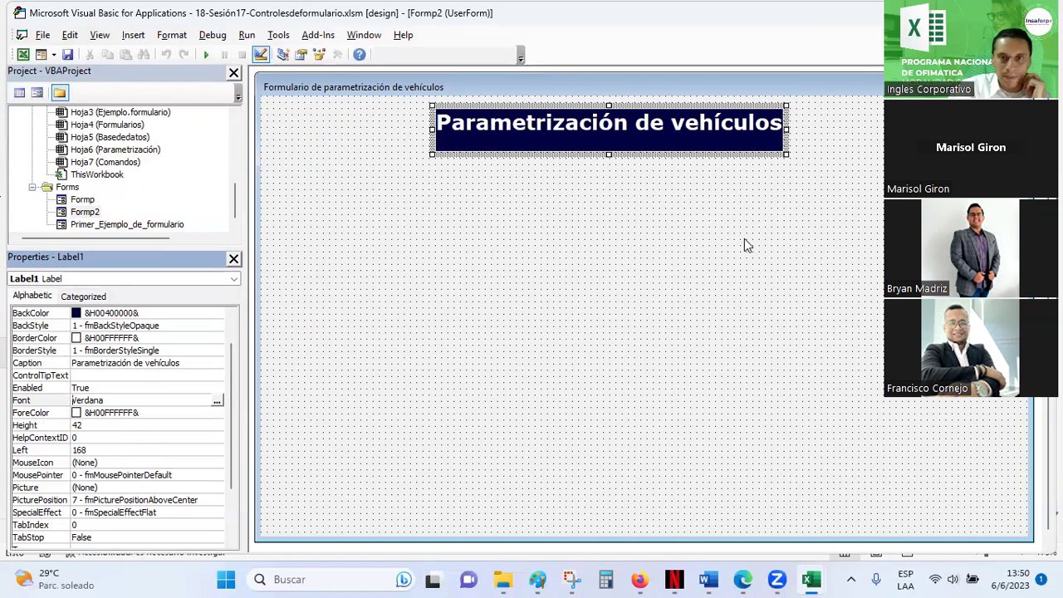
# Widen the title label by dragging both its side edges outward.
pyautogui.click(786, 129)
pyautogui.moveTo(824, 140); pyautogui.dragTo(843, 140)
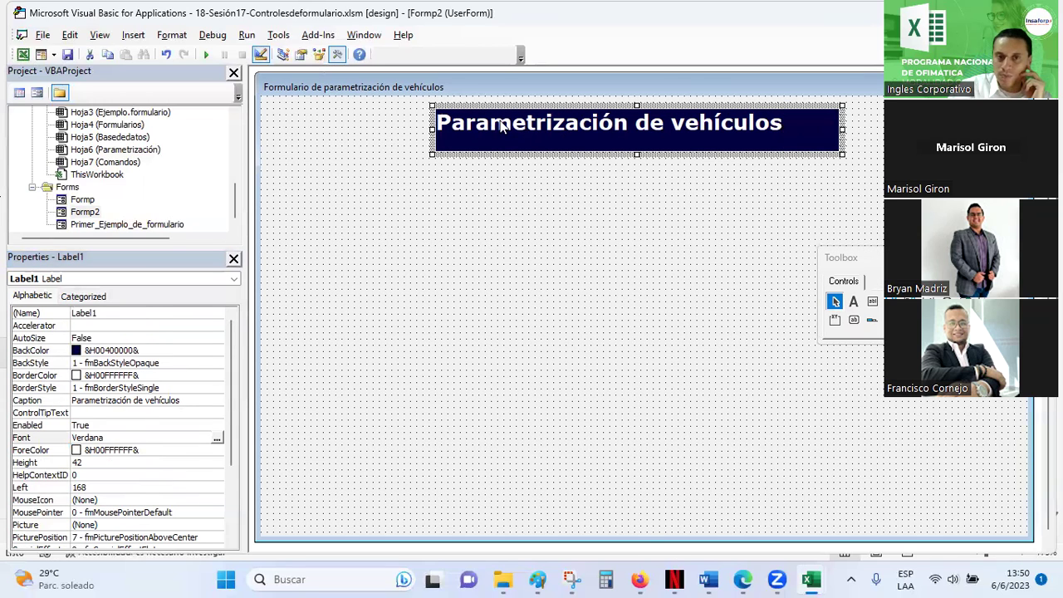
pyautogui.moveTo(428, 127); pyautogui.dragTo(399, 124)
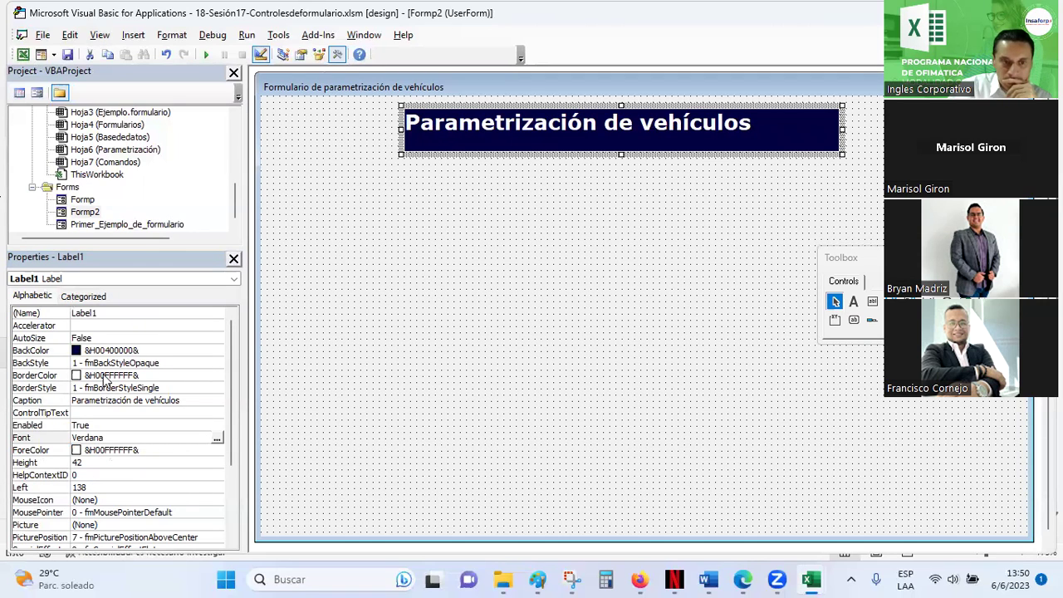
pyautogui.scroll(-1, 106, 379)
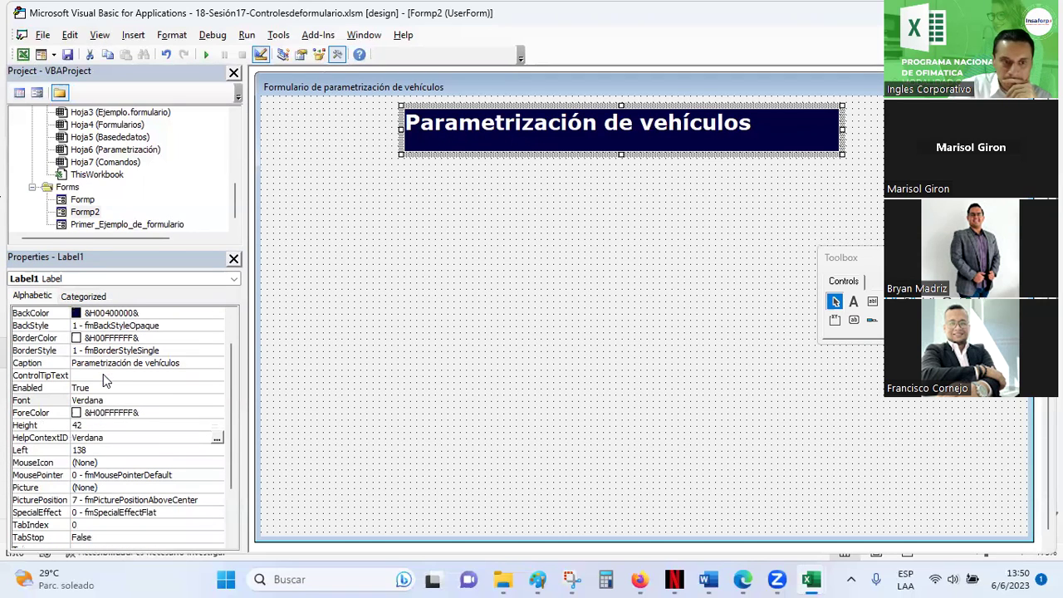
pyautogui.scroll(-2, 105, 379)
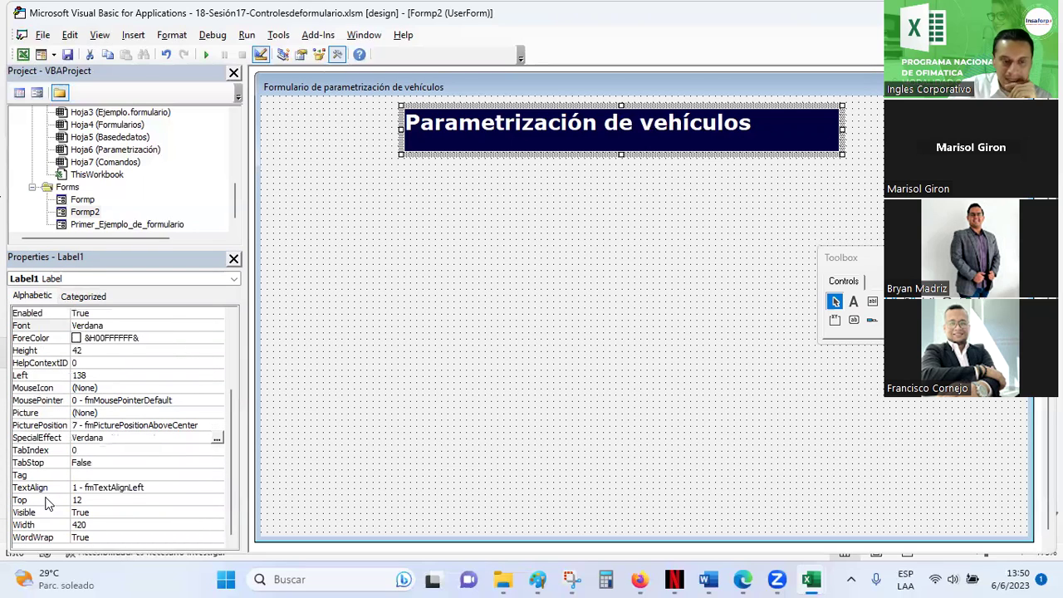
# Set TextAlign to 2 - fmTextAlignCenter and SpecialEffect to 2 - fmSpecialEffectSunken.
pyautogui.click(148, 488)
pyautogui.click(218, 489)
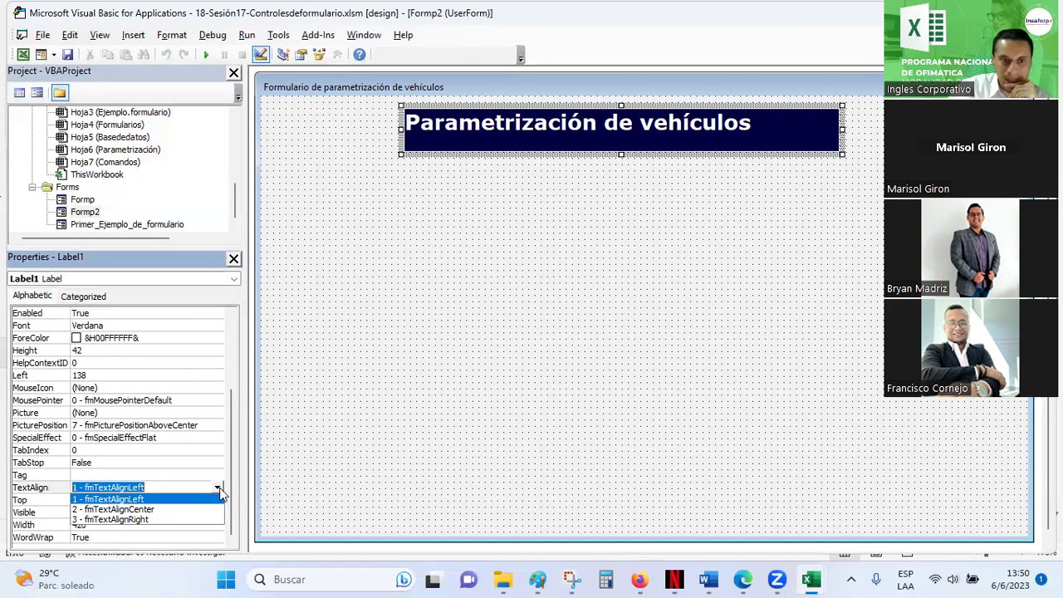
pyautogui.click(116, 508)
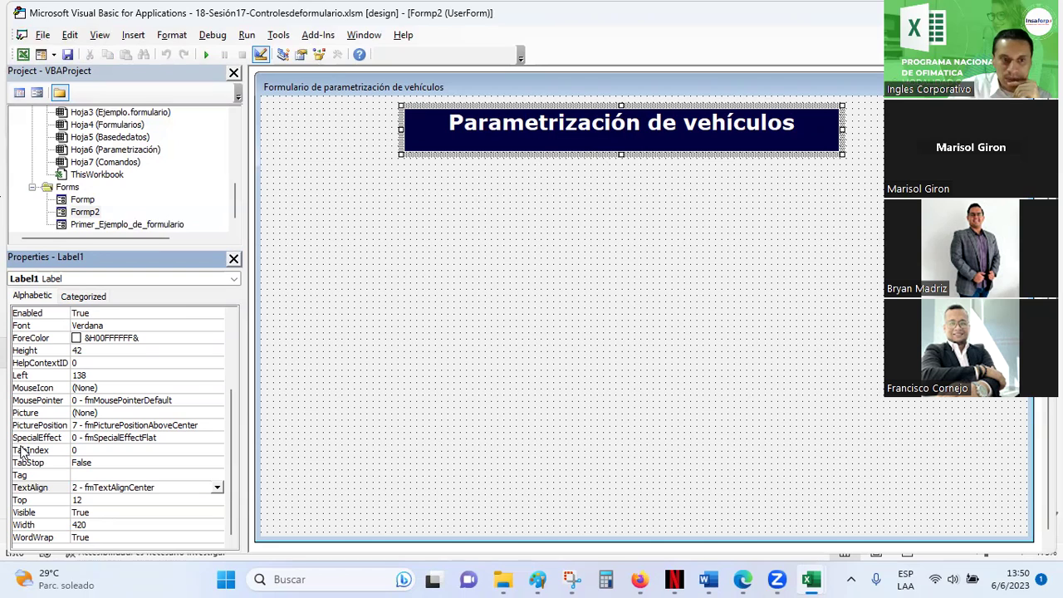
pyautogui.click(113, 437)
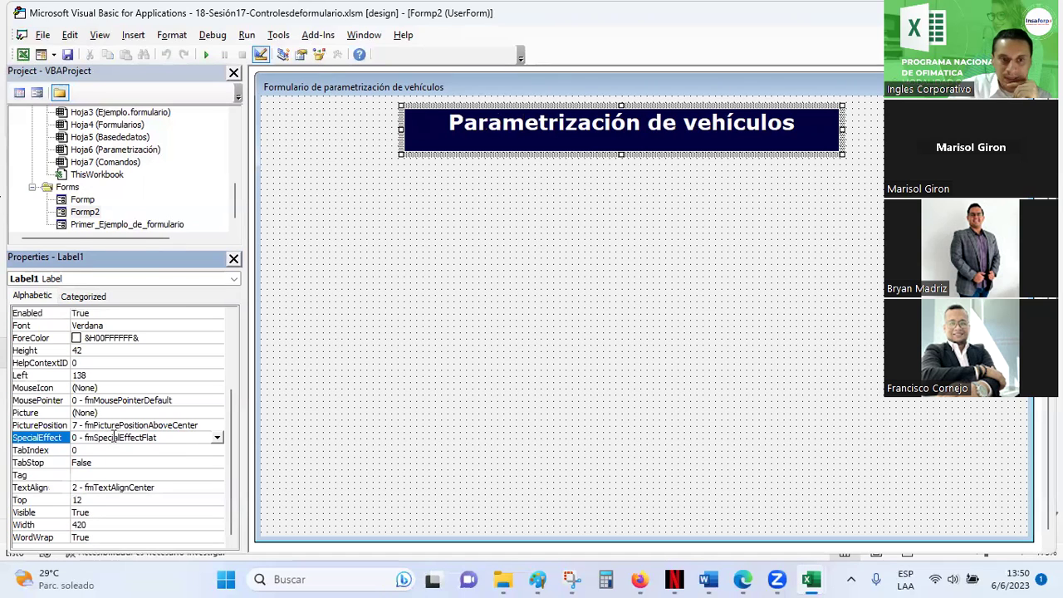
pyautogui.click(217, 437)
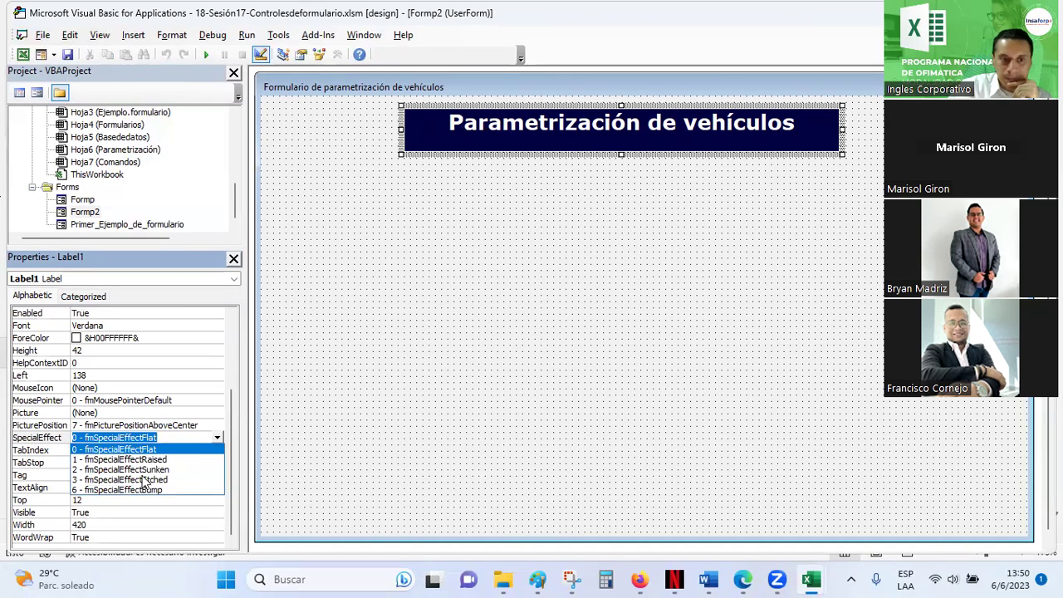
pyautogui.click(133, 469)
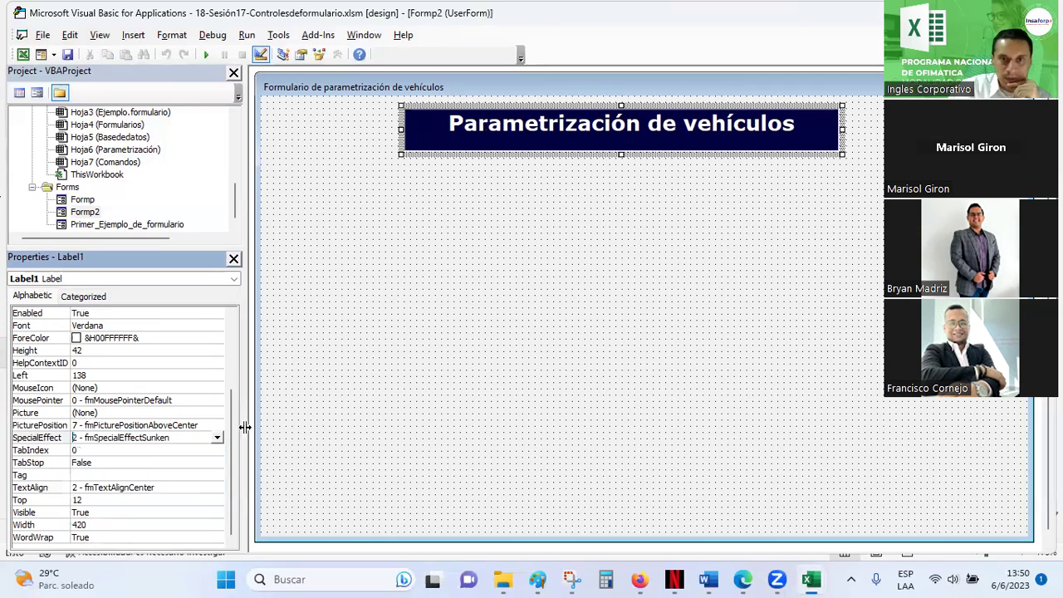
# Check the form's BorderColor setting, leaving it unchanged.
pyautogui.click(542, 359)
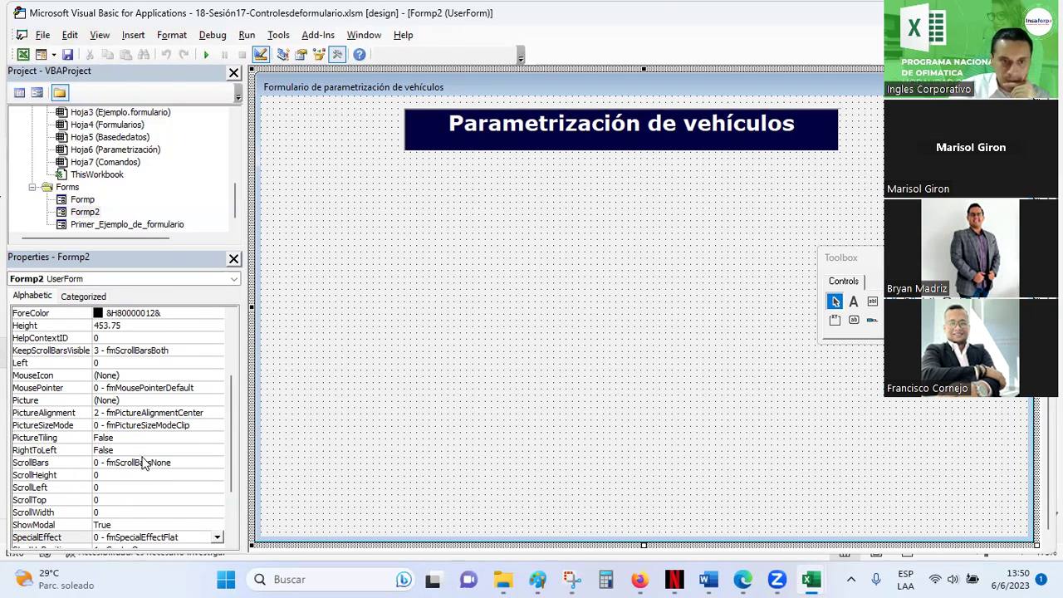
pyautogui.scroll(1, 138, 434)
pyautogui.scroll(1, 139, 425)
pyautogui.scroll(1, 143, 415)
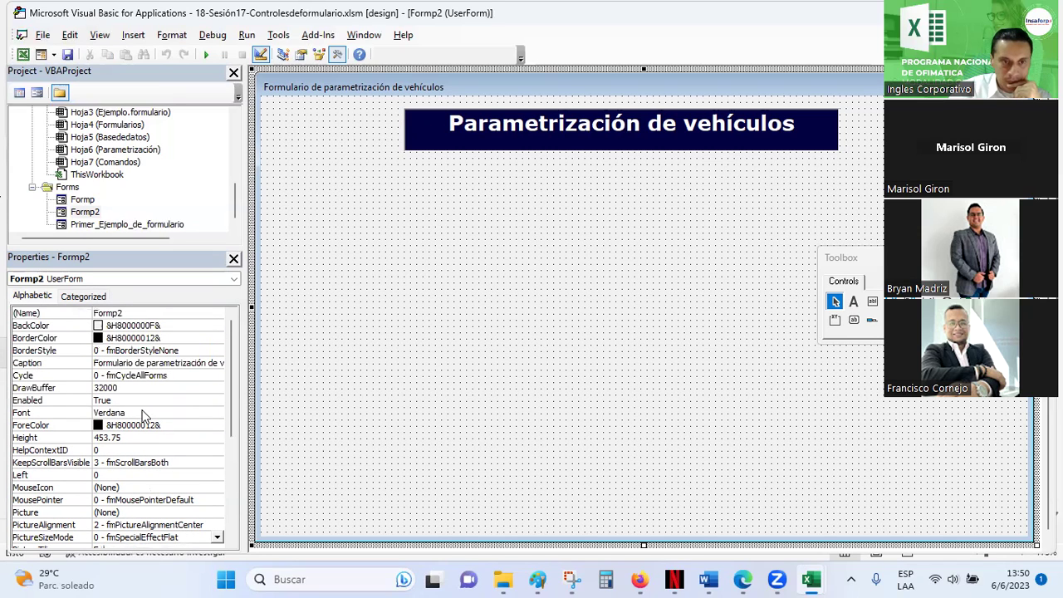
pyautogui.click(137, 338)
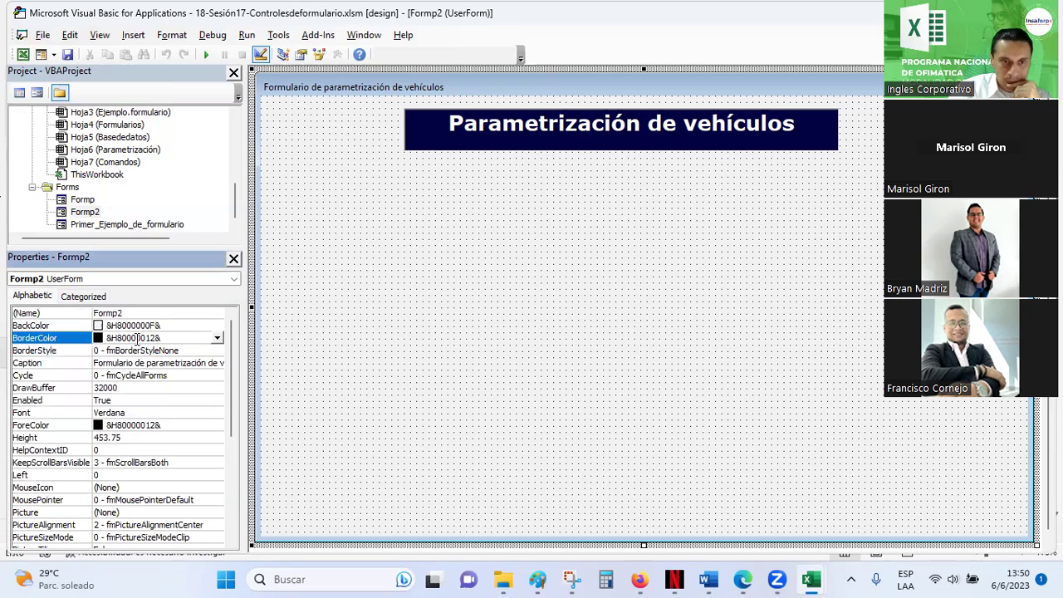
pyautogui.click(217, 341)
pyautogui.click(217, 341)
# Confirm the title label's BackStyle stays opaque.
pyautogui.click(423, 139)
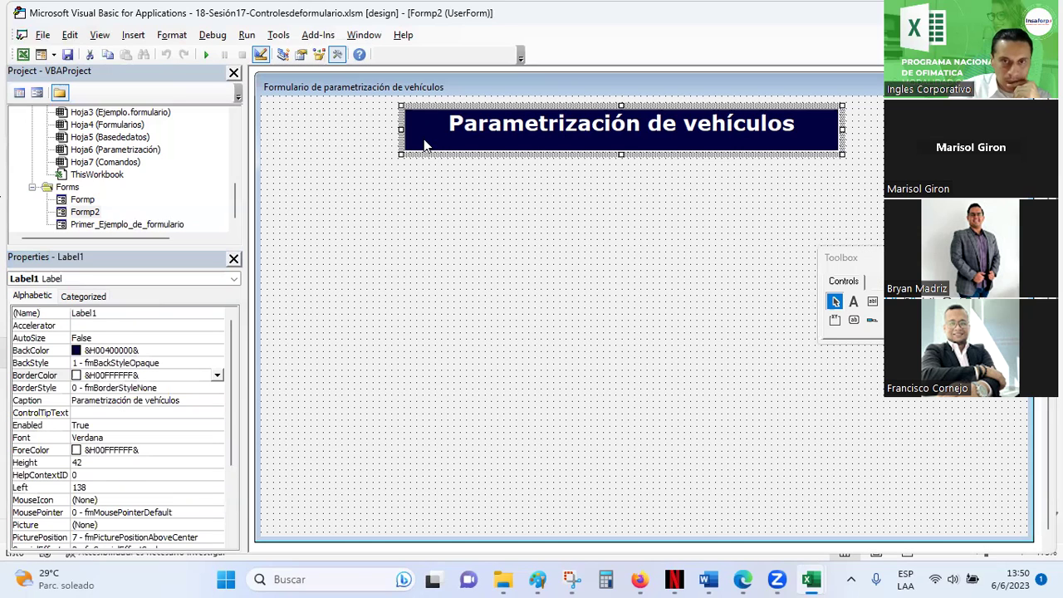
pyautogui.click(438, 296)
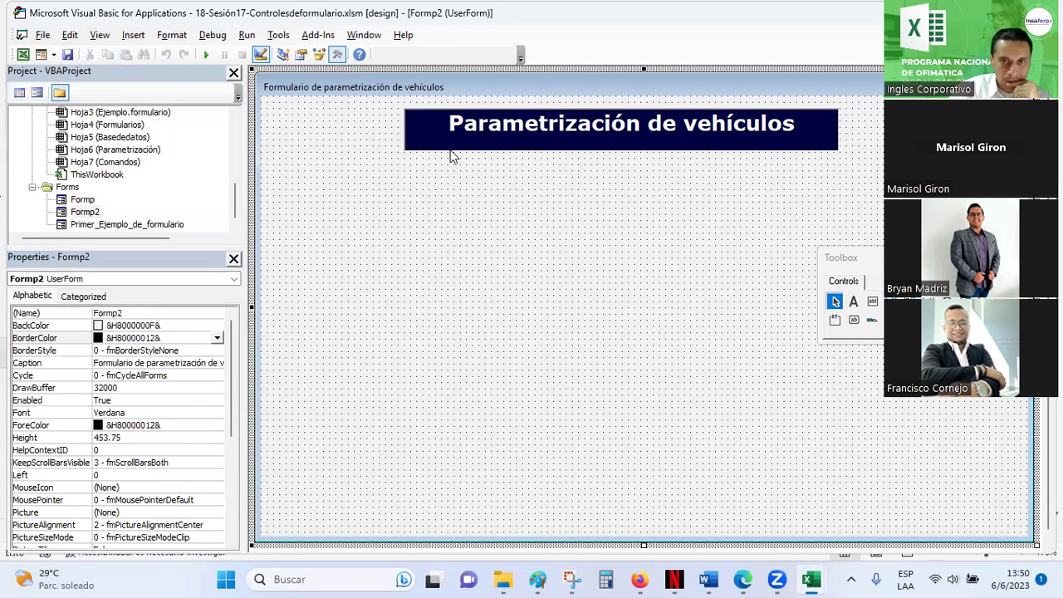
pyautogui.click(440, 146)
pyautogui.scroll(-1, 153, 426)
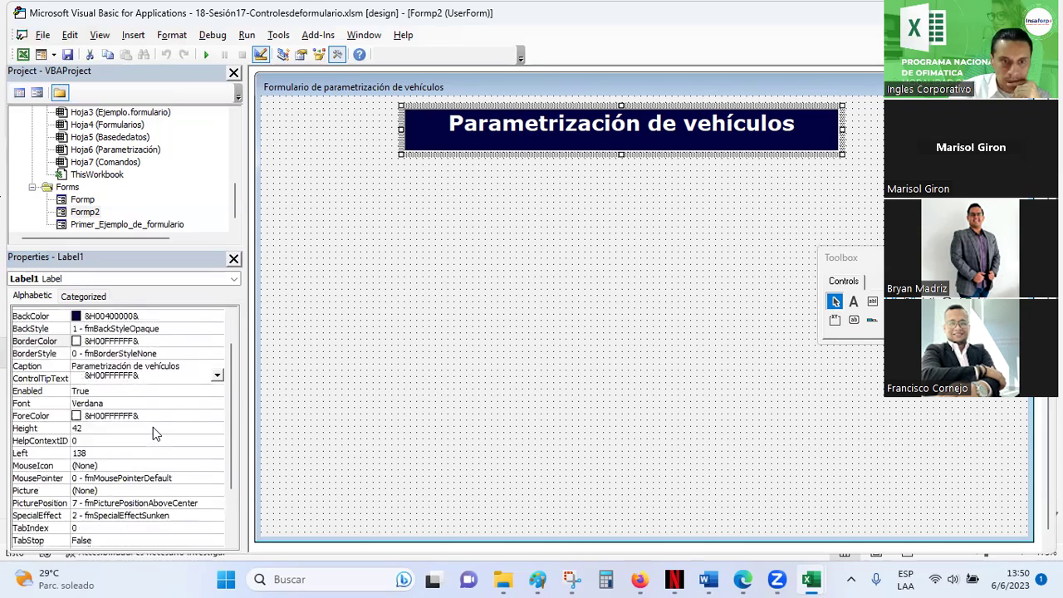
pyautogui.scroll(-2, 153, 427)
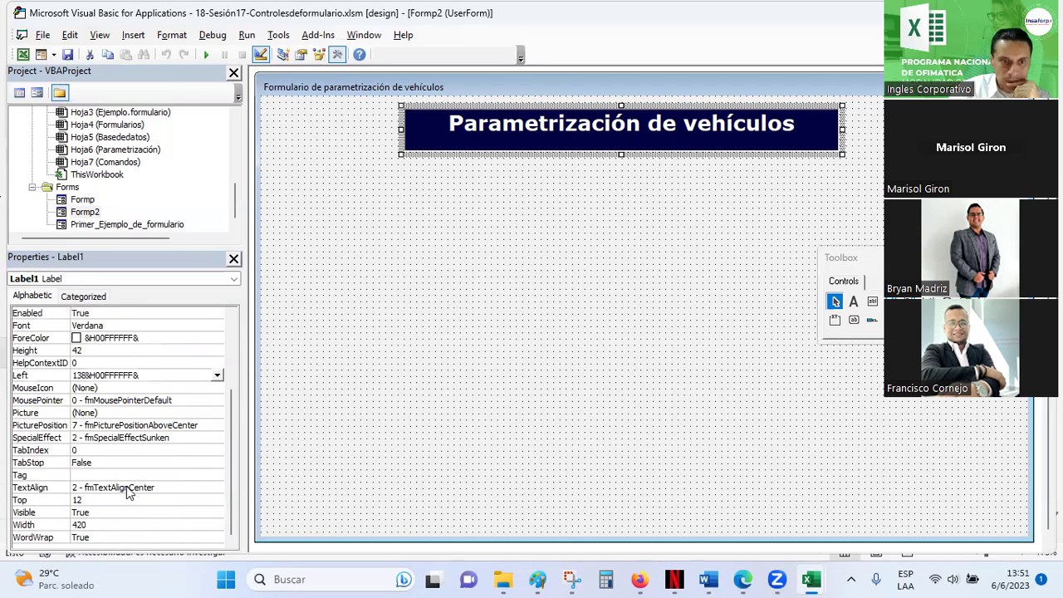
pyautogui.scroll(1, 126, 393)
pyautogui.scroll(2, 128, 394)
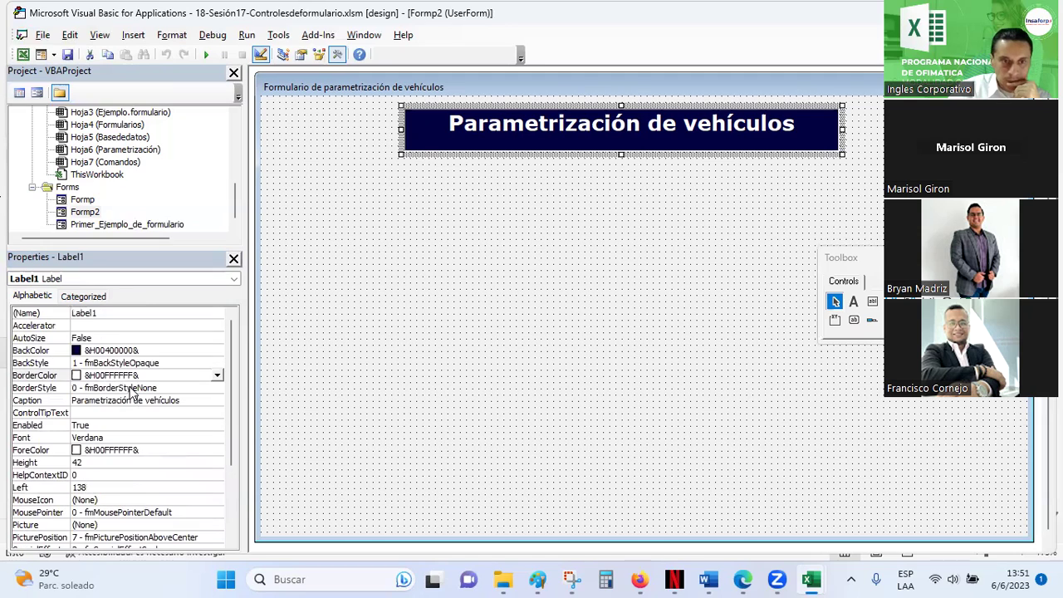
pyautogui.click(171, 363)
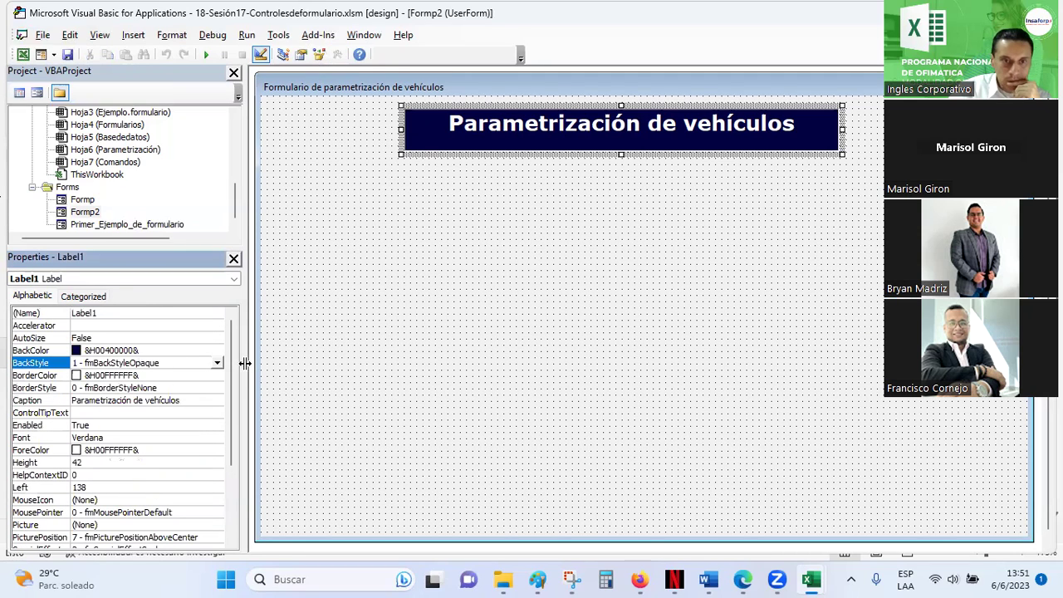
pyautogui.click(217, 363)
pyautogui.click(133, 388)
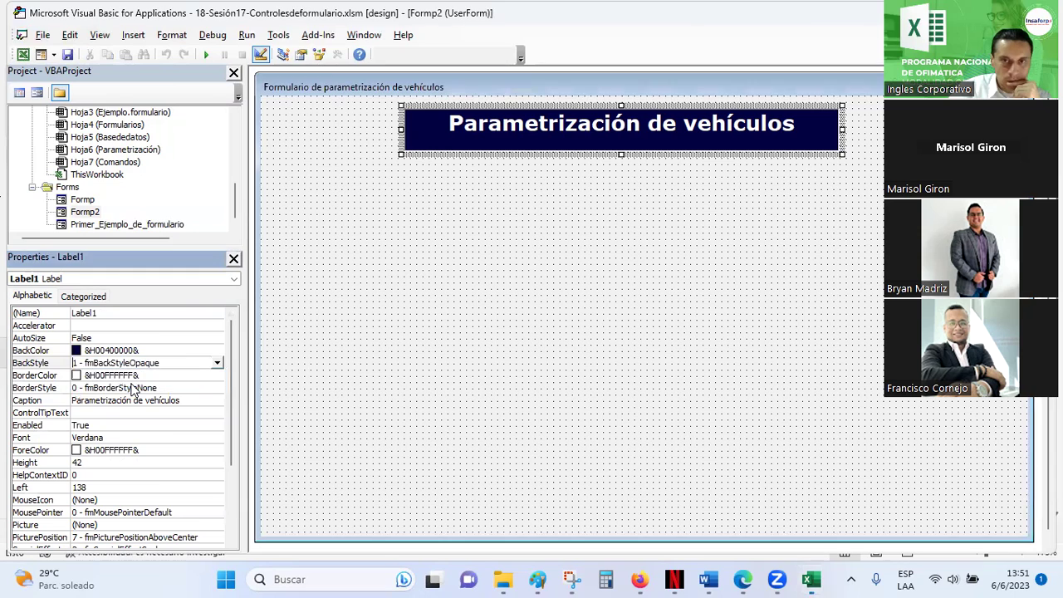
# Drag the title label to centre it near the form's top, at Left 144.
pyautogui.click(437, 298)
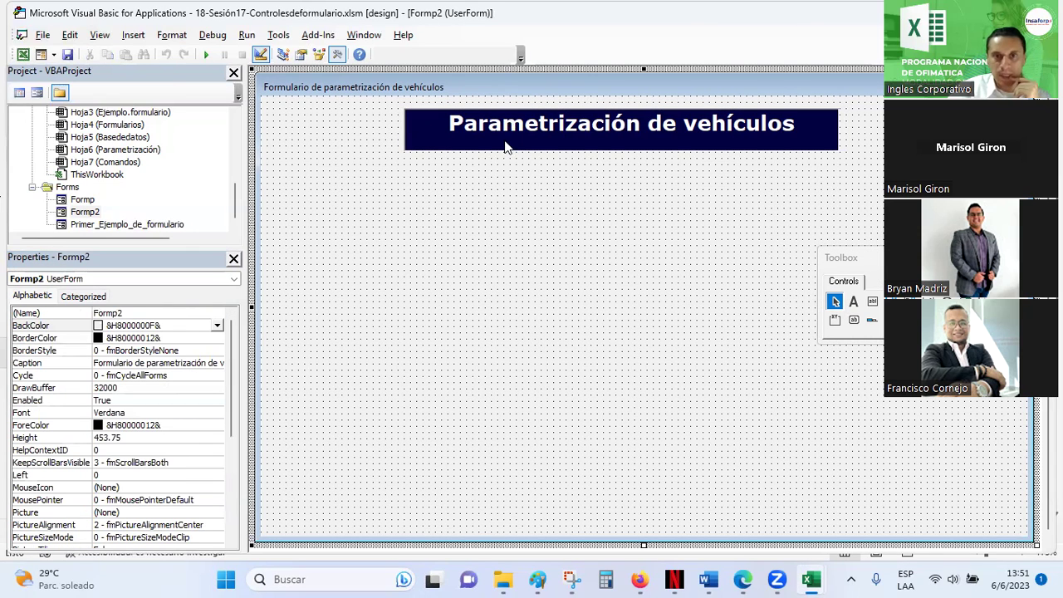
pyautogui.moveTo(504, 145); pyautogui.dragTo(521, 146)
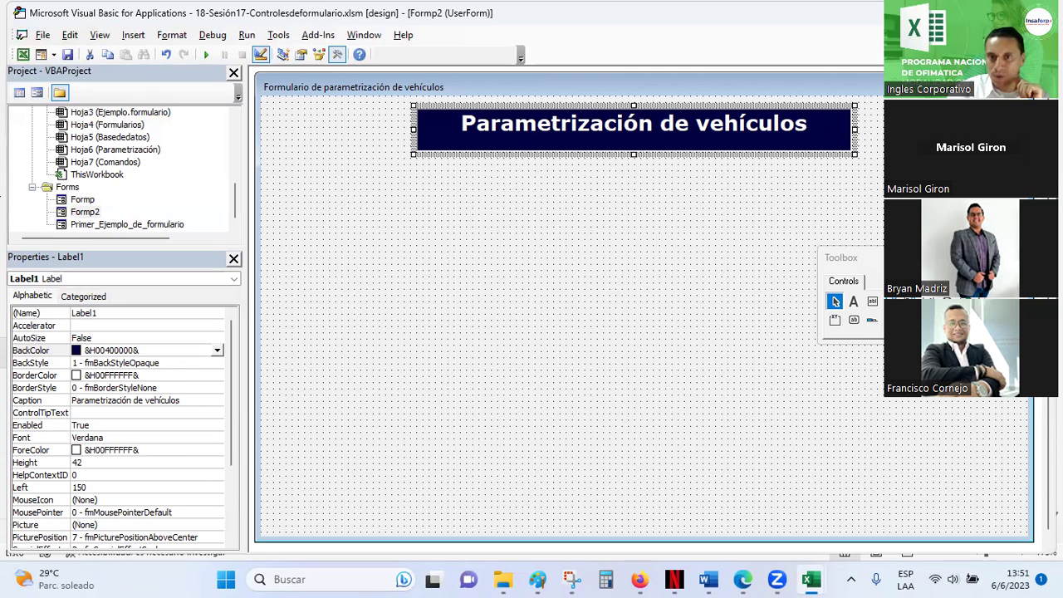
pyautogui.moveTo(824, 148); pyautogui.dragTo(818, 148)
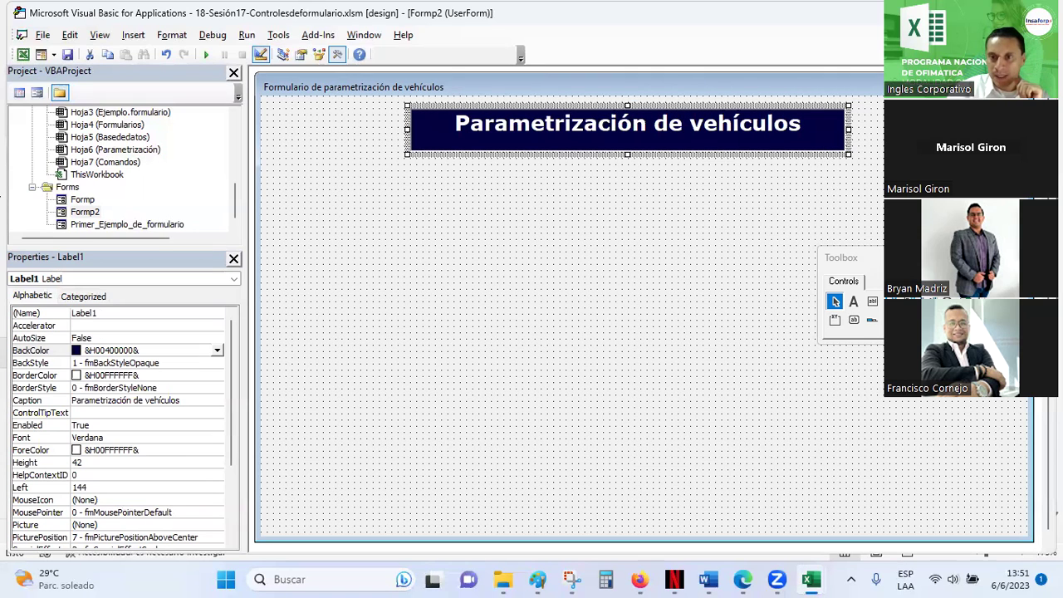
pyautogui.moveTo(841, 257); pyautogui.dragTo(476, 265)
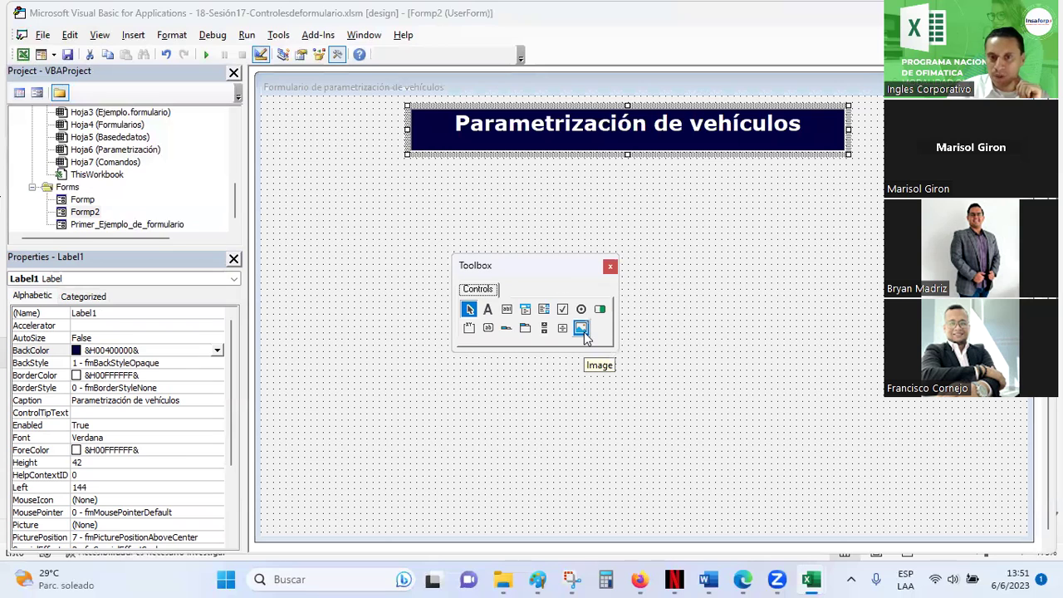
# Draw an Image control on the right side of the form below the title.
pyautogui.click(584, 334)
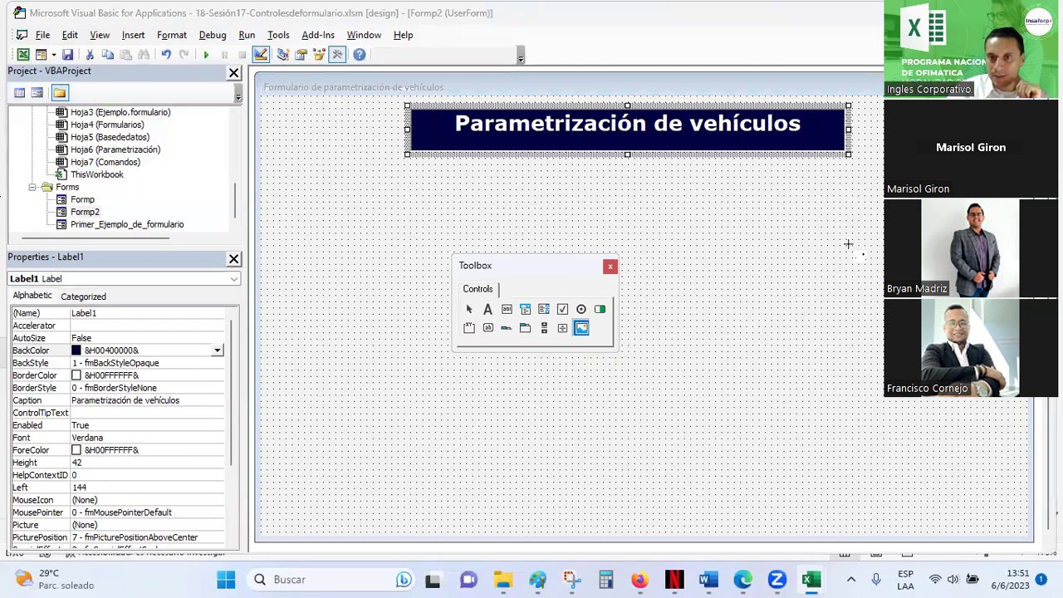
pyautogui.moveTo(827, 172); pyautogui.dragTo(849, 227)
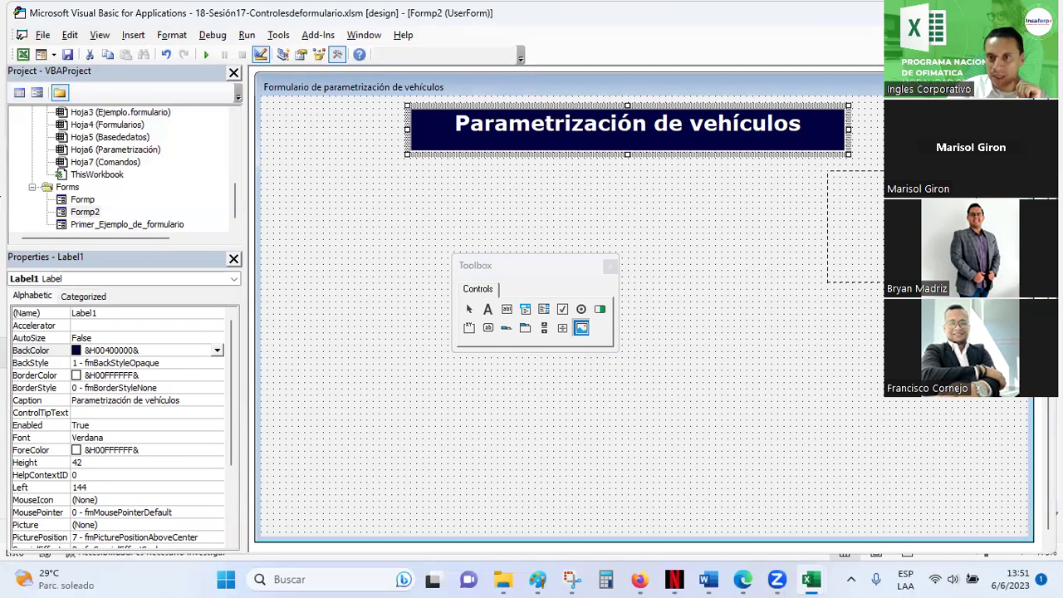
pyautogui.moveTo(897, 295); pyautogui.dragTo(896, 296)
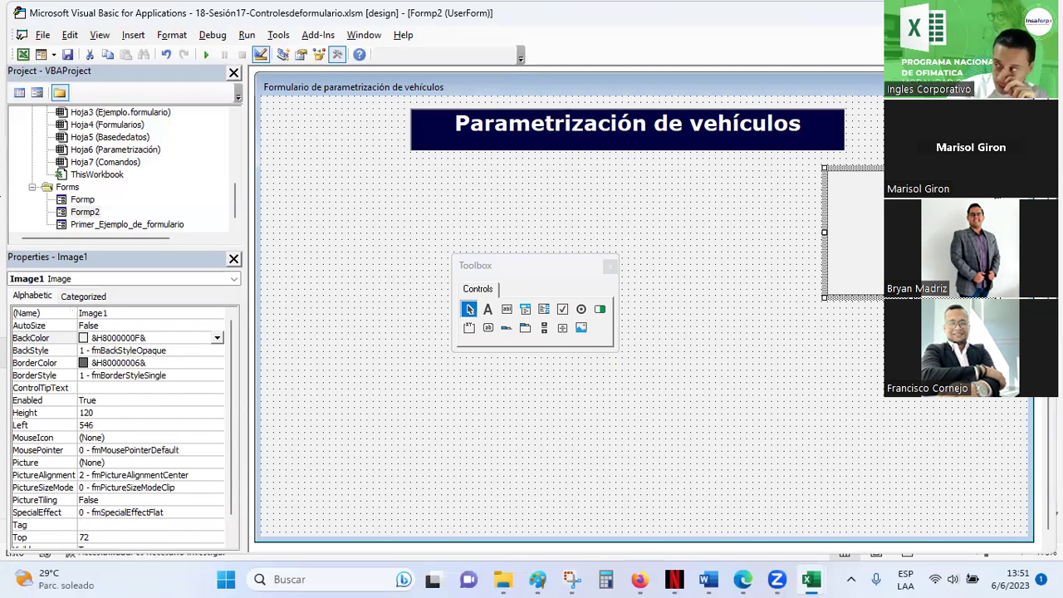
pyautogui.moveTo(868, 260); pyautogui.dragTo(822, 259)
pyautogui.click(771, 362)
pyautogui.click(818, 273)
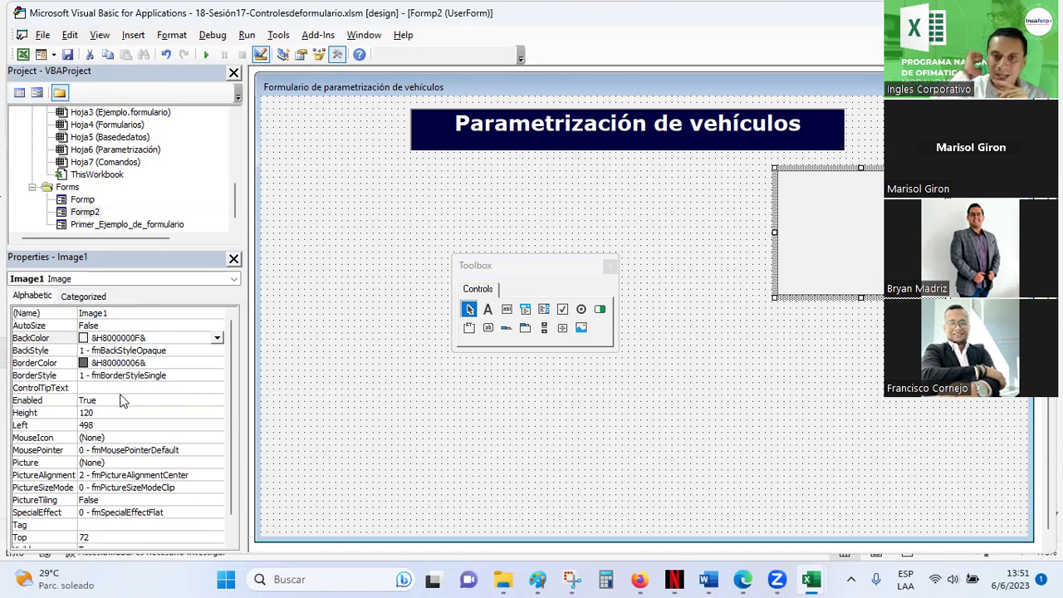
pyautogui.click(772, 272)
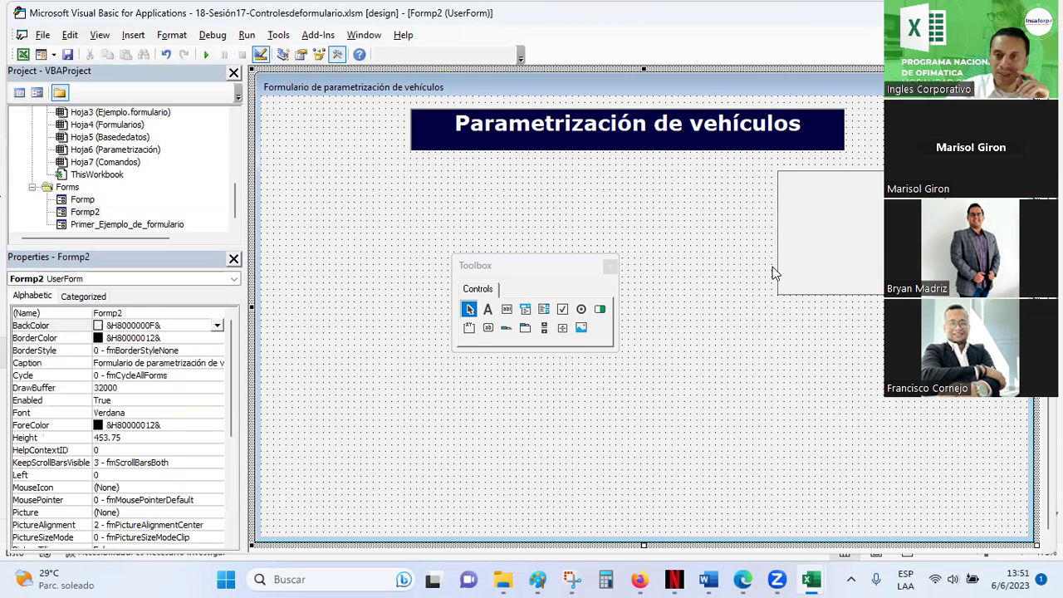
pyautogui.click(828, 235)
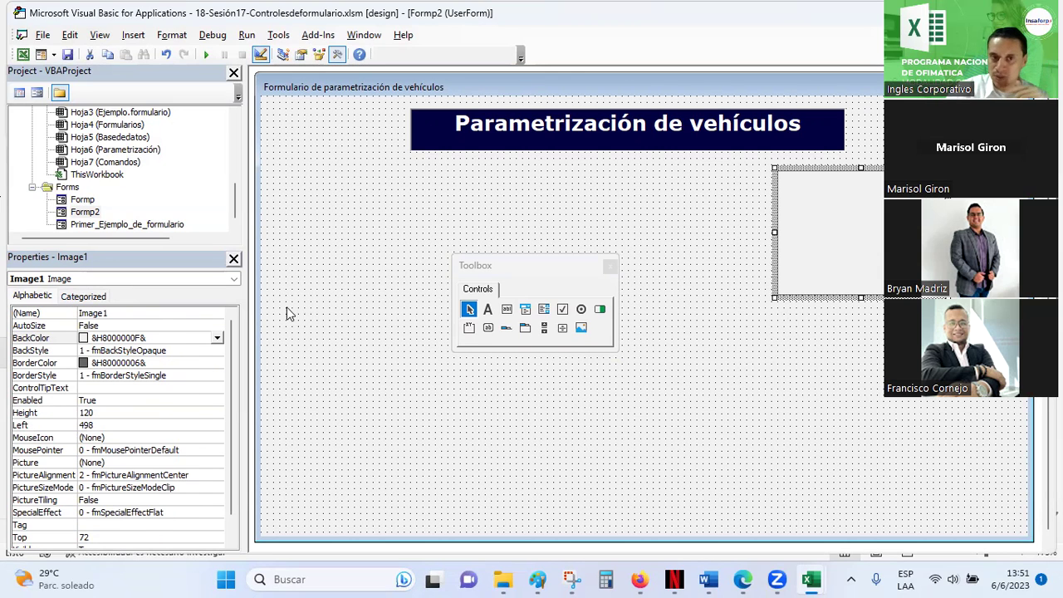
pyautogui.click(328, 270)
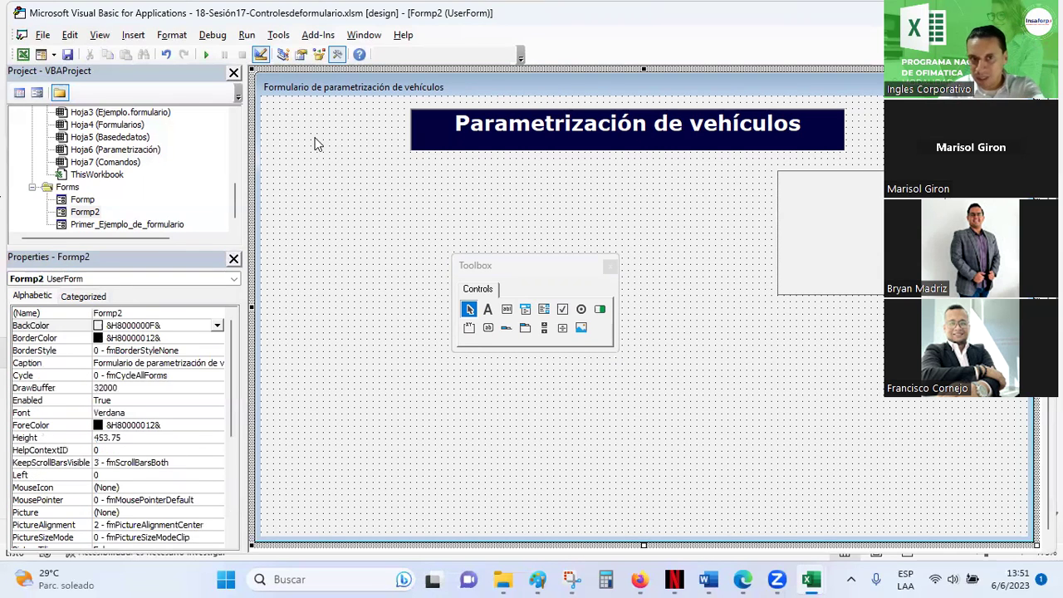
pyautogui.click(821, 214)
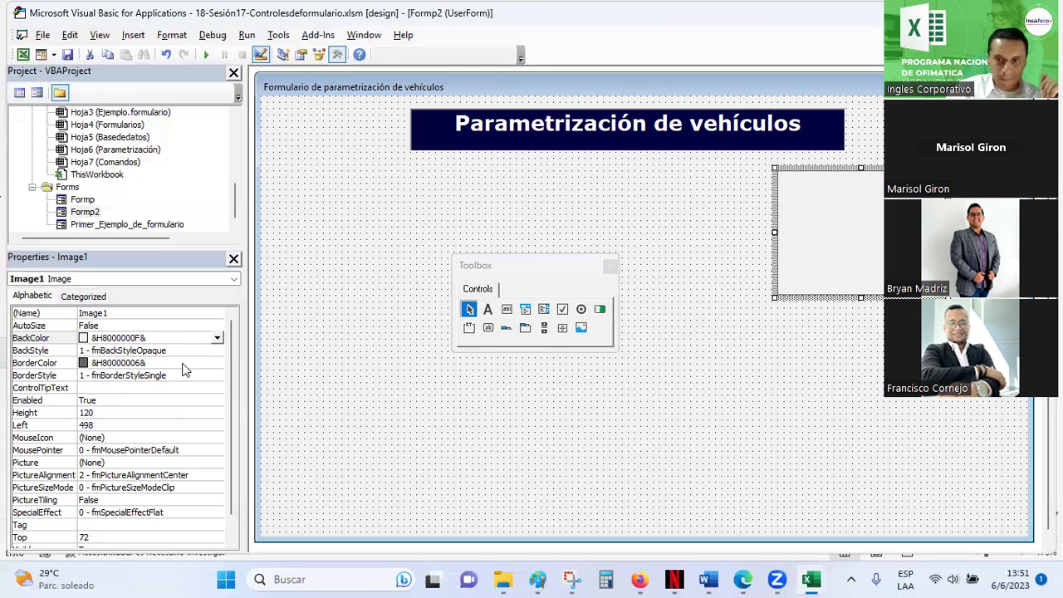
# Load the camionIII truck picture into the image's Picture property.
pyautogui.scroll(-2, 184, 369)
pyautogui.scroll(2, 184, 369)
pyautogui.scroll(-2, 185, 369)
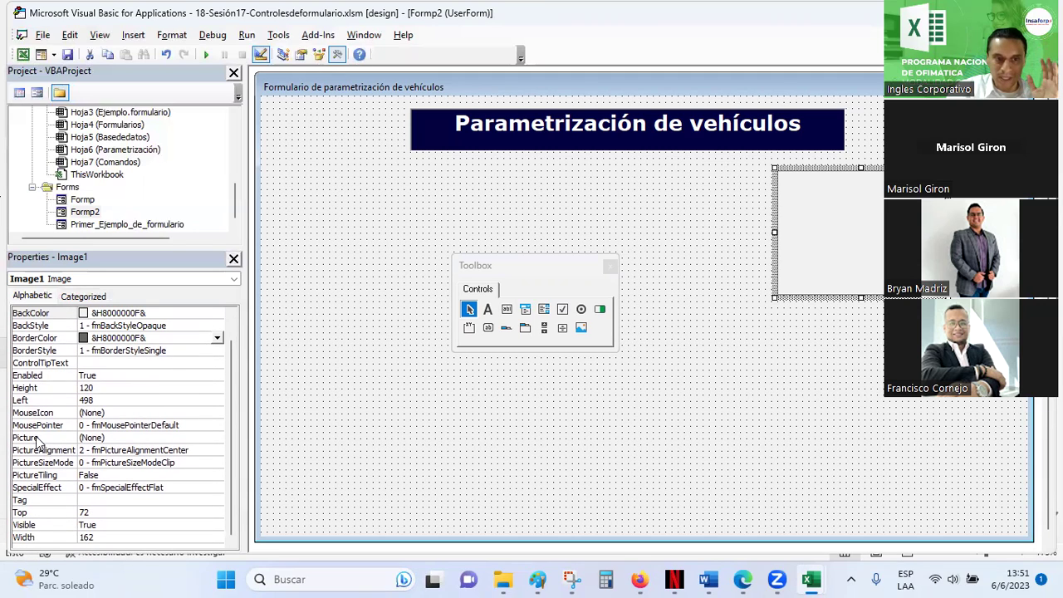
pyautogui.click(211, 438)
pyautogui.click(220, 438)
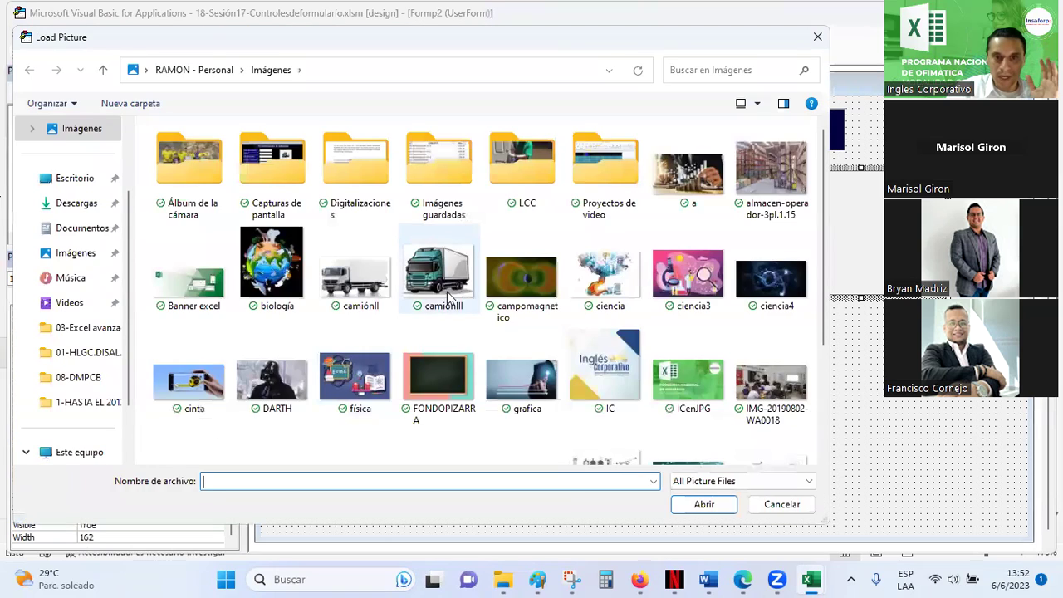
pyautogui.doubleClick(455, 287)
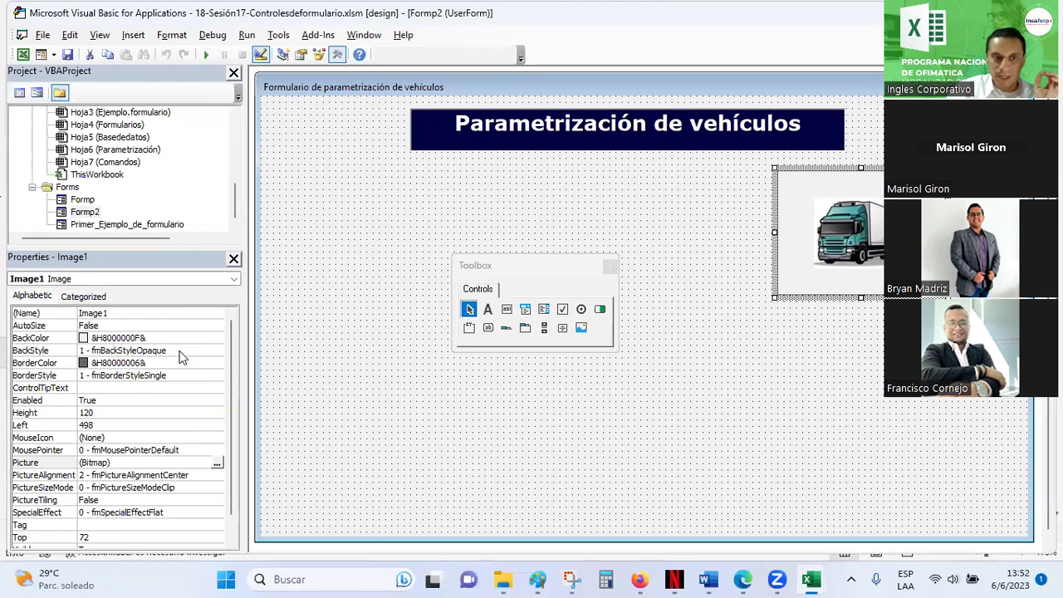
# Set the image's BackStyle to Transparent.
pyautogui.click(181, 350)
pyautogui.click(217, 351)
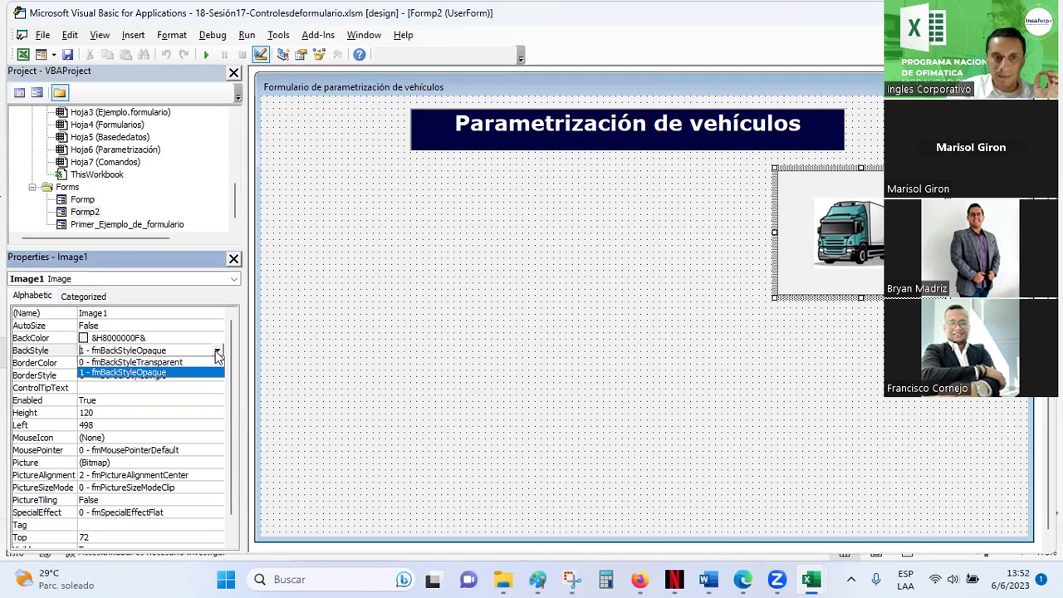
pyautogui.click(133, 363)
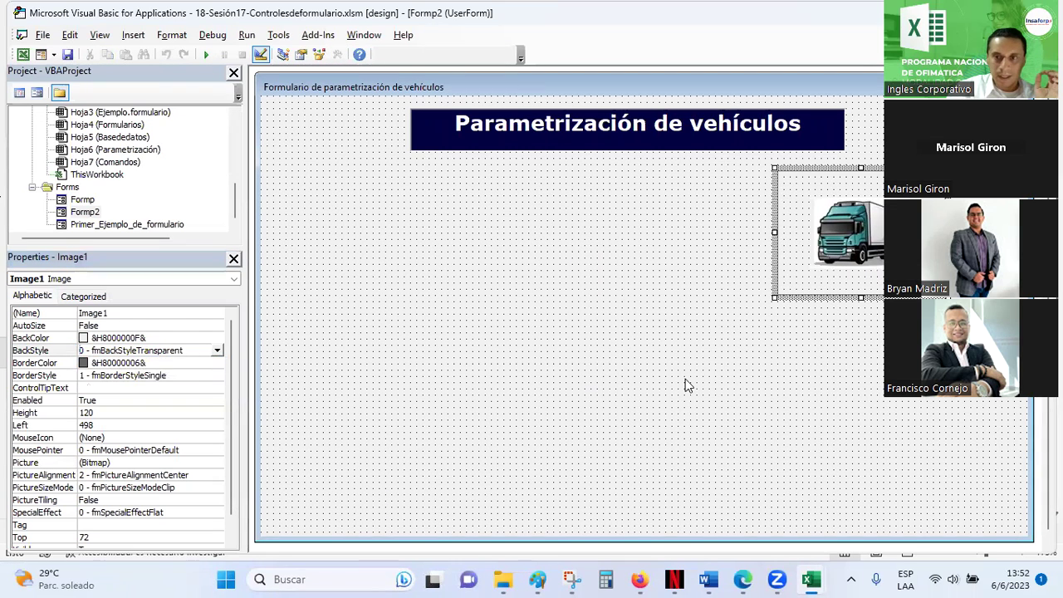
pyautogui.click(754, 387)
pyautogui.click(796, 238)
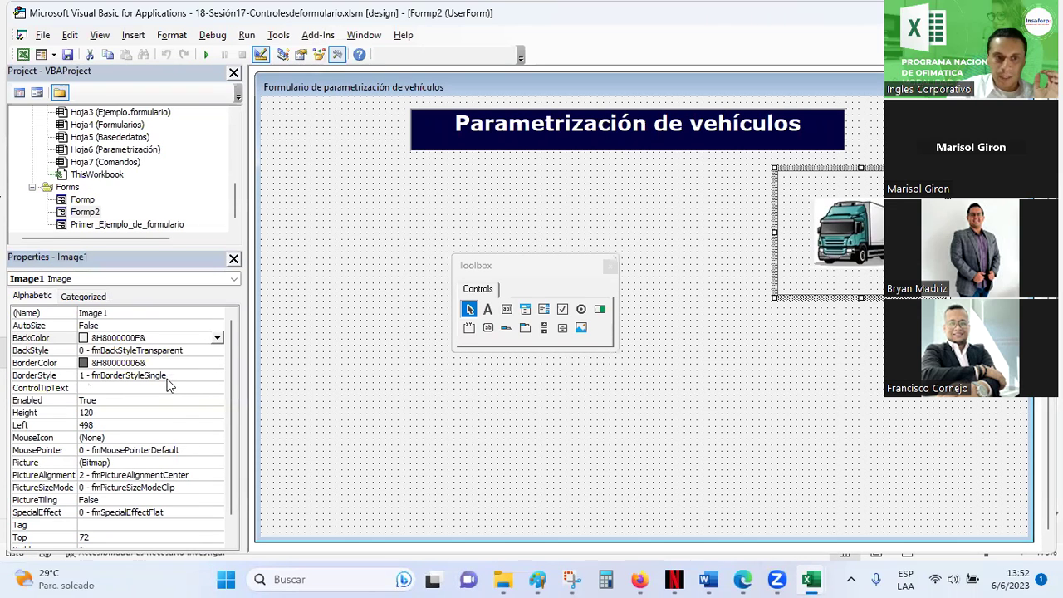
# Set the truck image's BorderStyle to None.
pyautogui.click(168, 378)
pyautogui.click(218, 378)
pyautogui.click(160, 387)
pyautogui.click(740, 330)
pyautogui.click(849, 239)
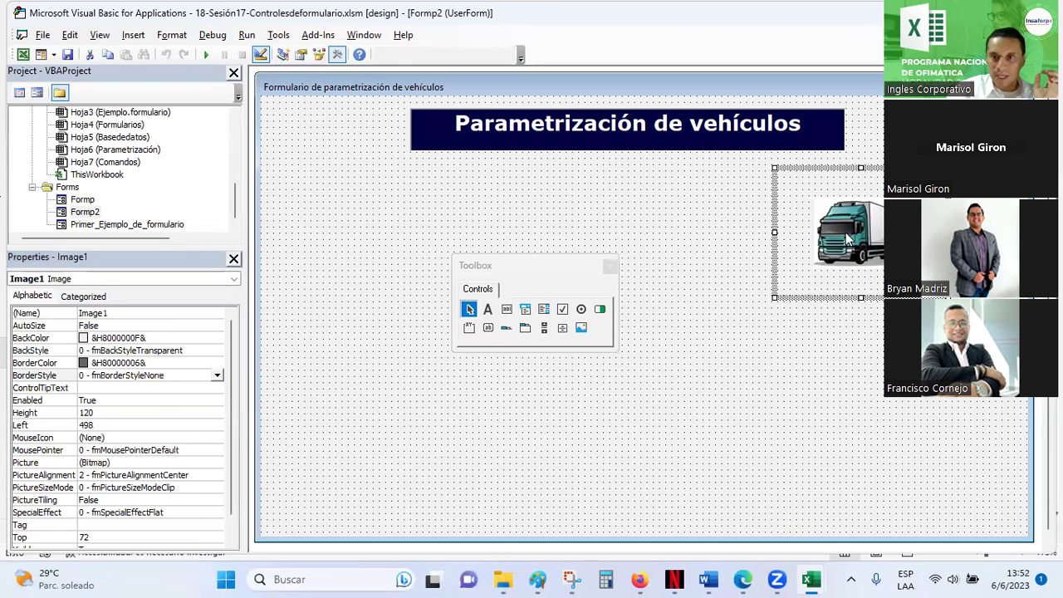
pyautogui.doubleClick(848, 239)
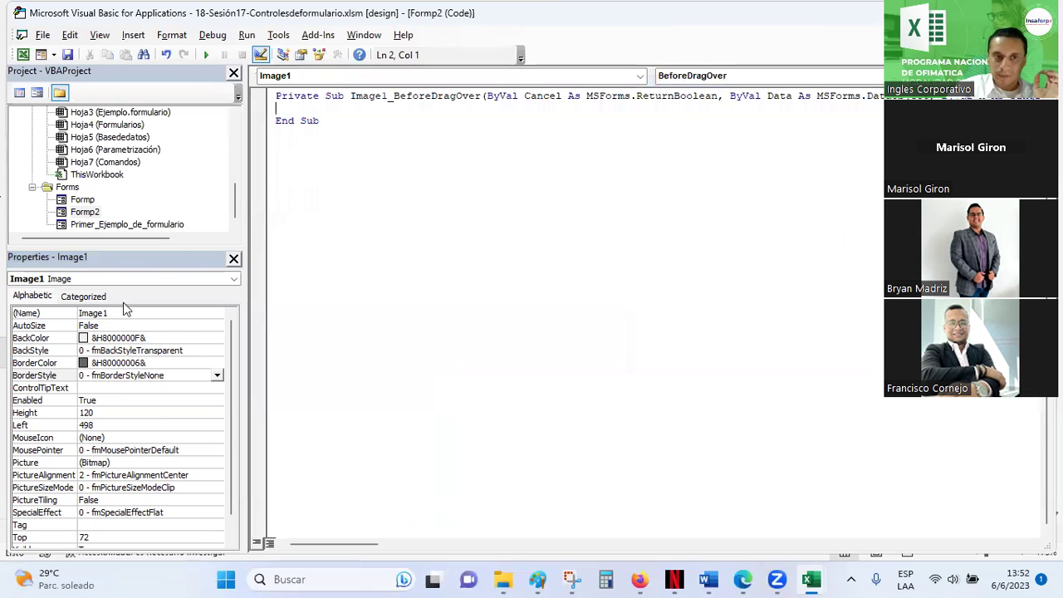
pyautogui.doubleClick(83, 212)
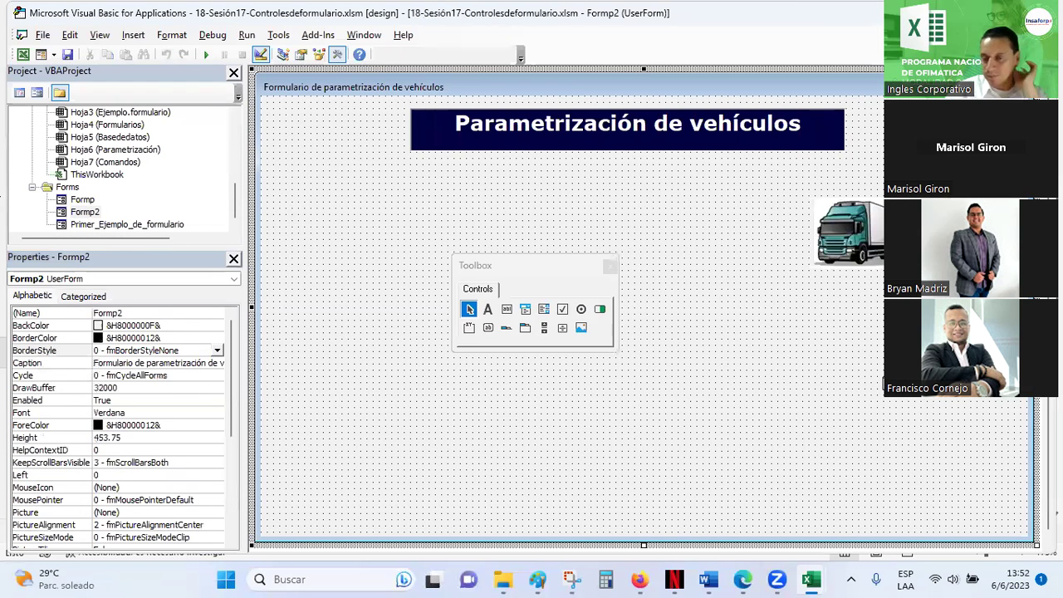
# Move and shrink the truck image to sit beside the title, moving the Toolbox aside.
pyautogui.click(833, 239)
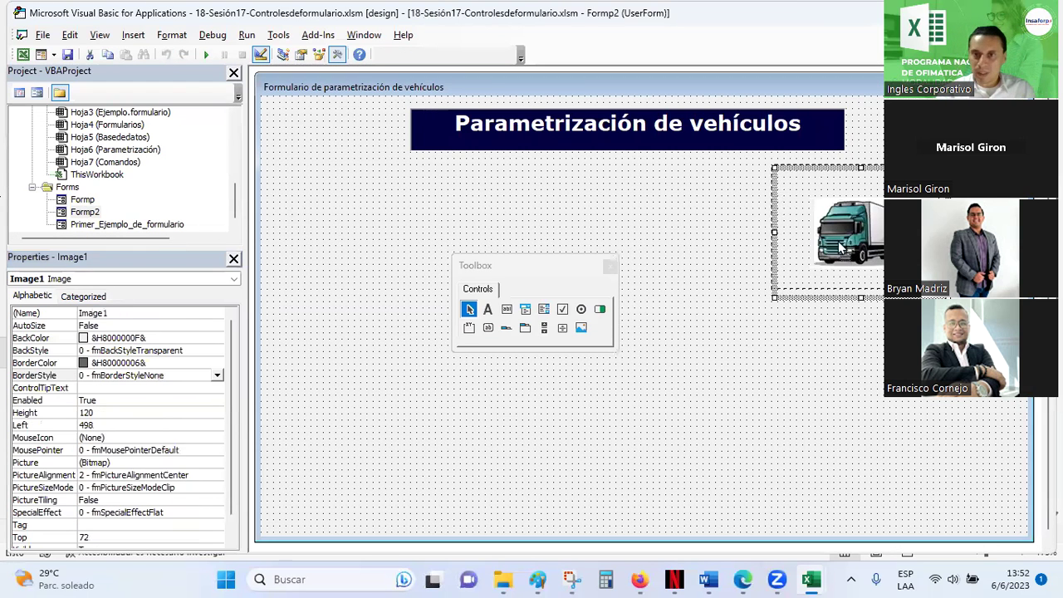
pyautogui.moveTo(832, 239); pyautogui.dragTo(795, 240)
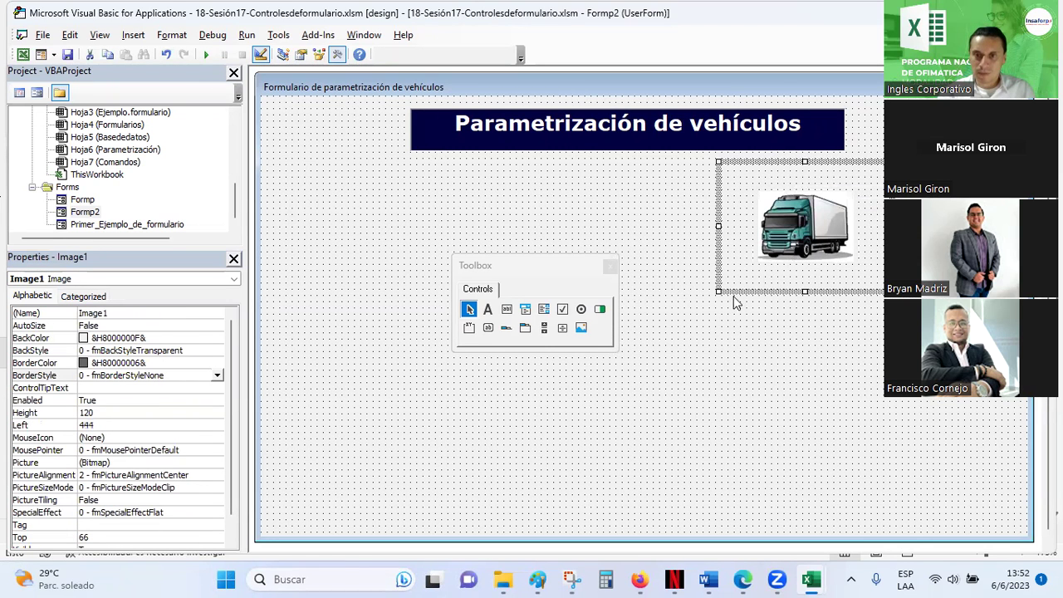
pyautogui.moveTo(719, 292); pyautogui.dragTo(751, 272)
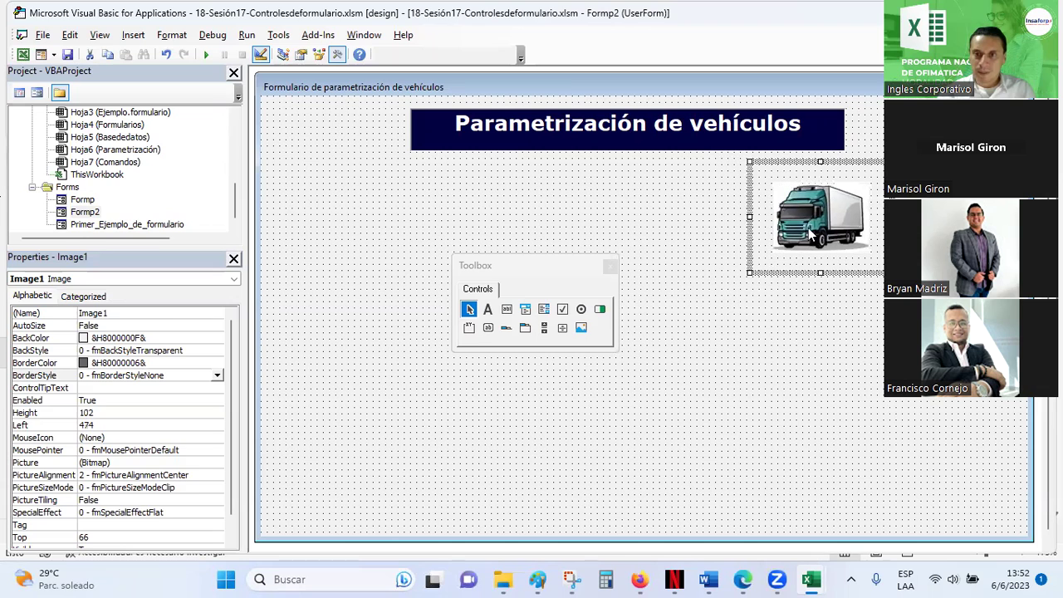
pyautogui.click(790, 344)
pyautogui.click(524, 267)
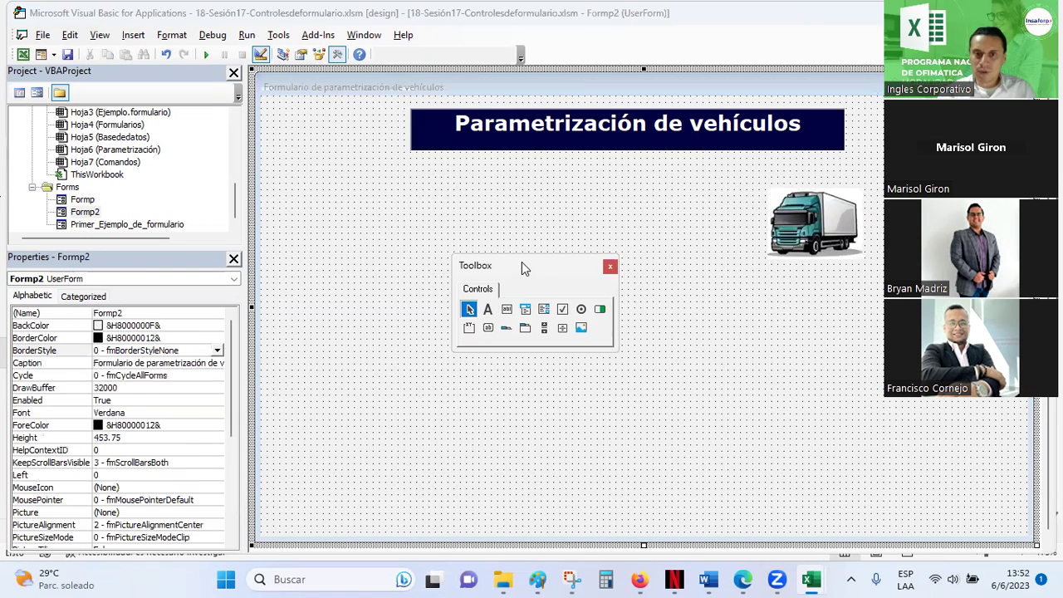
pyautogui.moveTo(534, 271); pyautogui.dragTo(822, 310)
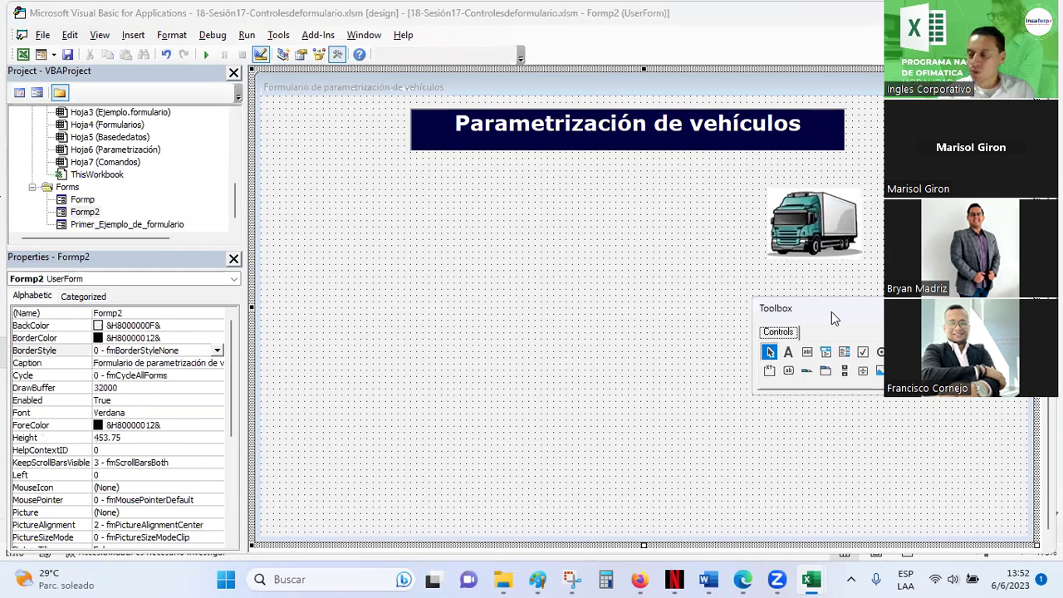
pyautogui.click(787, 352)
# Draw a new label below the title and fill its background with dark navy blue.
pyautogui.moveTo(286, 177); pyautogui.dragTo(507, 216)
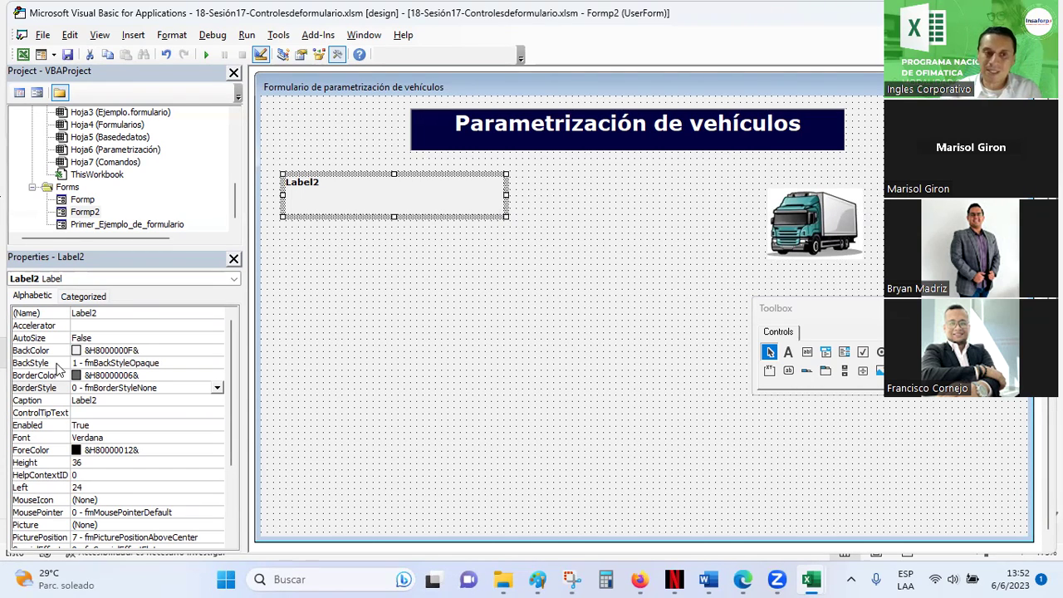
pyautogui.click(346, 183)
pyautogui.click(344, 186)
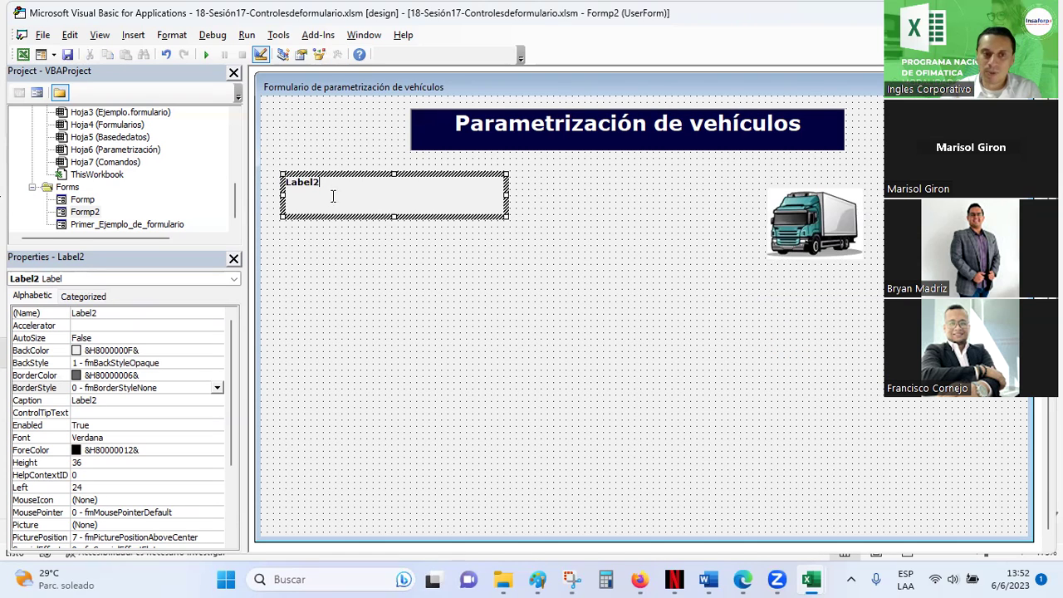
pyautogui.click(337, 174)
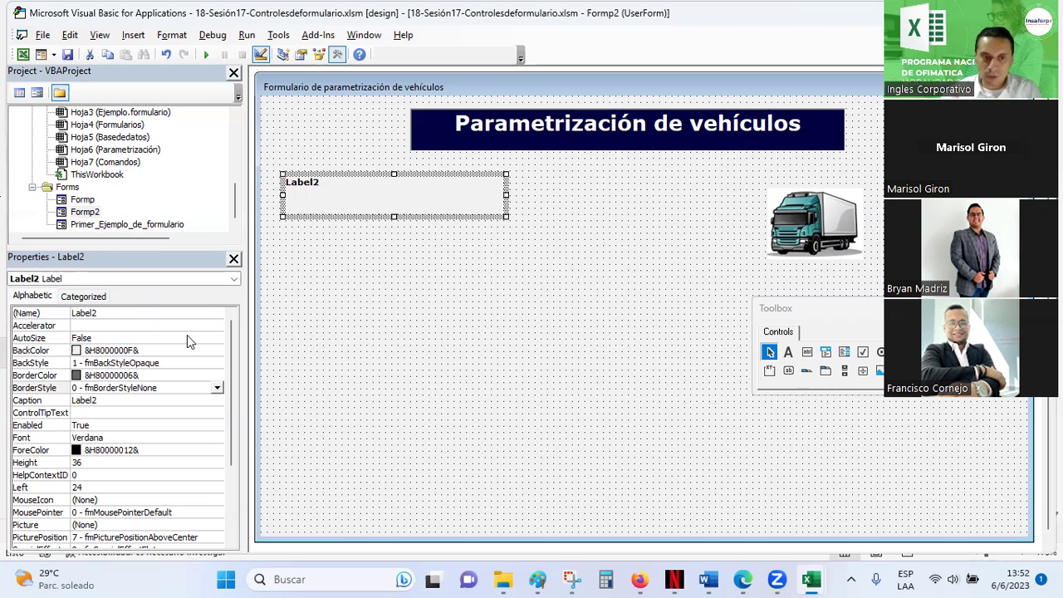
pyautogui.click(115, 352)
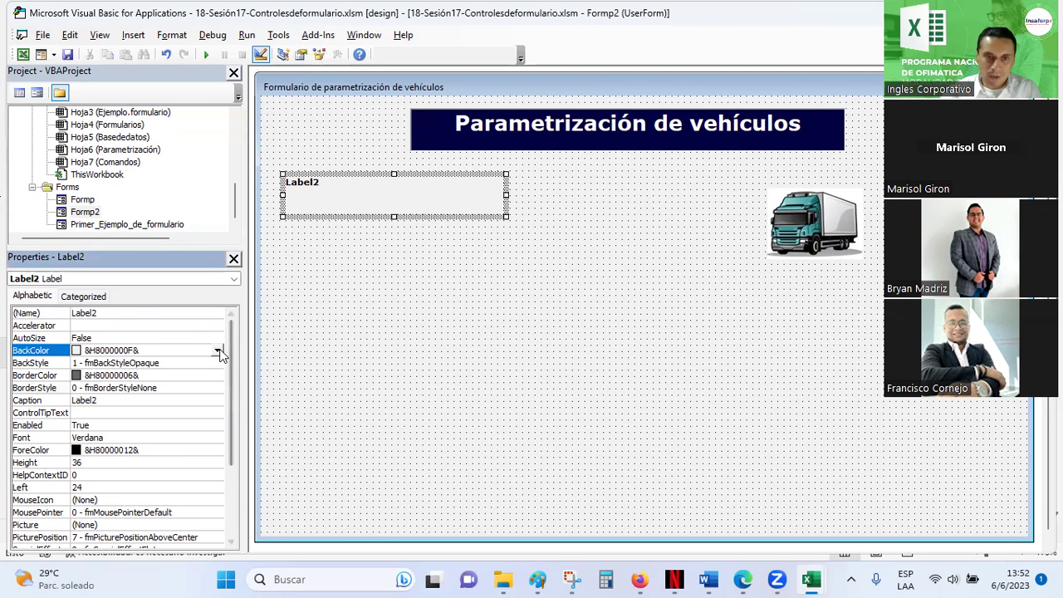
pyautogui.click(217, 350)
pyautogui.click(120, 368)
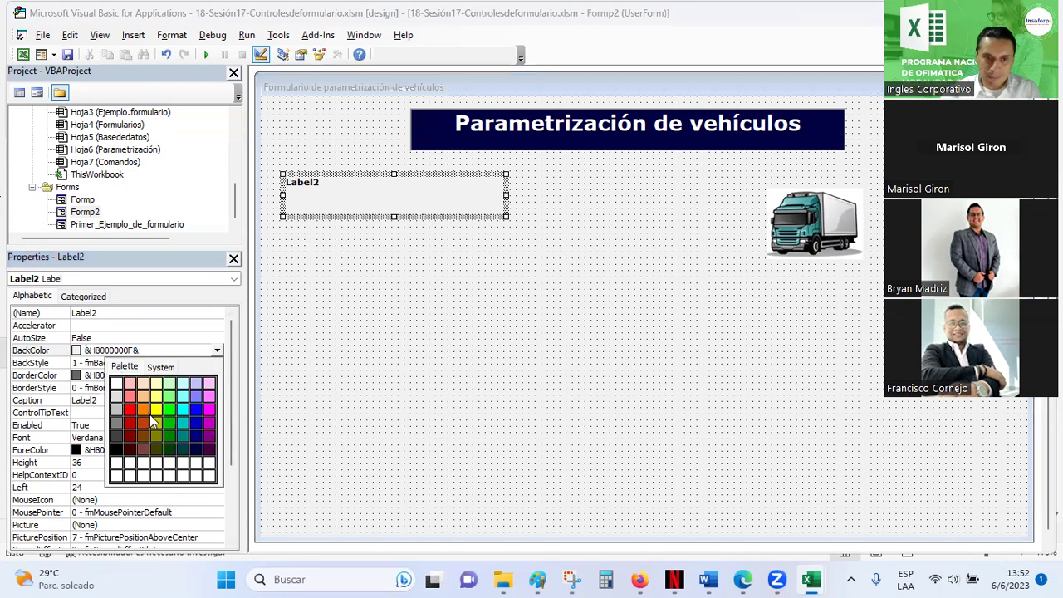
pyautogui.click(195, 449)
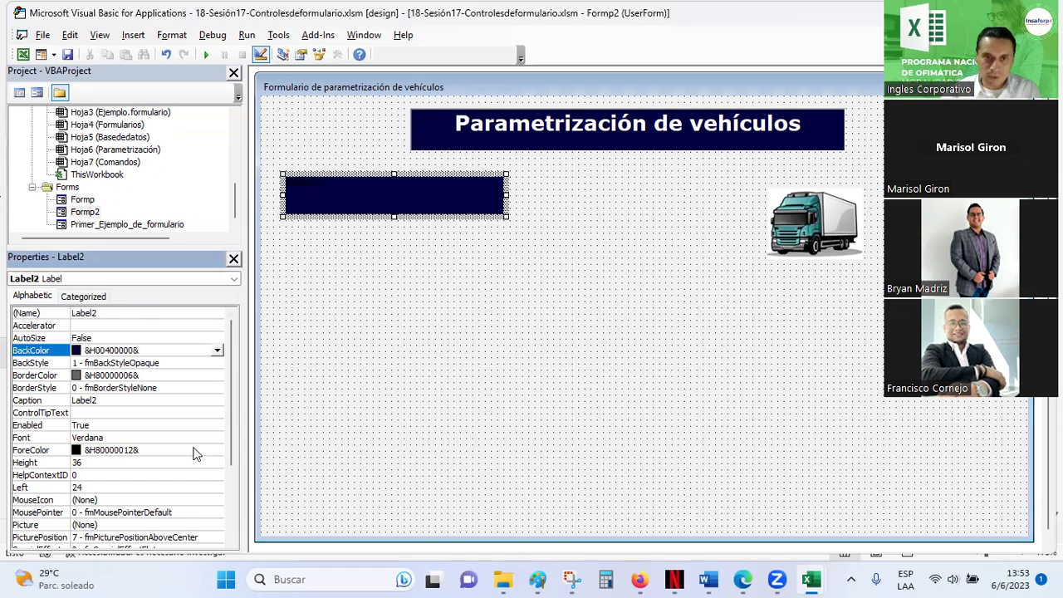
# Set the label's BorderColor to white and BorderStyle to 1 - fmBorderStyleSingle.
pyautogui.click(172, 362)
pyautogui.click(165, 377)
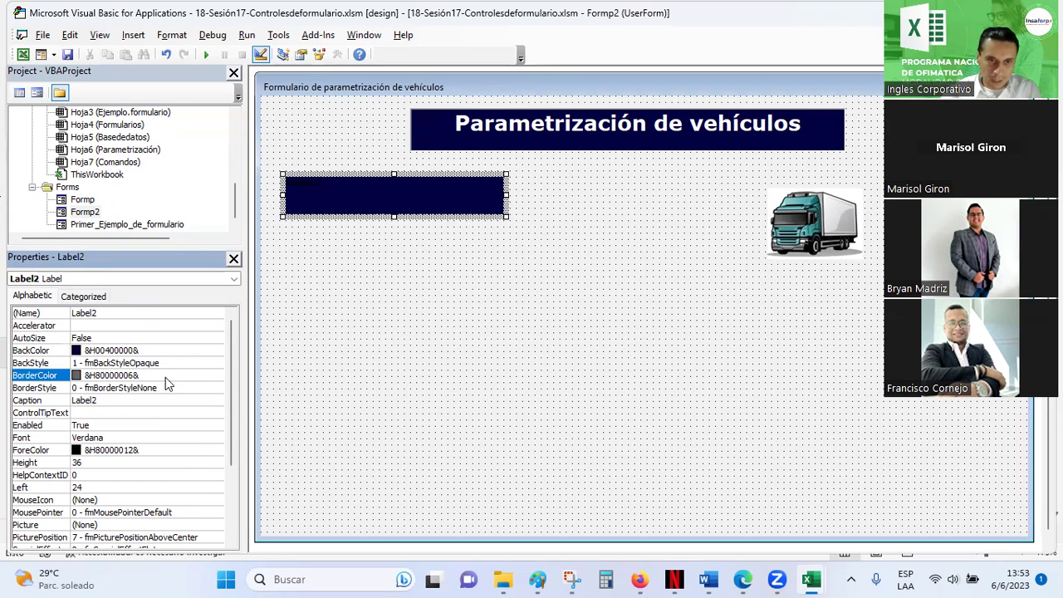
pyautogui.click(216, 376)
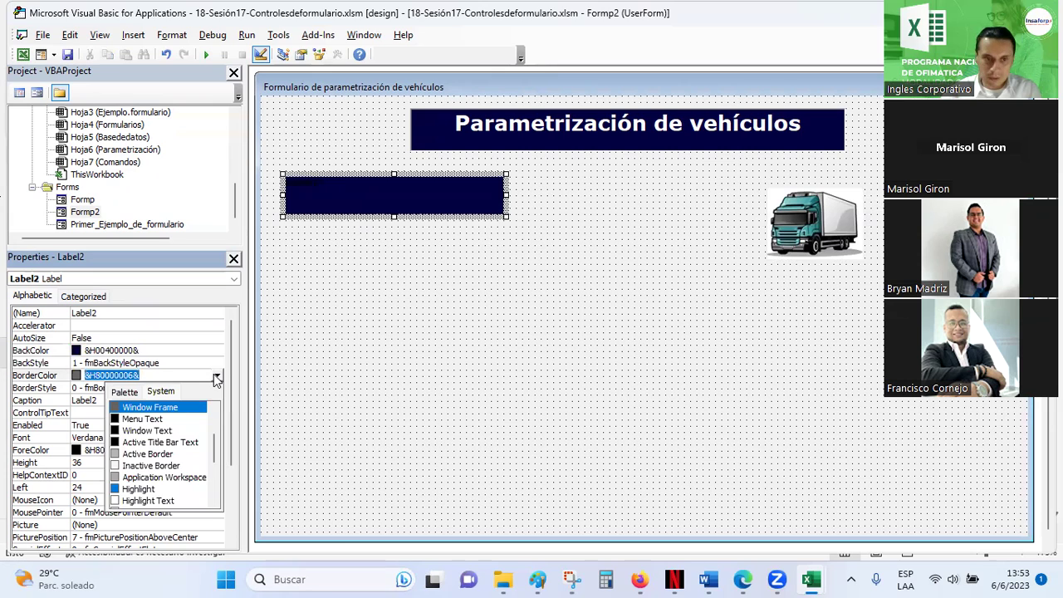
pyautogui.click(122, 395)
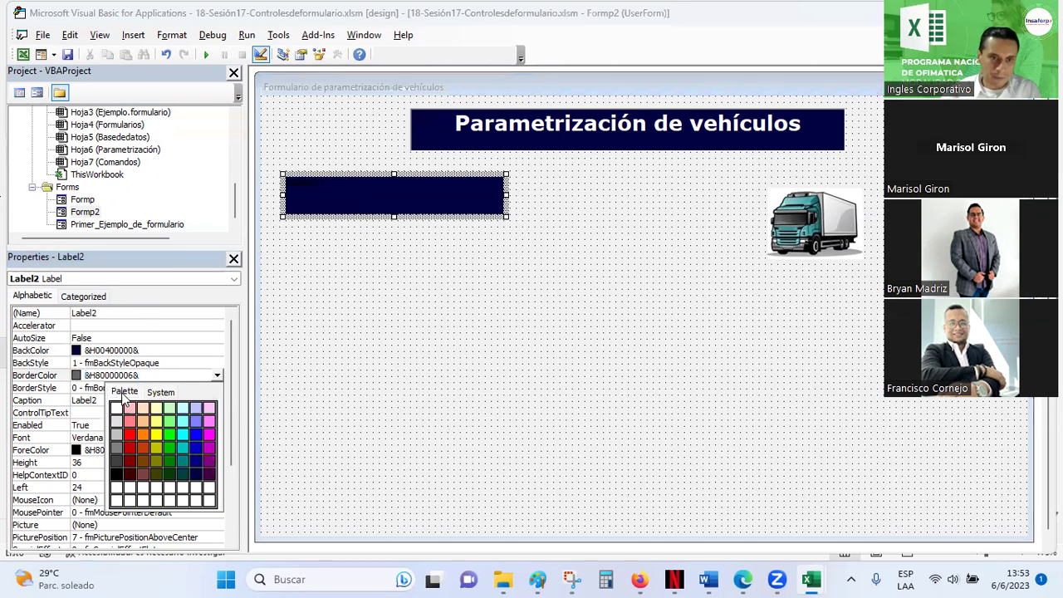
pyautogui.click(117, 407)
pyautogui.click(131, 388)
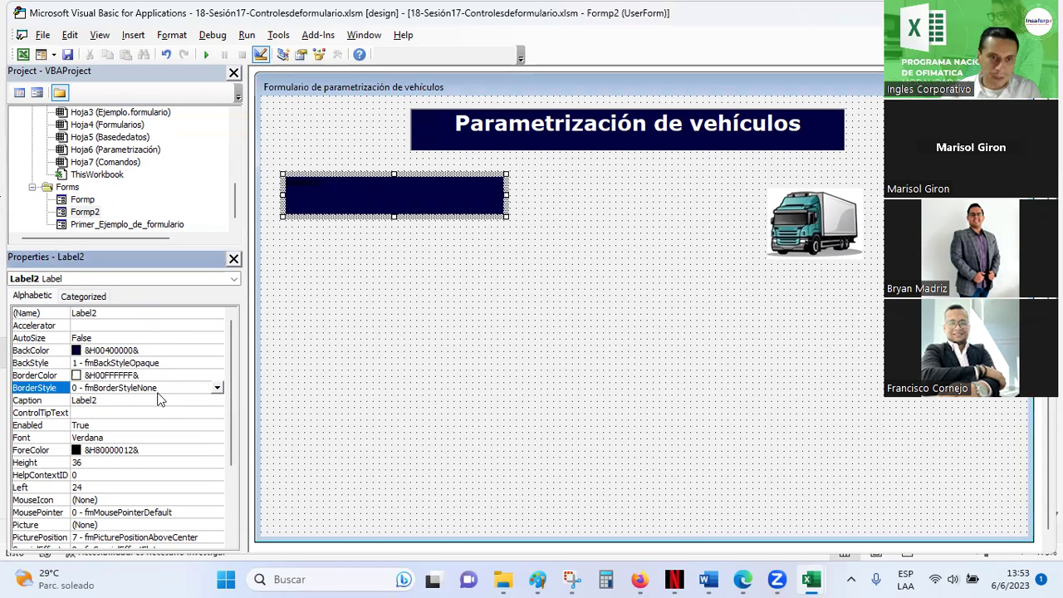
pyautogui.click(218, 388)
pyautogui.click(129, 410)
pyautogui.click(88, 399)
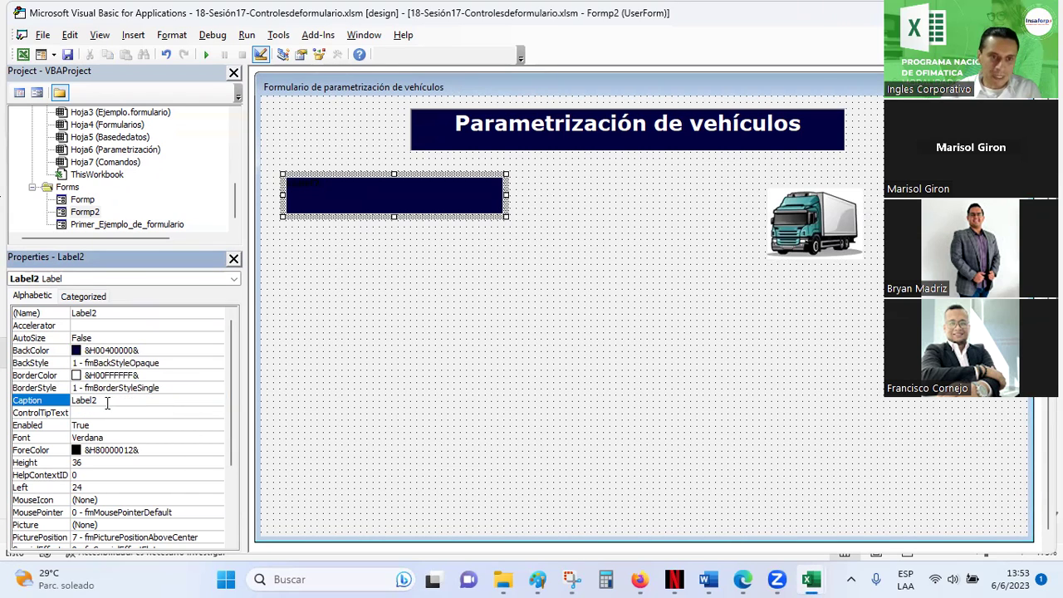
# Replace the Label2 caption with 'Placa del vehículo' and make its font bold 16-point Verdana.
pyautogui.doubleClick(84, 400)
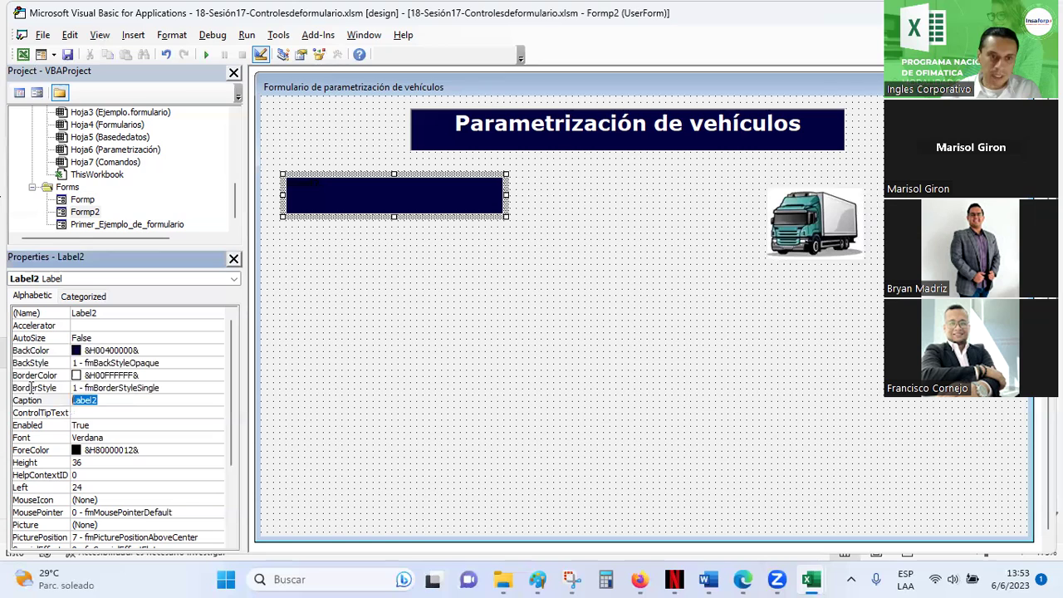
pyautogui.press('BackSpace')
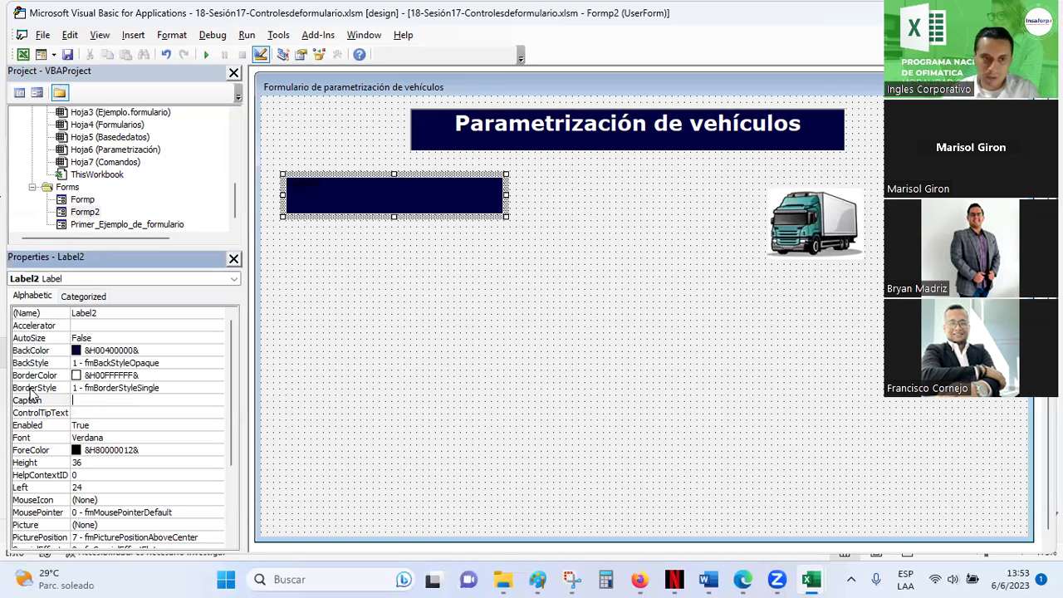
pyautogui.write('Placa d')
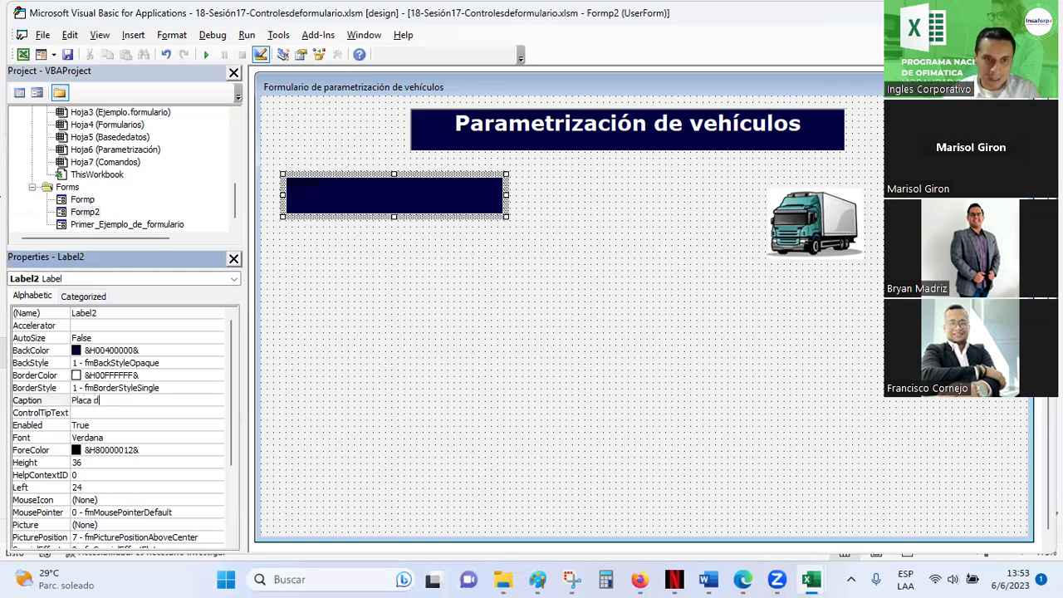
pyautogui.write('el veh')
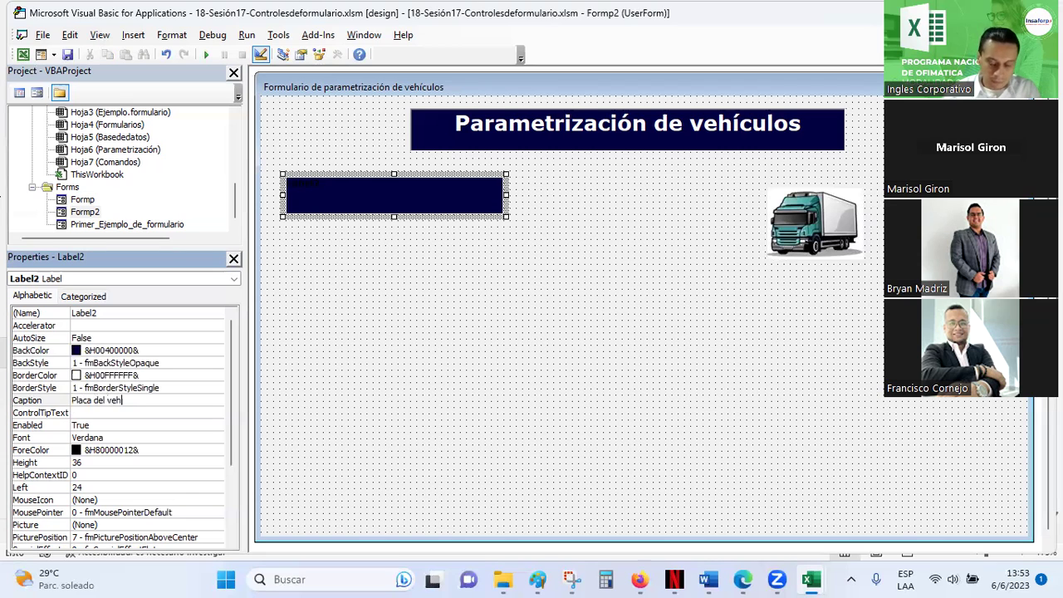
pyautogui.write('ículo')
pyautogui.click(114, 418)
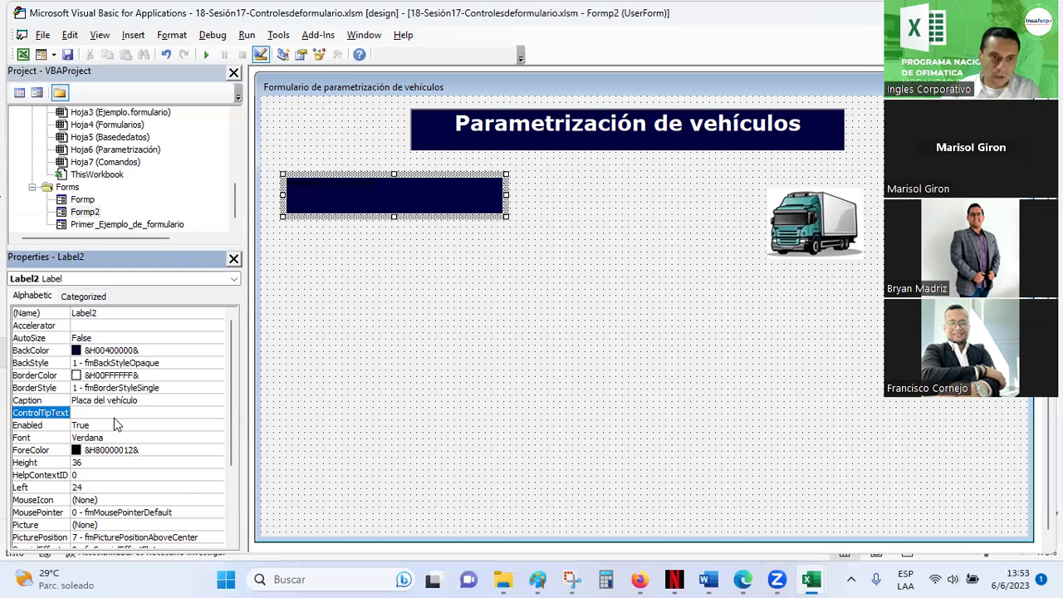
pyautogui.click(116, 437)
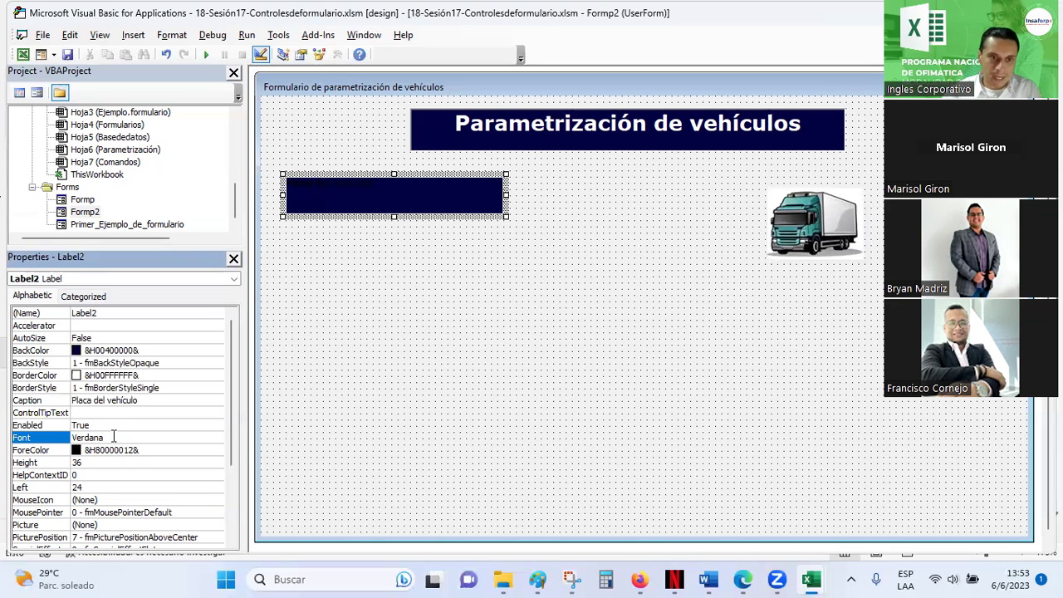
pyautogui.click(219, 437)
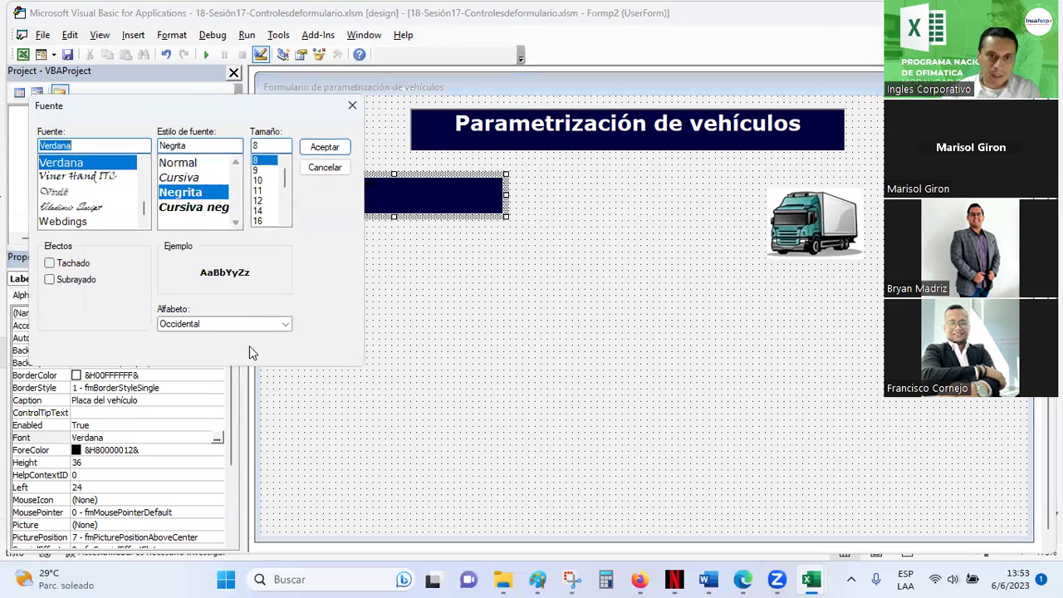
pyautogui.click(262, 222)
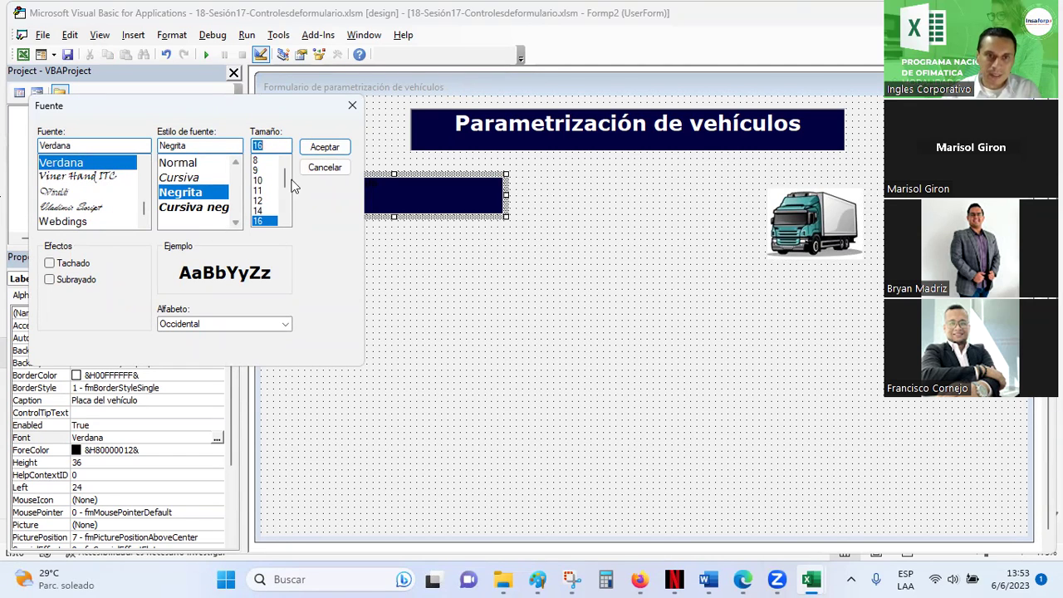
pyautogui.click(325, 146)
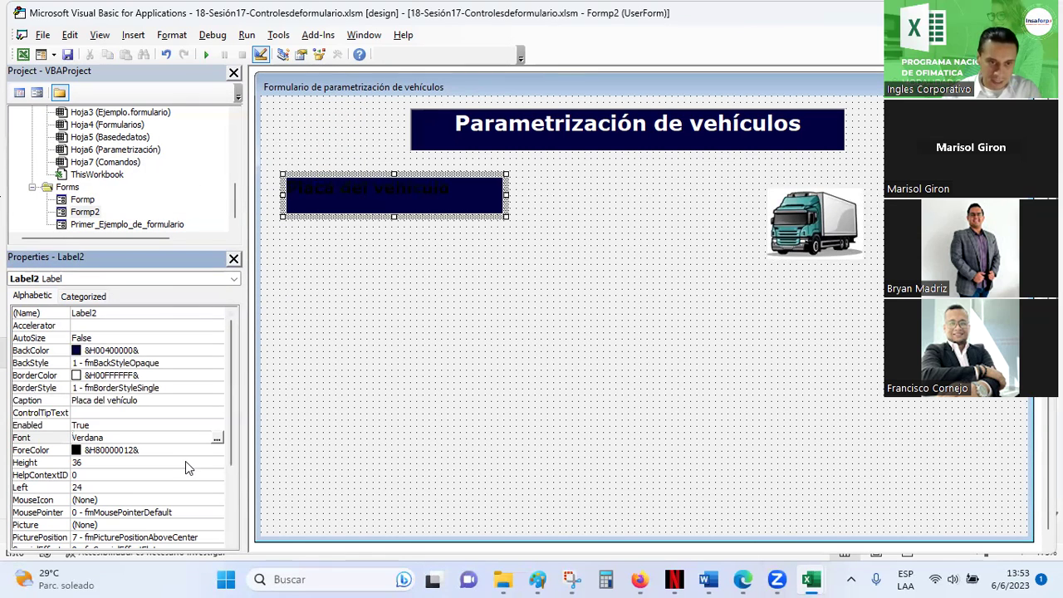
# Set the label's ForeColor to white from the palette.
pyautogui.click(218, 451)
pyautogui.click(217, 450)
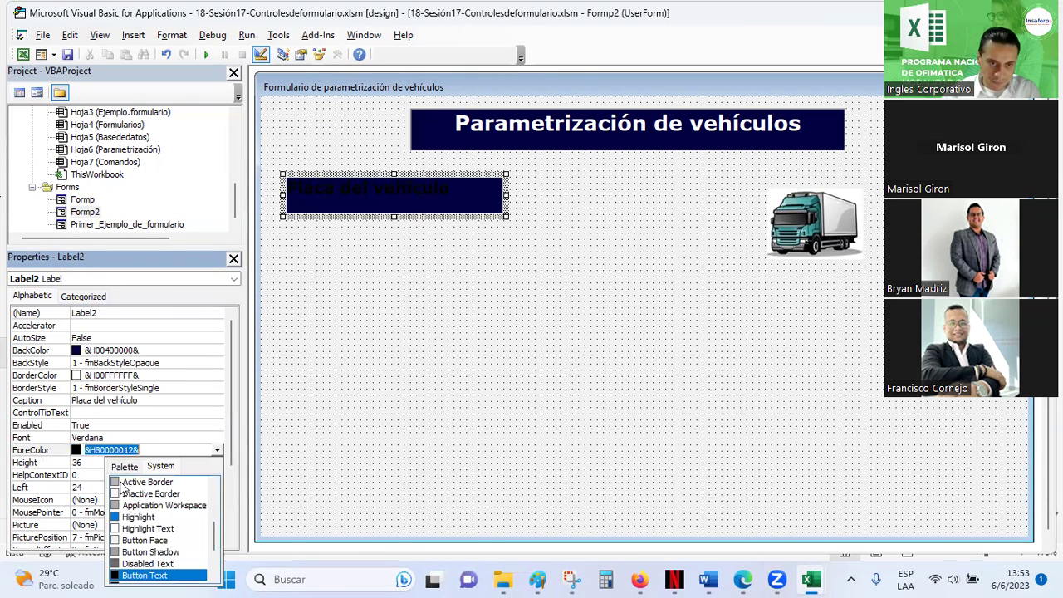
pyautogui.click(125, 466)
pyautogui.click(116, 483)
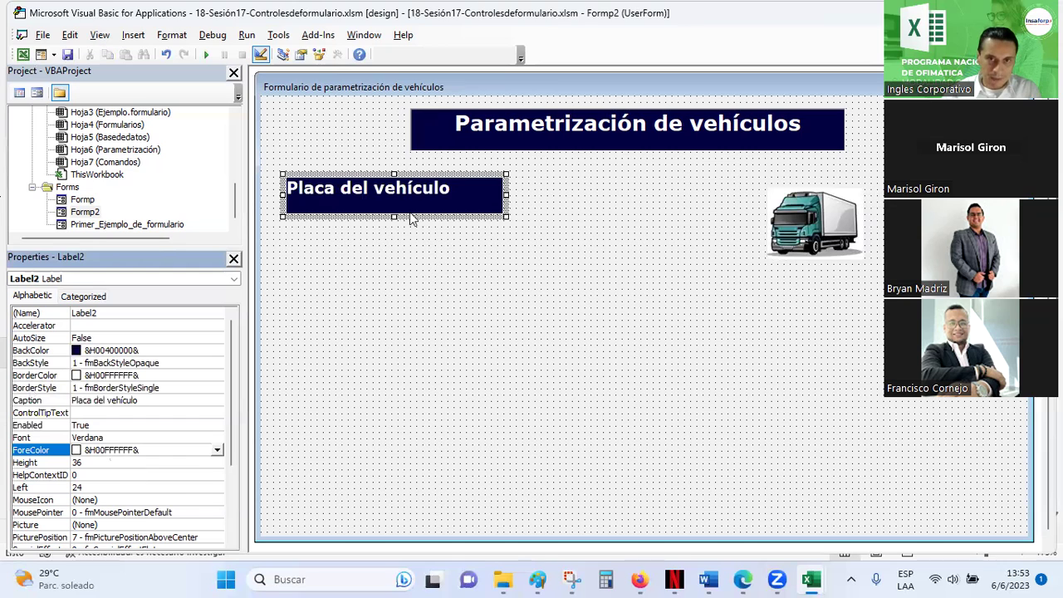
pyautogui.scroll(-1, 114, 408)
pyautogui.scroll(-1, 115, 408)
pyautogui.scroll(-1, 115, 408)
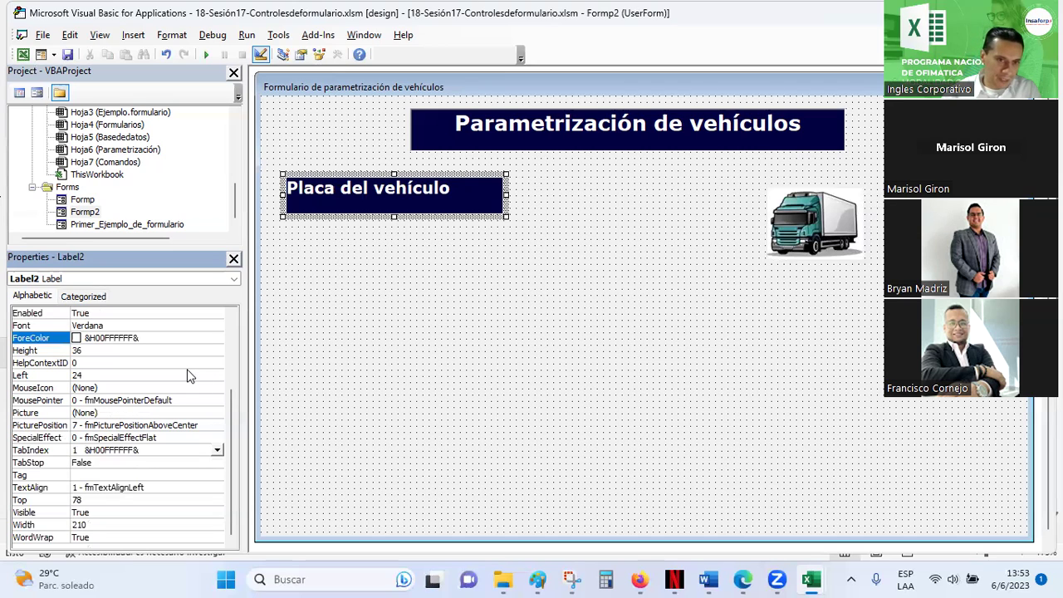
pyautogui.click(216, 450)
pyautogui.click(217, 453)
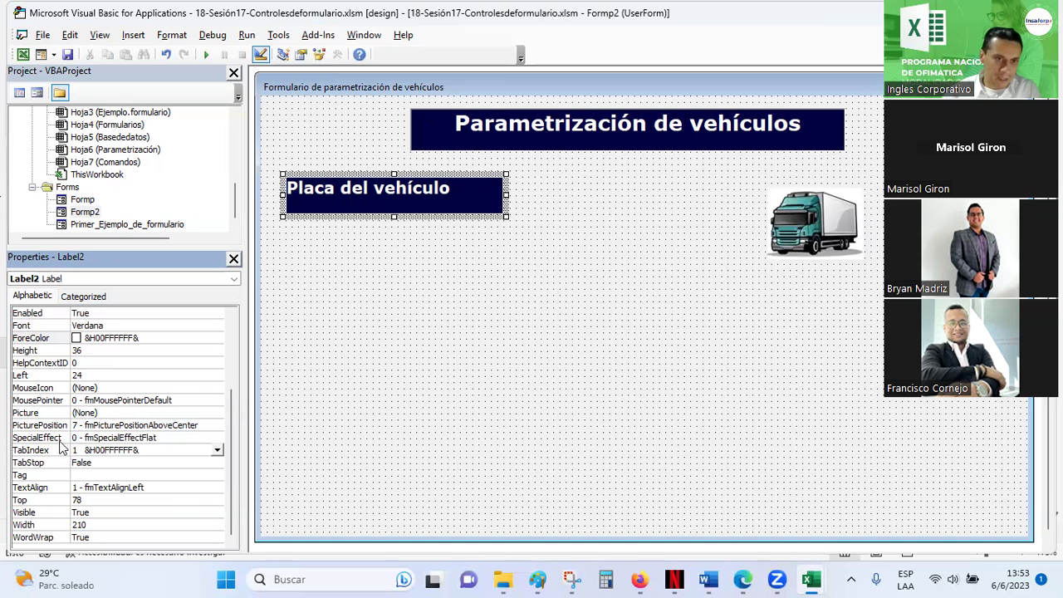
pyautogui.scroll(1, 66, 452)
pyautogui.scroll(-1, 124, 490)
# Give the label the 2 - fmSpecialEffectSunken special effect.
pyautogui.click(129, 489)
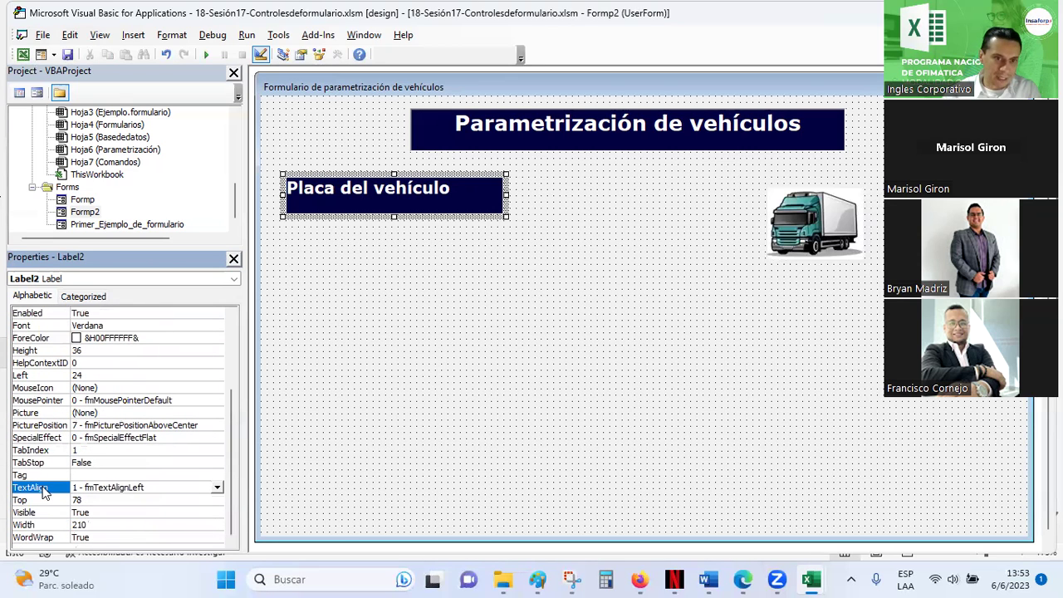
pyautogui.click(122, 438)
pyautogui.click(214, 437)
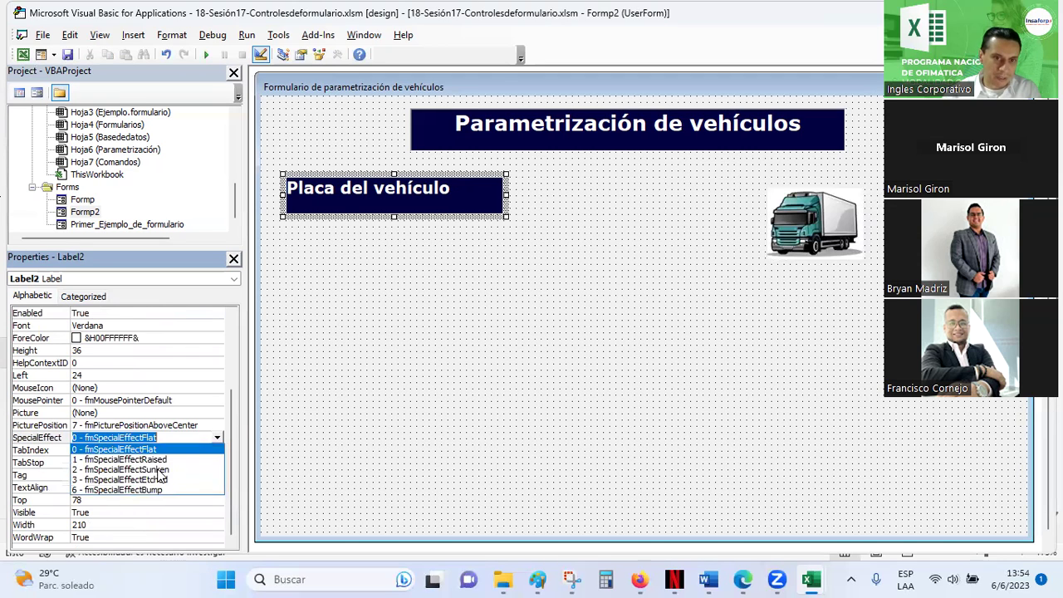
pyautogui.click(125, 469)
pyautogui.click(353, 374)
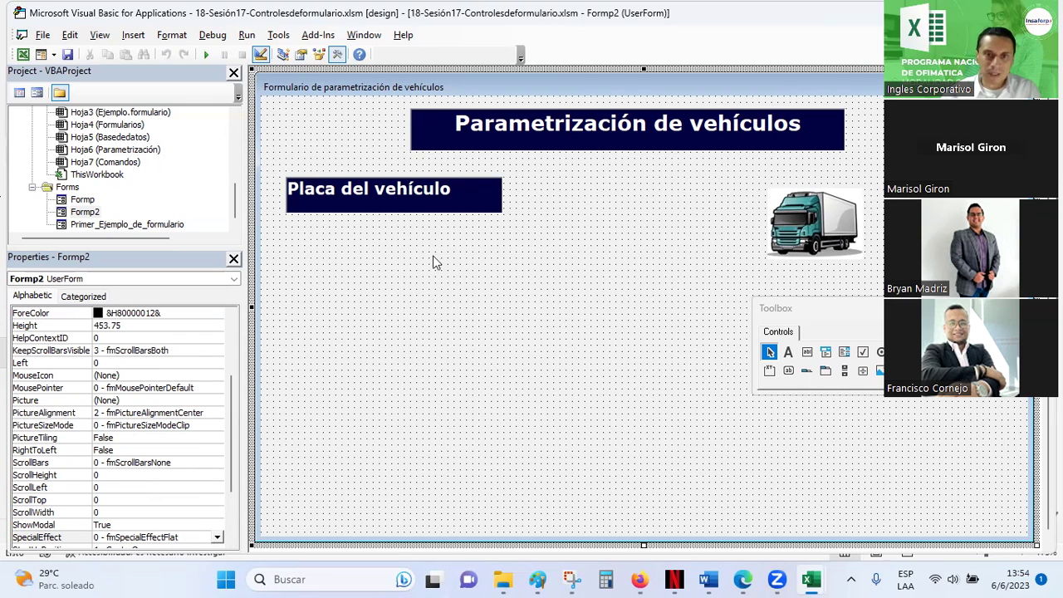
# Narrow the 'Placa del vehículo' label to fit its text and check its look.
pyautogui.click(448, 210)
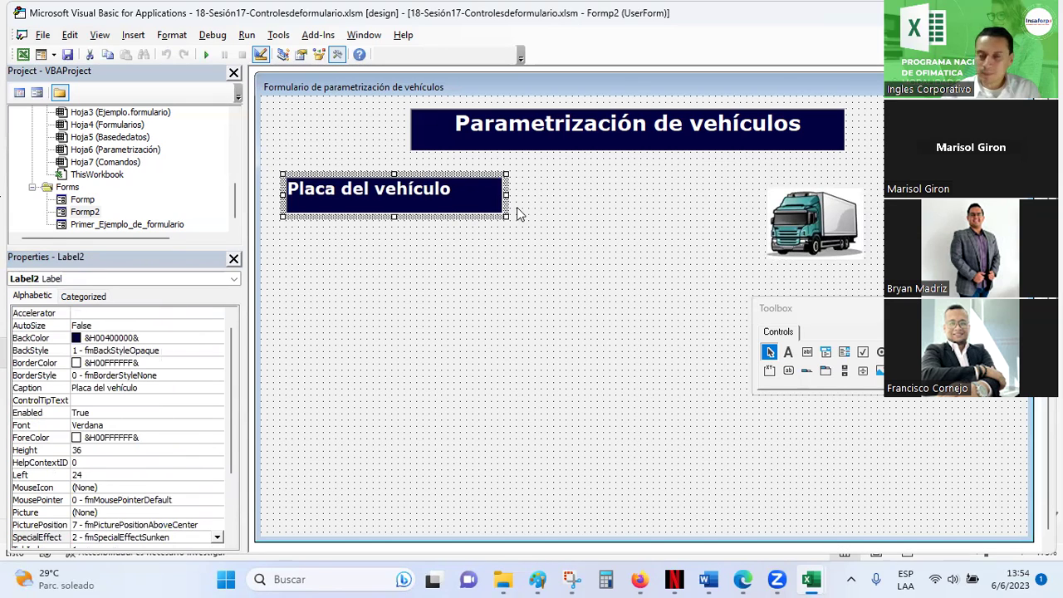
pyautogui.moveTo(503, 195); pyautogui.dragTo(465, 193)
pyautogui.click(441, 271)
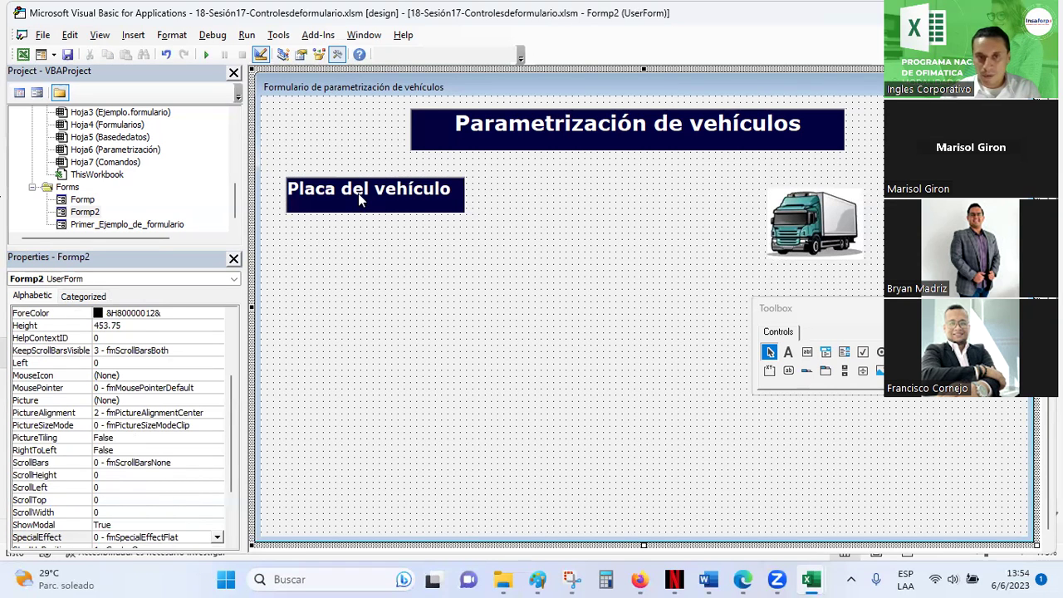
pyautogui.click(359, 213)
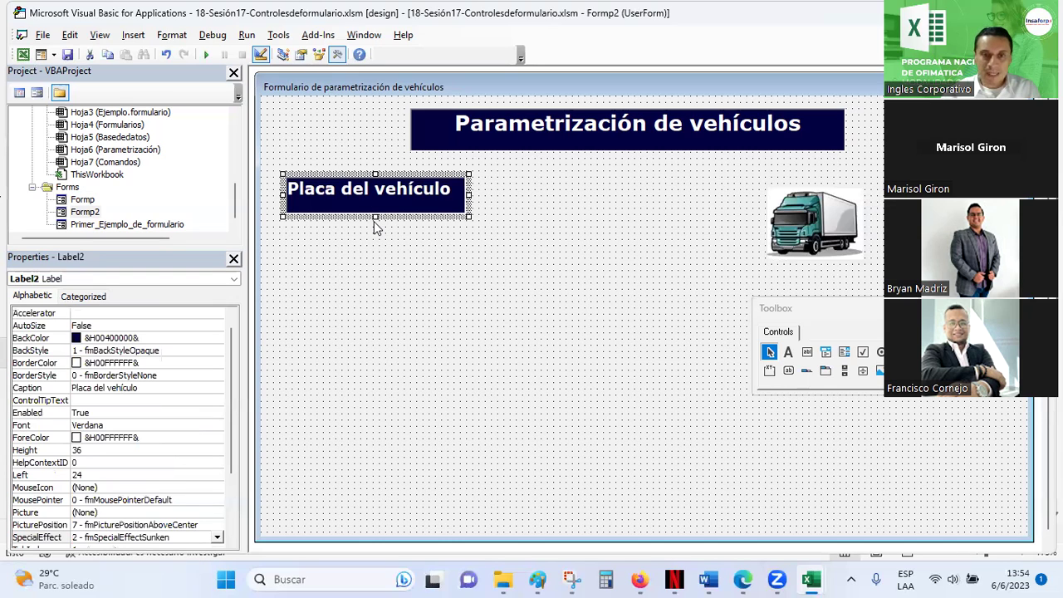
pyautogui.click(408, 247)
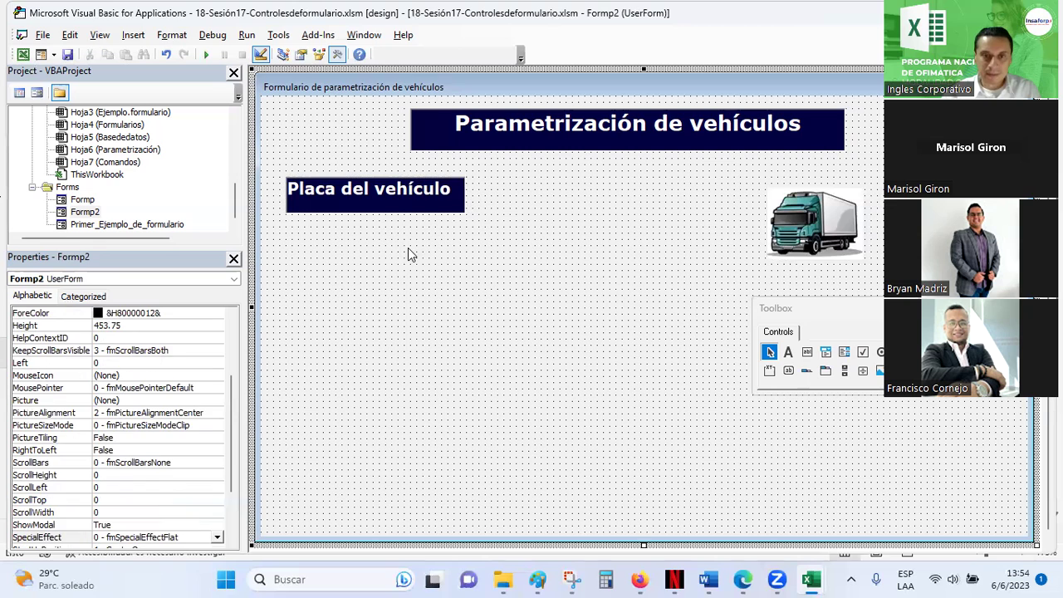
pyautogui.click(418, 213)
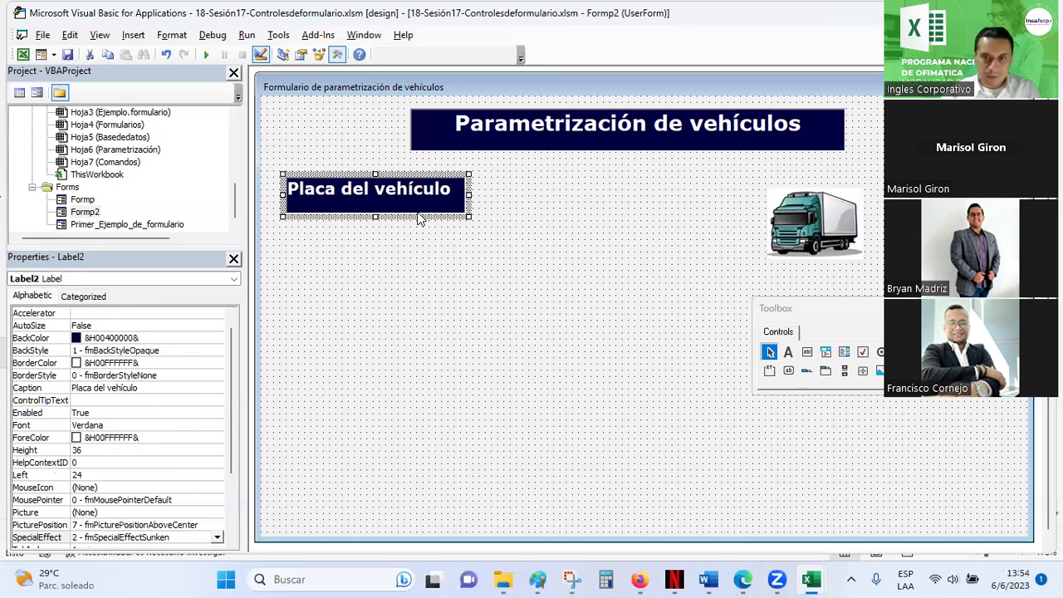
pyautogui.click(486, 277)
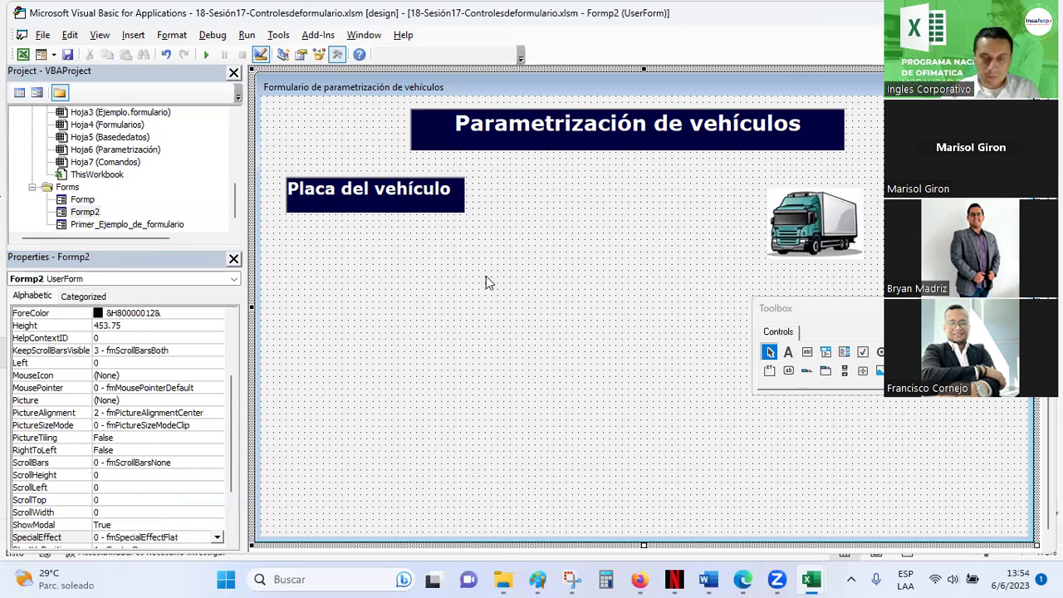
pyautogui.click(438, 199)
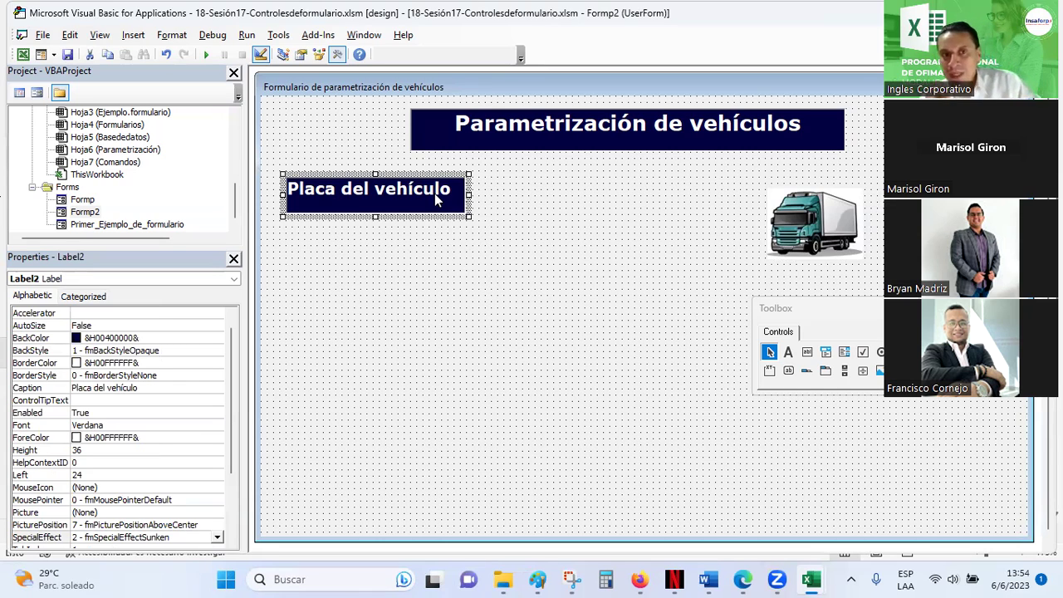
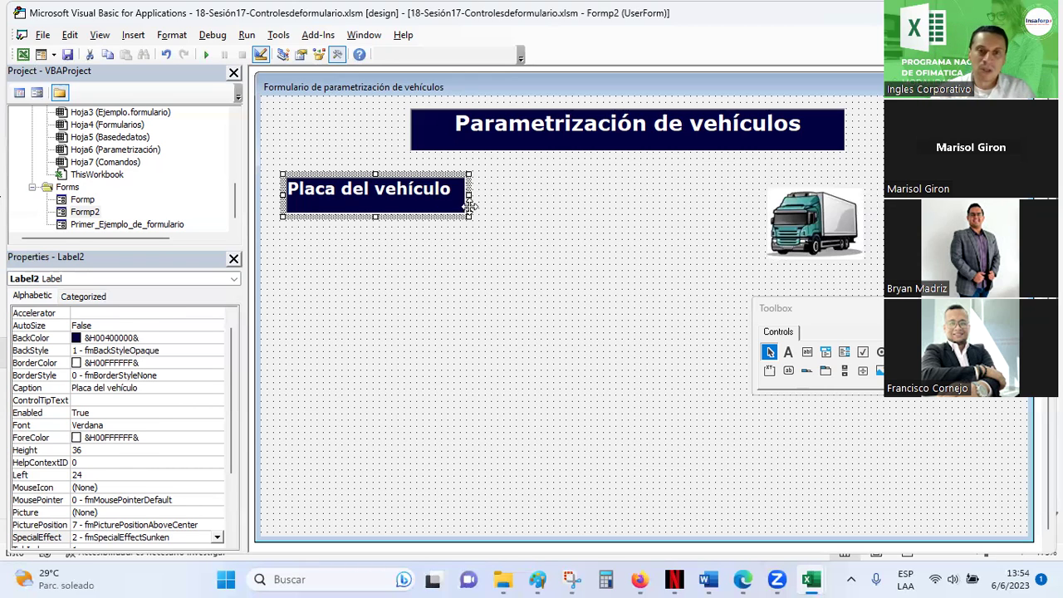
# Draw TextBox1 beside the 'Placa del vehículo' label on Formp2.
pyautogui.click(498, 297)
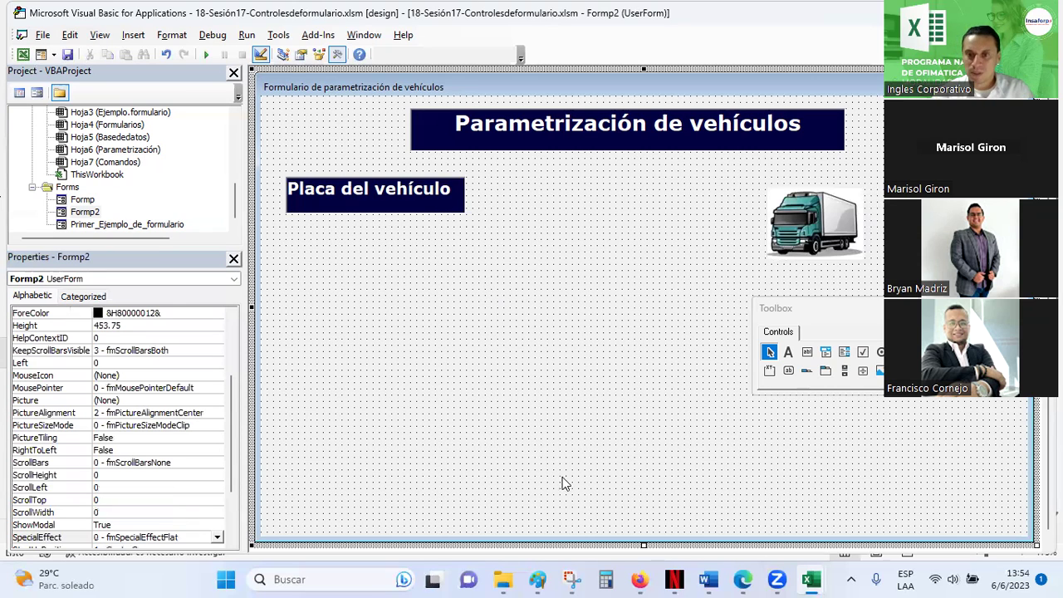
pyautogui.click(807, 353)
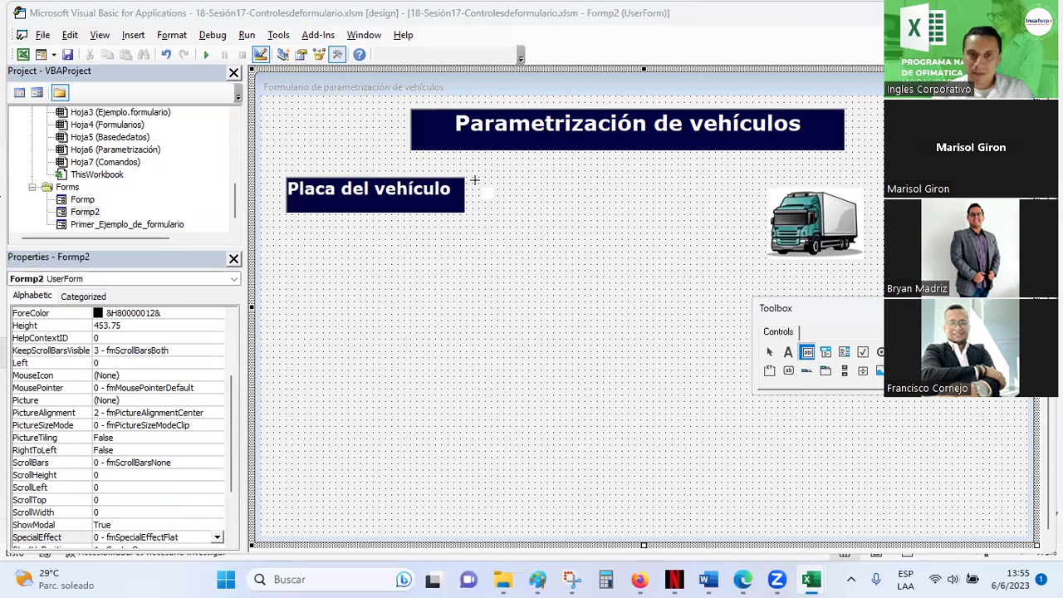
pyautogui.moveTo(470, 179); pyautogui.dragTo(664, 213)
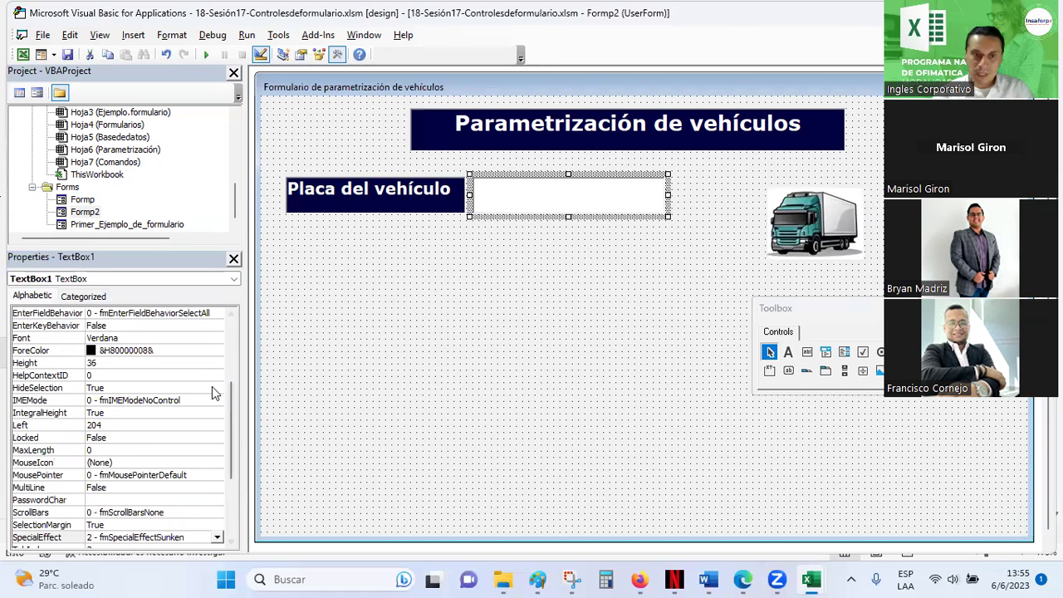
# Set the text box font size to 16, leaving its ForeColor unchanged.
pyautogui.scroll(3, 232, 397)
pyautogui.scroll(1, 199, 440)
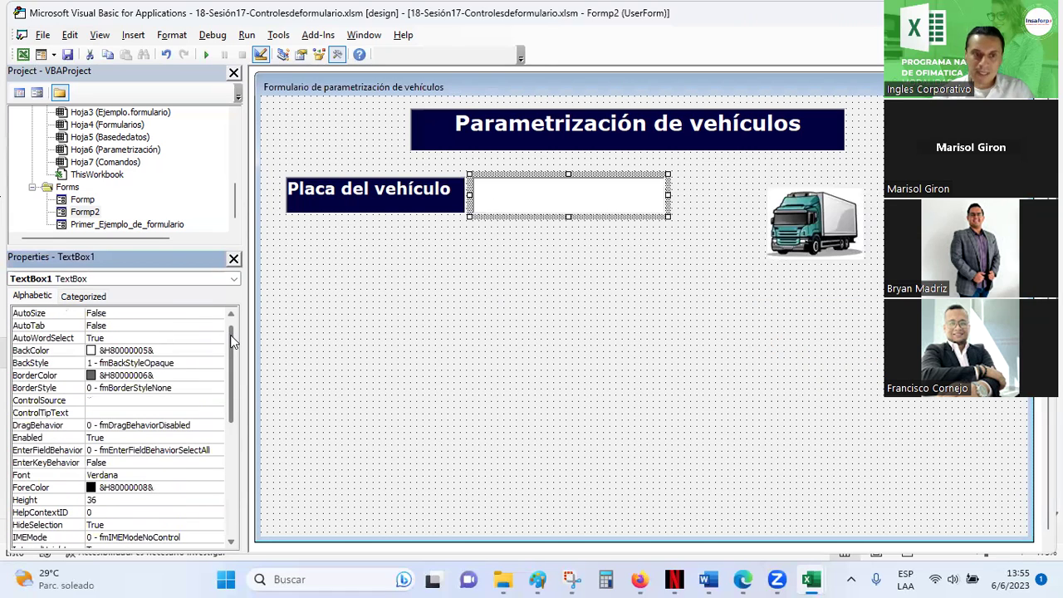
pyautogui.click(158, 474)
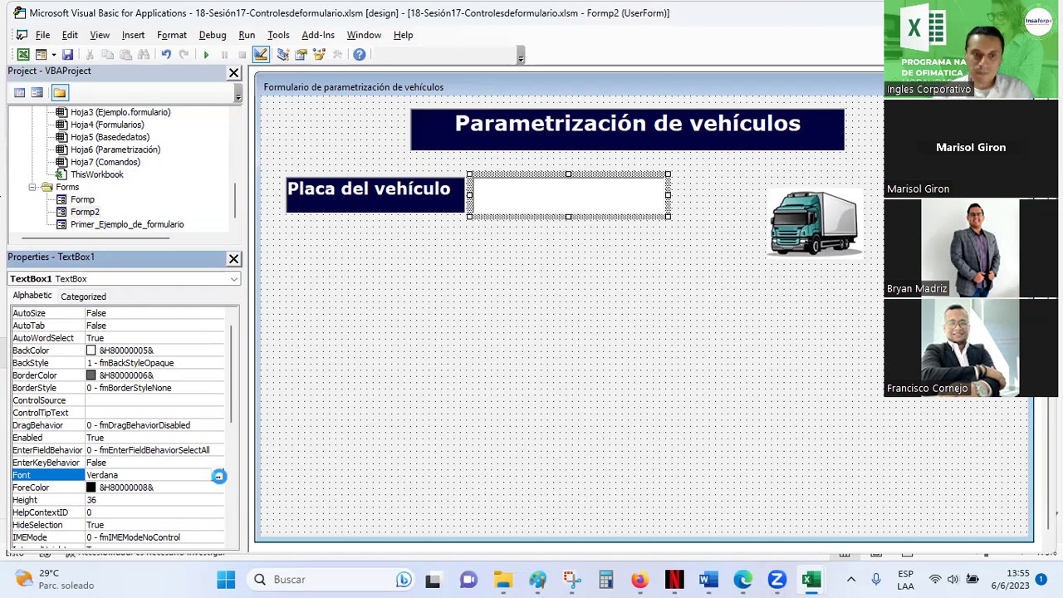
pyautogui.click(216, 475)
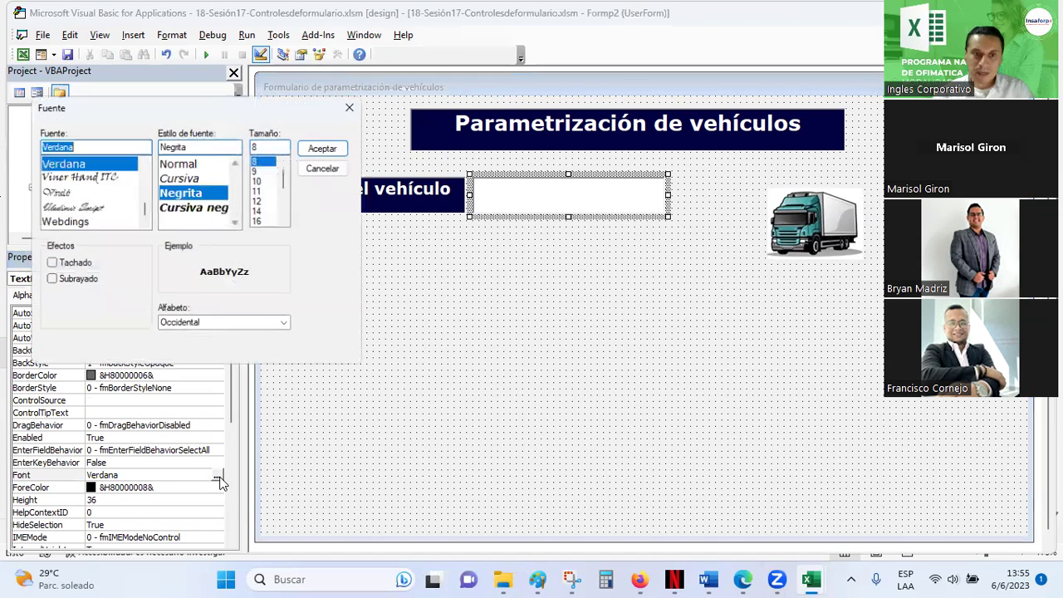
pyautogui.click(264, 221)
pyautogui.click(323, 147)
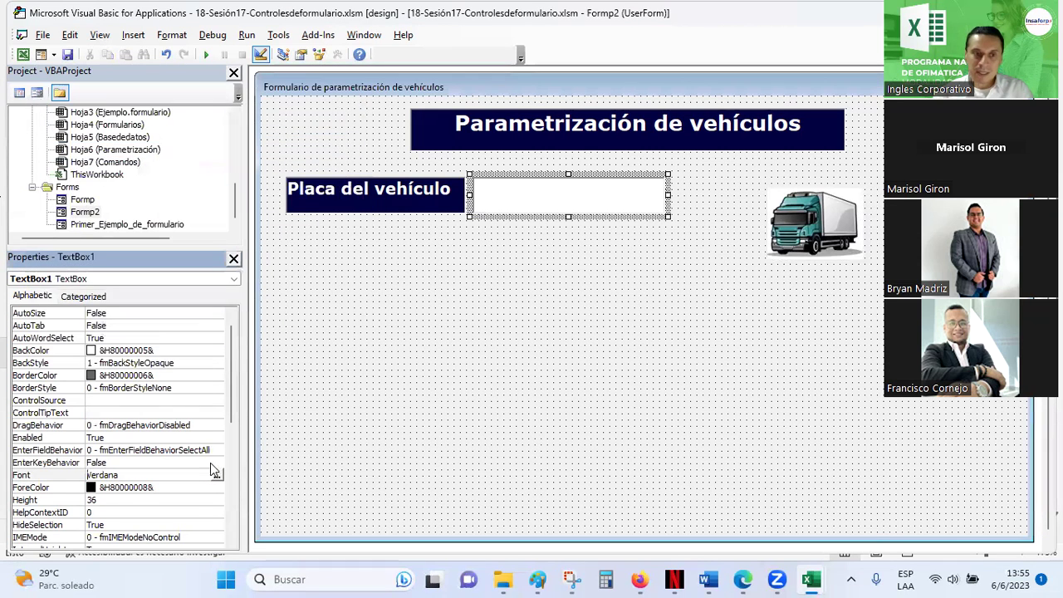
pyautogui.click(207, 488)
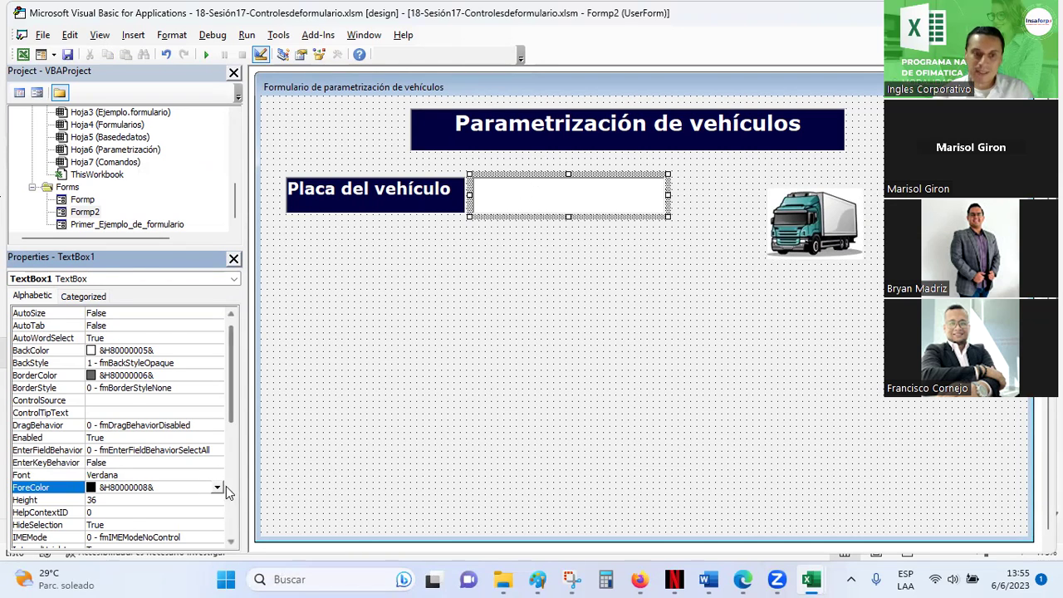
pyautogui.click(216, 487)
pyautogui.press('Escape')
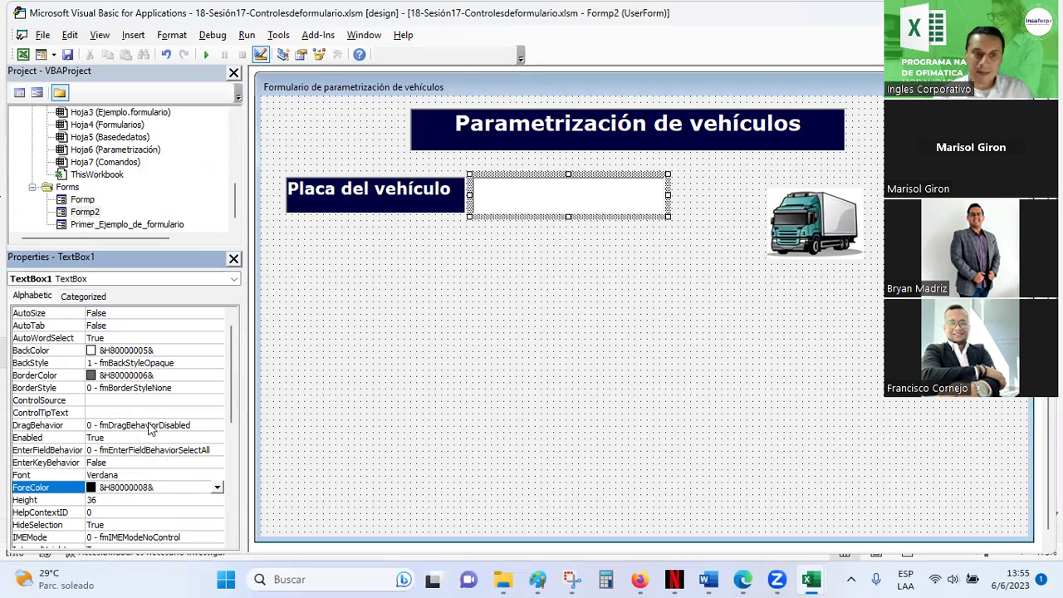
# Set the text box's TextAlign to 2 - fmTextAlignCenter.
pyautogui.scroll(-3, 154, 434)
pyautogui.scroll(-4, 155, 433)
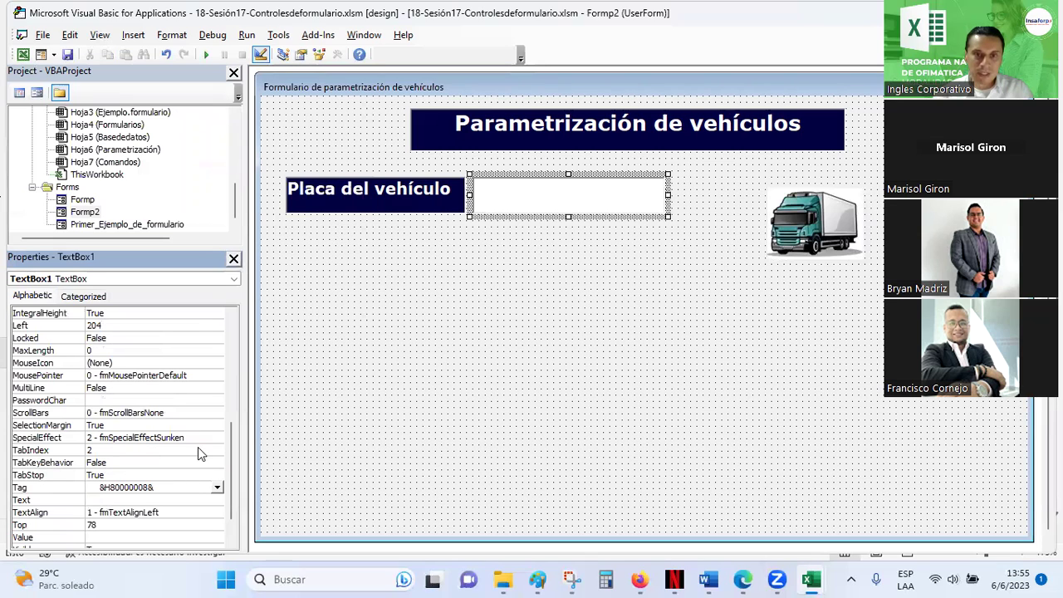
pyautogui.click(515, 175)
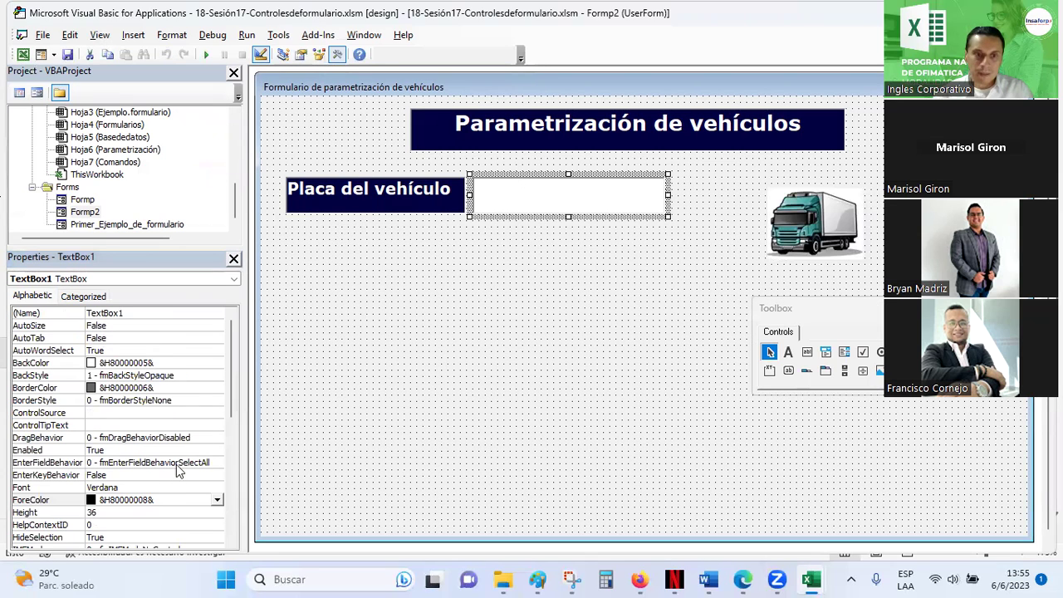
pyautogui.moveTo(231, 395); pyautogui.dragTo(233, 500)
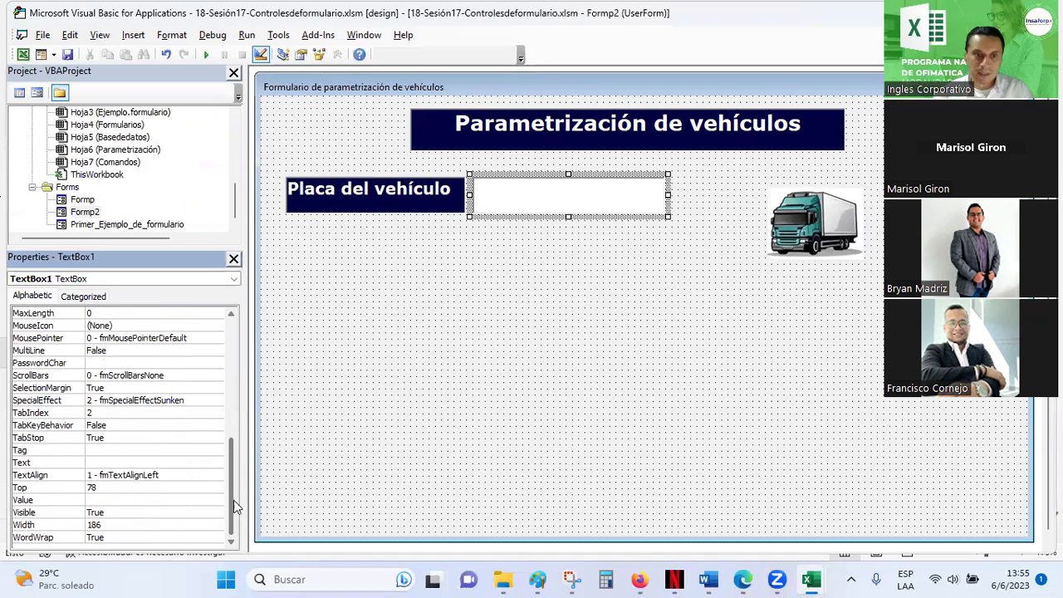
pyautogui.click(147, 478)
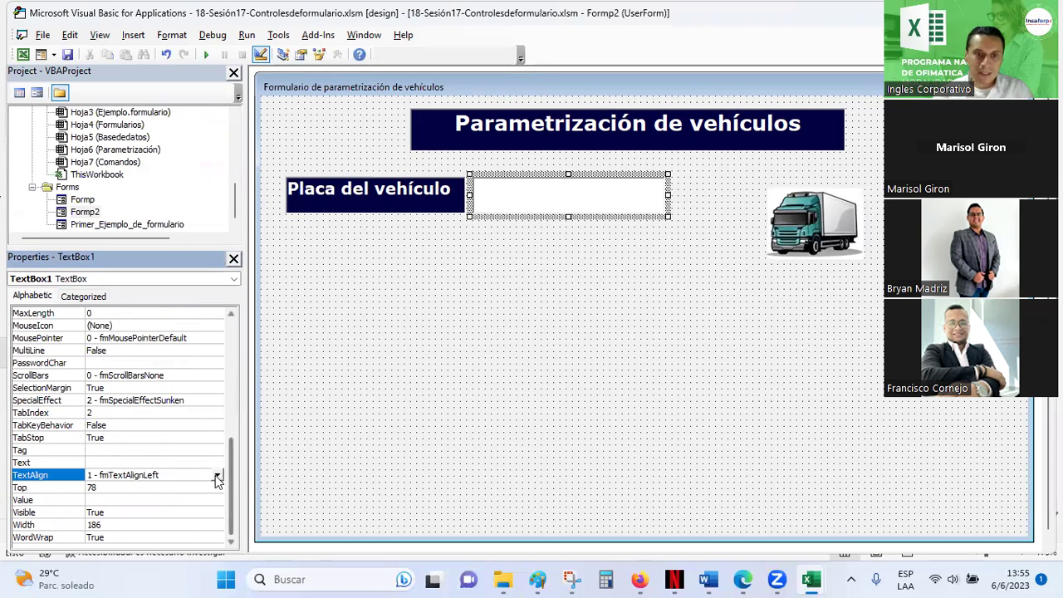
pyautogui.click(217, 475)
pyautogui.click(163, 498)
# Select the 'Placa del vehículo' label and TextBox1 together, then bring up the Snipping Tool reference.
pyautogui.click(532, 287)
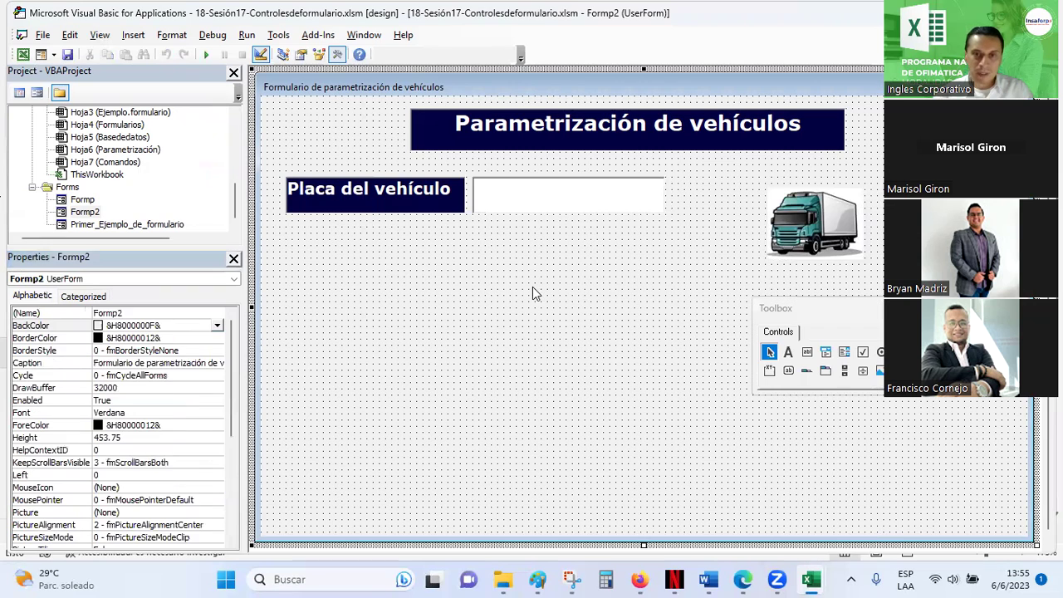
pyautogui.click(451, 208)
pyautogui.click(496, 205)
pyautogui.click(418, 206)
pyautogui.click(484, 209)
pyautogui.click(429, 212)
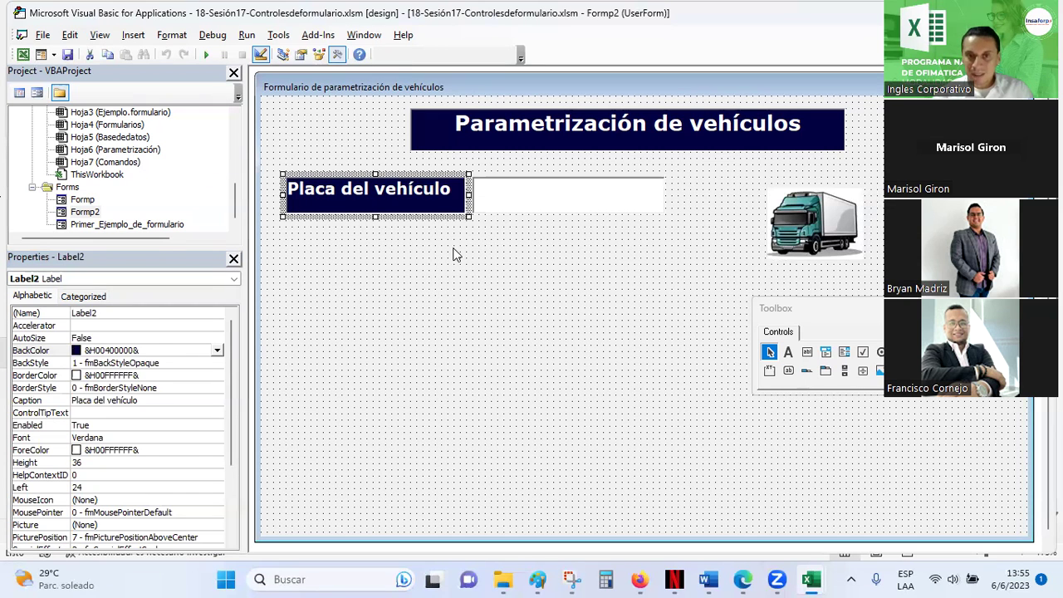
pyautogui.keyDown('ctrl'); pyautogui.click(518, 206); pyautogui.keyUp('ctrl')
pyautogui.click(425, 311)
pyautogui.click(429, 206)
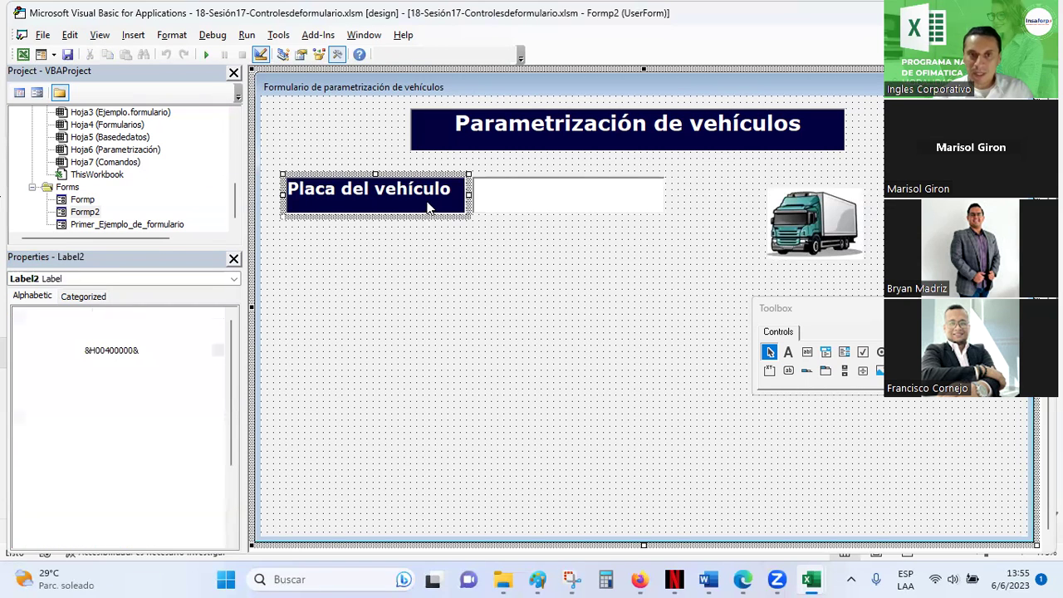
pyautogui.keyDown('ctrl'); pyautogui.click(537, 207); pyautogui.keyUp('ctrl')
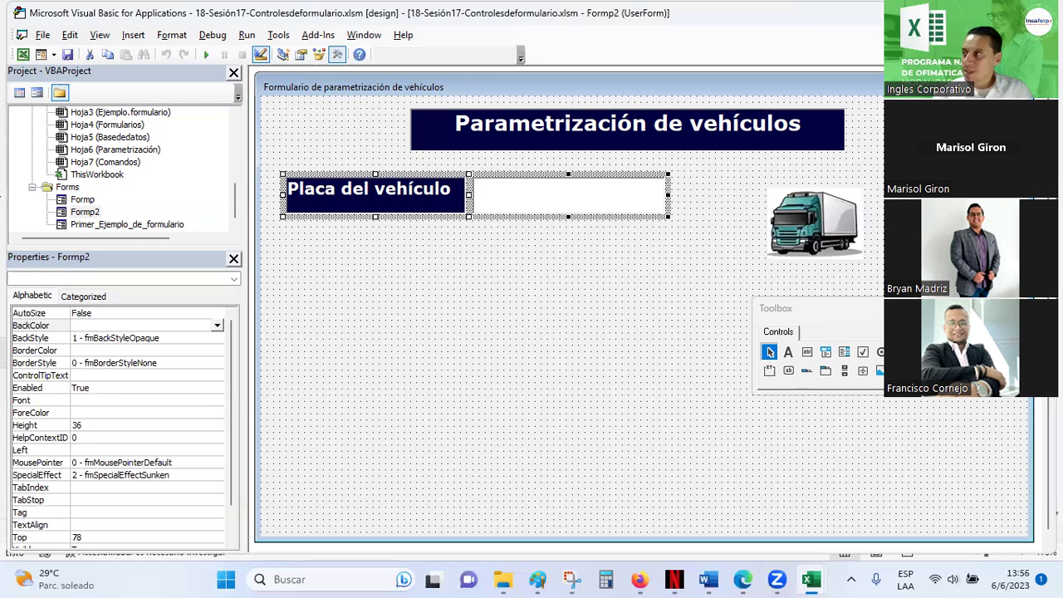
pyautogui.press('super+shift+s')
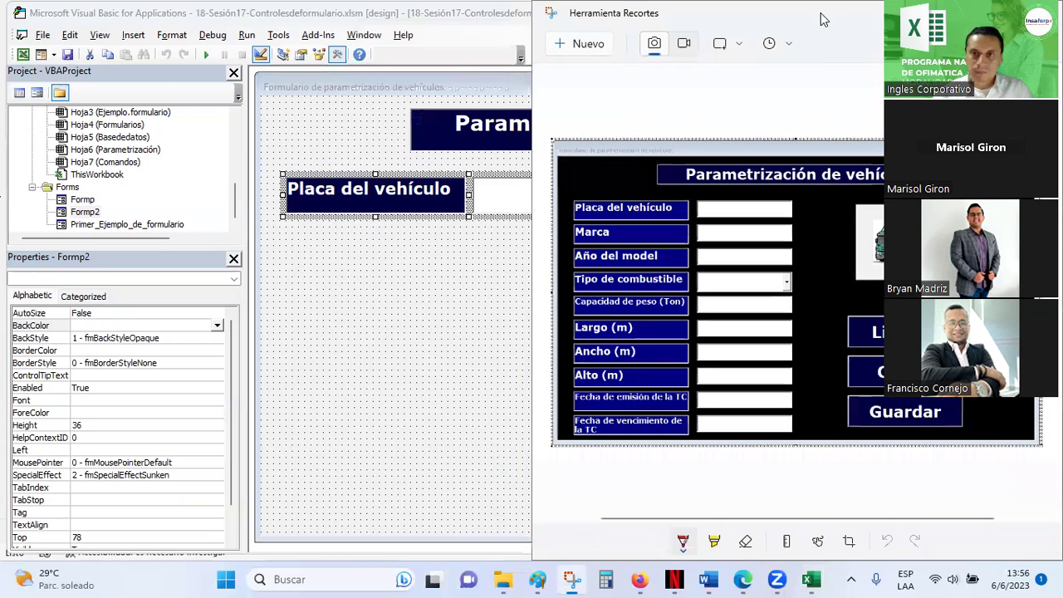
# Enlarge the captured finished form to inspect it, then return to the VBA designer.
pyautogui.moveTo(820, 12); pyautogui.dragTo(606, 97)
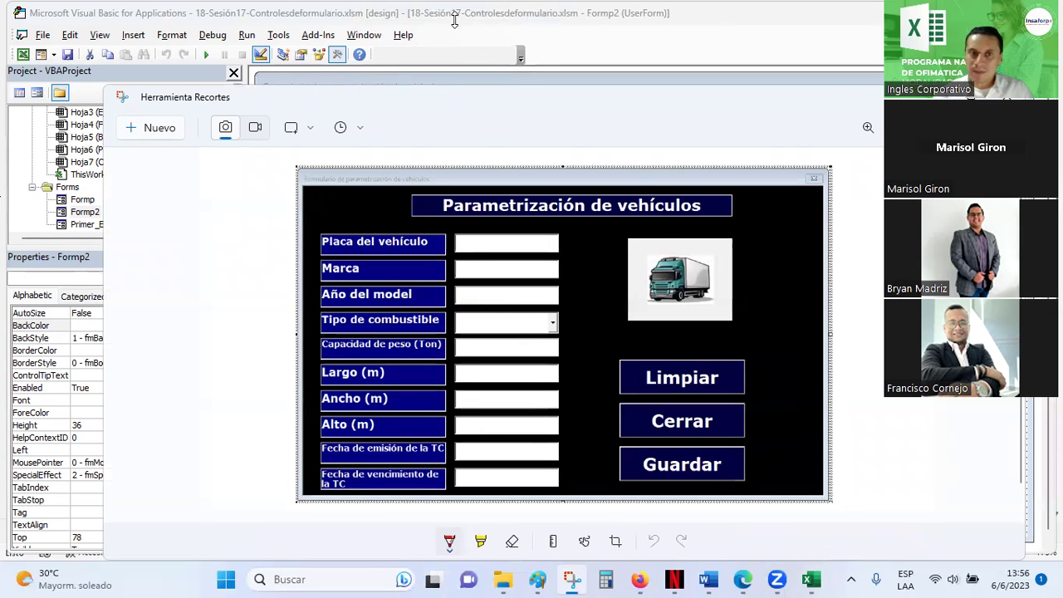
pyautogui.hotkey('alt', 'Tab')
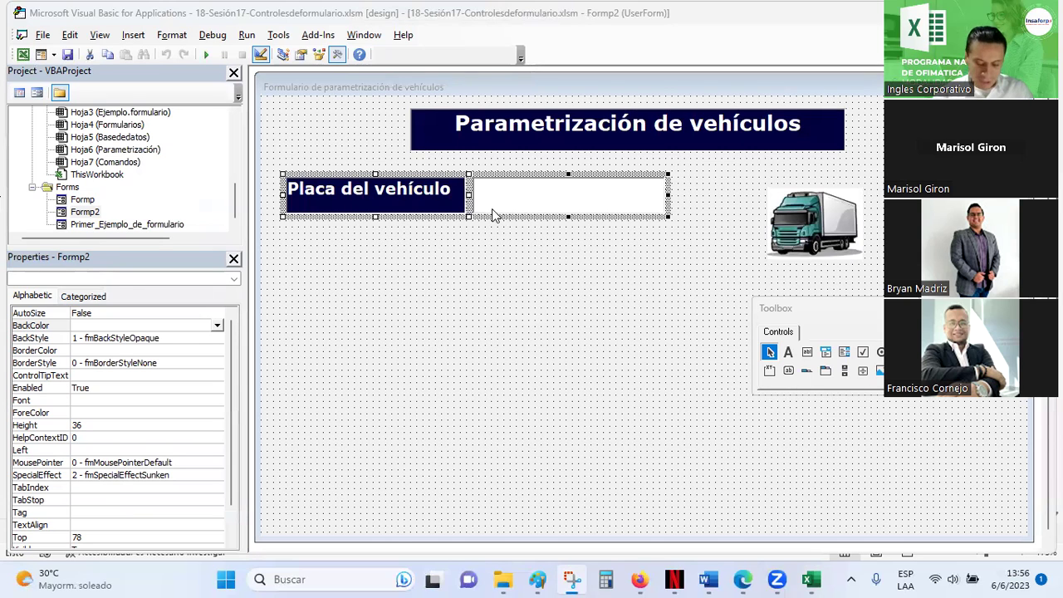
# Copy the label-and-text-box pair and place the duplicate as a second row.
pyautogui.click(287, 236)
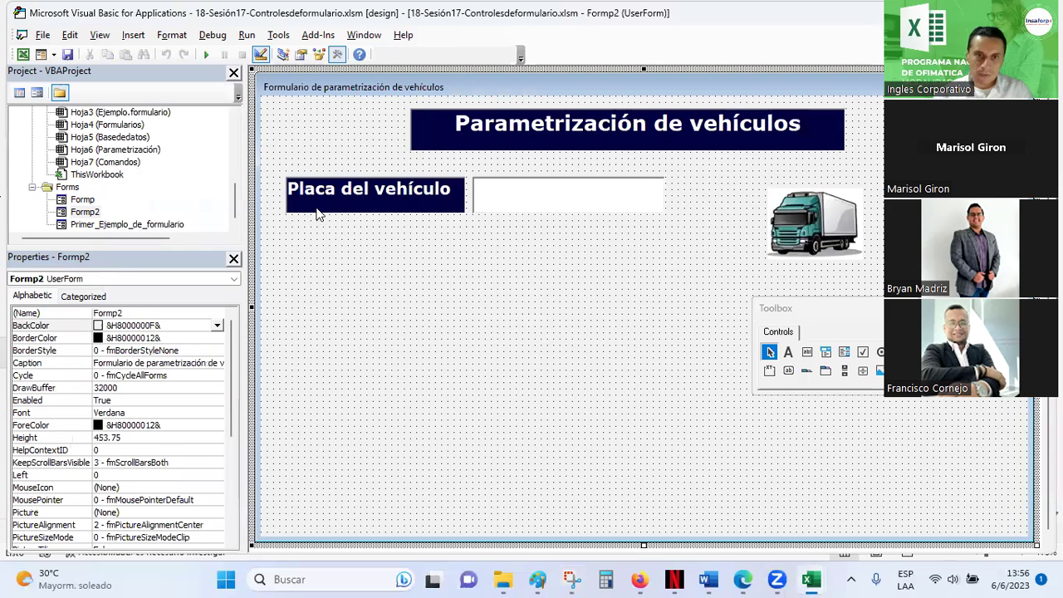
pyautogui.click(313, 208)
pyautogui.keyDown('ctrl'); pyautogui.click(513, 195); pyautogui.keyUp('ctrl')
pyautogui.hotkey('ctrl', 'c')
pyautogui.click(430, 274)
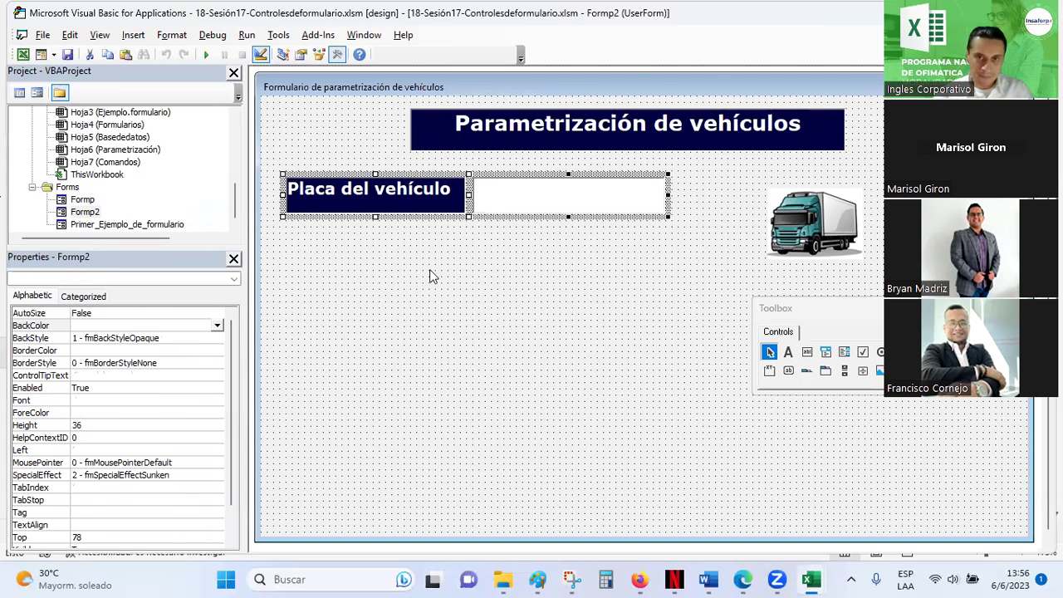
pyautogui.hotkey('ctrl', 'v')
pyautogui.moveTo(513, 300); pyautogui.dragTo(339, 225)
# Paste two more copies of the pair as the third and fourth rows.
pyautogui.click(335, 291)
pyautogui.hotkey('ctrl', 'v')
pyautogui.moveTo(523, 306); pyautogui.dragTo(355, 267)
pyautogui.click(377, 344)
pyautogui.hotkey('ctrl', 'v')
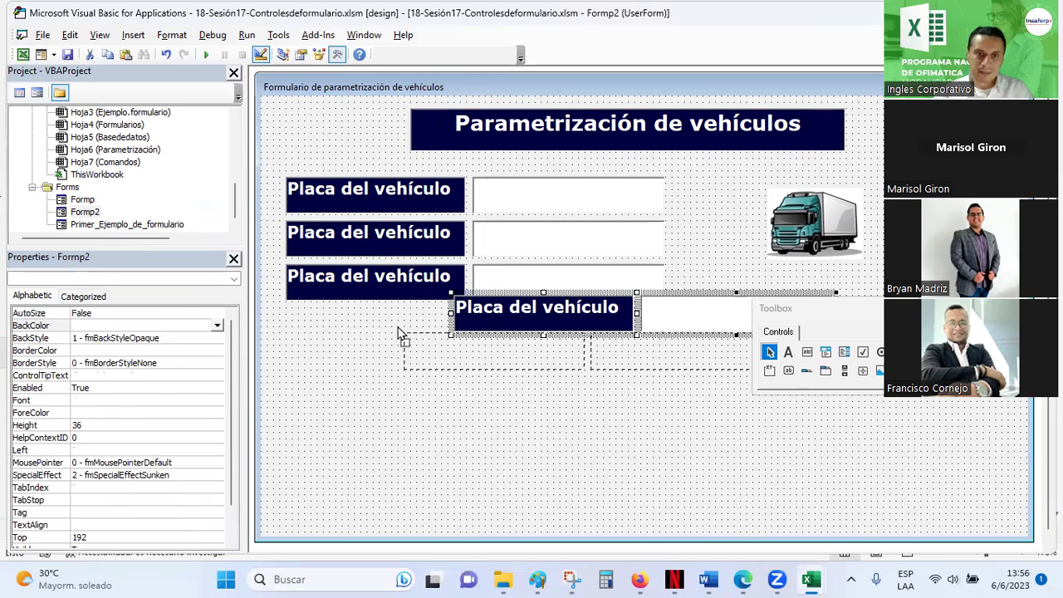
pyautogui.moveTo(521, 289); pyautogui.dragTo(352, 302)
pyautogui.click(427, 399)
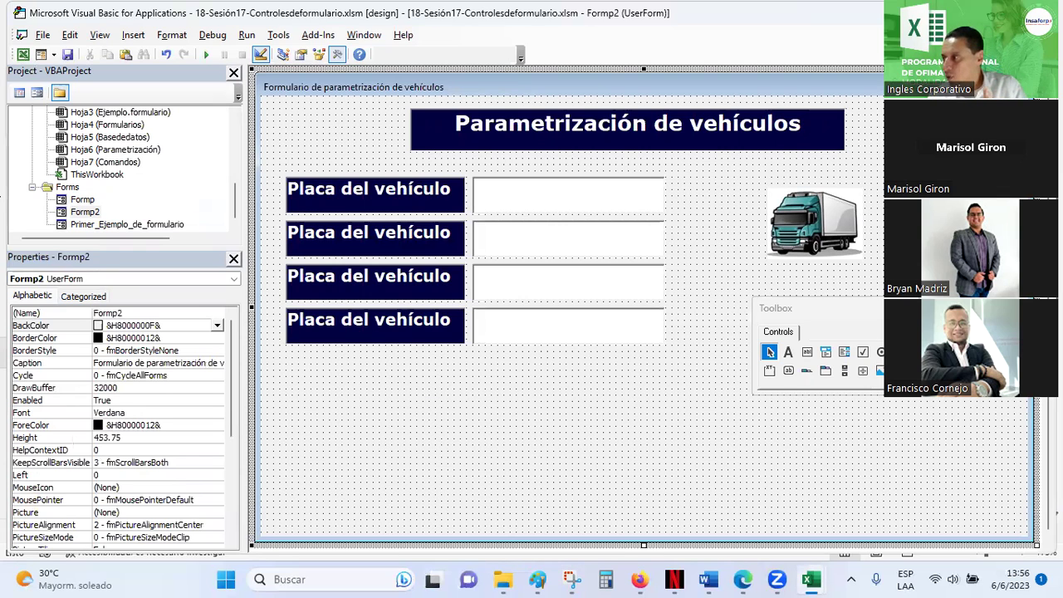
# Select the fourth row's text box, TextBox4, after checking each text box in turn.
pyautogui.click(407, 320)
pyautogui.keyDown('ctrl'); pyautogui.click(516, 319); pyautogui.keyUp('ctrl')
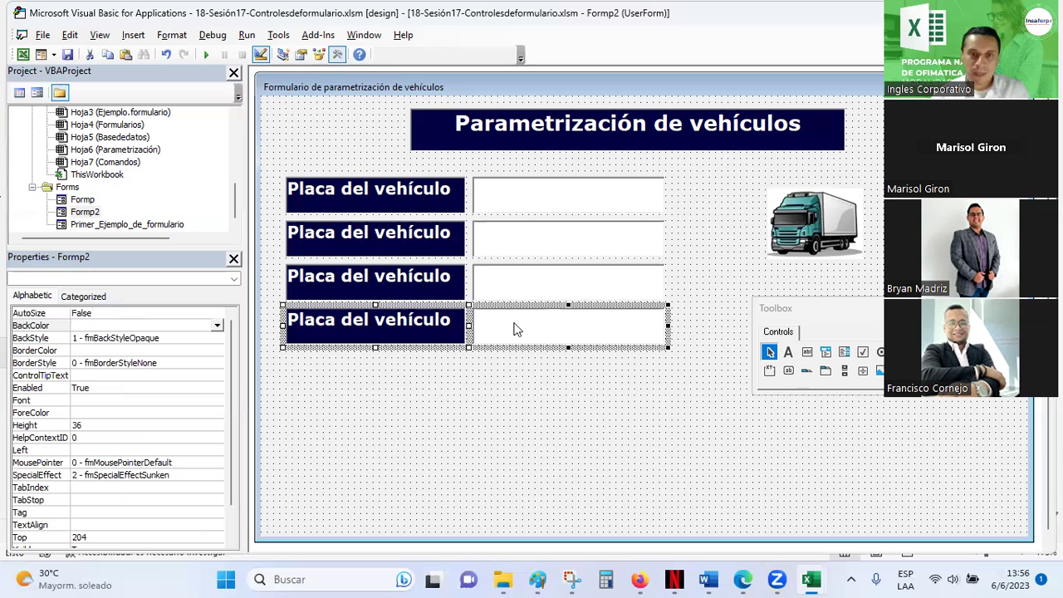
pyautogui.click(556, 387)
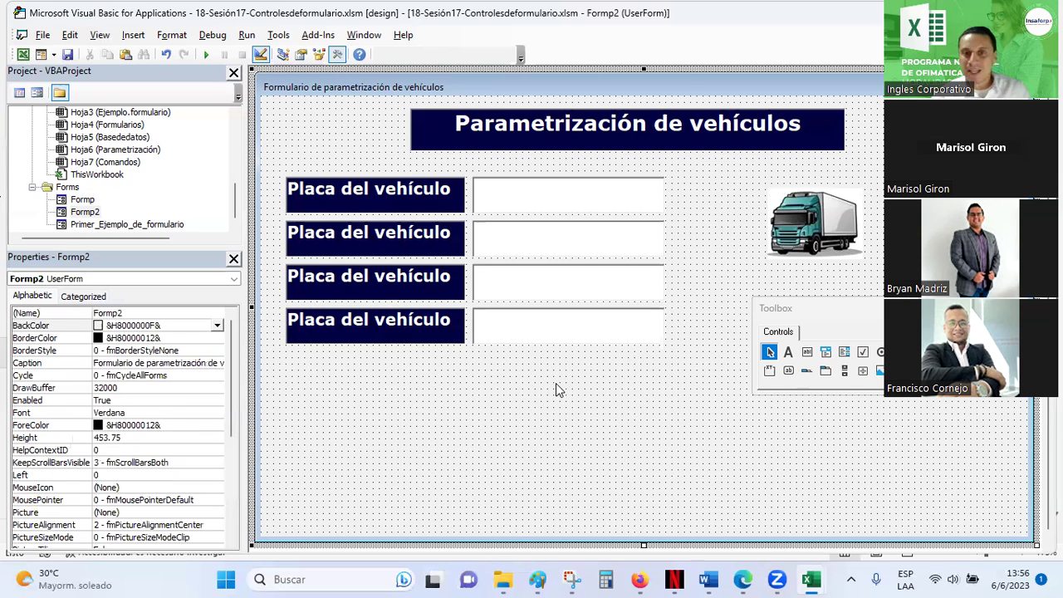
pyautogui.click(546, 187)
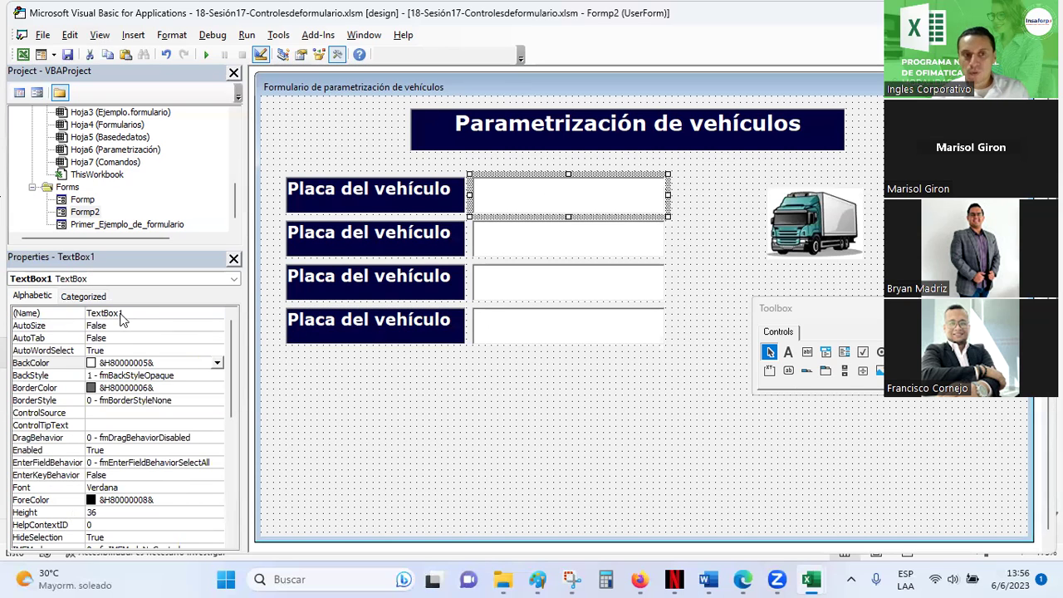
pyautogui.click(498, 229)
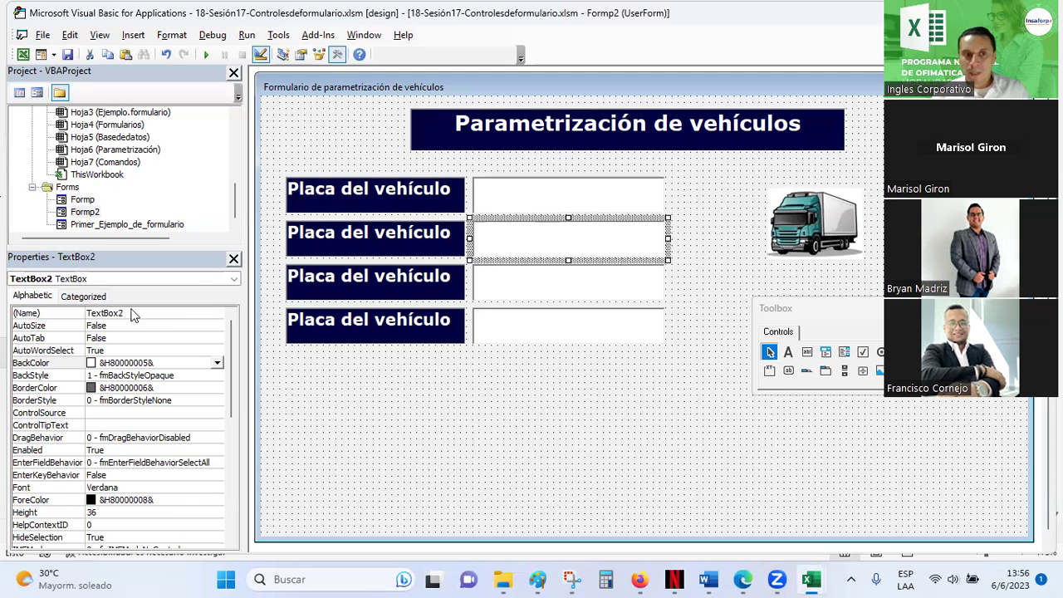
pyautogui.click(534, 288)
pyautogui.click(479, 324)
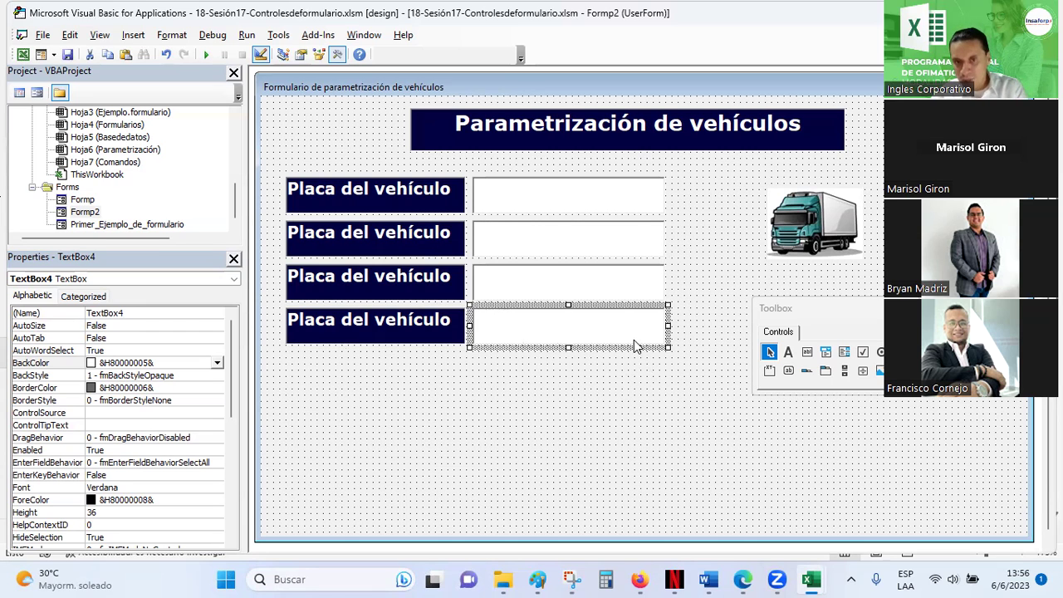
# Replace the fourth row's text box with a ComboBox1 dropdown beside its label.
pyautogui.press('Delete')
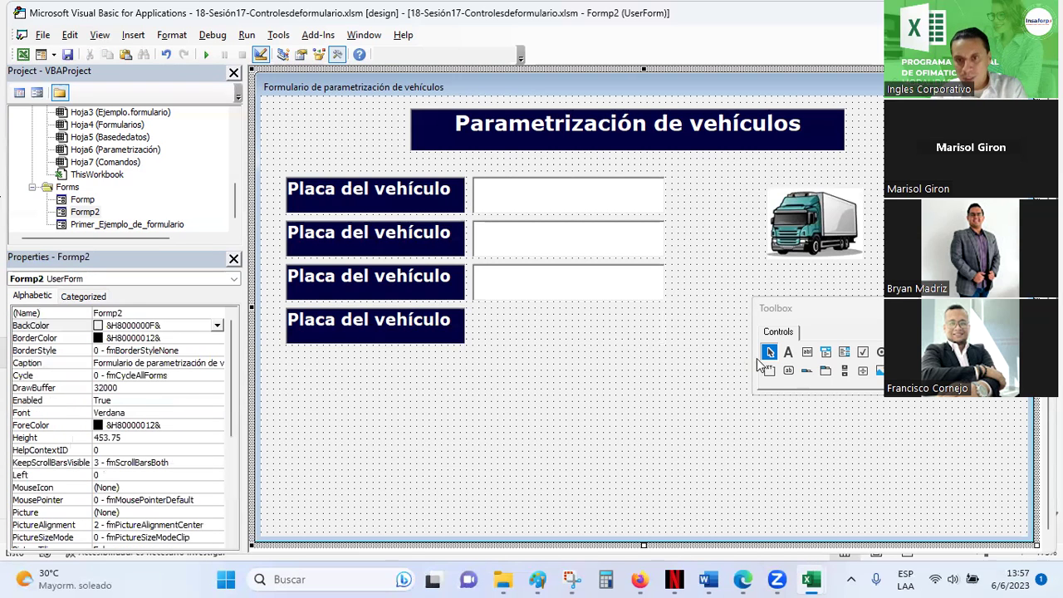
pyautogui.click(825, 353)
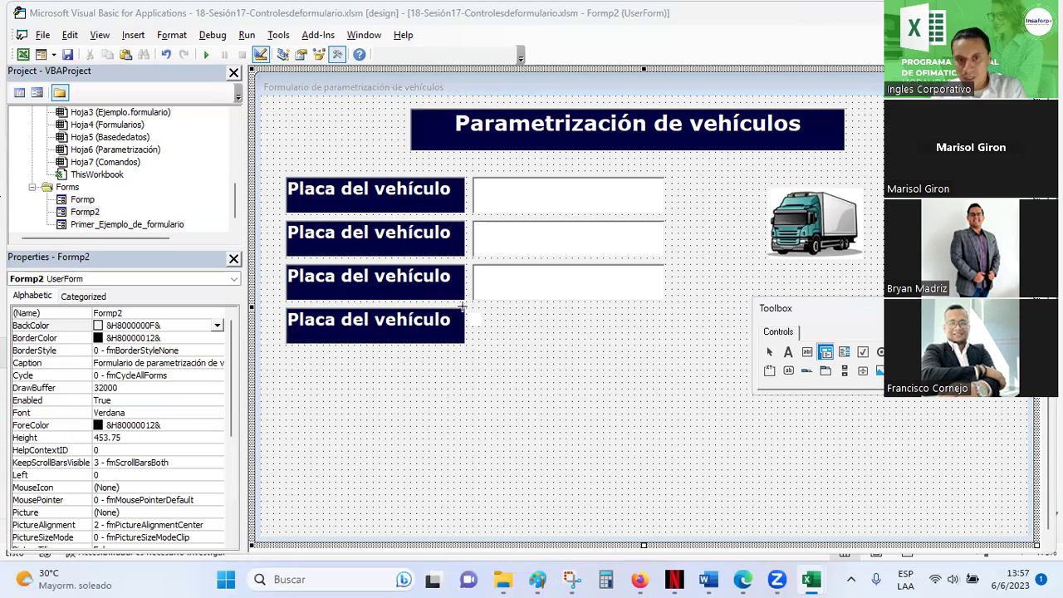
pyautogui.moveTo(473, 308); pyautogui.dragTo(667, 347)
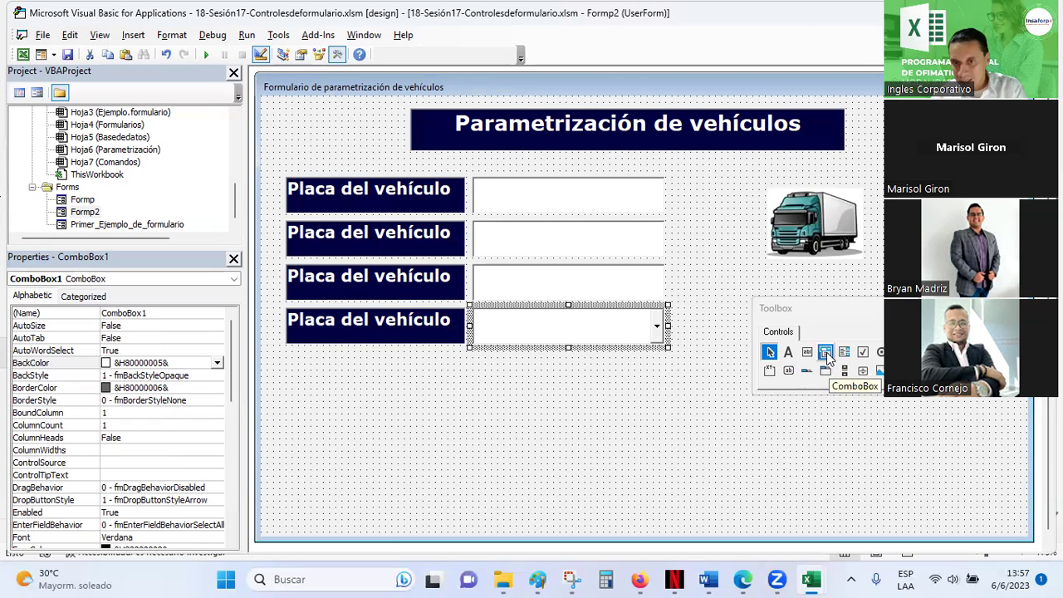
pyautogui.click(662, 343)
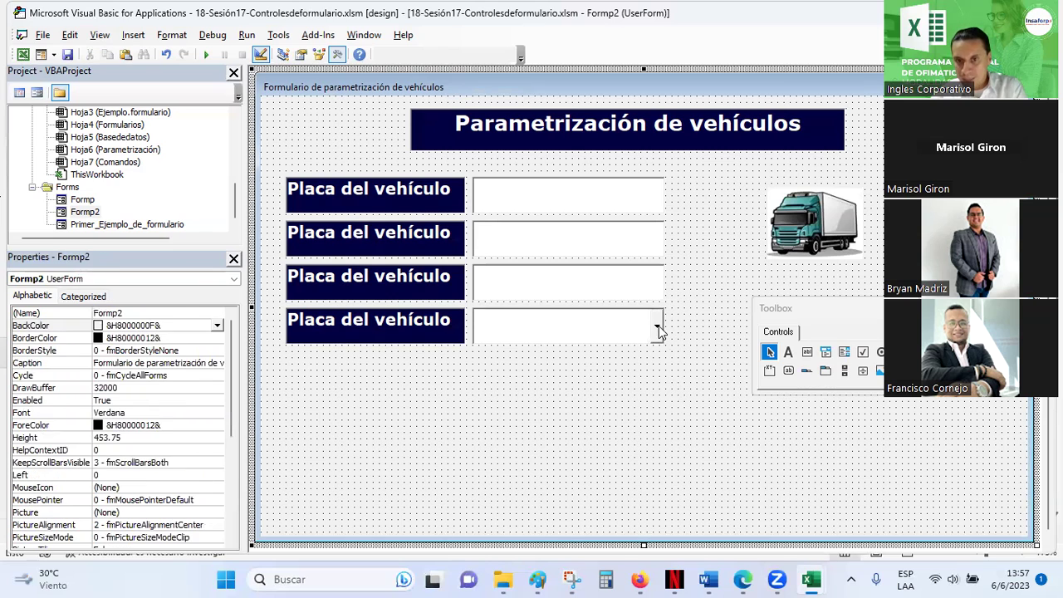
pyautogui.click(657, 342)
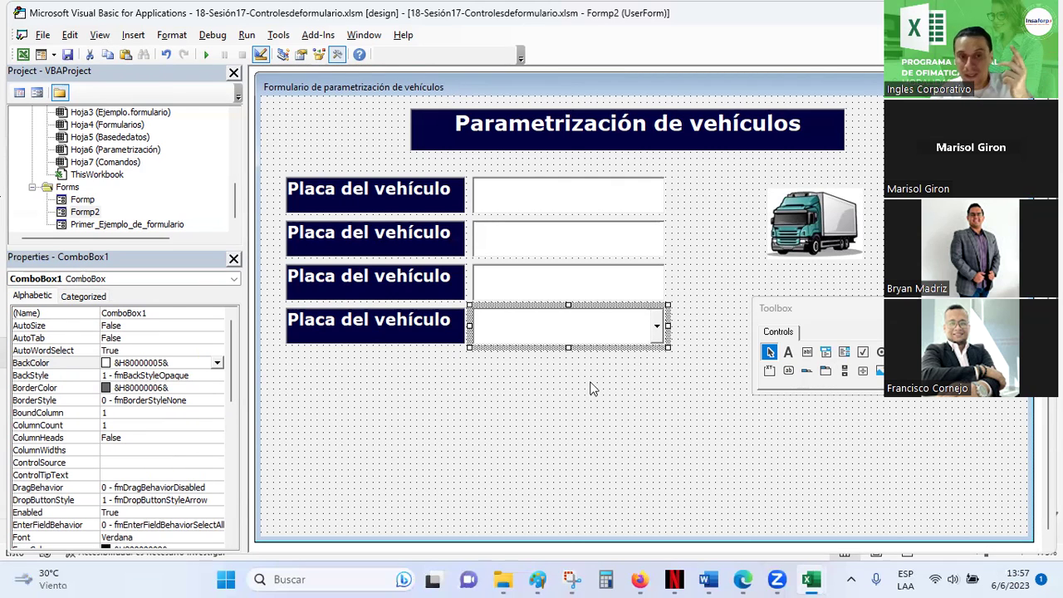
pyautogui.click(571, 398)
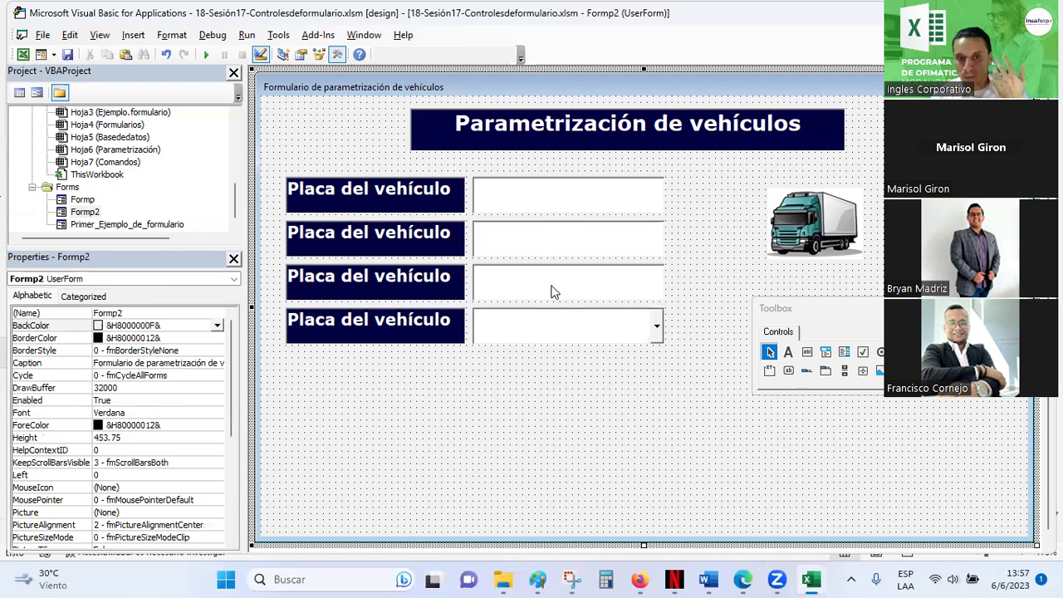
# Paste a label-and-text-box copy into a fifth row below the dropdown.
pyautogui.click(404, 290)
pyautogui.keyDown('ctrl'); pyautogui.click(521, 286); pyautogui.keyUp('ctrl')
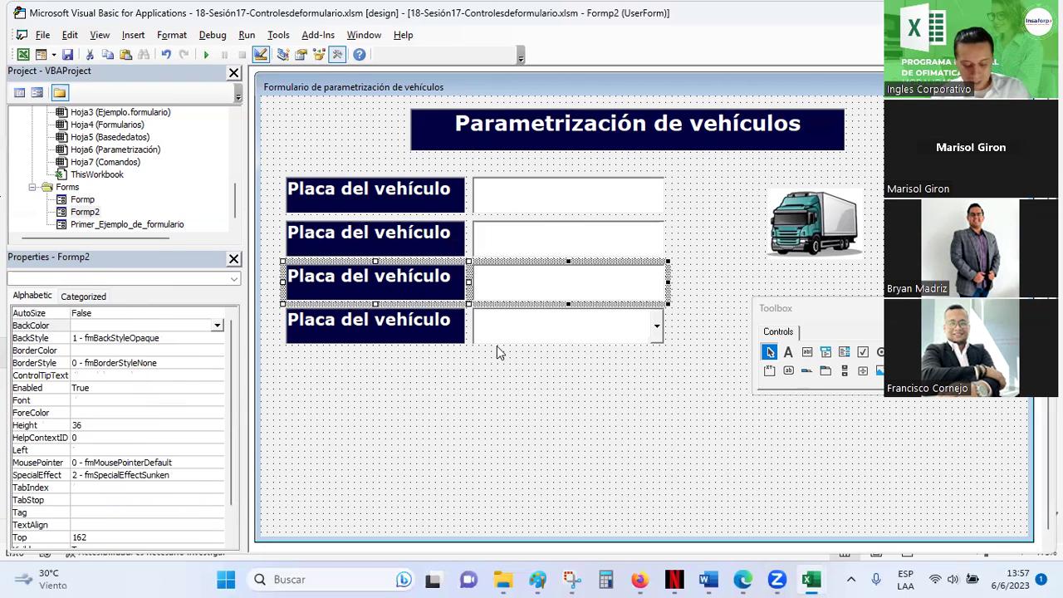
pyautogui.click(292, 357)
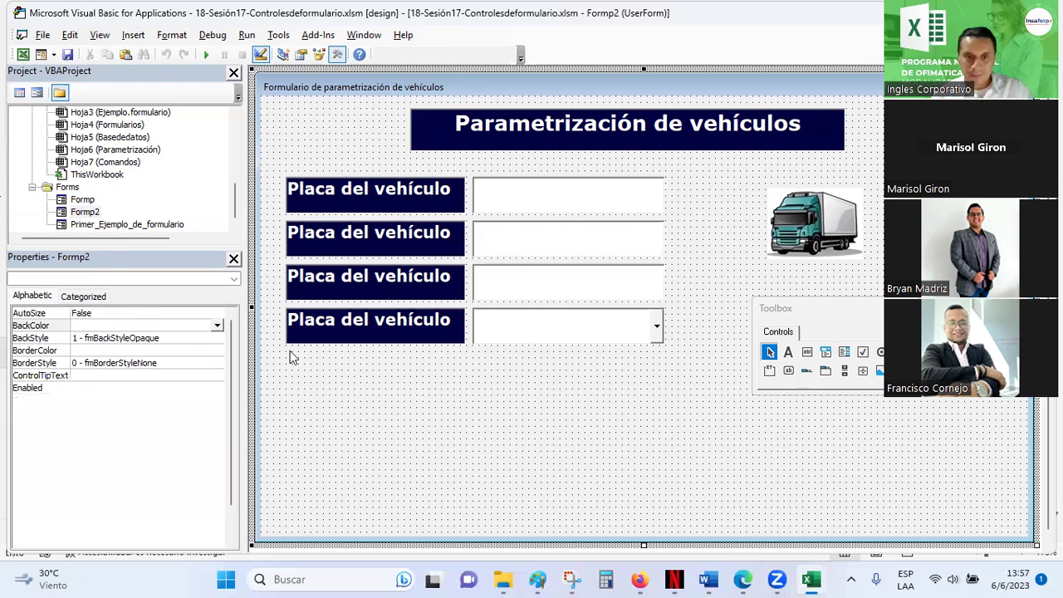
pyautogui.hotkey('ctrl', 'v')
pyautogui.moveTo(525, 301); pyautogui.dragTo(357, 362)
# Compare the fifth-row label and text box with the third row and the dropdown.
pyautogui.click(559, 286)
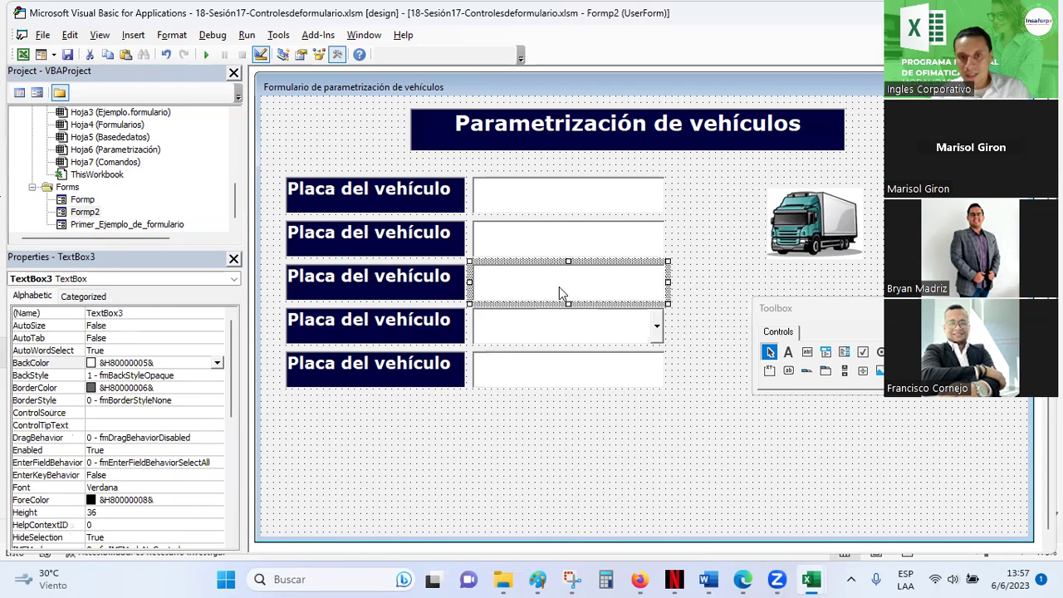
pyautogui.click(549, 376)
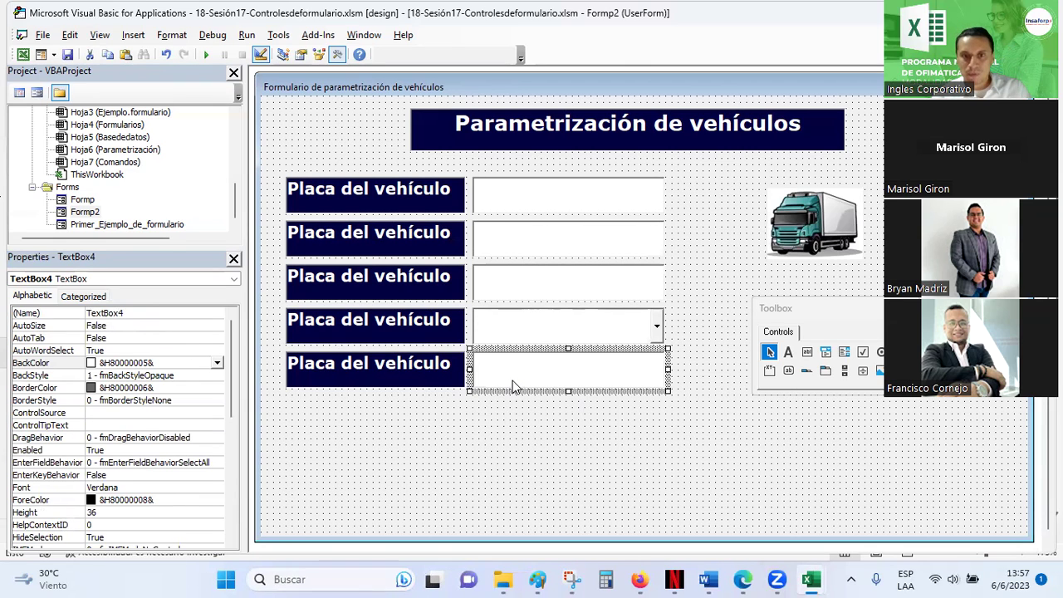
pyautogui.click(518, 286)
pyautogui.click(506, 363)
pyautogui.click(517, 291)
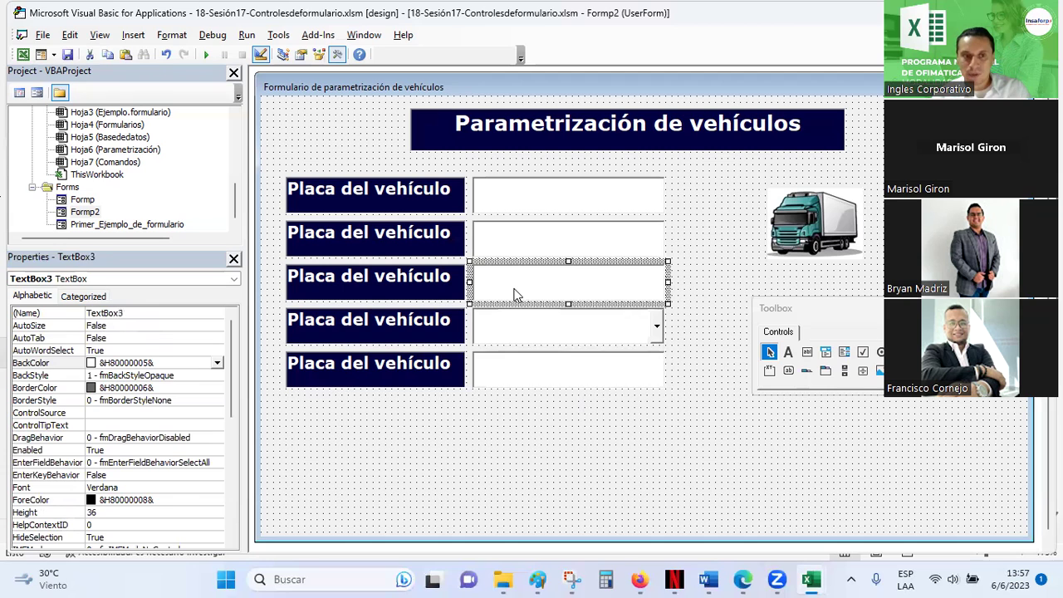
pyautogui.click(509, 371)
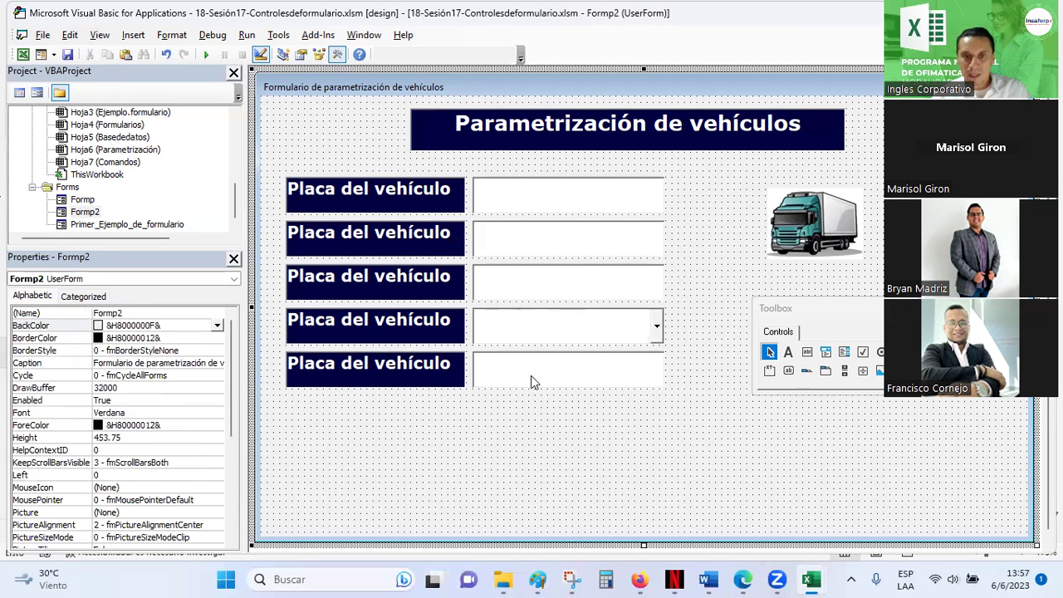
pyautogui.click(531, 375)
pyautogui.click(399, 403)
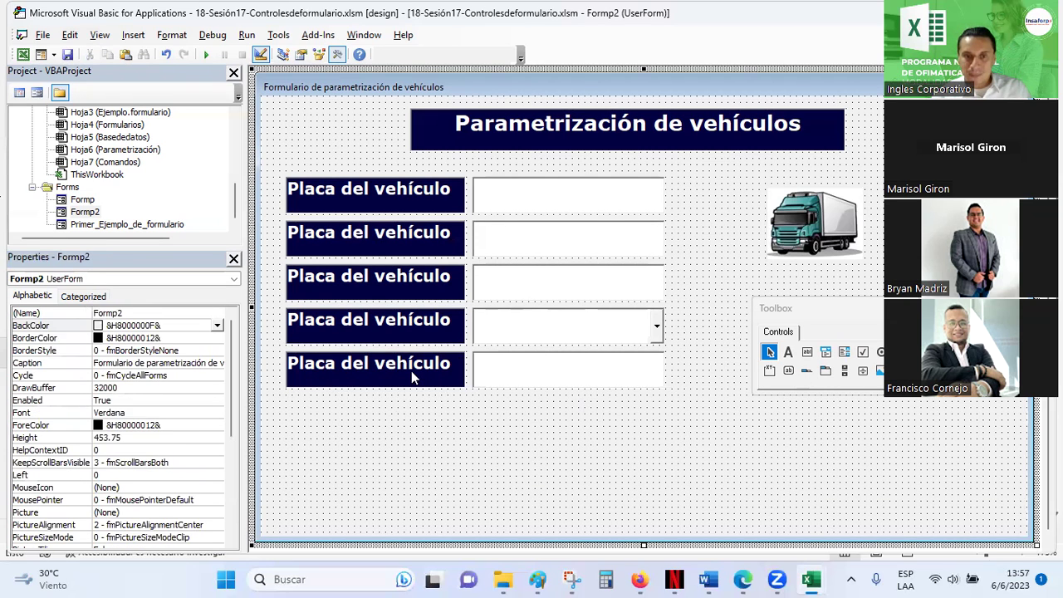
pyautogui.click(412, 374)
pyautogui.click(531, 363)
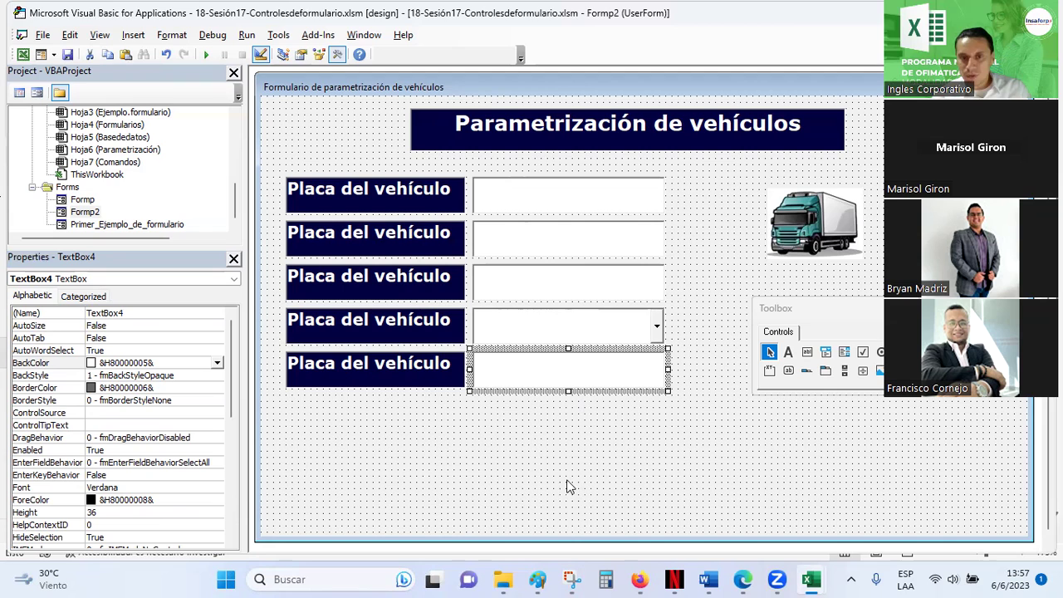
pyautogui.click(534, 327)
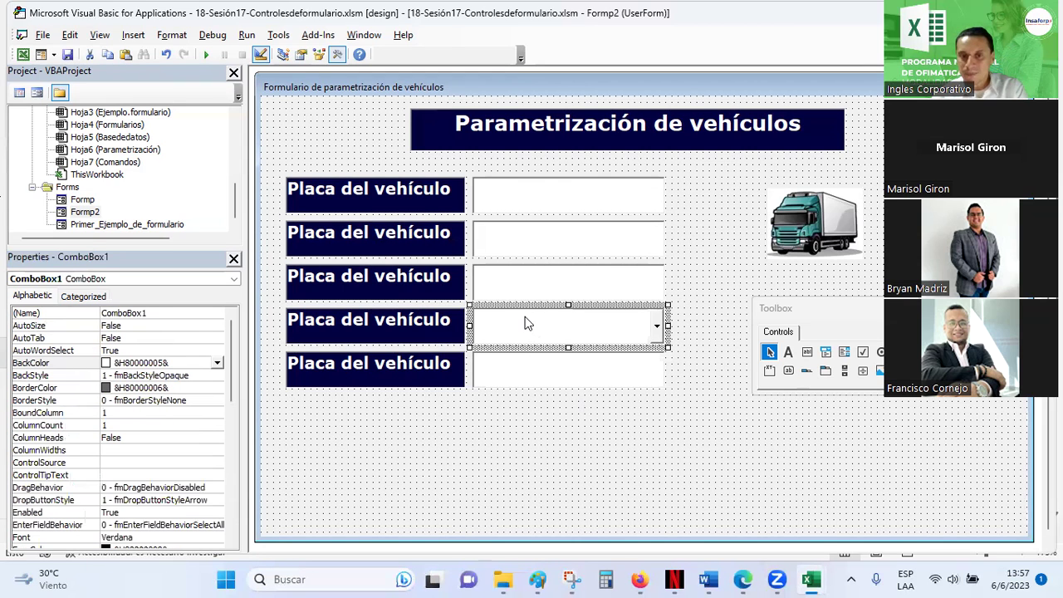
pyautogui.click(550, 435)
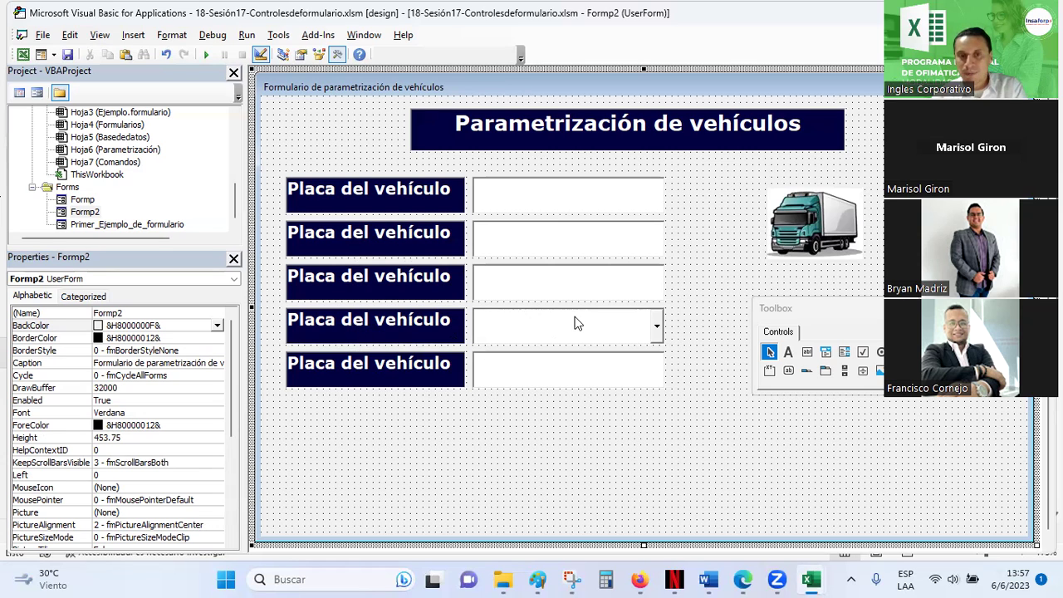
# Paste another label-and-text-box copy and place it as the sixth row.
pyautogui.click(531, 283)
pyautogui.click(545, 372)
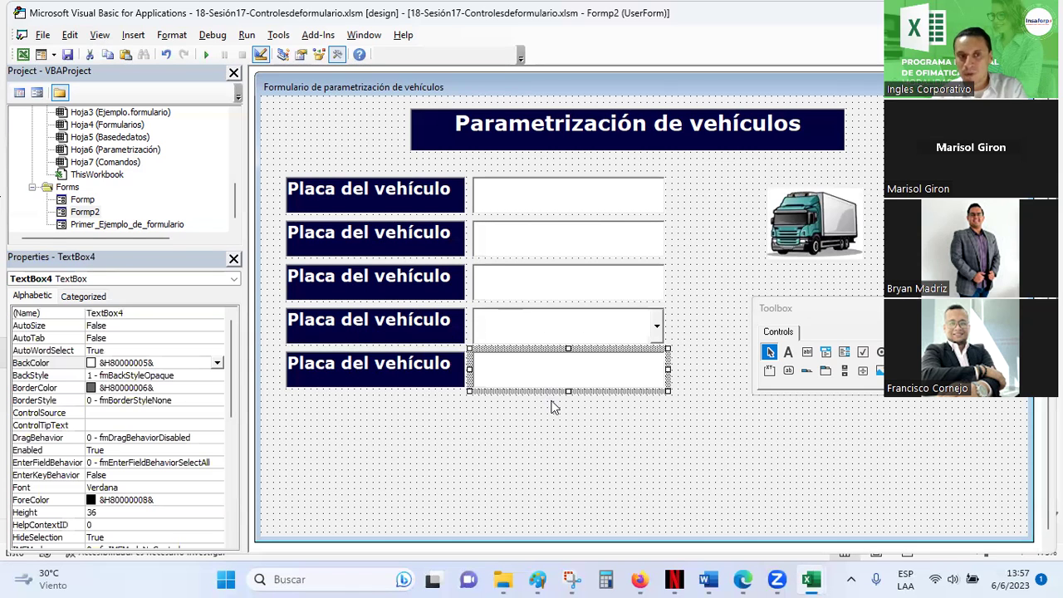
pyautogui.keyDown('ctrl'); pyautogui.click(428, 380); pyautogui.keyUp('ctrl')
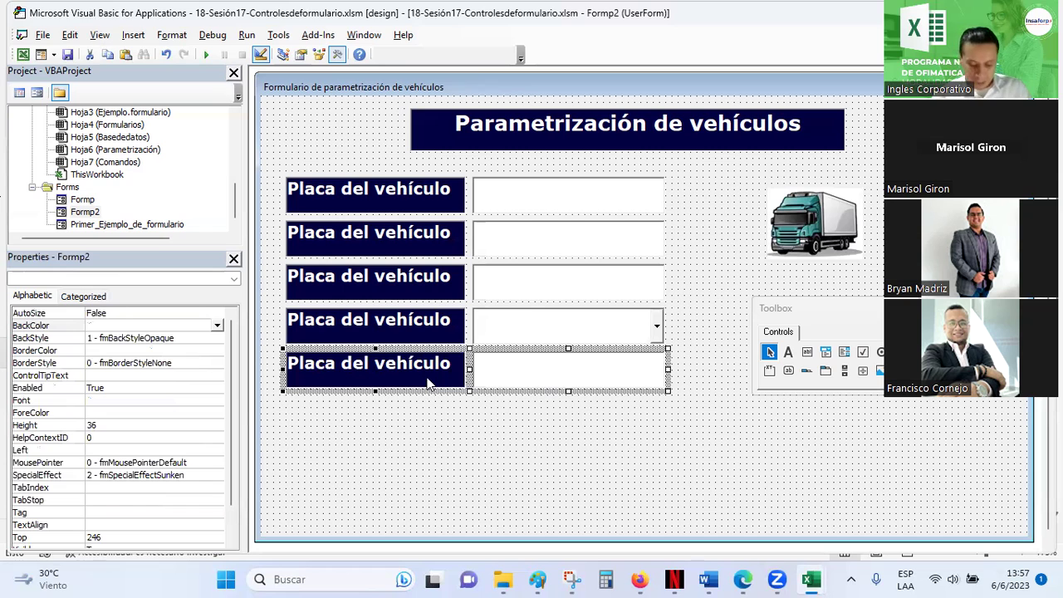
pyautogui.click(290, 407)
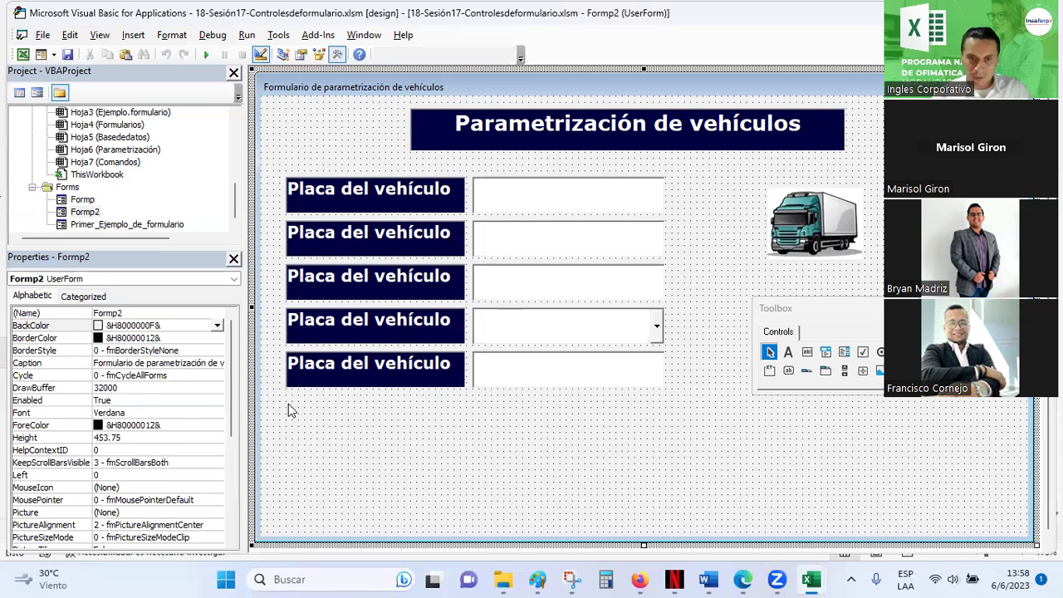
pyautogui.hotkey('ctrl', 'v')
pyautogui.moveTo(505, 289); pyautogui.dragTo(339, 401)
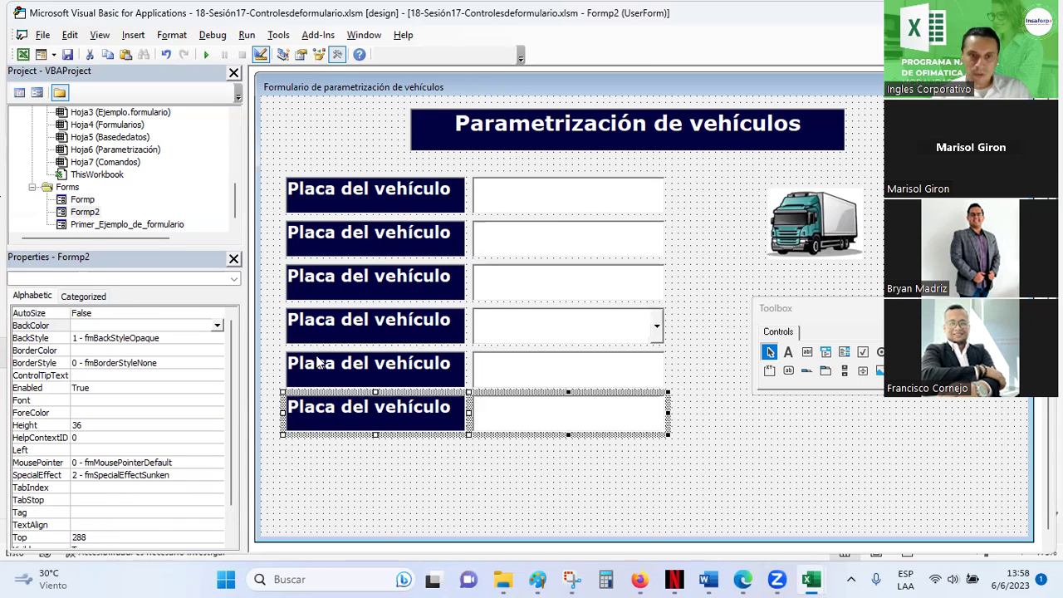
pyautogui.click(387, 460)
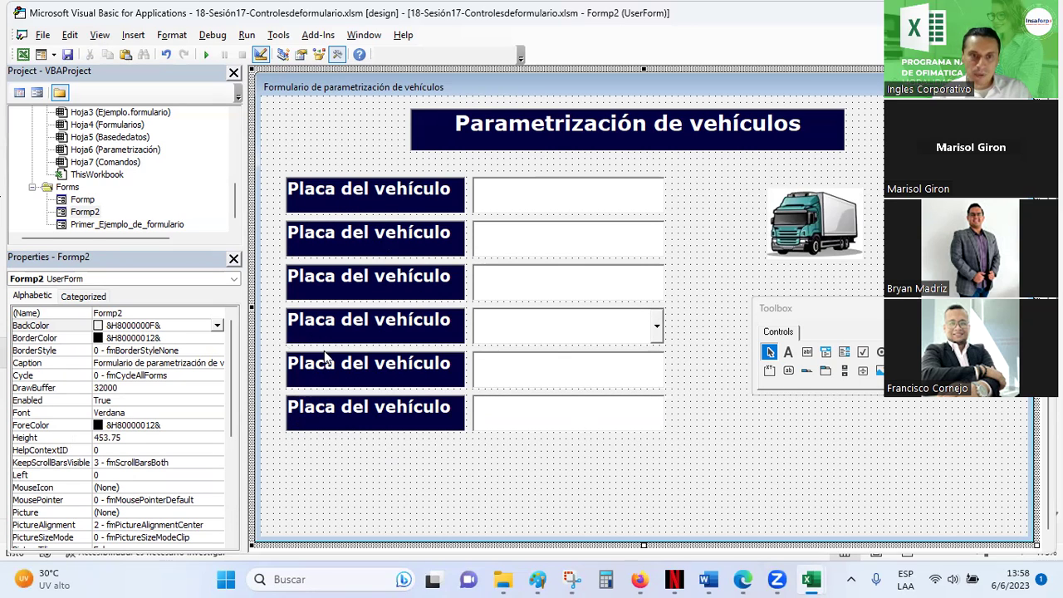
# Select the first three labels and their text boxes together.
pyautogui.click(352, 202)
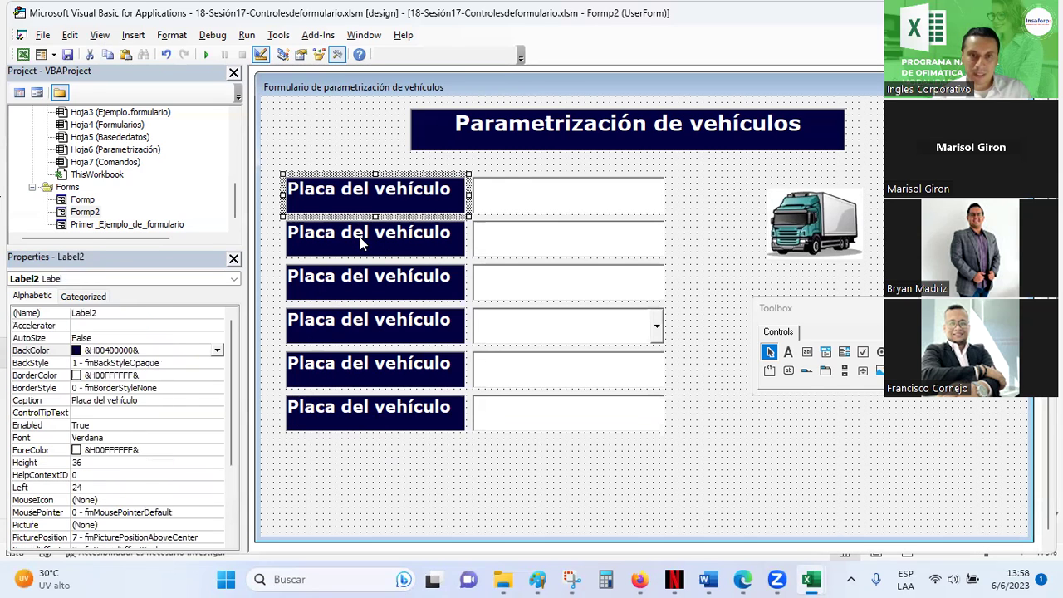
pyautogui.keyDown('ctrl'); pyautogui.click(441, 239); pyautogui.keyUp('ctrl')
pyautogui.keyDown('ctrl'); pyautogui.click(461, 282); pyautogui.keyUp('ctrl')
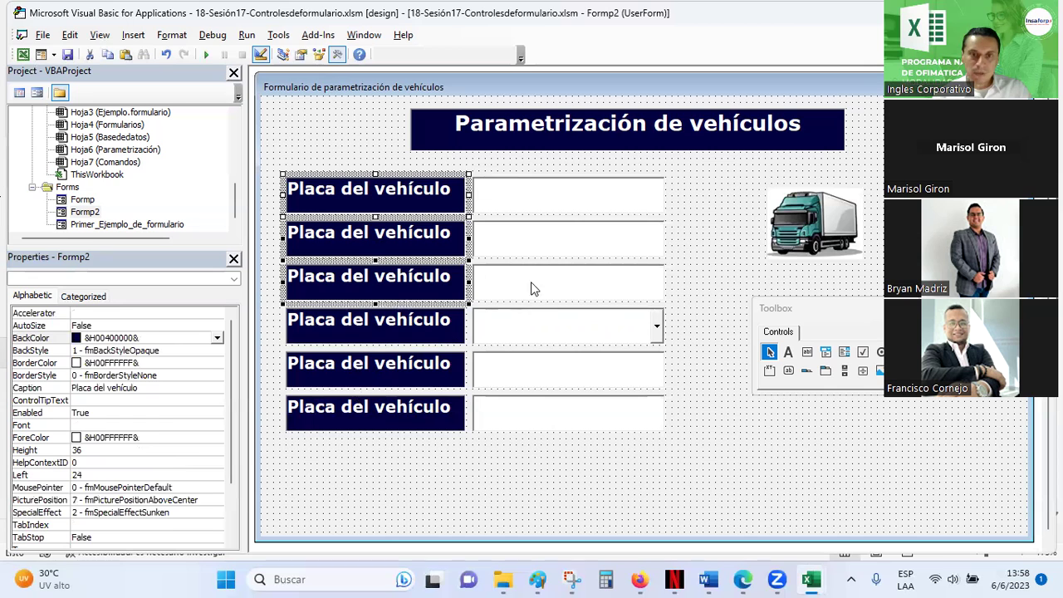
pyautogui.moveTo(565, 166); pyautogui.dragTo(535, 278)
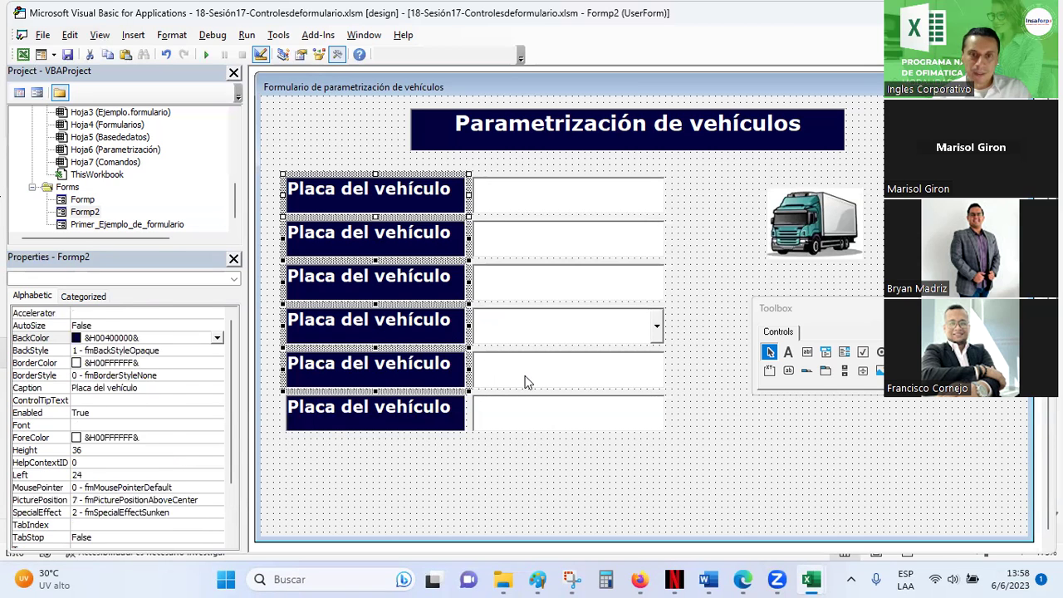
pyautogui.click(466, 331)
pyautogui.click(448, 196)
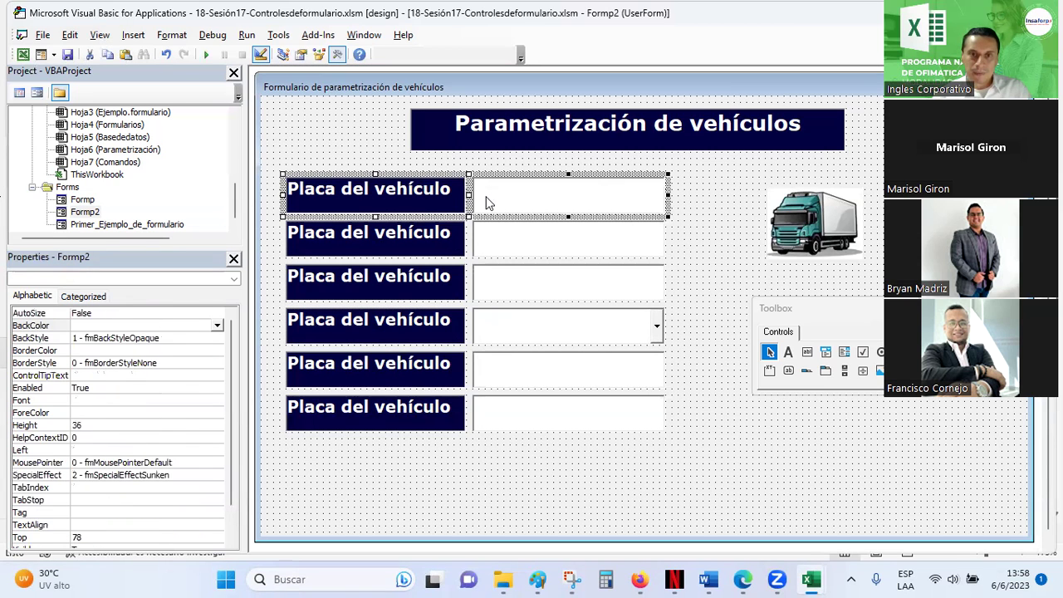
pyautogui.keyDown('ctrl'); pyautogui.click(420, 240); pyautogui.keyUp('ctrl')
pyautogui.keyDown('ctrl'); pyautogui.click(455, 288); pyautogui.keyUp('ctrl')
pyautogui.keyDown('ctrl'); pyautogui.click(502, 282); pyautogui.keyUp('ctrl')
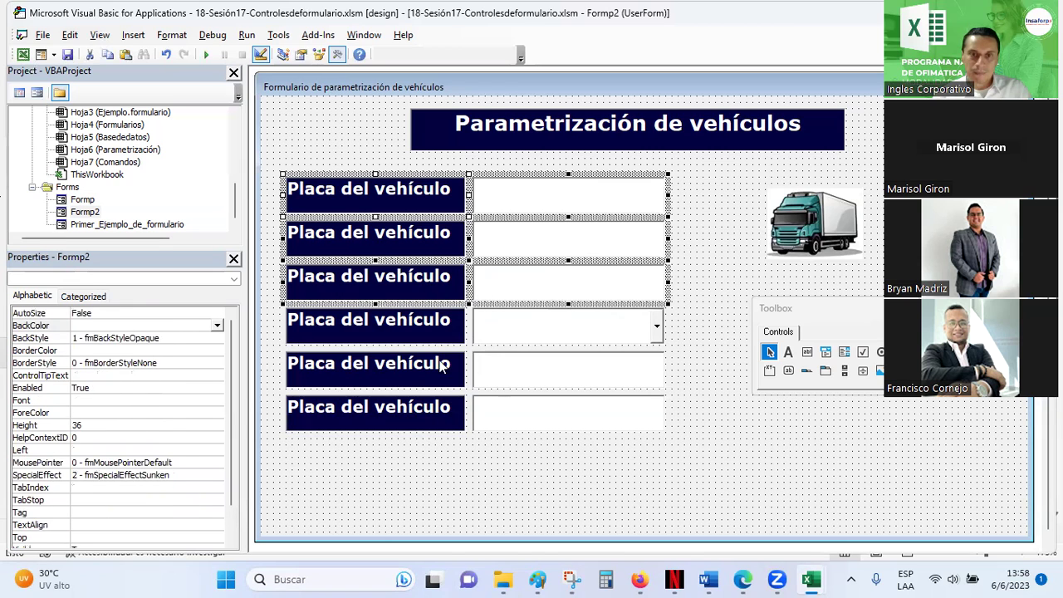
pyautogui.moveTo(394, 378); pyautogui.dragTo(502, 396)
pyautogui.keyDown('ctrl'); pyautogui.click(404, 425); pyautogui.keyUp('ctrl')
pyautogui.keyDown('ctrl'); pyautogui.click(520, 418); pyautogui.keyUp('ctrl')
pyautogui.click(519, 488)
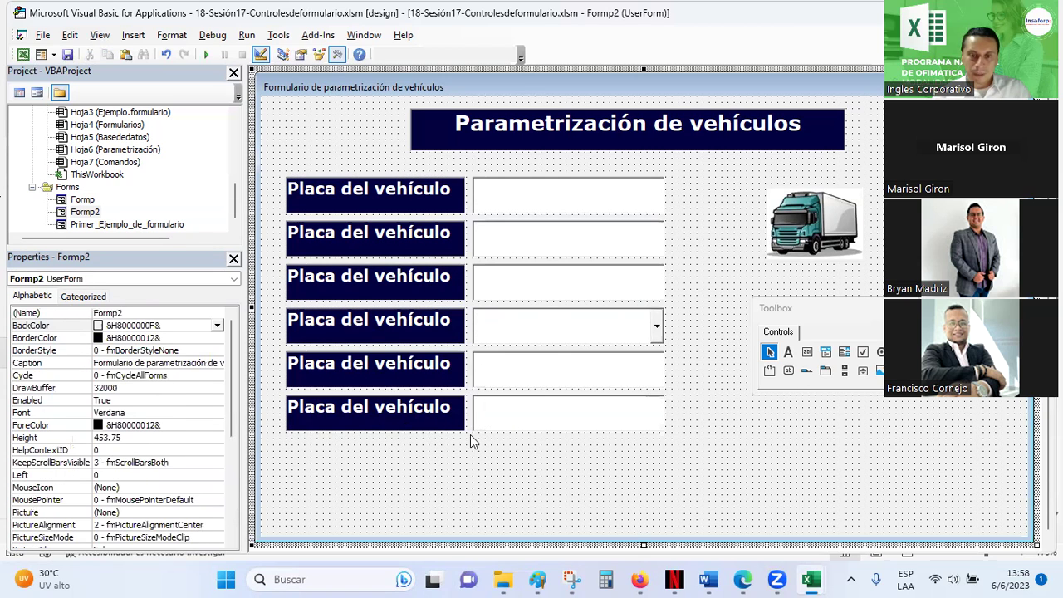
pyautogui.click(440, 207)
pyautogui.keyDown('ctrl'); pyautogui.click(511, 205); pyautogui.keyUp('ctrl')
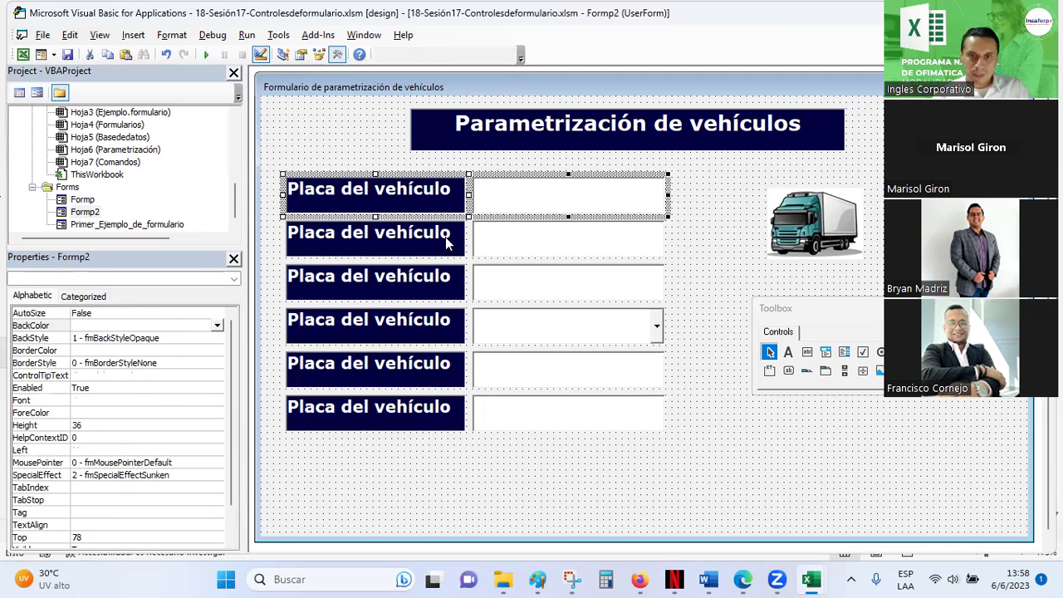
pyautogui.keyDown('ctrl'); pyautogui.click(446, 241); pyautogui.keyUp('ctrl')
pyautogui.keyDown('ctrl'); pyautogui.click(495, 240); pyautogui.keyUp('ctrl')
pyautogui.keyDown('ctrl'); pyautogui.click(417, 275); pyautogui.keyUp('ctrl')
pyautogui.keyDown('ctrl'); pyautogui.click(501, 286); pyautogui.keyUp('ctrl')
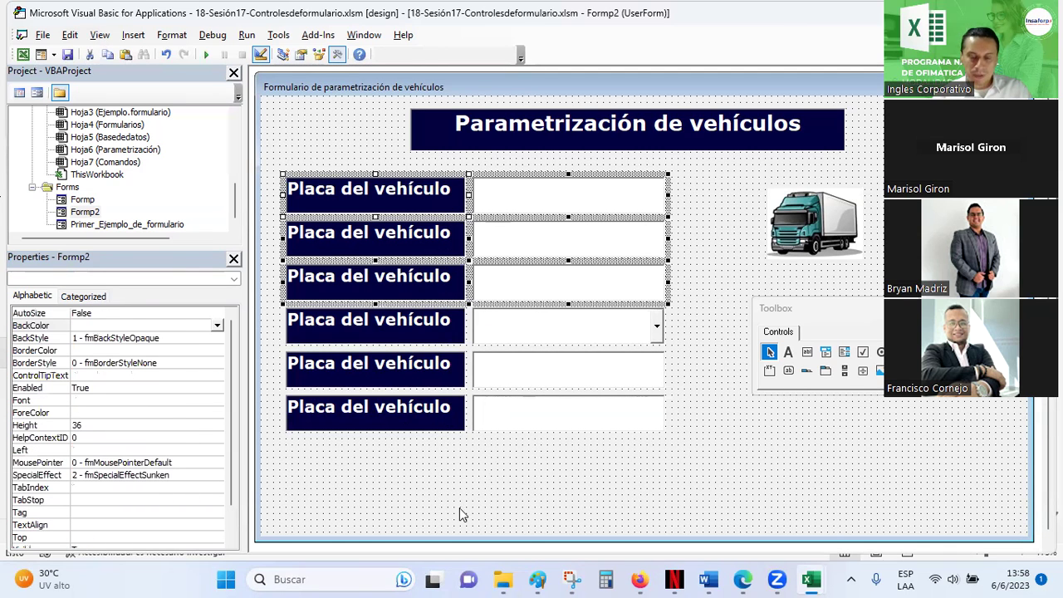
# Paste the three rows beneath the sixth row and stretch the form to height 457.5.
pyautogui.click(296, 444)
pyautogui.hotkey('ctrl', 'v')
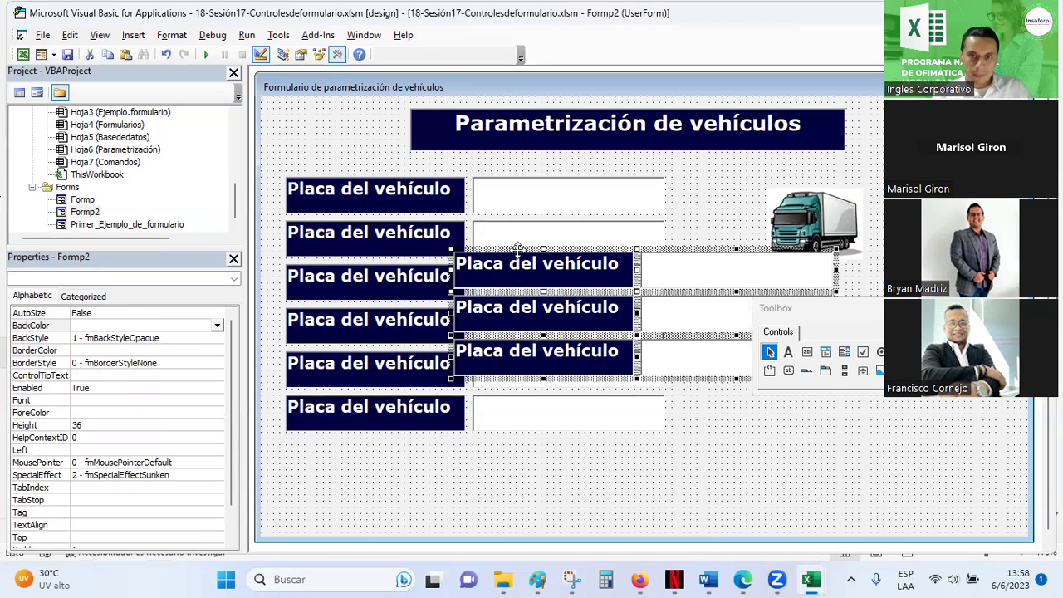
pyautogui.moveTo(516, 248); pyautogui.dragTo(338, 435)
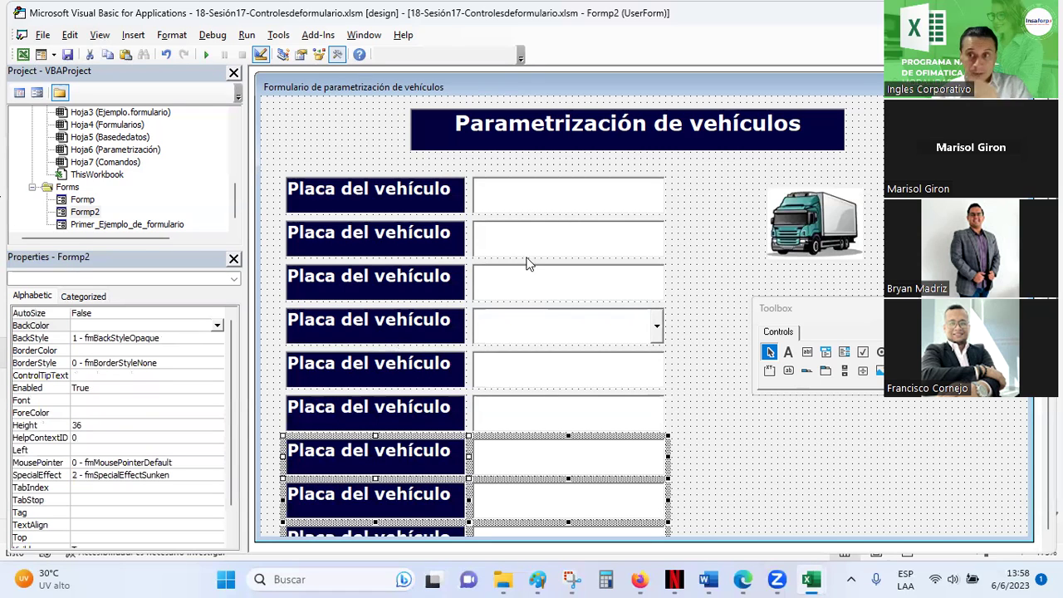
pyautogui.click(1033, 548)
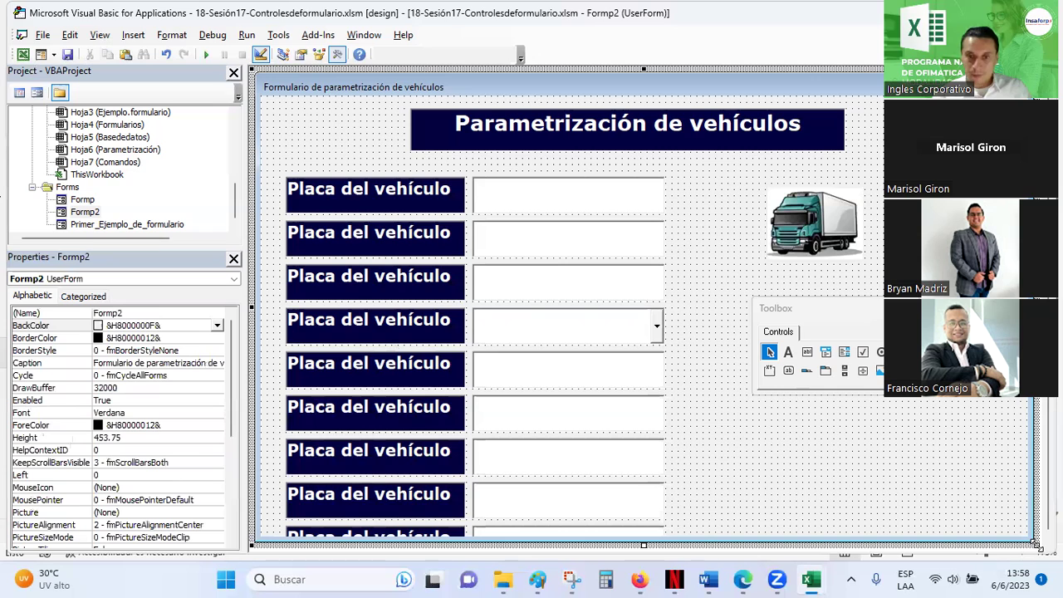
pyautogui.moveTo(1033, 544); pyautogui.dragTo(1033, 548)
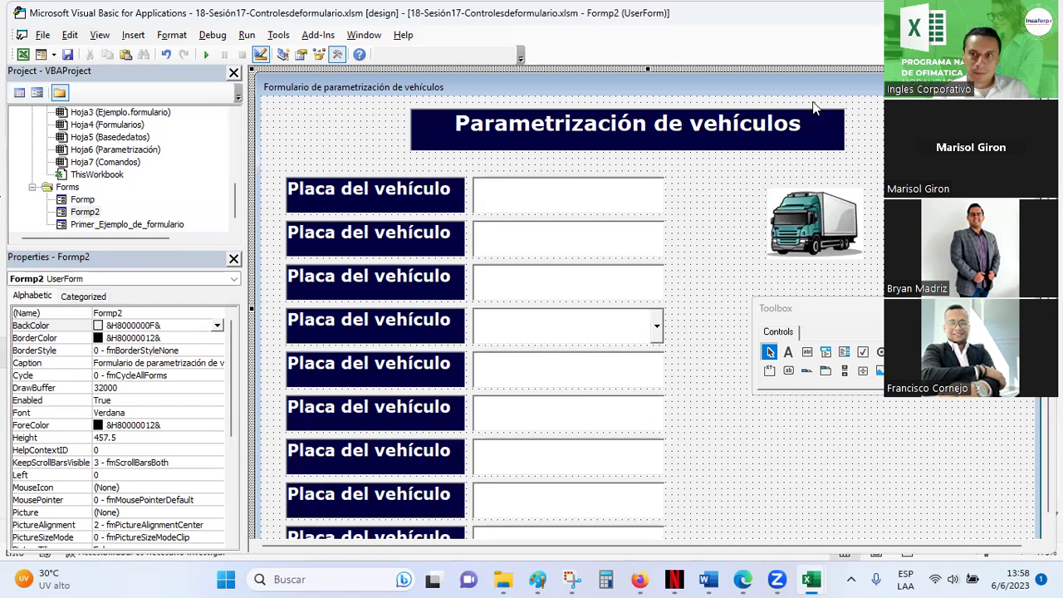
# Nudge the 'Parametrización de vehículos' title banner slightly higher.
pyautogui.click(753, 124)
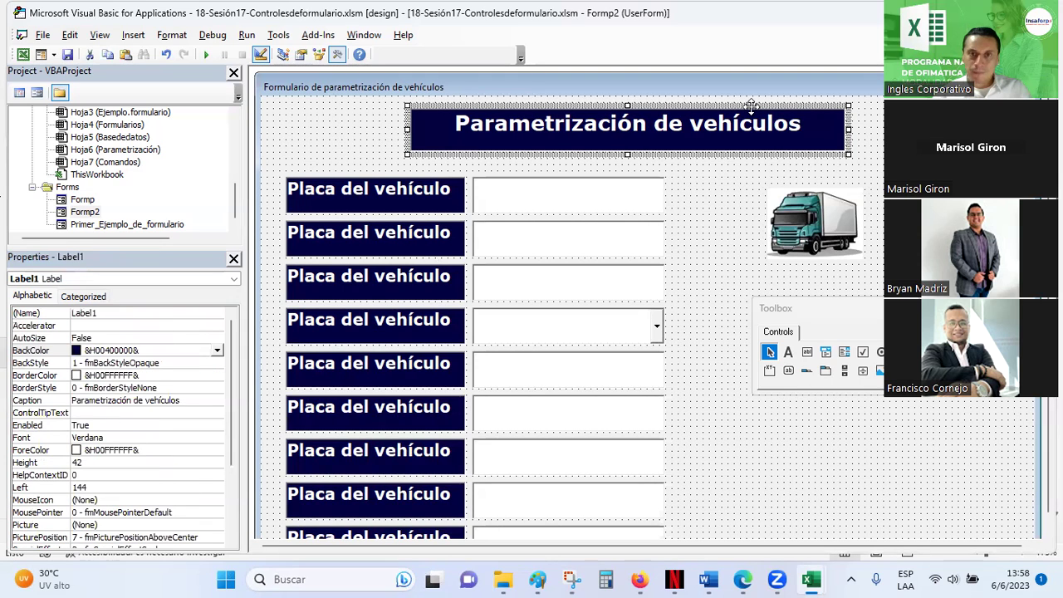
pyautogui.moveTo(754, 109); pyautogui.dragTo(755, 109)
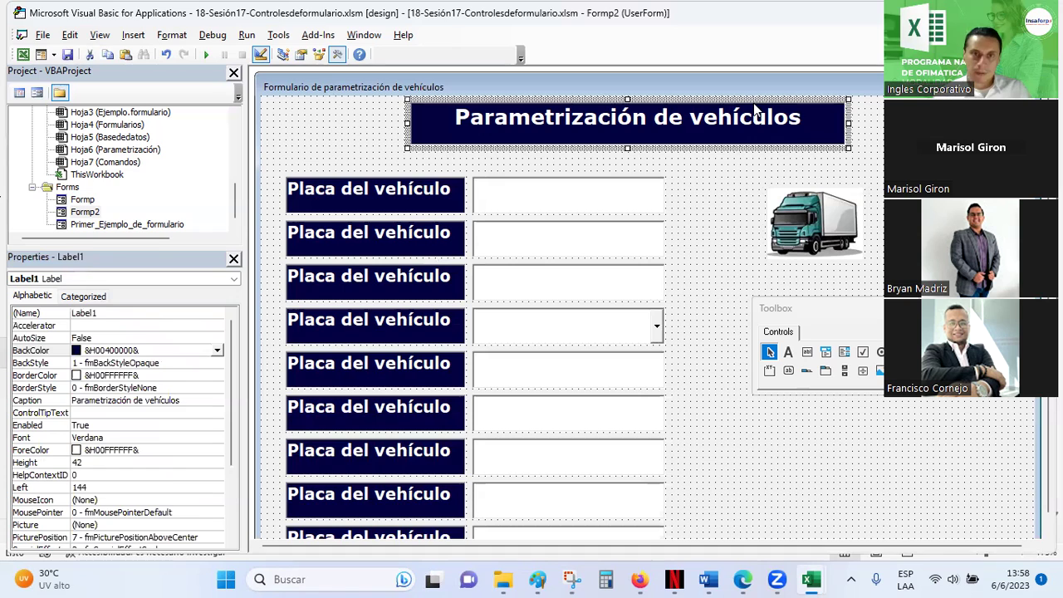
pyautogui.press('Tab')
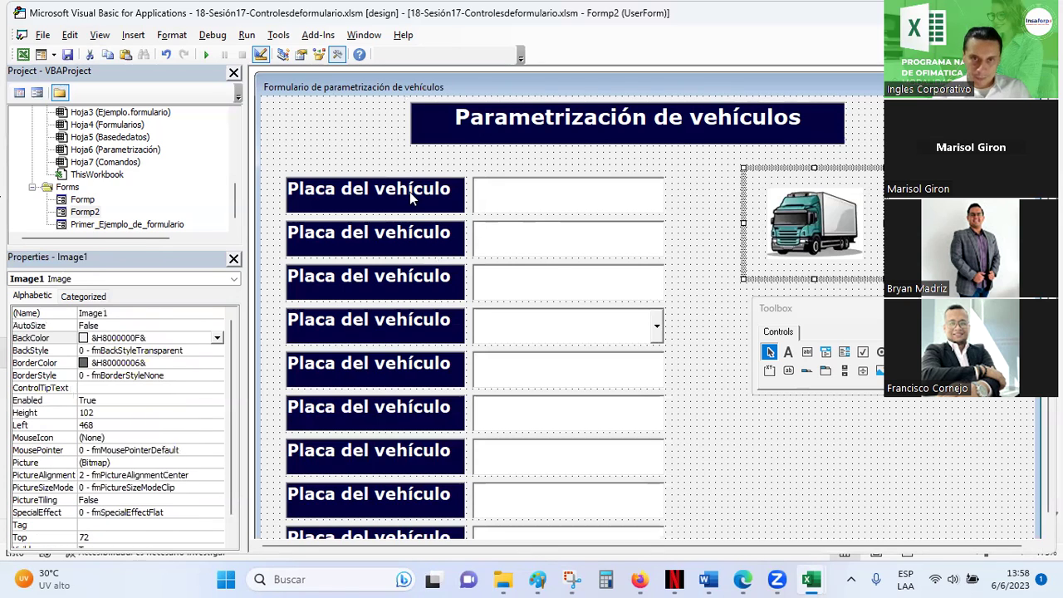
# Marquee-select all nine label-and-text-box rows and move them up beneath the title.
pyautogui.click(410, 195)
pyautogui.keyDown('ctrl'); pyautogui.click(489, 199); pyautogui.keyUp('ctrl')
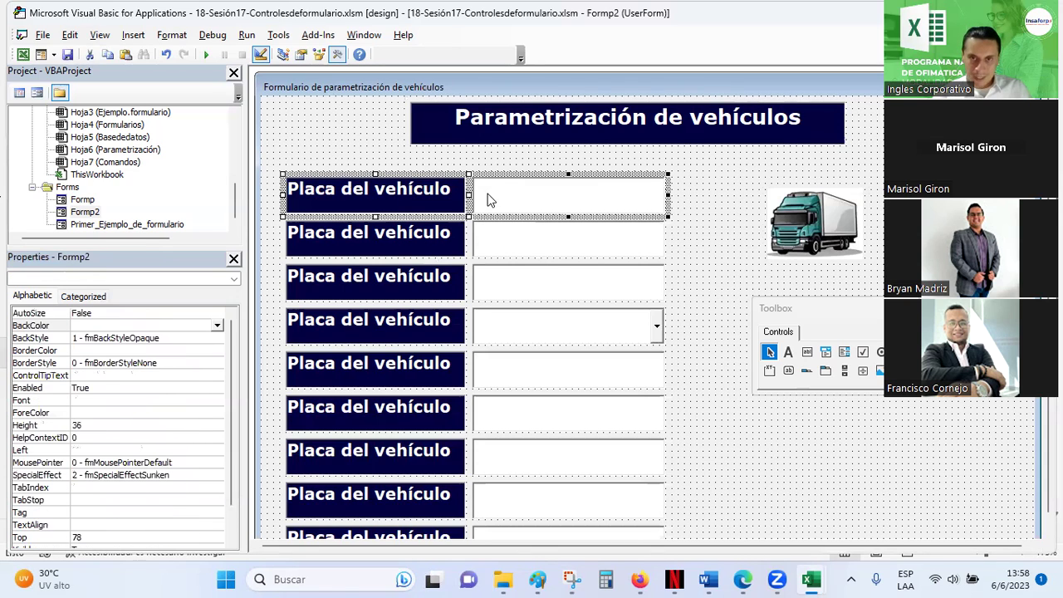
pyautogui.keyDown('ctrl'); pyautogui.click(419, 247); pyautogui.keyUp('ctrl')
pyautogui.keyDown('ctrl'); pyautogui.click(433, 301); pyautogui.keyUp('ctrl')
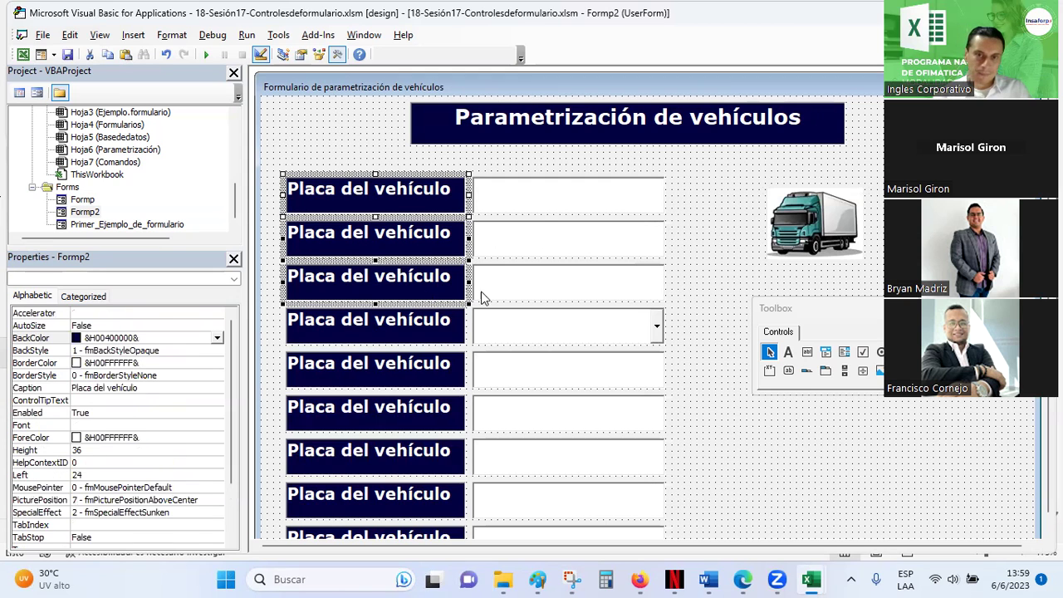
pyautogui.click(718, 432)
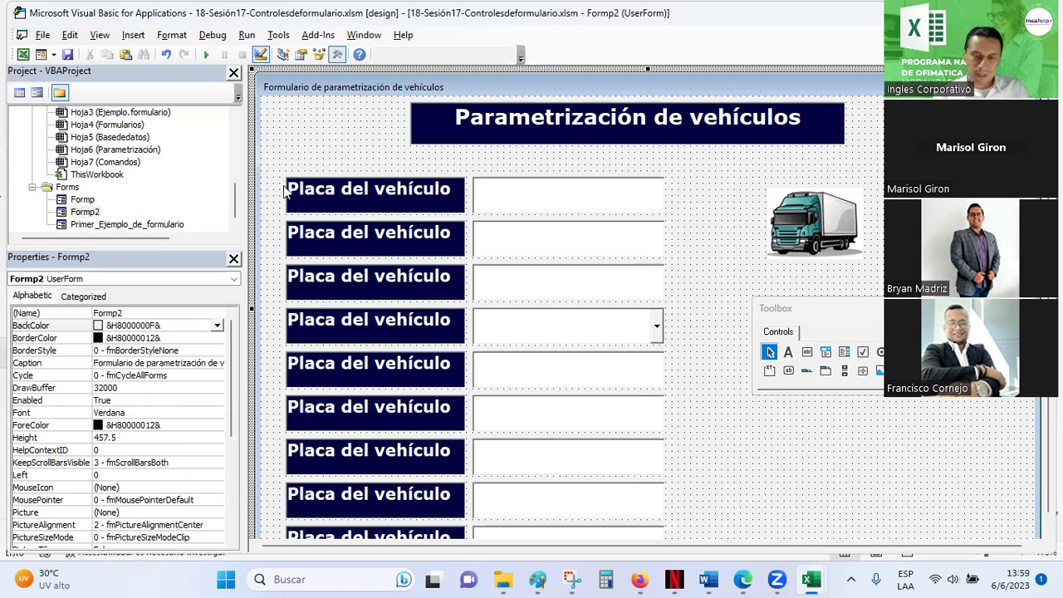
pyautogui.moveTo(285, 190); pyautogui.dragTo(713, 573)
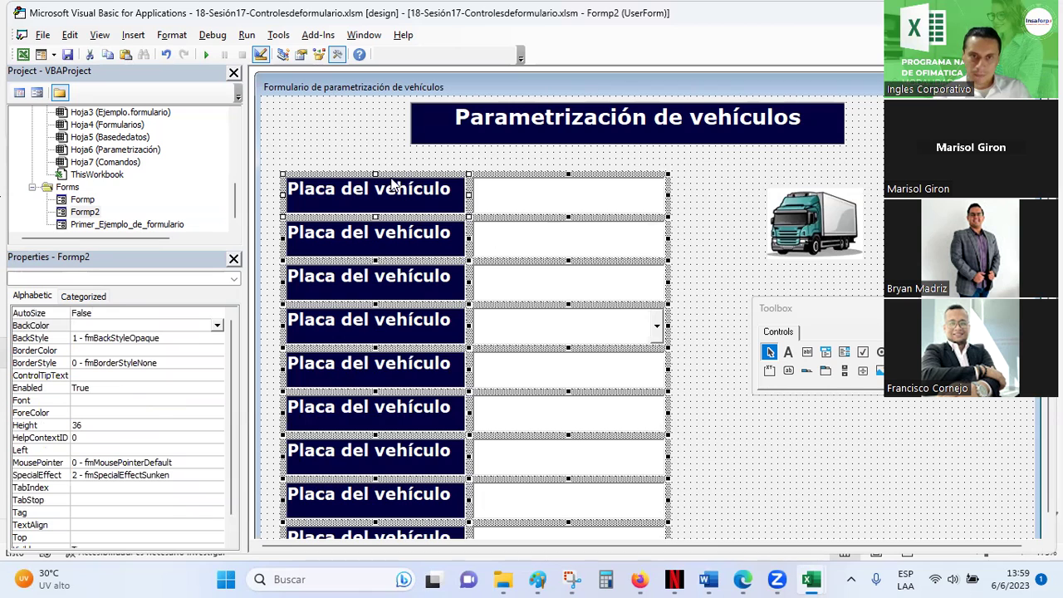
pyautogui.moveTo(393, 185); pyautogui.dragTo(396, 154)
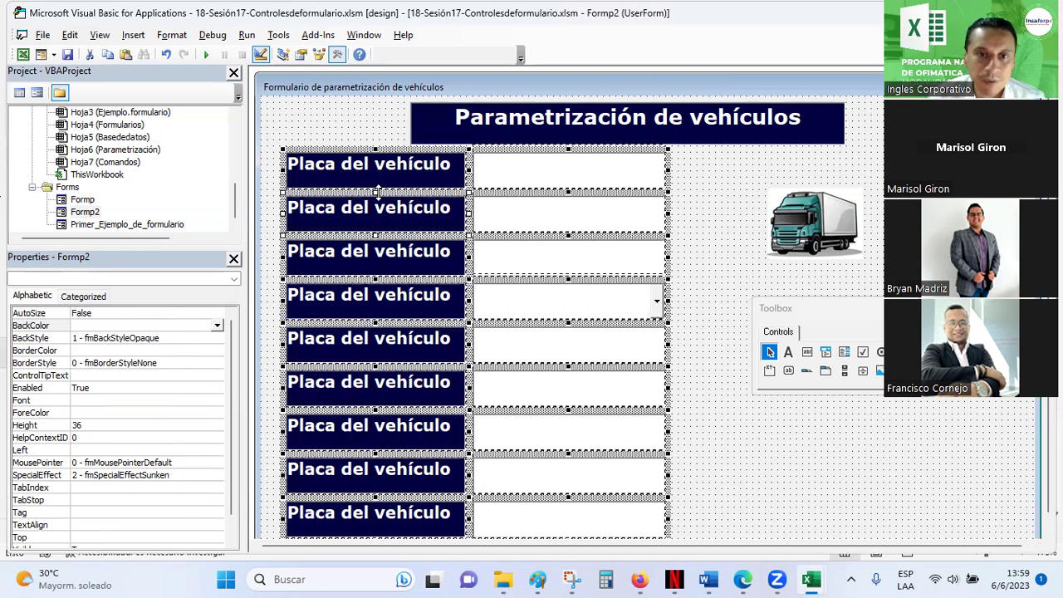
# Shorten the first 'Placa del vehículo' label to height 30.
pyautogui.click(723, 279)
pyautogui.click(445, 179)
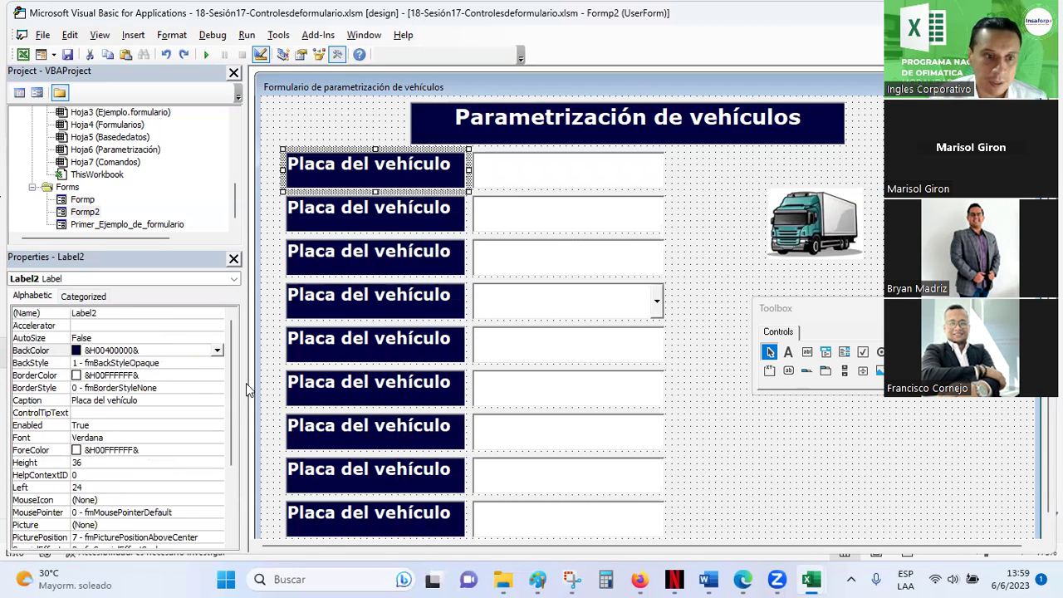
pyautogui.moveTo(375, 192); pyautogui.dragTo(375, 185)
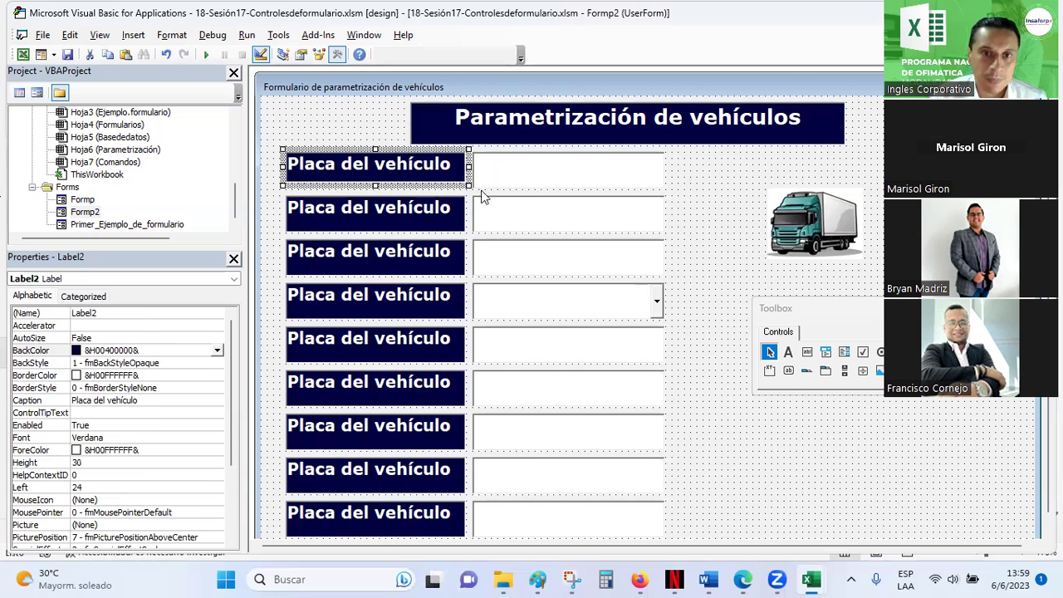
pyautogui.click(535, 178)
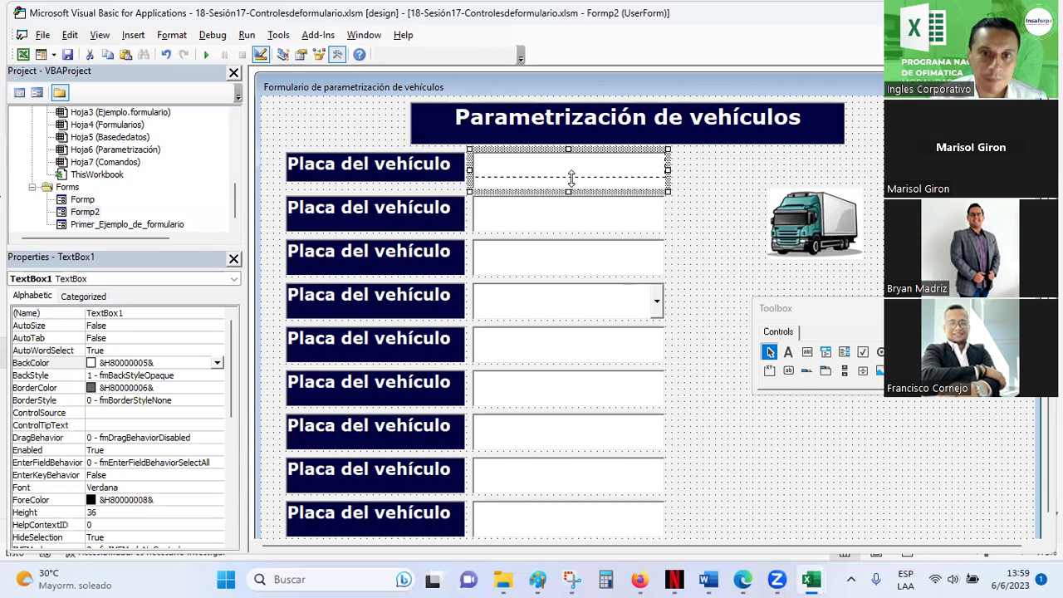
# Move the second label-and-textbox row up against the first row.
pyautogui.click(453, 222)
pyautogui.click(505, 219)
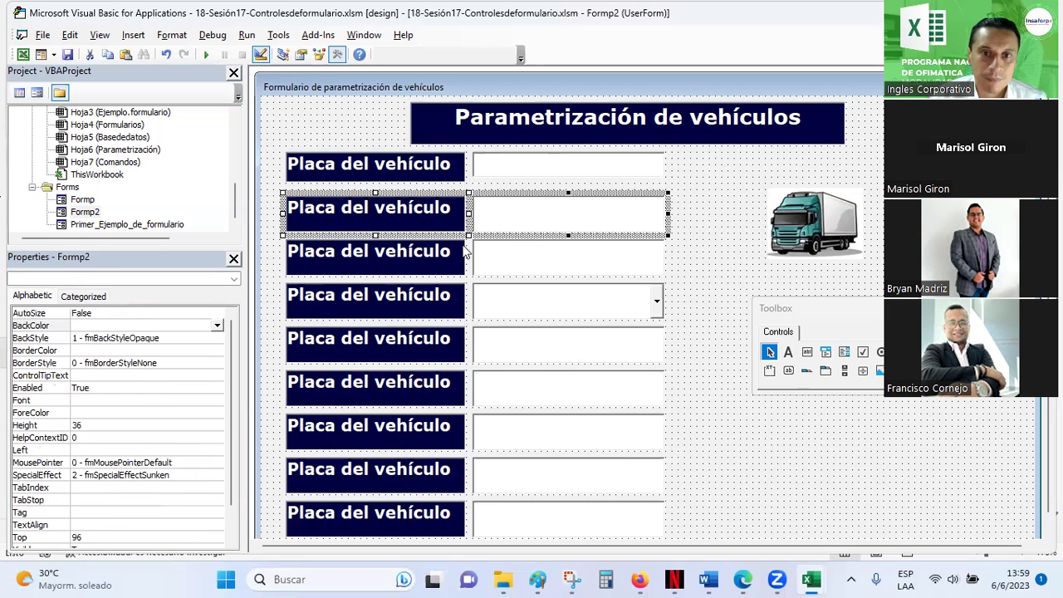
pyautogui.click(374, 232)
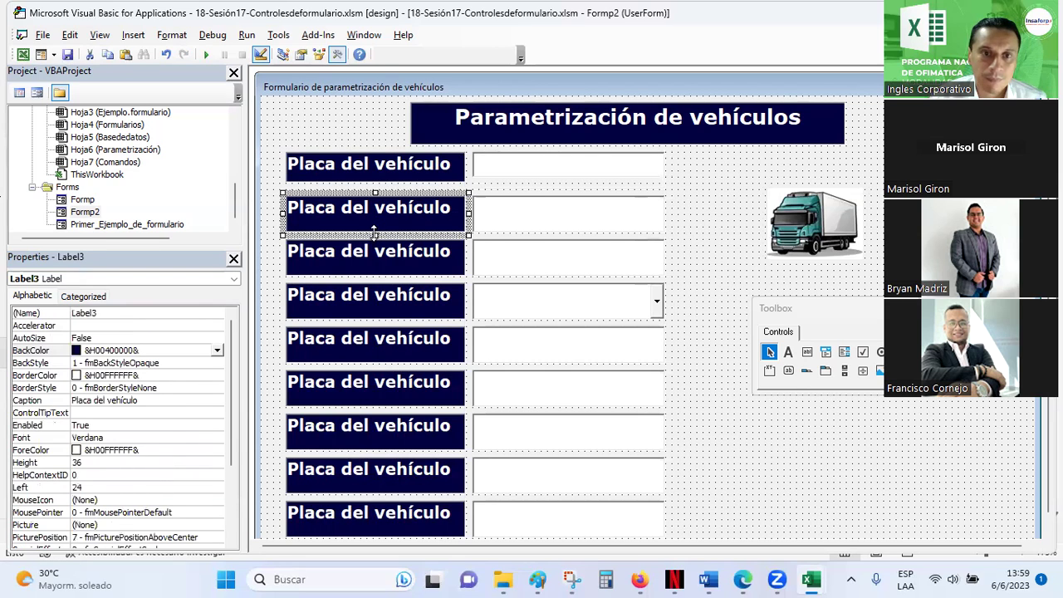
pyautogui.click(495, 222)
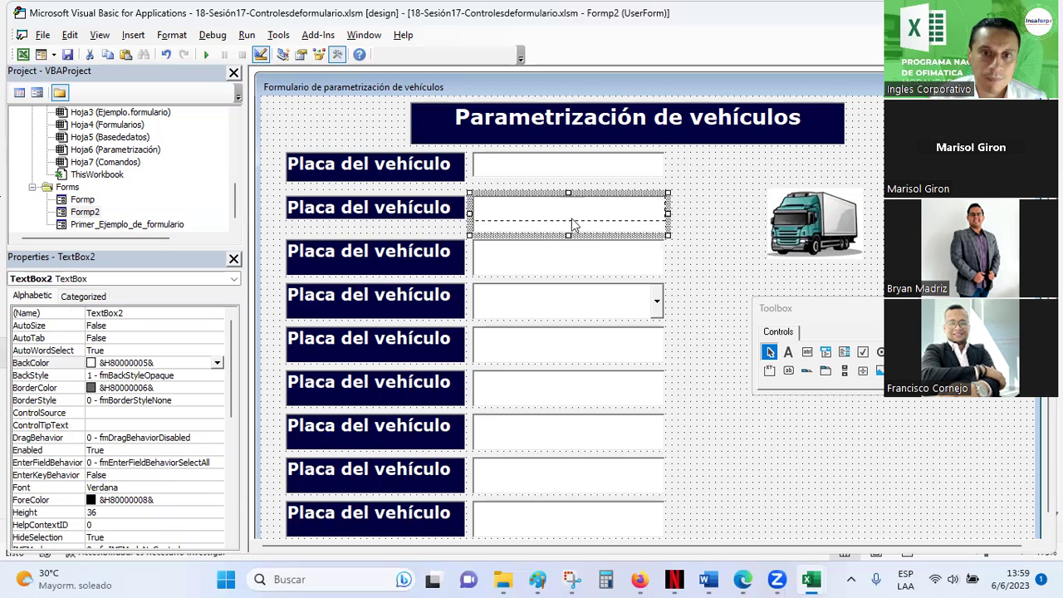
pyautogui.click(437, 228)
pyautogui.click(417, 209)
pyautogui.keyDown('ctrl'); pyautogui.click(503, 221); pyautogui.keyUp('ctrl')
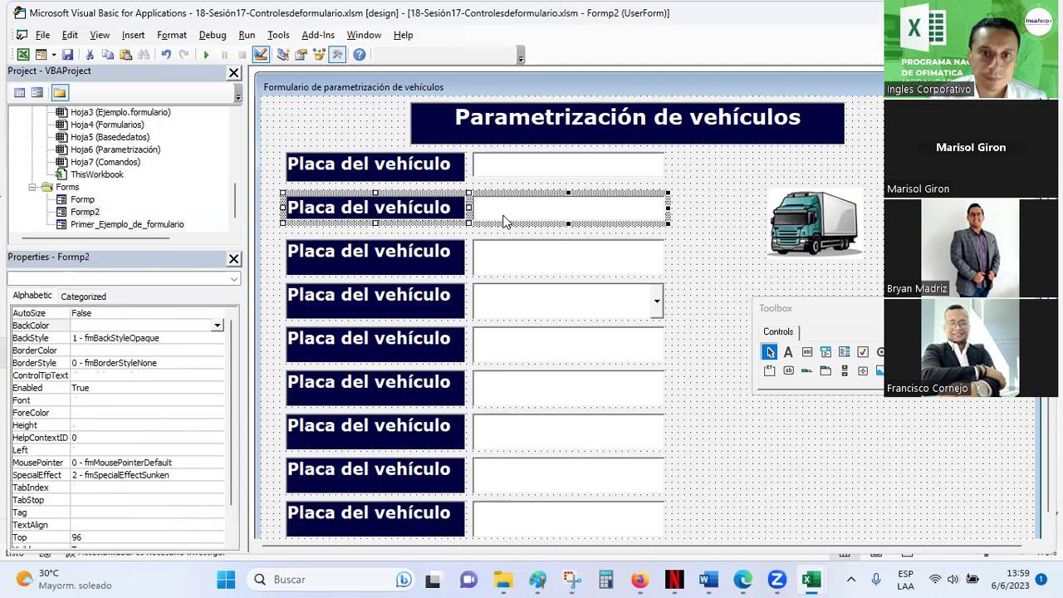
pyautogui.moveTo(450, 191); pyautogui.dragTo(451, 185)
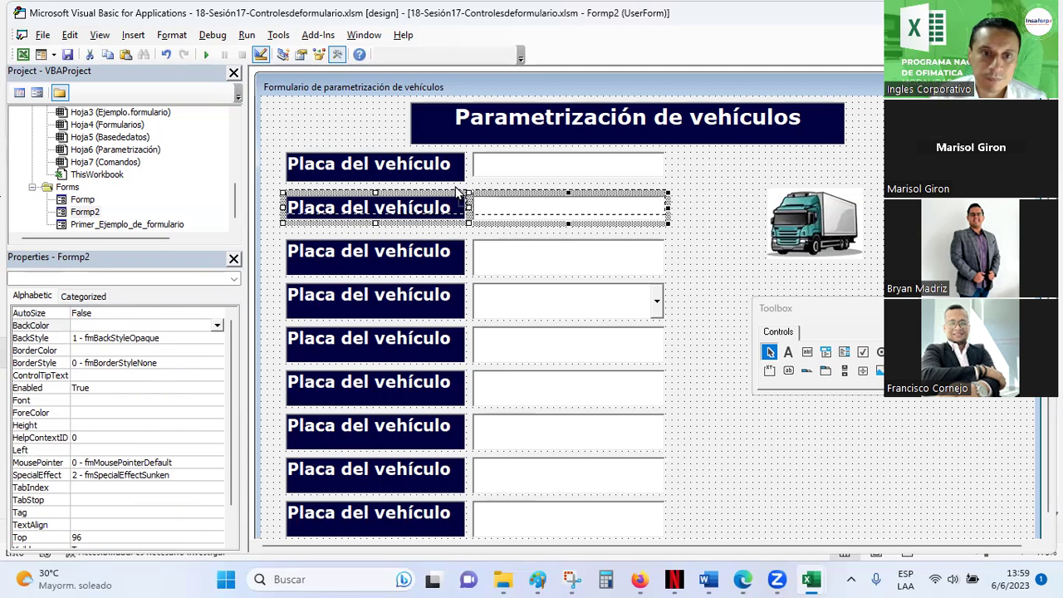
# Shorten the third textbox to height 24.75 and move the third row up under the second.
pyautogui.click(404, 262)
pyautogui.click(495, 273)
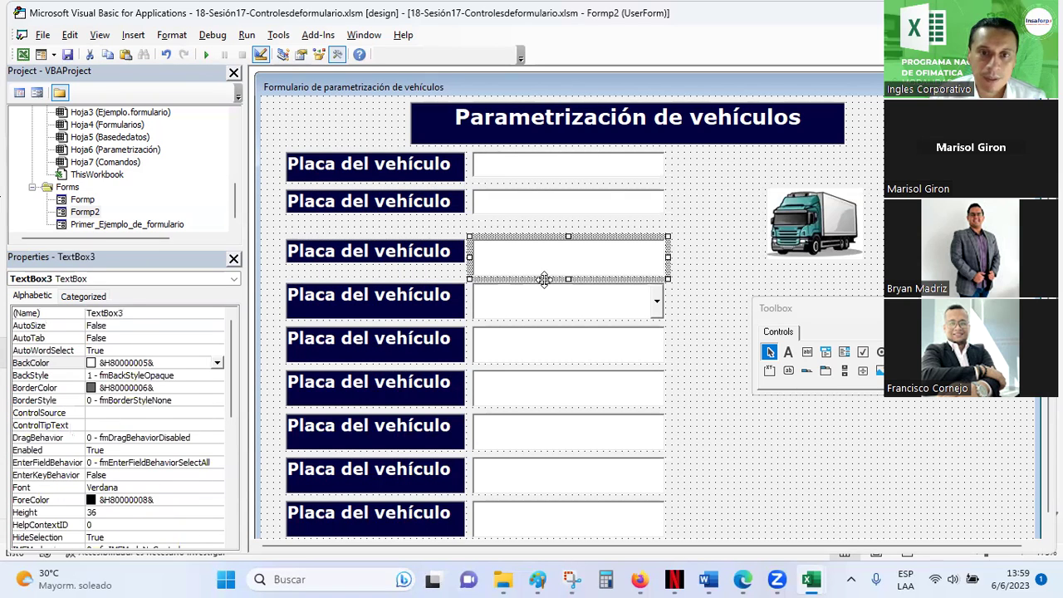
pyautogui.moveTo(573, 264); pyautogui.dragTo(573, 266)
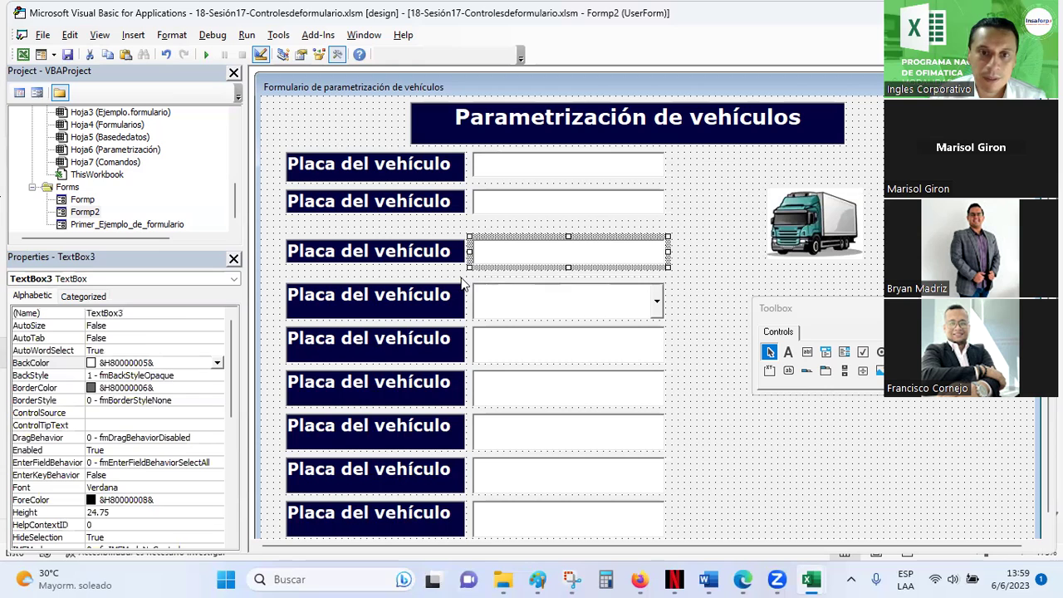
pyautogui.keyDown('ctrl'); pyautogui.click(454, 261); pyautogui.keyUp('ctrl')
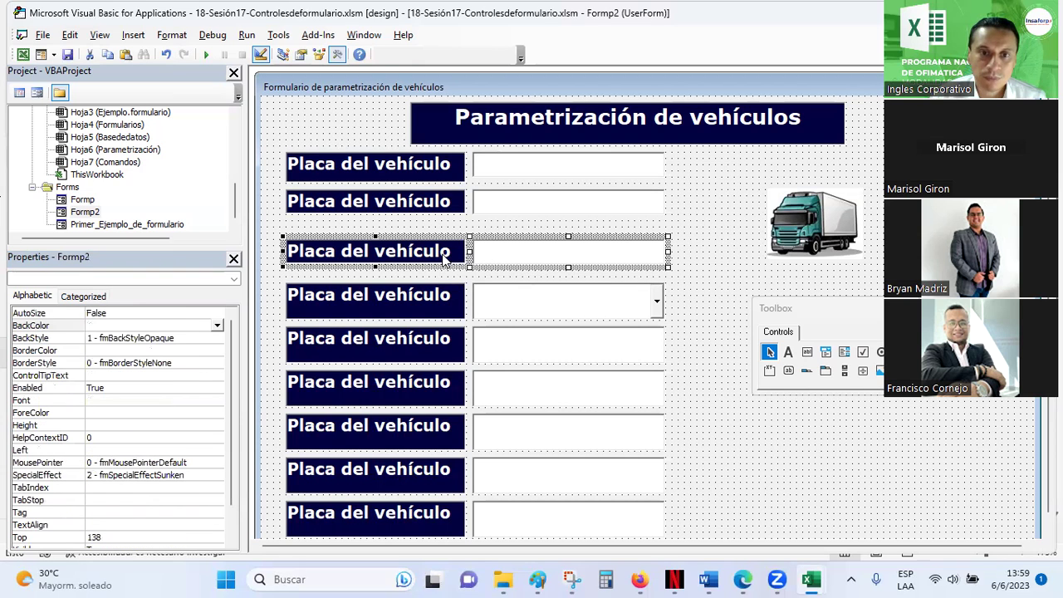
pyautogui.moveTo(446, 226); pyautogui.dragTo(446, 226)
# Shorten the drop-down box and move its row up tight under the third row.
pyautogui.click(418, 301)
pyautogui.keyDown('ctrl'); pyautogui.click(496, 297); pyautogui.keyUp('ctrl')
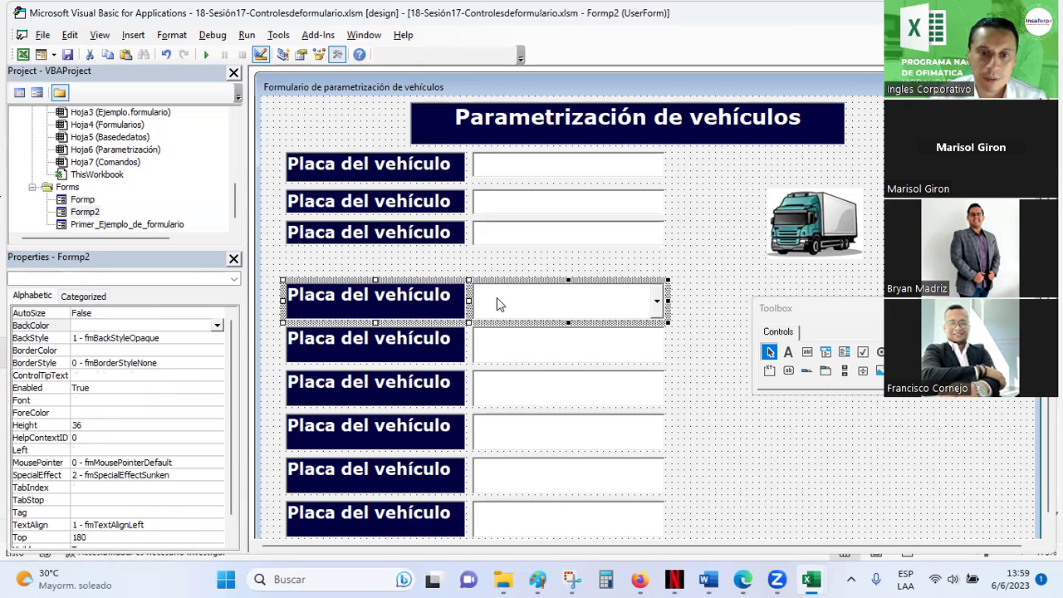
pyautogui.click(523, 253)
pyautogui.click(371, 316)
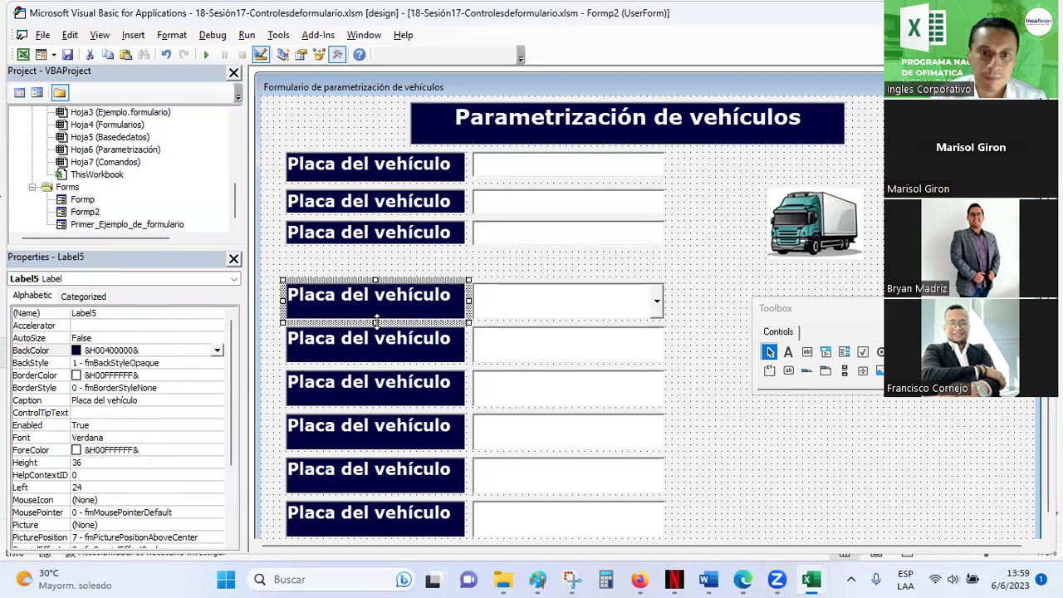
pyautogui.click(527, 301)
pyautogui.moveTo(563, 321); pyautogui.dragTo(571, 312)
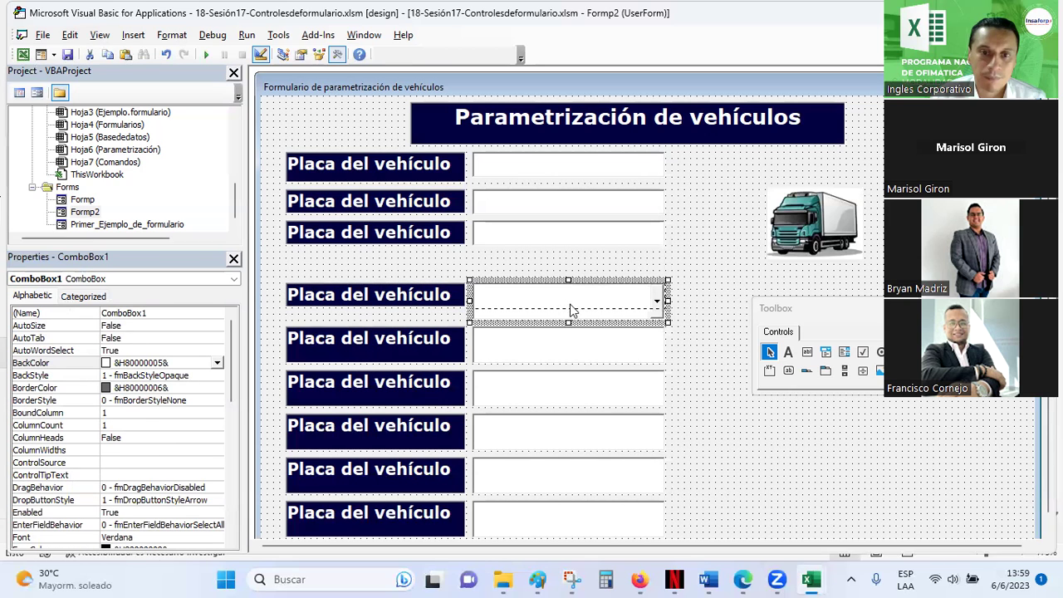
pyautogui.keyDown('ctrl'); pyautogui.click(448, 298); pyautogui.keyUp('ctrl')
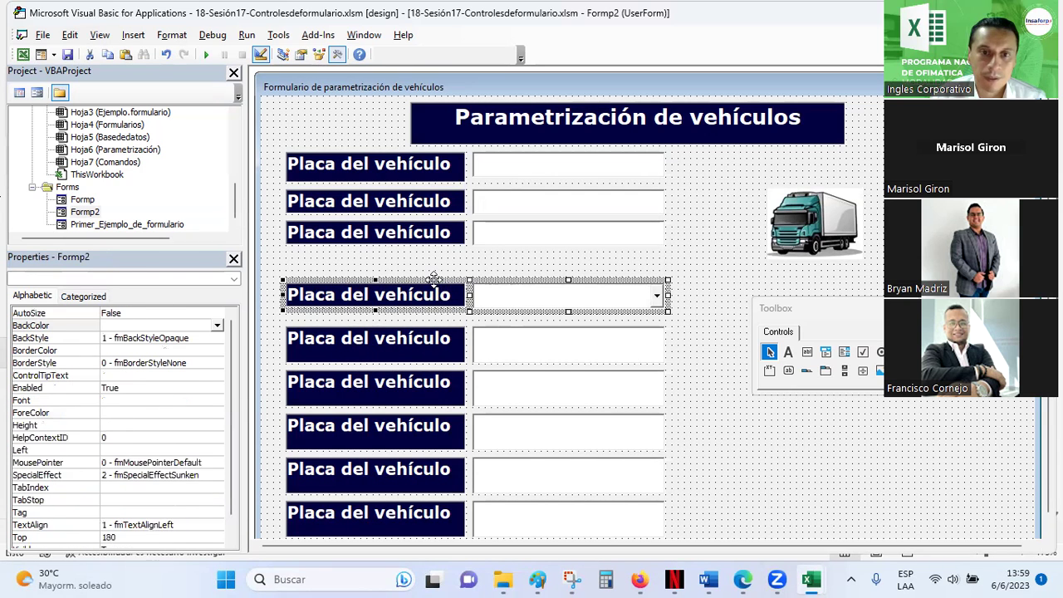
pyautogui.moveTo(433, 276); pyautogui.dragTo(434, 245)
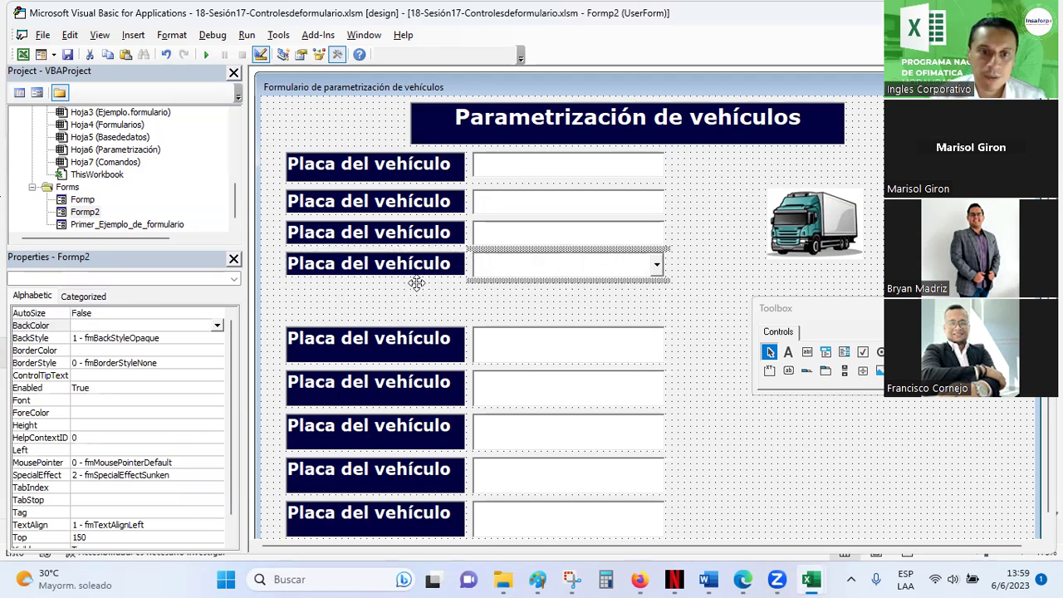
pyautogui.click(404, 323)
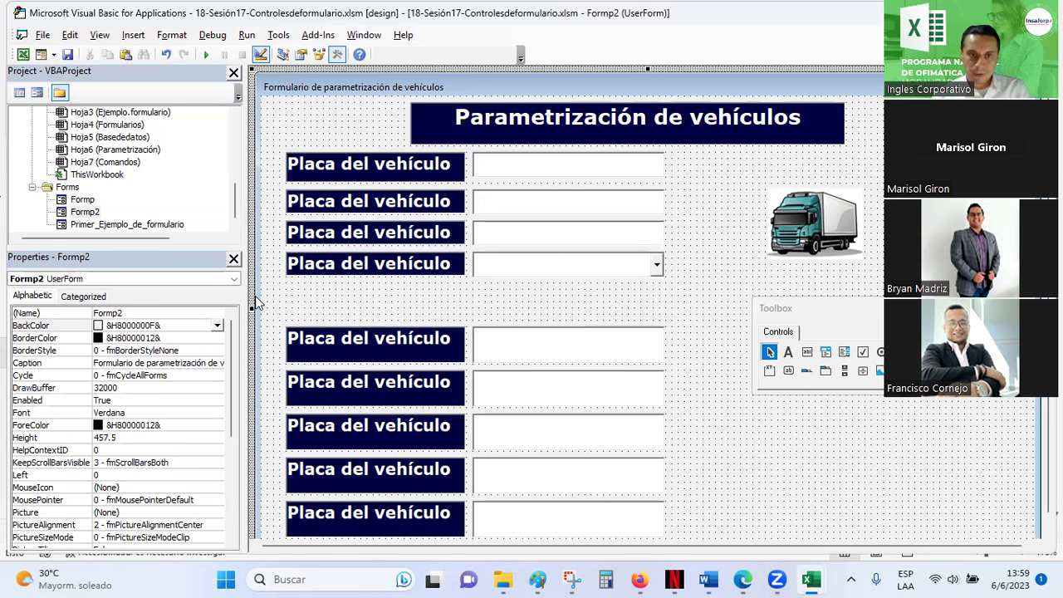
# Delete the bottom five rows and paste a copy of the top three label-textbox rows.
pyautogui.moveTo(572, 484); pyautogui.dragTo(673, 558)
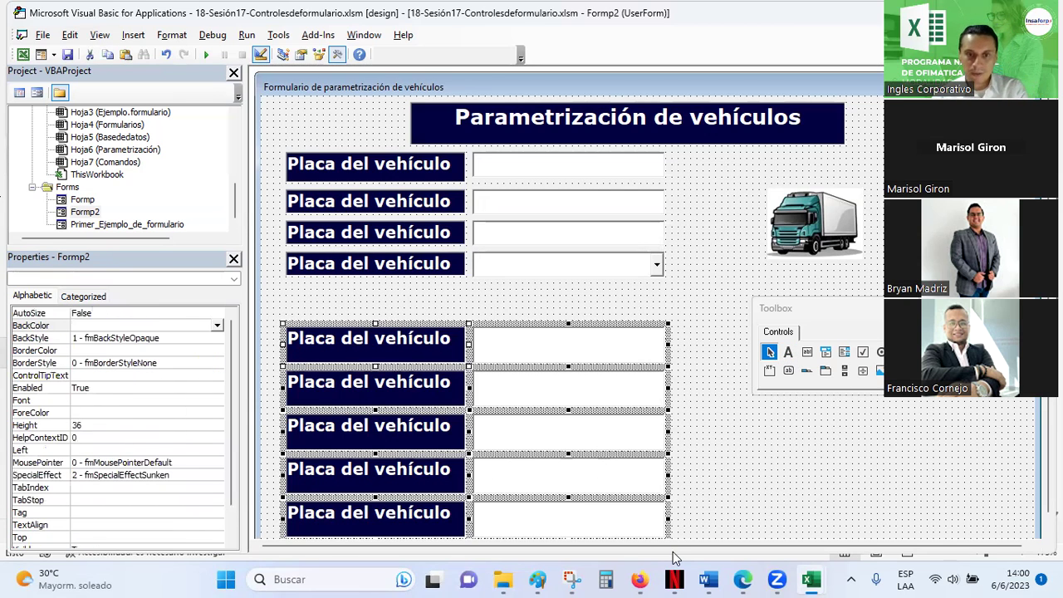
pyautogui.press('Delete')
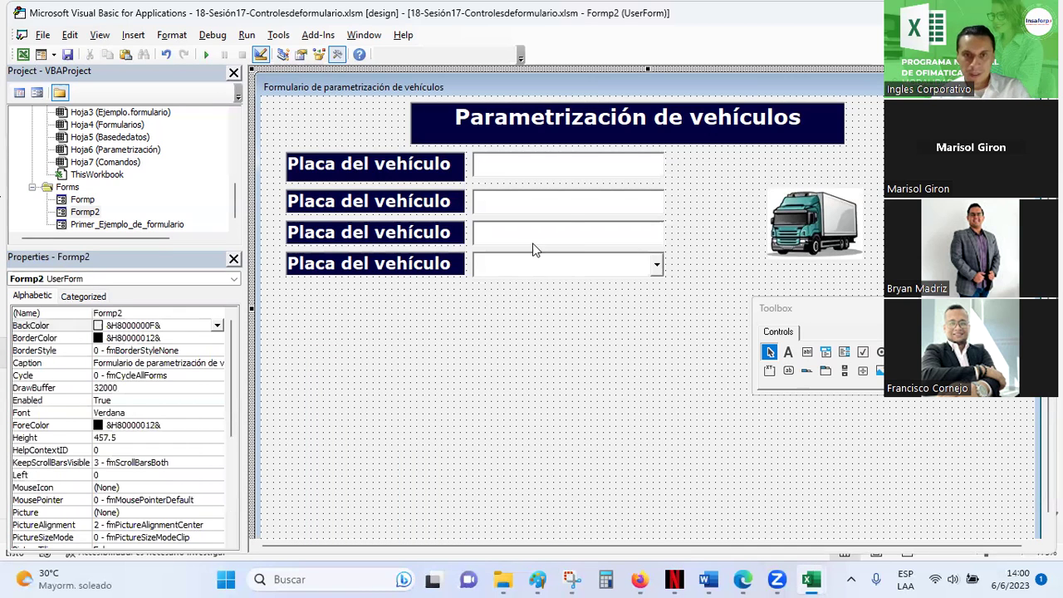
pyautogui.click(529, 235)
pyautogui.click(433, 178)
pyautogui.keyDown('ctrl'); pyautogui.click(486, 166); pyautogui.keyUp('ctrl')
pyautogui.keyDown('ctrl'); pyautogui.click(456, 199); pyautogui.keyUp('ctrl')
pyautogui.keyDown('ctrl'); pyautogui.click(493, 202); pyautogui.keyUp('ctrl')
pyautogui.keyDown('ctrl'); pyautogui.click(491, 234); pyautogui.keyUp('ctrl')
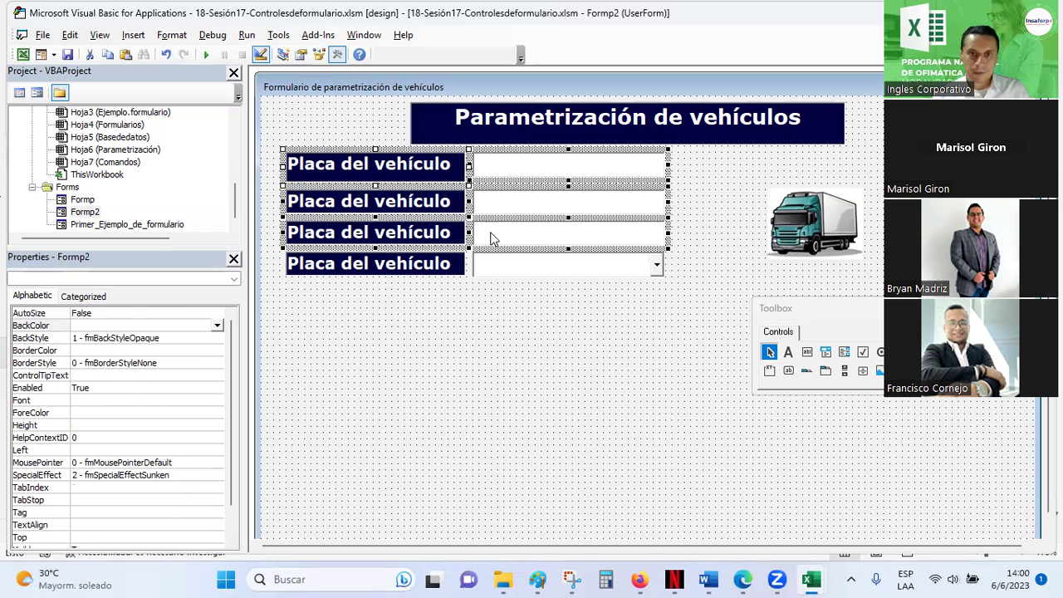
pyautogui.click(290, 287)
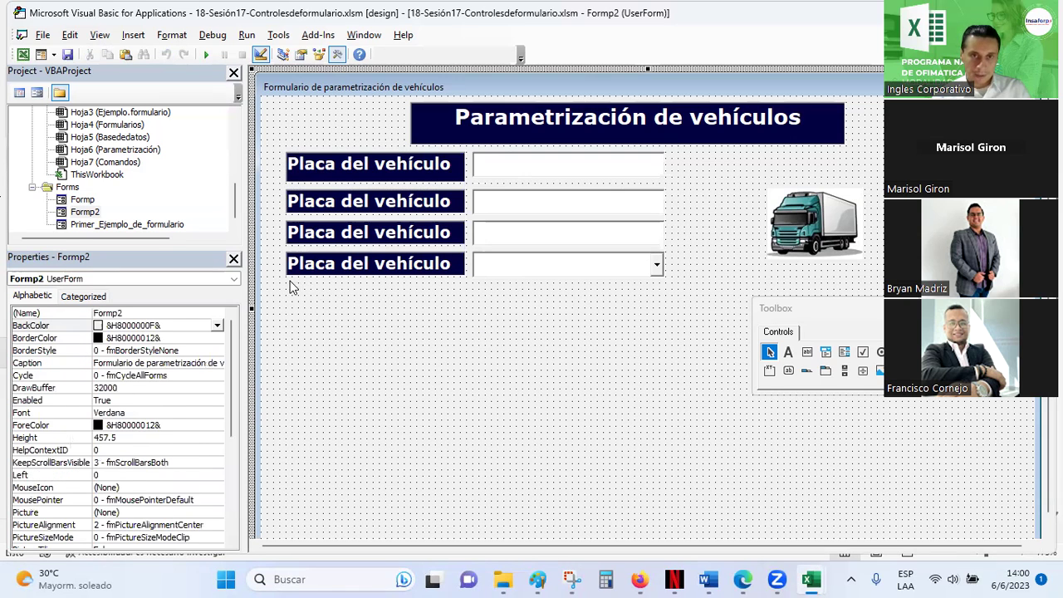
pyautogui.hotkey('ctrl', 'v')
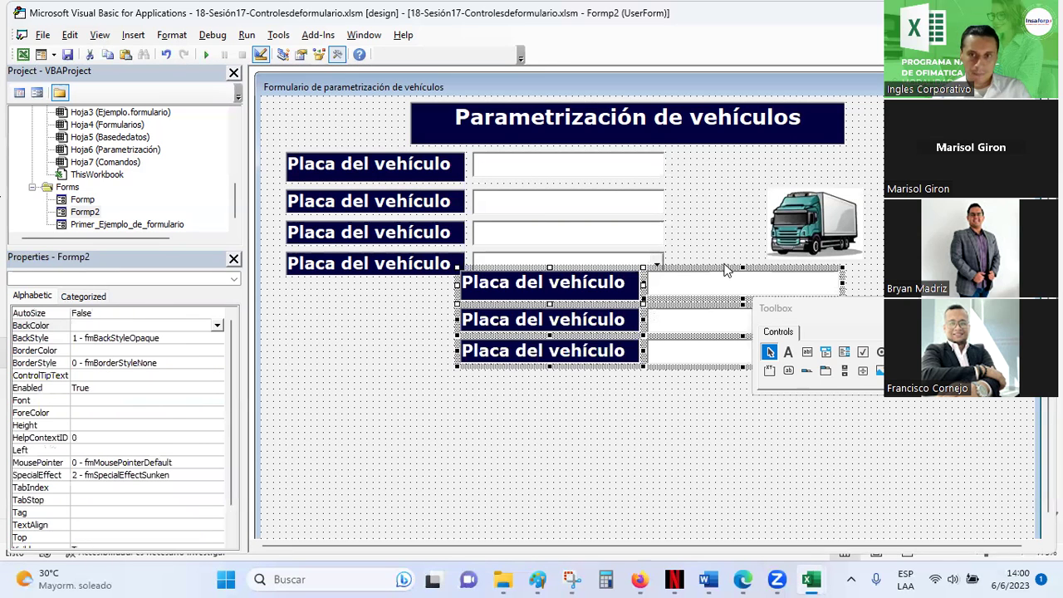
pyautogui.moveTo(718, 272); pyautogui.dragTo(546, 286)
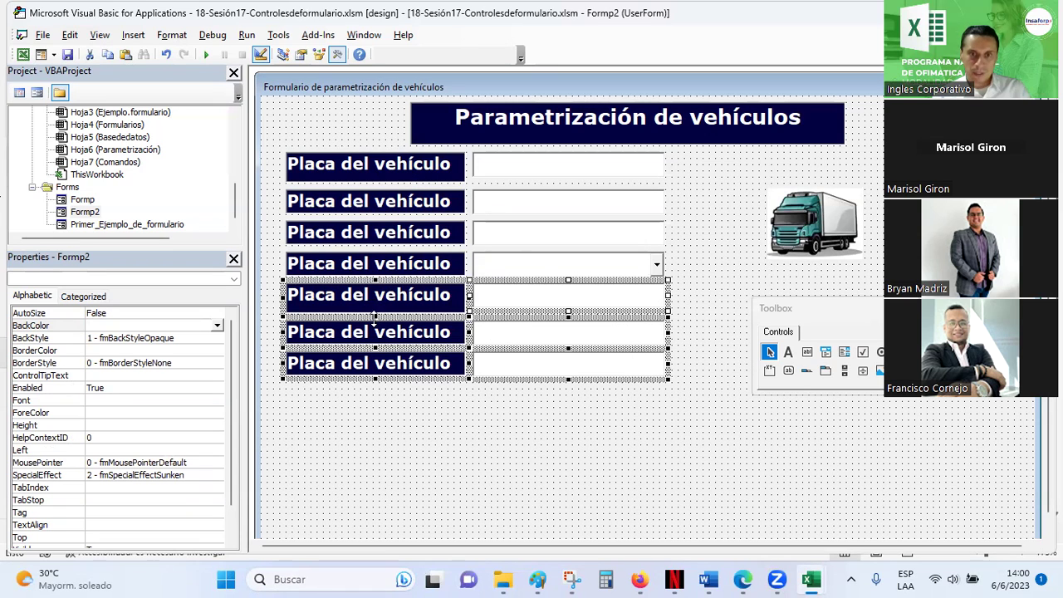
# Duplicate the row 6 and 7 label-textbox pairs and place the copies below the last row.
pyautogui.click(322, 409)
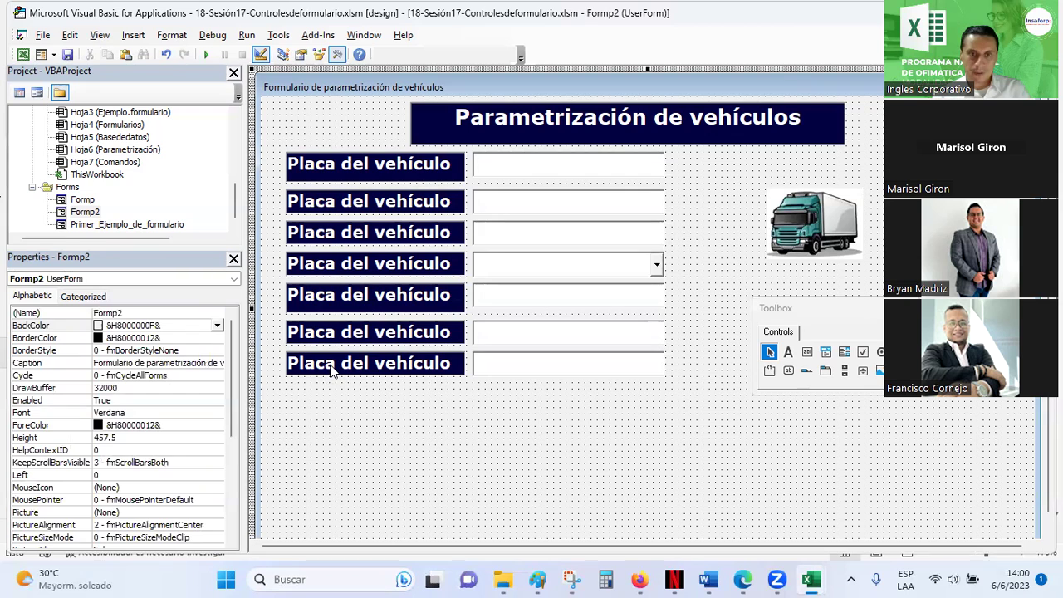
pyautogui.click(332, 369)
pyautogui.keyDown('ctrl'); pyautogui.click(354, 341); pyautogui.keyUp('ctrl')
pyautogui.keyDown('ctrl'); pyautogui.click(508, 343); pyautogui.keyUp('ctrl')
pyautogui.keyDown('ctrl'); pyautogui.click(518, 366); pyautogui.keyUp('ctrl')
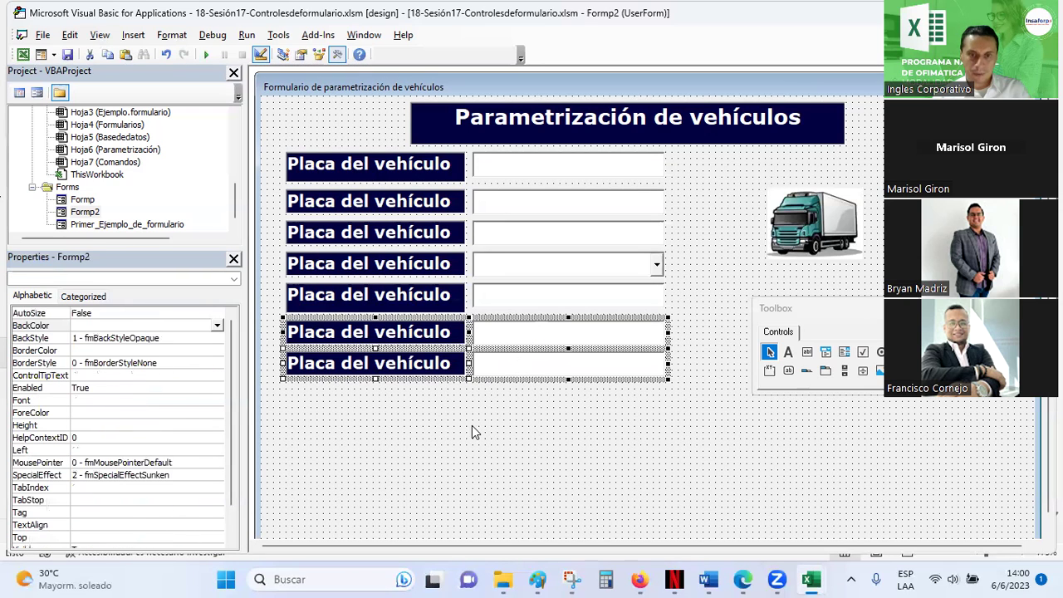
pyautogui.click(286, 390)
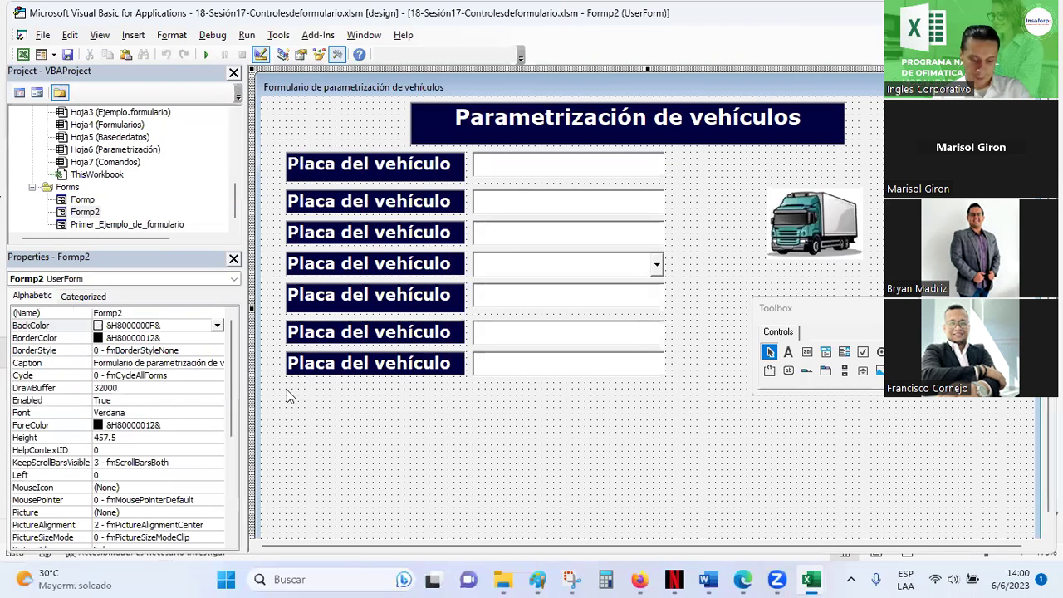
pyautogui.hotkey('ctrl', 'v')
pyautogui.moveTo(662, 284); pyautogui.dragTo(488, 385)
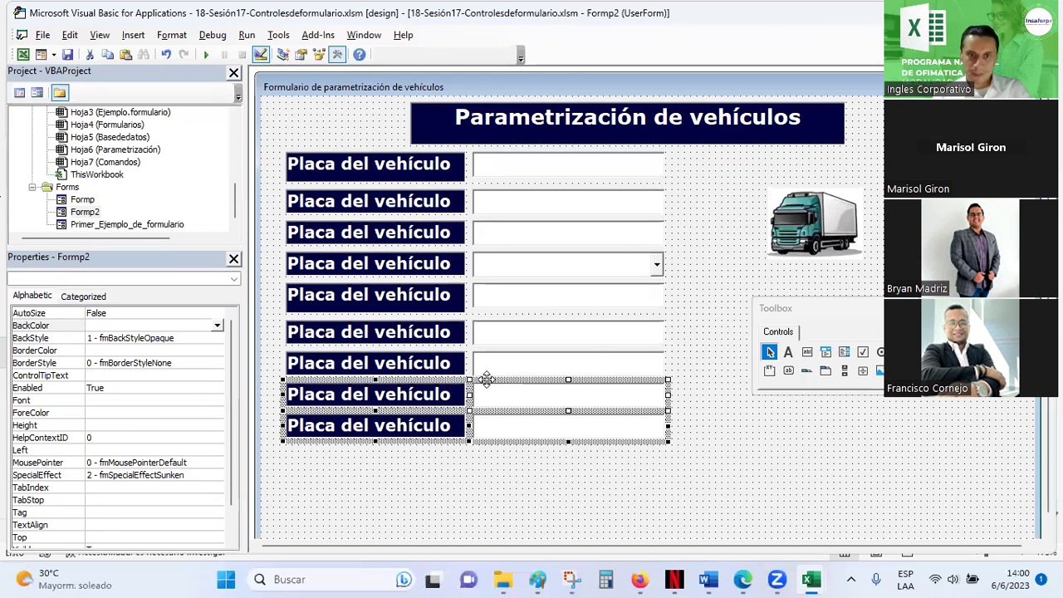
# Check the properties of the top label and each row's textbox in turn.
pyautogui.click(408, 168)
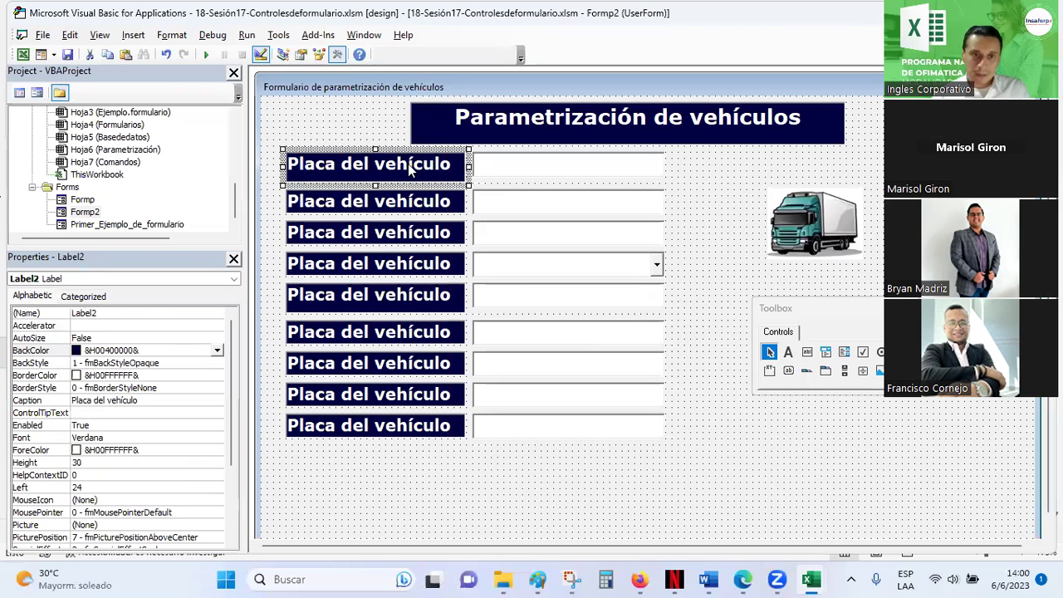
pyautogui.click(520, 167)
pyautogui.click(514, 205)
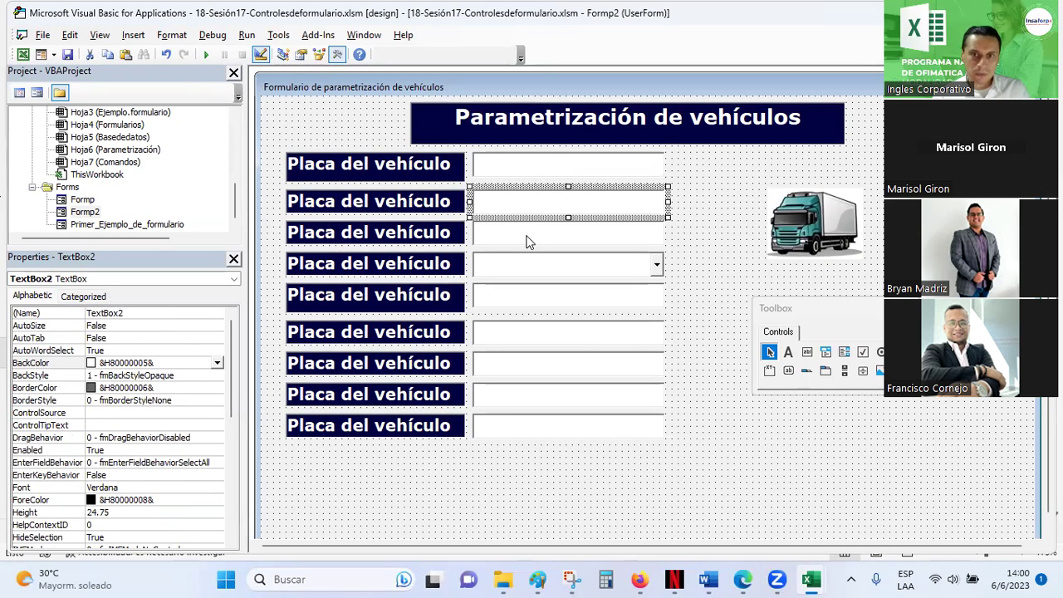
pyautogui.click(525, 242)
pyautogui.click(518, 297)
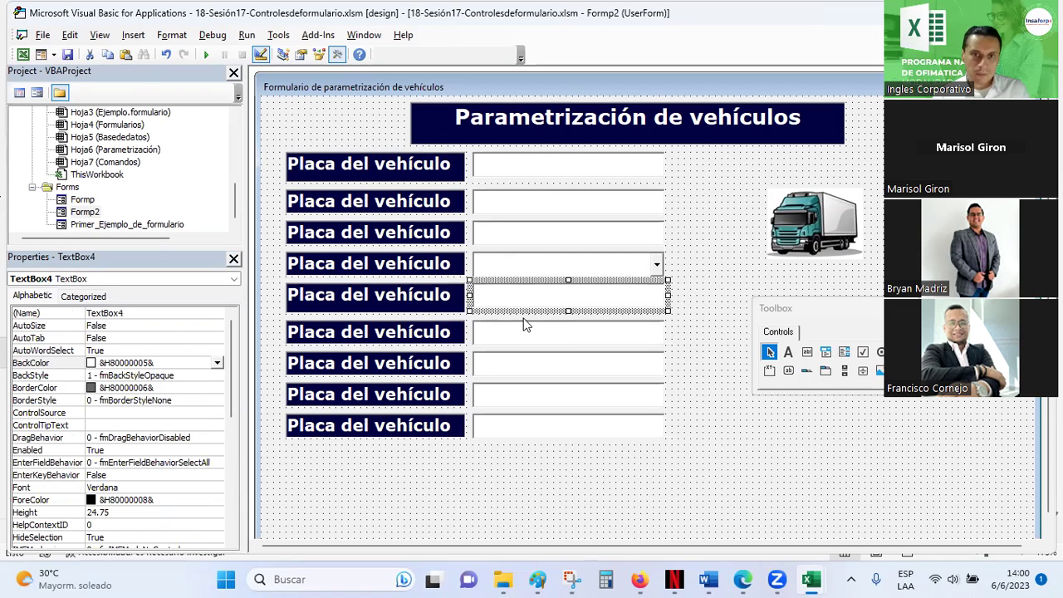
pyautogui.click(528, 328)
pyautogui.click(520, 359)
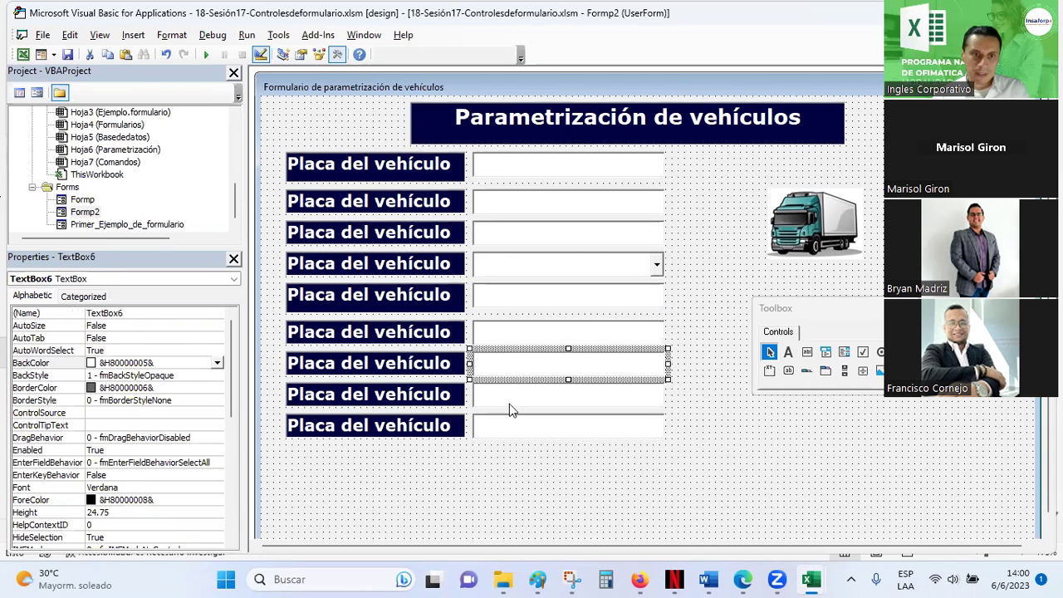
pyautogui.click(510, 402)
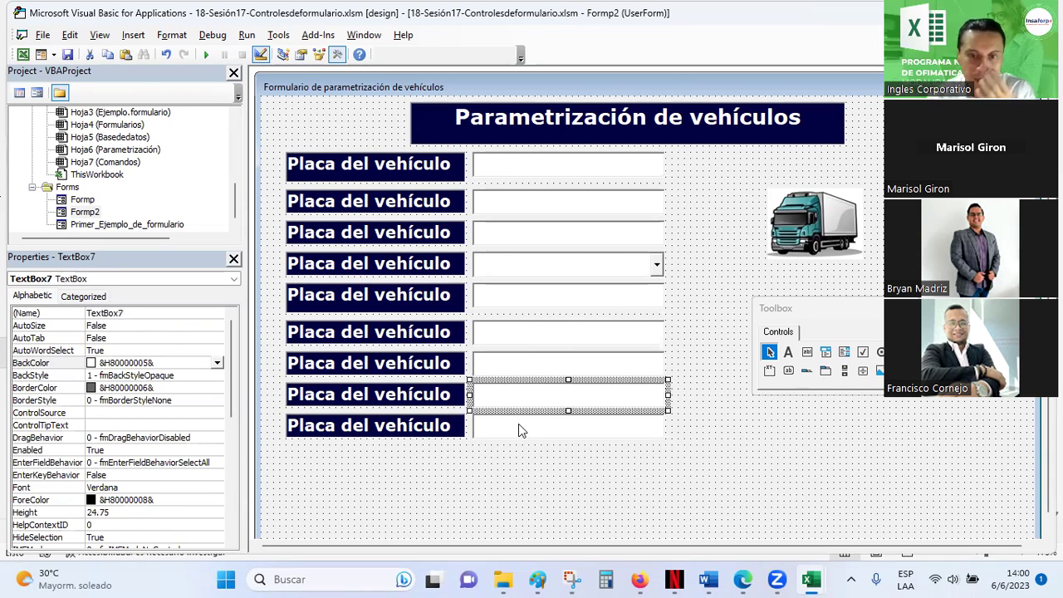
pyautogui.click(518, 424)
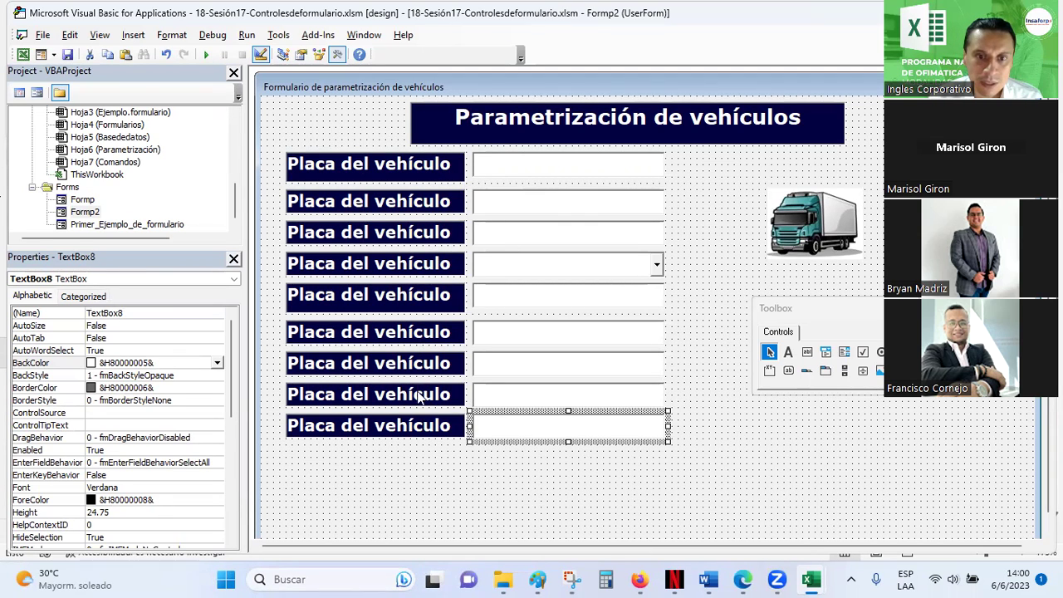
# Duplicate the last 'Placa del vehículo' label-textbox pair.
pyautogui.click(384, 431)
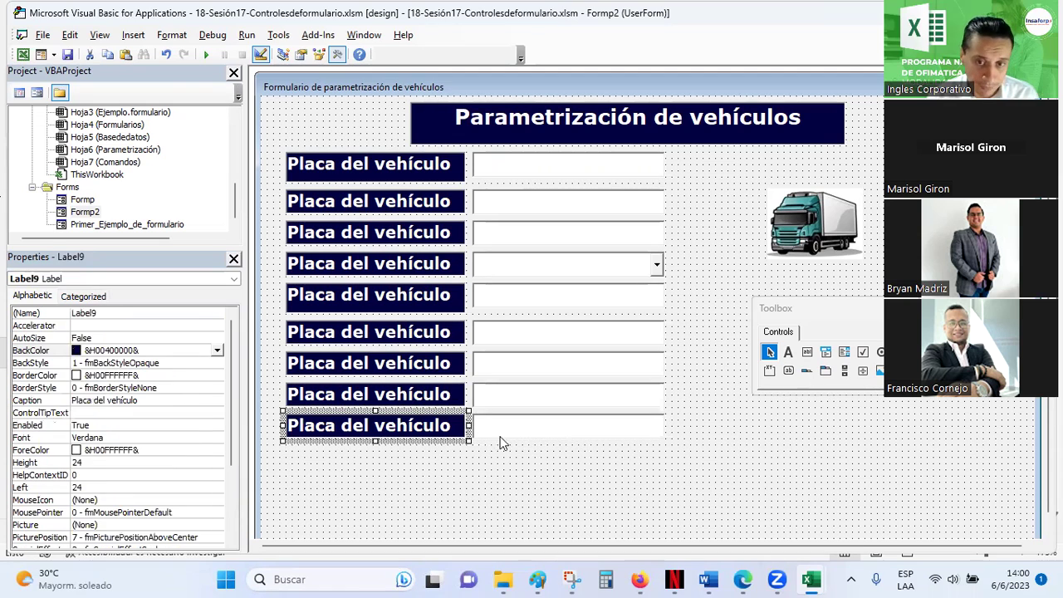
pyautogui.keyDown('ctrl'); pyautogui.click(524, 431); pyautogui.keyUp('ctrl')
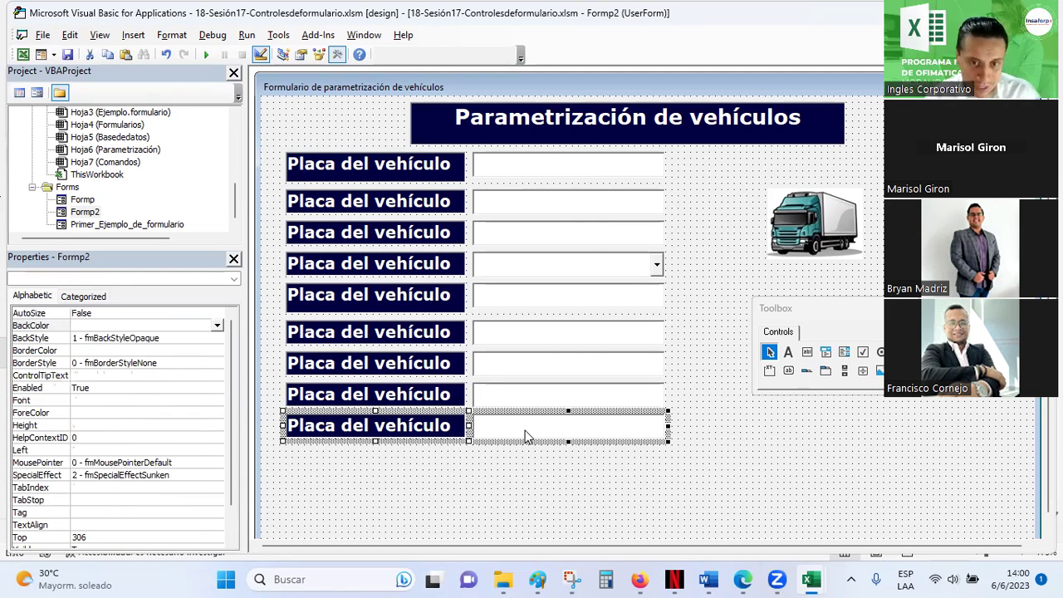
pyautogui.hotkey('ctrl', 'v')
# Place the copied pair as a new bottom row and move the toolbox palette away from the rows.
pyautogui.moveTo(535, 313)
pyautogui.mouseDown()
pyautogui.moveTo(353, 471)
pyautogui.moveTo(359, 455)
pyautogui.mouseUp()
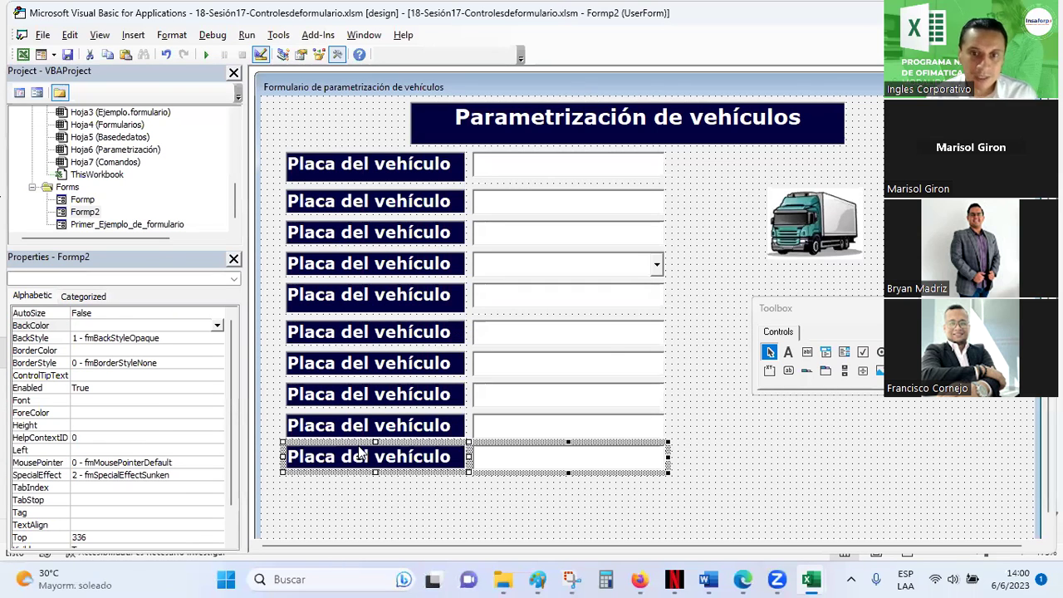
pyautogui.click(747, 348)
pyautogui.click(859, 313)
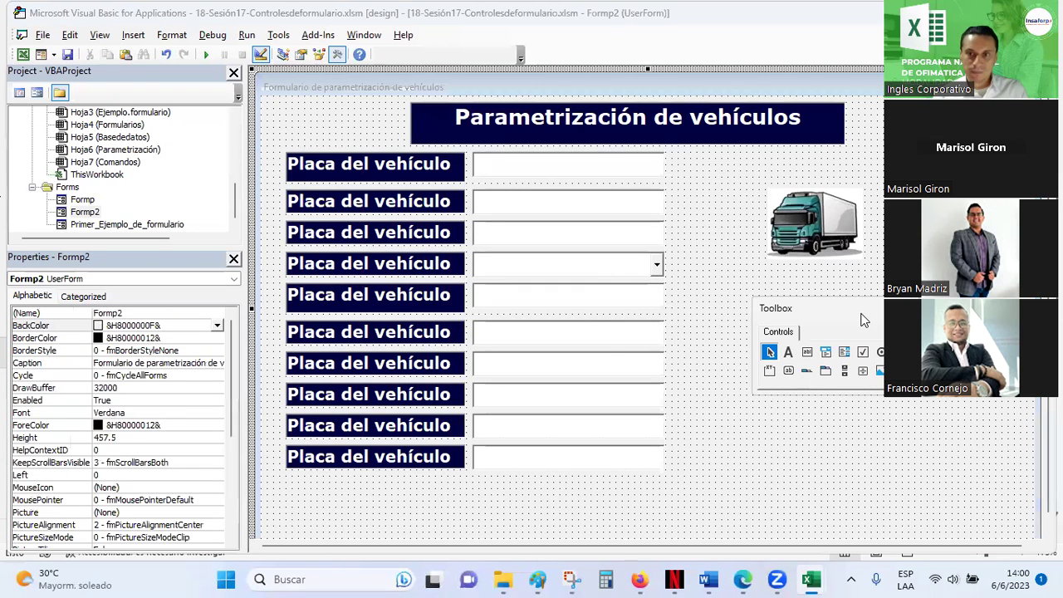
pyautogui.moveTo(913, 309); pyautogui.dragTo(946, 144)
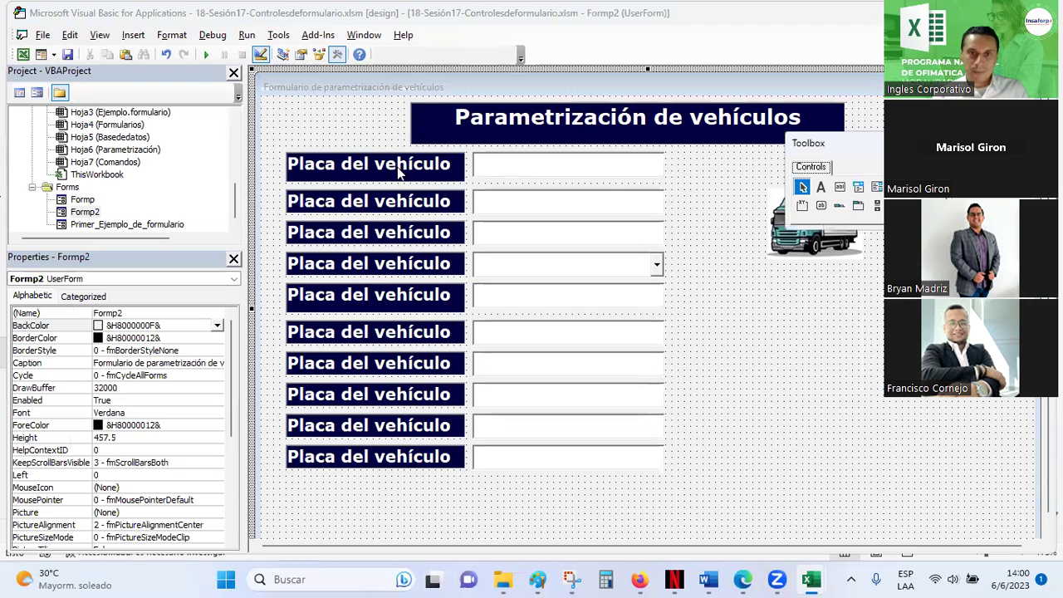
pyautogui.click(403, 201)
pyautogui.click(757, 424)
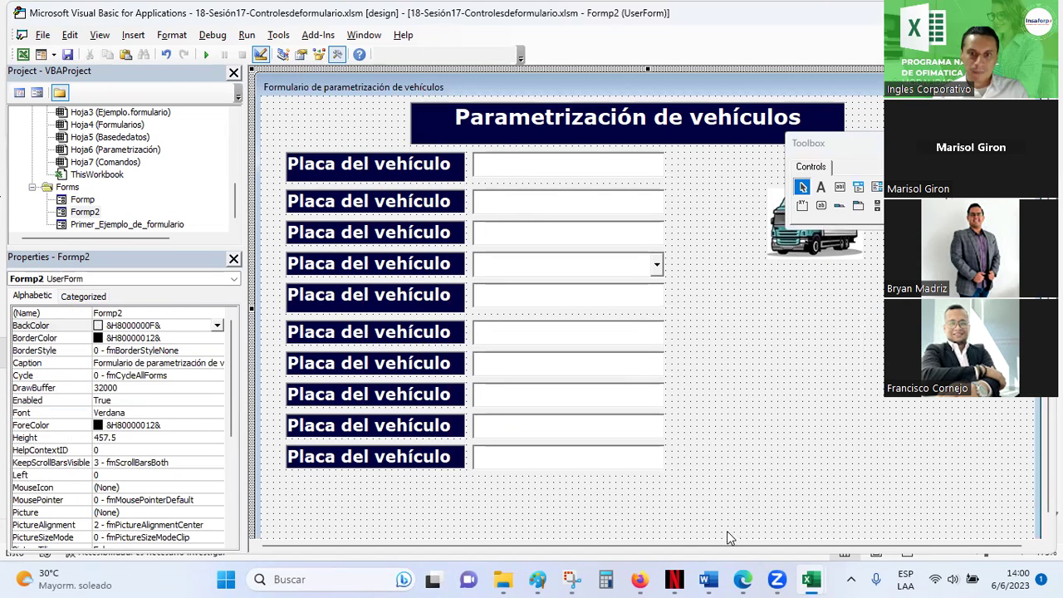
# Shift rows 2–10, 3–10, 4–10 and 5–10 down to even out the spacing.
pyautogui.moveTo(292, 194); pyautogui.dragTo(292, 186)
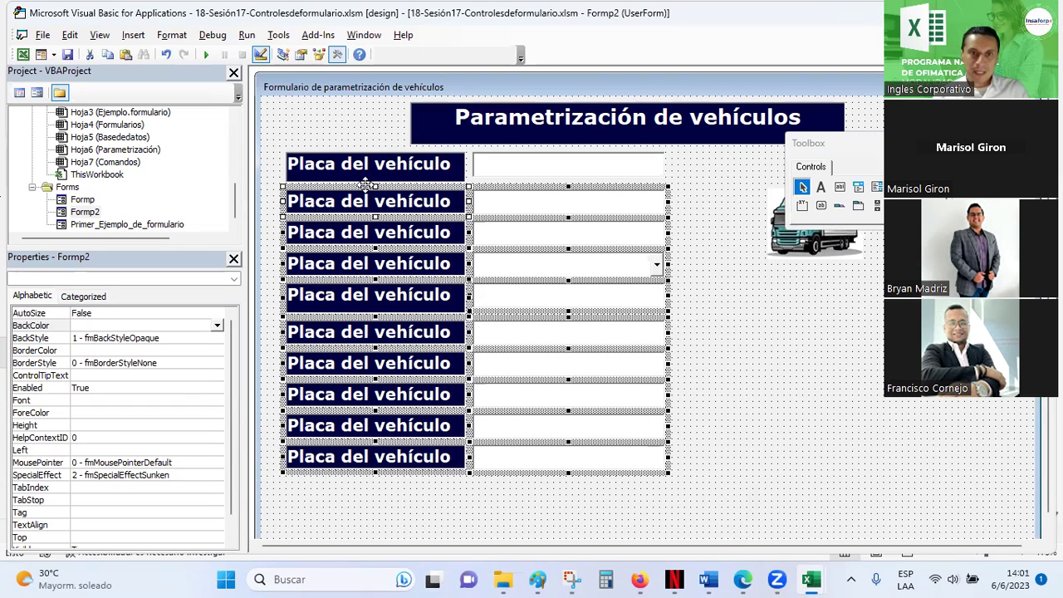
pyautogui.moveTo(366, 183); pyautogui.dragTo(366, 190)
pyautogui.click(469, 320)
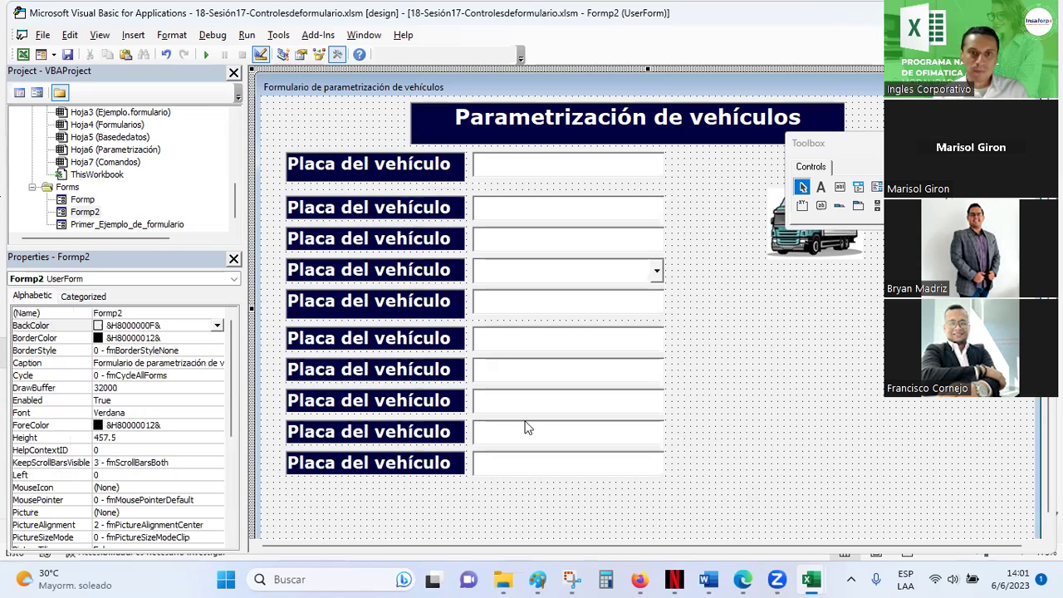
pyautogui.moveTo(280, 232); pyautogui.dragTo(322, 246)
pyautogui.click(822, 404)
pyautogui.moveTo(413, 434)
pyautogui.mouseDown()
pyautogui.moveTo(294, 265)
pyautogui.moveTo(325, 284)
pyautogui.moveTo(290, 318)
pyautogui.moveTo(283, 302)
pyautogui.moveTo(320, 304)
pyautogui.mouseUp()
pyautogui.click(722, 518)
pyautogui.moveTo(758, 526)
pyautogui.mouseDown()
pyautogui.moveTo(351, 368)
pyautogui.moveTo(339, 341)
pyautogui.mouseUp()
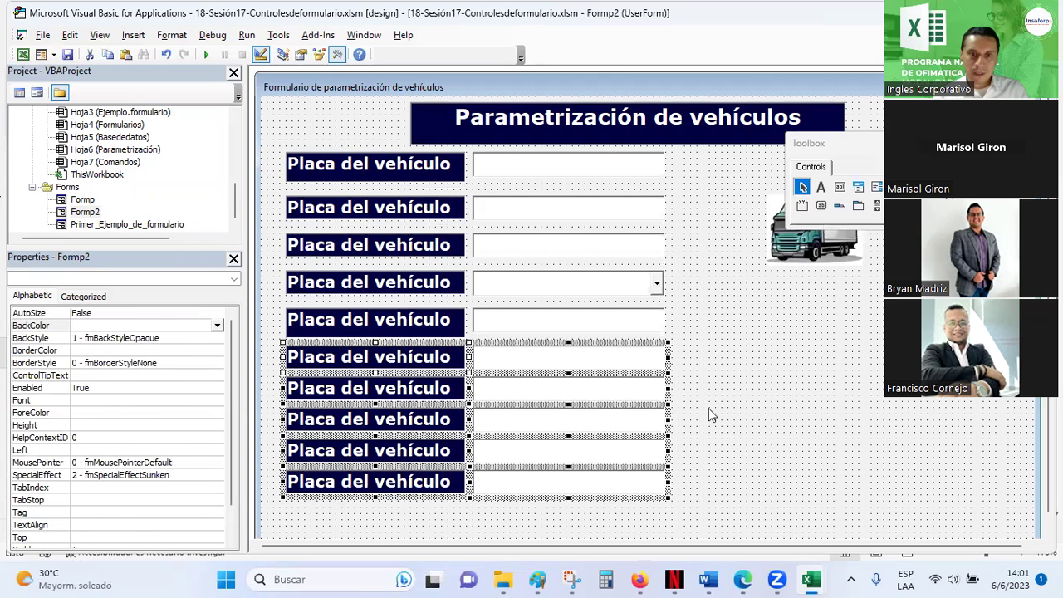
pyautogui.click(770, 405)
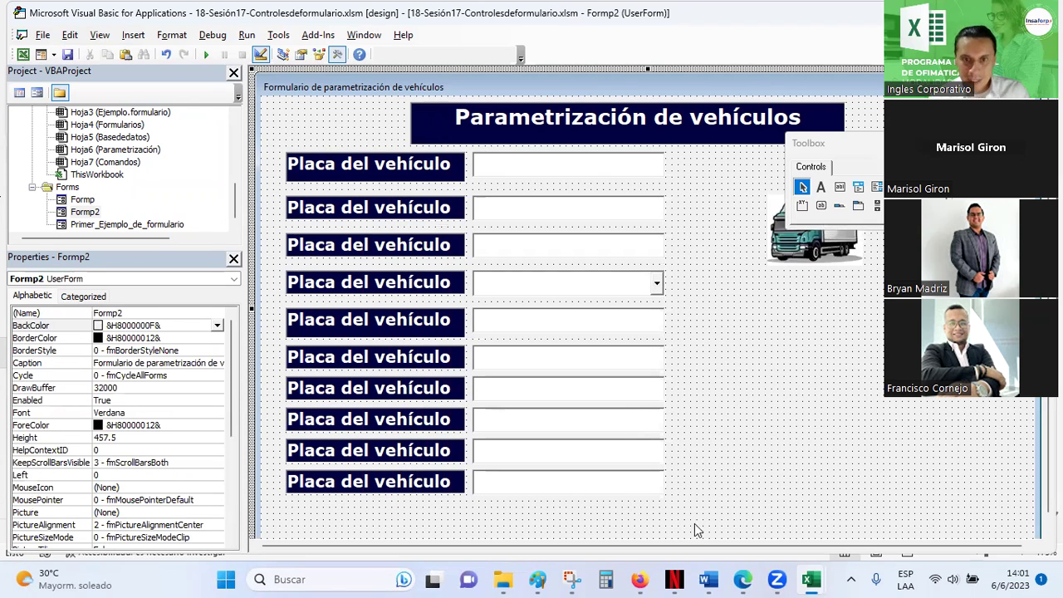
# Lower rows 7–10, then rows 9–10 and row 10 for even spacing.
pyautogui.moveTo(686, 521); pyautogui.dragTo(302, 387)
pyautogui.moveTo(707, 523); pyautogui.dragTo(300, 421)
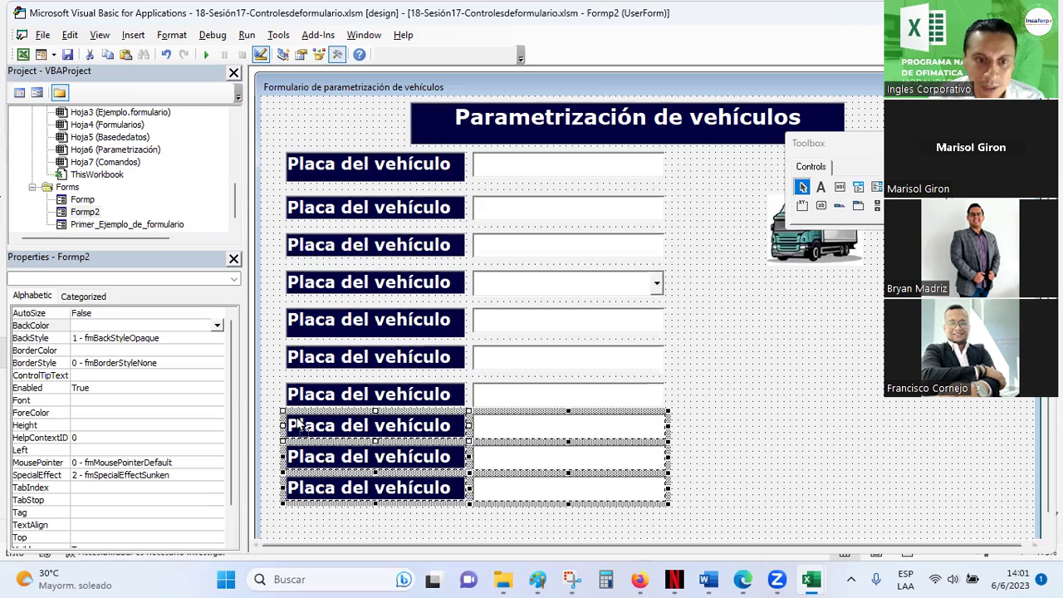
pyautogui.click(731, 523)
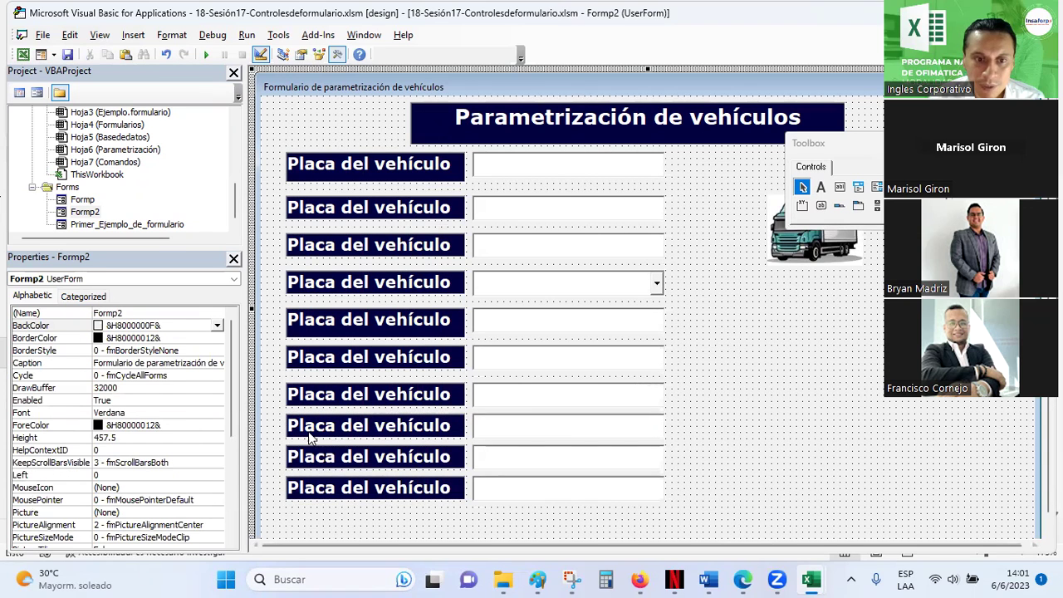
pyautogui.moveTo(309, 440); pyautogui.dragTo(315, 490)
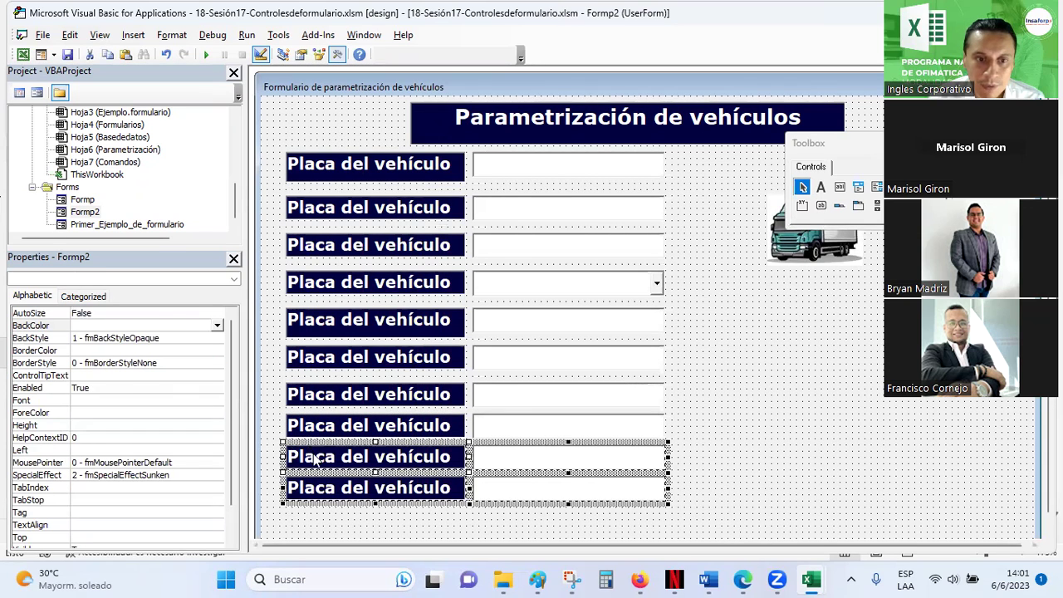
pyautogui.click(733, 521)
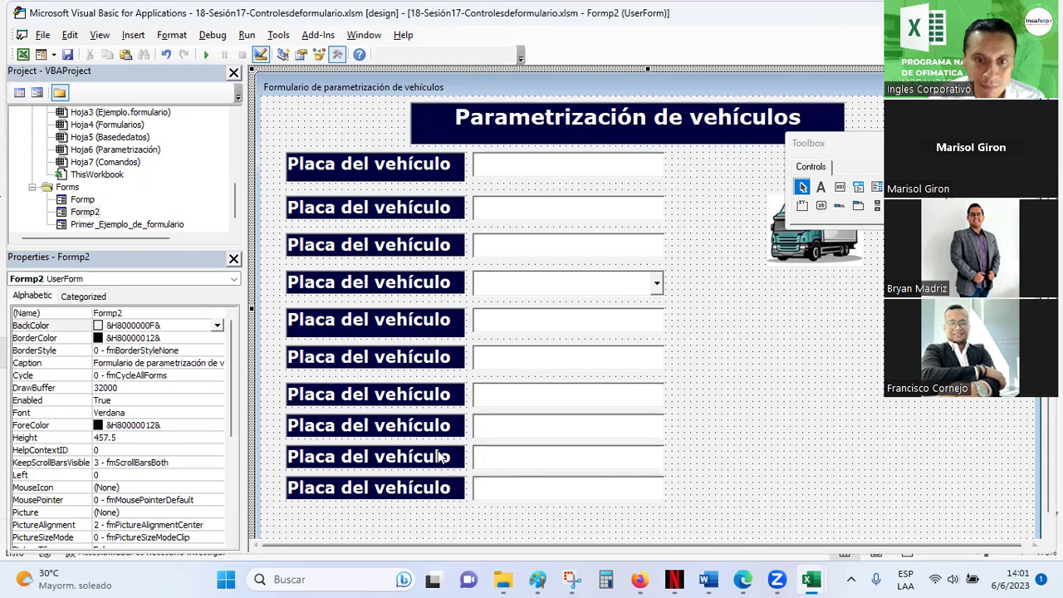
pyautogui.moveTo(280, 484); pyautogui.dragTo(309, 480)
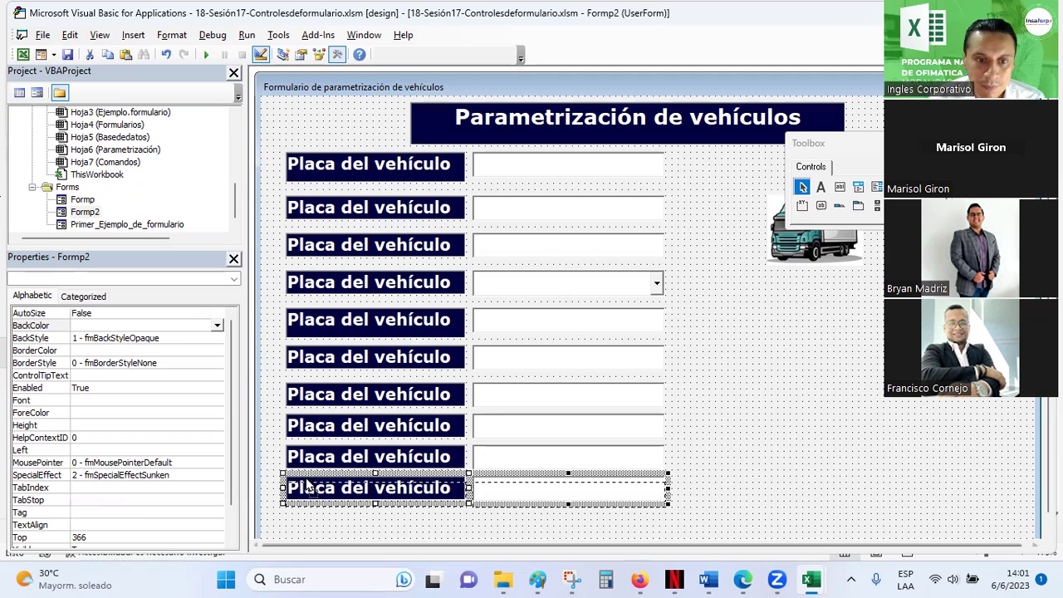
pyautogui.click(759, 477)
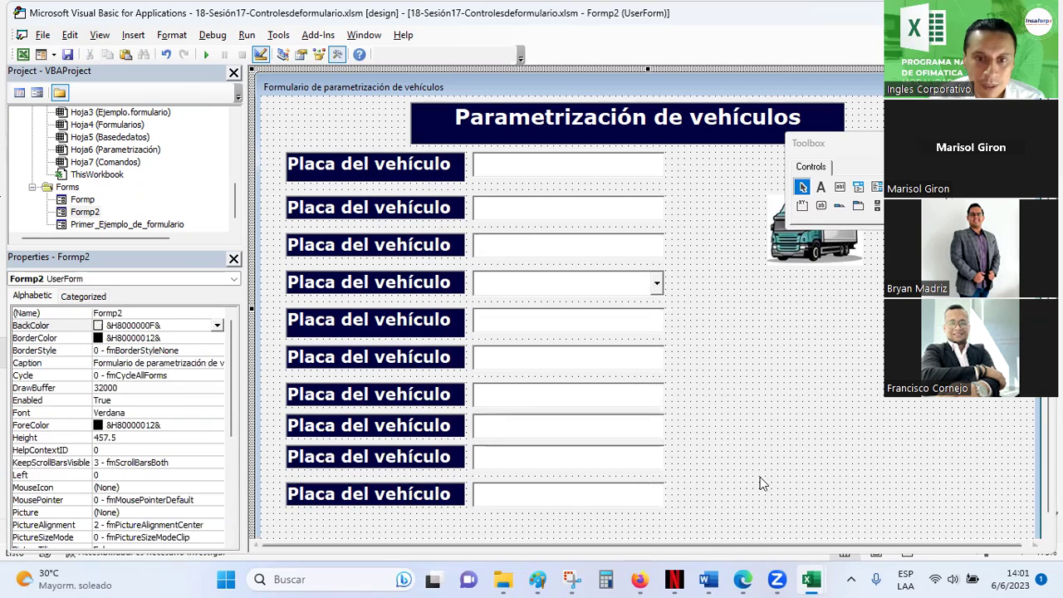
# Nudge rows 8 and 9 down so the bottom three rows stack tightly, then deselect.
pyautogui.moveTo(280, 419); pyautogui.dragTo(581, 452)
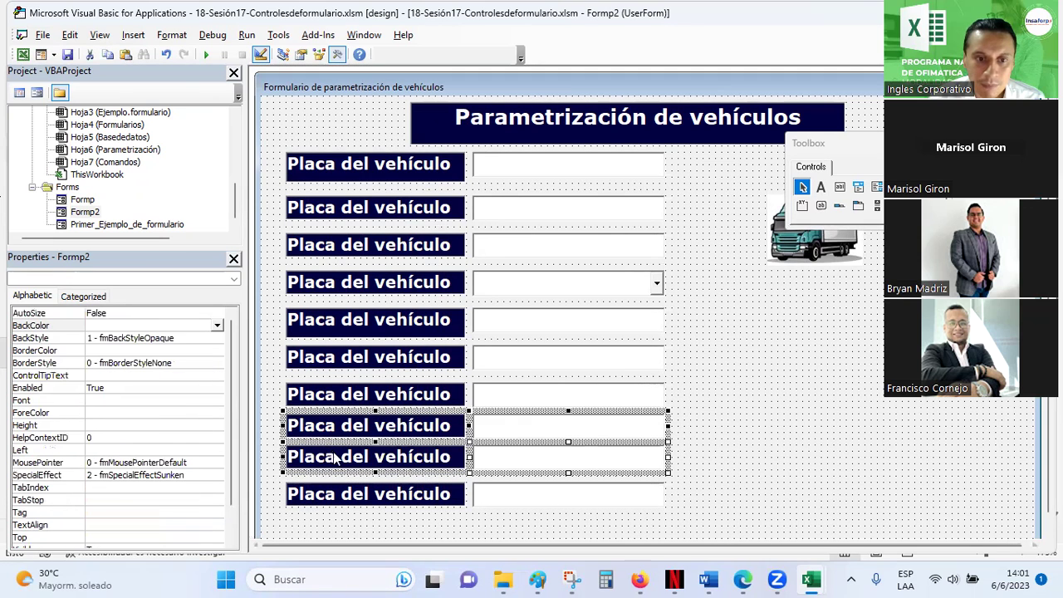
pyautogui.moveTo(329, 438); pyautogui.dragTo(329, 445)
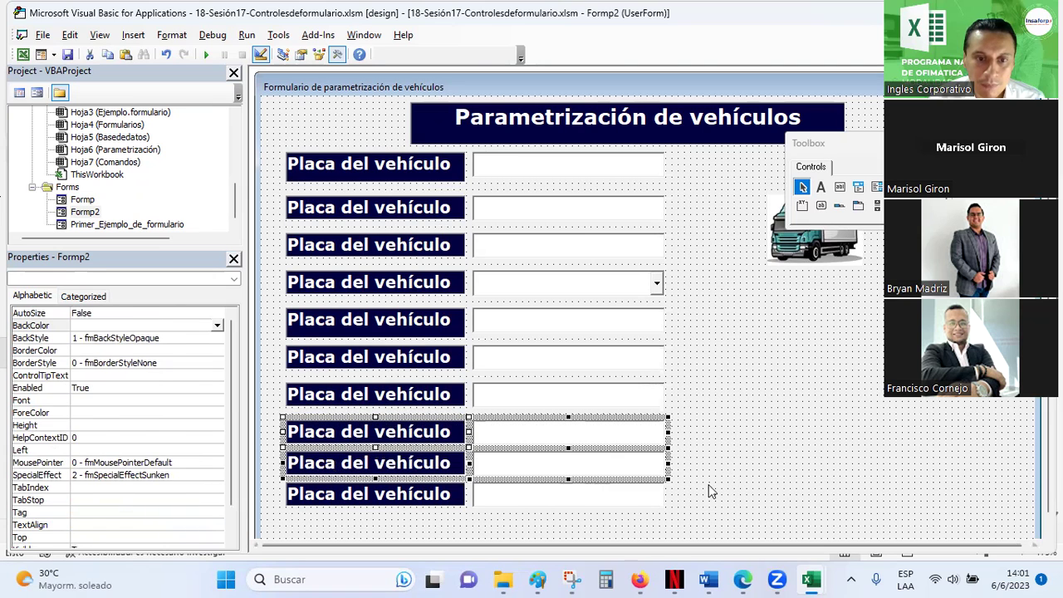
pyautogui.click(712, 490)
pyautogui.moveTo(700, 464)
pyautogui.mouseDown()
pyautogui.moveTo(403, 449)
pyautogui.moveTo(280, 521)
pyautogui.mouseUp()
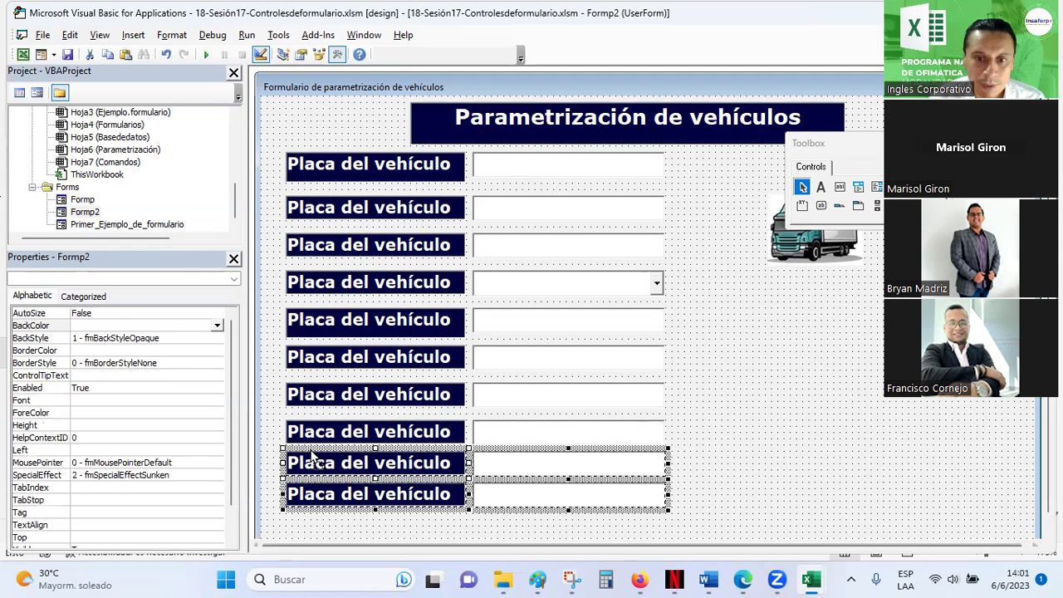
pyautogui.click(546, 372)
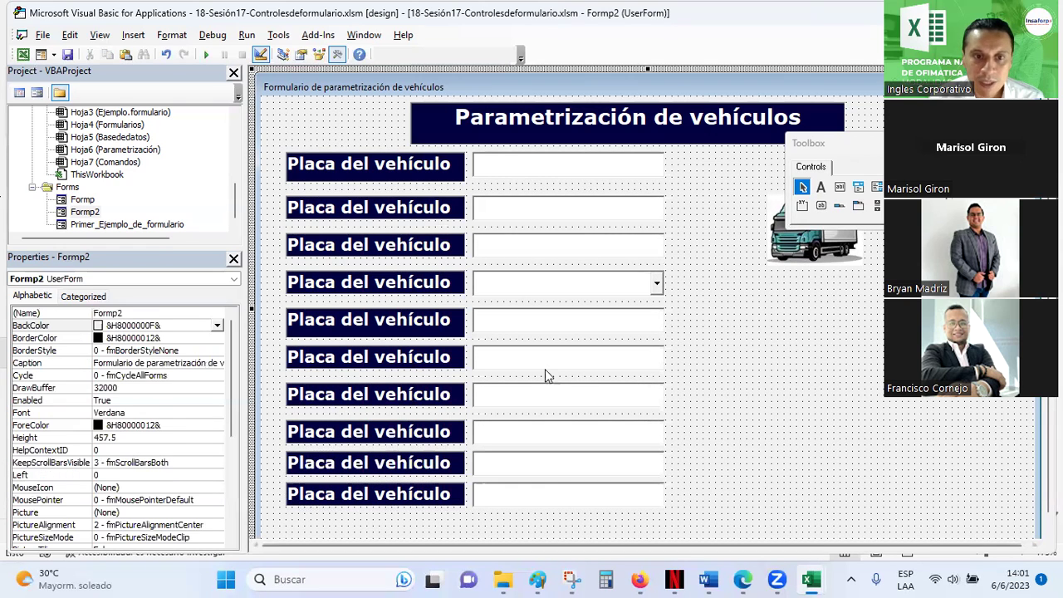
pyautogui.click(446, 330)
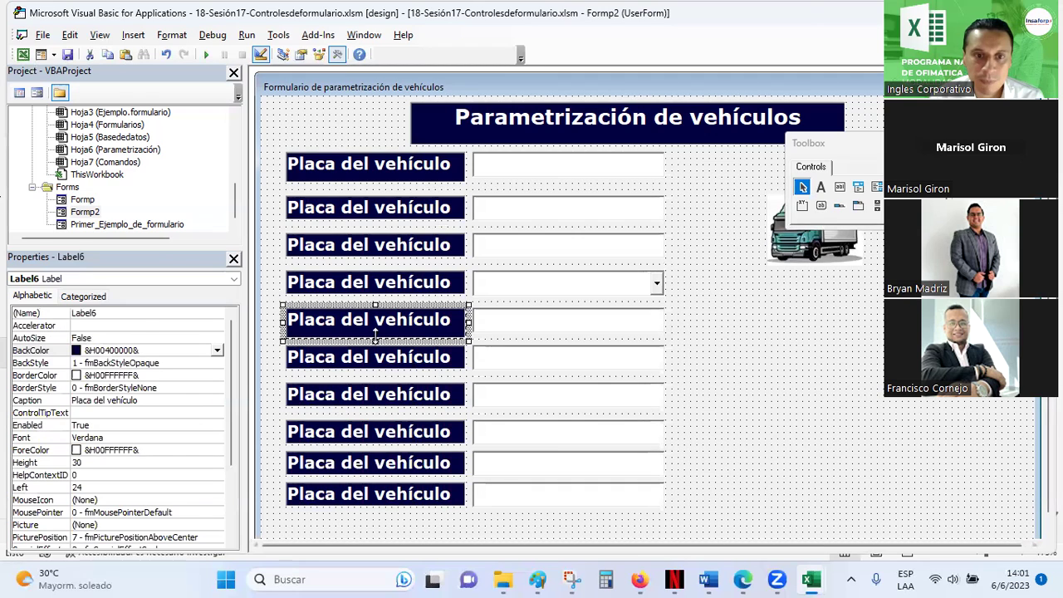
pyautogui.click(811, 426)
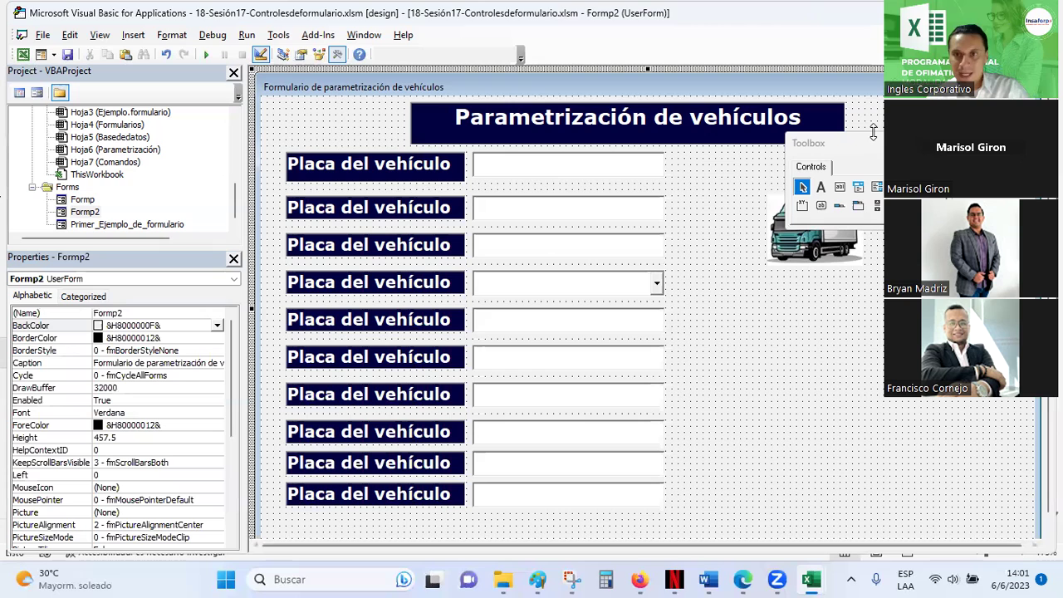
# Enlarge the truck picture's frame.
pyautogui.moveTo(803, 143); pyautogui.dragTo(863, 112)
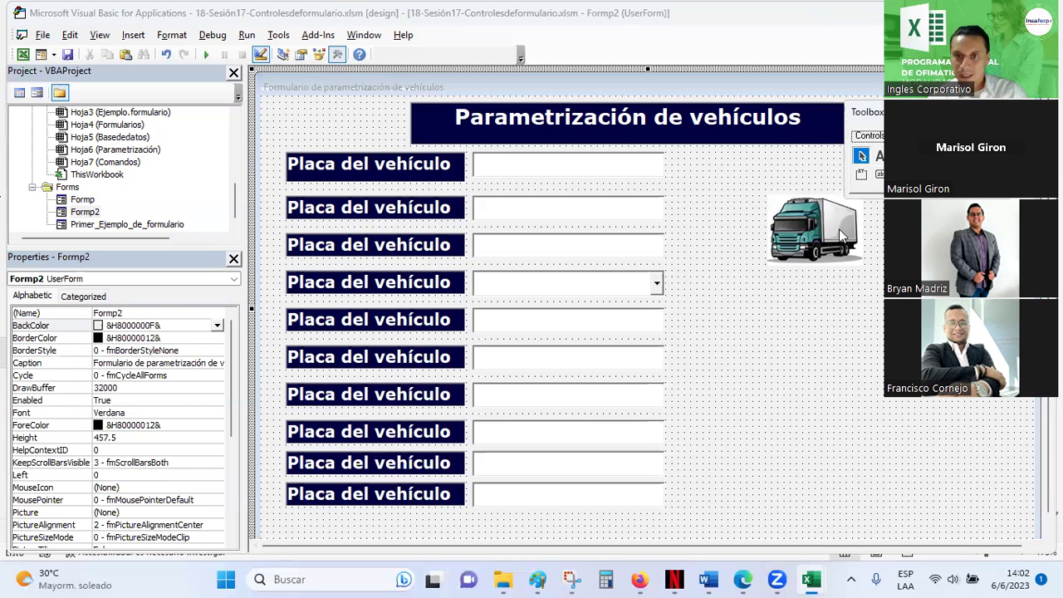
pyautogui.click(863, 217)
pyautogui.moveTo(921, 307); pyautogui.dragTo(929, 310)
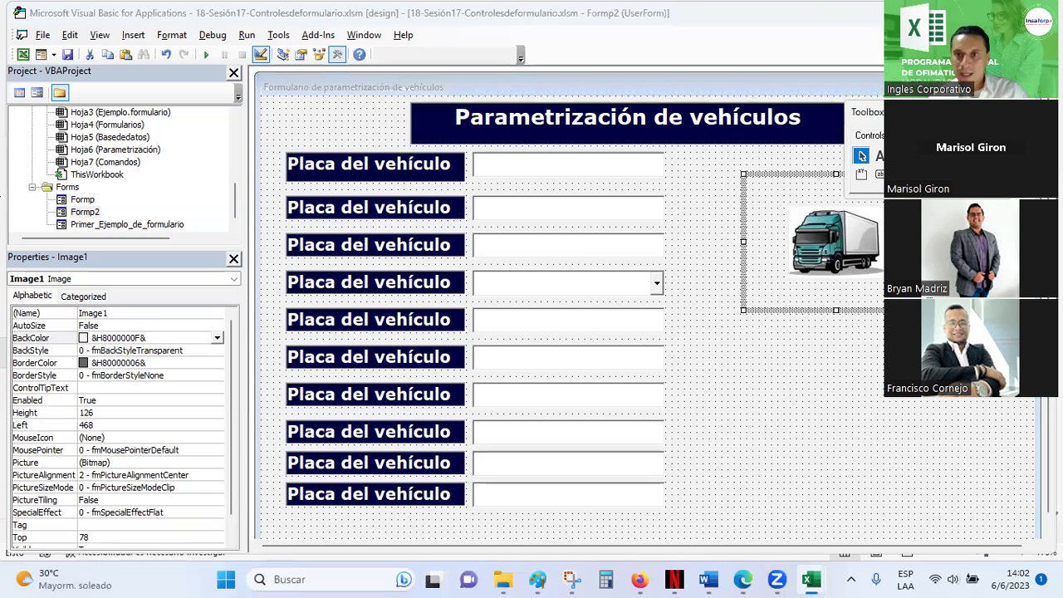
# Draw a new CommandButton at the lower right of the form.
pyautogui.moveTo(867, 111); pyautogui.dragTo(876, 116)
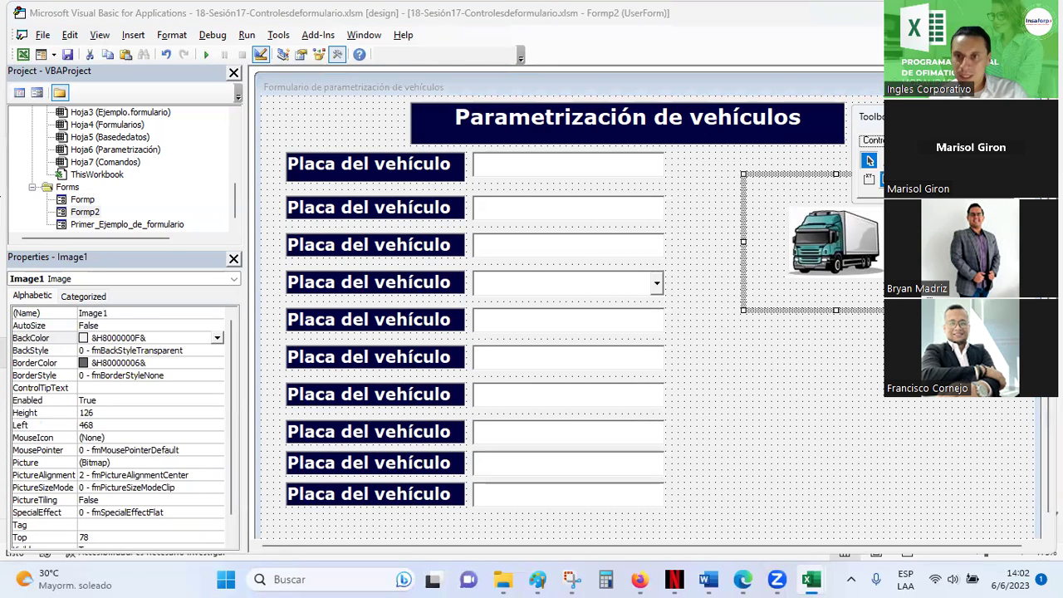
pyautogui.click(888, 160)
pyautogui.moveTo(746, 445)
pyautogui.mouseDown()
pyautogui.moveTo(930, 496)
pyautogui.moveTo(928, 506)
pyautogui.mouseUp()
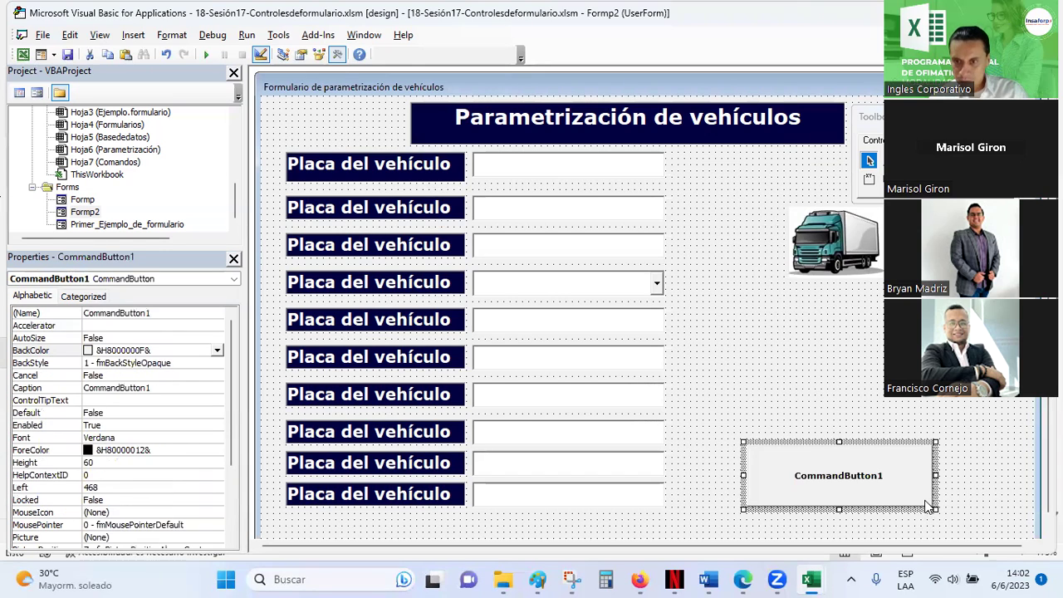
# Set the button's BackColor to black from the palette.
pyautogui.click(216, 351)
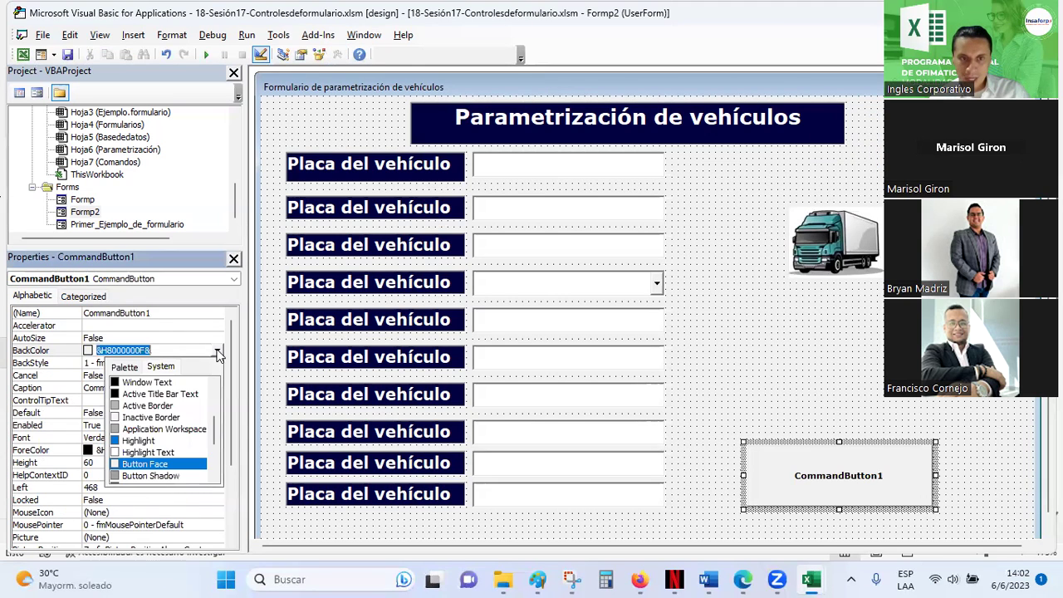
pyautogui.click(121, 367)
pyautogui.click(114, 455)
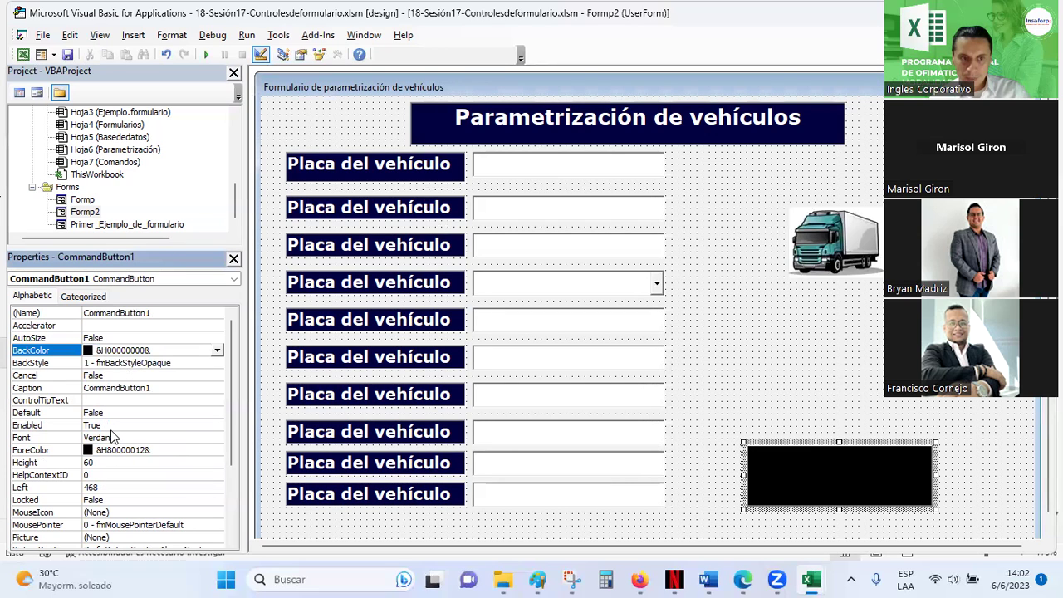
# Set the button's font size to 26.
pyautogui.click(114, 437)
pyautogui.doubleClick(218, 436)
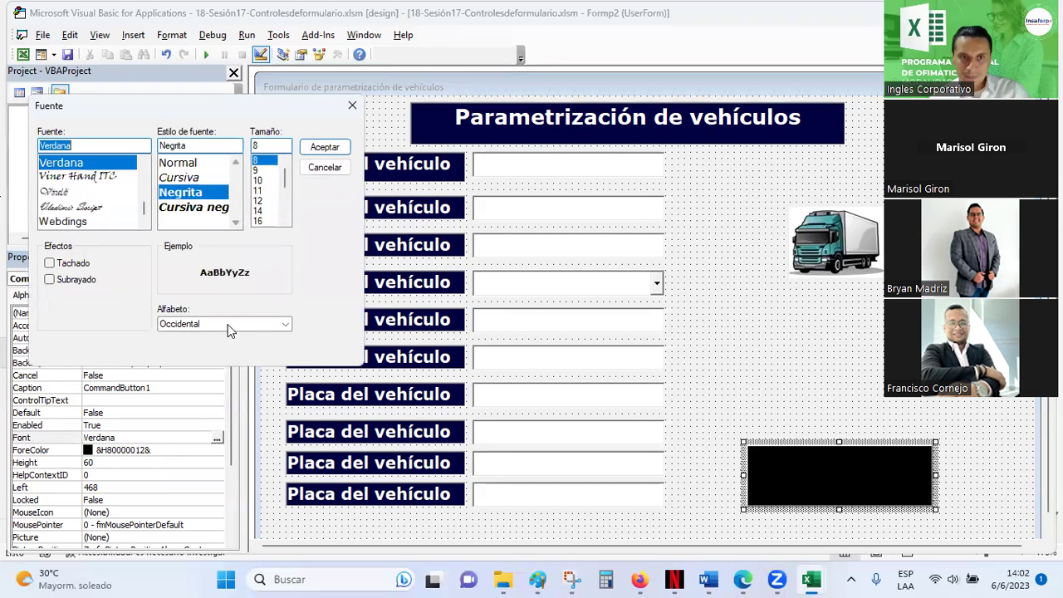
pyautogui.scroll(-2, 290, 200)
pyautogui.click(260, 200)
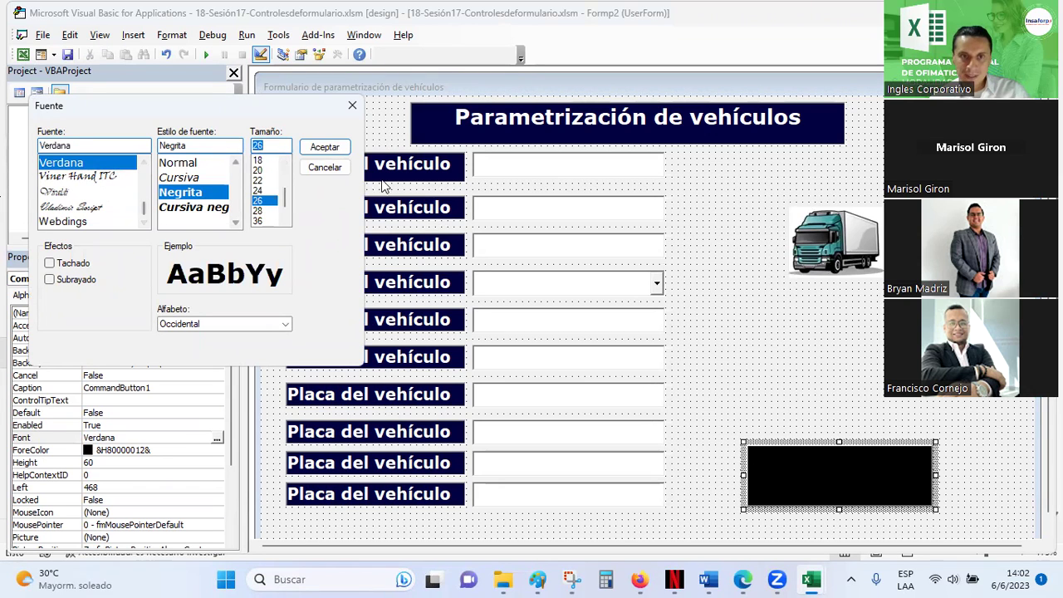
pyautogui.click(324, 147)
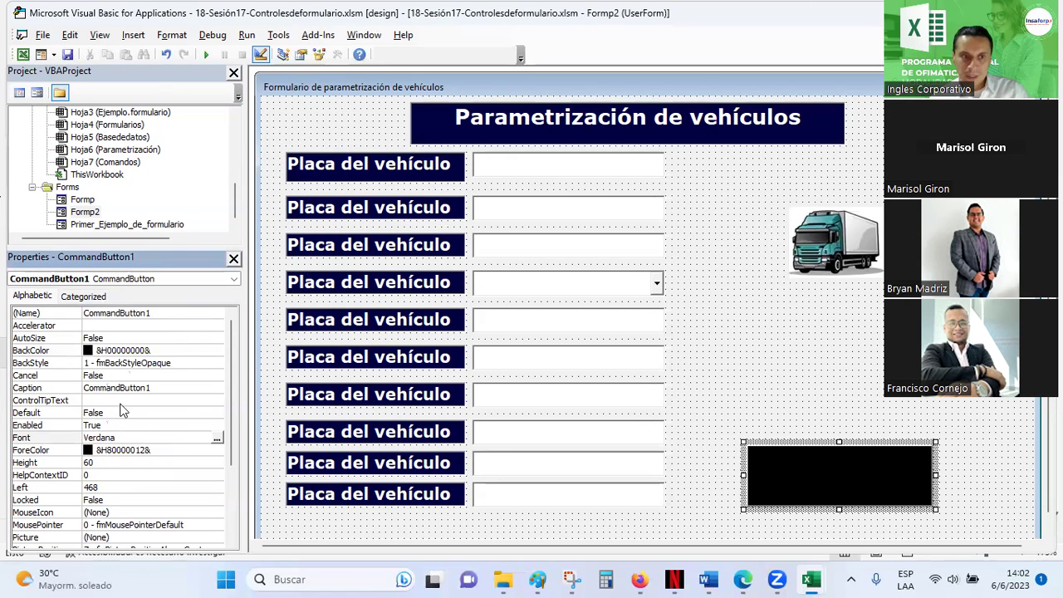
# Change the button's caption to 'Guardar'.
pyautogui.click(162, 390)
pyautogui.click(23, 390)
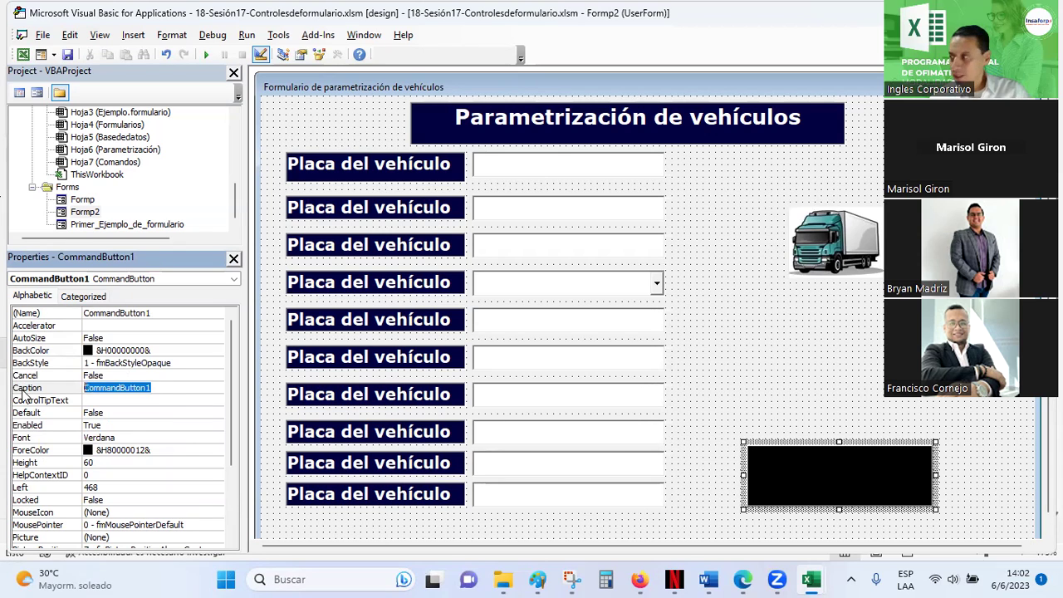
pyautogui.write('gUA')
pyautogui.press('BackSpace')
pyautogui.press('BackSpace')
pyautogui.press('BackSpace')
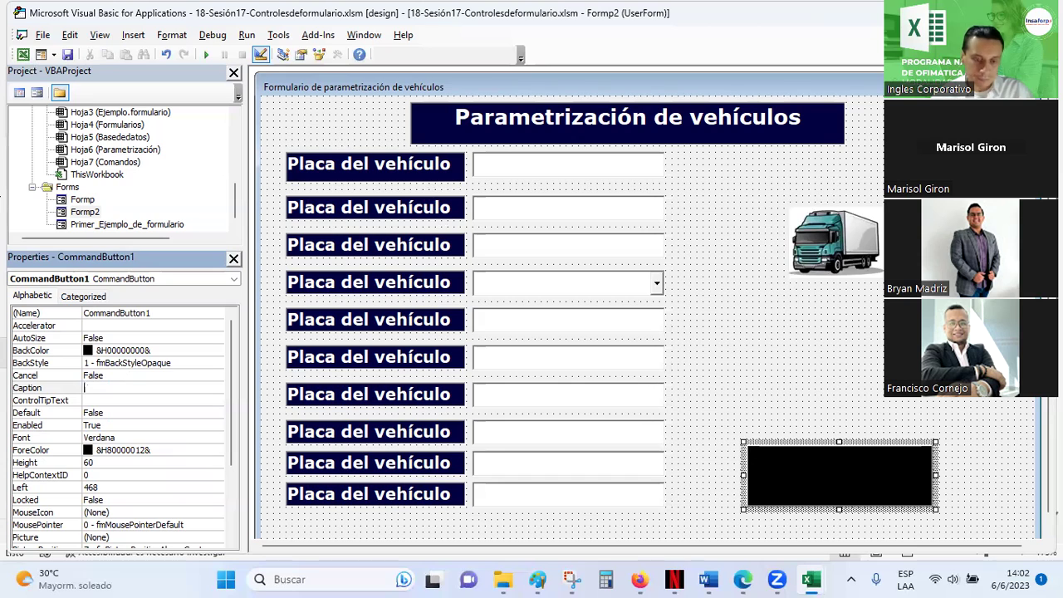
pyautogui.write('Guardar')
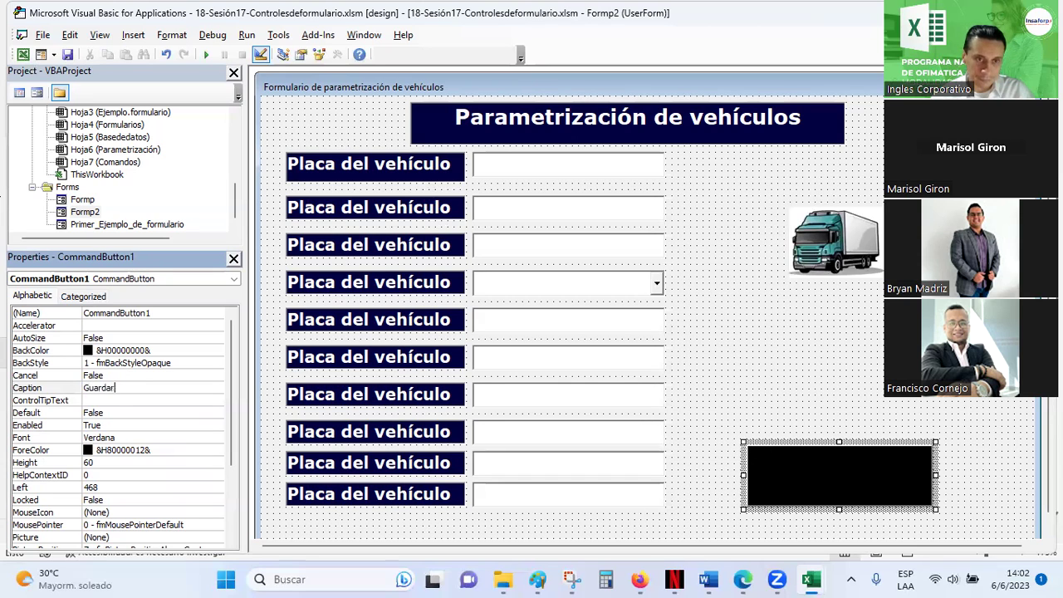
pyautogui.click(114, 400)
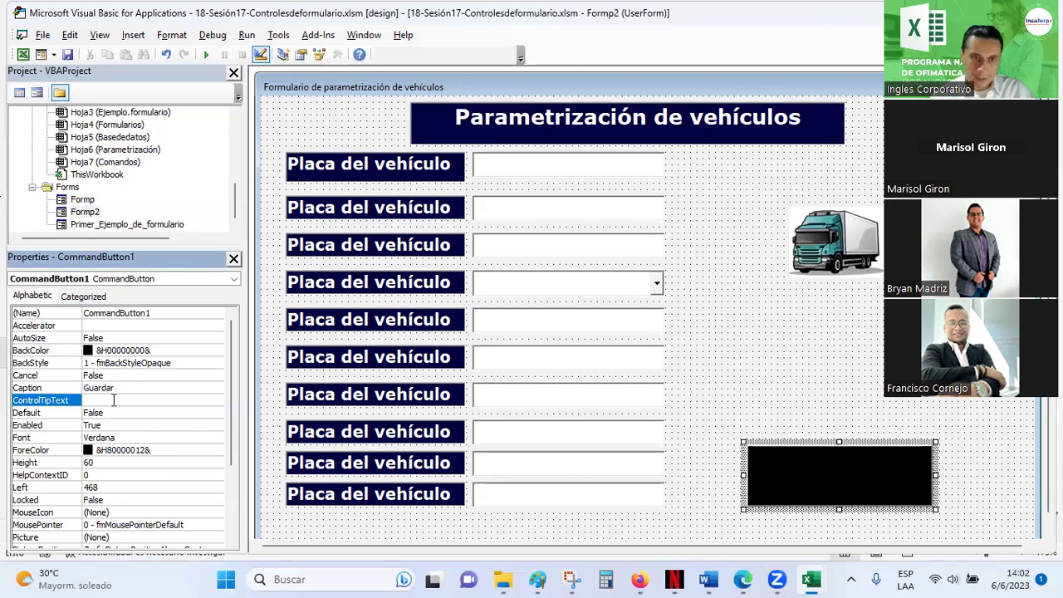
# Set the Guardar text ForeColor to white and review the remaining button properties.
pyautogui.click(218, 451)
pyautogui.click(217, 449)
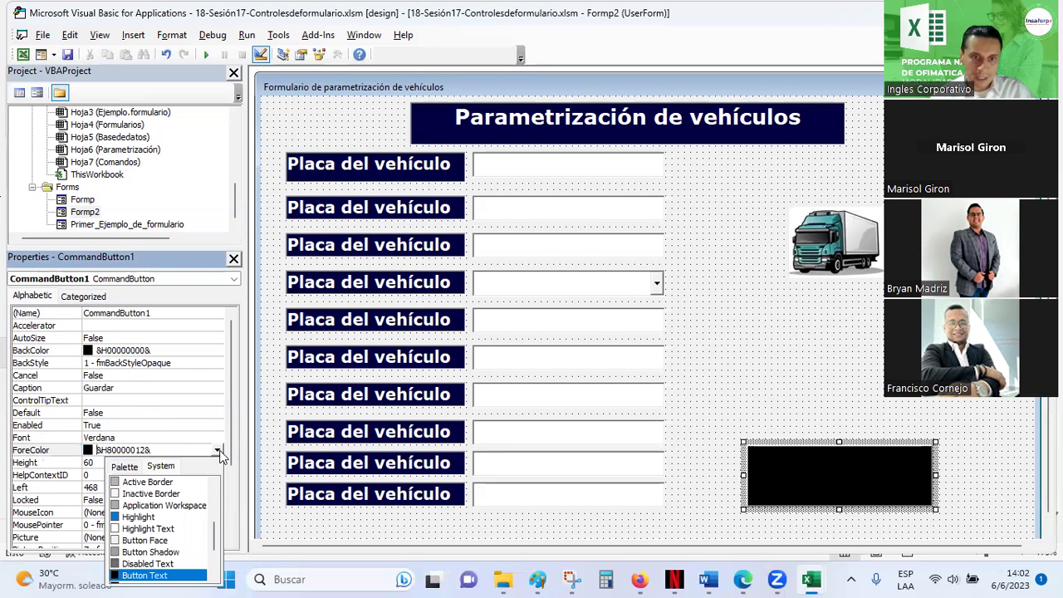
pyautogui.click(125, 467)
pyautogui.click(114, 487)
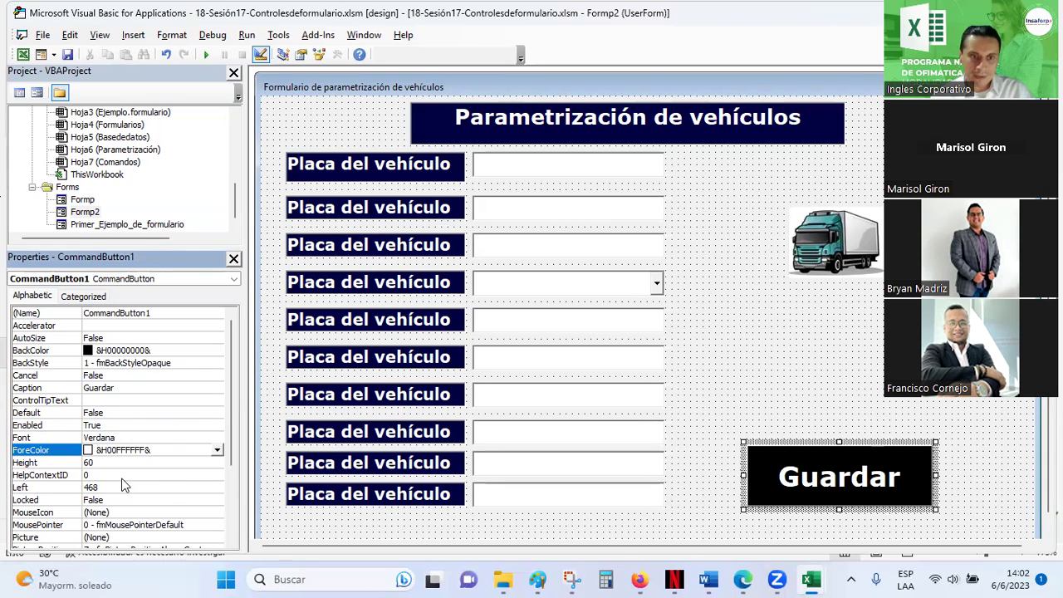
pyautogui.scroll(-3, 120, 470)
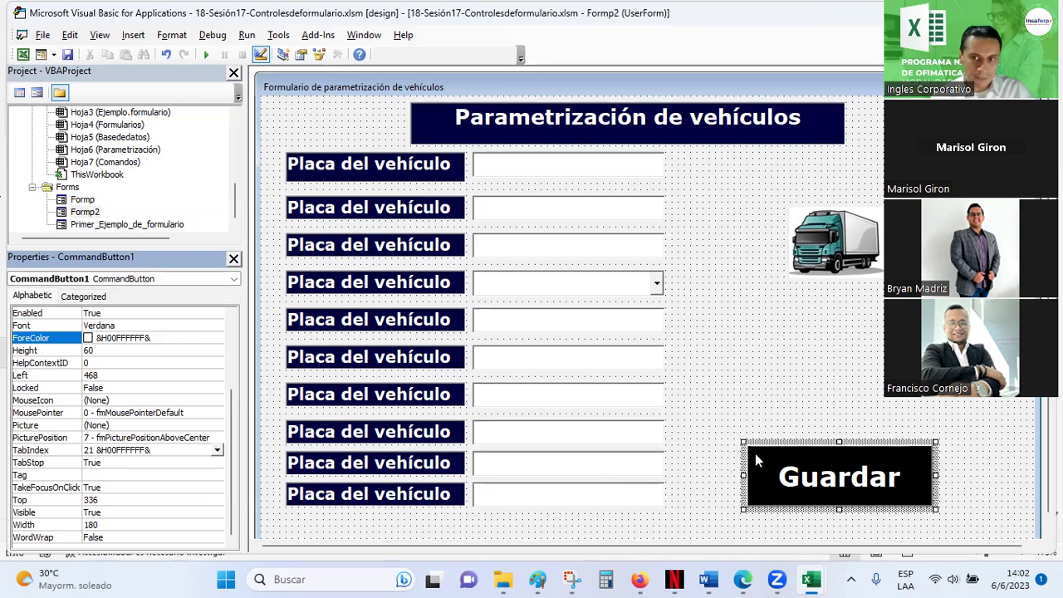
pyautogui.click(117, 438)
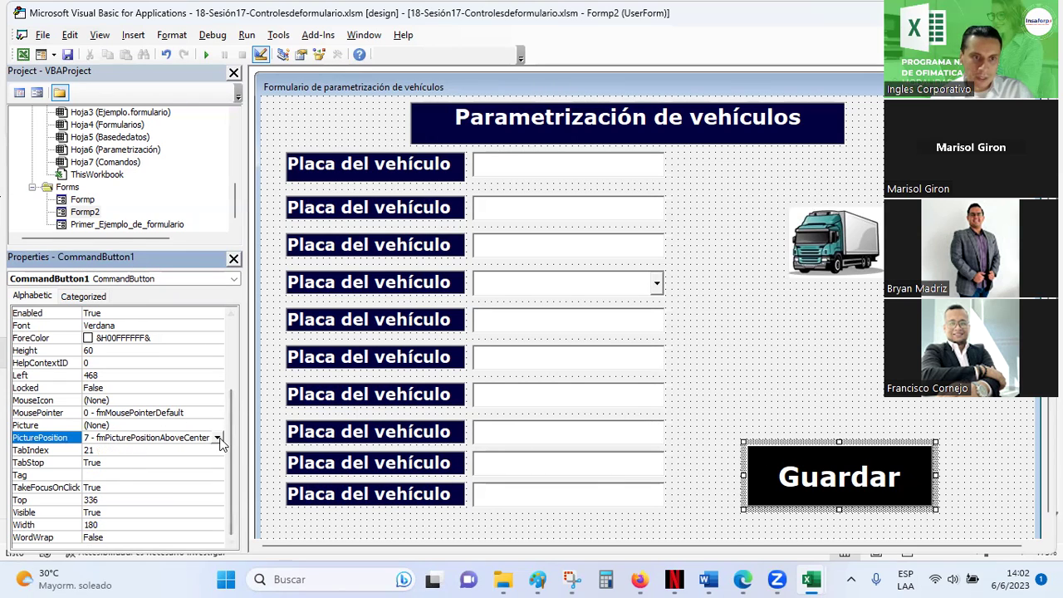
pyautogui.scroll(2, 83, 422)
pyautogui.scroll(-2, 83, 422)
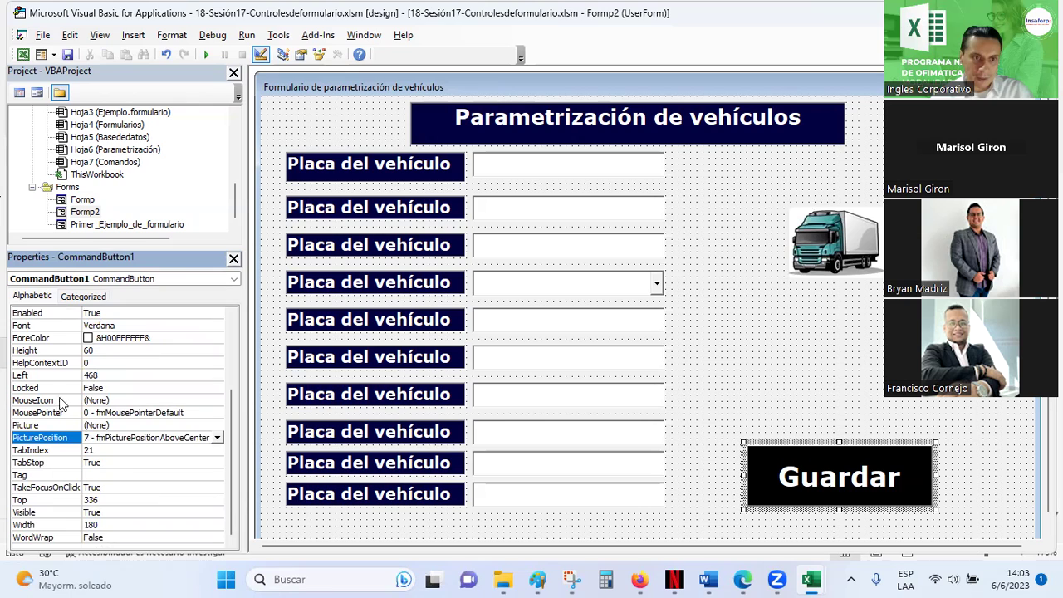
pyautogui.click(99, 413)
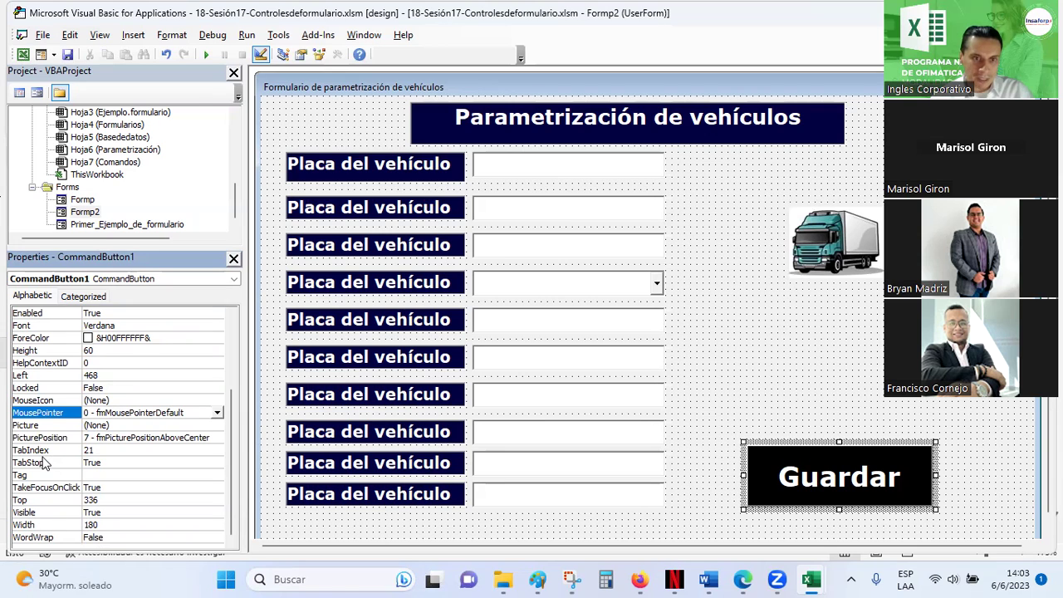
pyautogui.click(781, 440)
# Paste two copies of the Guardar button and line them up above it.
pyautogui.click(790, 460)
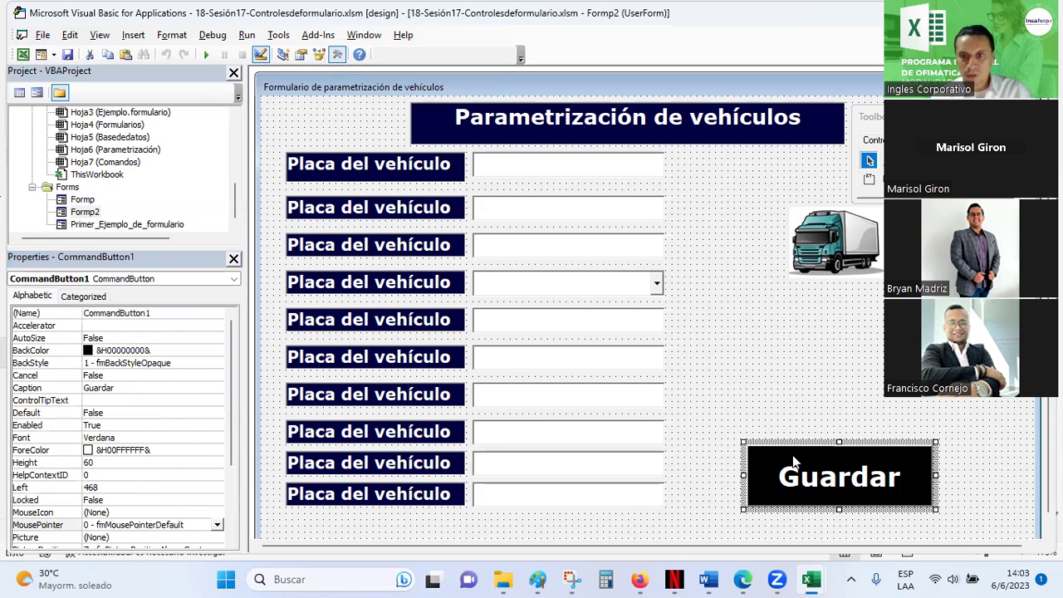
pyautogui.click(794, 388)
pyautogui.hotkey('ctrl', 'v')
pyautogui.moveTo(689, 284); pyautogui.dragTo(888, 377)
pyautogui.click(818, 328)
pyautogui.hotkey('ctrl', 'v')
pyautogui.moveTo(925, 311); pyautogui.dragTo(876, 311)
pyautogui.click(705, 328)
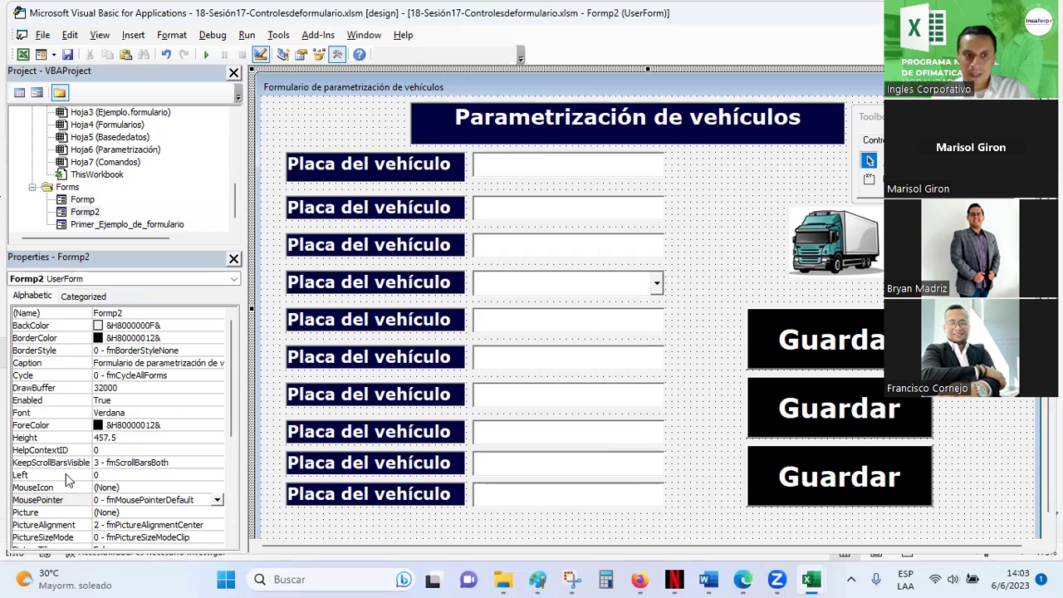
# Caption the middle copy 'Cerrar' and the top copy 'Limpia'.
pyautogui.click(820, 415)
pyautogui.click(124, 388)
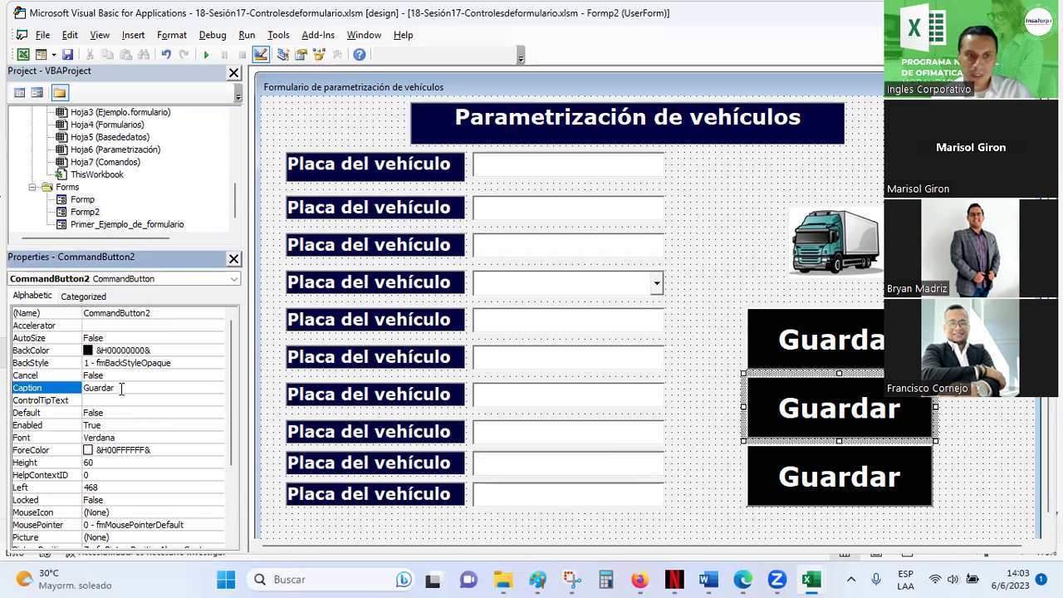
pyautogui.click(27, 388)
pyautogui.write('Cerrar')
pyautogui.click(830, 341)
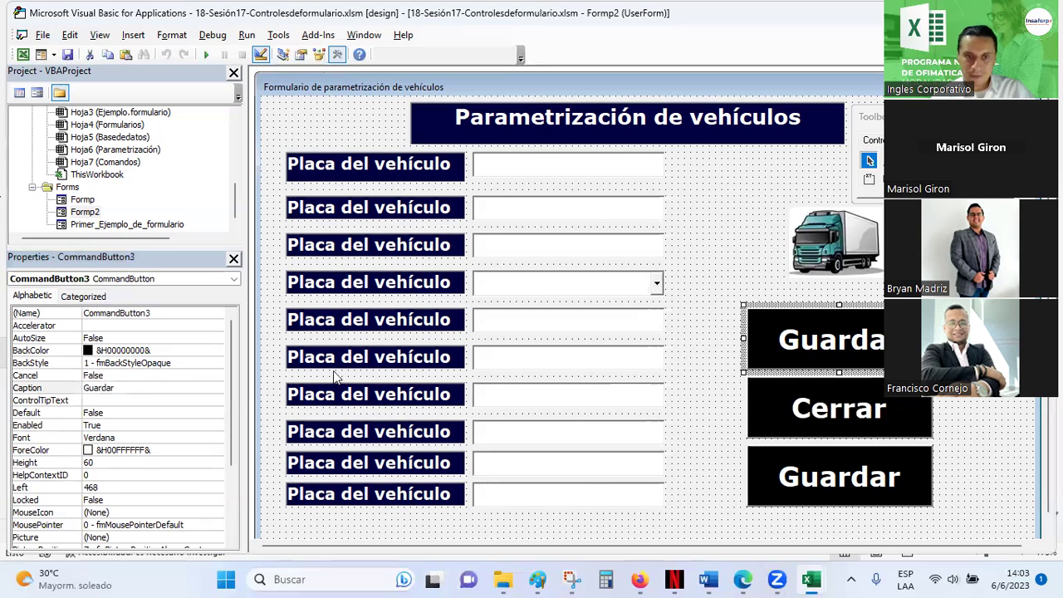
pyautogui.click(111, 388)
pyautogui.click(46, 386)
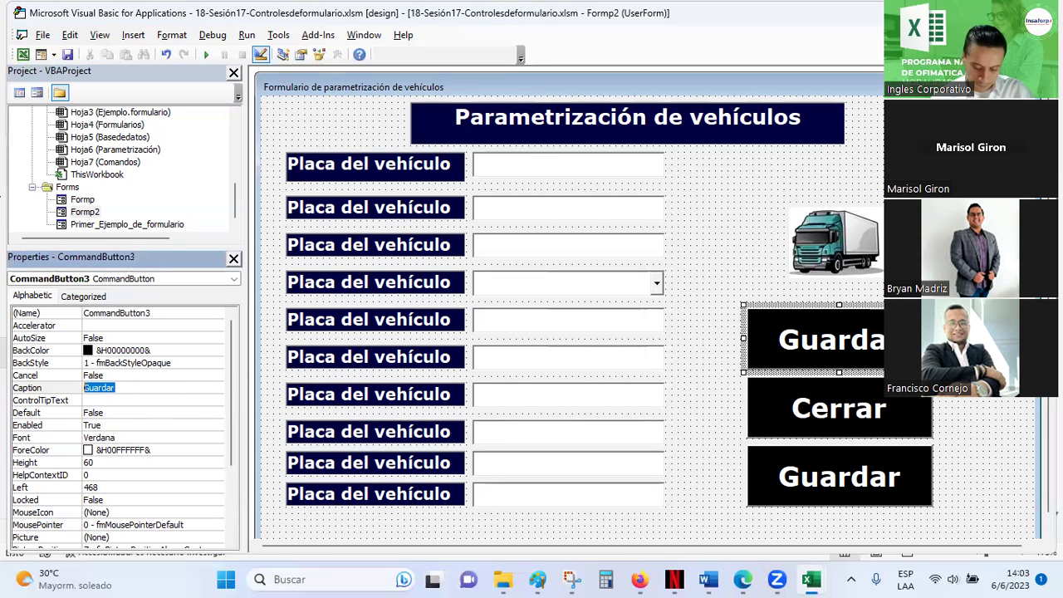
pyautogui.write('Lim')
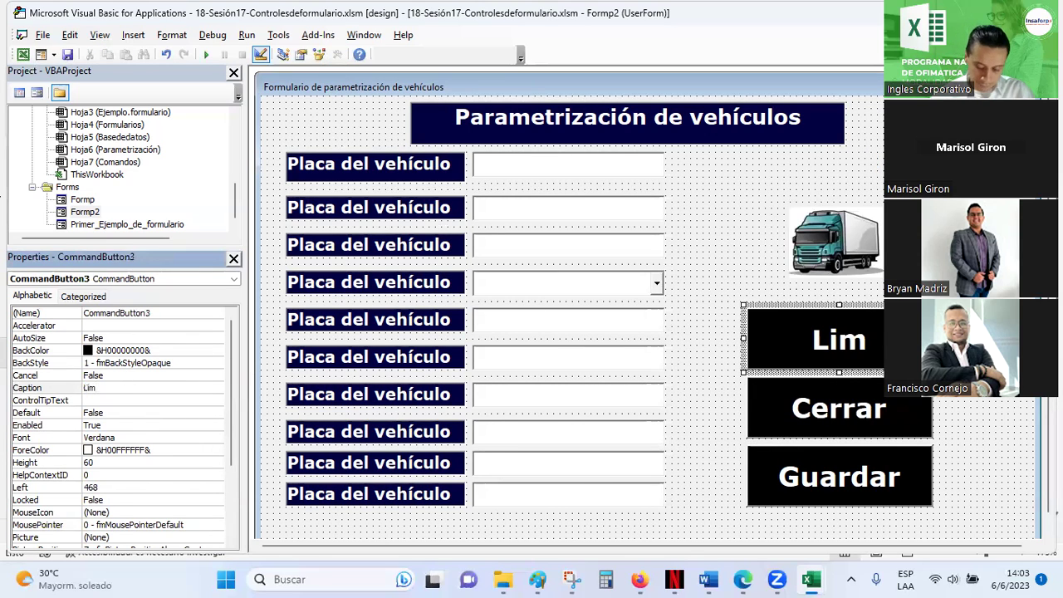
pyautogui.write('pia')
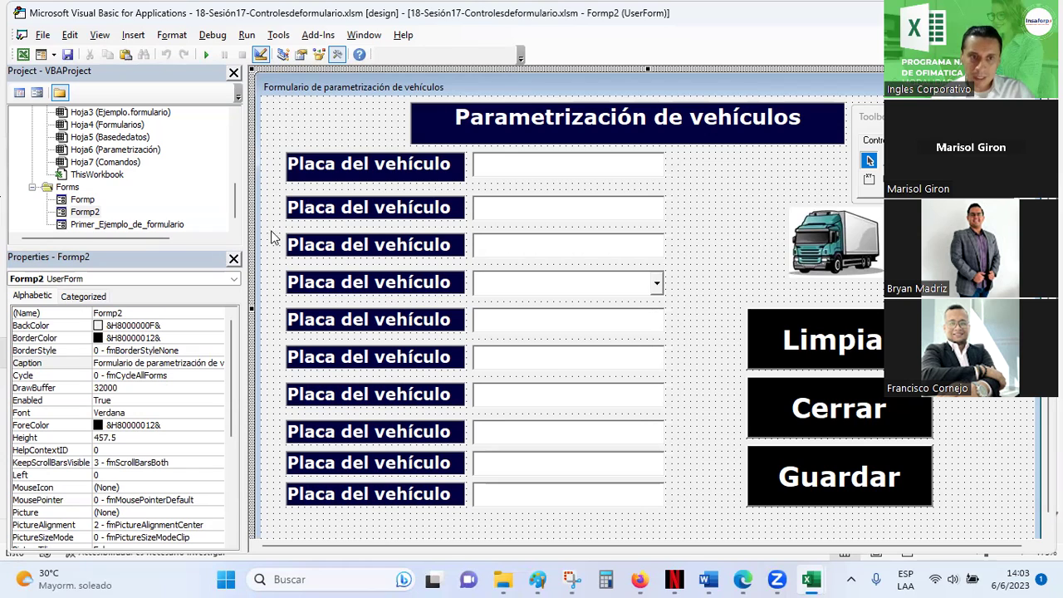
# Give the Limpia, Cerrar and Guardar buttons a dark navy BackColor from the Palette.
pyautogui.click(218, 326)
pyautogui.click(220, 326)
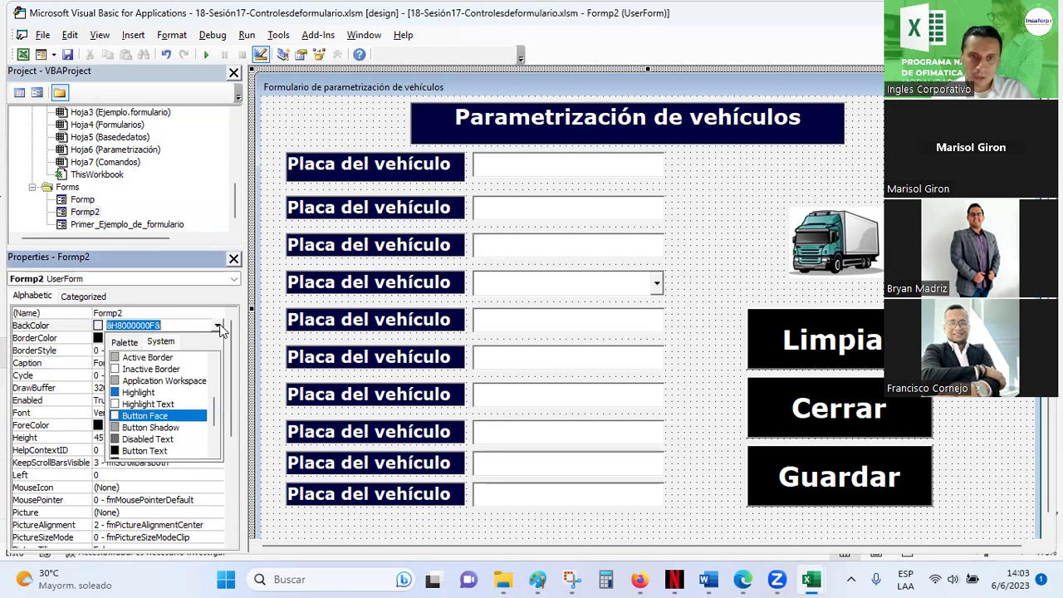
pyautogui.click(738, 324)
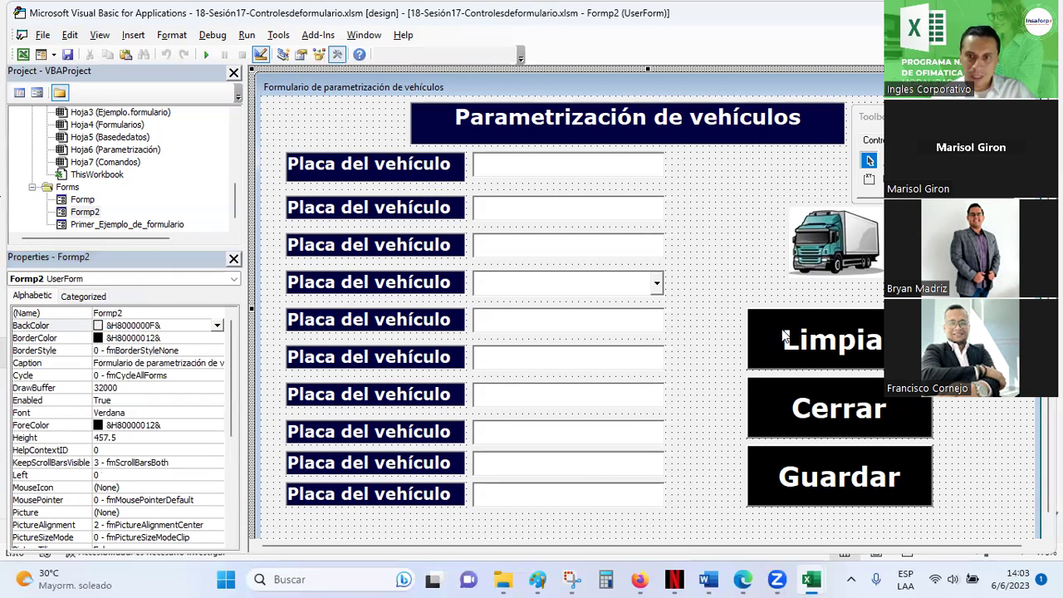
pyautogui.click(764, 320)
pyautogui.click(218, 349)
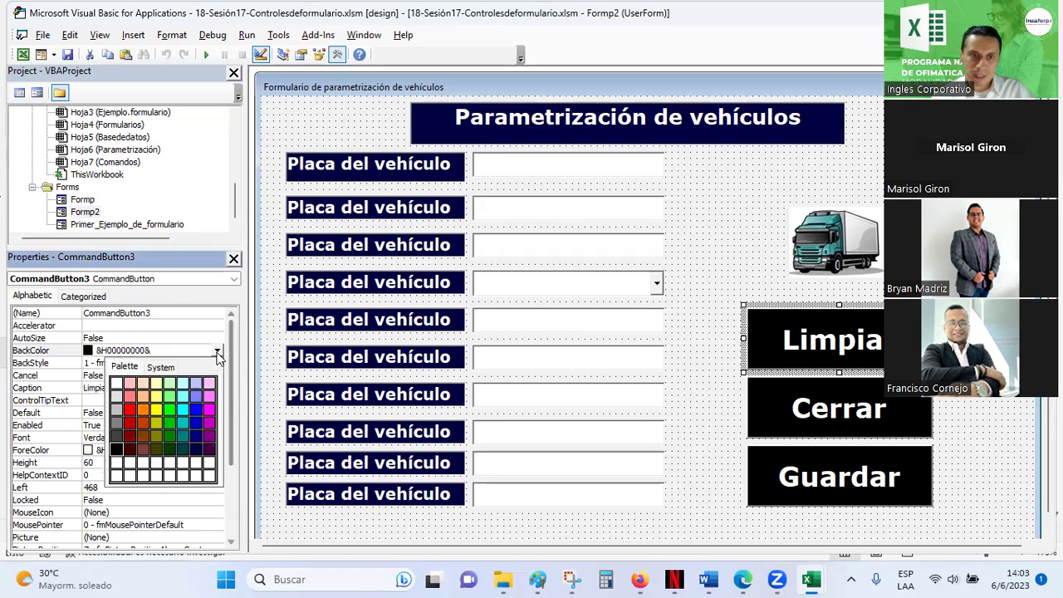
pyautogui.click(197, 446)
pyautogui.click(745, 404)
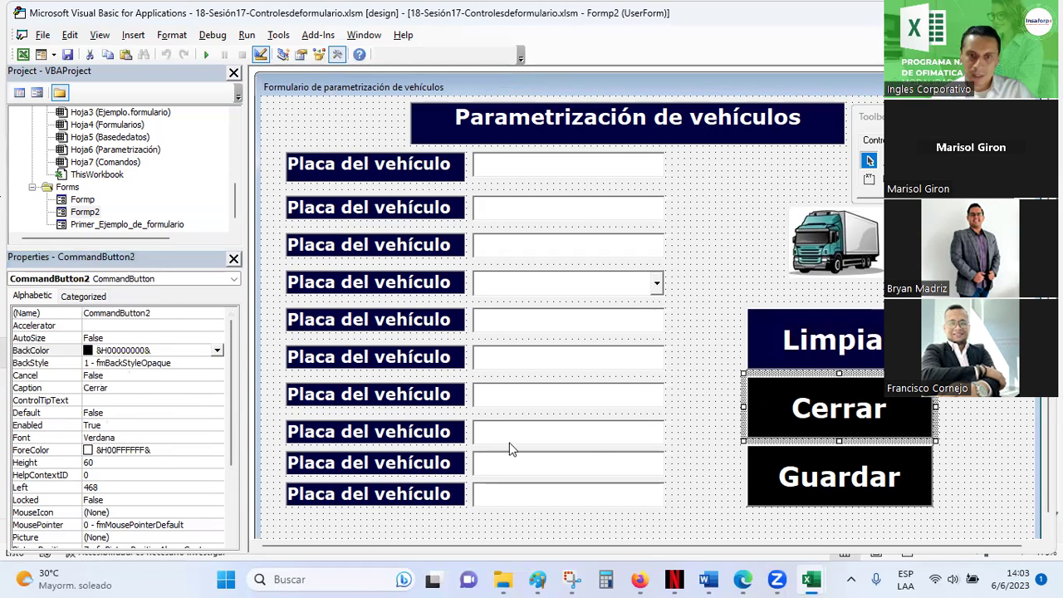
pyautogui.click(214, 350)
pyautogui.click(197, 448)
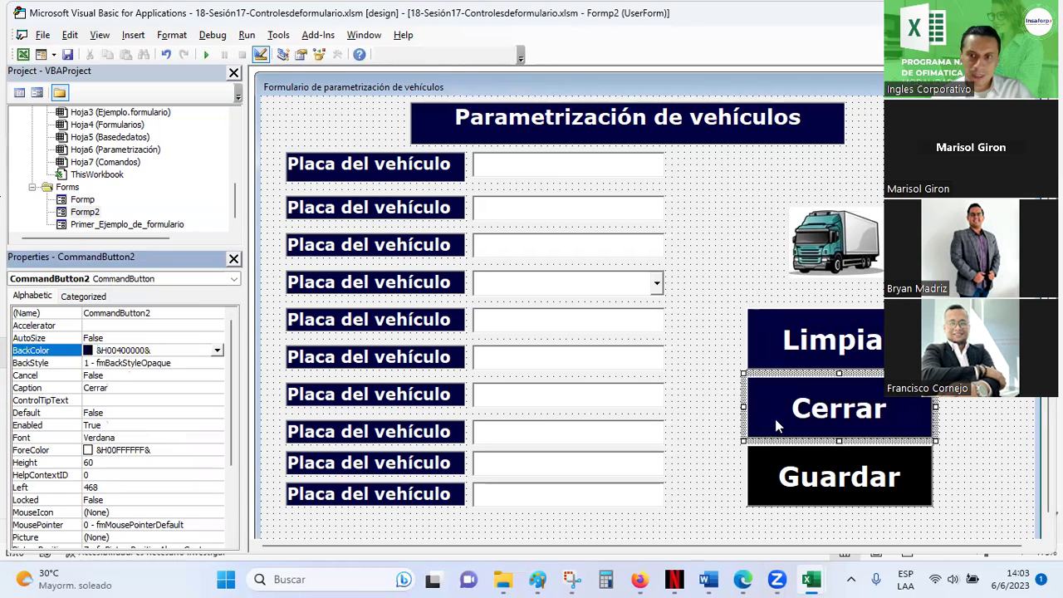
pyautogui.click(781, 473)
pyautogui.click(218, 349)
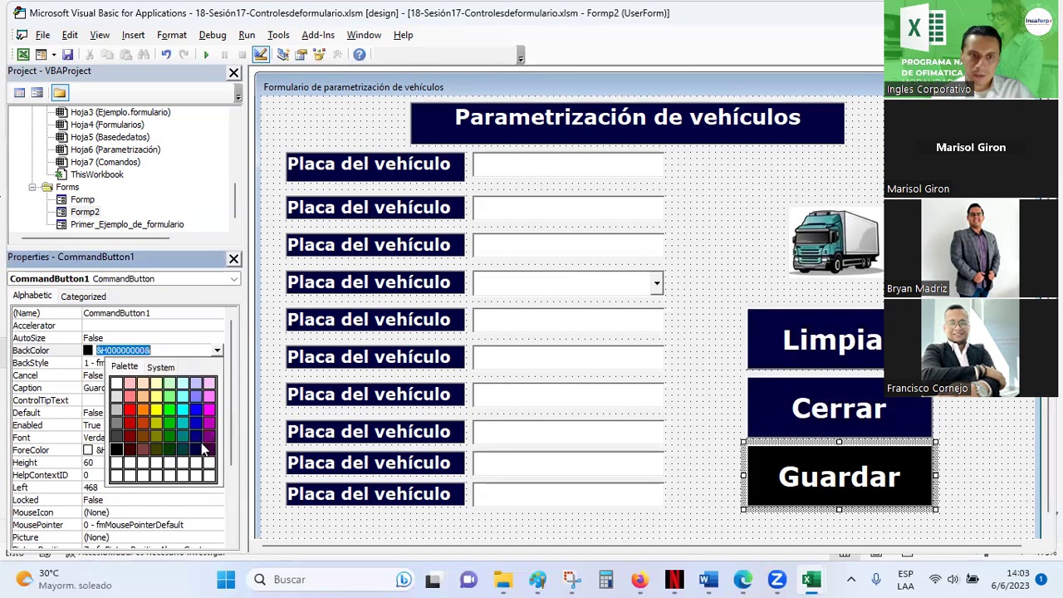
pyautogui.click(204, 452)
# Set the UserForm's BackColor to black.
pyautogui.click(267, 508)
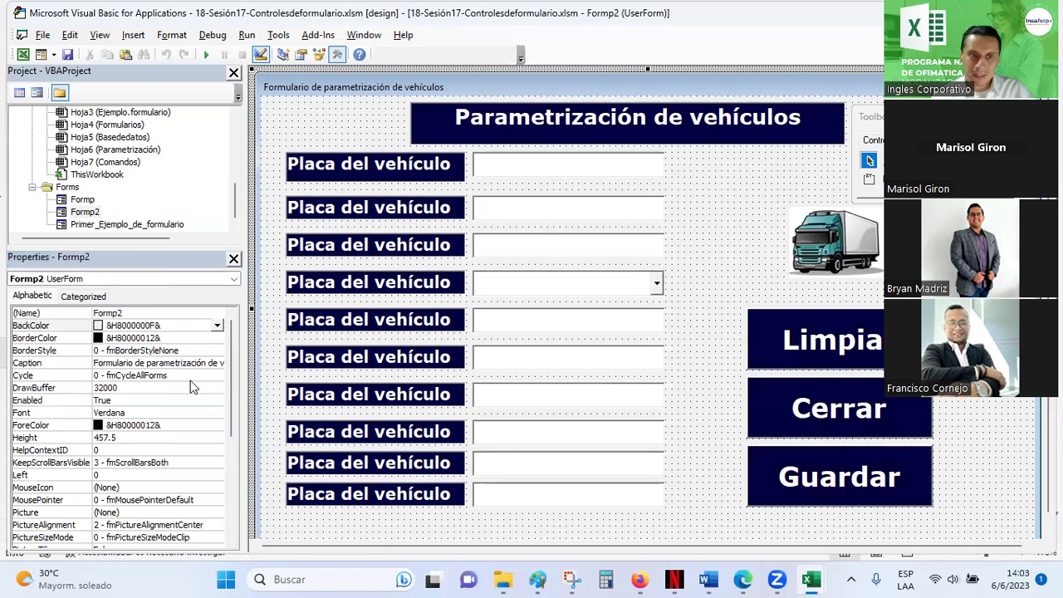
pyautogui.click(216, 326)
pyautogui.click(126, 340)
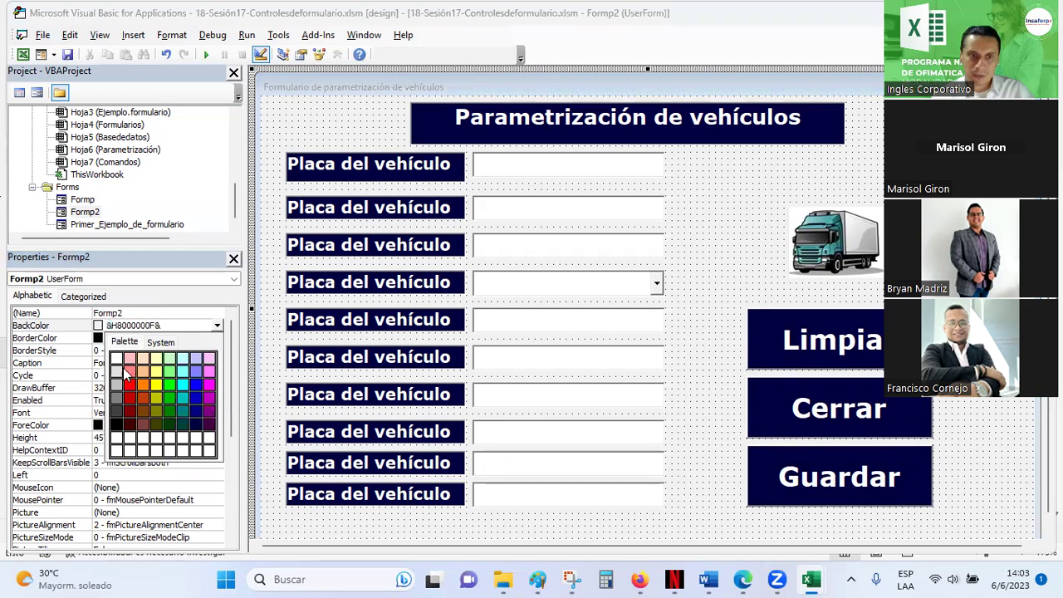
pyautogui.click(116, 425)
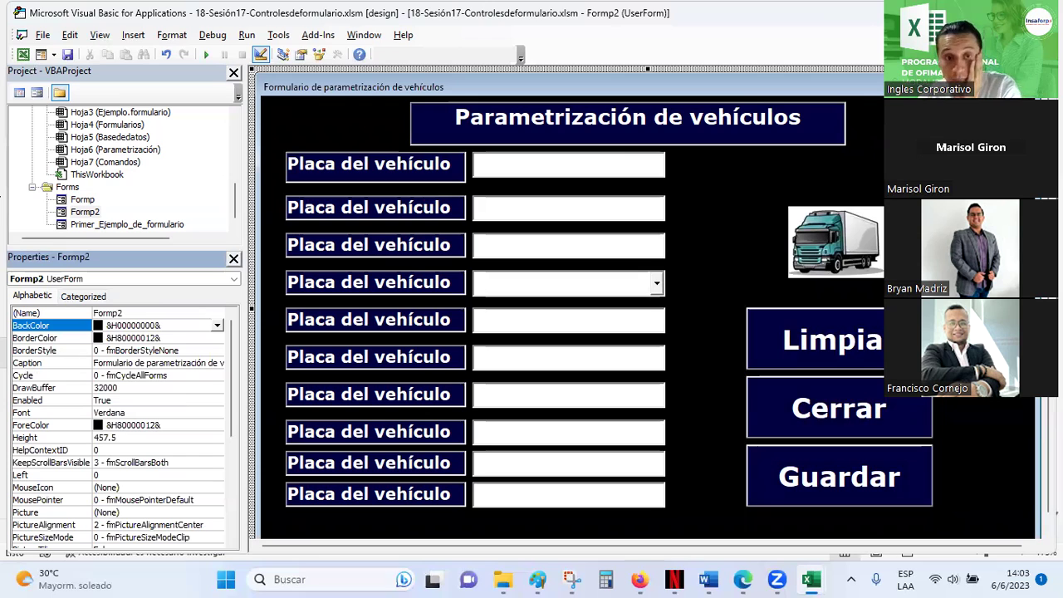
# Change the second label's Caption from 'Placa del vehículo' to 'Marca'.
pyautogui.click(347, 214)
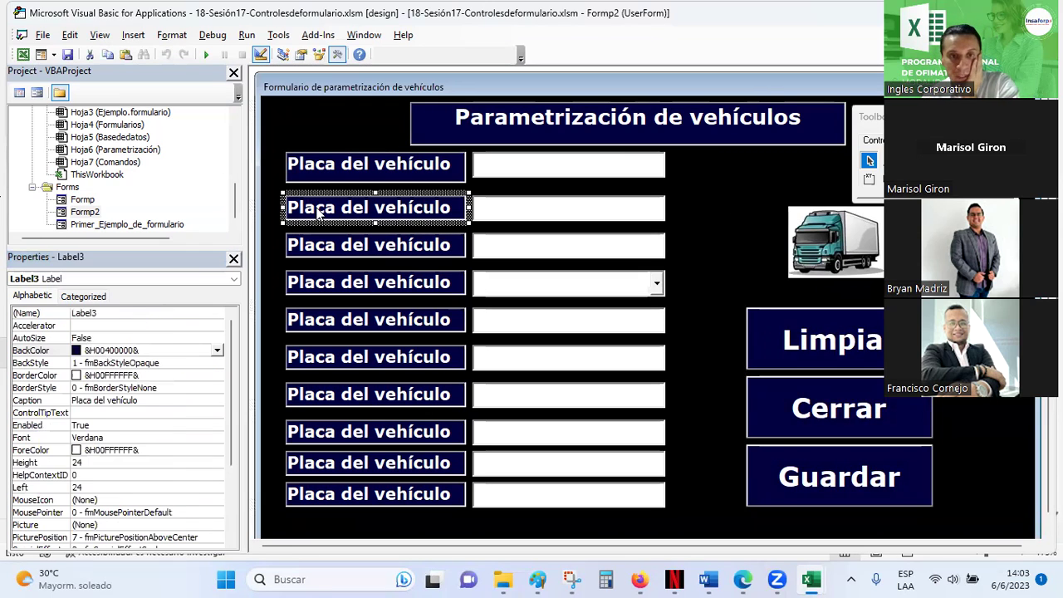
pyautogui.click(141, 402)
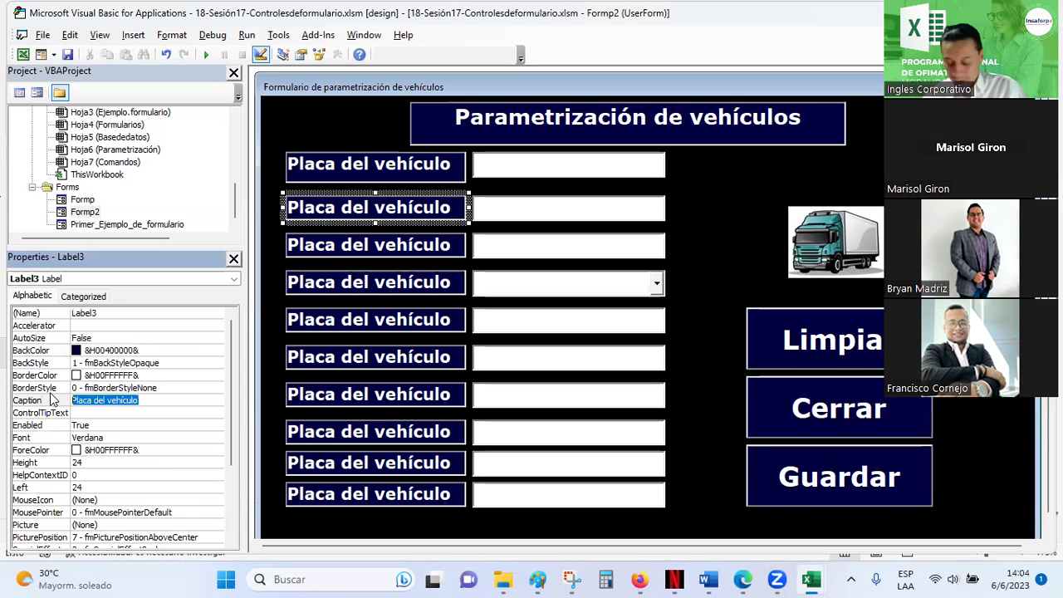
pyautogui.write('Marca')
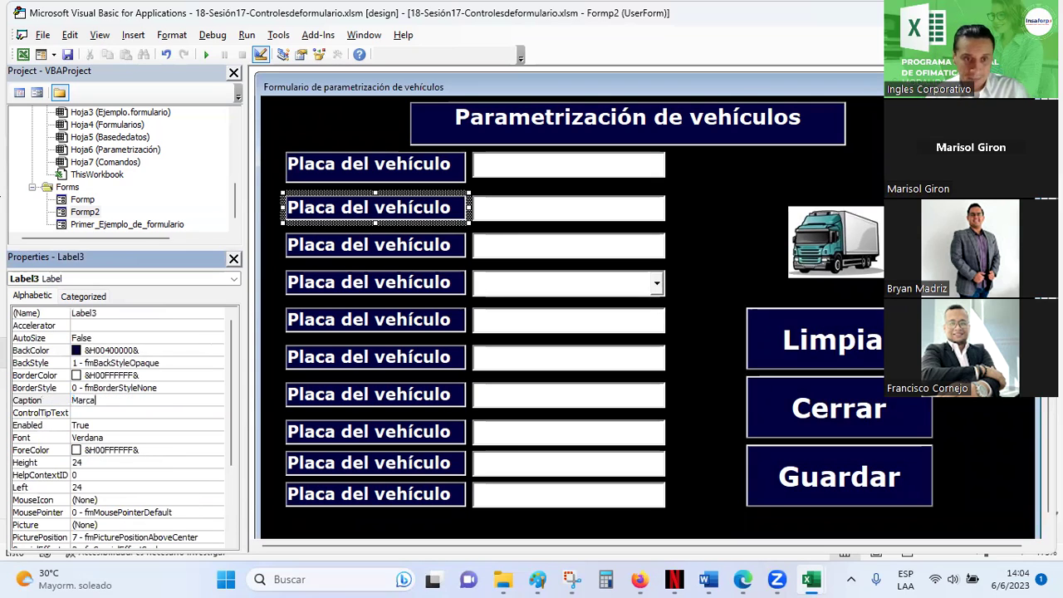
pyautogui.click(141, 413)
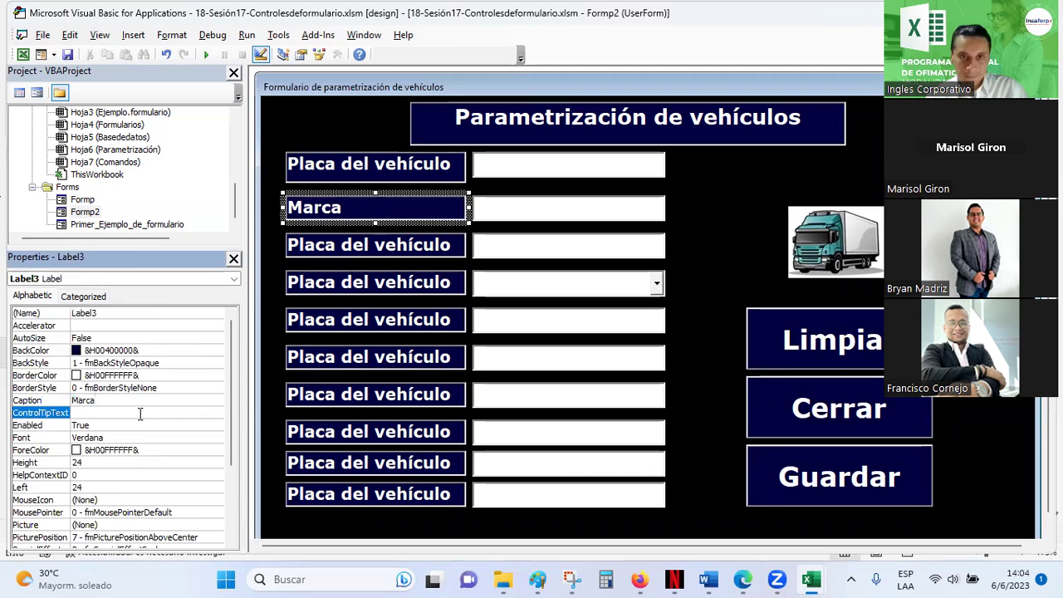
pyautogui.click(394, 231)
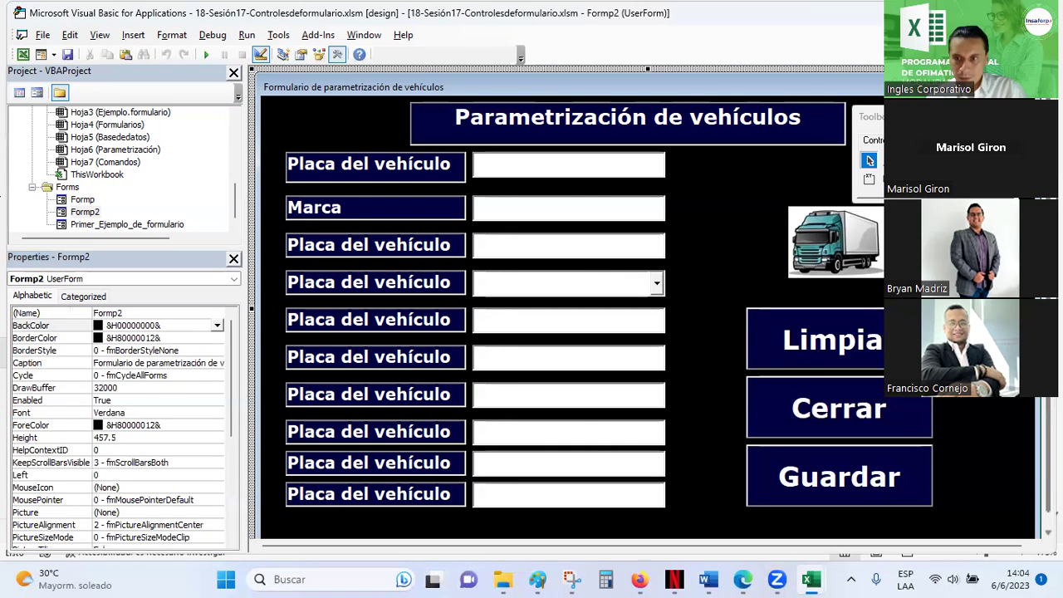
pyautogui.scroll(-1, 1048, 415)
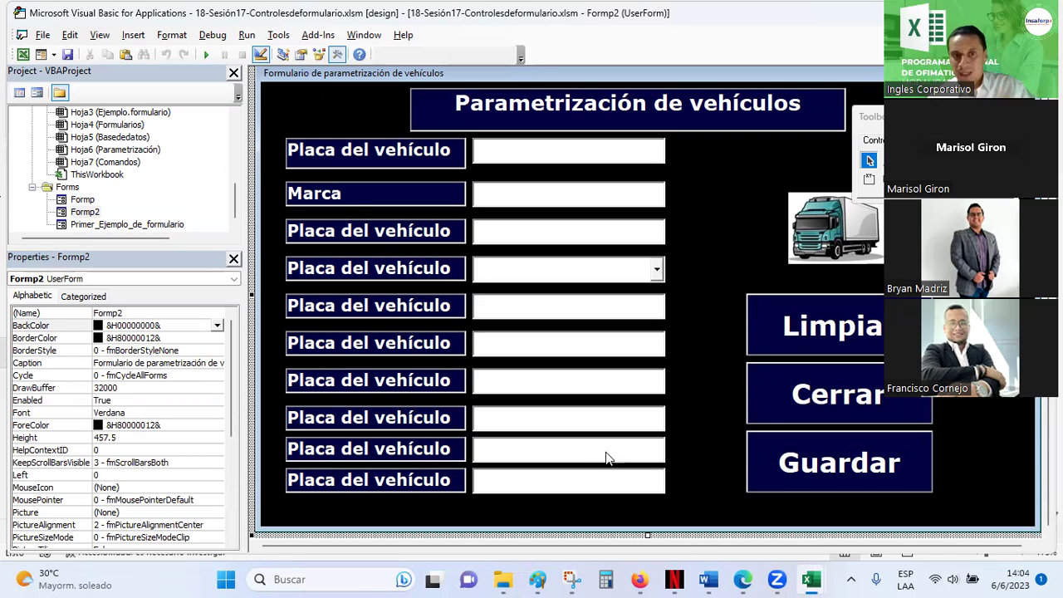
# Marquee-select the rows from Marca down, then undo their accidental shift with Ctrl+Z.
pyautogui.moveTo(683, 504); pyautogui.dragTo(395, 422)
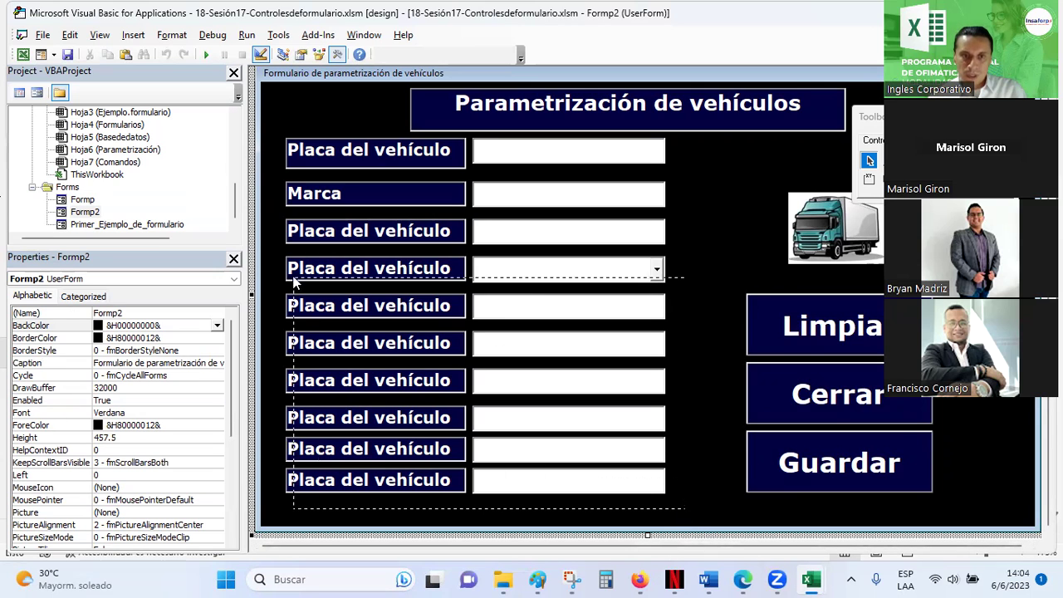
pyautogui.moveTo(294, 281)
pyautogui.mouseDown()
pyautogui.moveTo(283, 184)
pyautogui.moveTo(330, 206)
pyautogui.mouseUp()
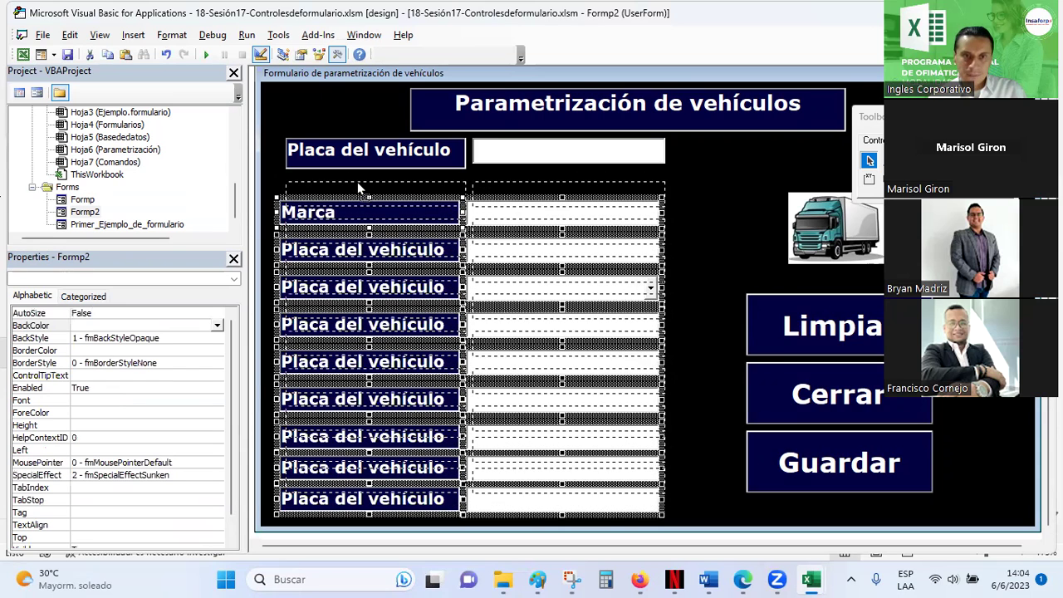
pyautogui.hotkey('ctrl', 'z')
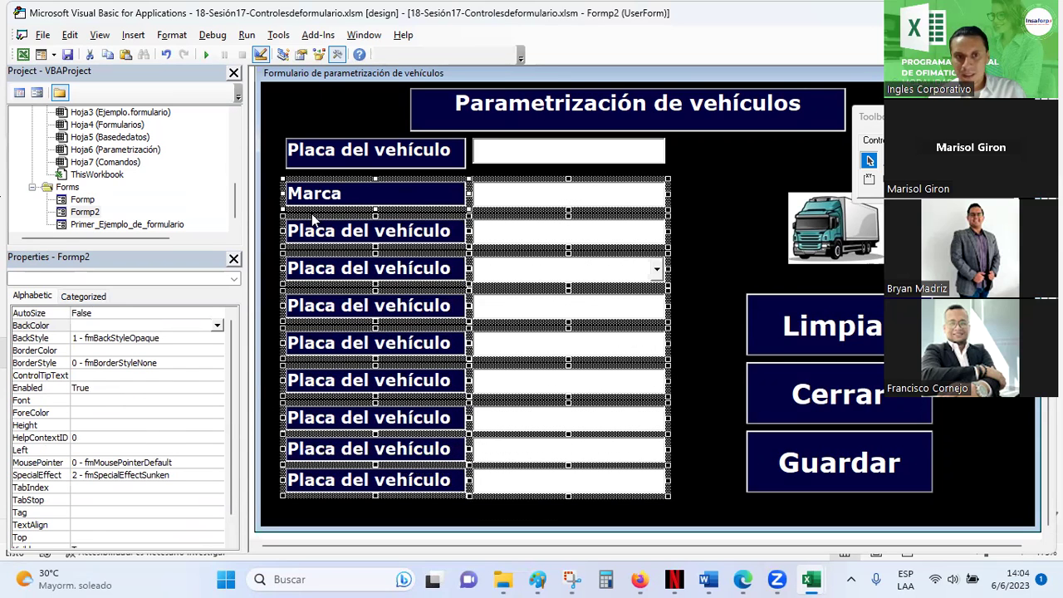
pyautogui.click(281, 239)
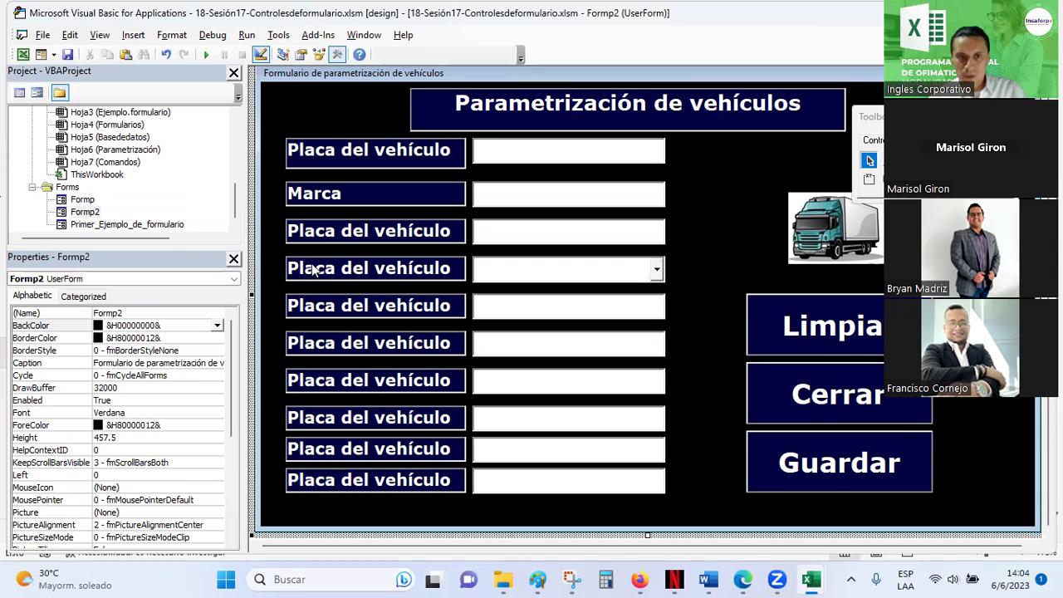
# Change the third label's Caption from 'Placa del vehículo' to 'Año de modelo'.
pyautogui.click(332, 235)
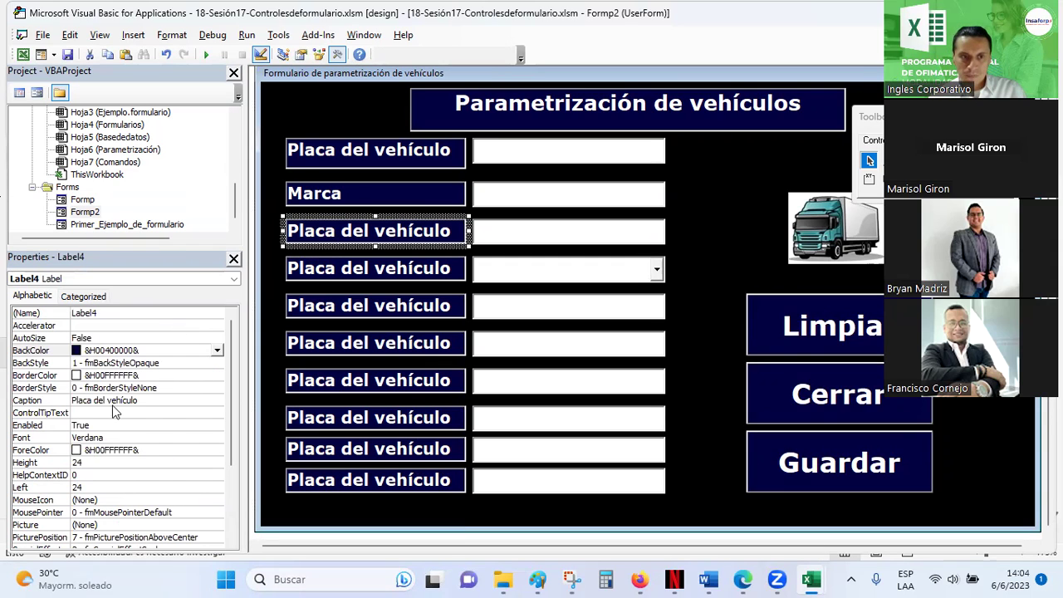
pyautogui.click(40, 400)
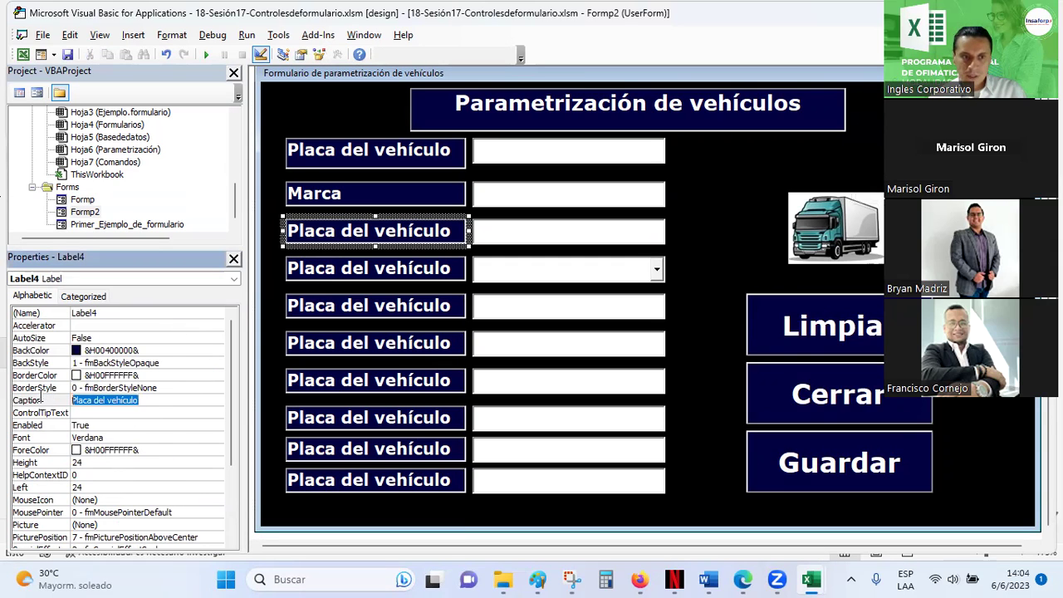
pyautogui.write('Año de m')
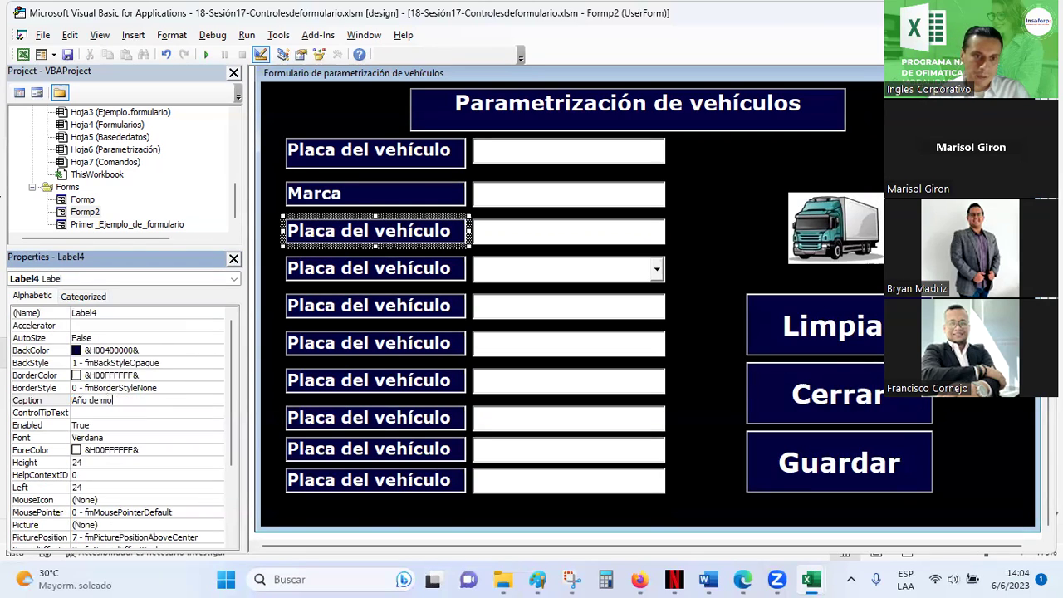
pyautogui.write('o')
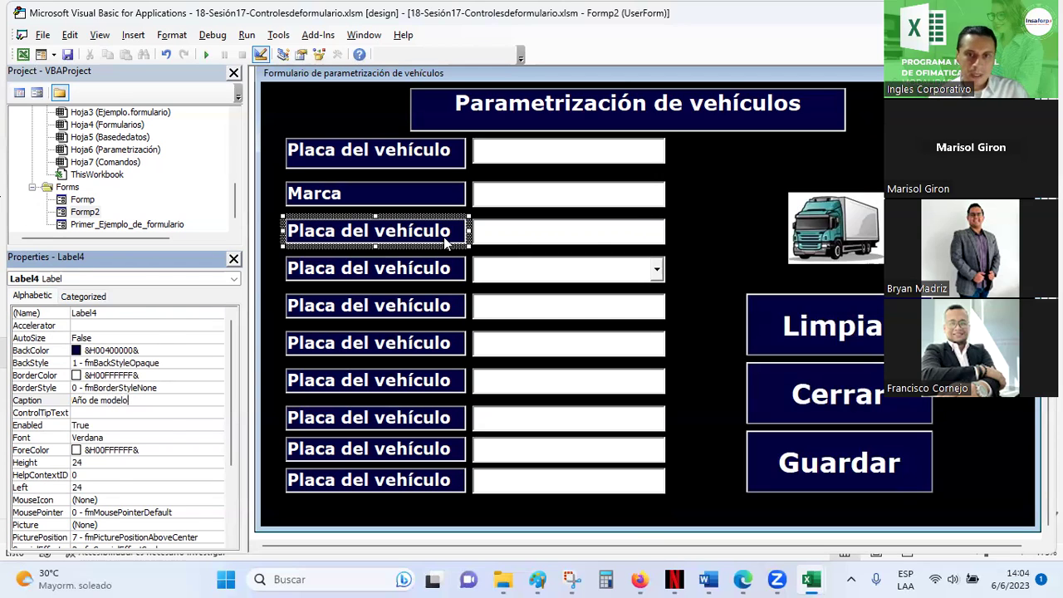
pyautogui.click(730, 204)
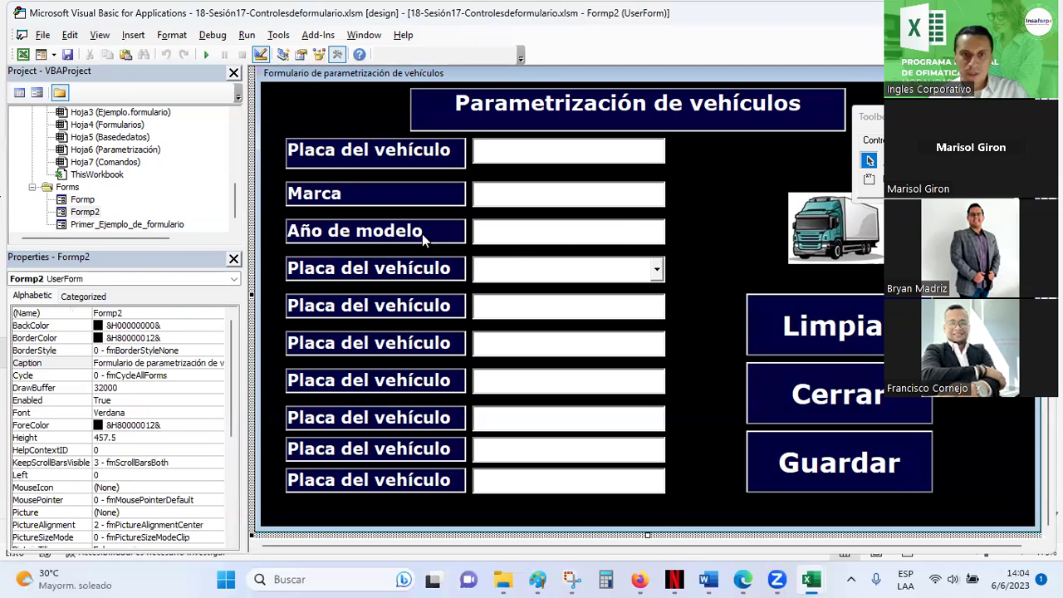
# Nudge the truck picture (Image1) slightly up and to the left.
pyautogui.click(537, 241)
pyautogui.click(525, 151)
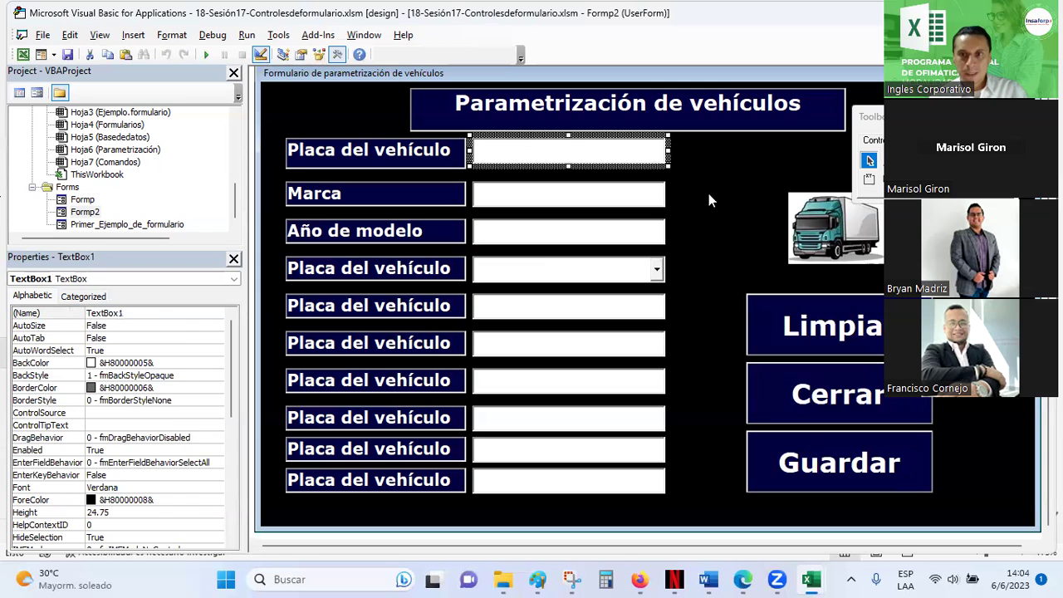
pyautogui.moveTo(822, 217); pyautogui.dragTo(811, 202)
pyautogui.click(713, 302)
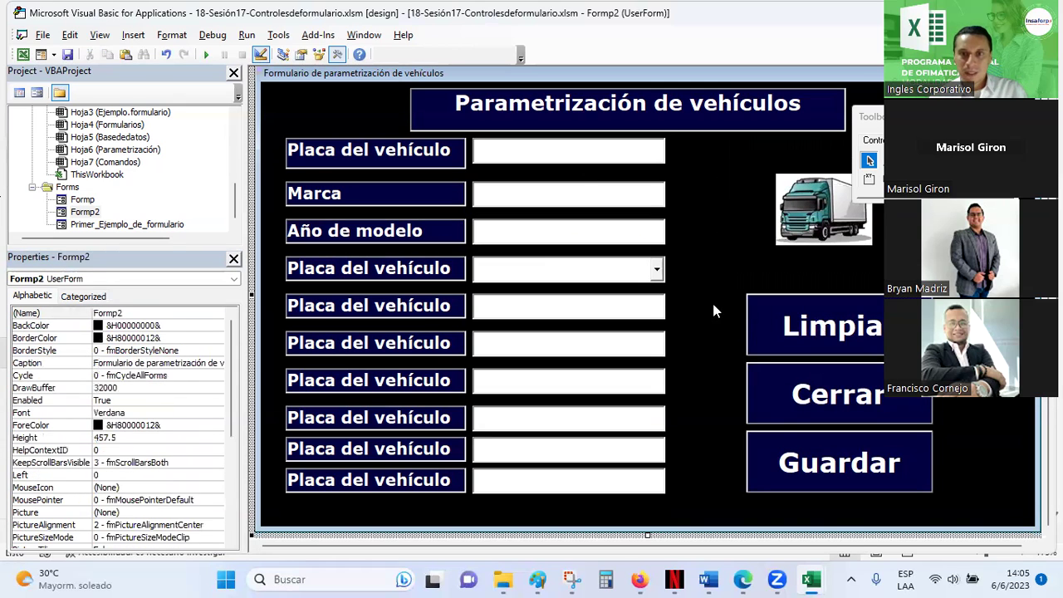
# Check the Formularios sheet's Menú button in Excel, then return to the designer's Toolbox.
pyautogui.hotkey('alt', 'Tab')
pyautogui.hotkey('alt', 'Tab')
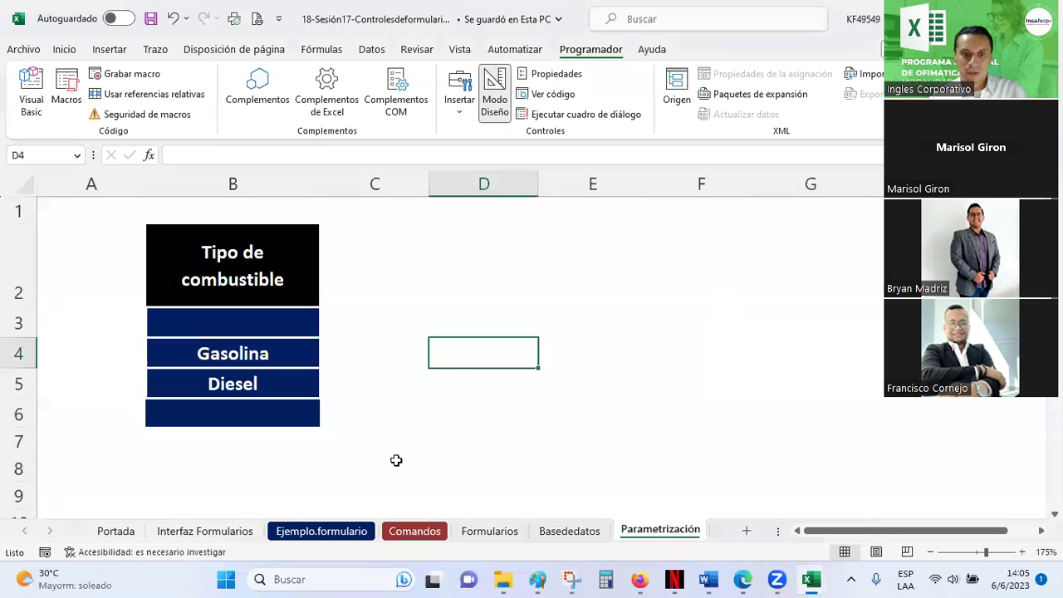
pyautogui.click(481, 531)
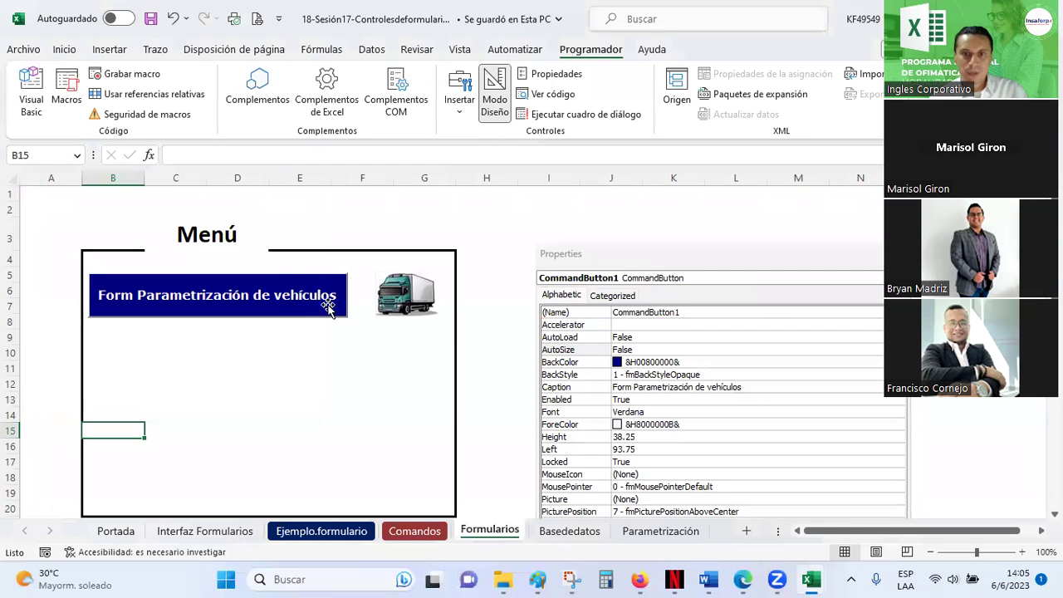
pyautogui.hotkey('alt', 'Tab')
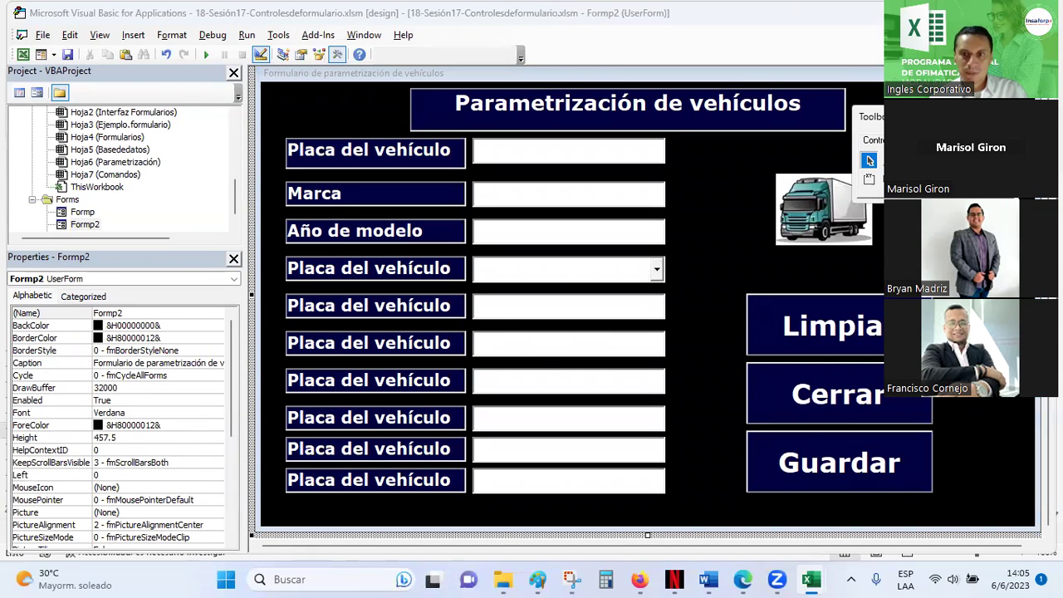
pyautogui.click(813, 434)
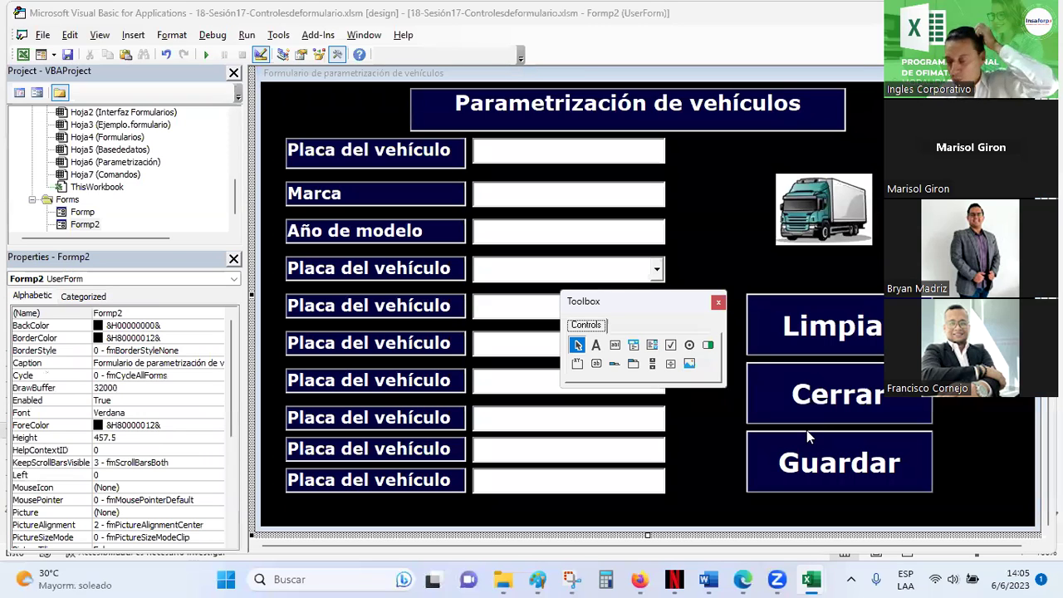